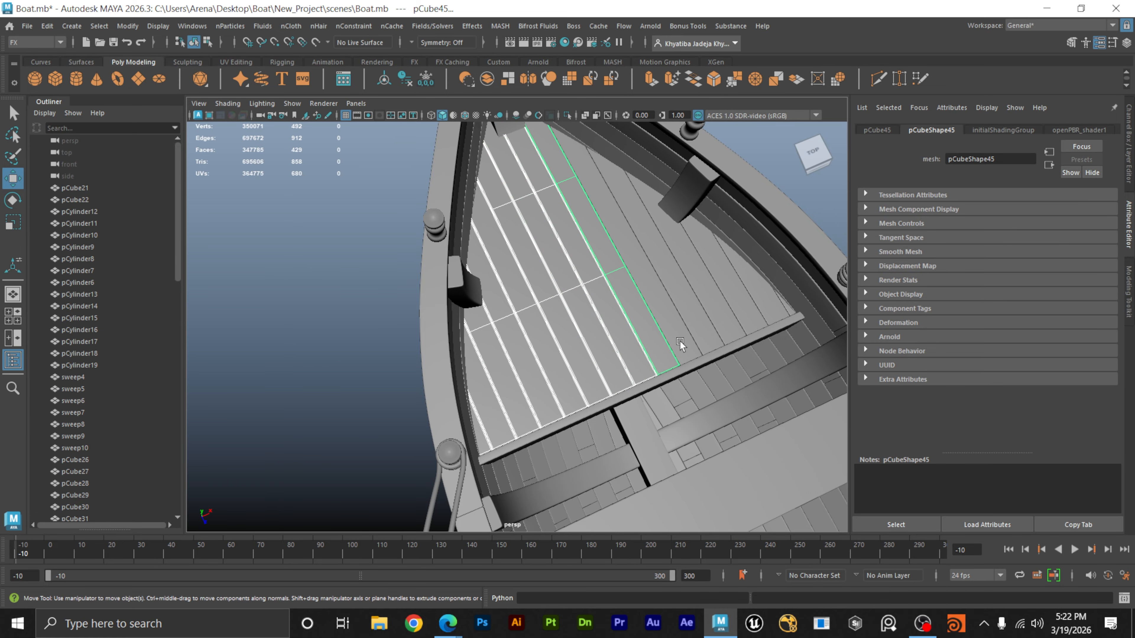
# Add the remaining planks of the first end deck and the crossbeam along its wide edge to the selection.
pyautogui.keyDown('shift'); pyautogui.click(701, 334); pyautogui.keyUp('shift')
pyautogui.keyDown('shift'); pyautogui.click(727, 326); pyautogui.keyUp('shift')
pyautogui.keyDown('shift'); pyautogui.click(771, 305); pyautogui.keyUp('shift')
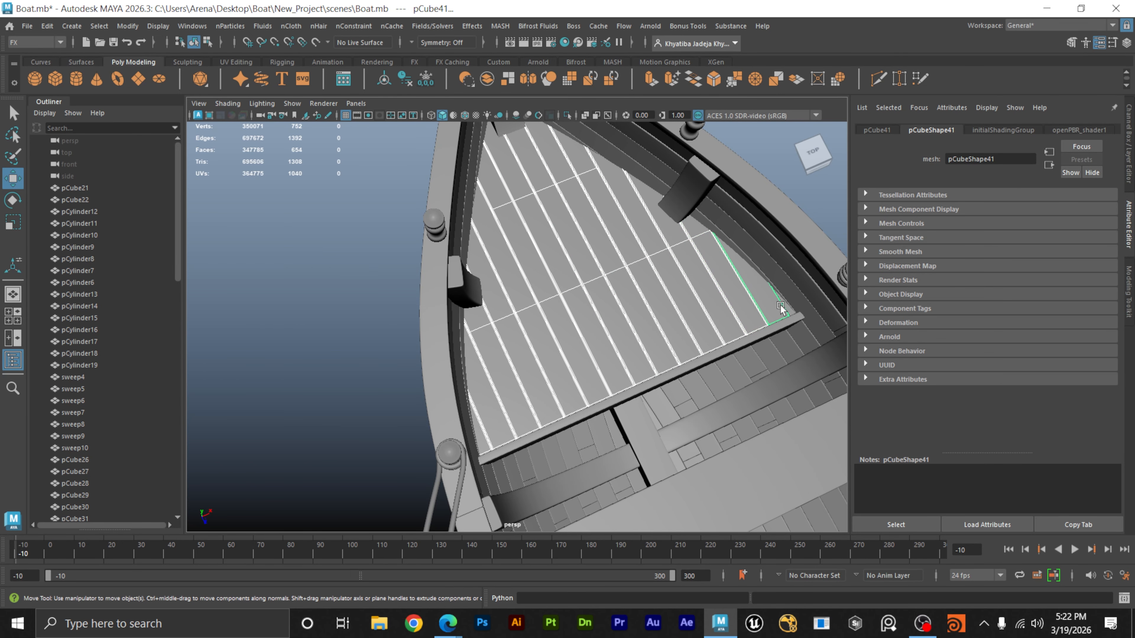
pyautogui.keyDown('shift'); pyautogui.click(783, 323); pyautogui.keyUp('shift')
pyautogui.keyDown('alt'); pyautogui.moveTo(793, 348); pyautogui.dragTo(616, 416, button='right'); pyautogui.keyUp('alt')
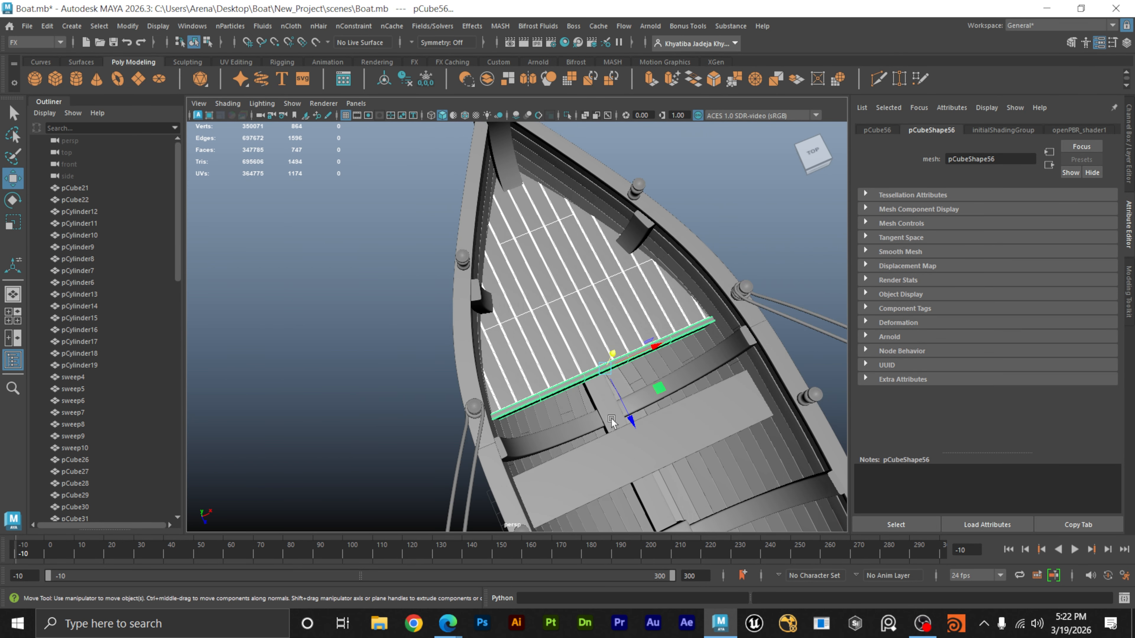
# Add the two flat cross benches between the boat's end decks to the selection.
pyautogui.keyDown('alt'); pyautogui.moveTo(616, 415); pyautogui.dragTo(668, 395); pyautogui.keyUp('alt')
pyautogui.keyDown('shift'); pyautogui.click(686, 405); pyautogui.keyUp('shift')
pyautogui.keyDown('alt'); pyautogui.moveTo(741, 403); pyautogui.dragTo(447, 290, button='middle'); pyautogui.keyUp('alt')
pyautogui.keyDown('alt'); pyautogui.moveTo(447, 289); pyautogui.dragTo(474, 321); pyautogui.keyUp('alt')
pyautogui.keyDown('shift'); pyautogui.click(485, 293); pyautogui.keyUp('shift')
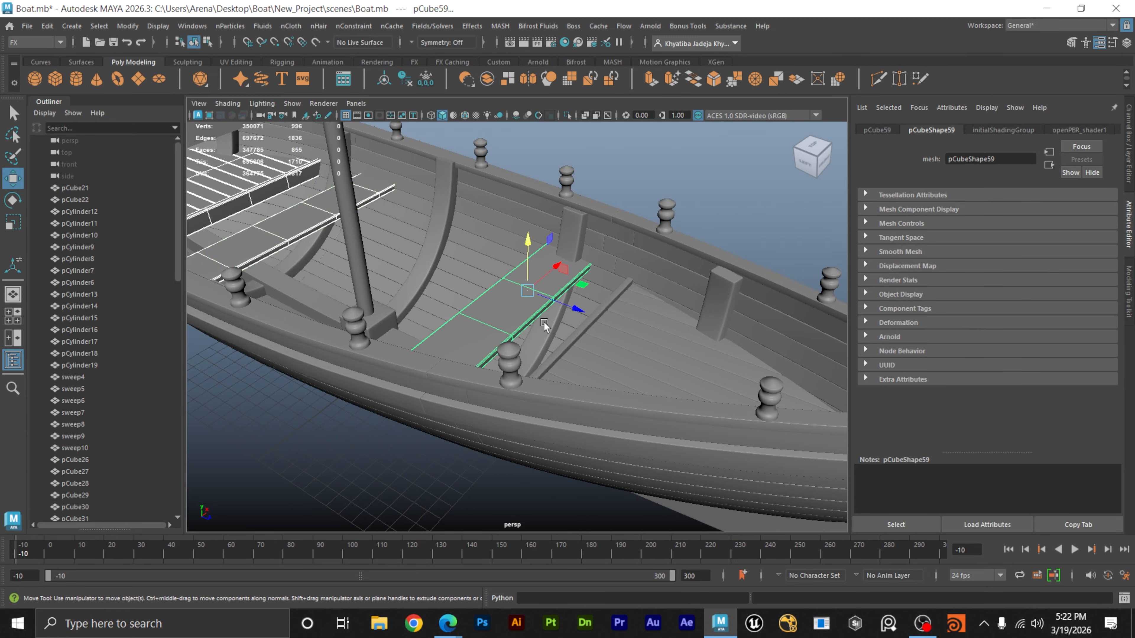
# Add the crossbeam along the wide edge of the opposite end deck to the selection.
pyautogui.keyDown('alt'); pyautogui.moveTo(570, 329); pyautogui.dragTo(503, 309, button='middle'); pyautogui.keyUp('alt')
pyautogui.keyDown('alt'); pyautogui.moveTo(502, 309); pyautogui.dragTo(579, 345); pyautogui.keyUp('alt')
pyautogui.keyDown('alt'); pyautogui.moveTo(579, 344); pyautogui.dragTo(756, 363, button='right'); pyautogui.keyUp('alt')
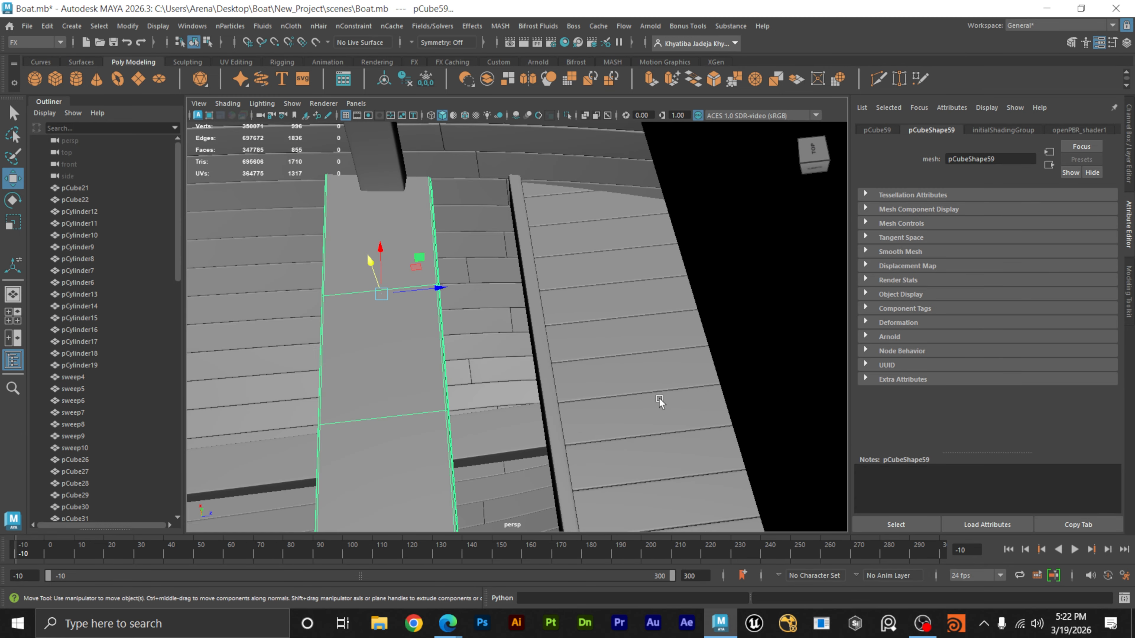
pyautogui.keyDown('alt'); pyautogui.moveTo(660, 401); pyautogui.dragTo(758, 387); pyautogui.keyUp('alt')
pyautogui.keyDown('alt'); pyautogui.moveTo(679, 298); pyautogui.dragTo(609, 389, button='middle'); pyautogui.keyUp('alt')
pyautogui.keyDown('alt'); pyautogui.moveTo(609, 389); pyautogui.dragTo(674, 383, button='right'); pyautogui.keyUp('alt')
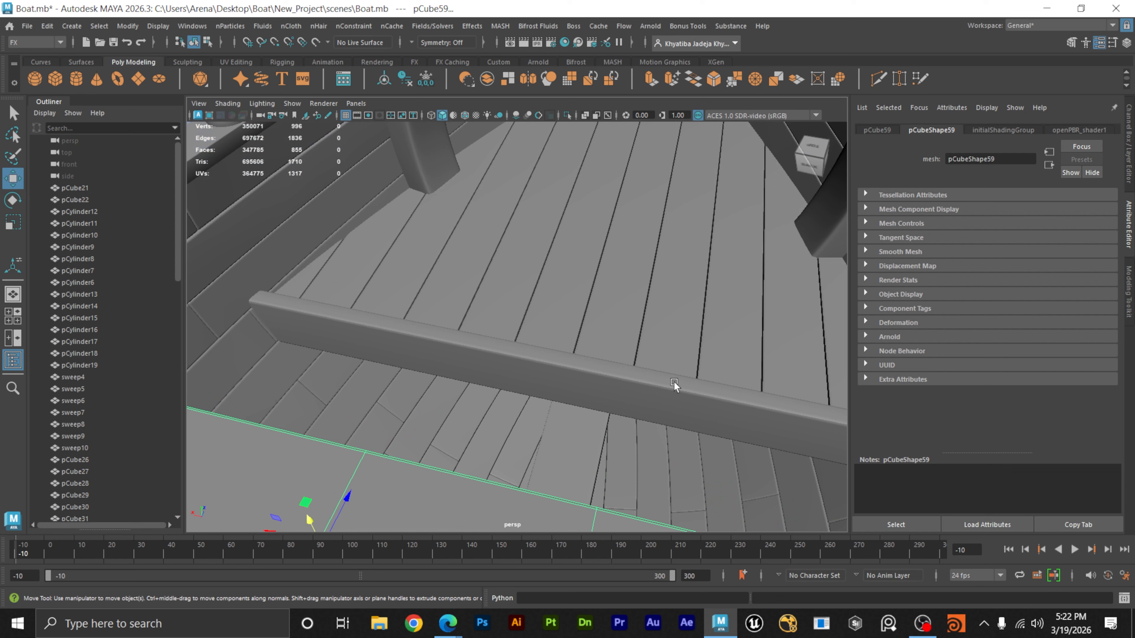
pyautogui.click(633, 392)
# Add every floor plank of the opposite end deck to the selection, from one side of the hull to the other.
pyautogui.keyDown('shift'); pyautogui.click(299, 287); pyautogui.keyUp('shift')
pyautogui.keyDown('shift'); pyautogui.click(339, 286); pyautogui.keyUp('shift')
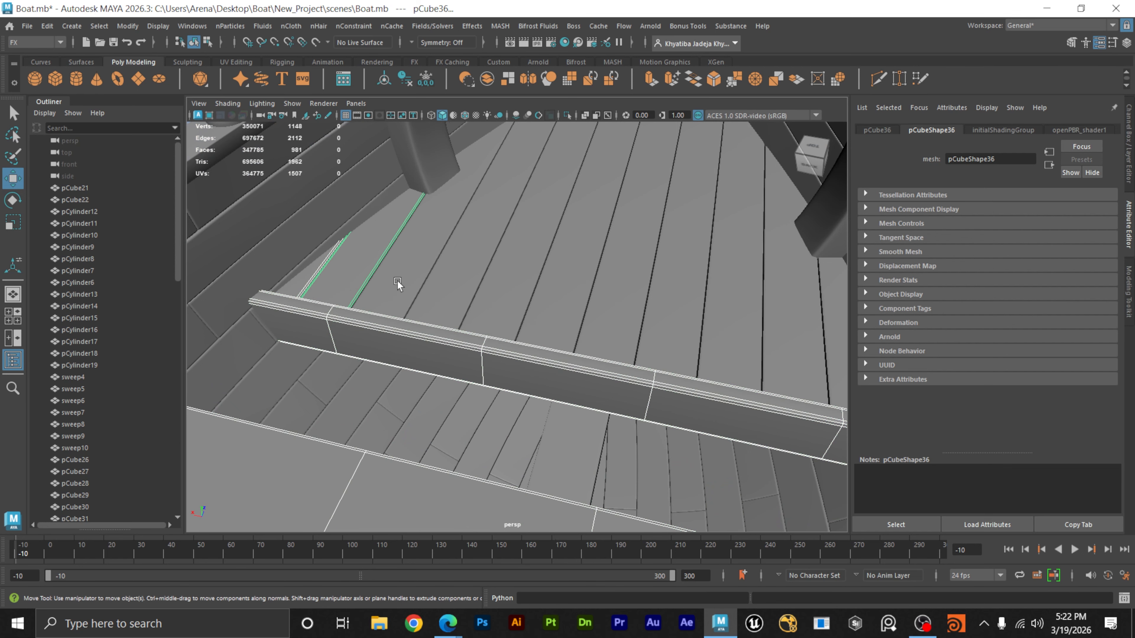
pyautogui.keyDown('shift'); pyautogui.click(399, 281); pyautogui.keyUp('shift')
pyautogui.keyDown('shift'); pyautogui.click(458, 279); pyautogui.keyUp('shift')
pyautogui.keyDown('shift'); pyautogui.click(514, 282); pyautogui.keyUp('shift')
pyautogui.keyDown('shift'); pyautogui.click(576, 291); pyautogui.keyUp('shift')
pyautogui.keyDown('shift'); pyautogui.click(635, 302); pyautogui.keyUp('shift')
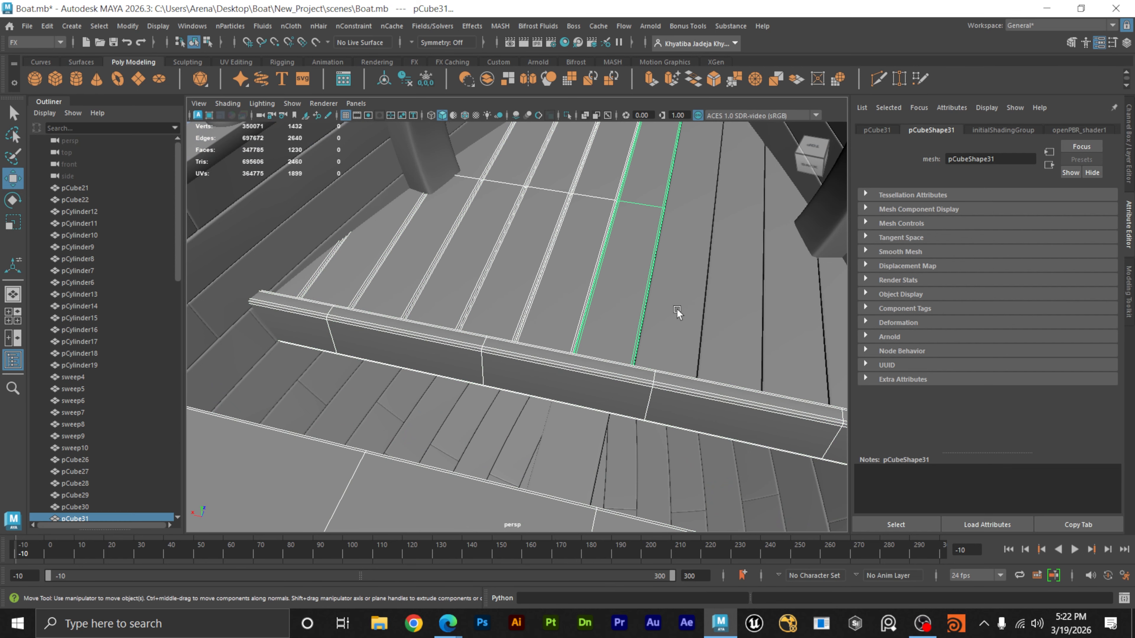
pyautogui.keyDown('shift'); pyautogui.click(679, 309); pyautogui.keyUp('shift')
pyautogui.keyDown('shift'); pyautogui.click(728, 324); pyautogui.keyUp('shift')
pyautogui.keyDown('alt'); pyautogui.moveTo(732, 324); pyautogui.dragTo(684, 347, button='middle'); pyautogui.keyUp('alt')
pyautogui.keyDown('shift'); pyautogui.click(684, 347); pyautogui.keyUp('shift')
pyautogui.keyDown('shift'); pyautogui.click(747, 354); pyautogui.keyUp('shift')
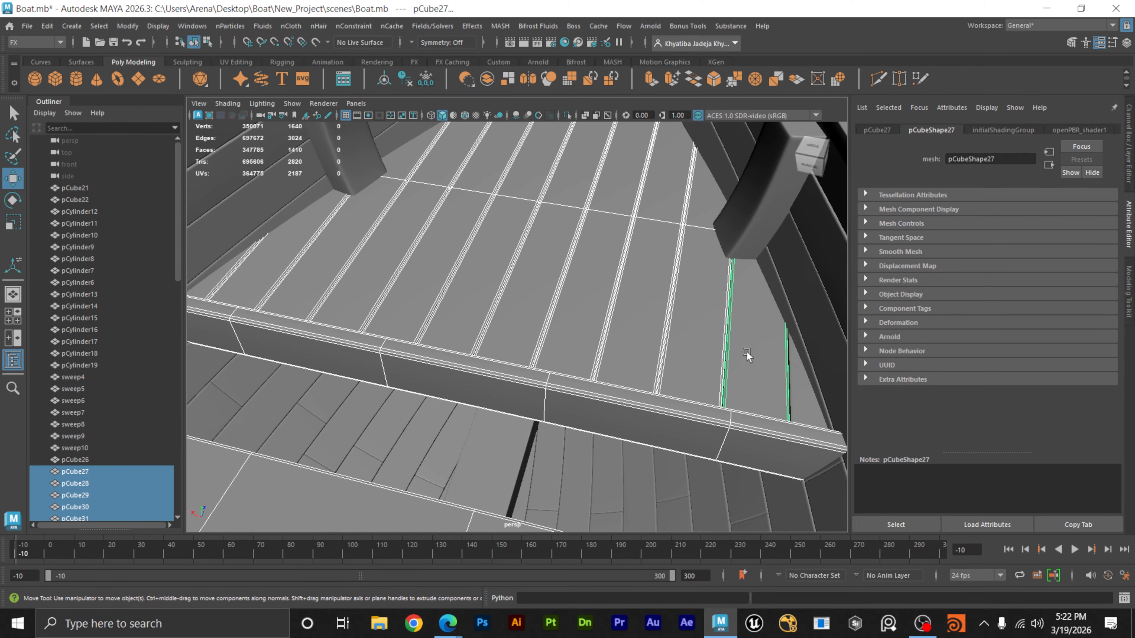
pyautogui.keyDown('shift'); pyautogui.click(802, 384); pyautogui.keyUp('shift')
# Isolate the selected deck planks, crossbeams and benches in the perspective view and clear the selection.
pyautogui.keyDown('alt'); pyautogui.moveTo(787, 384); pyautogui.dragTo(246, 350, button='right'); pyautogui.keyUp('alt')
pyautogui.keyDown('alt'); pyautogui.moveTo(614, 384); pyautogui.dragTo(500, 385, button='right'); pyautogui.keyUp('alt')
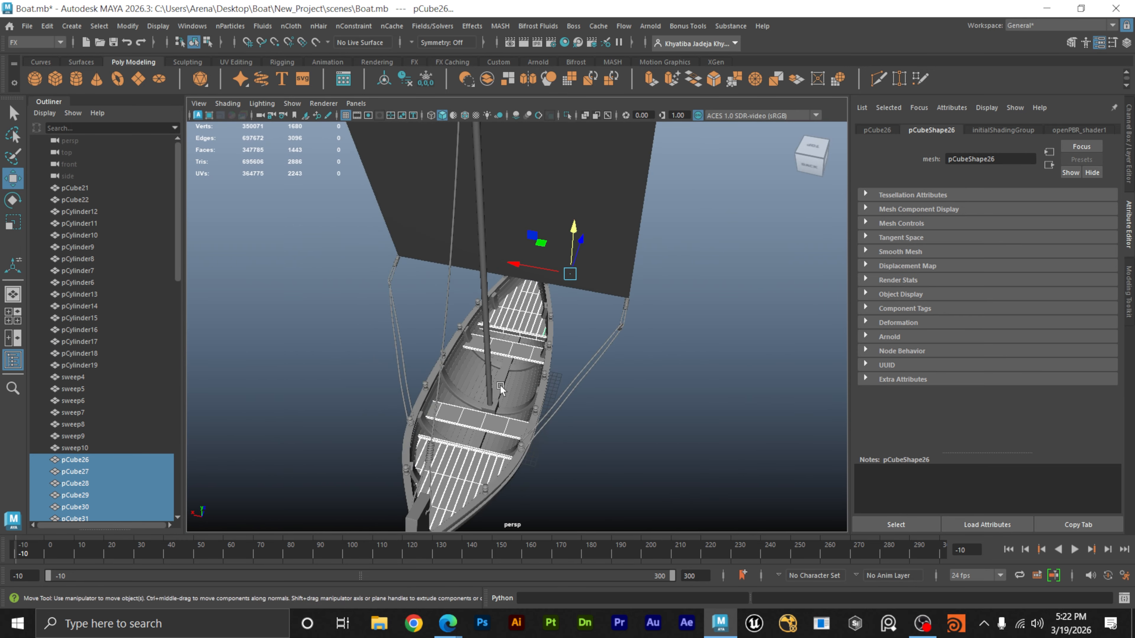
pyautogui.keyDown('alt'); pyautogui.moveTo(500, 386); pyautogui.dragTo(525, 416); pyautogui.keyUp('alt')
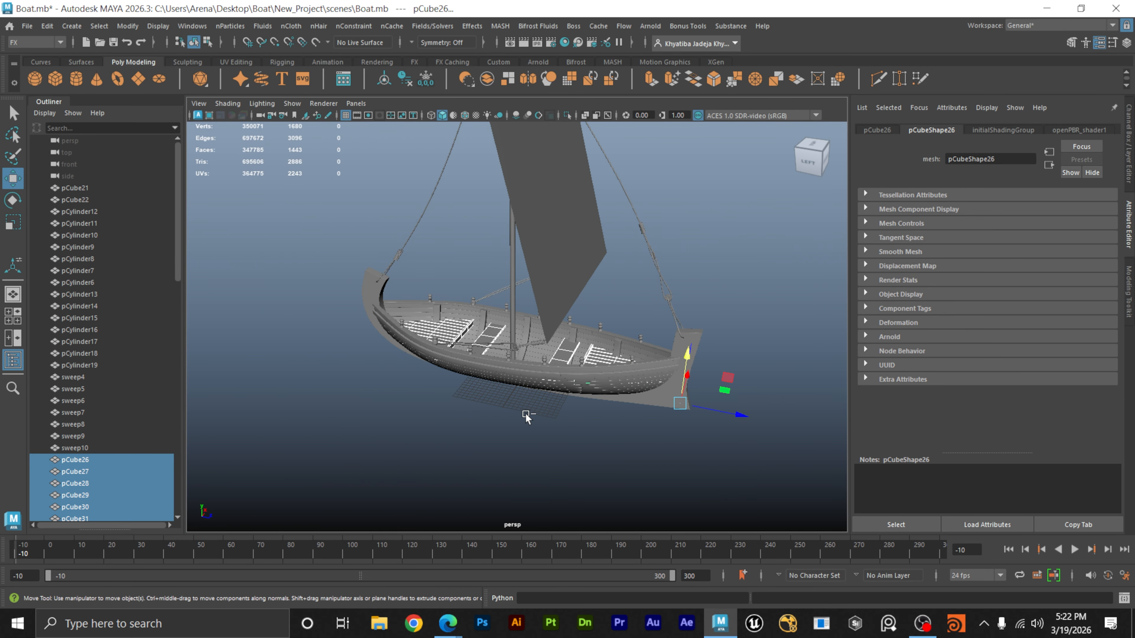
pyautogui.hotkey('ctrl', '1')
pyautogui.click(531, 424)
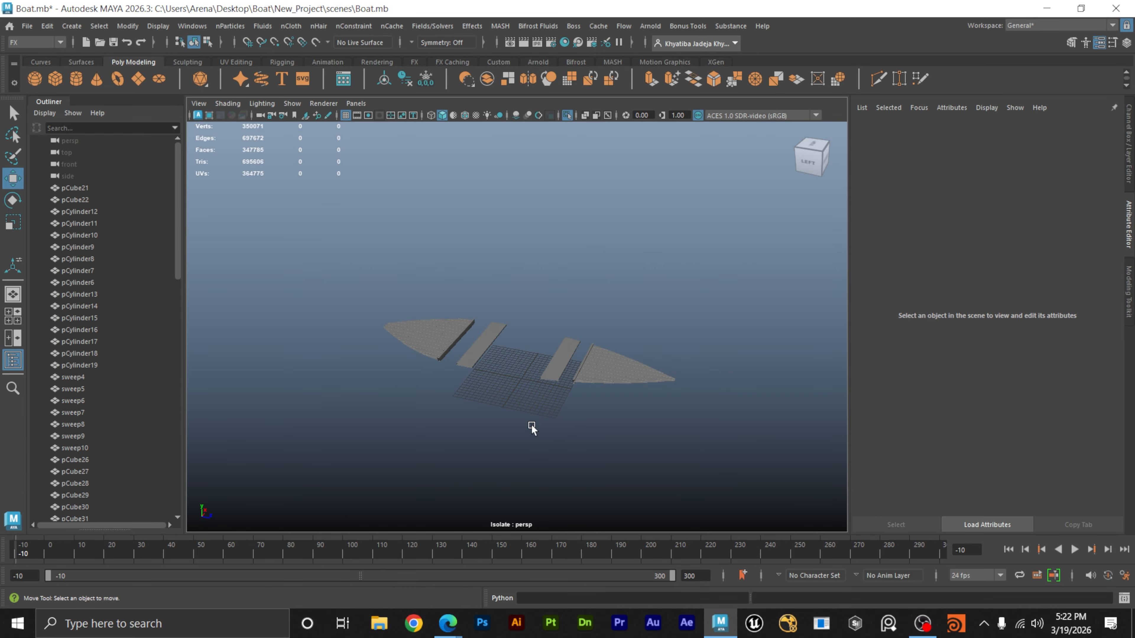
# Switch to the Modeling menu set, open the UV Editor and place its window beside the perspective view.
pyautogui.keyDown('alt'); pyautogui.moveTo(531, 424); pyautogui.dragTo(605, 422); pyautogui.keyUp('alt')
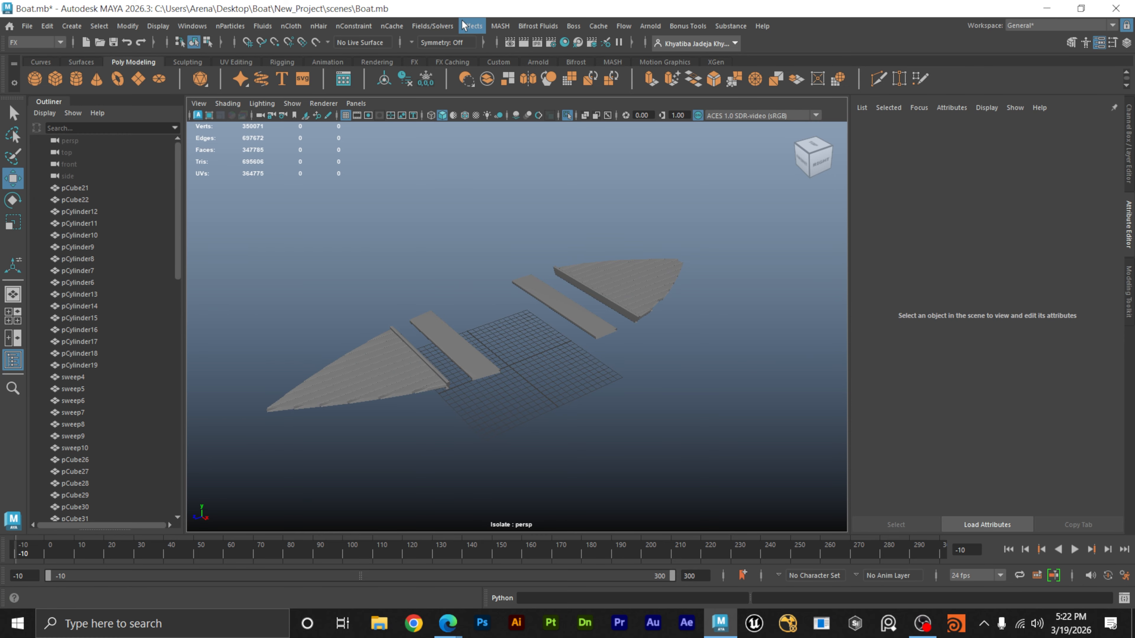
pyautogui.press('F2')
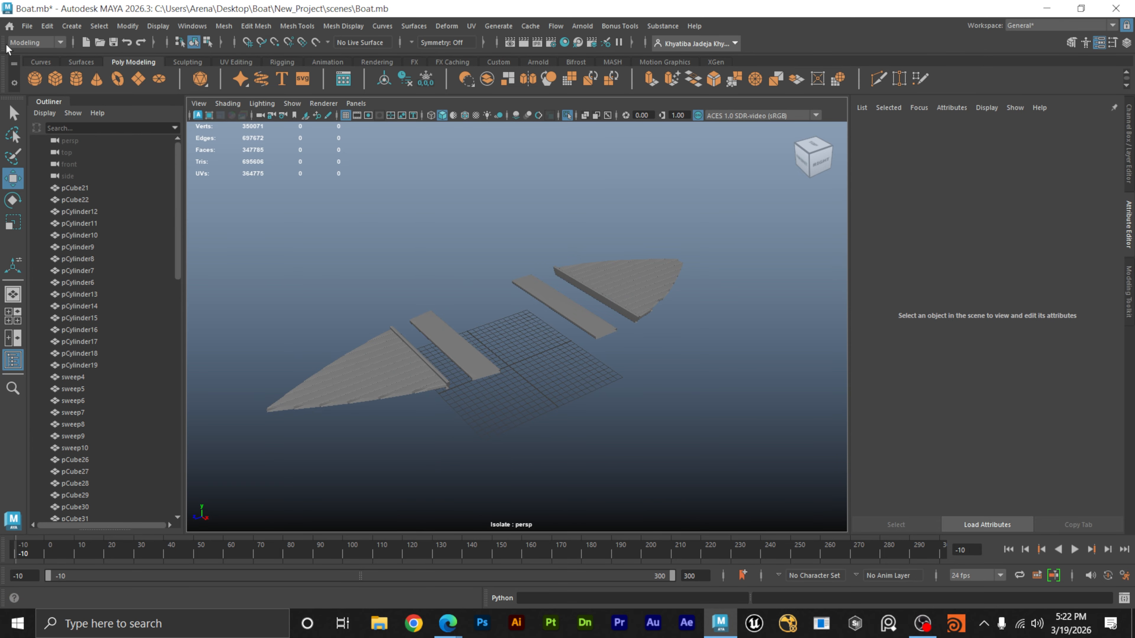
pyautogui.click(473, 27)
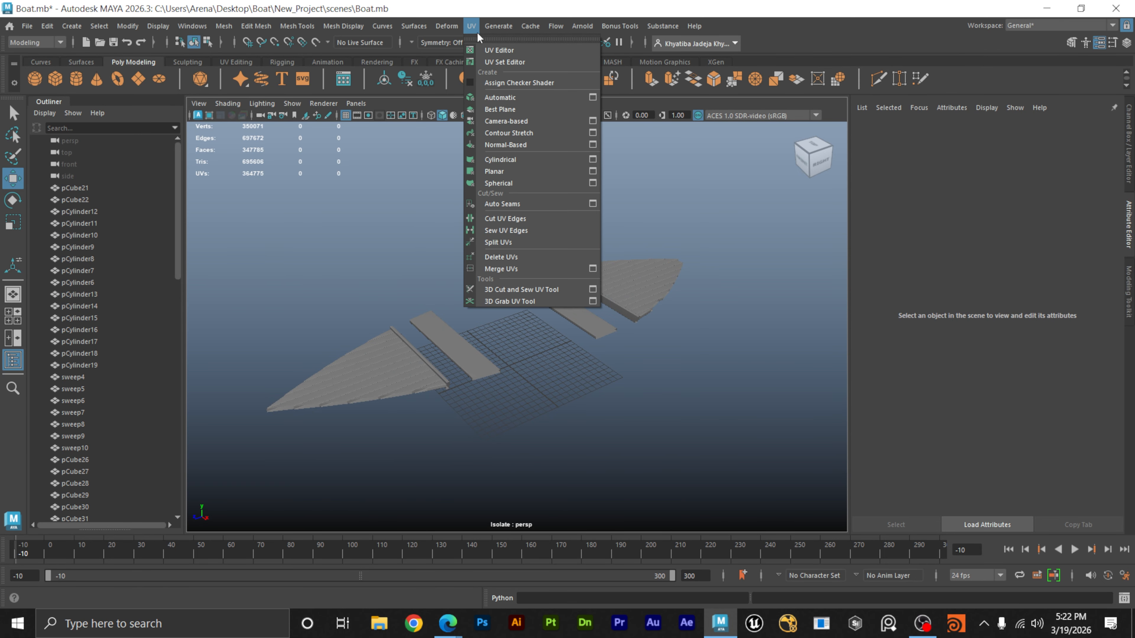
pyautogui.click(500, 50)
pyautogui.moveTo(498, 12); pyautogui.dragTo(637, 63)
pyautogui.moveTo(208, 13); pyautogui.dragTo(745, 82)
# Select all isolated deck and bench pieces and apply a Camera-based UV projection to them.
pyautogui.keyDown('alt'); pyautogui.moveTo(532, 256); pyautogui.dragTo(453, 230, button='middle'); pyautogui.keyUp('alt')
pyautogui.scroll(-3, 421, 230)
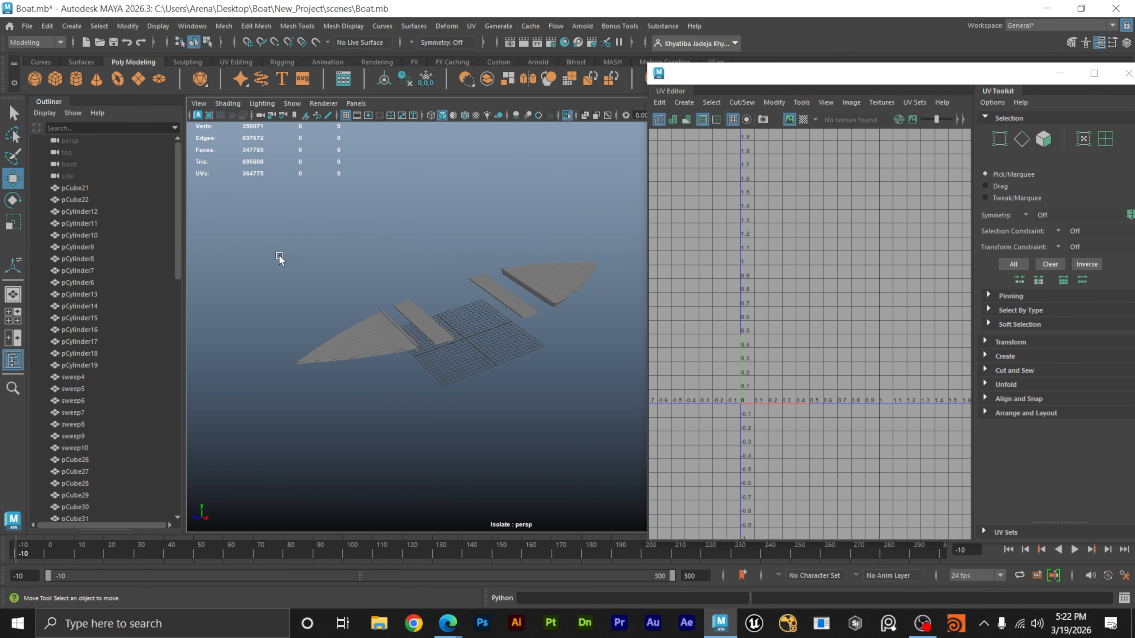
pyautogui.moveTo(279, 240); pyautogui.dragTo(628, 450)
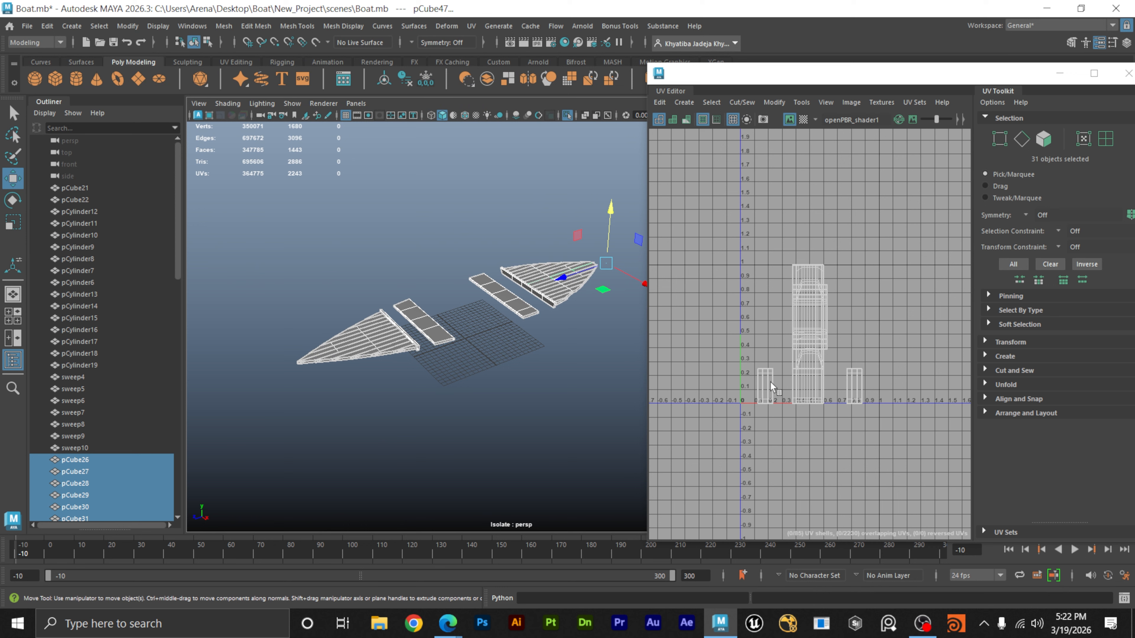
pyautogui.click(683, 102)
pyautogui.click(709, 148)
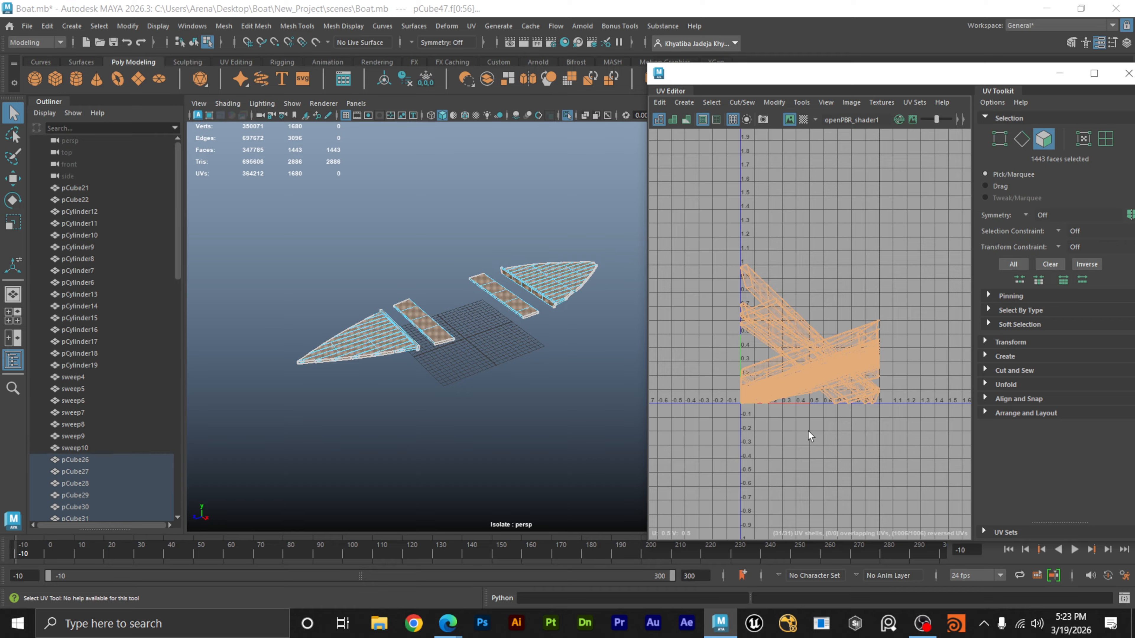
# Try to move the projected UVs in the UV Editor, then clear the selection.
pyautogui.press('w')
pyautogui.moveTo(813, 334)
pyautogui.mouseDown()
pyautogui.moveTo(813, 223)
pyautogui.moveTo(813, 334)
pyautogui.mouseUp()
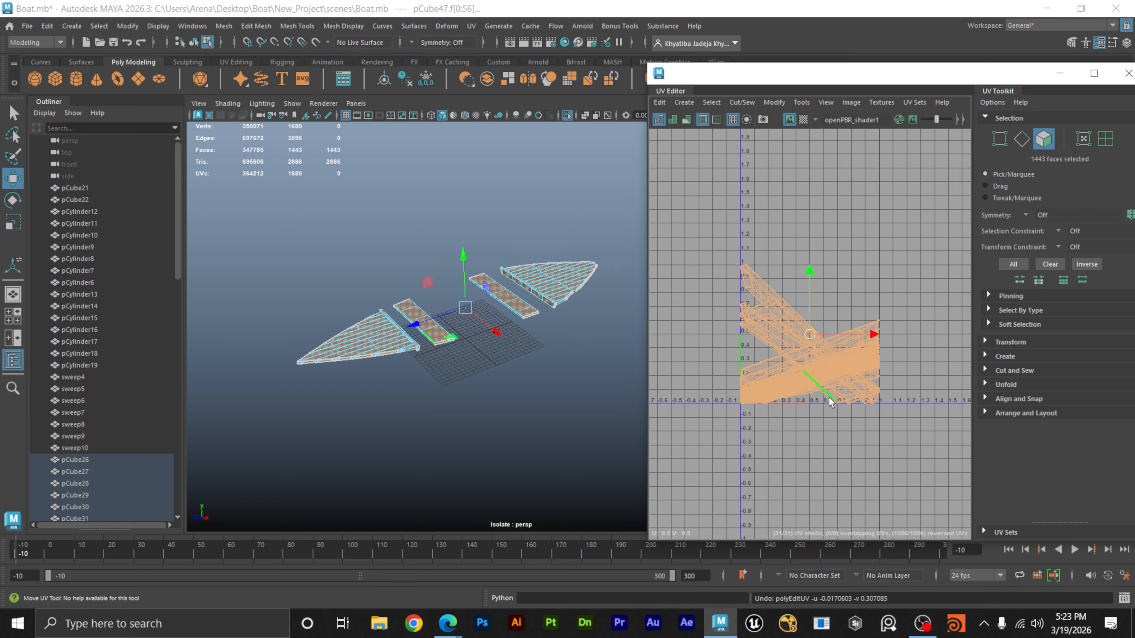
pyautogui.click(813, 364)
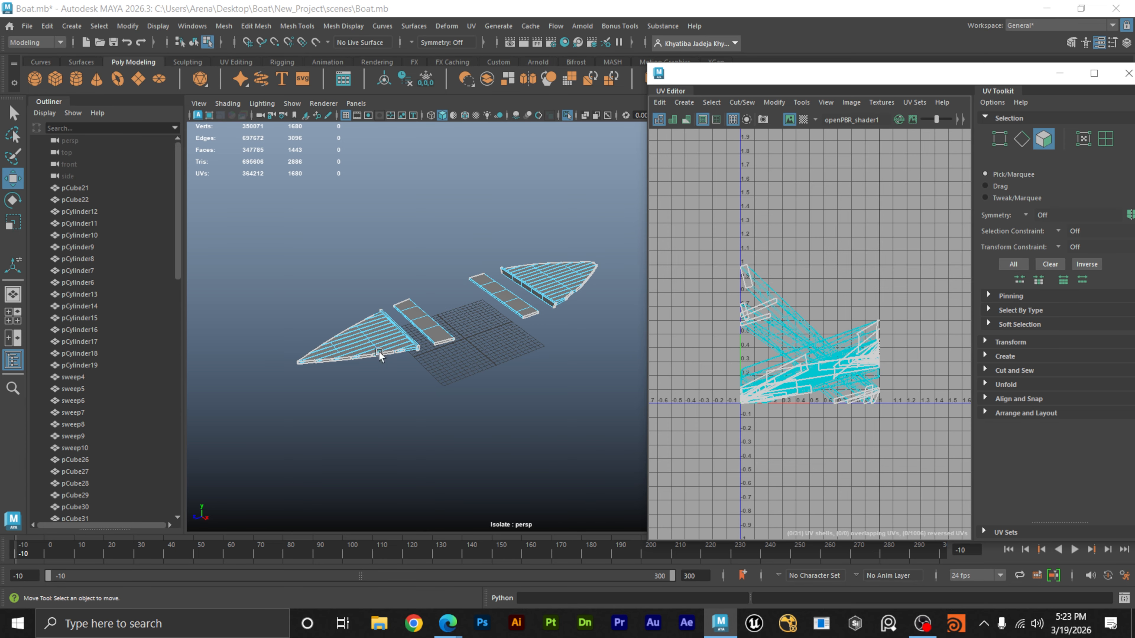
# Try to cut a long bench edge with the 3D Cut and Sew UV Tool while all isolated pieces are active.
pyautogui.keyDown('alt'); pyautogui.moveTo(377, 351); pyautogui.dragTo(488, 372, button='right'); pyautogui.keyUp('alt')
pyautogui.keyDown('alt'); pyautogui.moveTo(488, 372); pyautogui.dragTo(533, 359, button='middle'); pyautogui.keyUp('alt')
pyautogui.keyDown('alt'); pyautogui.moveTo(533, 358); pyautogui.dragTo(427, 372); pyautogui.keyUp('alt')
pyautogui.keyDown('alt'); pyautogui.moveTo(427, 372); pyautogui.dragTo(544, 413, button='right'); pyautogui.keyUp('alt')
pyautogui.keyDown('alt'); pyautogui.moveTo(545, 414); pyautogui.dragTo(552, 360, button='middle'); pyautogui.keyUp('alt')
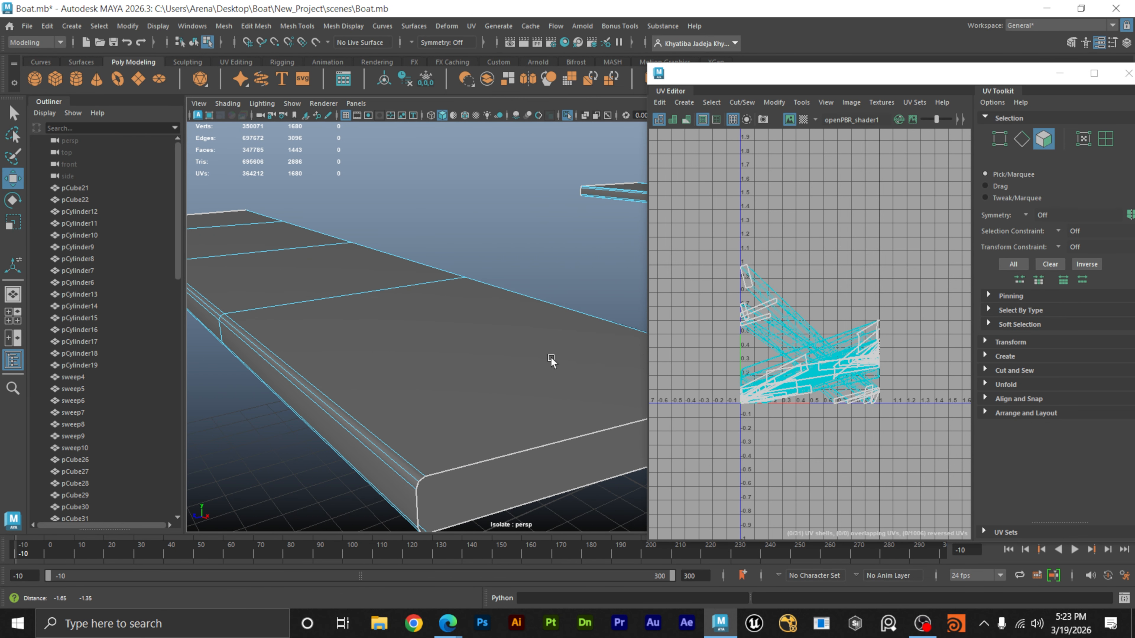
pyautogui.keyDown('alt'); pyautogui.moveTo(375, 354); pyautogui.dragTo(466, 351, button='middle'); pyautogui.keyUp('alt')
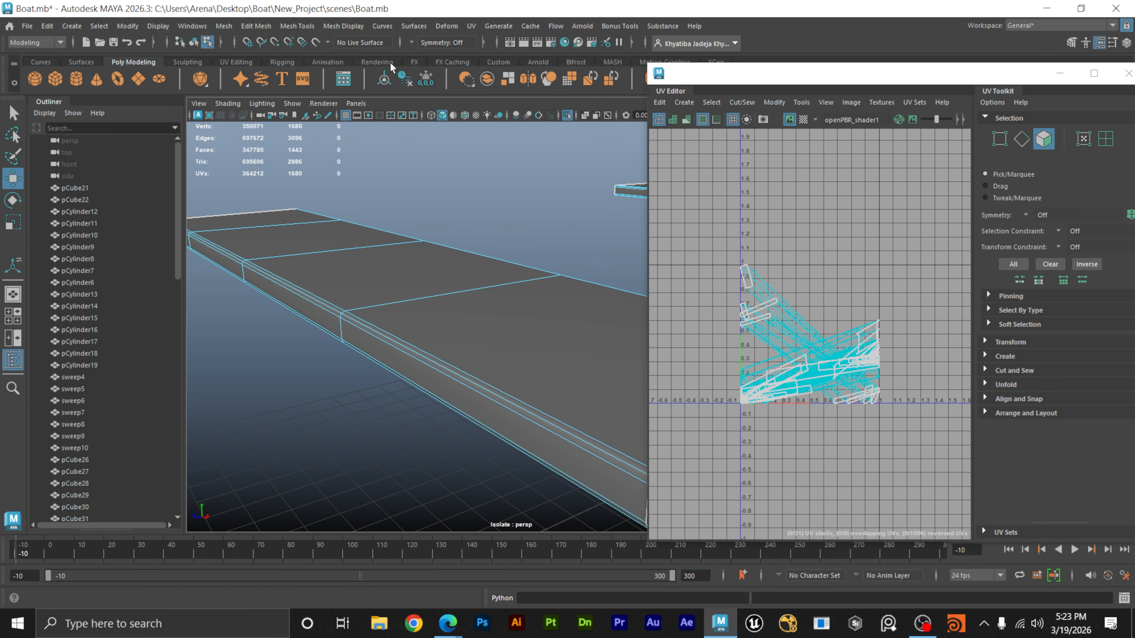
pyautogui.click(470, 28)
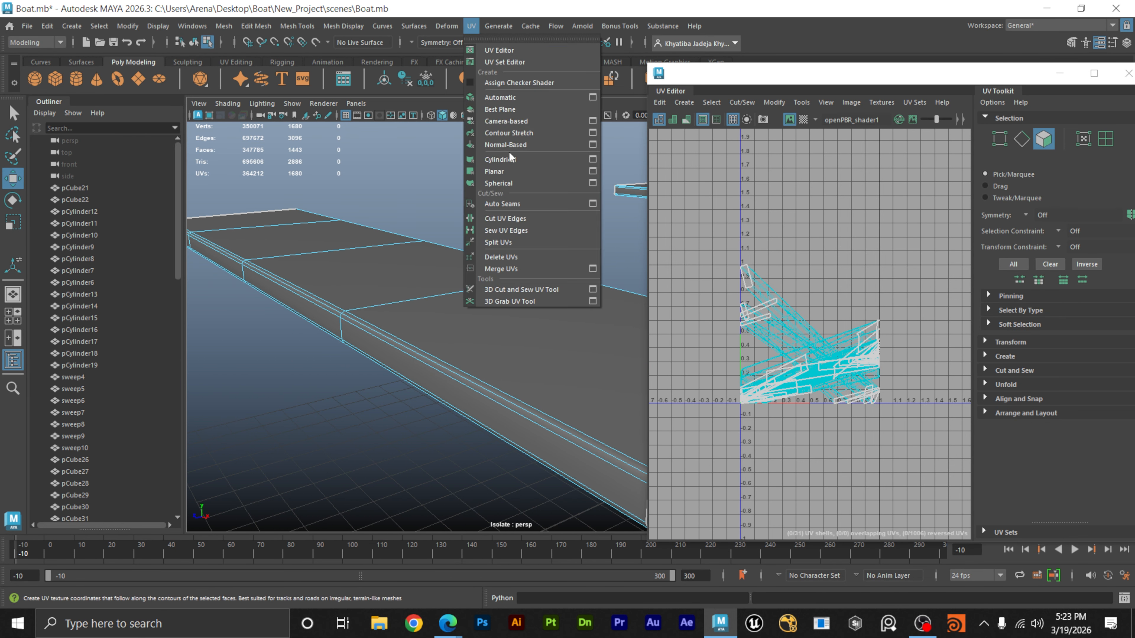
pyautogui.click(529, 292)
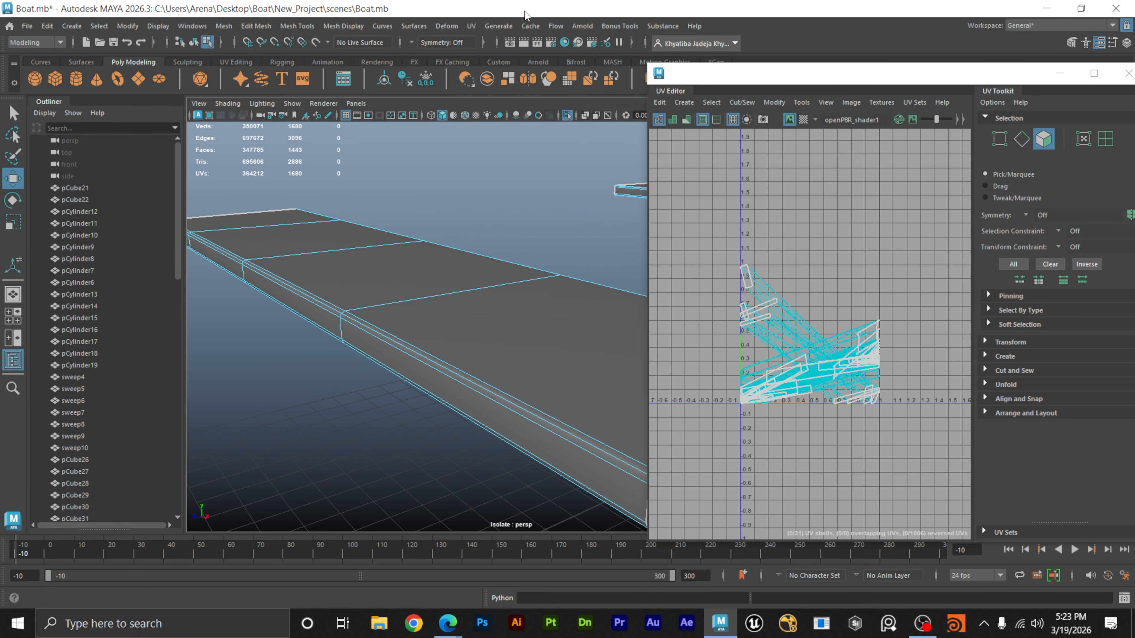
pyautogui.moveTo(467, 271); pyautogui.dragTo(469, 253, button='right')
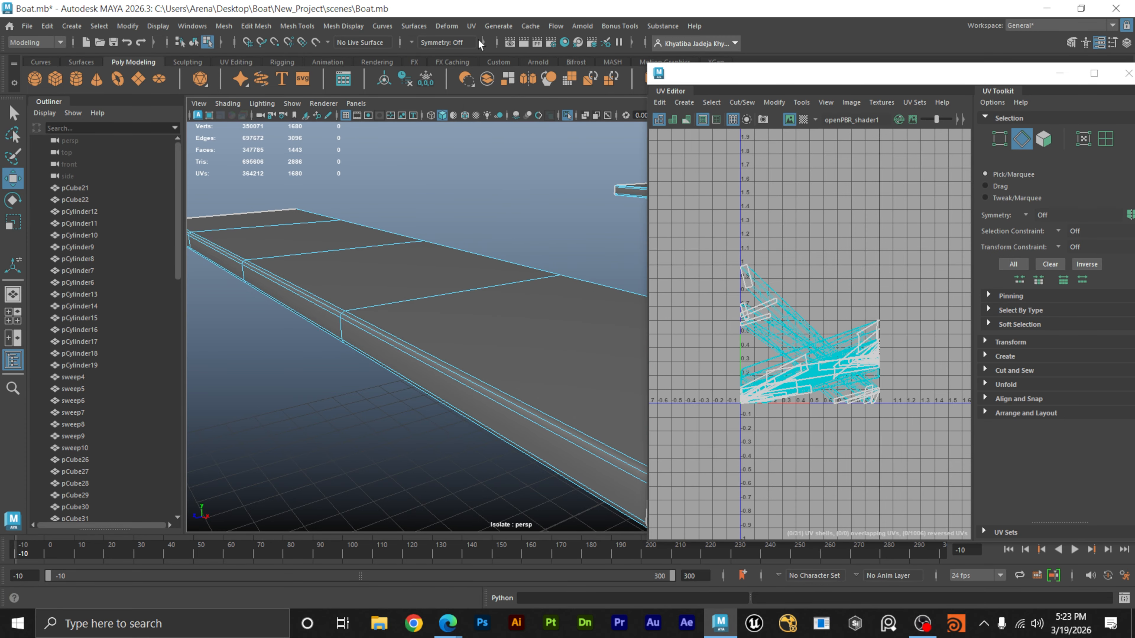
pyautogui.click(470, 26)
pyautogui.click(528, 291)
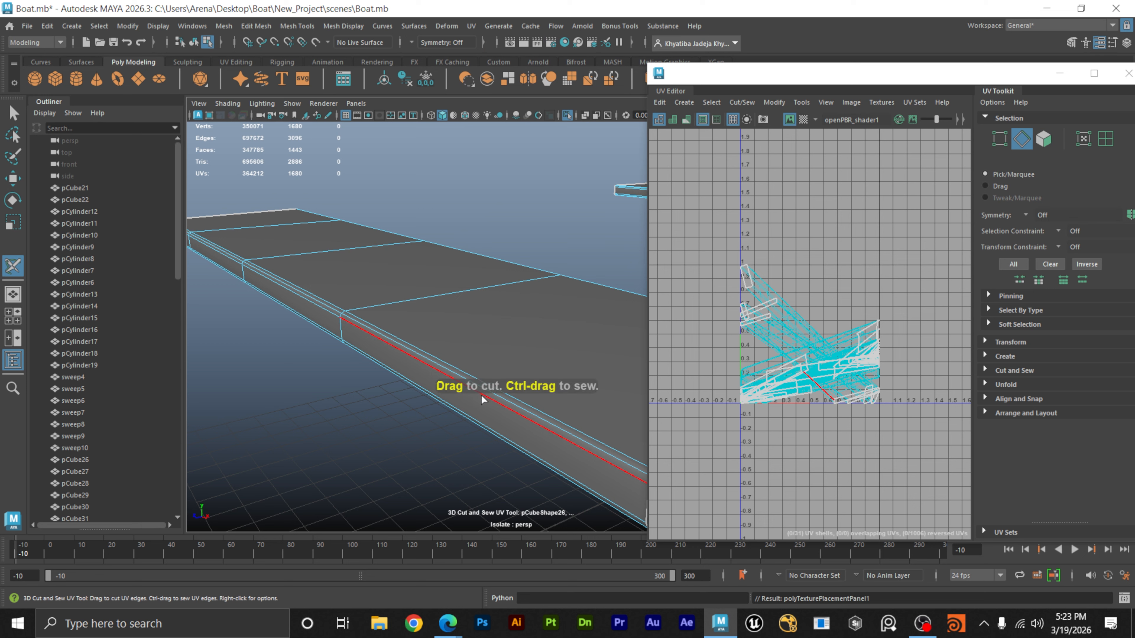
pyautogui.click(499, 399)
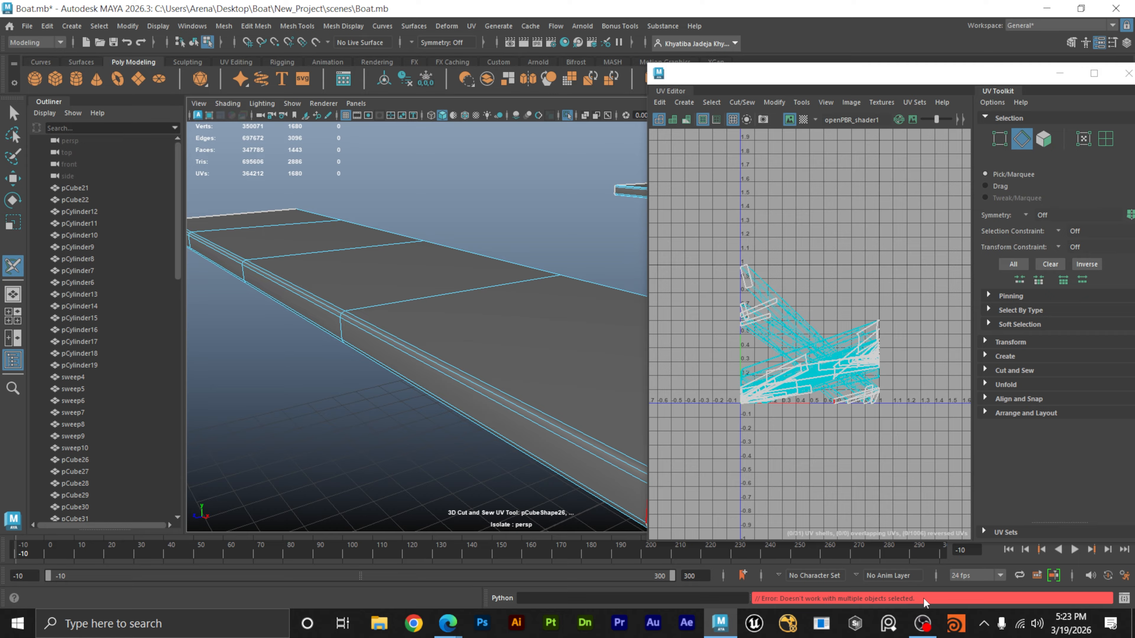
pyautogui.rightClick(381, 411)
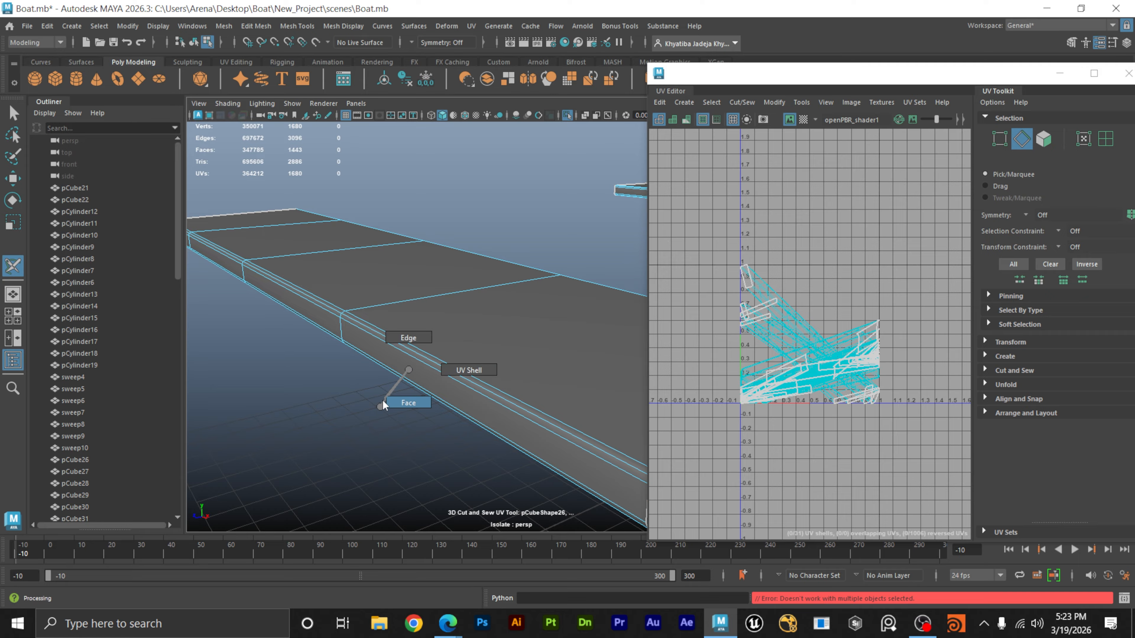
pyautogui.press('w')
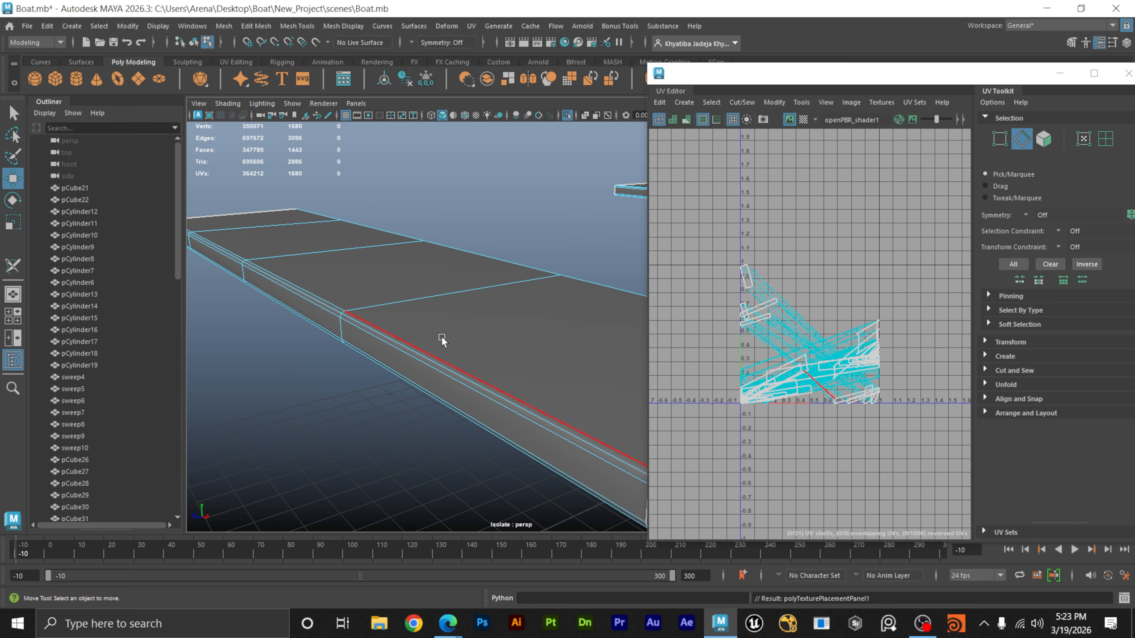
# Return to object mode, select only the cross bench pCube59 and switch it to edge mode.
pyautogui.moveTo(441, 272); pyautogui.dragTo(495, 255, button='right')
pyautogui.click(510, 224)
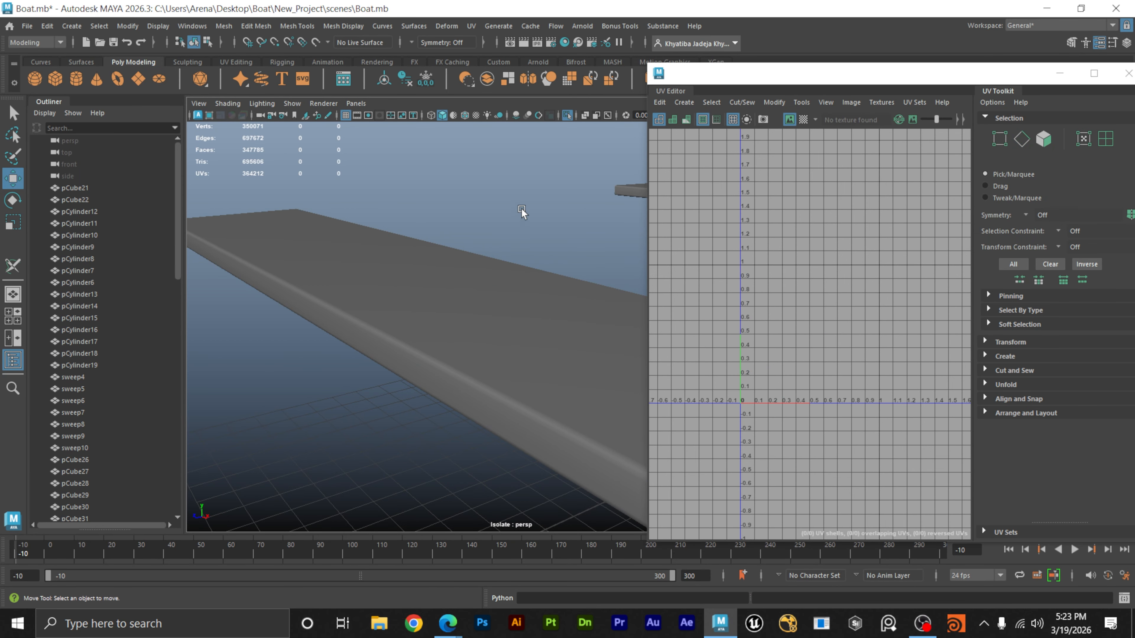
pyautogui.click(488, 283)
pyautogui.moveTo(425, 302); pyautogui.dragTo(424, 239, button='right')
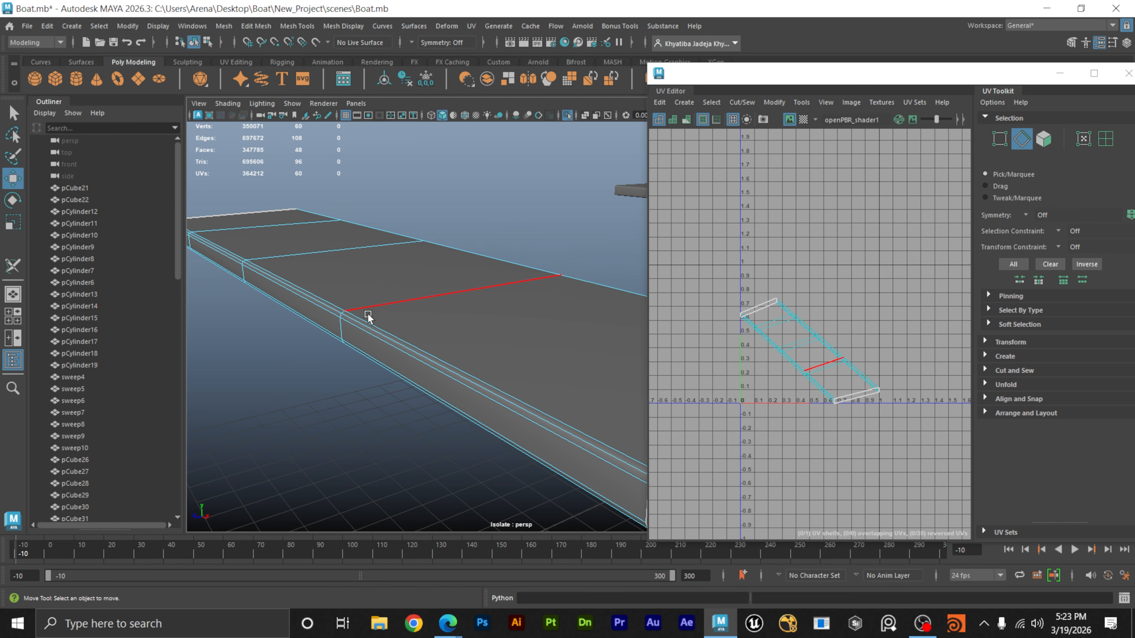
# Cut the UVs along two long edges on one side of the bench with the 3D Cut and Sew UV Tool.
pyautogui.click(12, 268)
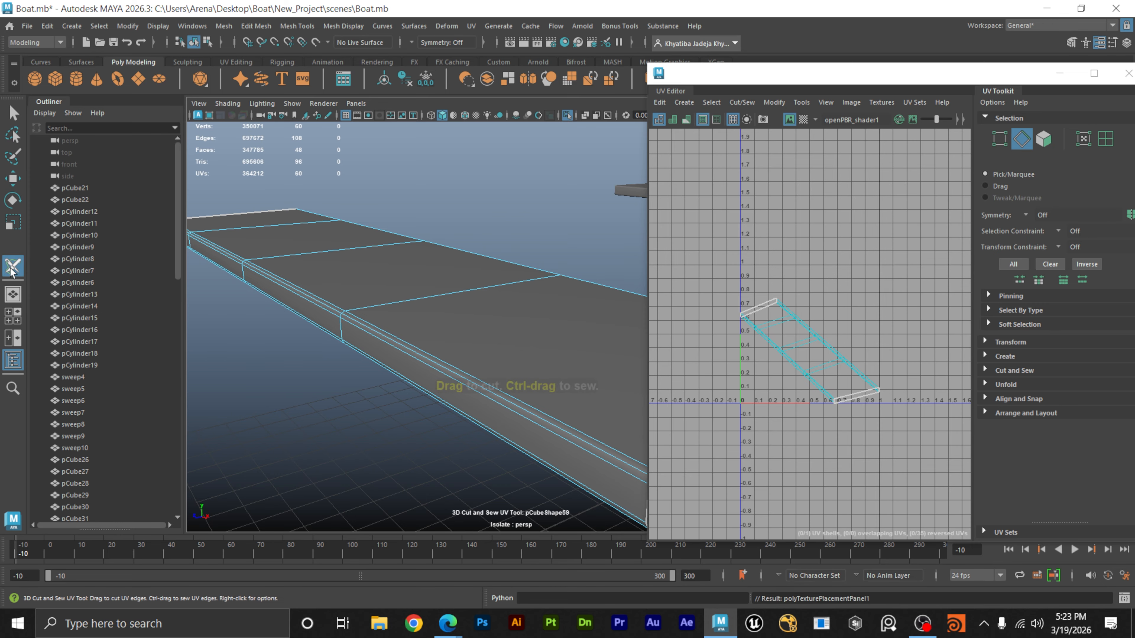
pyautogui.click(422, 359)
pyautogui.moveTo(423, 359); pyautogui.dragTo(485, 388)
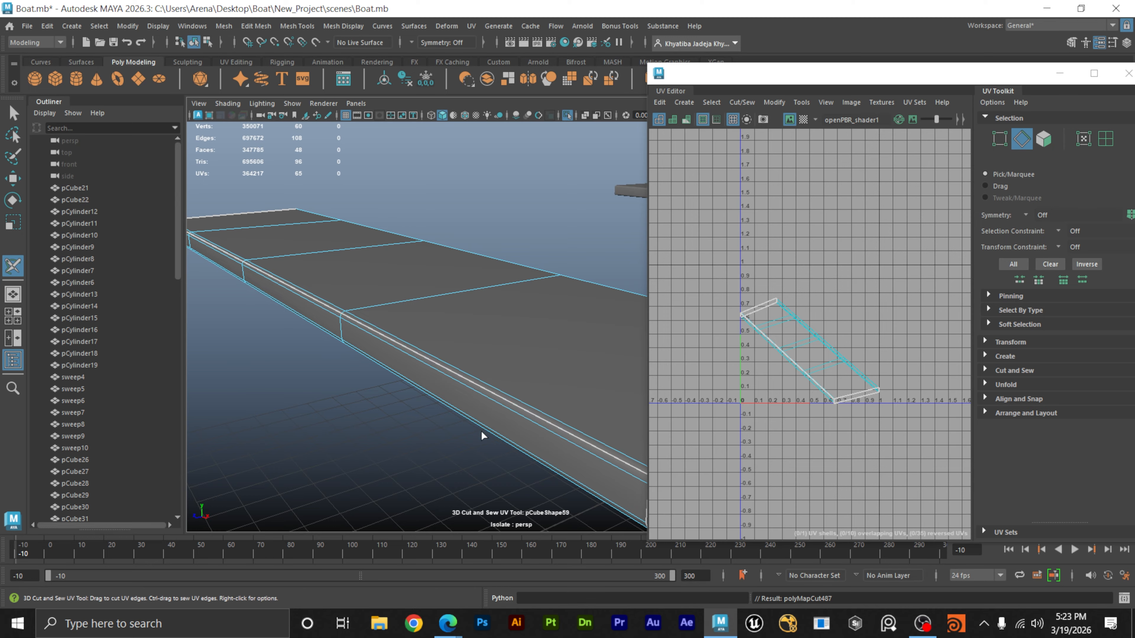
pyautogui.keyDown('alt'); pyautogui.moveTo(482, 435); pyautogui.dragTo(340, 380); pyautogui.keyUp('alt')
pyautogui.click(522, 333)
# Cut the UVs along two long edges on the opposite side of the bench.
pyautogui.scroll(3, 304, 405)
pyautogui.keyDown('alt'); pyautogui.moveTo(304, 405); pyautogui.dragTo(422, 405, button='middle'); pyautogui.keyUp('alt')
pyautogui.scroll(2, 422, 404)
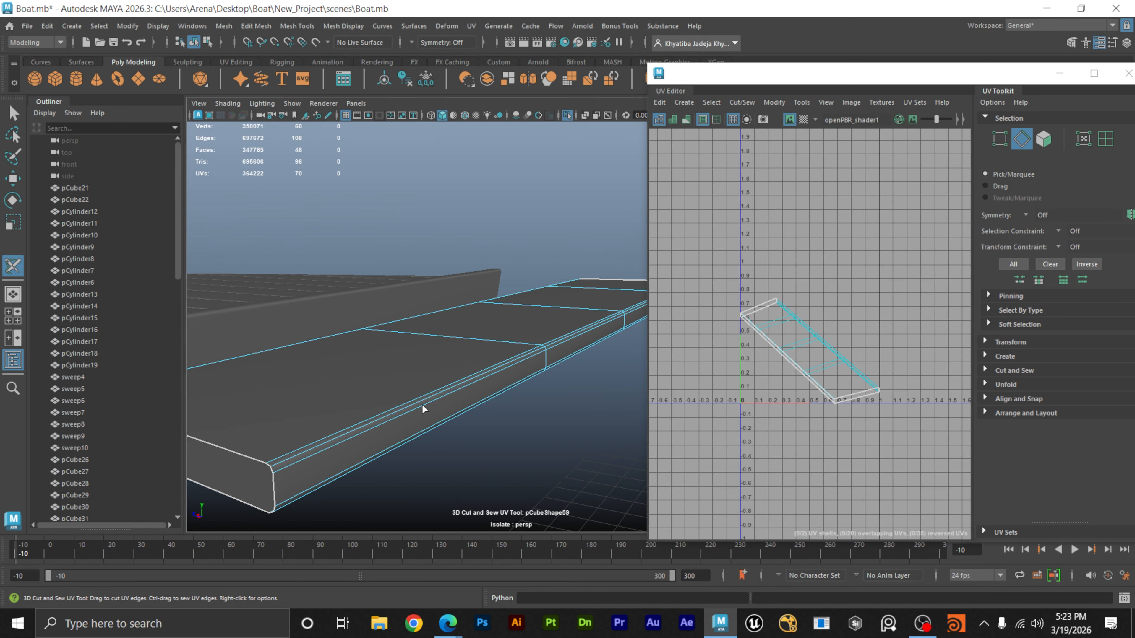
pyautogui.click(344, 436)
pyautogui.click(324, 482)
# Undo all the UV edge cuts made on the bench.
pyautogui.keyDown('alt'); pyautogui.moveTo(328, 481); pyautogui.dragTo(472, 450); pyautogui.keyUp('alt')
pyautogui.hotkey('ctrl', 'z')
pyautogui.hotkey('ctrl', 'z')
pyautogui.hotkey('ctrl', 'z')
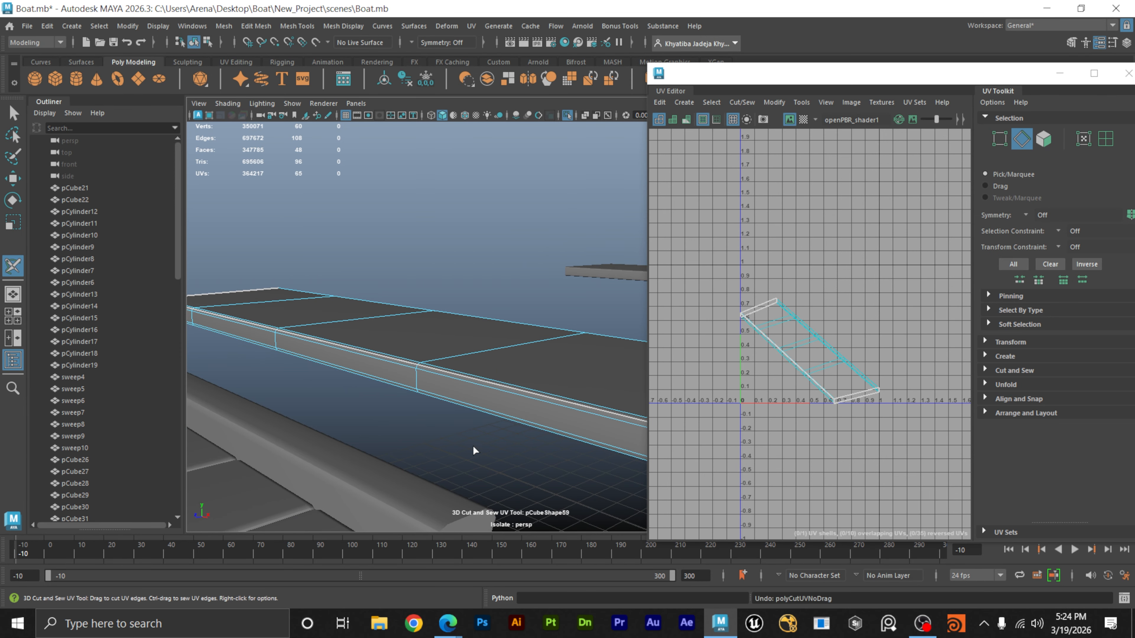
pyautogui.hotkey('ctrl', 'z')
pyautogui.keyDown('alt'); pyautogui.moveTo(556, 452); pyautogui.dragTo(525, 357); pyautogui.keyUp('alt')
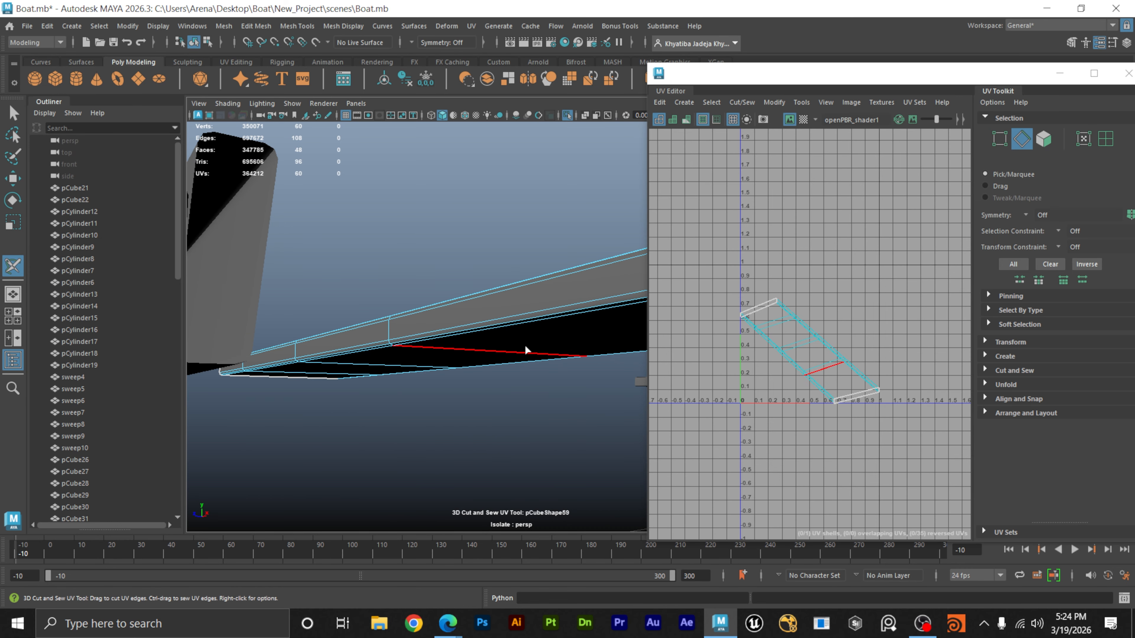
# Cut the UVs along one long lower edge of bench pCube59 and leave the cut tool.
pyautogui.click(523, 326)
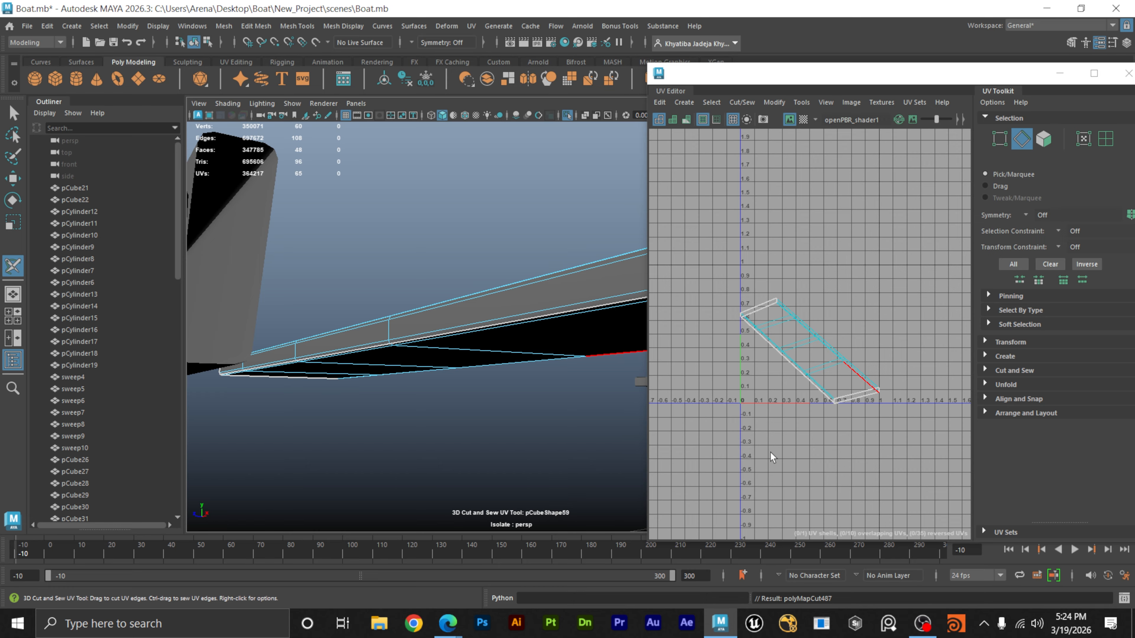
pyautogui.keyDown('alt'); pyautogui.moveTo(360, 354); pyautogui.dragTo(390, 382); pyautogui.keyUp('alt')
pyautogui.keyDown('alt'); pyautogui.moveTo(390, 382); pyautogui.dragTo(541, 385, button='right'); pyautogui.keyUp('alt')
pyautogui.keyDown('alt'); pyautogui.moveTo(540, 385); pyautogui.dragTo(483, 410, button='middle'); pyautogui.keyUp('alt')
pyautogui.keyDown('alt'); pyautogui.moveTo(483, 410); pyautogui.dragTo(536, 340); pyautogui.keyUp('alt')
pyautogui.keyDown('alt'); pyautogui.moveTo(536, 339); pyautogui.dragTo(616, 191, button='middle'); pyautogui.keyUp('alt')
pyautogui.keyDown('alt'); pyautogui.moveTo(616, 191); pyautogui.dragTo(610, 279, button='right'); pyautogui.keyUp('alt')
pyautogui.keyDown('alt'); pyautogui.moveTo(610, 279); pyautogui.dragTo(486, 383, button='middle'); pyautogui.keyUp('alt')
pyautogui.keyDown('alt'); pyautogui.moveTo(486, 383); pyautogui.dragTo(453, 408); pyautogui.keyUp('alt')
pyautogui.press('w')
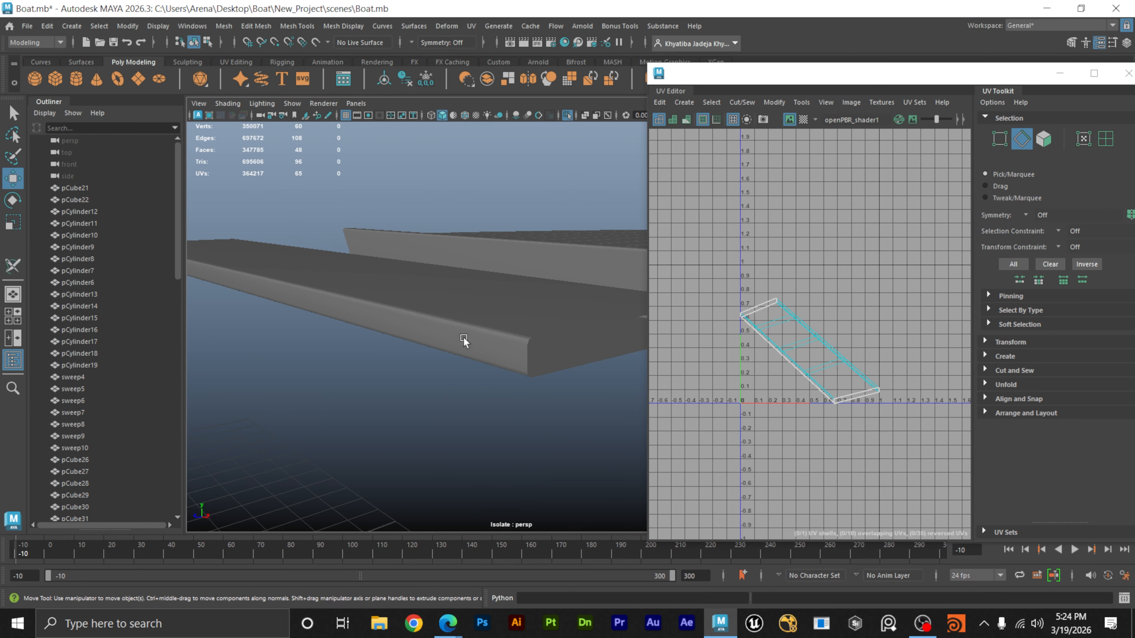
# Select bench pCube58, switch it to edge mode and cut its UVs along one long lower edge.
pyautogui.click(465, 336)
pyautogui.keyDown('alt'); pyautogui.moveTo(533, 346); pyautogui.dragTo(469, 313); pyautogui.keyUp('alt')
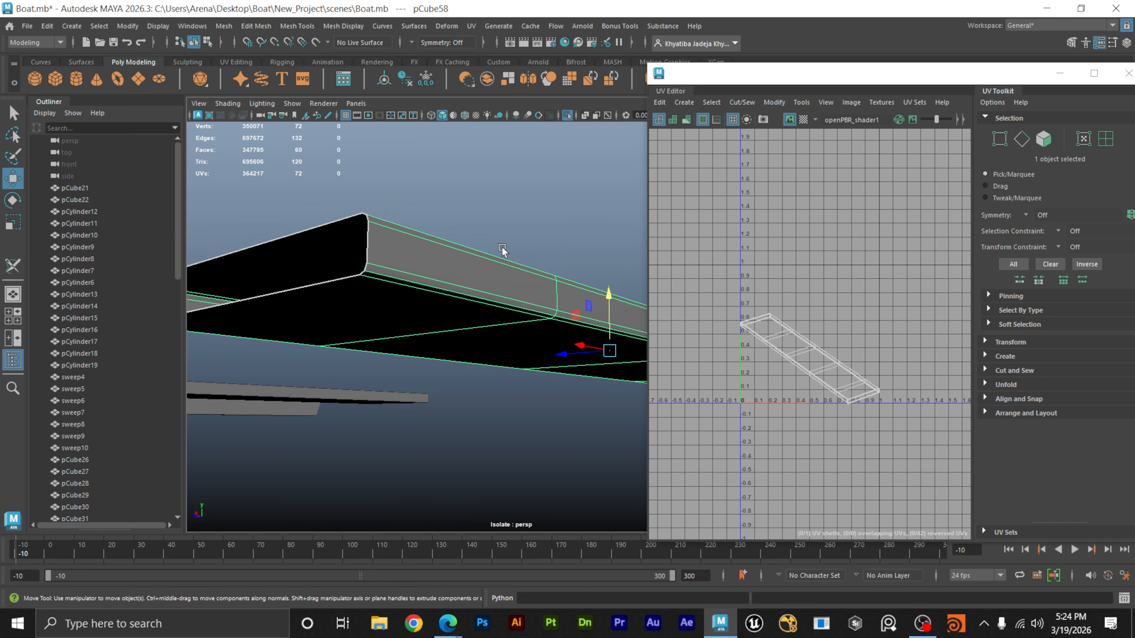
pyautogui.moveTo(523, 217); pyautogui.dragTo(522, 203, button='right')
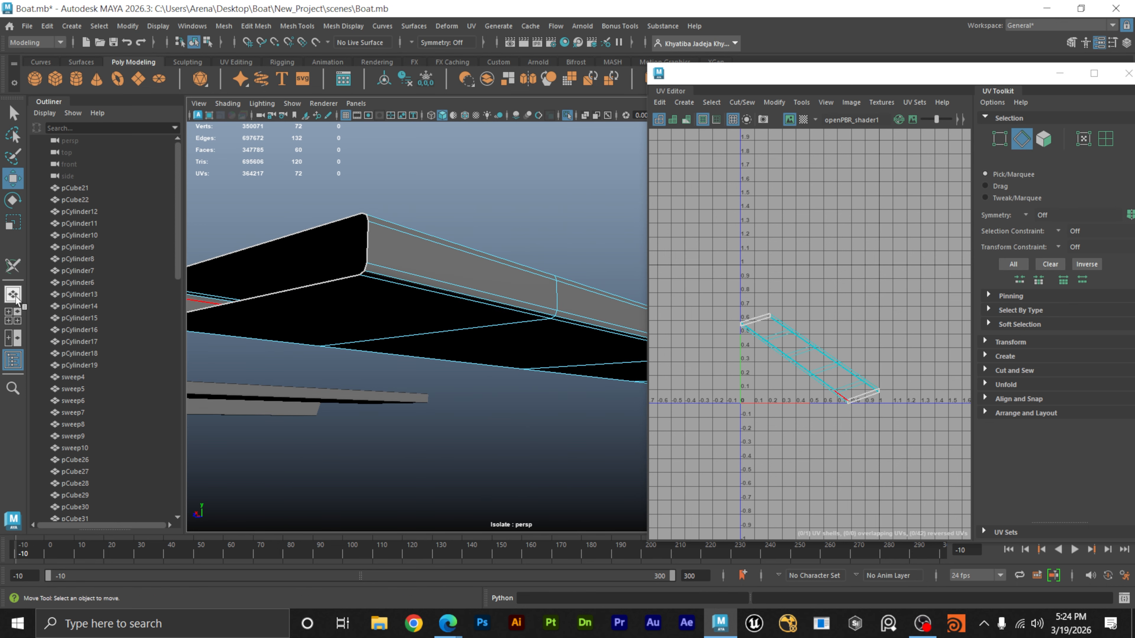
pyautogui.click(23, 267)
pyautogui.moveTo(419, 284); pyautogui.dragTo(643, 337)
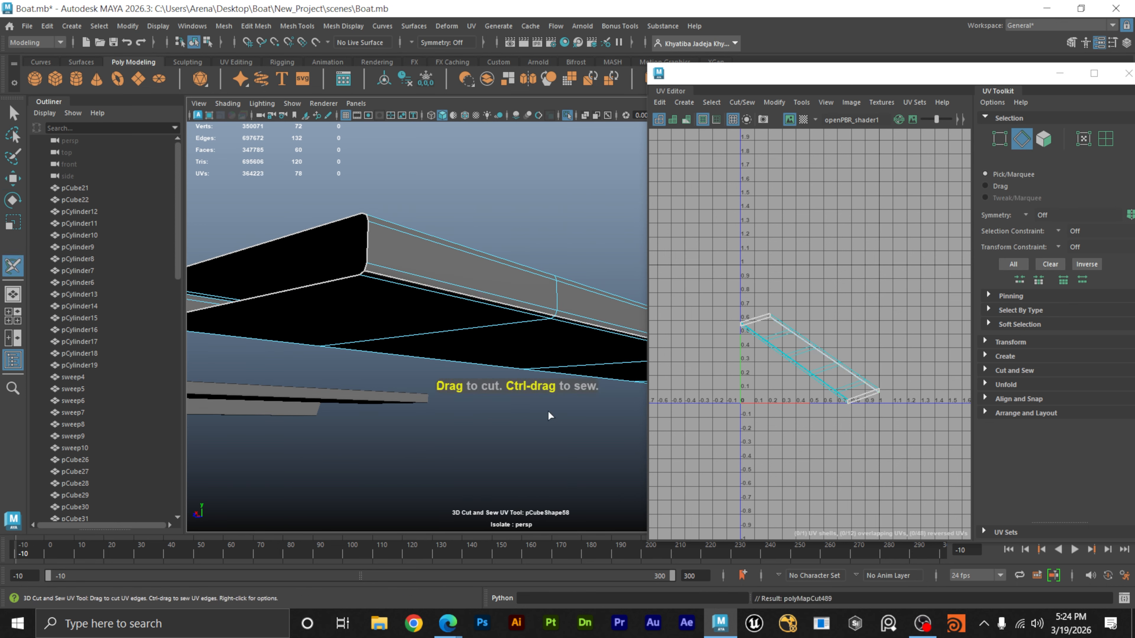
# Cut the UVs along one long lower edge of crossbeam pCube56 beside the deck planks.
pyautogui.keyDown('alt'); pyautogui.moveTo(547, 410); pyautogui.dragTo(273, 394, button='right'); pyautogui.keyUp('alt')
pyautogui.keyDown('alt'); pyautogui.moveTo(273, 394); pyautogui.dragTo(251, 429); pyautogui.keyUp('alt')
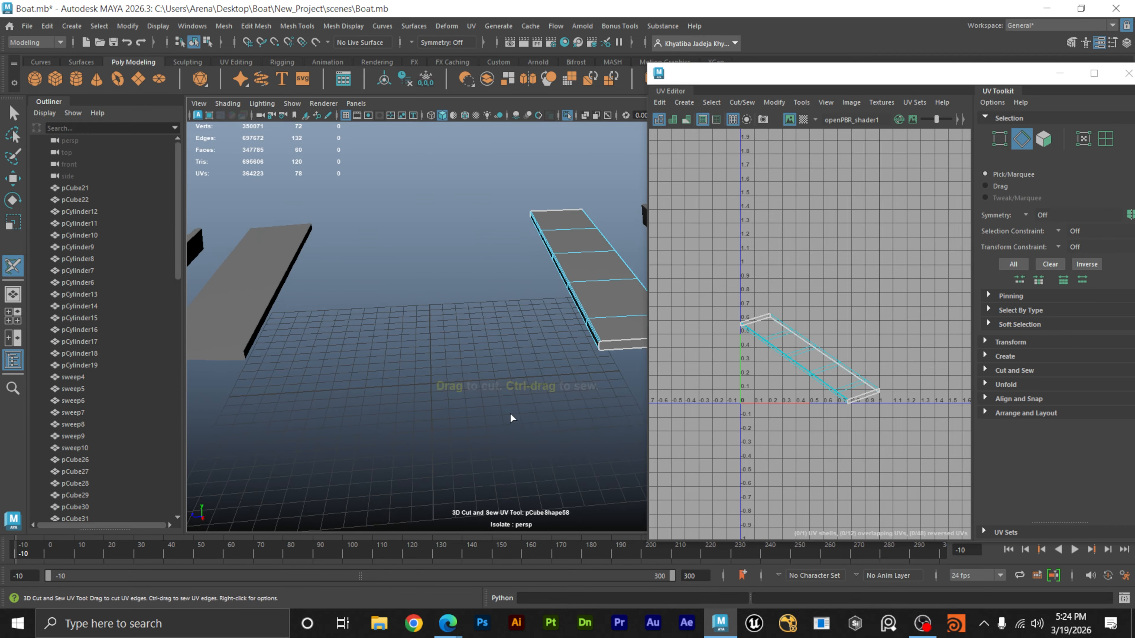
pyautogui.keyDown('alt'); pyautogui.moveTo(250, 429); pyautogui.dragTo(230, 444, button='middle'); pyautogui.keyUp('alt')
pyautogui.keyDown('alt'); pyautogui.moveTo(229, 444); pyautogui.dragTo(382, 361); pyautogui.keyUp('alt')
pyautogui.click(382, 361)
pyautogui.keyDown('alt'); pyautogui.moveTo(382, 361); pyautogui.dragTo(501, 282, button='middle'); pyautogui.keyUp('alt')
pyautogui.keyDown('alt'); pyautogui.moveTo(501, 282); pyautogui.dragTo(491, 313); pyautogui.keyUp('alt')
pyautogui.scroll(10, 436, 325)
pyautogui.click(385, 284)
pyautogui.click(386, 284)
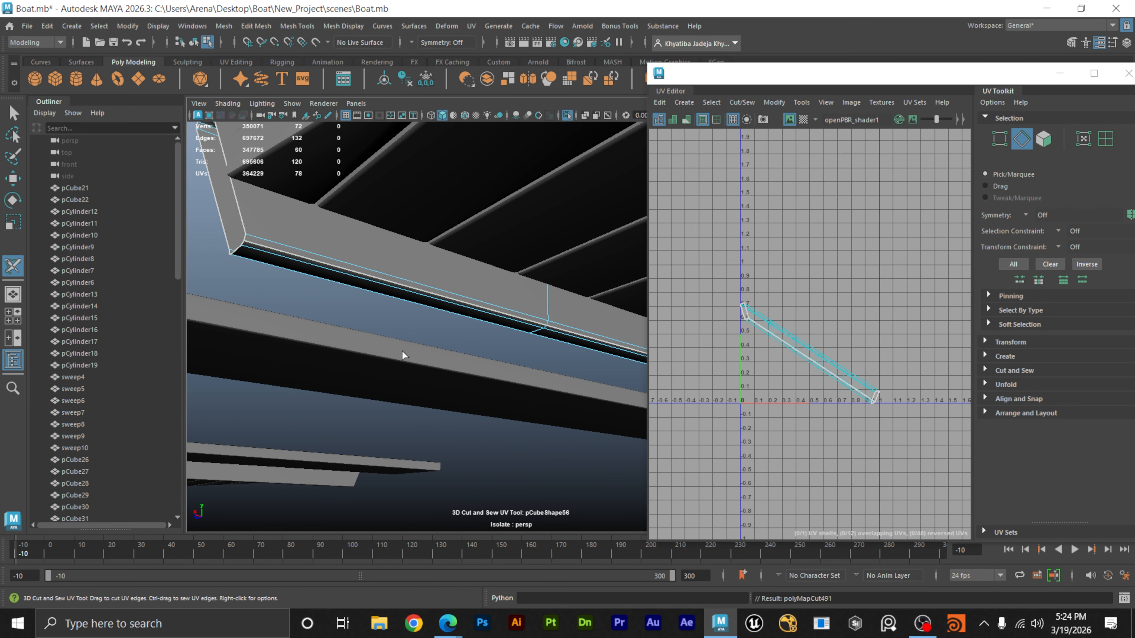
# Cut the UVs along one long lower edge of crossbeam pCube57 at the other end of the deck.
pyautogui.keyDown('alt'); pyautogui.moveTo(427, 374); pyautogui.dragTo(572, 345); pyautogui.keyUp('alt')
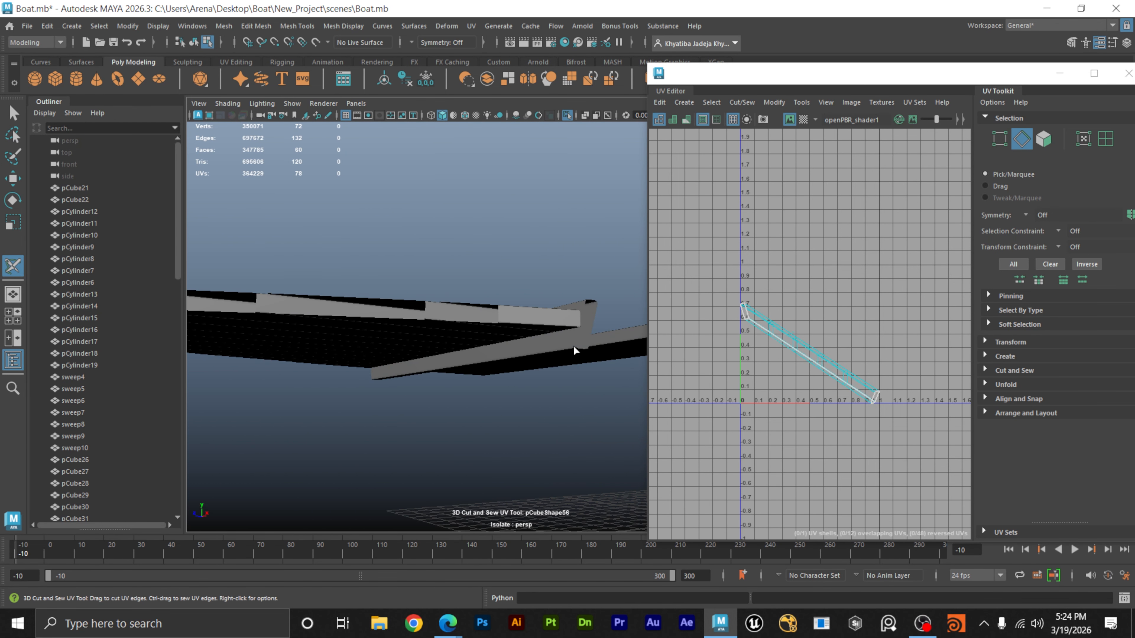
pyautogui.hotkey('ctrl', 'z')
pyautogui.keyDown('alt'); pyautogui.moveTo(573, 345); pyautogui.dragTo(333, 335, button='right'); pyautogui.keyUp('alt')
pyautogui.keyDown('alt'); pyautogui.moveTo(333, 335); pyautogui.dragTo(370, 309); pyautogui.keyUp('alt')
pyautogui.keyDown('alt'); pyautogui.moveTo(370, 309); pyautogui.dragTo(398, 208, button='right'); pyautogui.keyUp('alt')
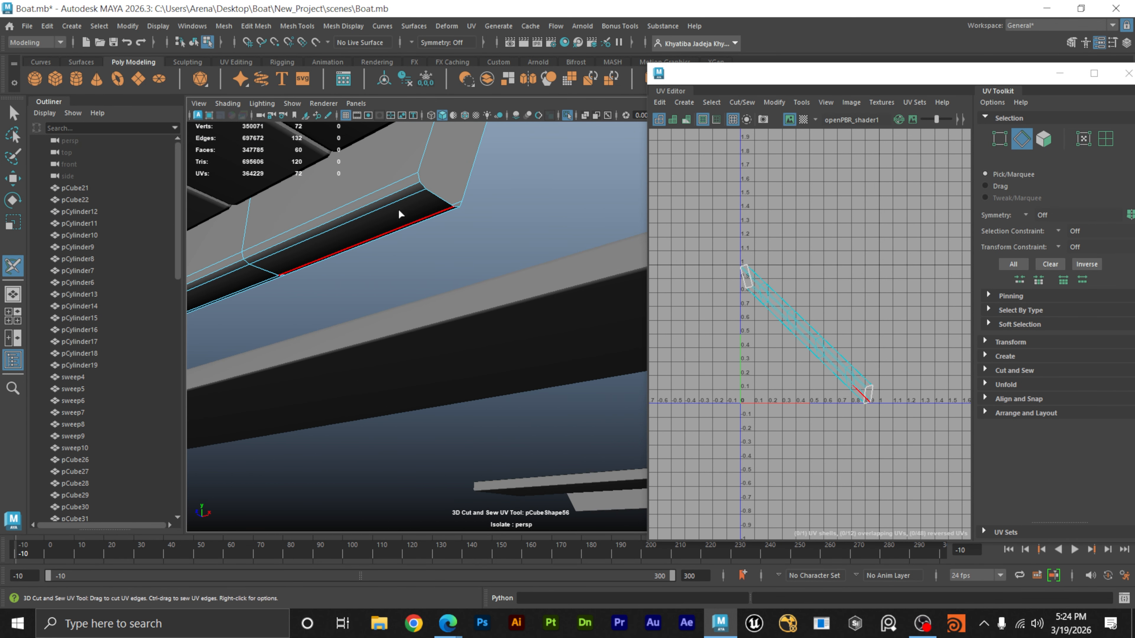
pyautogui.click(389, 194)
pyautogui.keyDown('alt'); pyautogui.moveTo(469, 203); pyautogui.dragTo(440, 301); pyautogui.keyUp('alt')
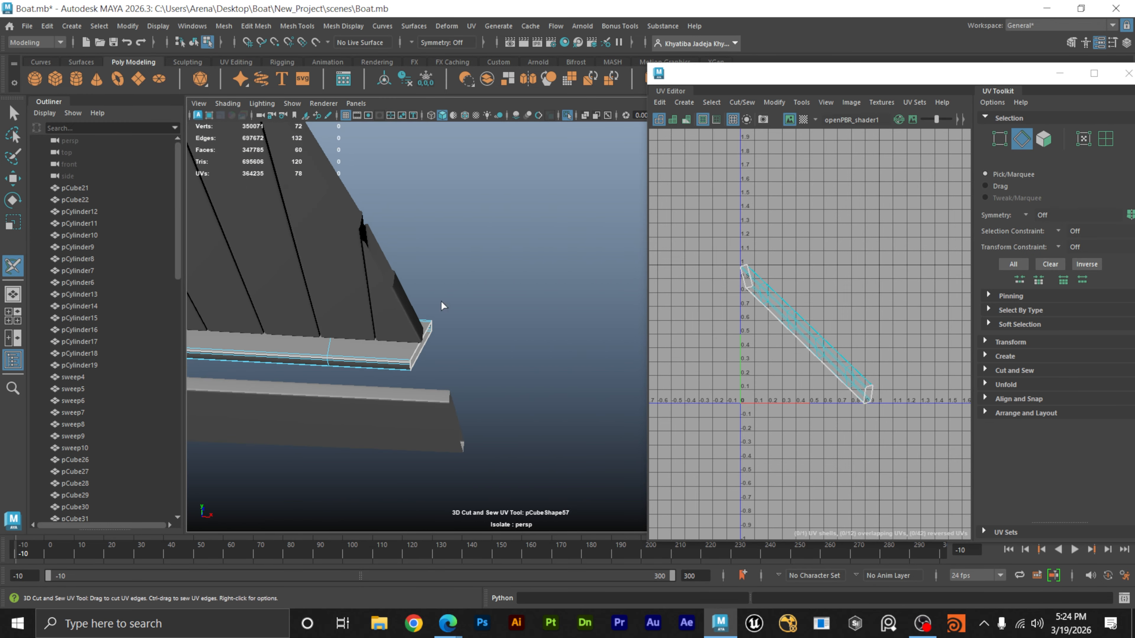
# Cut the UVs along the long underside edge of the outermost deck plank, pCube37.
pyautogui.keyDown('alt'); pyautogui.moveTo(346, 269); pyautogui.dragTo(544, 295); pyautogui.keyUp('alt')
pyautogui.click(544, 295)
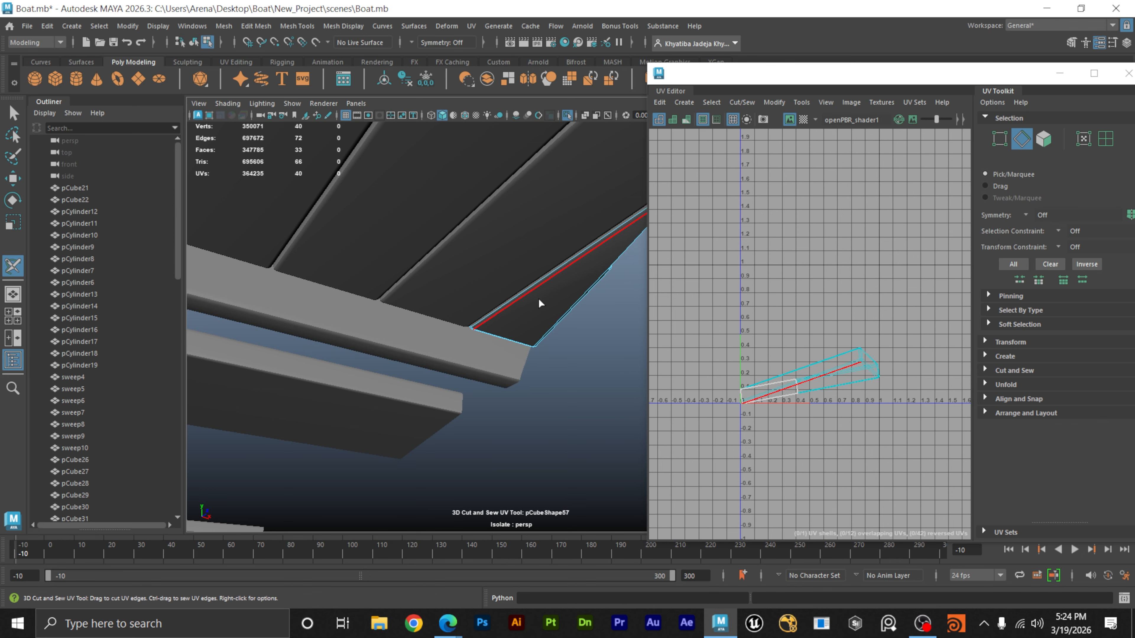
pyautogui.keyDown('alt'); pyautogui.moveTo(538, 298); pyautogui.dragTo(469, 331, button='middle'); pyautogui.keyUp('alt')
pyautogui.click(465, 305)
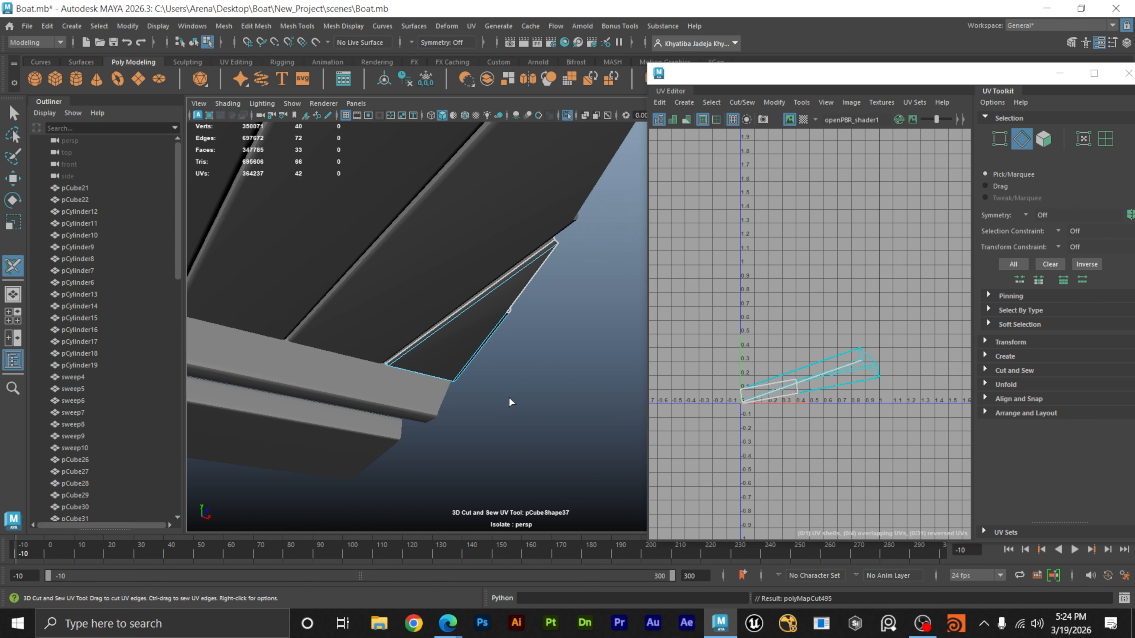
# Cut the UVs along the long underside edge of the neighbouring deck plank, pCube36.
pyautogui.keyDown('alt'); pyautogui.moveTo(525, 417); pyautogui.dragTo(487, 419); pyautogui.keyUp('alt')
pyautogui.scroll(5, 505, 413)
pyautogui.scroll(3, 433, 311)
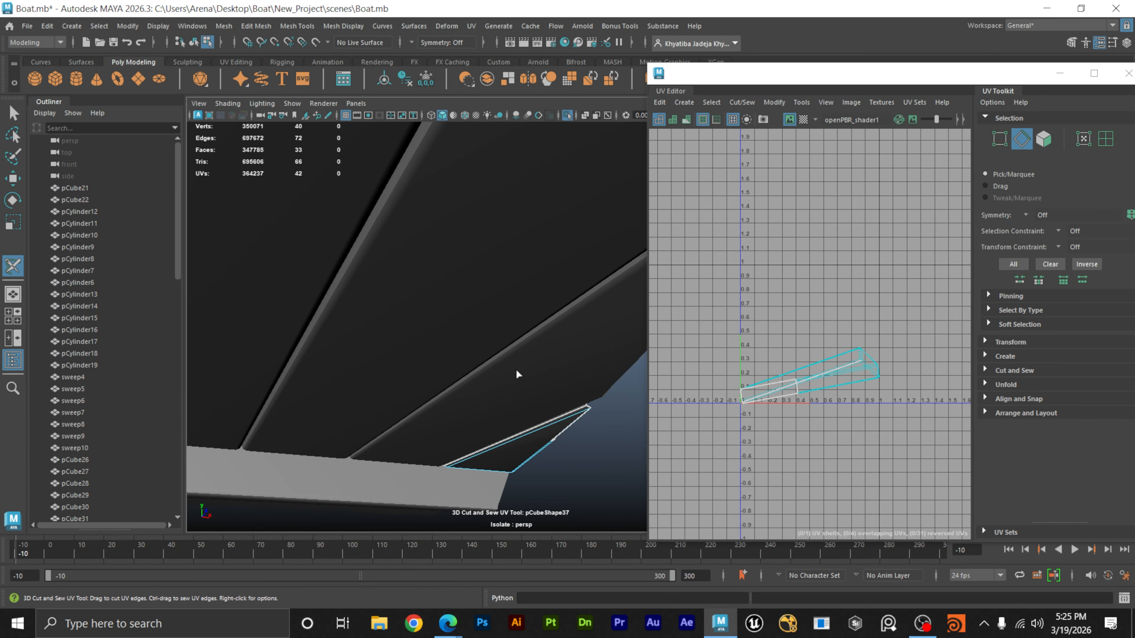
pyautogui.click(534, 375)
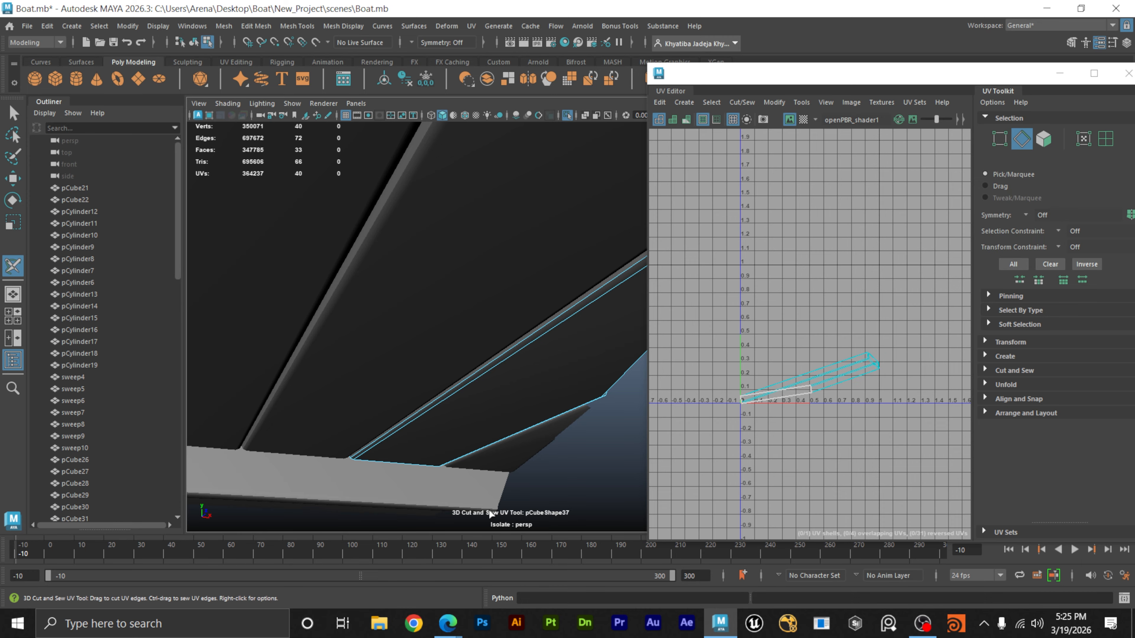
pyautogui.click(532, 337)
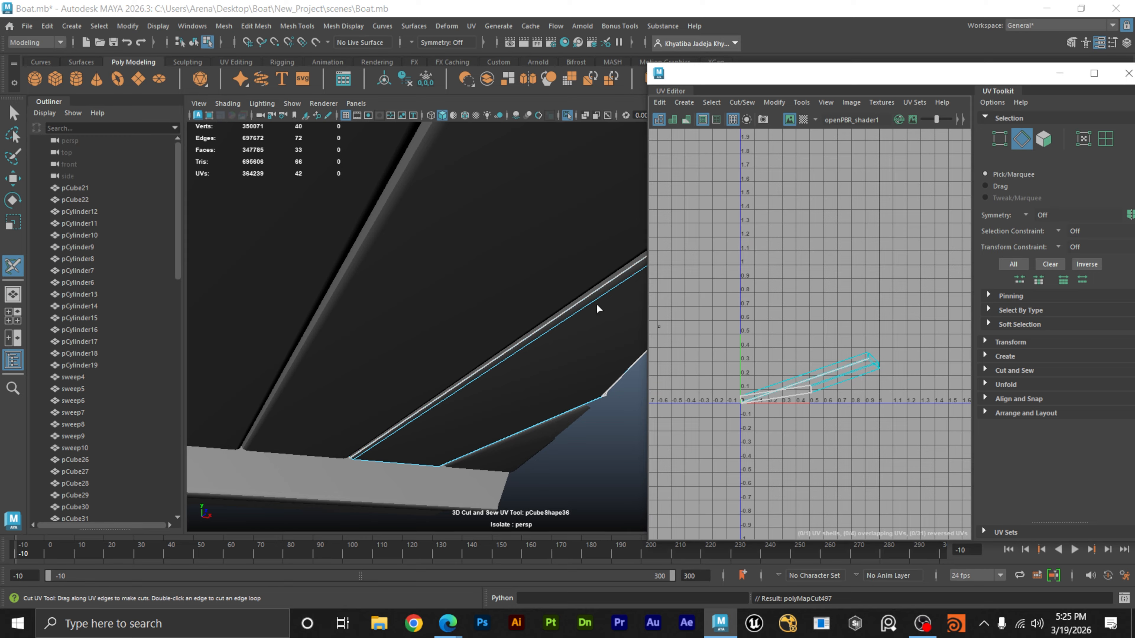
# Cut the UVs along the long underside edge of deck plank pCube35.
pyautogui.keyDown('alt'); pyautogui.moveTo(538, 304); pyautogui.dragTo(365, 304, button='right'); pyautogui.keyUp('alt')
pyautogui.keyDown('alt'); pyautogui.moveTo(420, 311); pyautogui.dragTo(363, 341, button='middle'); pyautogui.keyUp('alt')
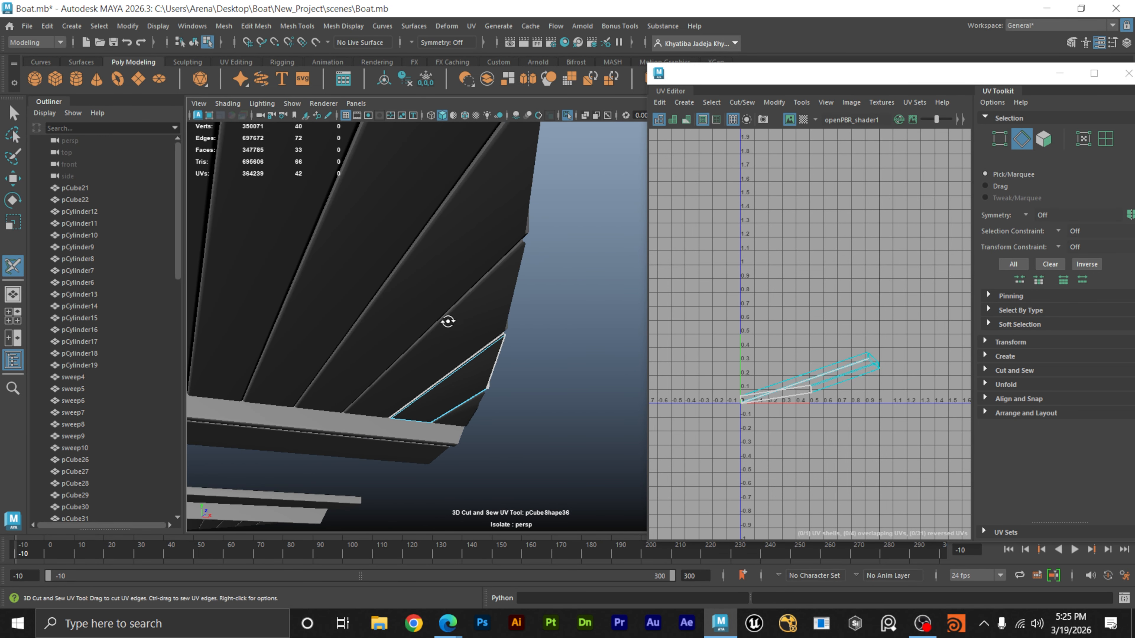
pyautogui.keyDown('alt'); pyautogui.moveTo(449, 318); pyautogui.dragTo(450, 299); pyautogui.keyUp('alt')
pyautogui.keyDown('alt'); pyautogui.moveTo(450, 300); pyautogui.dragTo(487, 304, button='right'); pyautogui.keyUp('alt')
pyautogui.keyDown('alt'); pyautogui.moveTo(487, 303); pyautogui.dragTo(481, 334, button='middle'); pyautogui.keyUp('alt')
pyautogui.keyDown('alt'); pyautogui.moveTo(481, 334); pyautogui.dragTo(529, 344, button='right'); pyautogui.keyUp('alt')
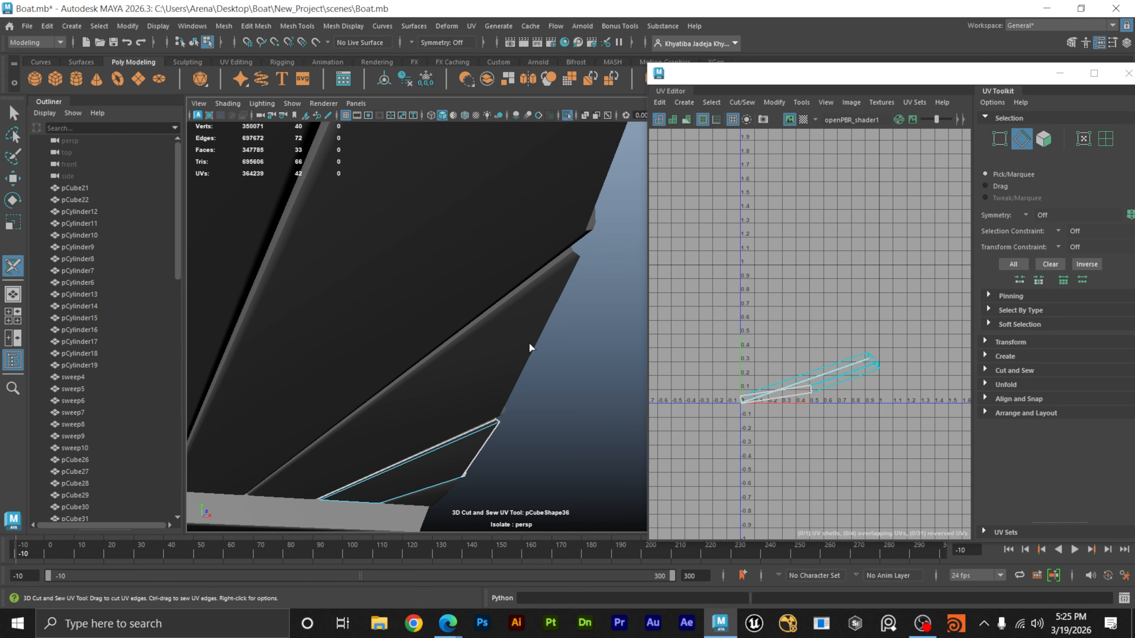
pyautogui.click(518, 296)
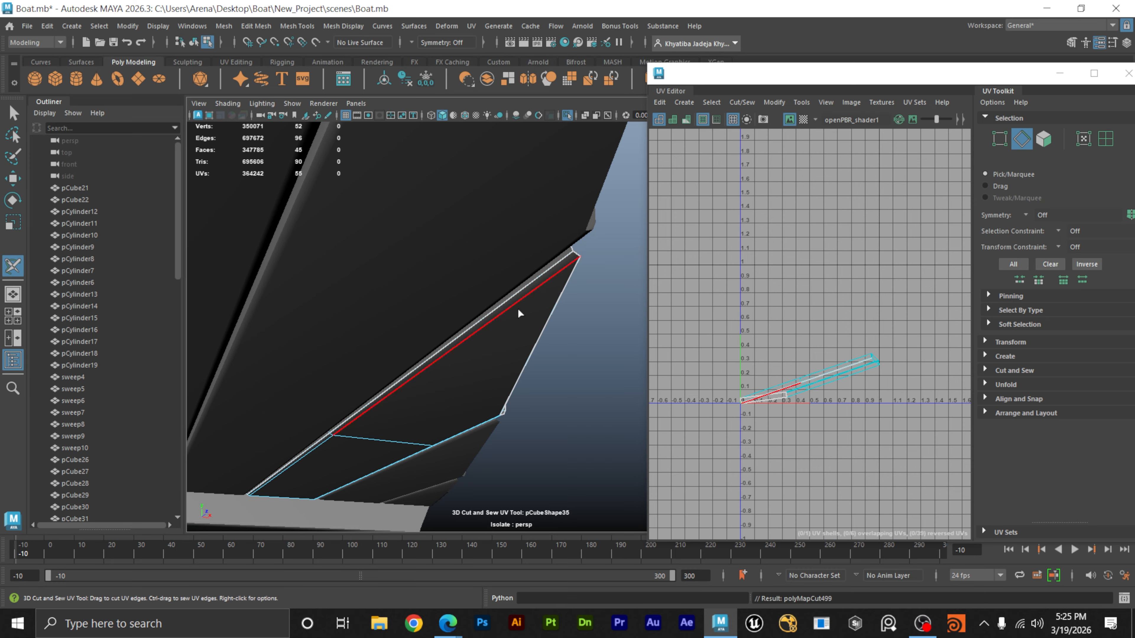
# Cut the UVs along the long underside edge of deck plank pCube34.
pyautogui.scroll(3, 514, 304)
pyautogui.keyDown('alt'); pyautogui.moveTo(579, 372); pyautogui.dragTo(526, 346); pyautogui.keyUp('alt')
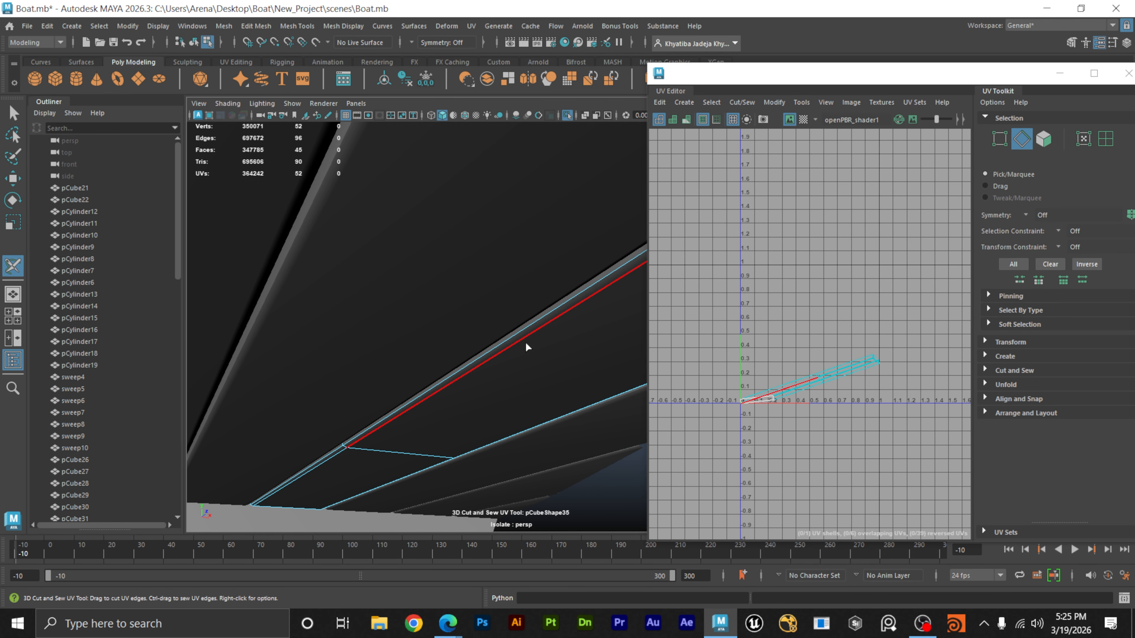
pyautogui.doubleClick(517, 334)
pyautogui.keyDown('alt'); pyautogui.moveTo(552, 313); pyautogui.dragTo(499, 258, button='right'); pyautogui.keyUp('alt')
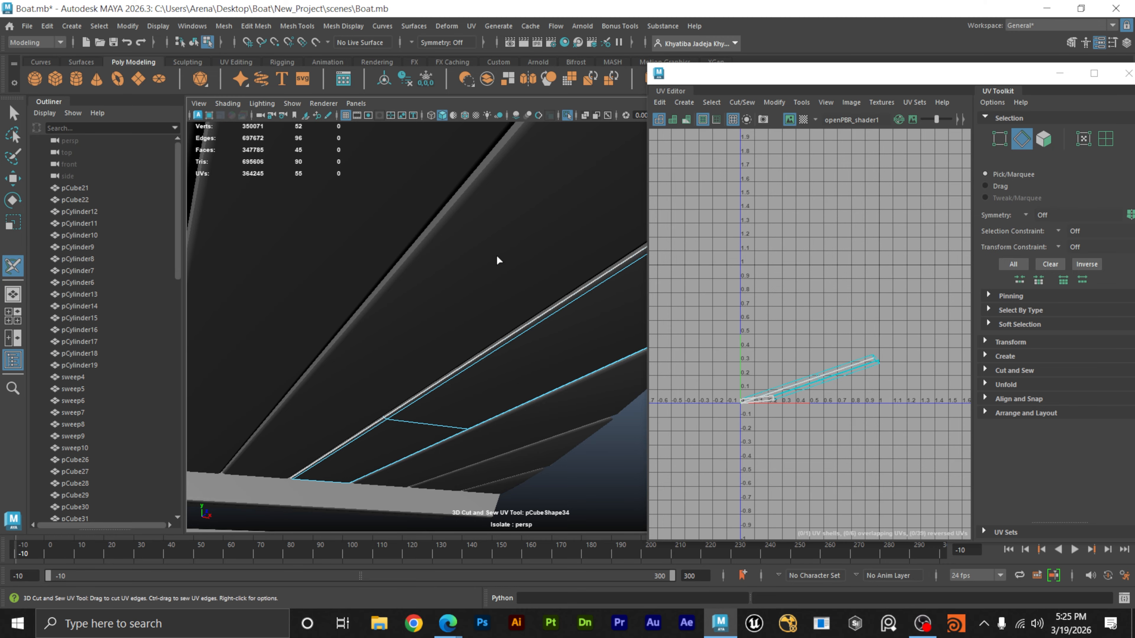
# Restart the 3D Cut and Sew UV Tool and cut the long underside edge of deck plank pCube33.
pyautogui.press('w')
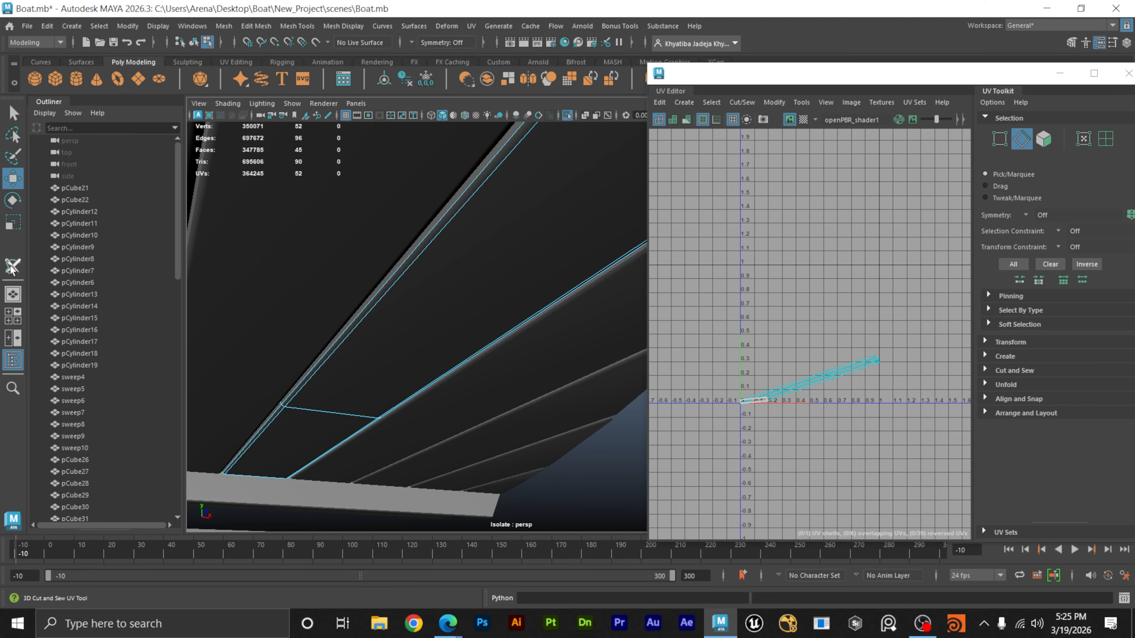
pyautogui.press('y')
pyautogui.click(395, 274)
pyautogui.keyDown('alt'); pyautogui.moveTo(459, 272); pyautogui.dragTo(433, 278); pyautogui.keyUp('alt')
pyautogui.keyDown('alt'); pyautogui.moveTo(499, 229); pyautogui.dragTo(574, 259); pyautogui.keyUp('alt')
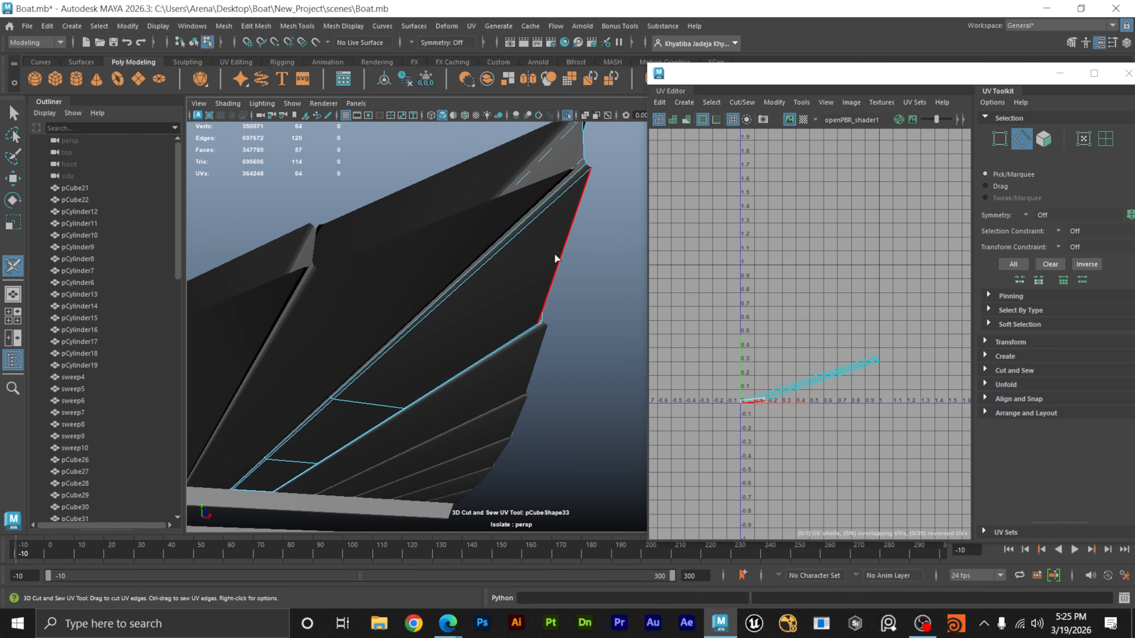
# Cut the UVs along the long underside edge of deck plank pCube32 and leave the cut tool.
pyautogui.press('w')
pyautogui.click(542, 254)
pyautogui.scroll(3, 536, 258)
pyautogui.scroll(4, 536, 291)
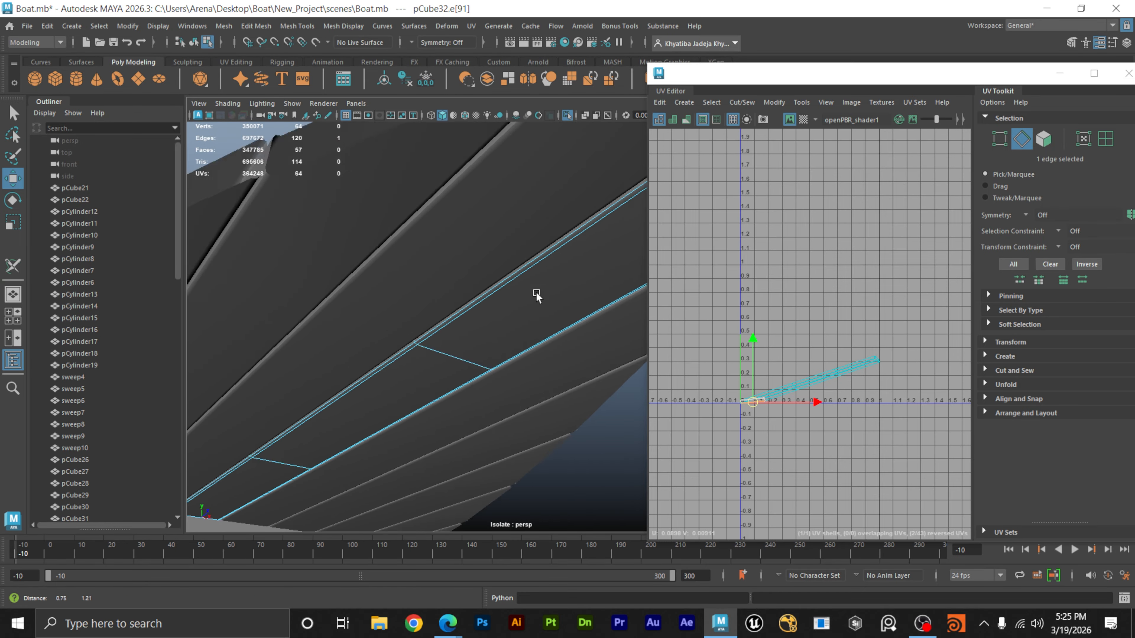
pyautogui.click(7, 267)
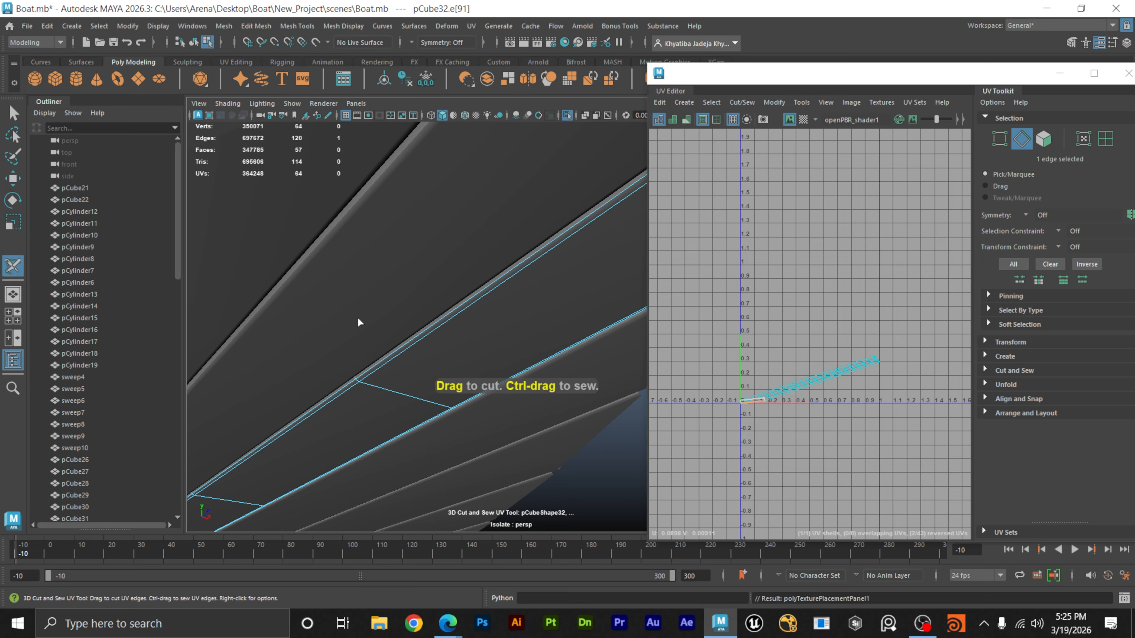
pyautogui.moveTo(462, 302)
pyautogui.mouseDown()
pyautogui.moveTo(539, 325)
pyautogui.moveTo(454, 331)
pyautogui.mouseUp()
pyautogui.press('w')
pyautogui.click(464, 300)
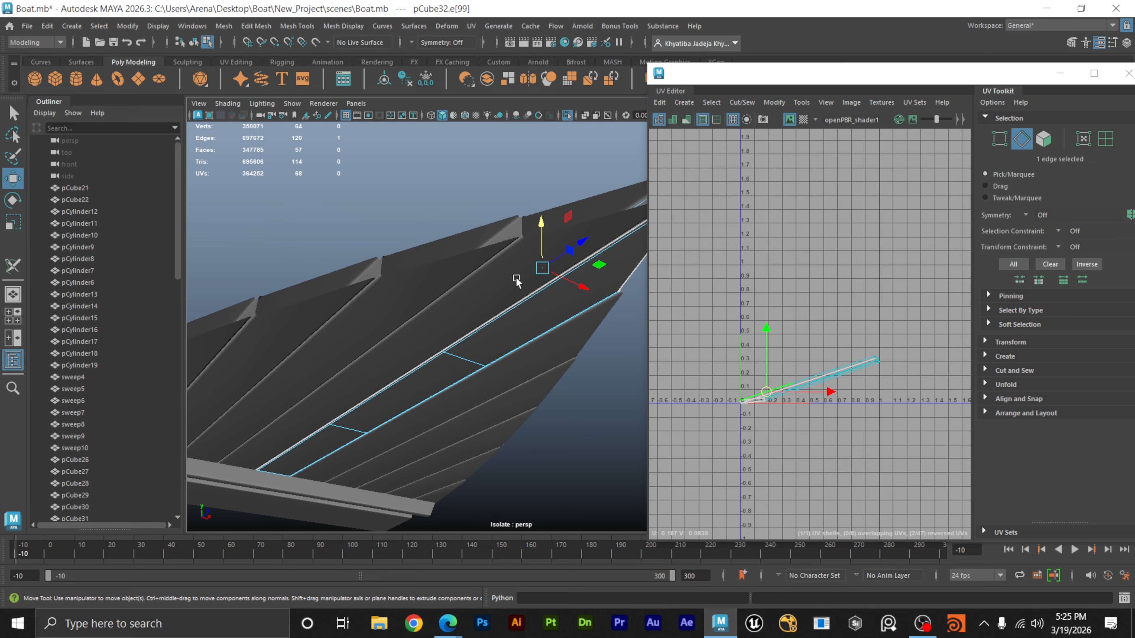
# Cut the UVs along the long underside edge of deck plank pCube31 with the 3D Cut and Sew UV Tool.
pyautogui.click(570, 208)
pyautogui.keyDown('alt'); pyautogui.moveTo(566, 216); pyautogui.dragTo(250, 313); pyautogui.keyUp('alt')
pyautogui.click(13, 265)
pyautogui.scroll(2, 397, 306)
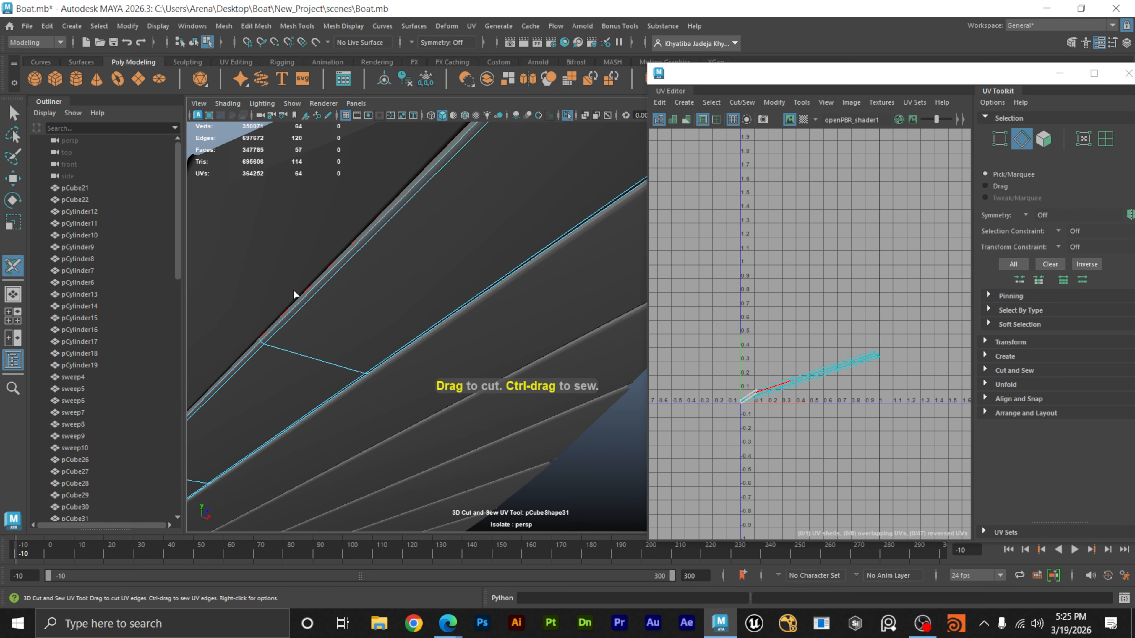
pyautogui.click(307, 296)
# Cut the UVs along the long underside edge of deck plank pCube30.
pyautogui.keyDown('alt'); pyautogui.moveTo(312, 293); pyautogui.dragTo(442, 307); pyautogui.keyUp('alt')
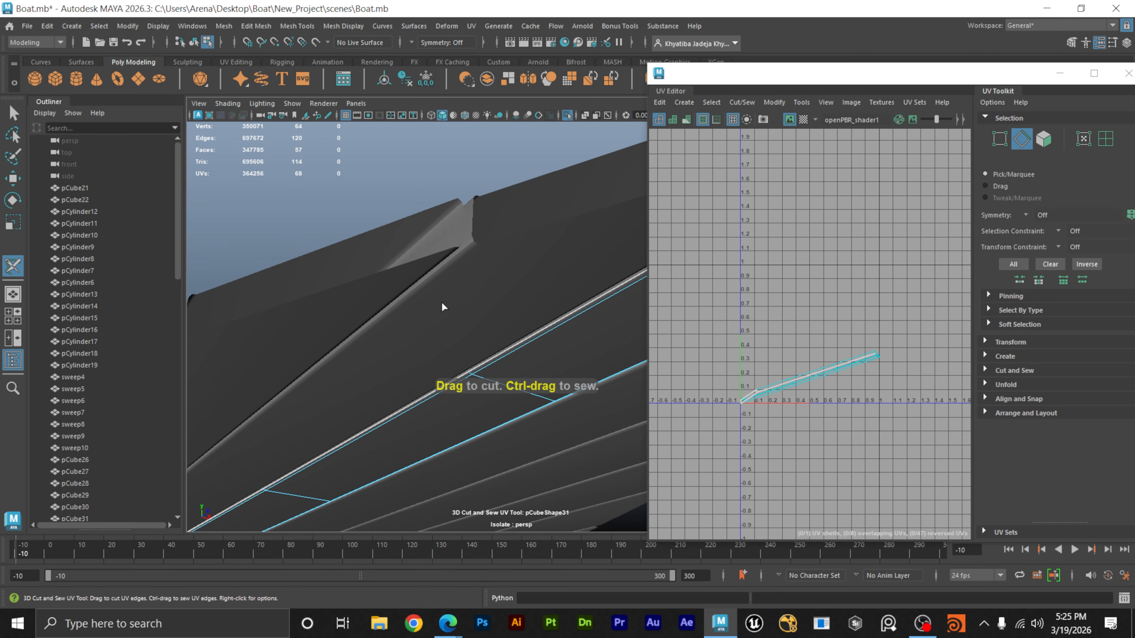
pyautogui.press('w')
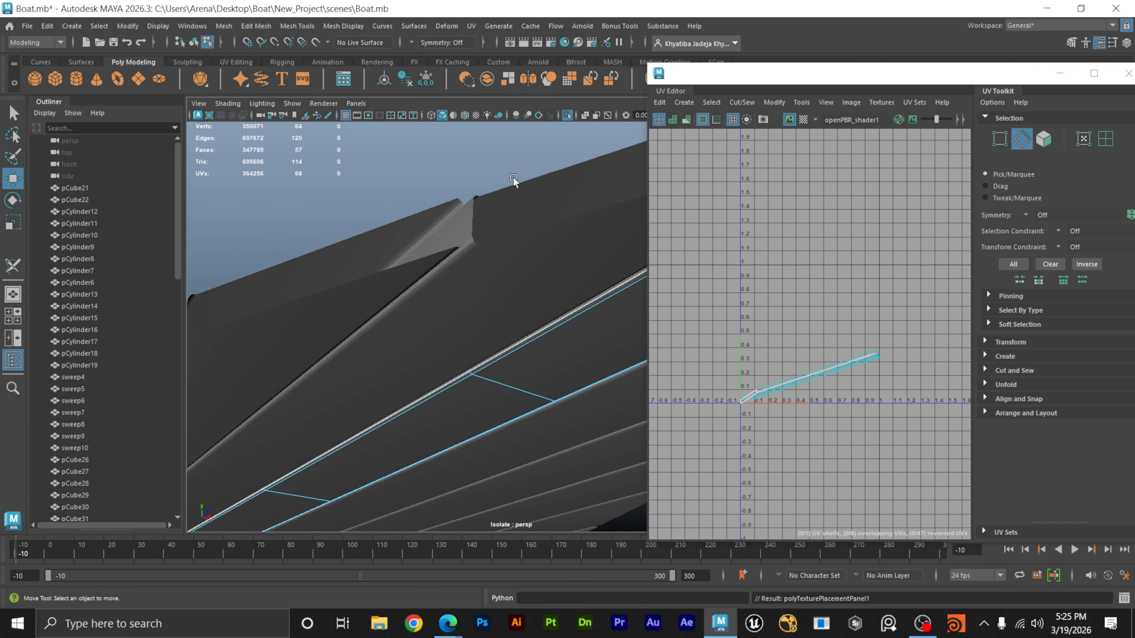
pyautogui.hotkey('ctrl', 'z')
pyautogui.click(13, 265)
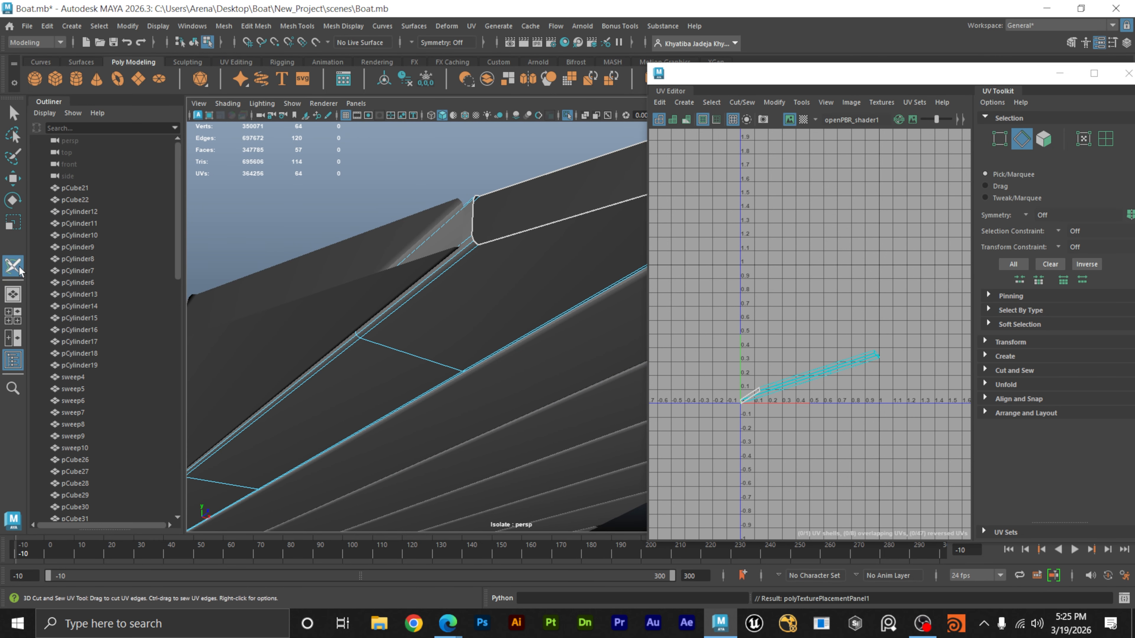
pyautogui.click(411, 295)
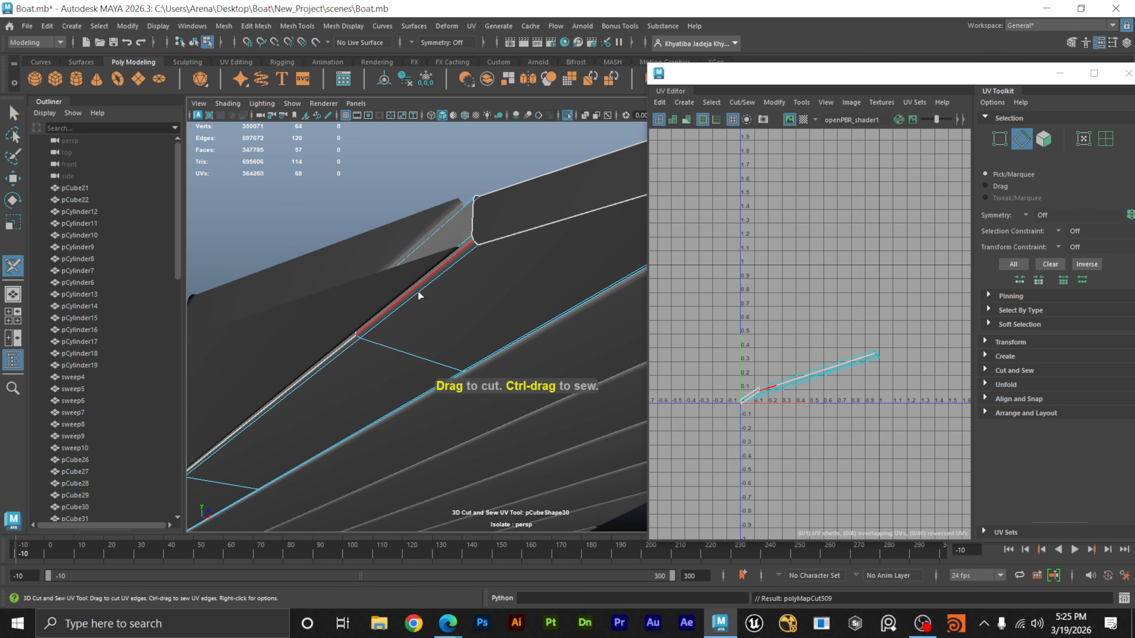
# Cut the UVs along the long underside edge of deck plank pCube29 and leave the cut tool.
pyautogui.press('f')
pyautogui.keyDown('alt'); pyautogui.moveTo(418, 295); pyautogui.dragTo(451, 277, button='middle'); pyautogui.keyUp('alt')
pyautogui.keyDown('alt'); pyautogui.moveTo(451, 277); pyautogui.dragTo(483, 264, button='right'); pyautogui.keyUp('alt')
pyautogui.keyDown('alt'); pyautogui.moveTo(483, 263); pyautogui.dragTo(449, 310, button='middle'); pyautogui.keyUp('alt')
pyautogui.press('w')
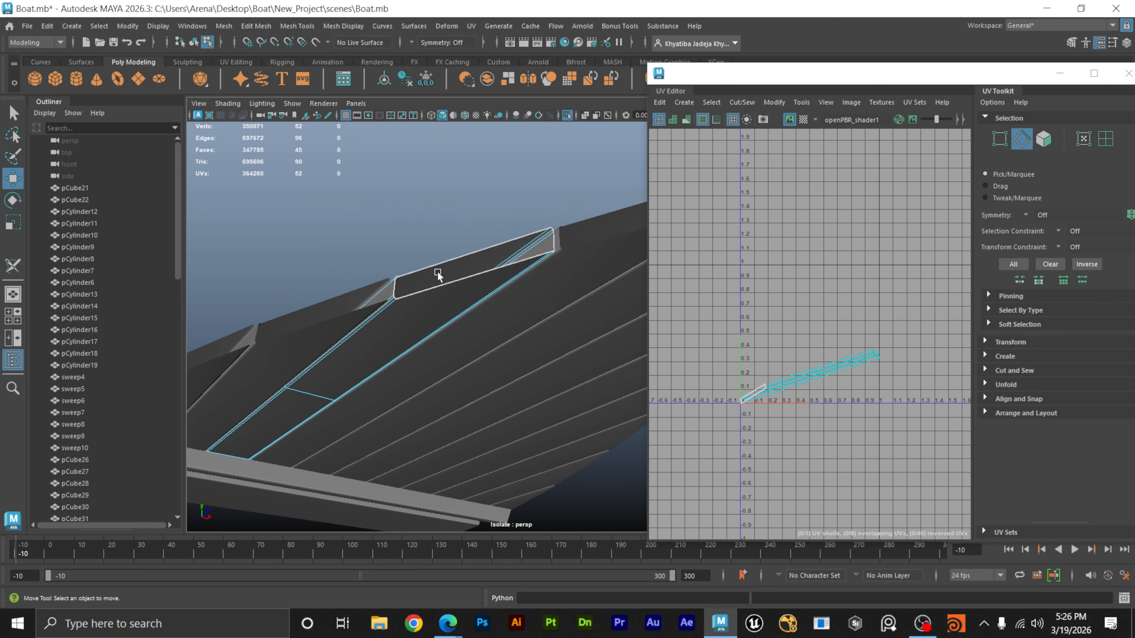
pyautogui.keyDown('alt'); pyautogui.moveTo(437, 270); pyautogui.dragTo(394, 315, button='right'); pyautogui.keyUp('alt')
pyautogui.keyDown('alt'); pyautogui.moveTo(393, 314); pyautogui.dragTo(440, 310, button='middle'); pyautogui.keyUp('alt')
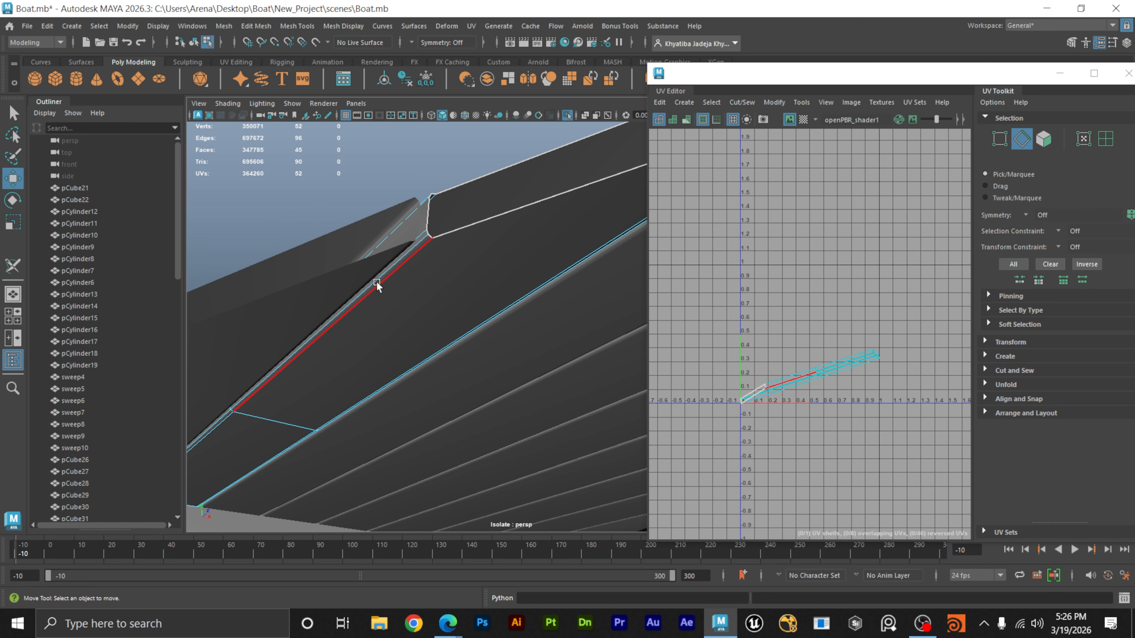
pyautogui.click(12, 266)
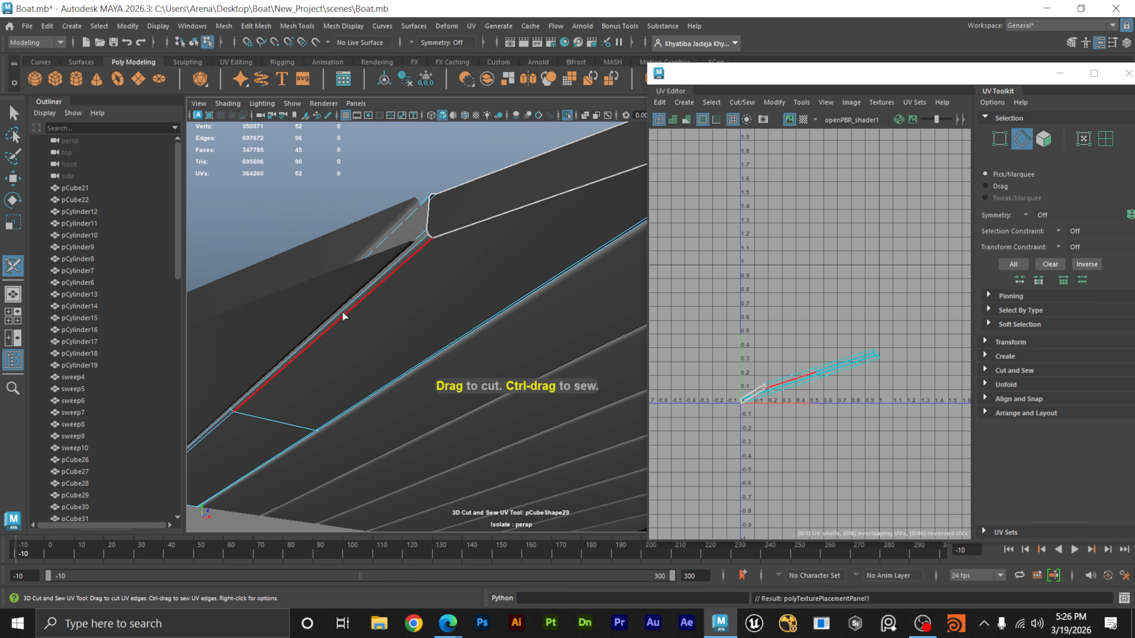
pyautogui.click(354, 299)
pyautogui.keyDown('alt'); pyautogui.moveTo(374, 307); pyautogui.dragTo(425, 324); pyautogui.keyUp('alt')
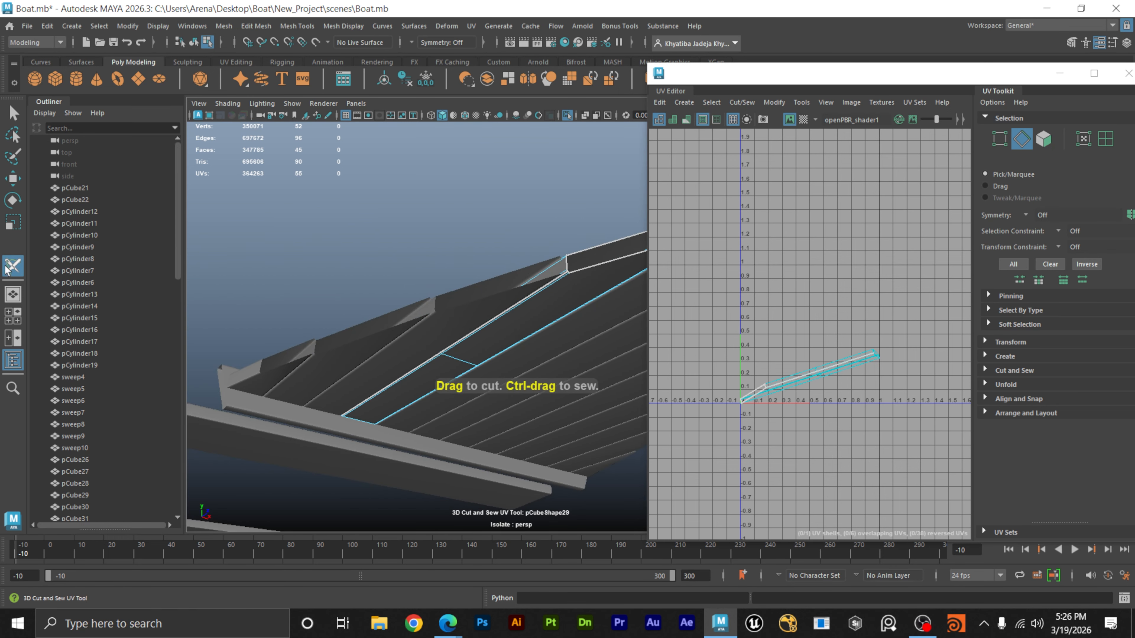
pyautogui.press('w')
pyautogui.click(440, 337)
pyautogui.scroll(5, 439, 337)
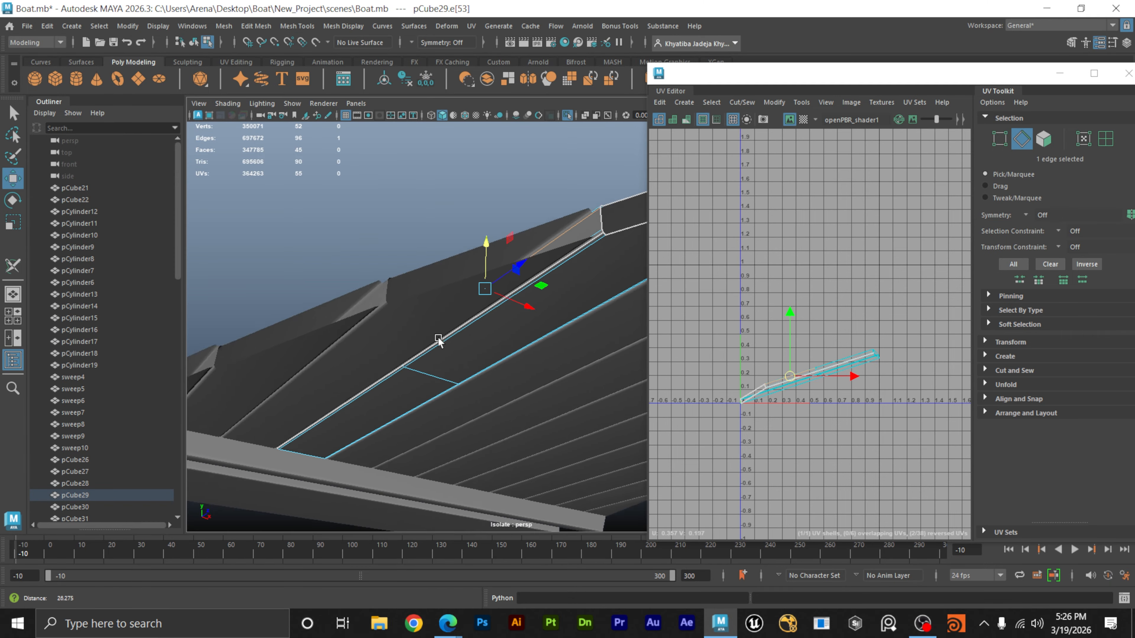
# Cut the UVs along the long underside edge of deck plank pCube28, sewing back the stray cut, and leave the cut tool.
pyautogui.click(390, 221)
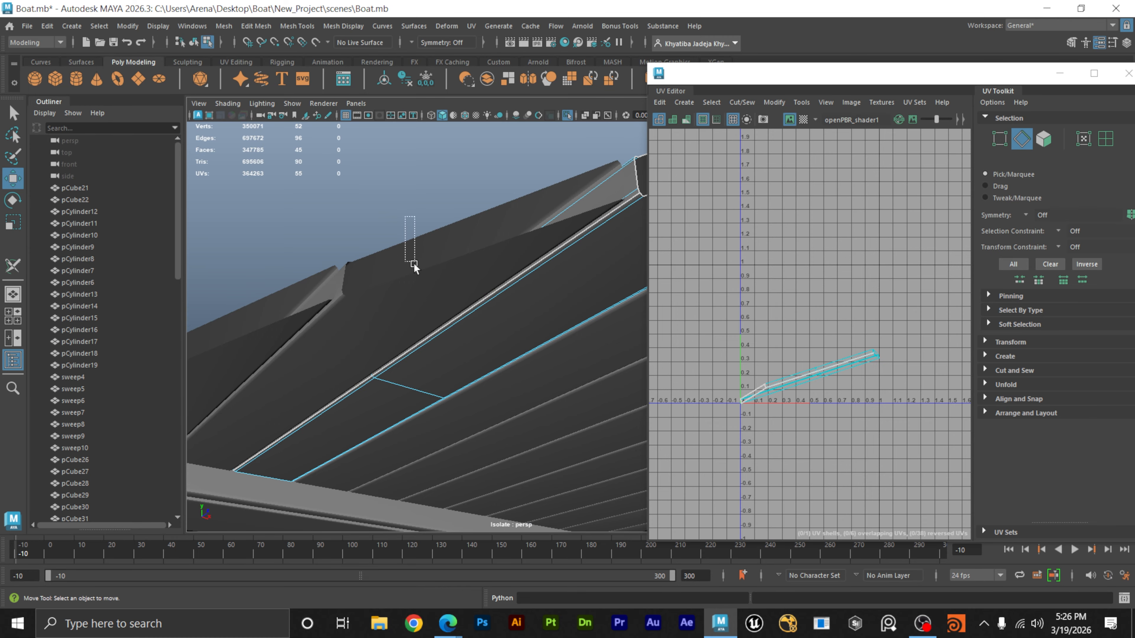
pyautogui.moveTo(414, 264); pyautogui.dragTo(414, 269)
pyautogui.click(7, 263)
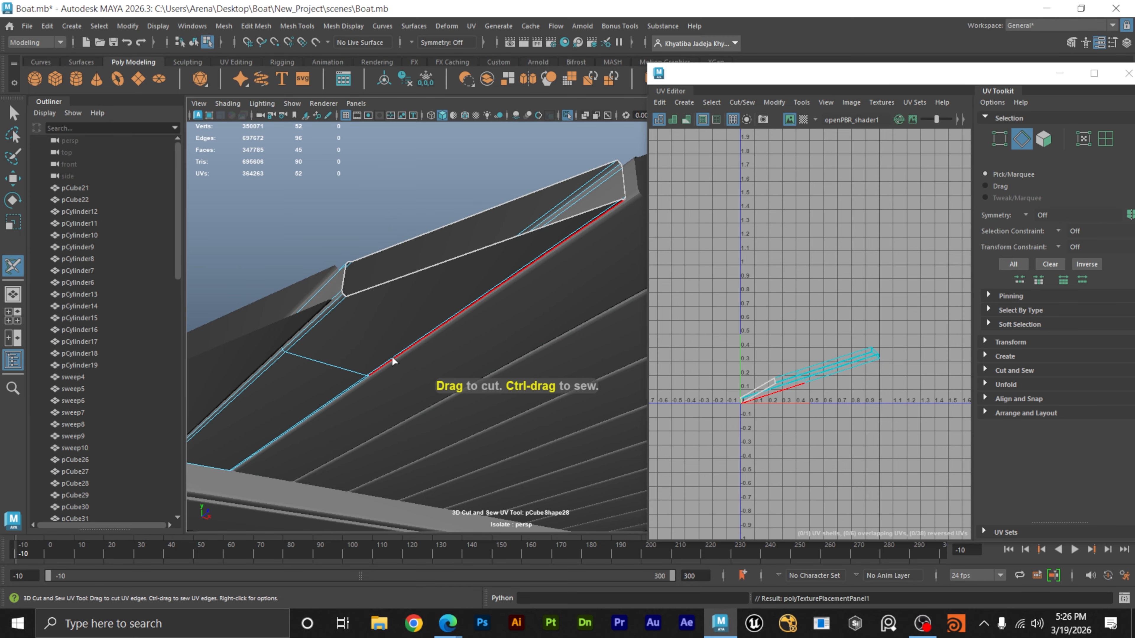
pyautogui.doubleClick(319, 316)
pyautogui.scroll(-3, 387, 317)
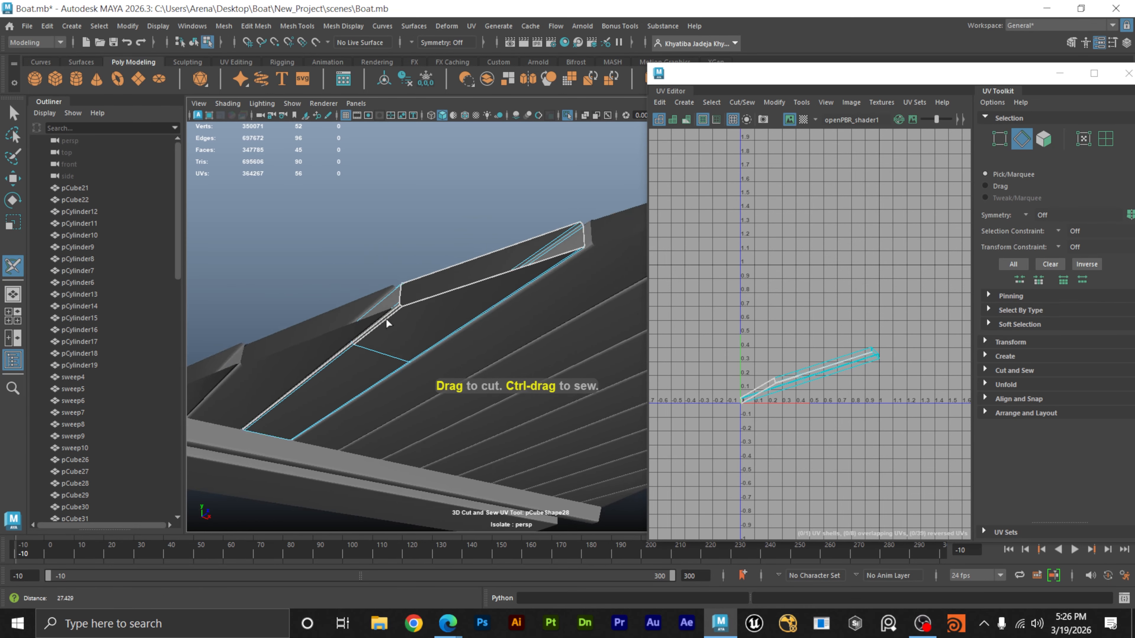
pyautogui.keyDown('alt'); pyautogui.moveTo(386, 317); pyautogui.dragTo(407, 312, button='middle'); pyautogui.keyUp('alt')
pyautogui.scroll(4, 407, 312)
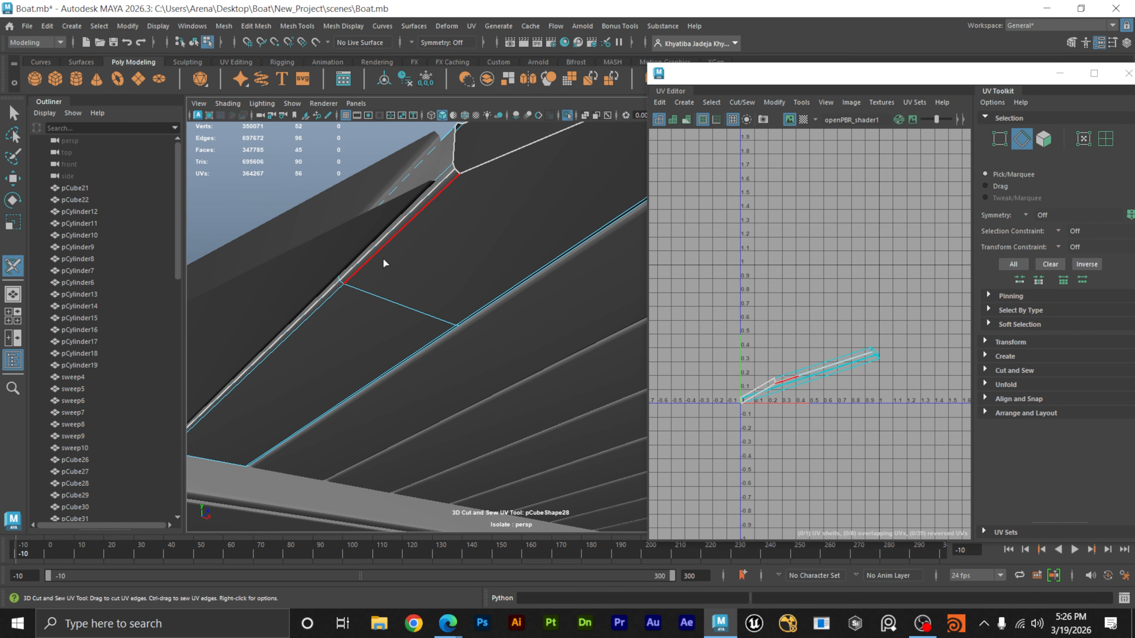
pyautogui.keyDown('ctrl'); pyautogui.click(384, 263); pyautogui.keyUp('ctrl')
pyautogui.scroll(-4, 509, 287)
pyautogui.keyDown('alt'); pyautogui.moveTo(451, 287); pyautogui.dragTo(398, 280); pyautogui.keyUp('alt')
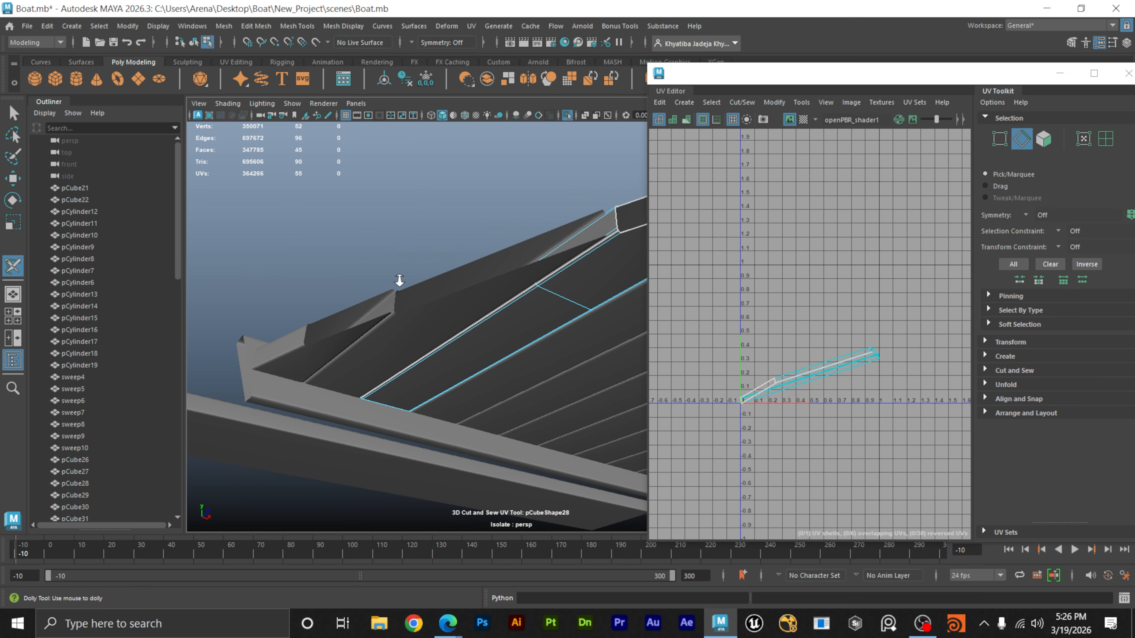
pyautogui.scroll(2, 398, 281)
pyautogui.keyDown('alt'); pyautogui.moveTo(398, 281); pyautogui.dragTo(446, 299, button='middle'); pyautogui.keyUp('alt')
pyautogui.press('w')
# Cut the UVs along the long underside edge of deck plank pCube27 with the 3D Cut and Sew UV Tool.
pyautogui.click(458, 268)
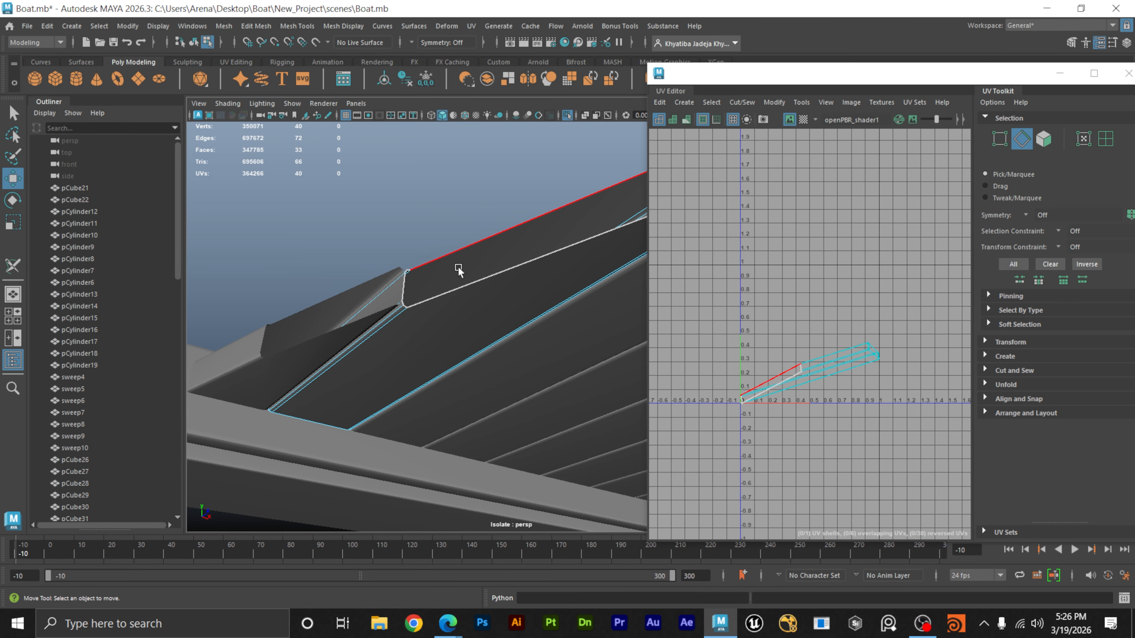
pyautogui.click(12, 267)
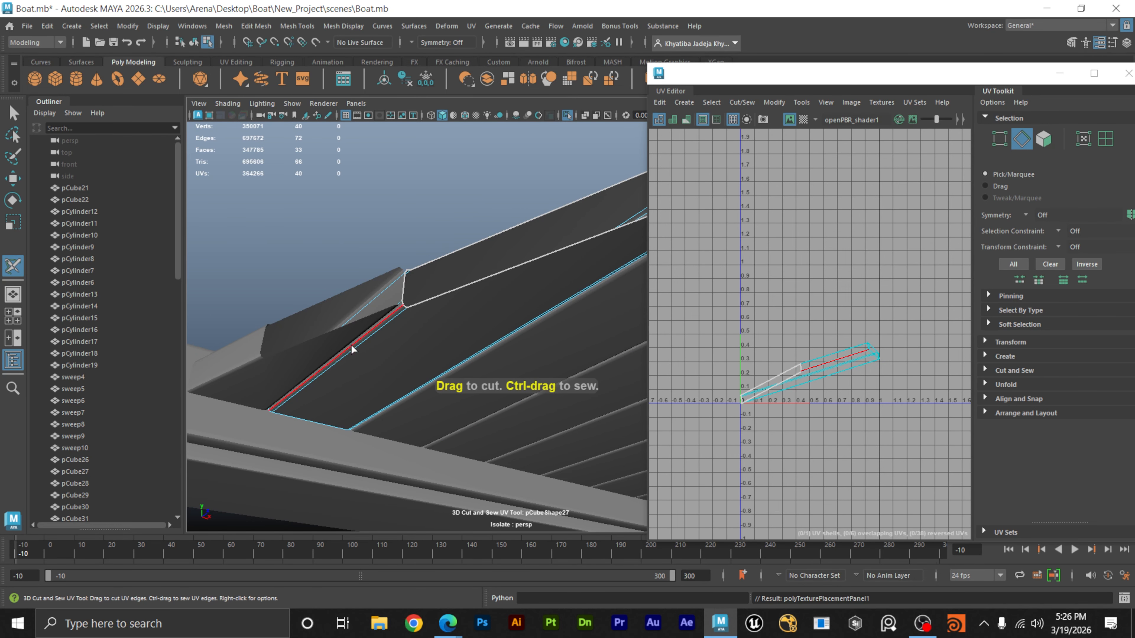
pyautogui.keyDown('alt'); pyautogui.moveTo(350, 345); pyautogui.dragTo(499, 482); pyautogui.keyUp('alt')
pyautogui.keyDown('alt'); pyautogui.moveTo(499, 482); pyautogui.dragTo(497, 425, button='middle'); pyautogui.keyUp('alt')
pyautogui.click(463, 426)
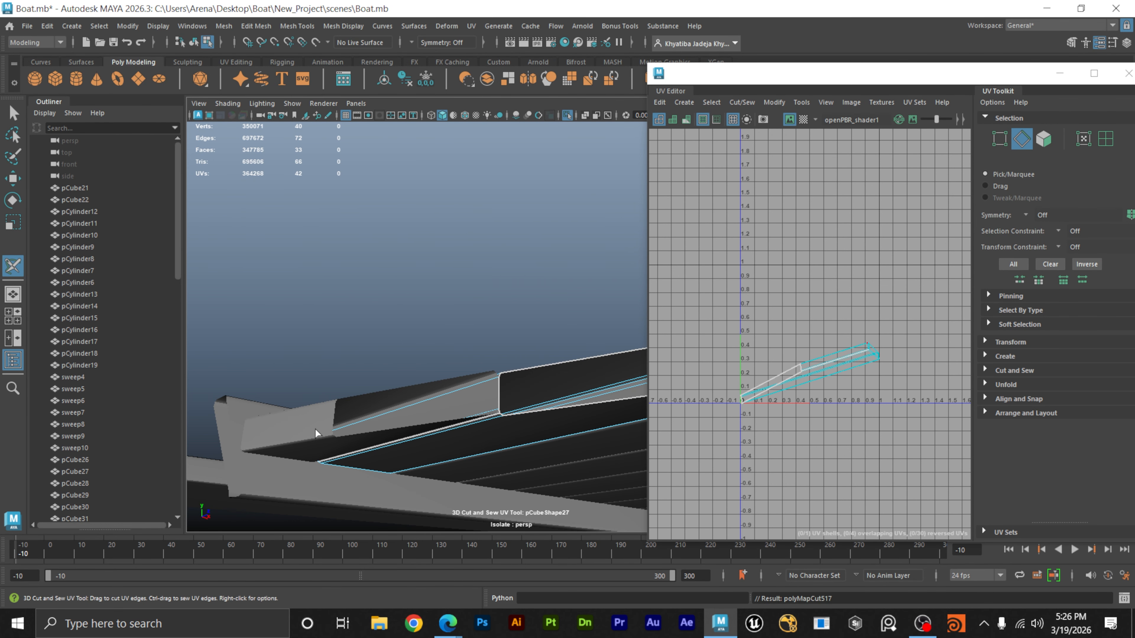
pyautogui.press('w')
# Cut the UVs along the long underside edge of the last deck plank, pCube26, and leave the cut tool.
pyautogui.keyDown('alt'); pyautogui.moveTo(314, 429); pyautogui.dragTo(353, 330); pyautogui.keyUp('alt')
pyautogui.click(341, 443)
pyautogui.click(304, 313)
pyautogui.keyDown('alt'); pyautogui.moveTo(304, 312); pyautogui.dragTo(469, 274, button='middle'); pyautogui.keyUp('alt')
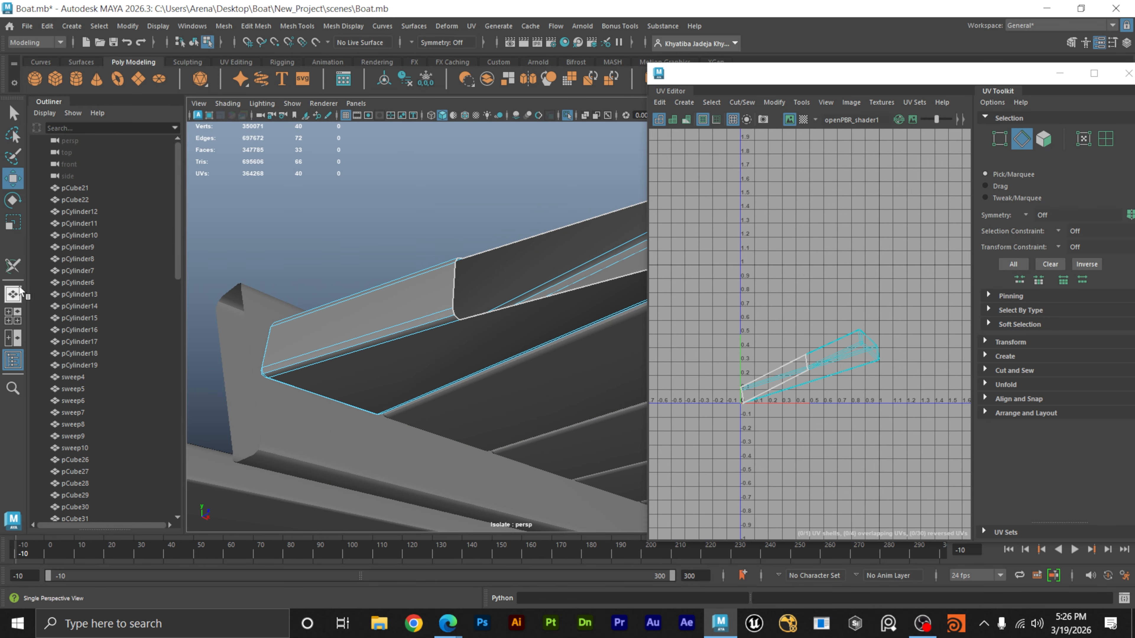
pyautogui.click(12, 267)
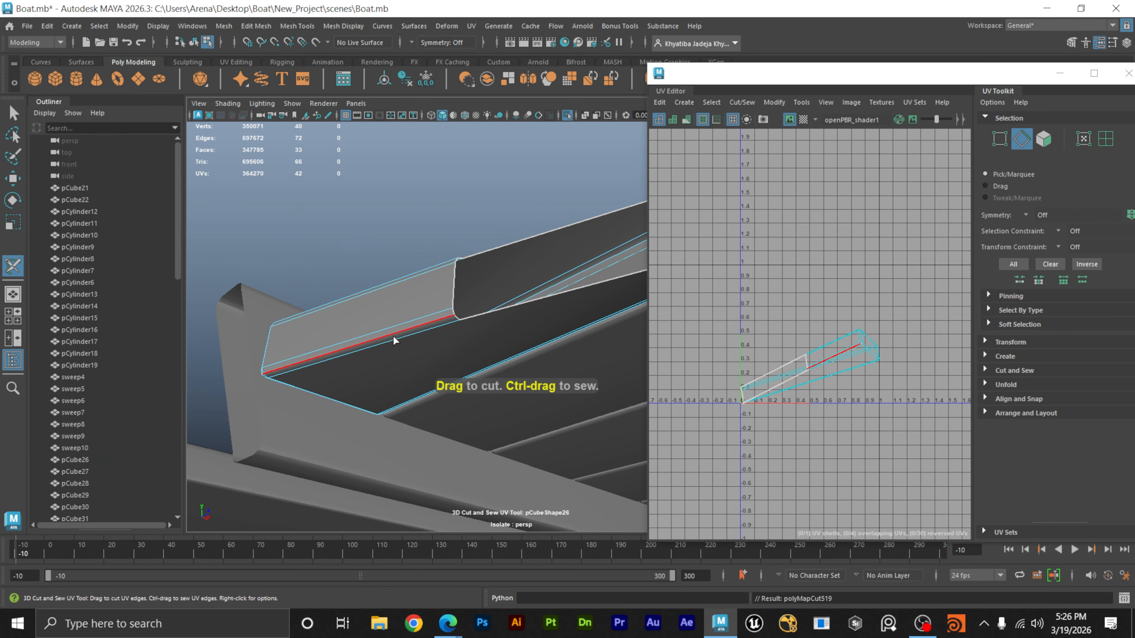
pyautogui.click(393, 335)
pyautogui.keyDown('alt'); pyautogui.moveTo(445, 284); pyautogui.dragTo(259, 332); pyautogui.keyUp('alt')
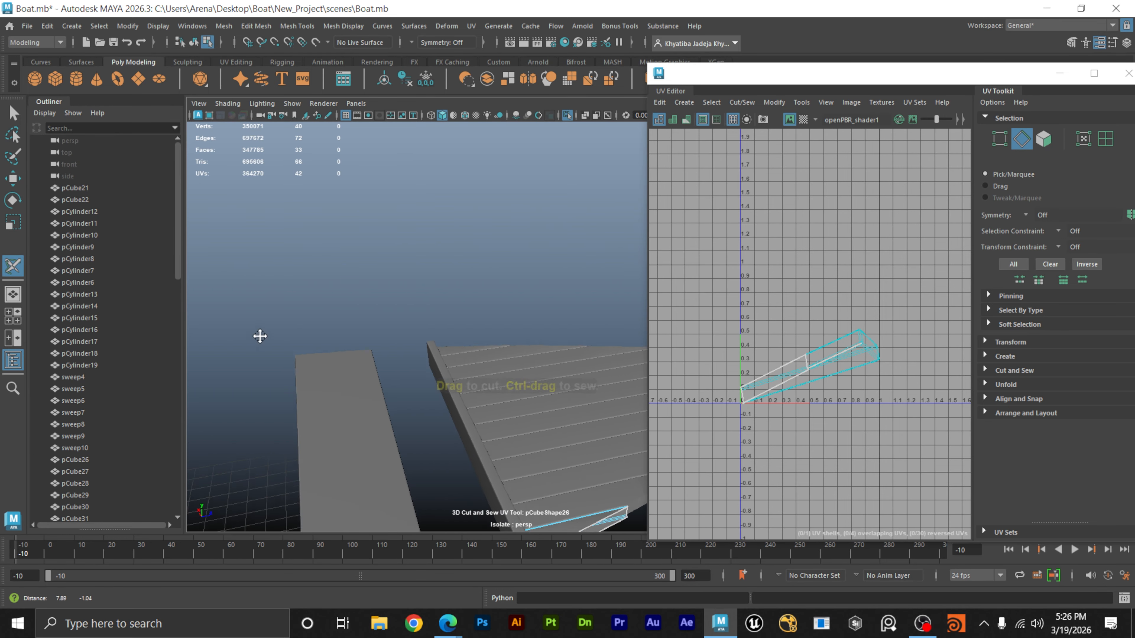
pyautogui.rightClick(356, 259)
pyautogui.press('w')
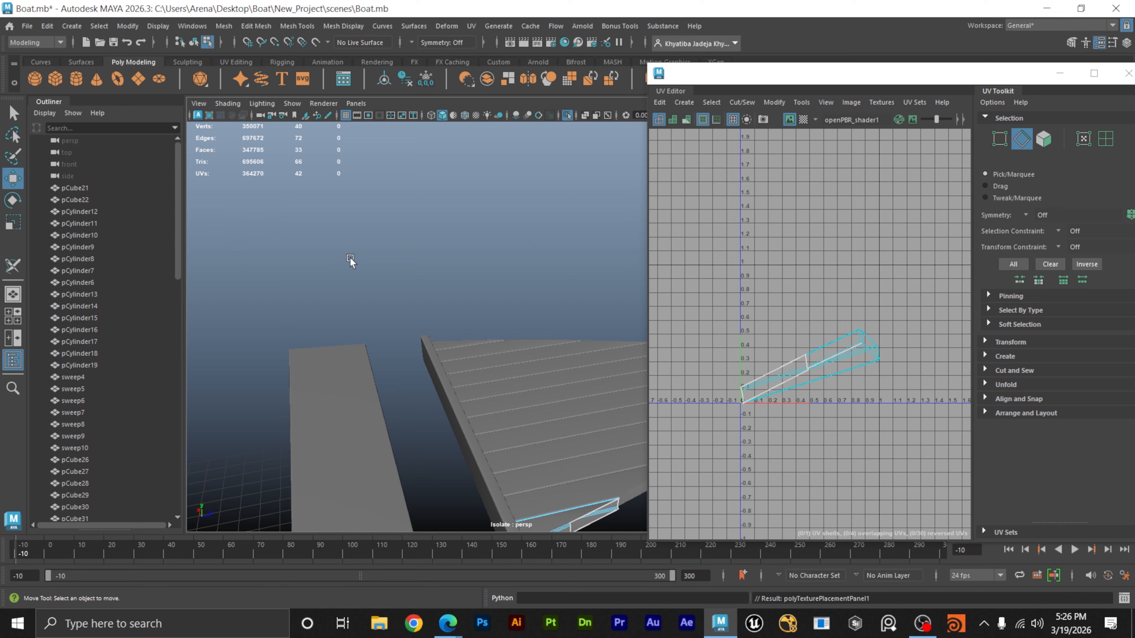
# Return to object selection, select all planks of both decks, and isolate them without the crossbeams and benches.
pyautogui.moveTo(417, 244); pyautogui.dragTo(344, 270, button='right')
pyautogui.click(468, 224)
pyautogui.keyDown('alt'); pyautogui.moveTo(344, 269); pyautogui.dragTo(532, 369); pyautogui.keyUp('alt')
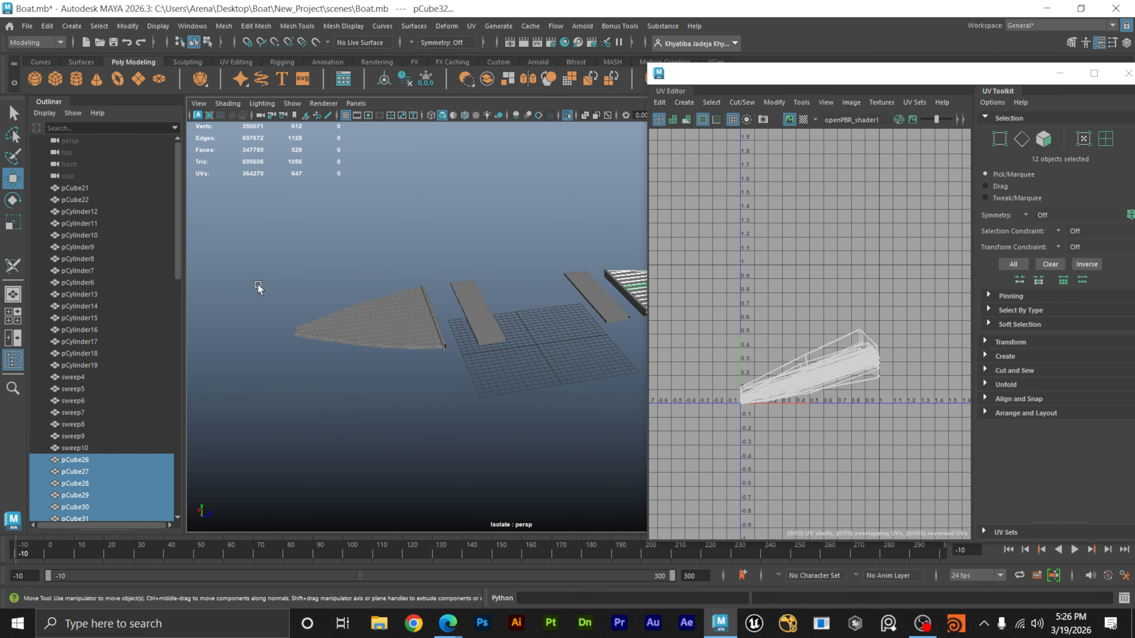
pyautogui.keyDown('alt'); pyautogui.moveTo(258, 289); pyautogui.dragTo(299, 288); pyautogui.keyUp('alt')
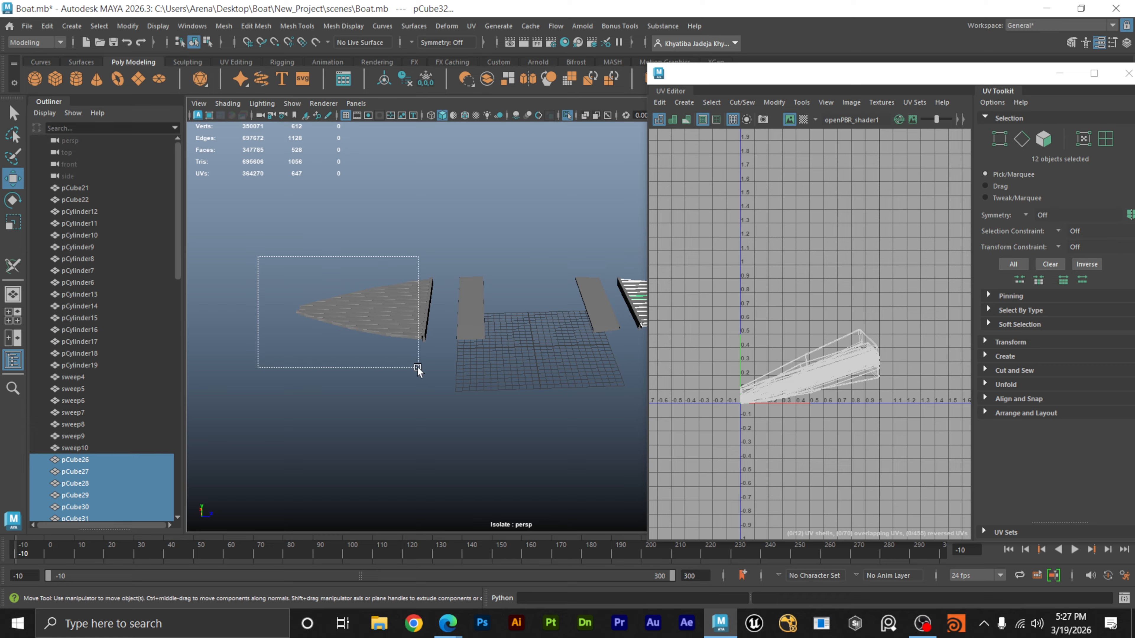
pyautogui.keyDown('shift'); pyautogui.moveTo(417, 369); pyautogui.dragTo(472, 390); pyautogui.keyUp('shift')
pyautogui.keyDown('alt'); pyautogui.moveTo(626, 388); pyautogui.dragTo(545, 386, button='middle'); pyautogui.keyUp('alt')
pyautogui.scroll(-2, 496, 386)
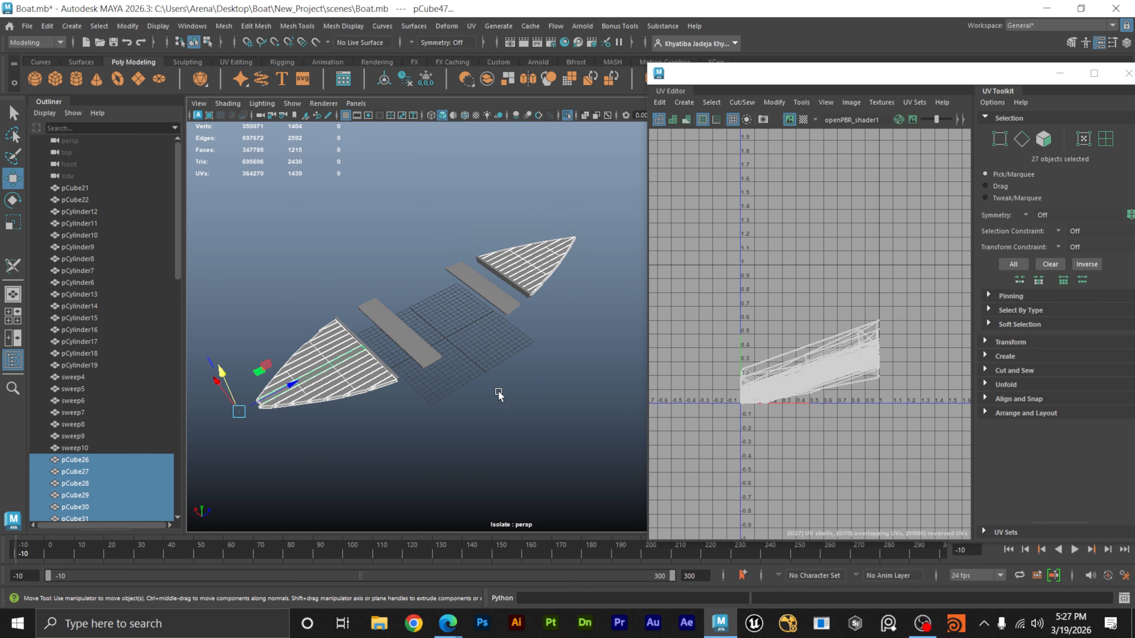
pyautogui.hotkey('ctrl', '1')
pyautogui.hotkey('ctrl', '1')
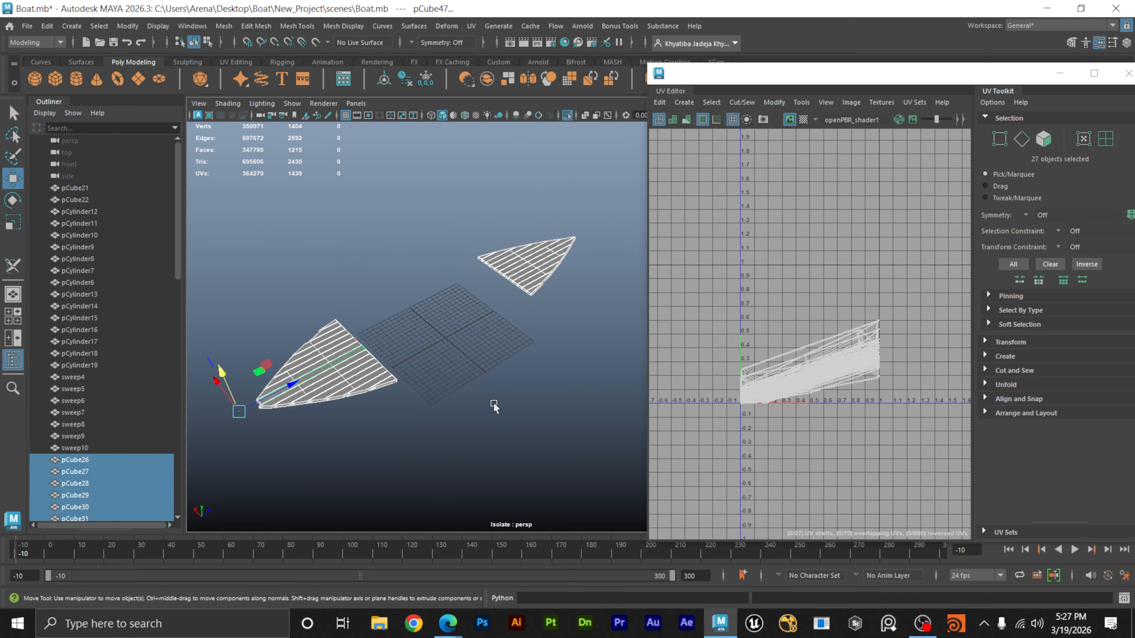
# Cut the UVs around the wide end face of corner plank pCube37, undoing the mistaken cut, and leave the cut tool.
pyautogui.keyDown('alt'); pyautogui.moveTo(492, 354); pyautogui.dragTo(314, 393); pyautogui.keyUp('alt')
pyautogui.scroll(6, 314, 392)
pyautogui.keyDown('alt'); pyautogui.moveTo(362, 420); pyautogui.dragTo(615, 345, button='middle'); pyautogui.keyUp('alt')
pyautogui.keyDown('alt'); pyautogui.moveTo(455, 360); pyautogui.dragTo(409, 390); pyautogui.keyUp('alt')
pyautogui.click(437, 428)
pyautogui.click(267, 405)
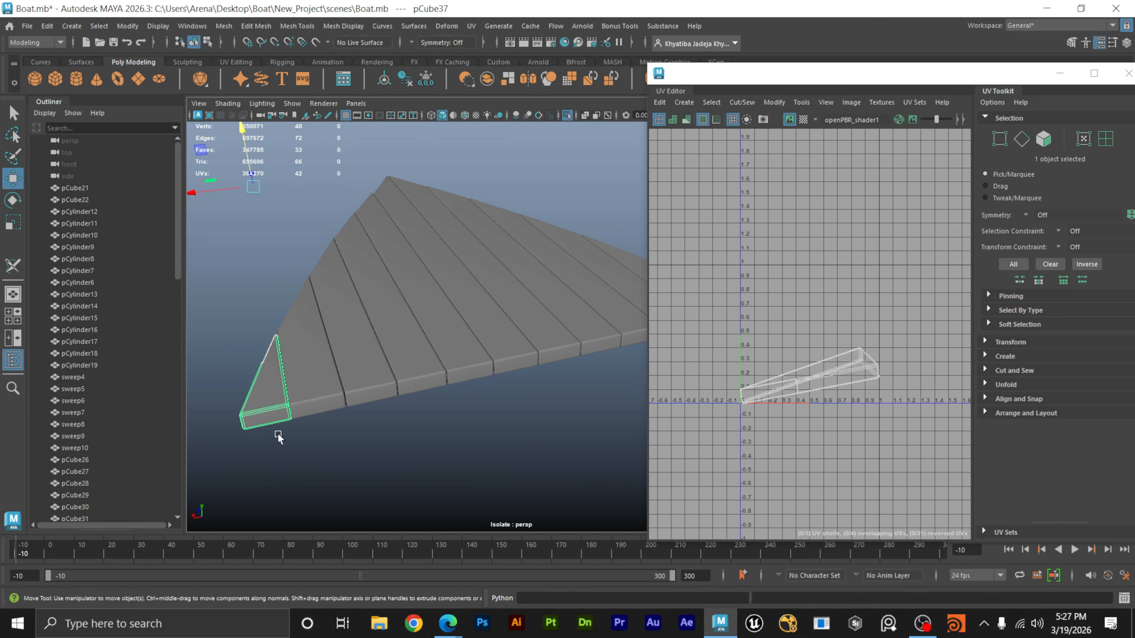
pyautogui.keyDown('alt'); pyautogui.moveTo(278, 434); pyautogui.dragTo(385, 402, button='middle'); pyautogui.keyUp('alt')
pyautogui.keyDown('alt'); pyautogui.moveTo(303, 378); pyautogui.dragTo(573, 379, button='right'); pyautogui.keyUp('alt')
pyautogui.keyDown('alt'); pyautogui.moveTo(422, 405); pyautogui.dragTo(570, 363, button='middle'); pyautogui.keyUp('alt')
pyautogui.keyDown('alt'); pyautogui.moveTo(523, 440); pyautogui.dragTo(486, 425); pyautogui.keyUp('alt')
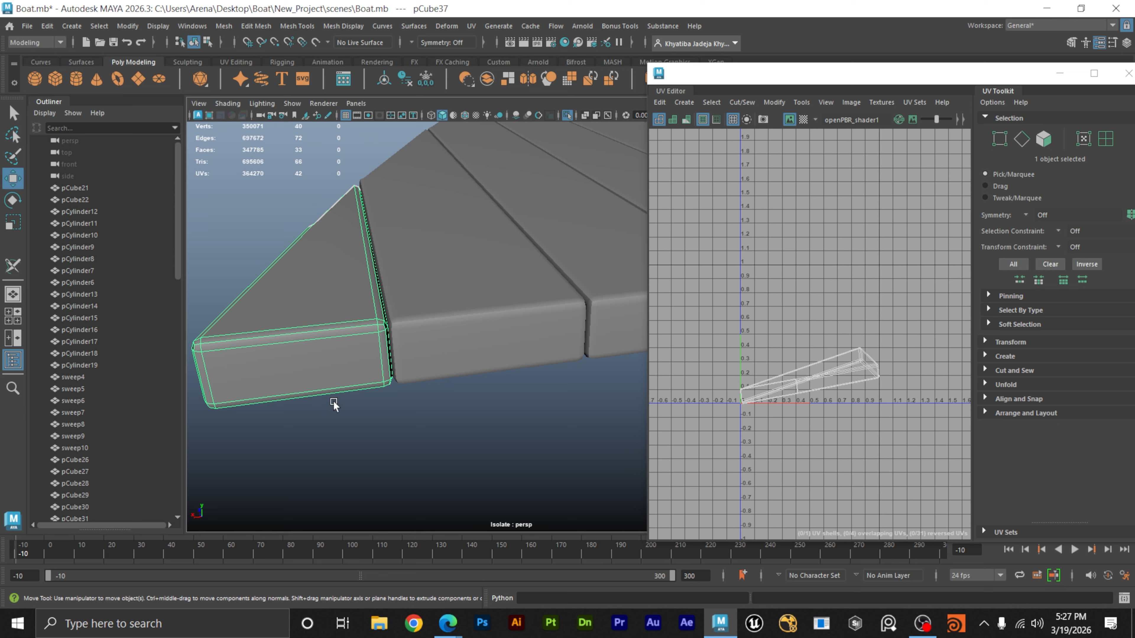
pyautogui.keyDown('alt'); pyautogui.moveTo(334, 404); pyautogui.dragTo(381, 412); pyautogui.keyUp('alt')
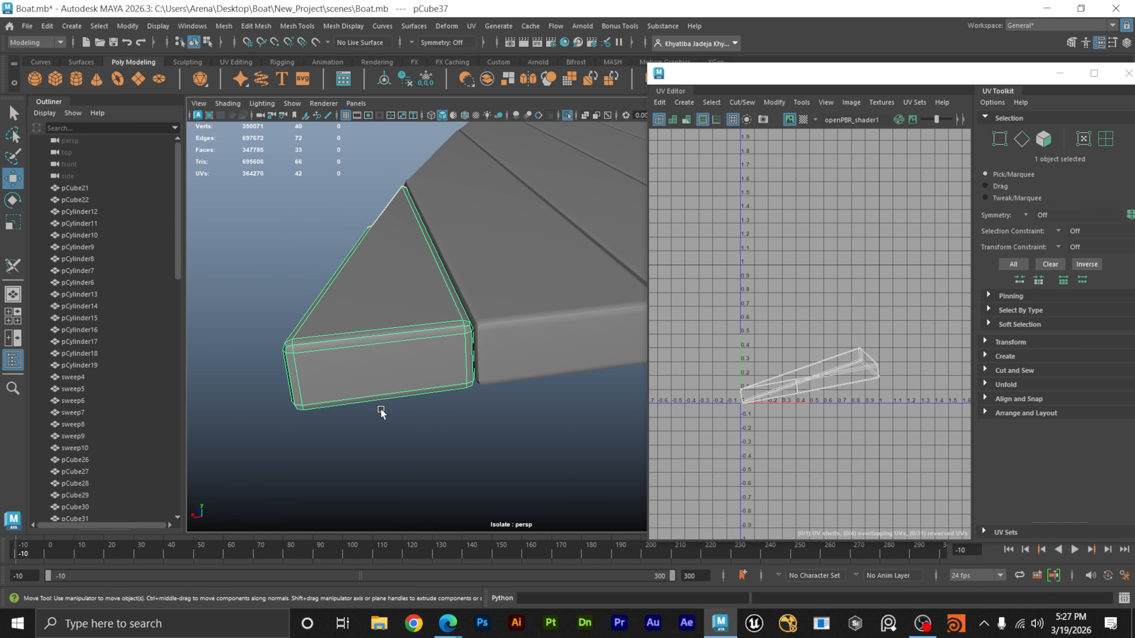
pyautogui.click(17, 268)
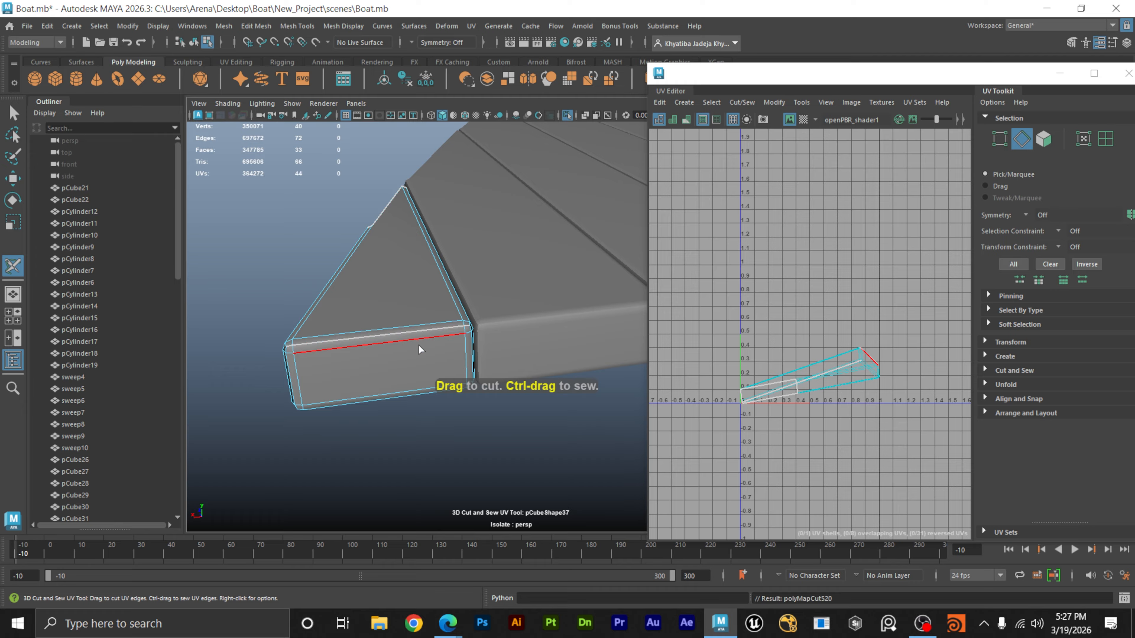
pyautogui.click(474, 353)
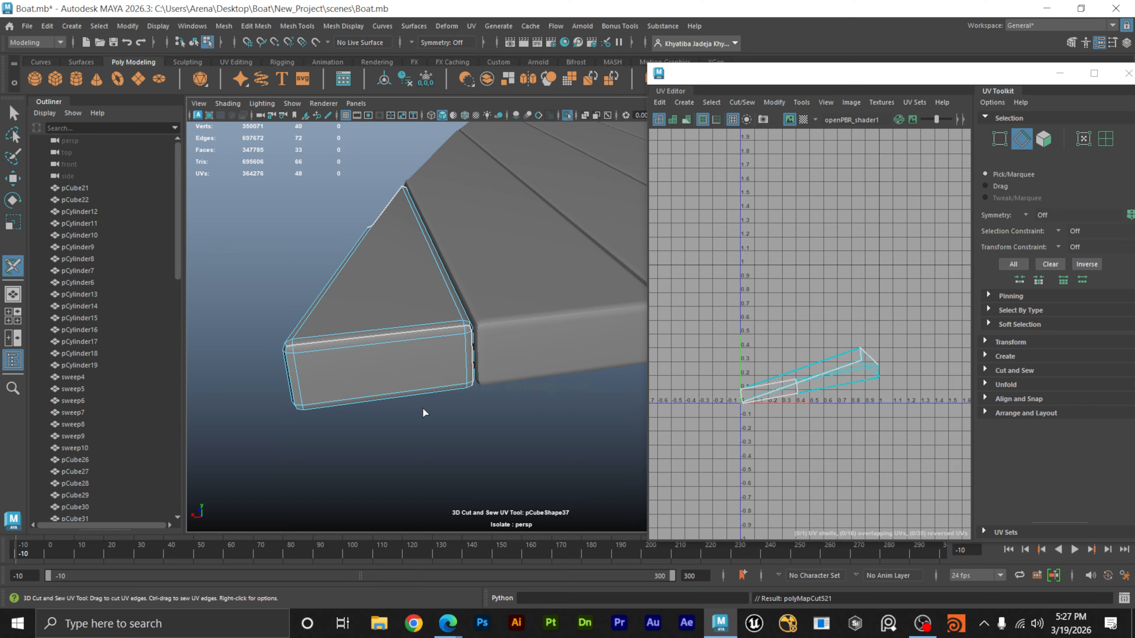
pyautogui.hotkey('ctrl', 'z')
pyautogui.click(290, 376)
pyautogui.doubleClick(342, 402)
pyautogui.keyDown('alt'); pyautogui.moveTo(577, 374); pyautogui.dragTo(365, 403, button='middle'); pyautogui.keyUp('alt')
pyautogui.press('w')
# Cut the UVs around the wide end face of deck plank pCube36 and leave the cut tool.
pyautogui.moveTo(352, 446); pyautogui.dragTo(330, 347)
pyautogui.keyDown('alt'); pyautogui.moveTo(315, 377); pyautogui.dragTo(369, 367, button='middle'); pyautogui.keyUp('alt')
pyautogui.click(12, 269)
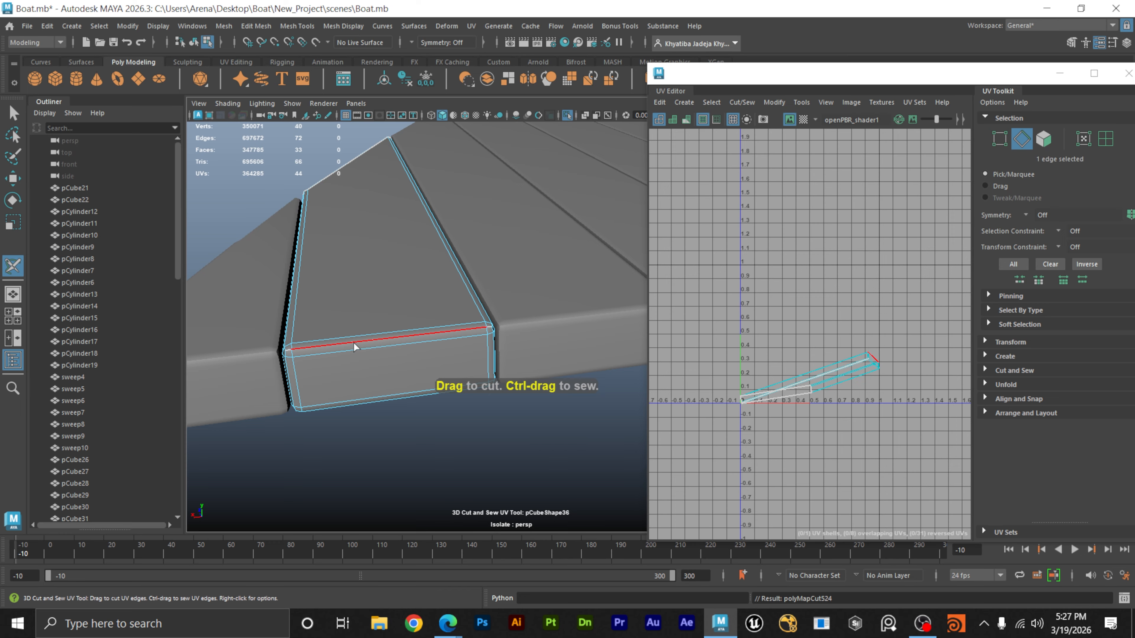
pyautogui.click(288, 380)
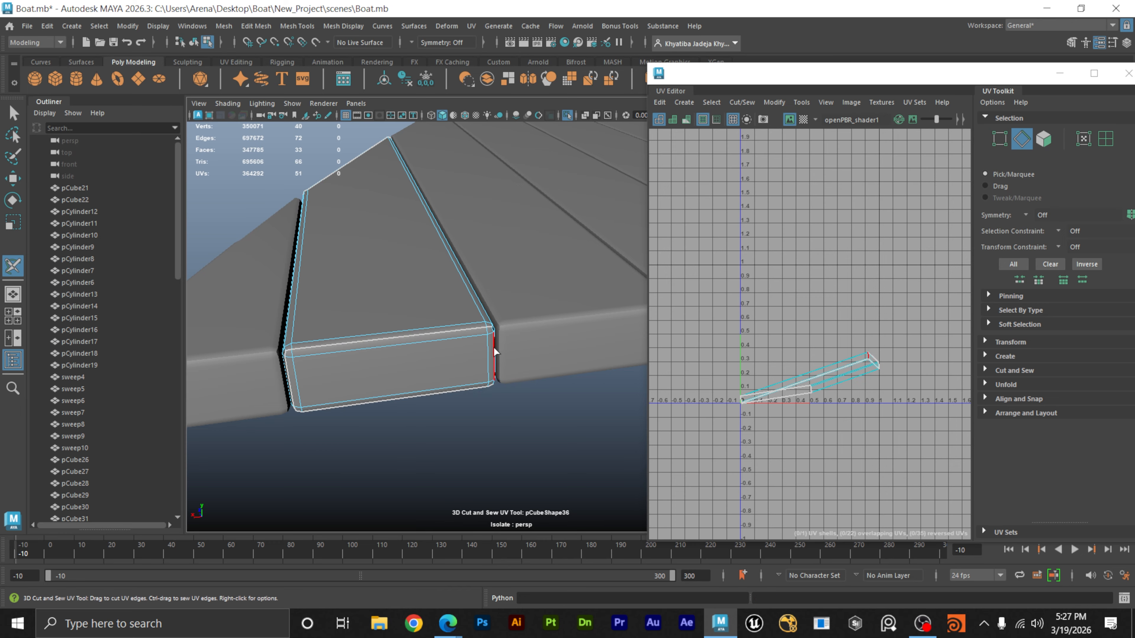
pyautogui.keyDown('alt'); pyautogui.moveTo(536, 372); pyautogui.dragTo(404, 395, button='middle'); pyautogui.keyUp('alt')
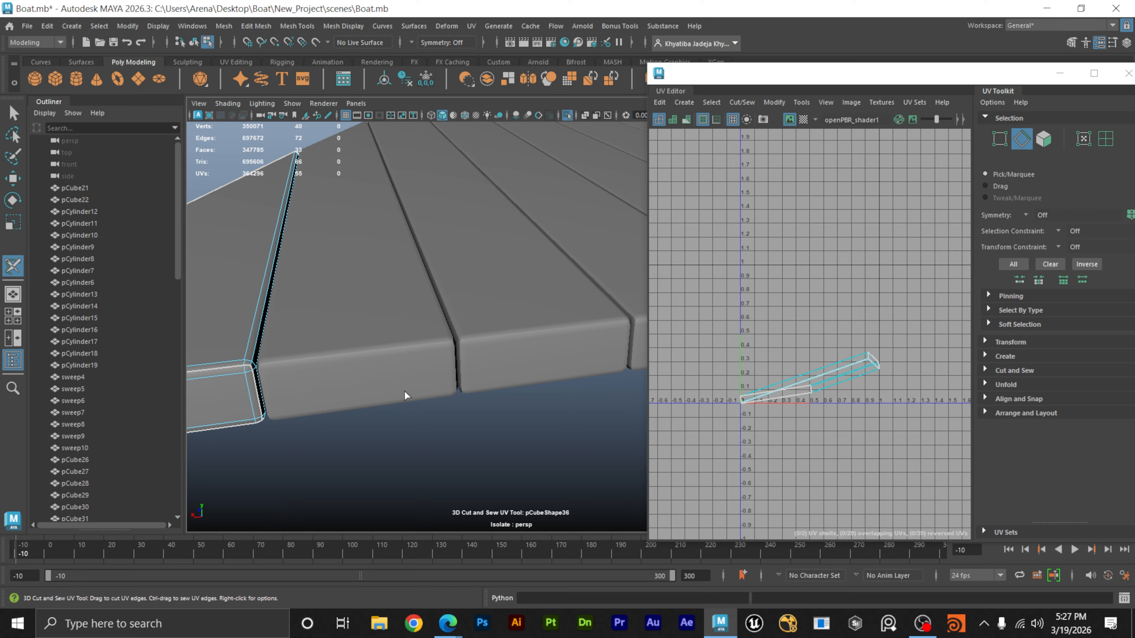
pyautogui.press('w')
# Cut the UVs around the wide end face of deck plank pCube35 with the 3D Cut and Sew UV Tool.
pyautogui.click(319, 377)
pyautogui.click(12, 266)
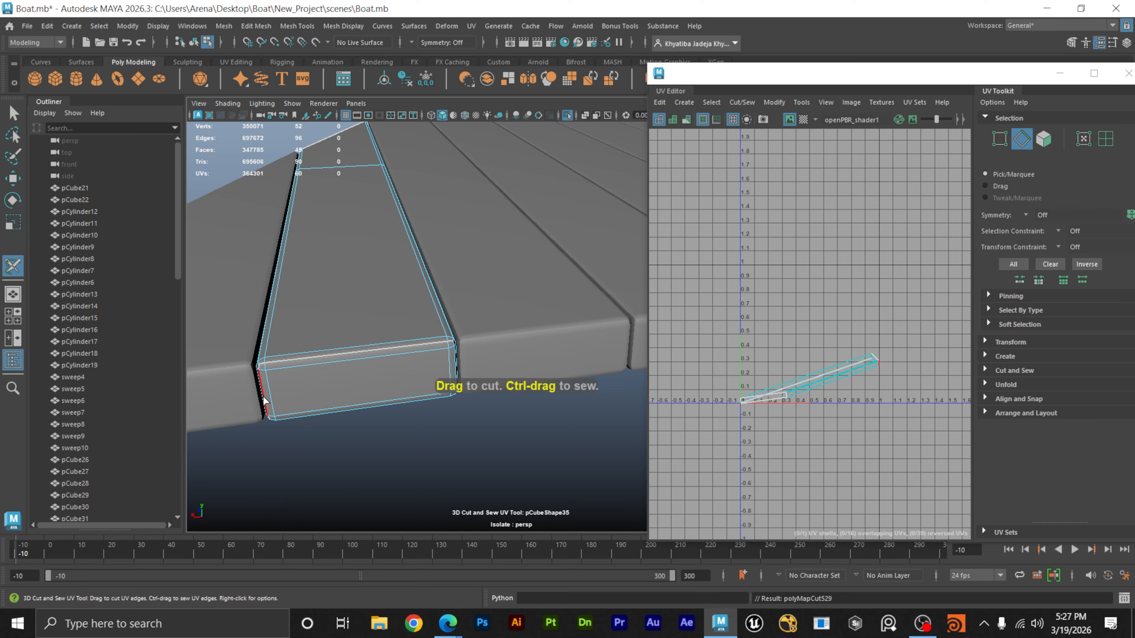
pyautogui.click(453, 366)
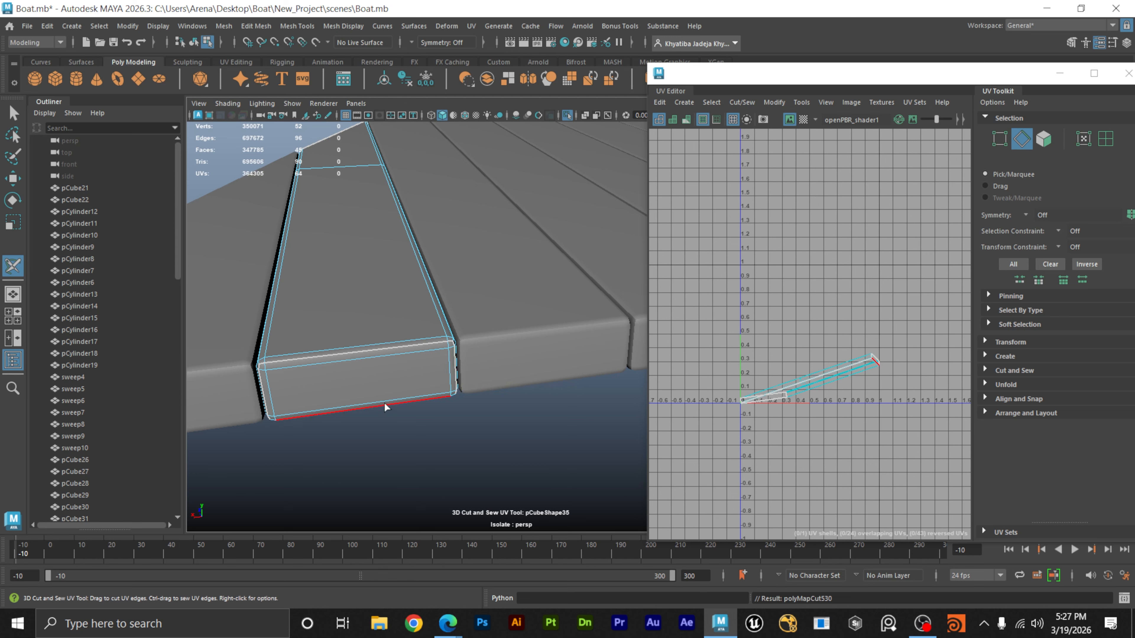
pyautogui.keyDown('alt'); pyautogui.moveTo(465, 408); pyautogui.dragTo(357, 418, button='middle'); pyautogui.keyUp('alt')
pyautogui.keyDown('alt'); pyautogui.moveTo(357, 418); pyautogui.dragTo(333, 411); pyautogui.keyUp('alt')
pyautogui.press('w')
# Cut the UVs around all four edges of the end face of deck plank pCube34.
pyautogui.click(308, 374)
pyautogui.click(13, 266)
pyautogui.click(385, 334)
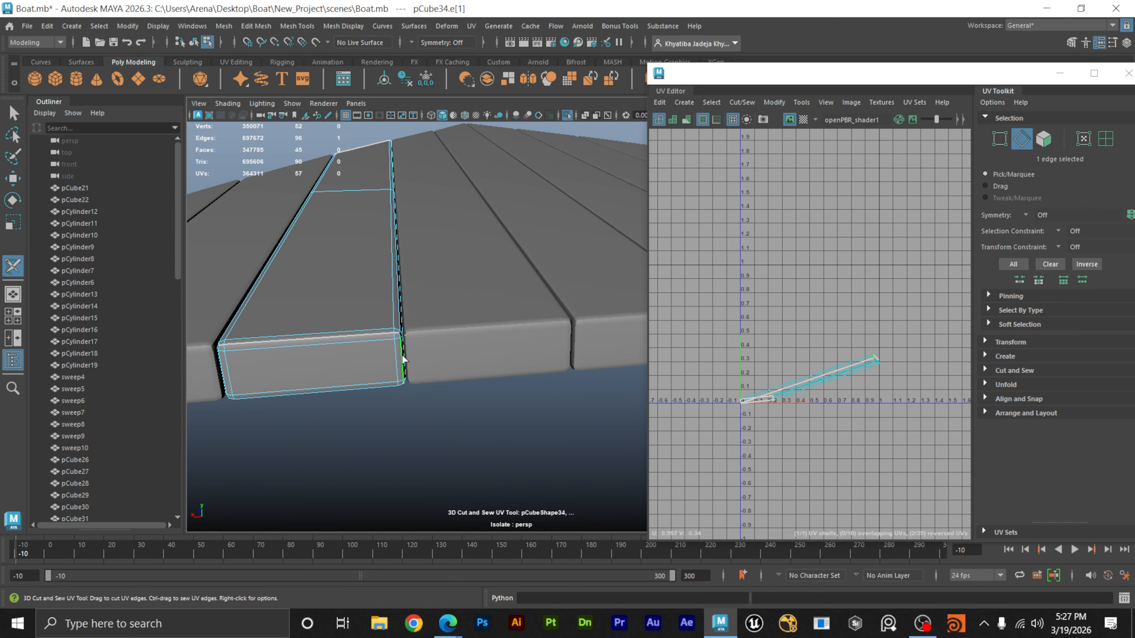
pyautogui.click(222, 373)
pyautogui.keyDown('alt'); pyautogui.moveTo(547, 400); pyautogui.dragTo(420, 420, button='middle'); pyautogui.keyUp('alt')
pyautogui.keyDown('alt'); pyautogui.moveTo(420, 420); pyautogui.dragTo(367, 354); pyautogui.keyUp('alt')
pyautogui.press('w')
# Cut the UVs around the end faces of the neighbouring deck planks pCube33, pCube32 and pCube31.
pyautogui.click(362, 378)
pyautogui.press('y')
pyautogui.click(367, 356)
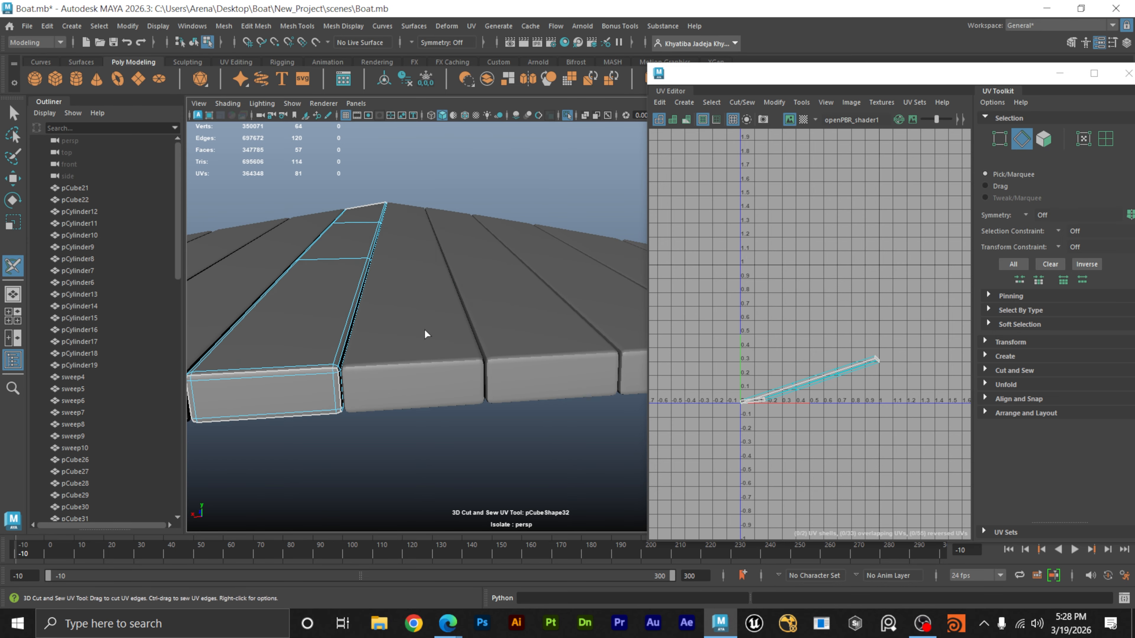
pyautogui.click(405, 362)
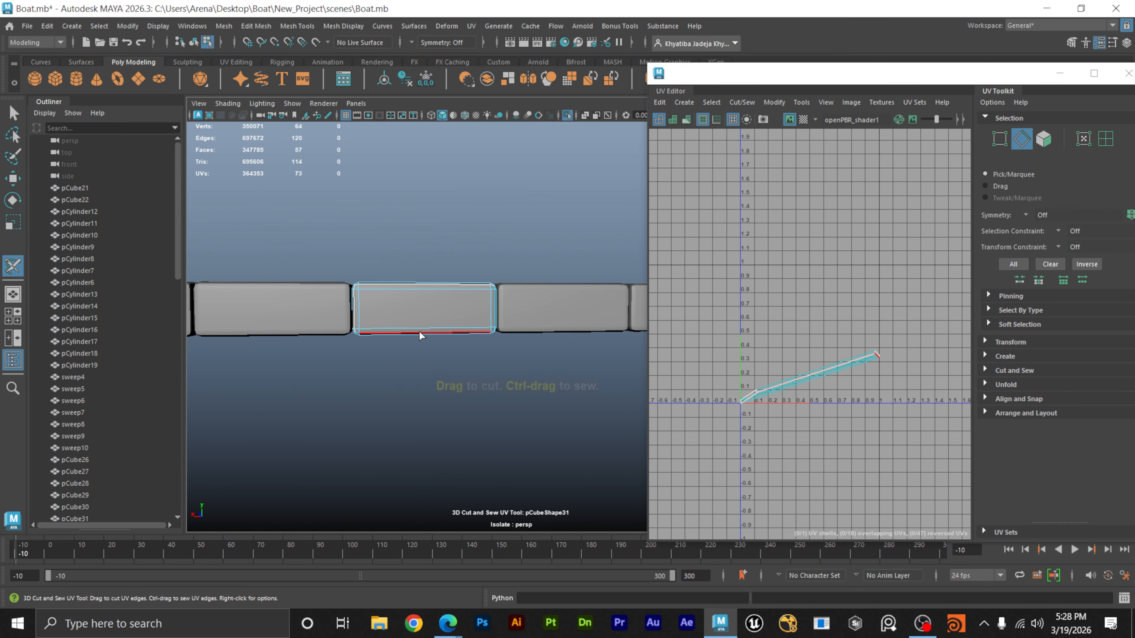
pyautogui.keyDown('alt'); pyautogui.moveTo(380, 353); pyautogui.dragTo(357, 394); pyautogui.keyUp('alt')
# Cut the UVs around the end face of deck plank pCube30 with the 3D Cut and Sew UV Tool.
pyautogui.press('w')
pyautogui.click(402, 366)
pyautogui.click(12, 268)
pyautogui.click(443, 413)
# Cut the UVs around the end face of deck plank pCube29.
pyautogui.press('w')
pyautogui.click(340, 353)
pyautogui.click(12, 268)
pyautogui.doubleClick(418, 386)
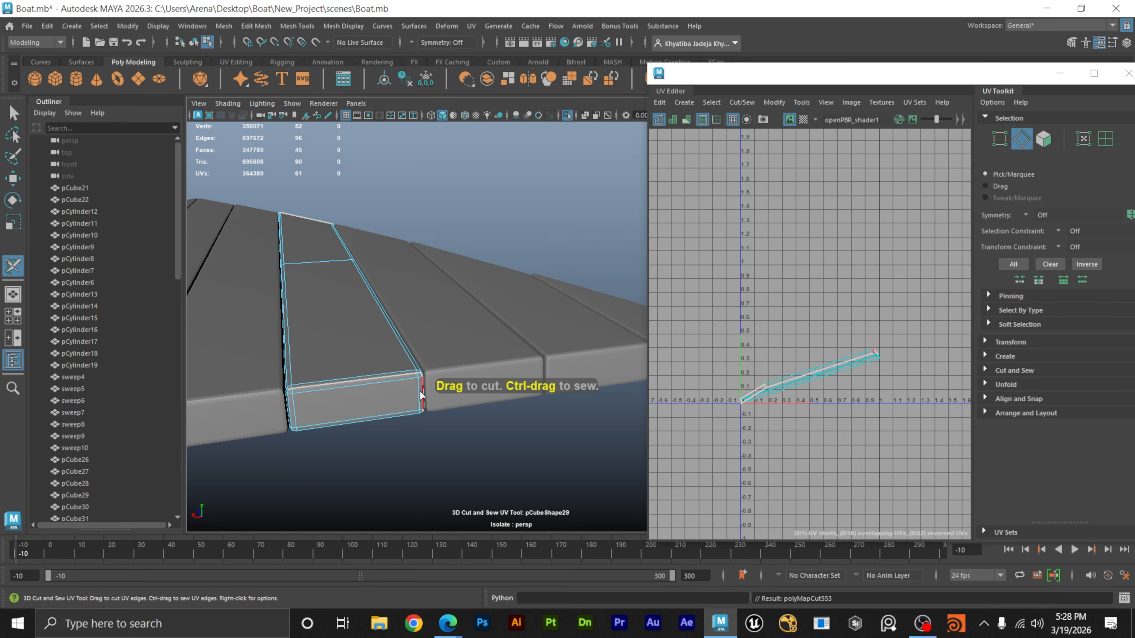
# Cut the UVs around the end face of deck plank pCube28, including its lower edge.
pyautogui.keyDown('alt'); pyautogui.moveTo(426, 396); pyautogui.dragTo(411, 470); pyautogui.keyUp('alt')
pyautogui.press('w')
pyautogui.click(420, 353)
pyautogui.click(13, 267)
pyautogui.click(440, 394)
pyautogui.click(387, 440)
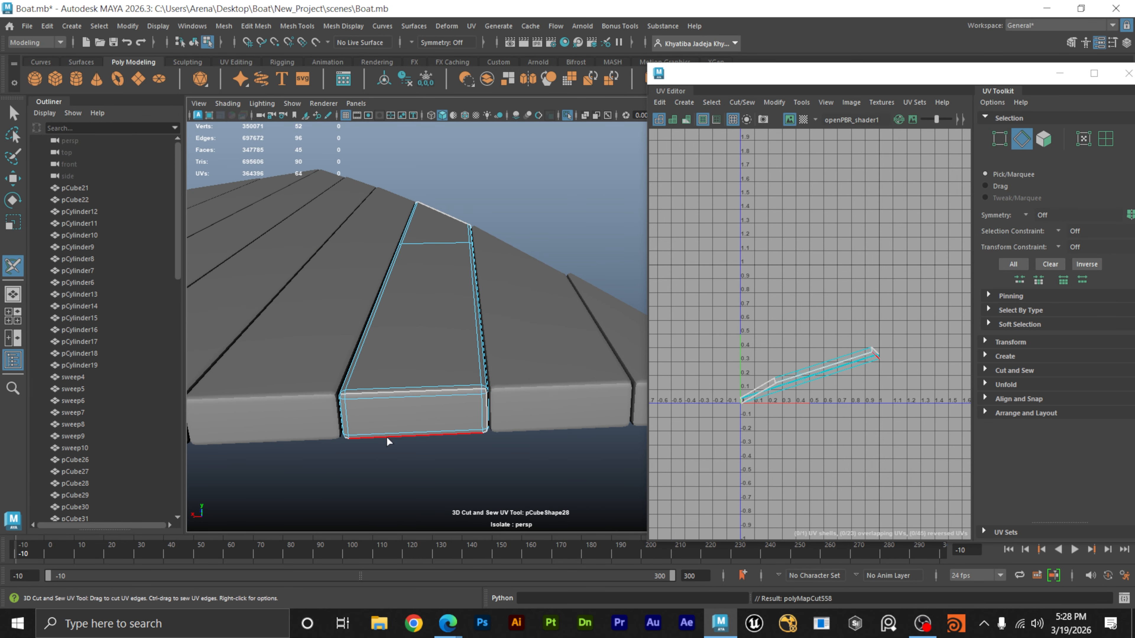
# Cut the UVs around the end face of deck plank pCube27.
pyautogui.keyDown('alt'); pyautogui.moveTo(503, 398); pyautogui.dragTo(402, 394); pyautogui.keyUp('alt')
pyautogui.click(326, 389)
pyautogui.click(326, 389)
pyautogui.click(333, 431)
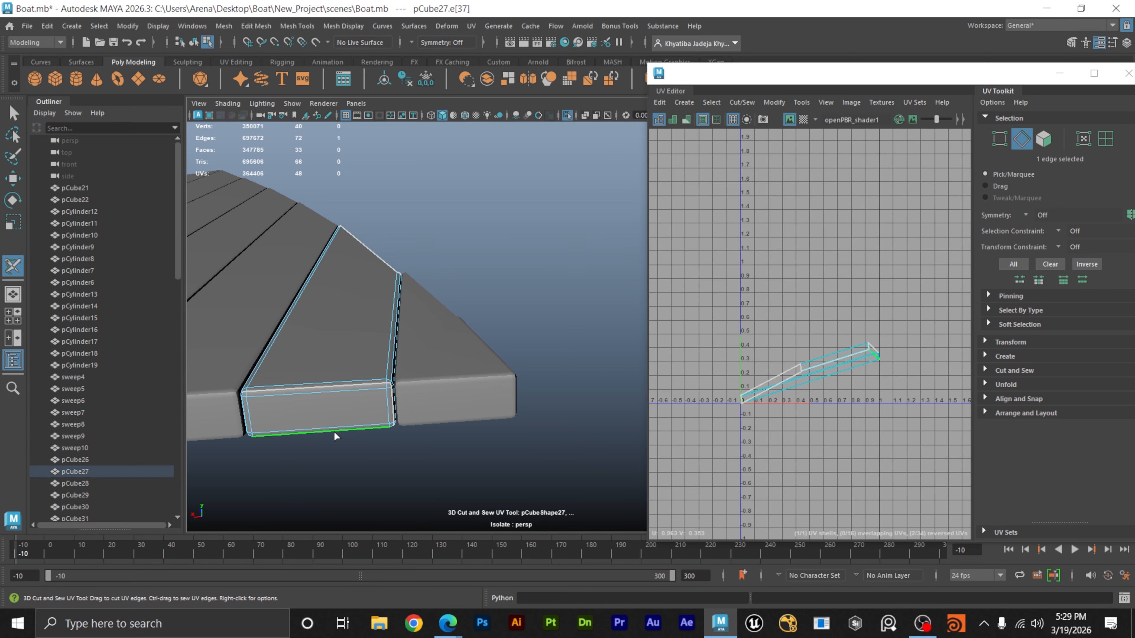
# Cut the UVs around the end face of the last plank of this deck, pCube26.
pyautogui.keyDown('alt'); pyautogui.moveTo(333, 430); pyautogui.dragTo(371, 423); pyautogui.keyUp('alt')
pyautogui.click(373, 405)
pyautogui.click(373, 405)
pyautogui.scroll(5, 372, 422)
# Cut the UVs around the end face of deck plank pCube55, the outermost plank of the other deck.
pyautogui.keyDown('alt'); pyautogui.moveTo(443, 283); pyautogui.dragTo(506, 383); pyautogui.keyUp('alt')
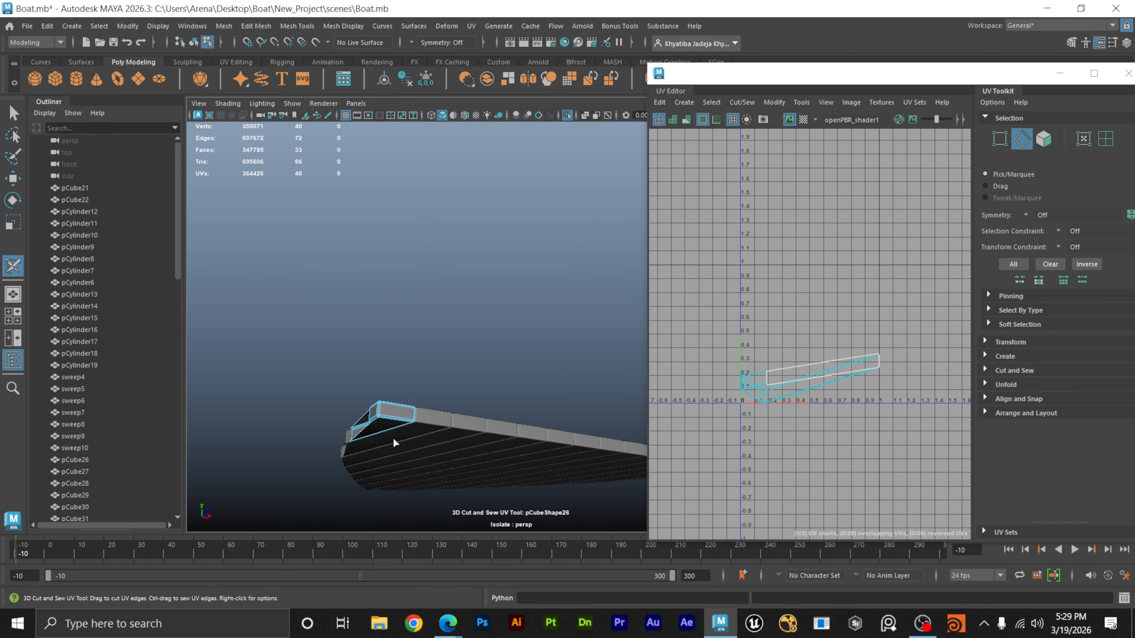
pyautogui.keyDown('alt'); pyautogui.moveTo(394, 442); pyautogui.dragTo(557, 476); pyautogui.keyUp('alt')
pyautogui.scroll(4, 557, 477)
pyautogui.keyDown('alt'); pyautogui.moveTo(469, 380); pyautogui.dragTo(447, 325, button='middle'); pyautogui.keyUp('alt')
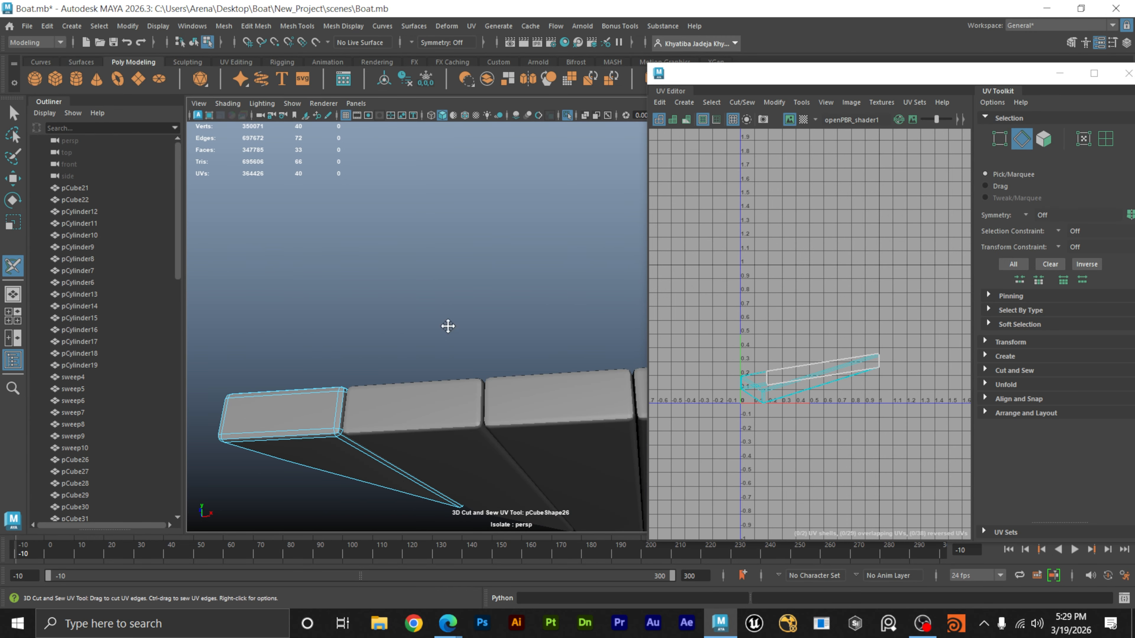
pyautogui.keyDown('alt'); pyautogui.moveTo(448, 326); pyautogui.dragTo(405, 393); pyautogui.keyUp('alt')
pyautogui.click(320, 390)
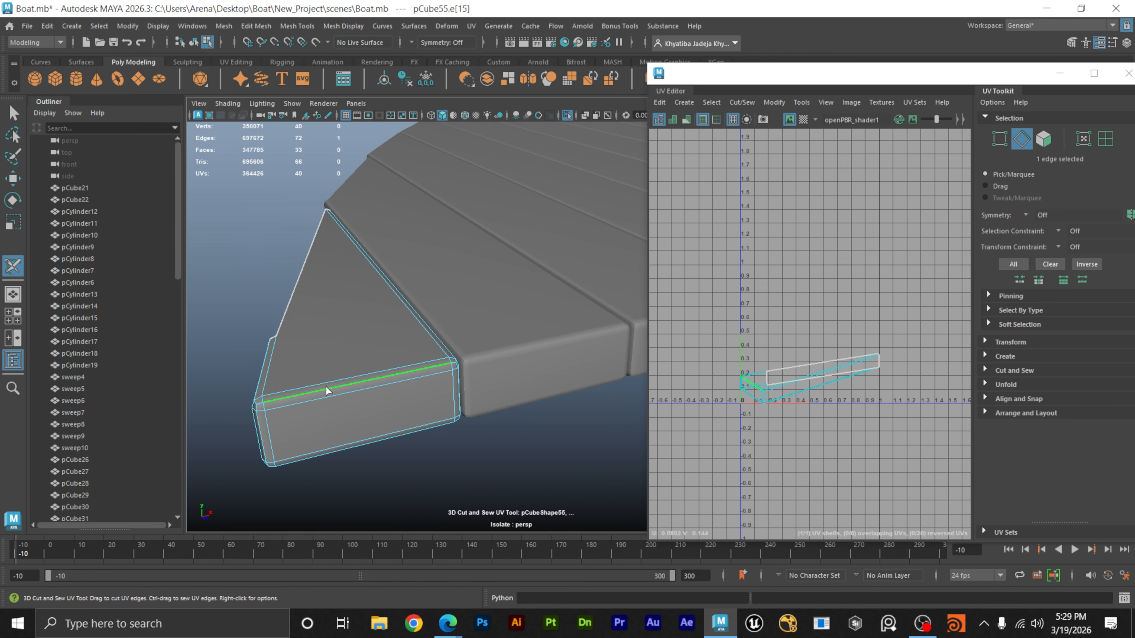
pyautogui.click(324, 388)
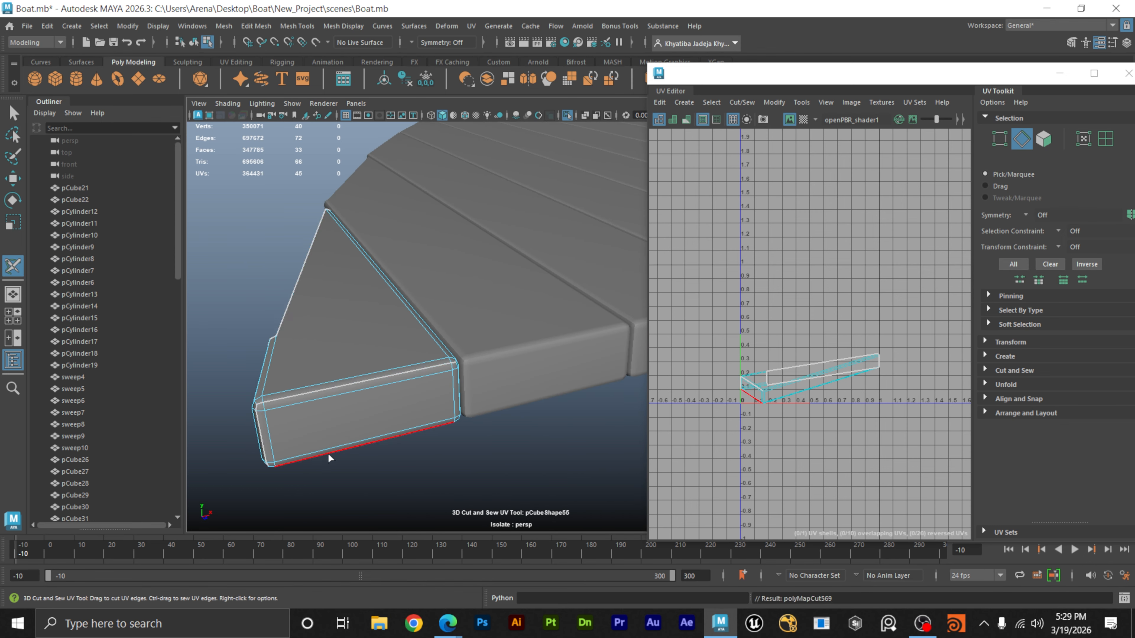
pyautogui.keyDown('alt'); pyautogui.moveTo(402, 450); pyautogui.dragTo(413, 442); pyautogui.keyUp('alt')
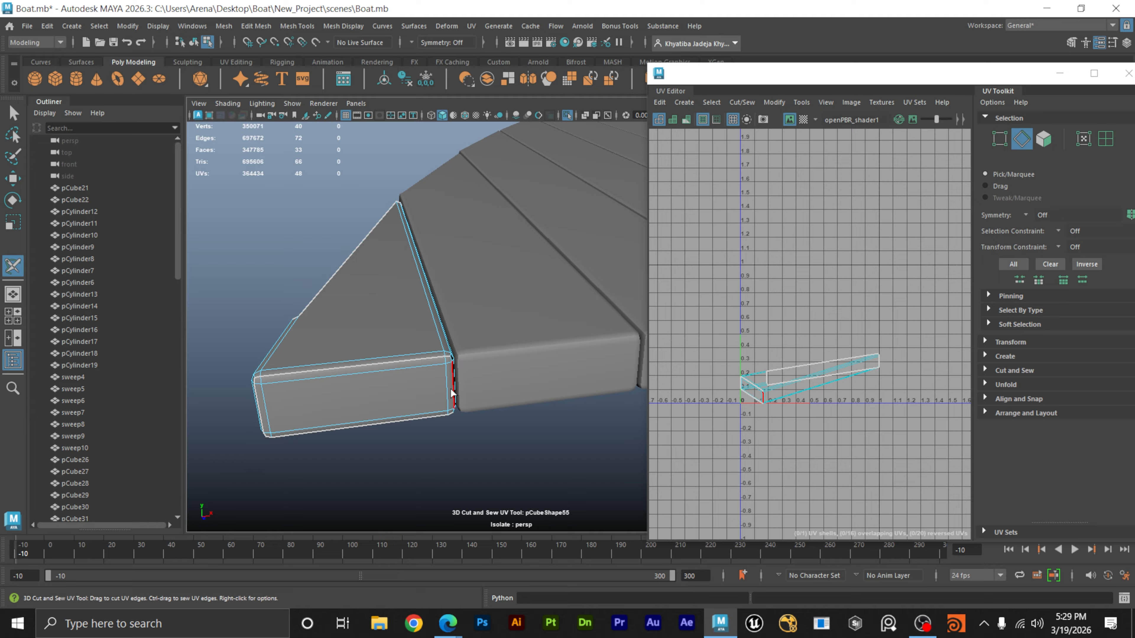
pyautogui.keyDown('alt'); pyautogui.moveTo(454, 404); pyautogui.dragTo(482, 402); pyautogui.keyUp('alt')
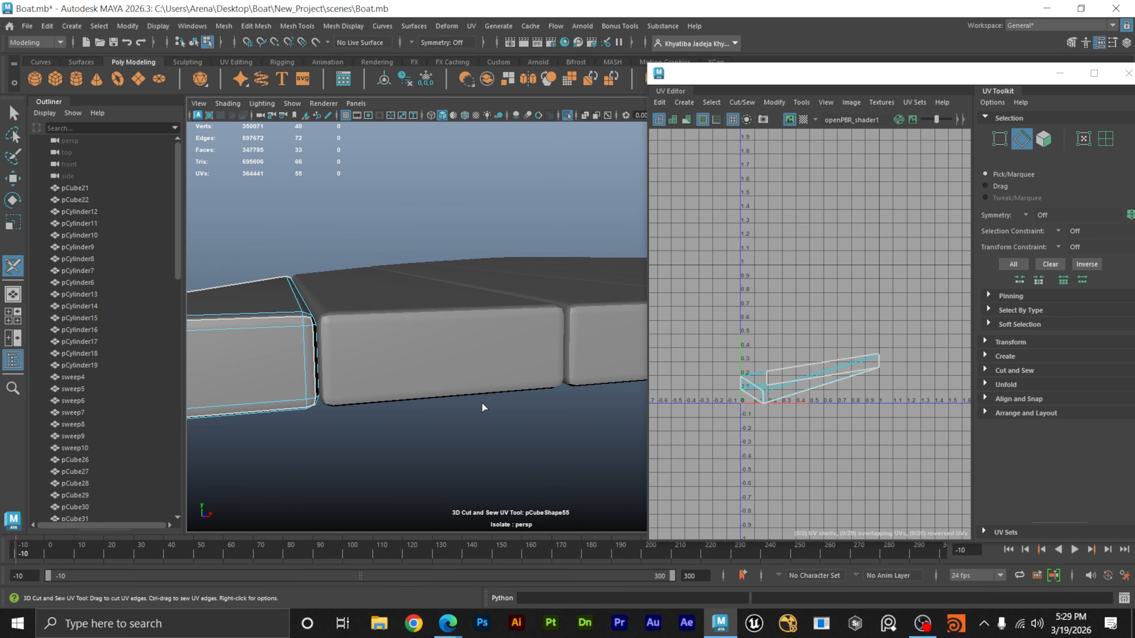
# Select deck plank pCube49 and cut the UVs along the upper, lower and side edges of its end face.
pyautogui.press('w')
pyautogui.click(416, 309)
pyautogui.press('f')
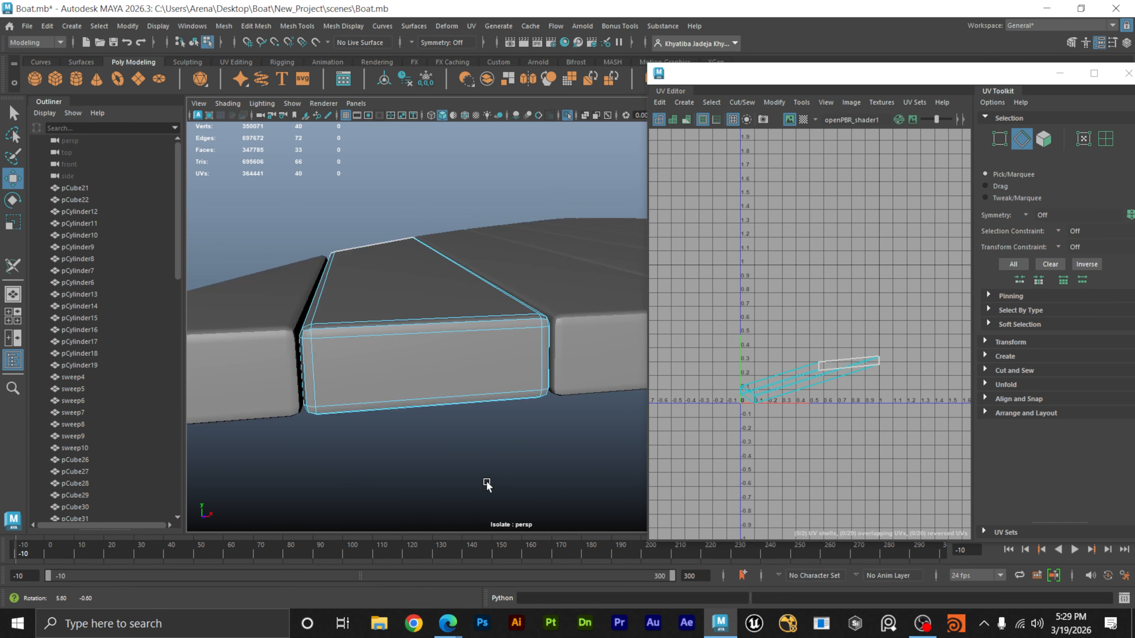
pyautogui.click(13, 268)
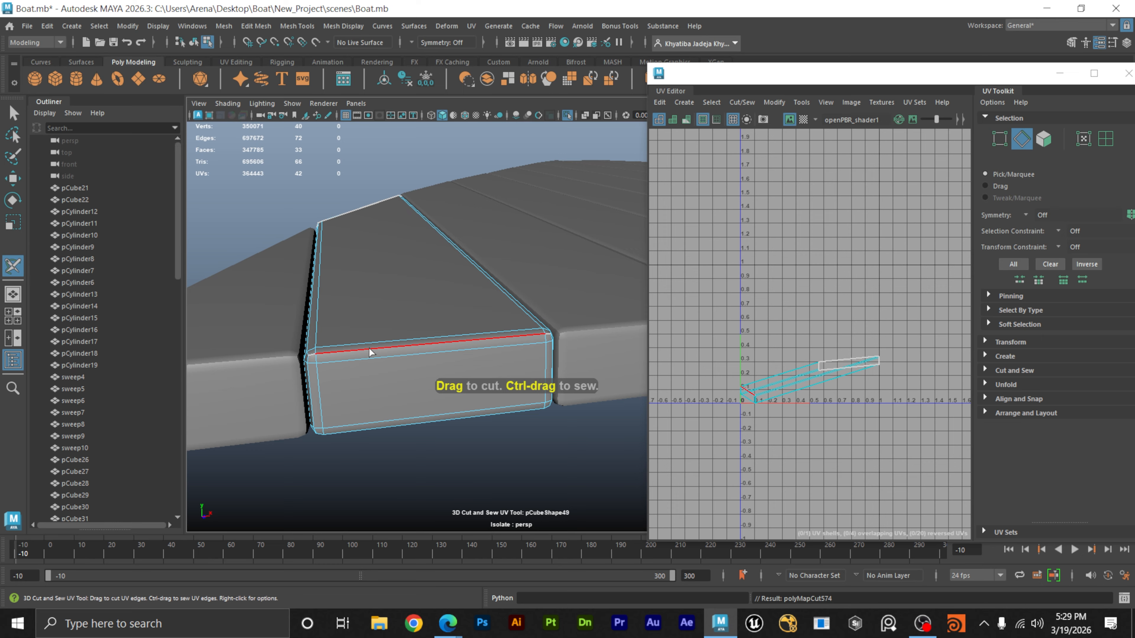
pyautogui.click(369, 347)
pyautogui.click(384, 425)
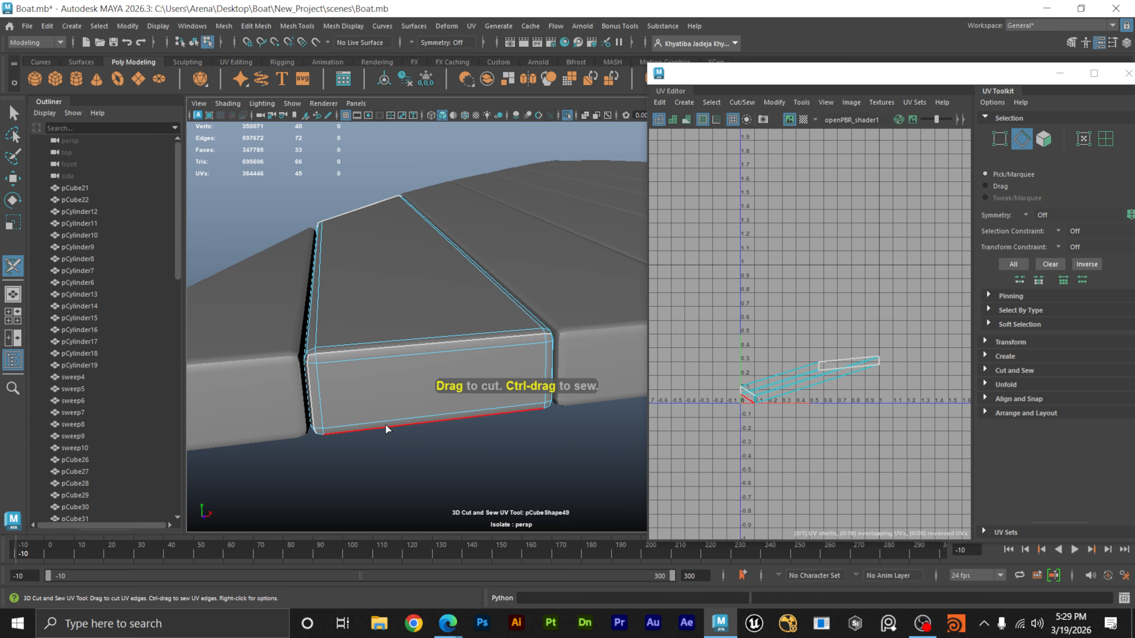
pyautogui.click(552, 372)
pyautogui.keyDown('alt'); pyautogui.moveTo(551, 372); pyautogui.dragTo(496, 352); pyautogui.keyUp('alt')
pyautogui.keyDown('alt'); pyautogui.moveTo(553, 348); pyautogui.dragTo(350, 335, button='middle'); pyautogui.keyUp('alt')
pyautogui.keyDown('alt'); pyautogui.moveTo(349, 336); pyautogui.dragTo(283, 344, button='right'); pyautogui.keyUp('alt')
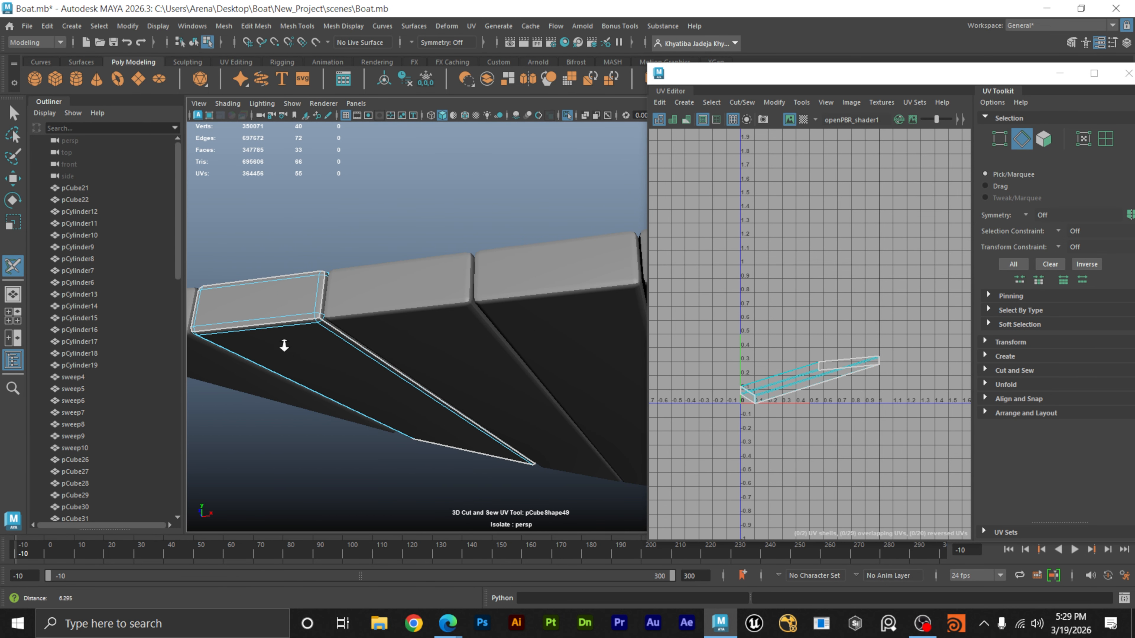
# Cut the UVs around the end face of the deck plank next to pCube49.
pyautogui.keyDown('alt'); pyautogui.moveTo(284, 344); pyautogui.dragTo(398, 337); pyautogui.keyUp('alt')
pyautogui.press('w')
pyautogui.click(417, 318)
pyautogui.scroll(3, 417, 316)
pyautogui.press('y')
pyautogui.doubleClick(393, 254)
pyautogui.doubleClick(416, 376)
# Select the following deck plank in the row and cut the UVs around its end face.
pyautogui.moveTo(415, 181); pyautogui.dragTo(415, 214, button='right')
pyautogui.click(379, 290)
pyautogui.click(13, 266)
pyautogui.doubleClick(490, 293)
pyautogui.keyDown('alt'); pyautogui.moveTo(467, 349); pyautogui.dragTo(403, 357); pyautogui.keyUp('alt')
pyautogui.doubleClick(494, 309)
pyautogui.doubleClick(456, 301)
# Cut the UVs along the end-face edges of the plank just before pCube51.
pyautogui.press('w')
pyautogui.click(380, 291)
pyautogui.click(13, 266)
pyautogui.doubleClick(362, 300)
# Cut the UVs around the end face of deck plank pCube51.
pyautogui.press('w')
pyautogui.click(402, 321)
pyautogui.click(13, 266)
pyautogui.doubleClick(554, 313)
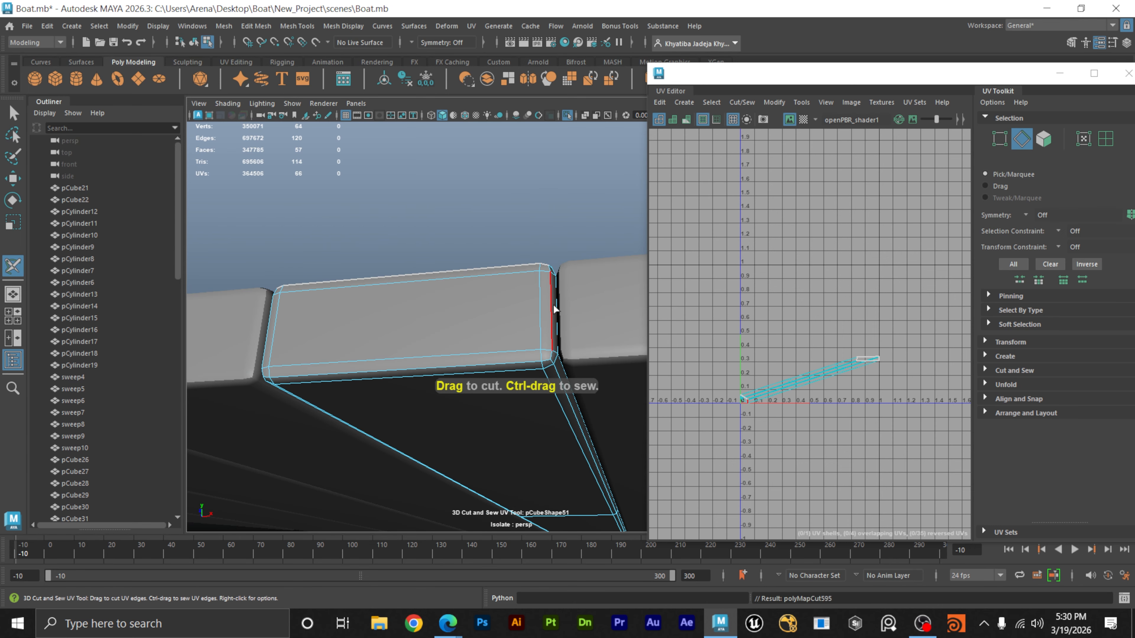
pyautogui.doubleClick(267, 322)
# Cut the UVs around the end face of the plank just past pCube51.
pyautogui.keyDown('alt'); pyautogui.moveTo(267, 322); pyautogui.dragTo(424, 353); pyautogui.keyUp('alt')
pyautogui.press('w')
pyautogui.click(13, 266)
pyautogui.keyDown('alt'); pyautogui.moveTo(402, 313); pyautogui.dragTo(418, 375); pyautogui.keyUp('alt')
pyautogui.doubleClick(350, 354)
pyautogui.keyDown('alt'); pyautogui.moveTo(350, 355); pyautogui.dragTo(460, 306); pyautogui.keyUp('alt')
pyautogui.click(460, 309)
pyautogui.doubleClick(467, 360)
# Cut the UVs around the end faces of the remaining planks leading up to the deck's outermost plank, pCube40.
pyautogui.keyDown('alt'); pyautogui.moveTo(467, 360); pyautogui.dragTo(379, 296); pyautogui.keyUp('alt')
pyautogui.click(460, 385)
pyautogui.doubleClick(507, 458)
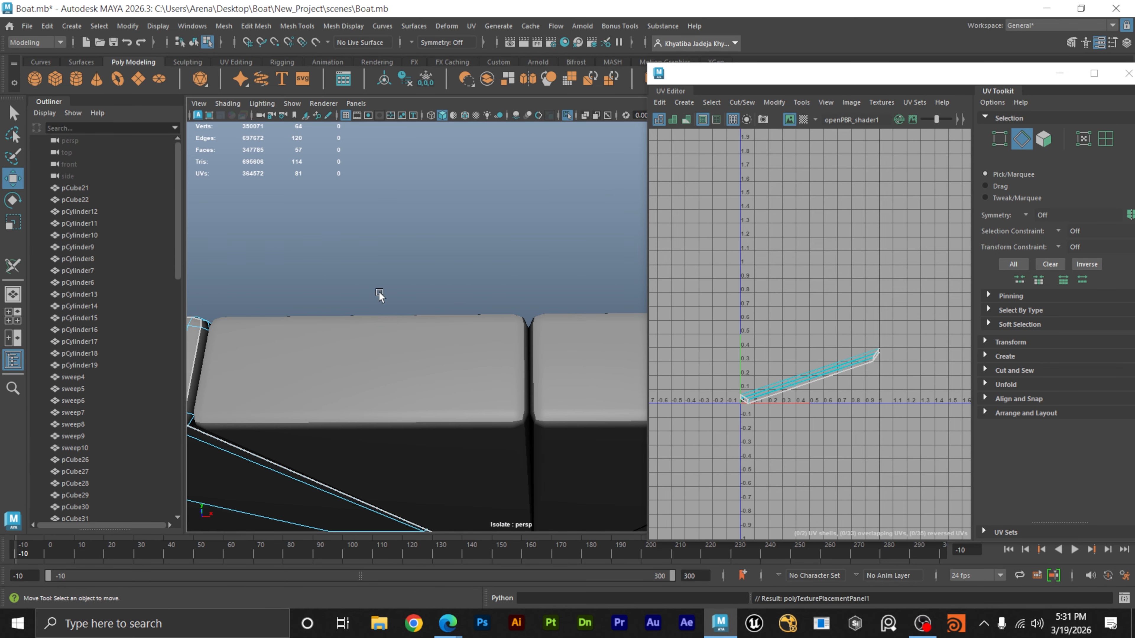
pyautogui.click(395, 319)
pyautogui.doubleClick(405, 377)
pyautogui.keyDown('alt'); pyautogui.moveTo(307, 398); pyautogui.dragTo(542, 366); pyautogui.keyUp('alt')
pyautogui.click(542, 366)
pyautogui.keyDown('alt'); pyautogui.moveTo(534, 412); pyautogui.dragTo(468, 328); pyautogui.keyUp('alt')
pyautogui.doubleClick(505, 335)
pyautogui.click(367, 319)
pyautogui.click(440, 402)
pyautogui.click(393, 382)
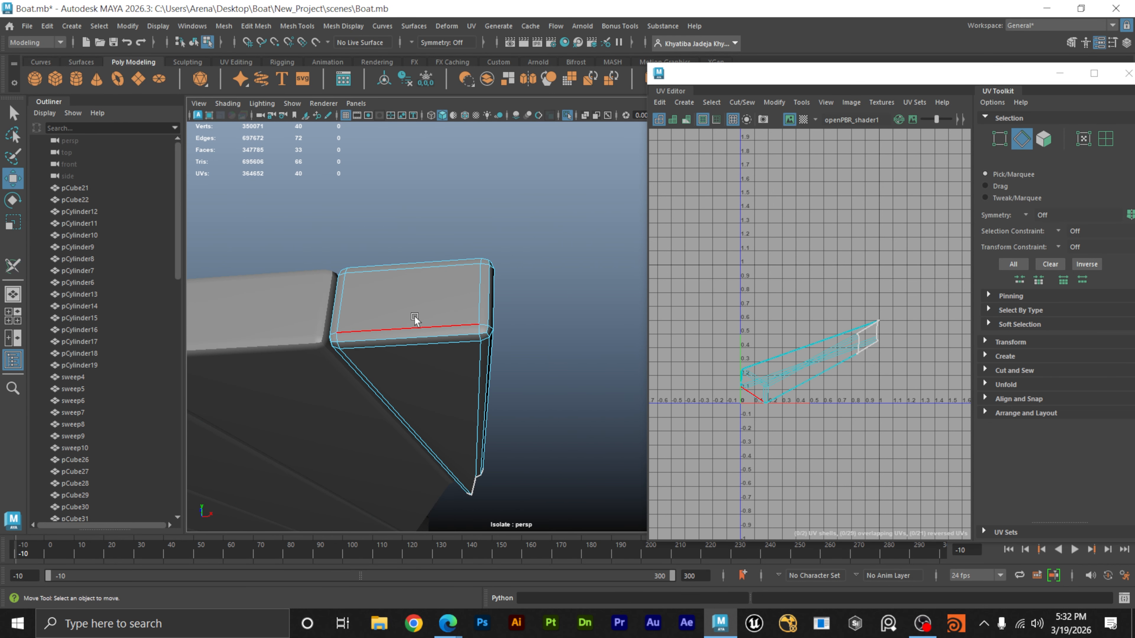
# Cut the UVs around the end face of the outermost deck plank, pCube40, on all four sides.
pyautogui.click(465, 332)
pyautogui.click(490, 300)
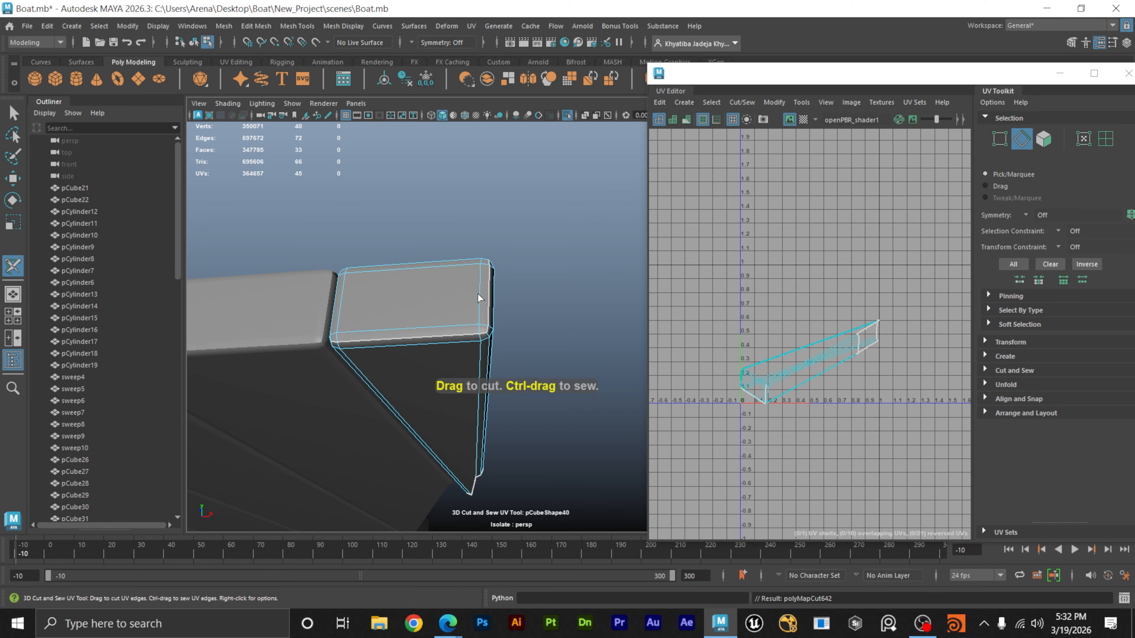
pyautogui.keyDown('alt'); pyautogui.moveTo(478, 294); pyautogui.dragTo(503, 274); pyautogui.keyUp('alt')
pyautogui.click(505, 395)
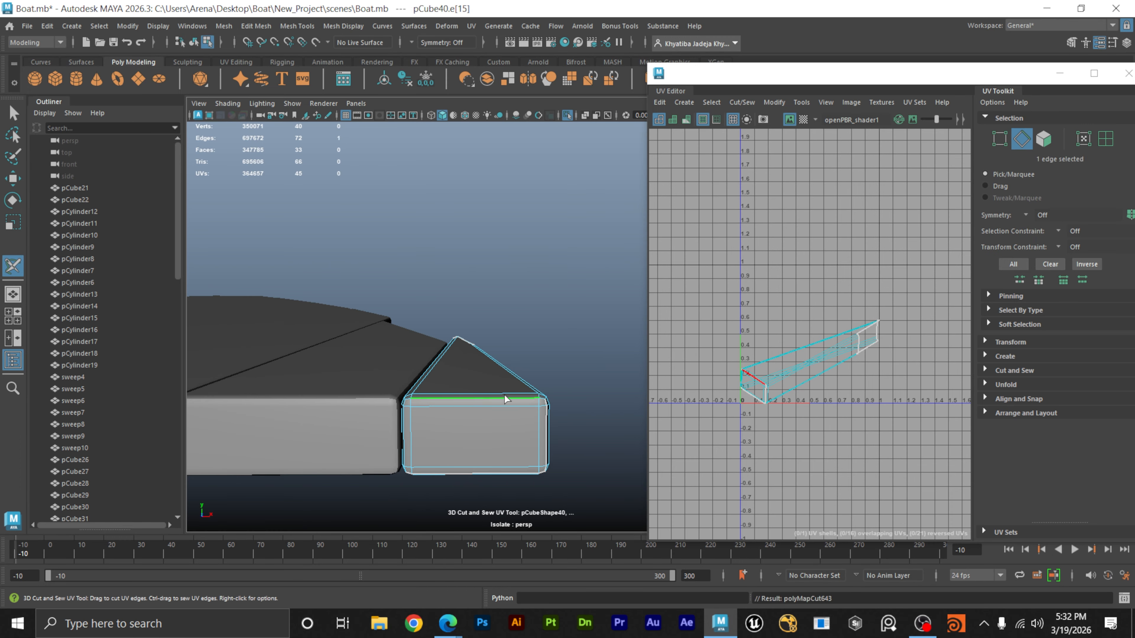
pyautogui.keyDown('alt'); pyautogui.moveTo(504, 395); pyautogui.dragTo(523, 411); pyautogui.keyUp('alt')
pyautogui.click(549, 409)
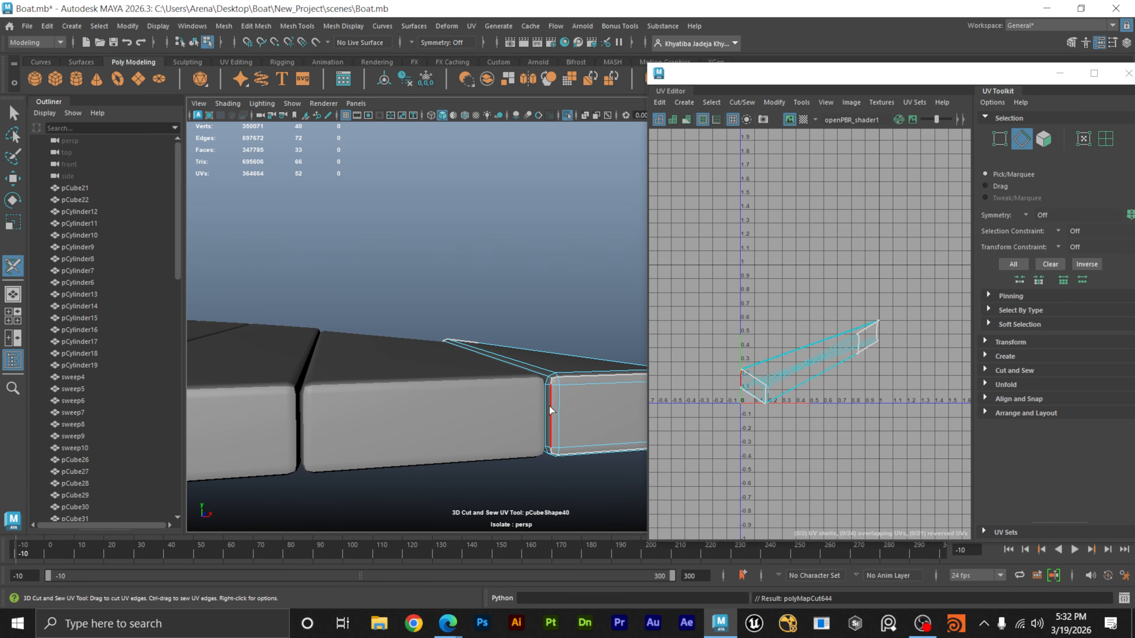
pyautogui.keyDown('alt'); pyautogui.moveTo(549, 406); pyautogui.dragTo(445, 344); pyautogui.keyUp('alt')
pyautogui.click(321, 349)
pyautogui.press('w')
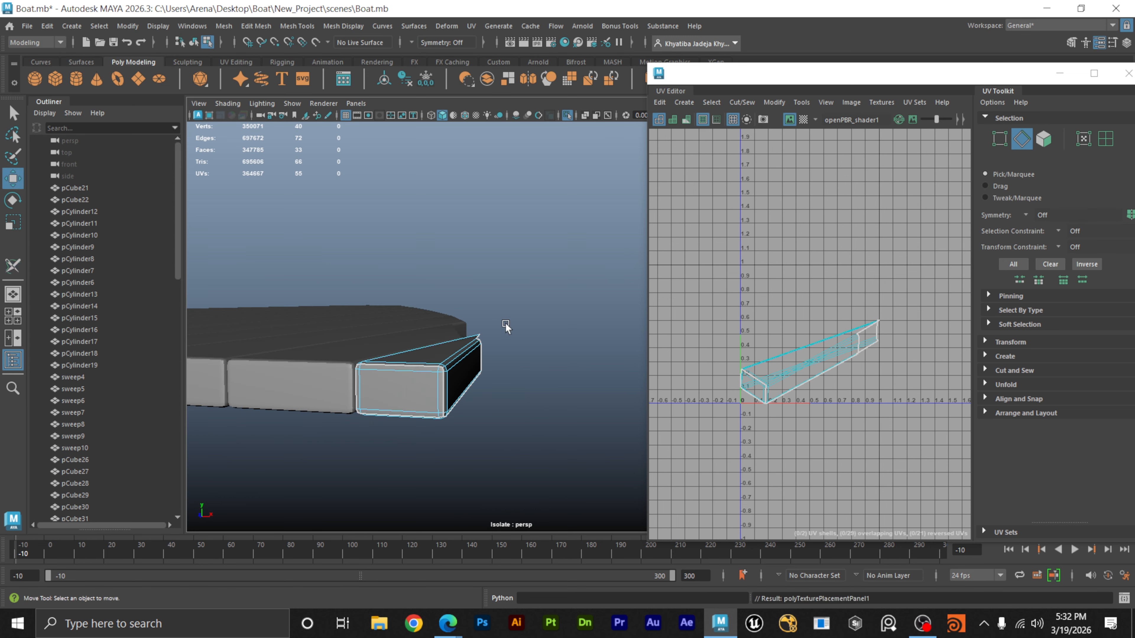
# Return to object mode with all deck planks selected and turn off isolation to show the whole boat.
pyautogui.moveTo(514, 308); pyautogui.dragTo(561, 259, button='right')
pyautogui.click(562, 259)
pyautogui.keyDown('alt'); pyautogui.moveTo(562, 259); pyautogui.dragTo(225, 251); pyautogui.keyUp('alt')
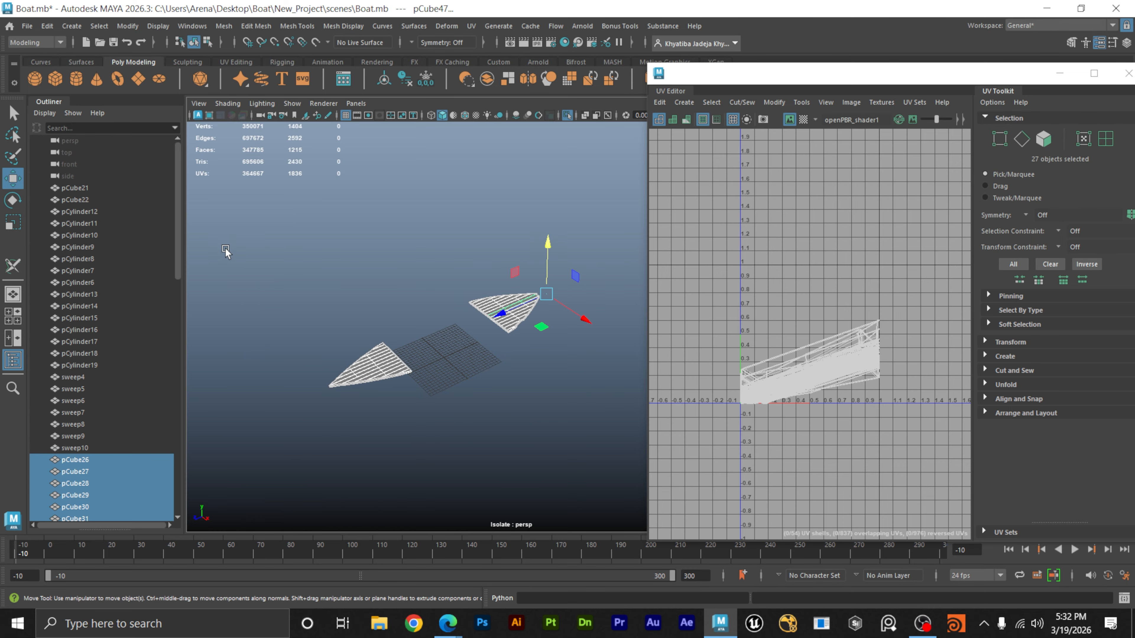
pyautogui.hotkey('ctrl', '1')
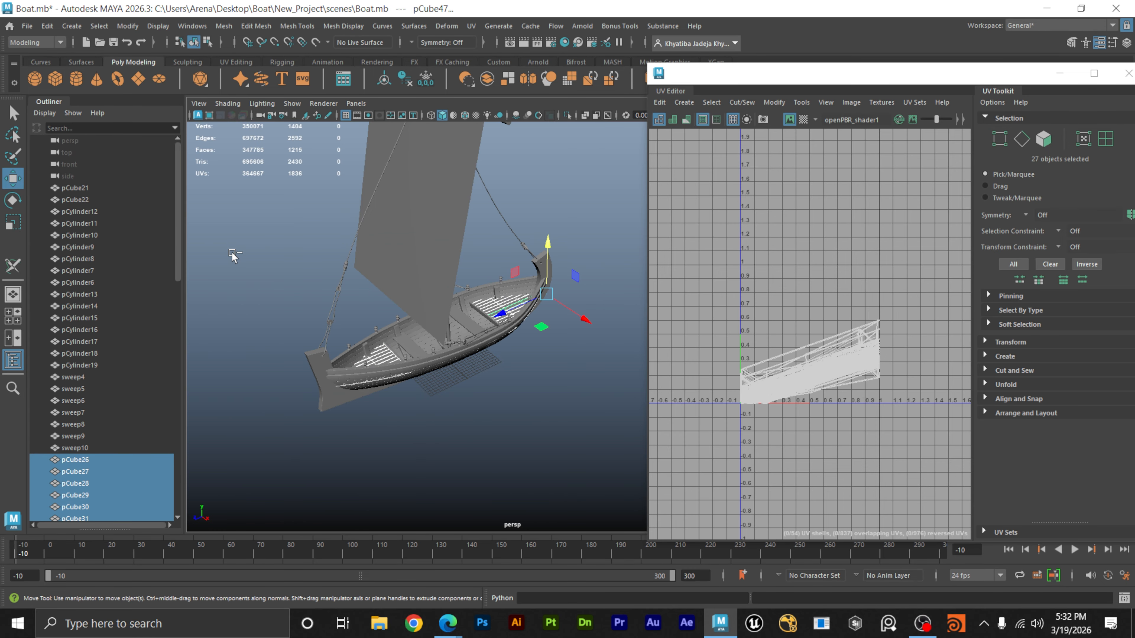
# Add both deck-edge crossbeams and both bench boards to the plank selection, and isolate the selected pieces.
pyautogui.scroll(10, 350, 303)
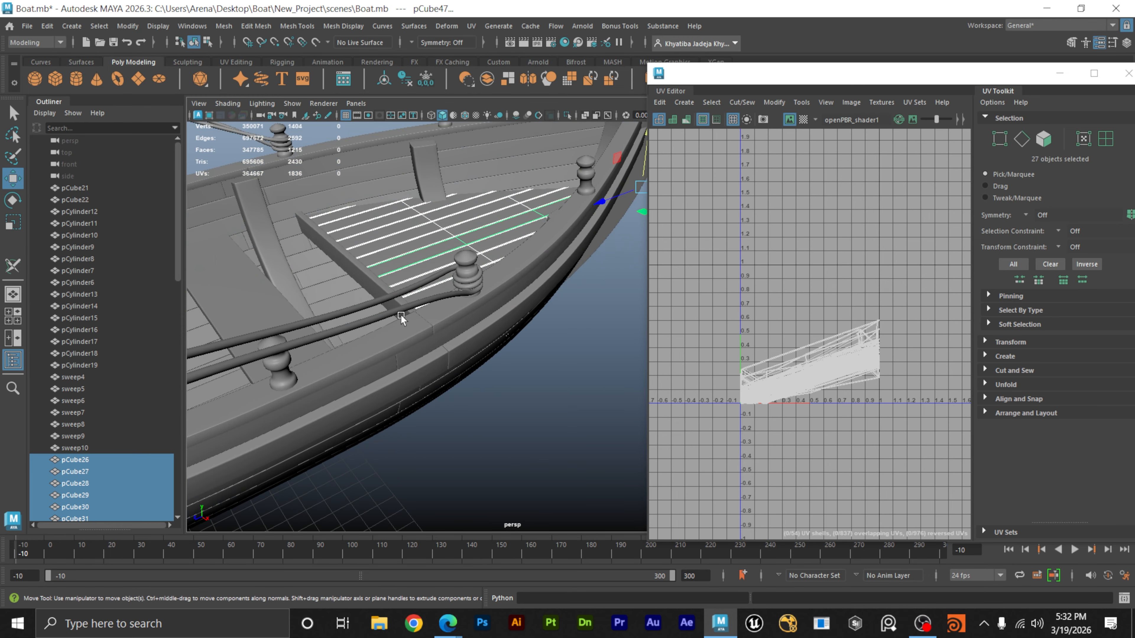
pyautogui.keyDown('shift'); pyautogui.click(572, 290); pyautogui.keyUp('shift')
pyautogui.keyDown('shift'); pyautogui.click(465, 334); pyautogui.keyUp('shift')
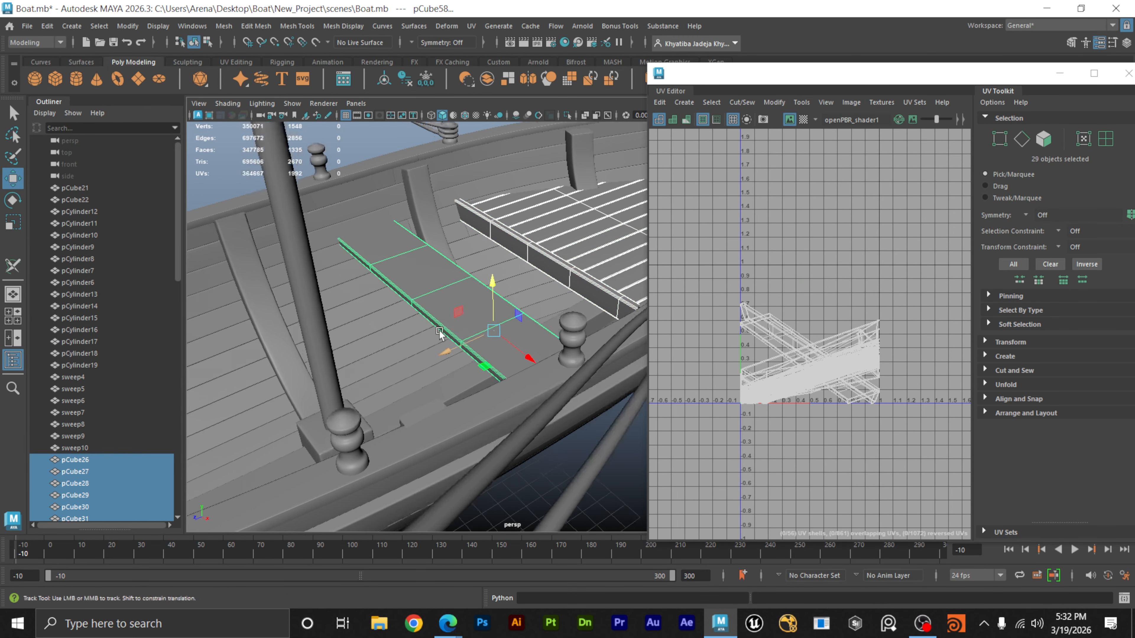
pyautogui.keyDown('alt'); pyautogui.moveTo(465, 334); pyautogui.dragTo(360, 300); pyautogui.keyUp('alt')
pyautogui.keyDown('shift'); pyautogui.click(284, 317); pyautogui.keyUp('shift')
pyautogui.scroll(-5, 284, 317)
pyautogui.keyDown('alt'); pyautogui.moveTo(284, 318); pyautogui.dragTo(396, 307, button='middle'); pyautogui.keyUp('alt')
pyautogui.keyDown('alt'); pyautogui.moveTo(396, 307); pyautogui.dragTo(391, 319); pyautogui.keyUp('alt')
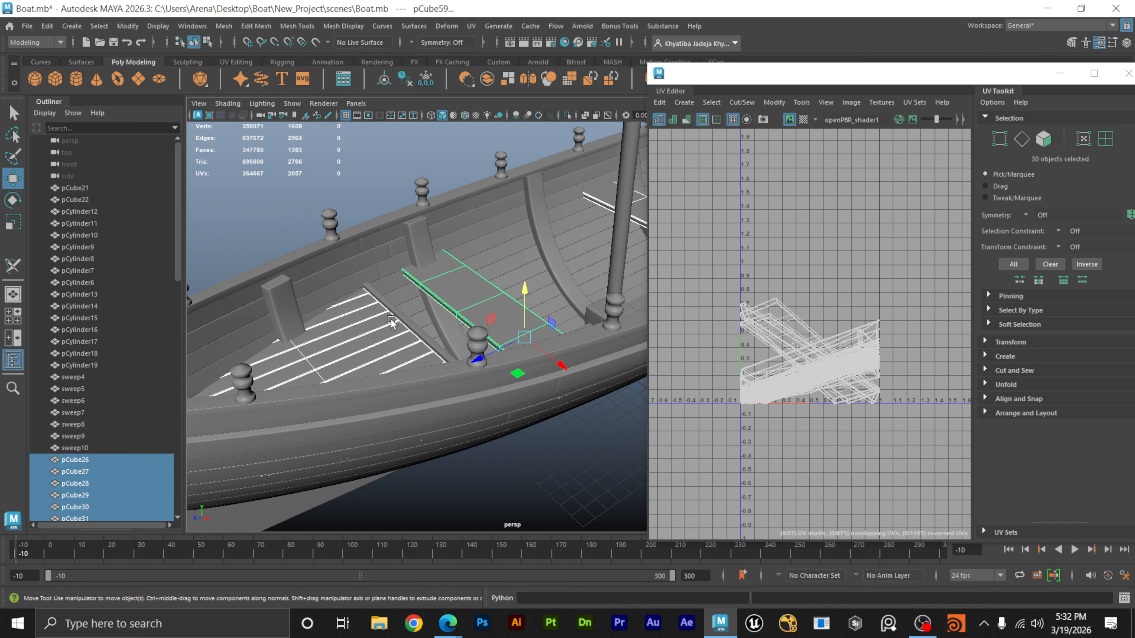
pyautogui.keyDown('shift'); pyautogui.click(400, 314); pyautogui.keyUp('shift')
pyautogui.hotkey('ctrl', '1')
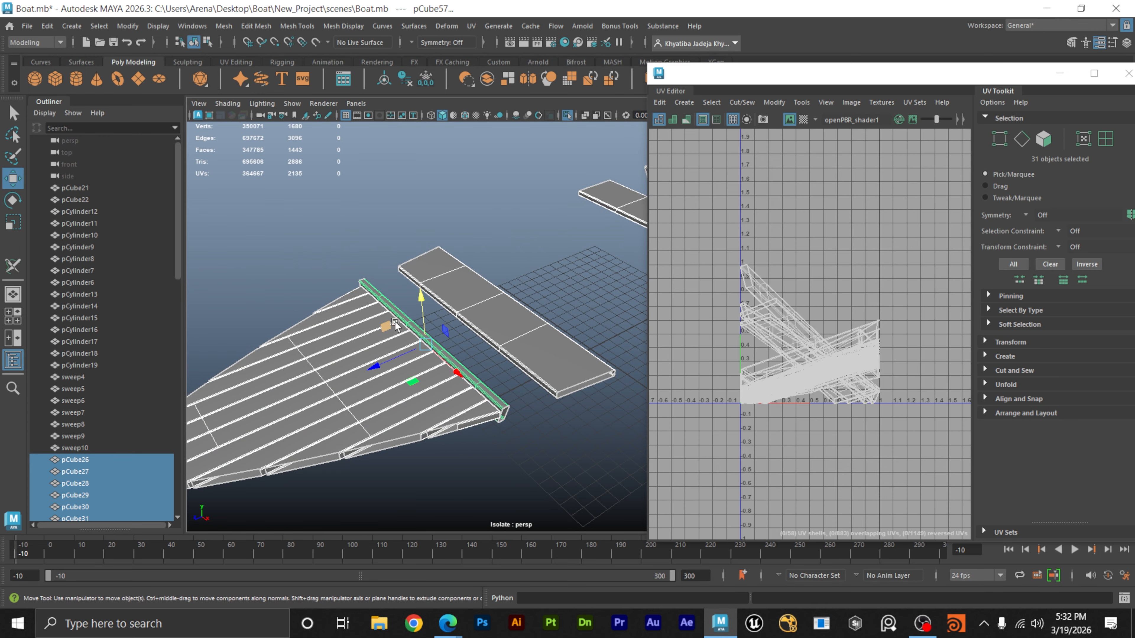
# Select all UV shells of the isolated pieces, then unfold them and lay them out.
pyautogui.keyDown('alt'); pyautogui.moveTo(395, 322); pyautogui.dragTo(276, 329, button='right'); pyautogui.keyUp('alt')
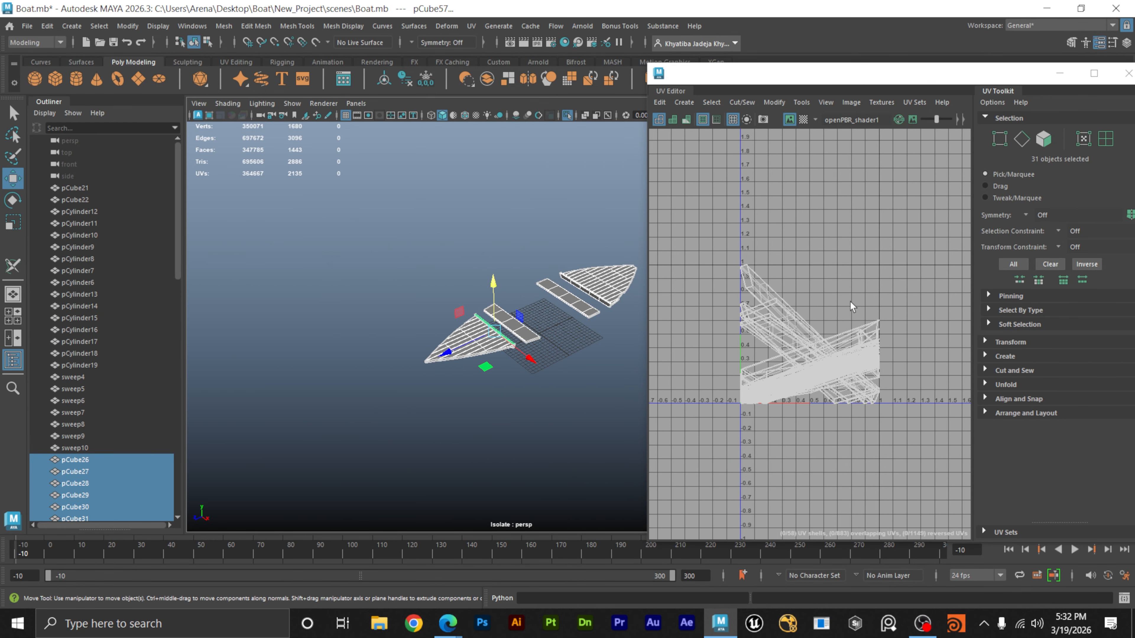
pyautogui.moveTo(842, 331); pyautogui.dragTo(807, 314, button='right')
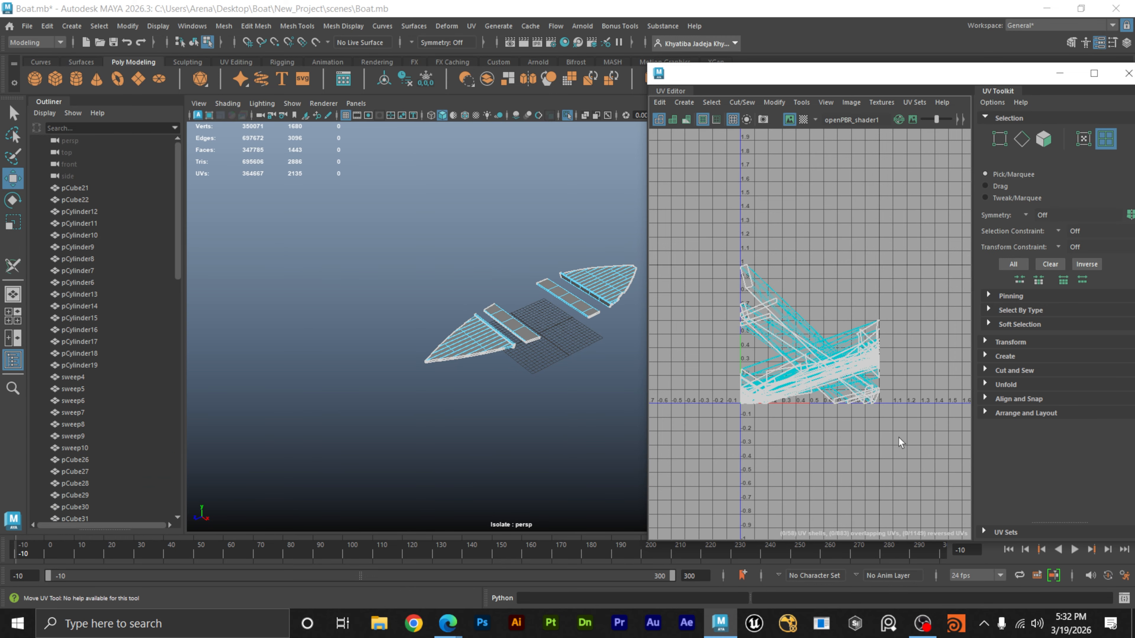
pyautogui.moveTo(724, 245); pyautogui.dragTo(725, 245)
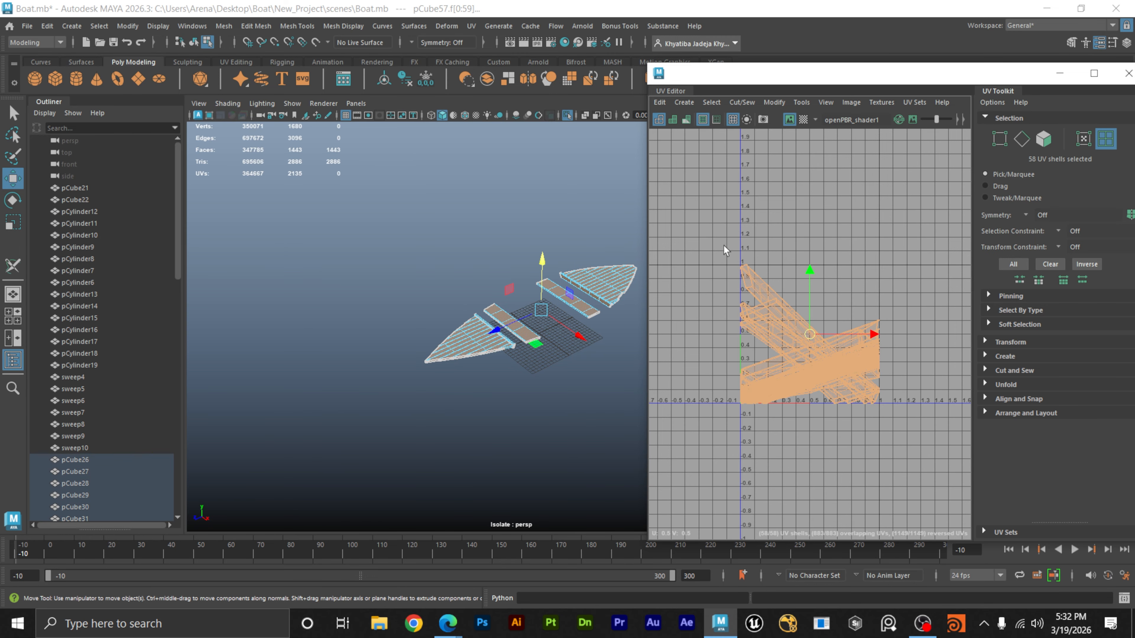
pyautogui.hotkey('ctrl', 'u')
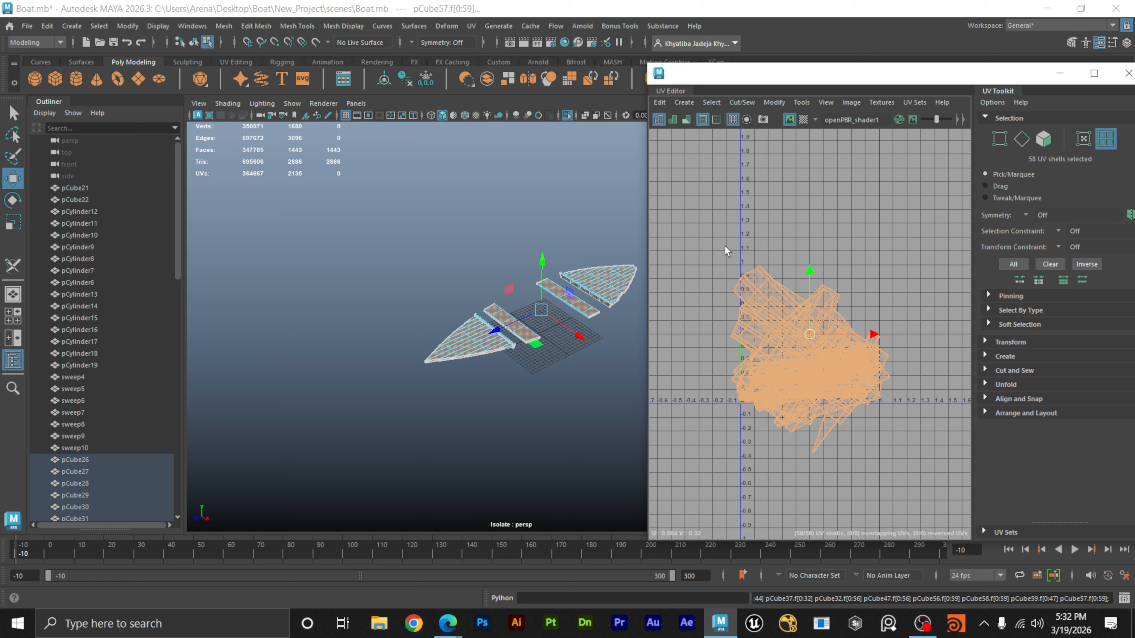
pyautogui.hotkey('ctrl', 'l')
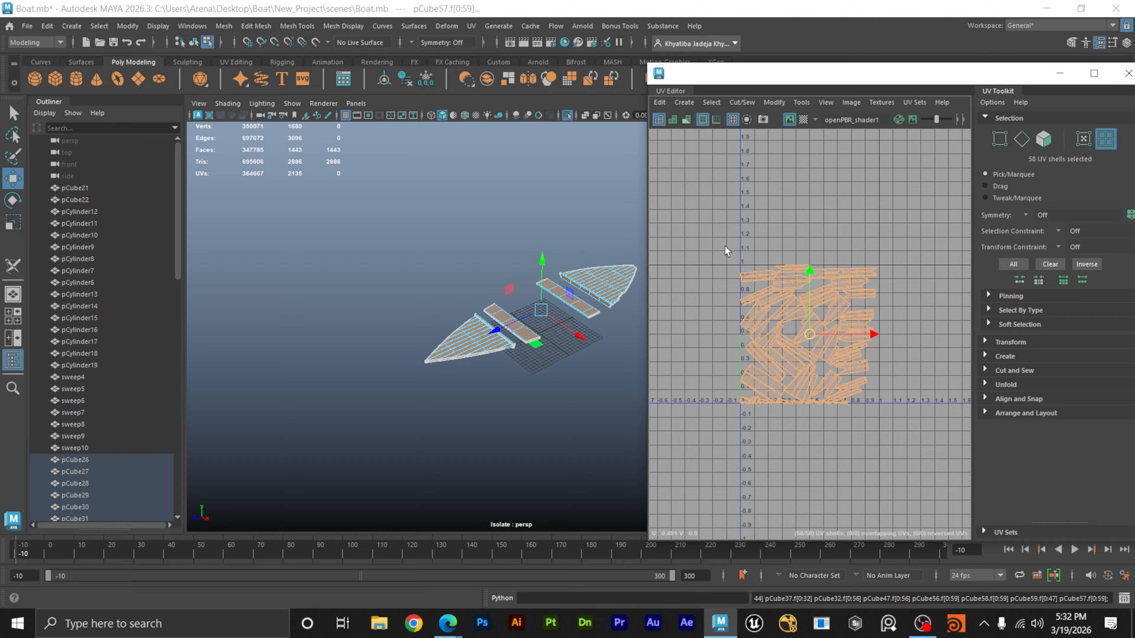
# Straighten all the laid-out UV shells with Orient Shells and clear the selection.
pyautogui.scroll(2, 806, 338)
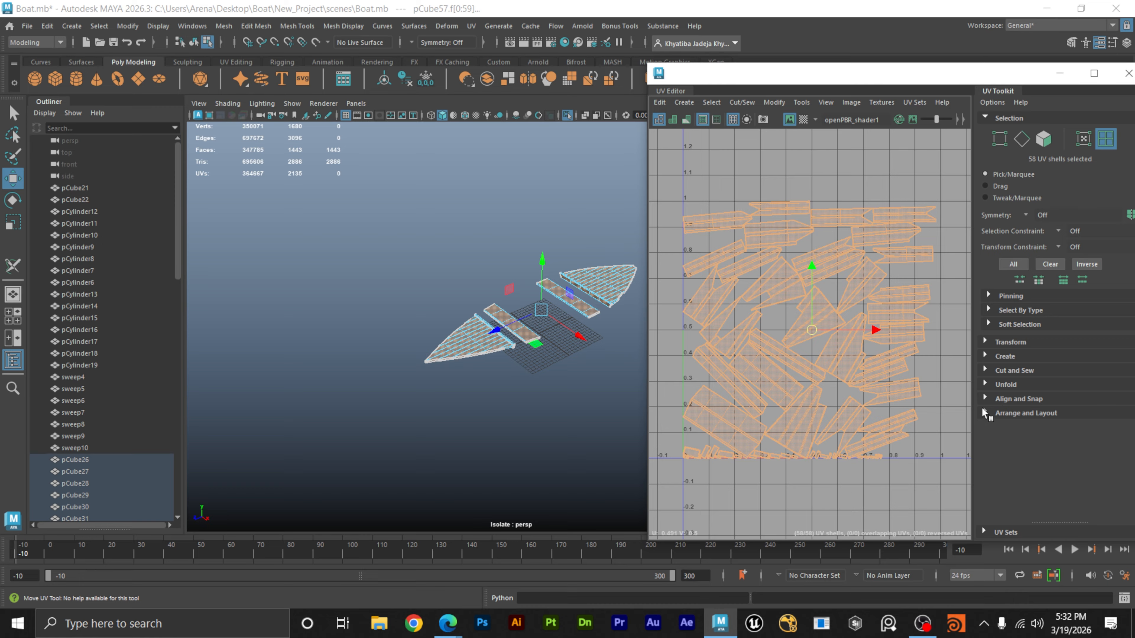
pyautogui.click(981, 408)
pyautogui.click(1013, 477)
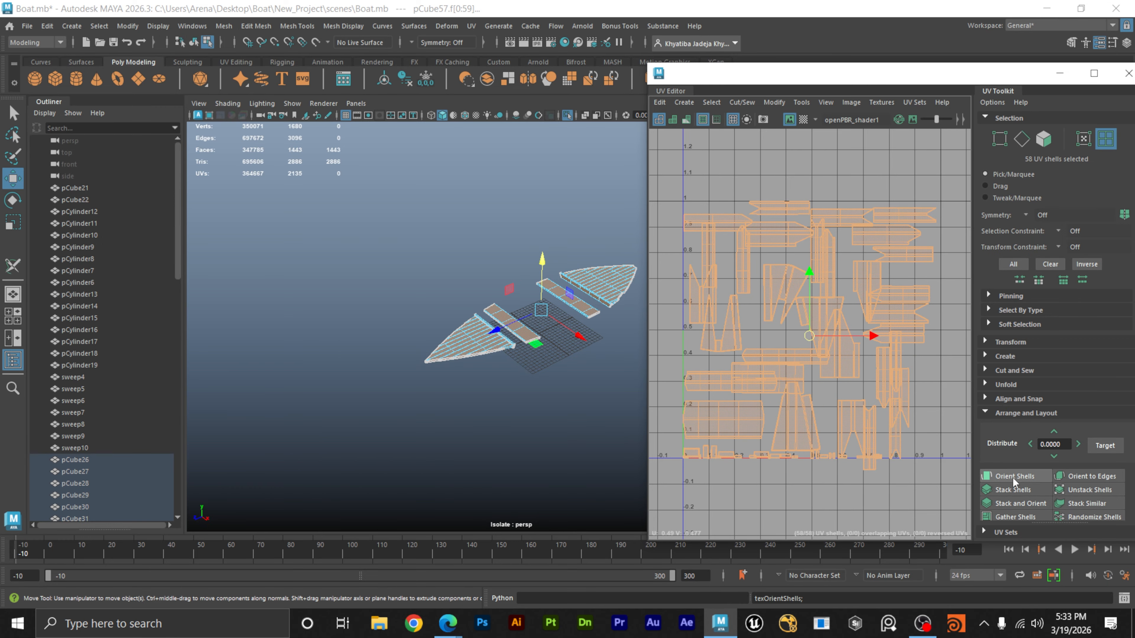
pyautogui.click(922, 472)
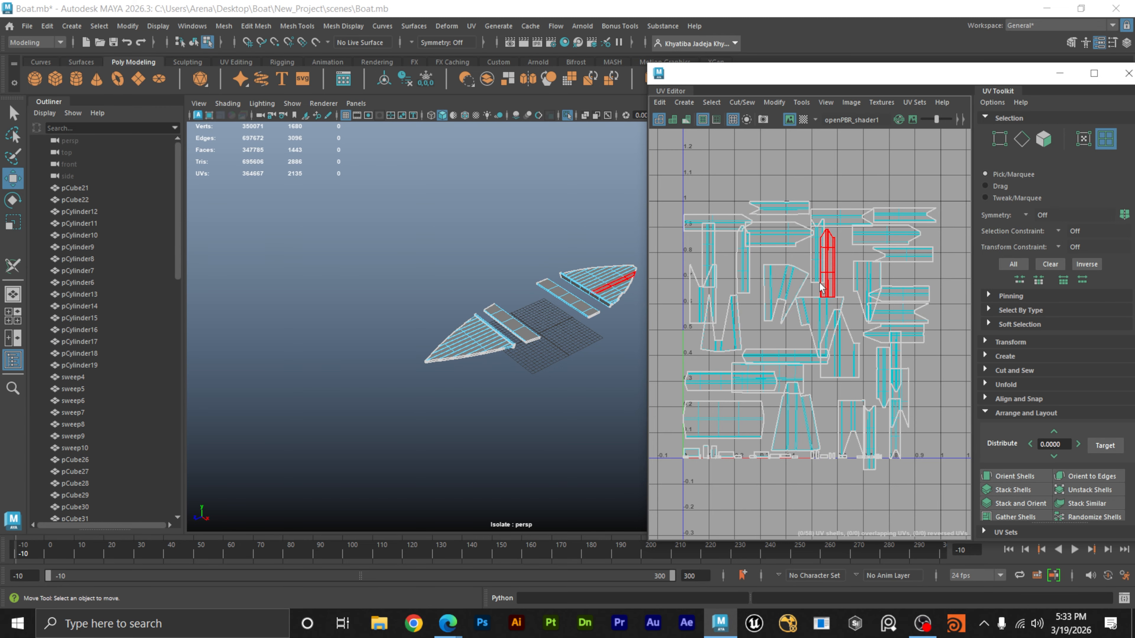
# Enlarge the UV Editor and select the first six upright UV shells across the upper and left part of the layout.
pyautogui.doubleClick(879, 74)
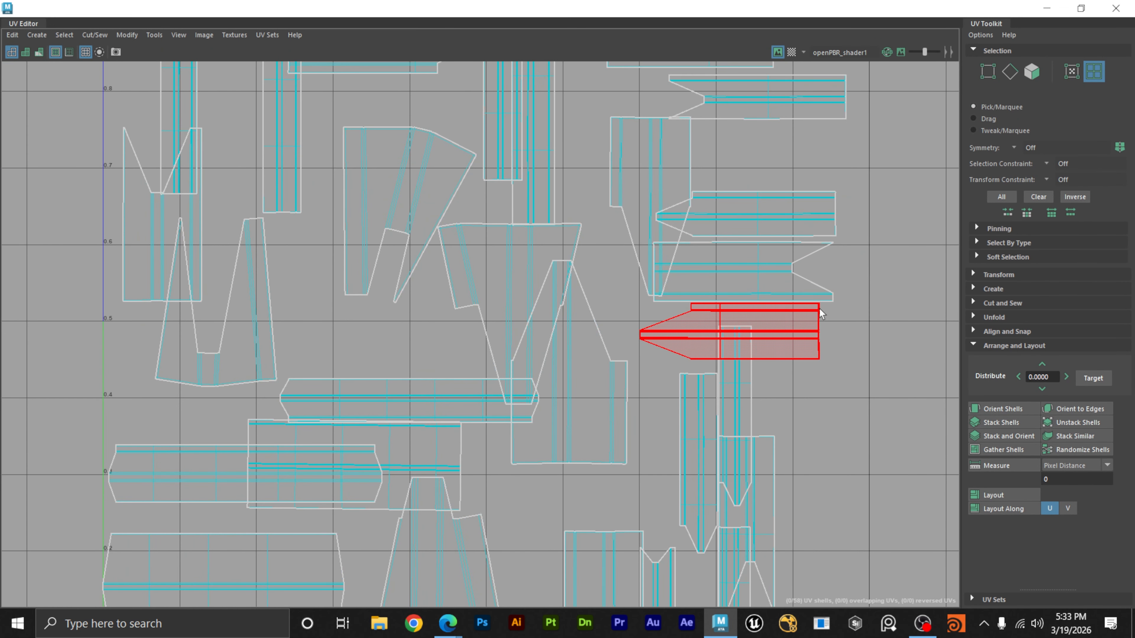
pyautogui.keyDown('alt'); pyautogui.moveTo(821, 310); pyautogui.dragTo(18, 312, button='right'); pyautogui.keyUp('alt')
pyautogui.keyDown('alt'); pyautogui.moveTo(562, 306); pyautogui.dragTo(526, 307, button='middle'); pyautogui.keyUp('alt')
pyautogui.keyDown('alt'); pyautogui.moveTo(465, 308); pyautogui.dragTo(592, 311, button='right'); pyautogui.keyUp('alt')
pyautogui.keyDown('alt'); pyautogui.moveTo(590, 311); pyautogui.dragTo(479, 315, button='middle'); pyautogui.keyUp('alt')
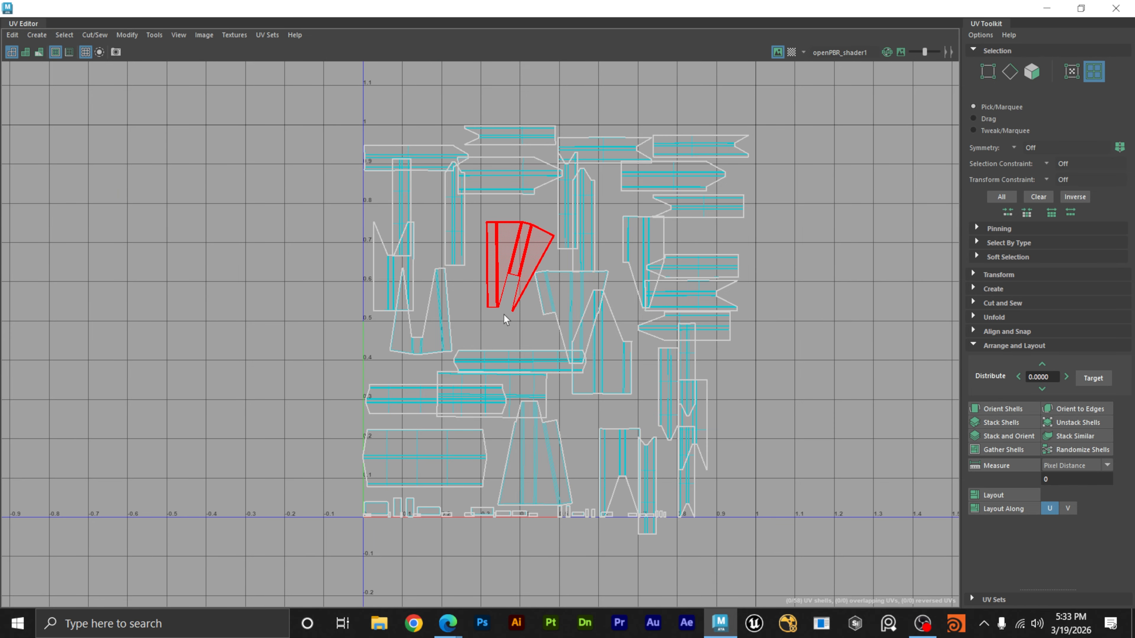
pyautogui.scroll(1, 480, 315)
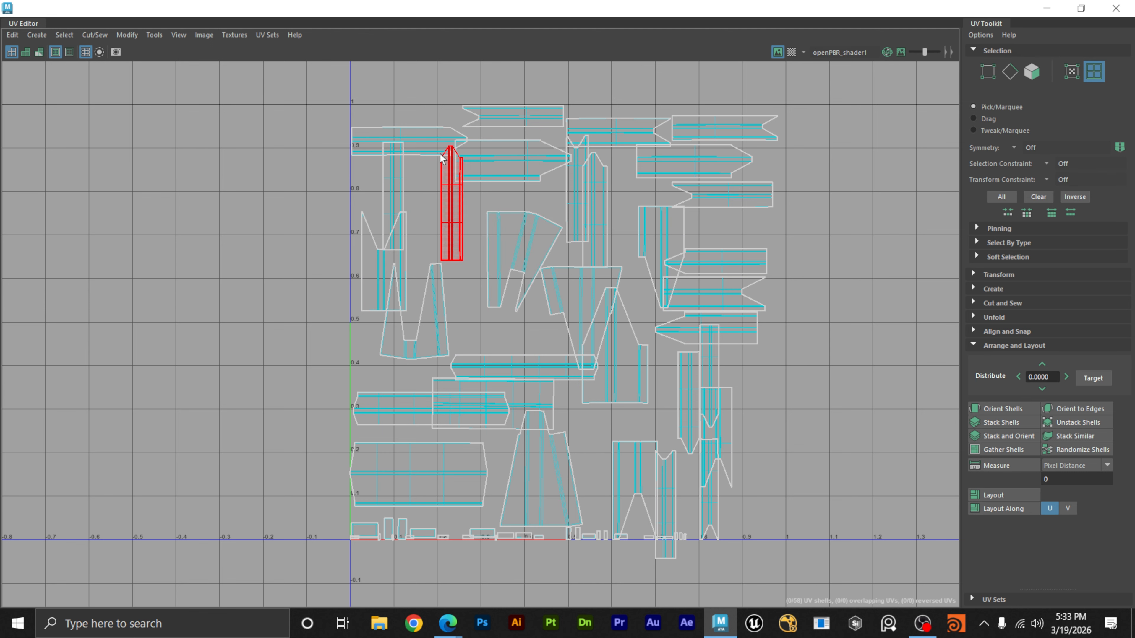
pyautogui.click(392, 182)
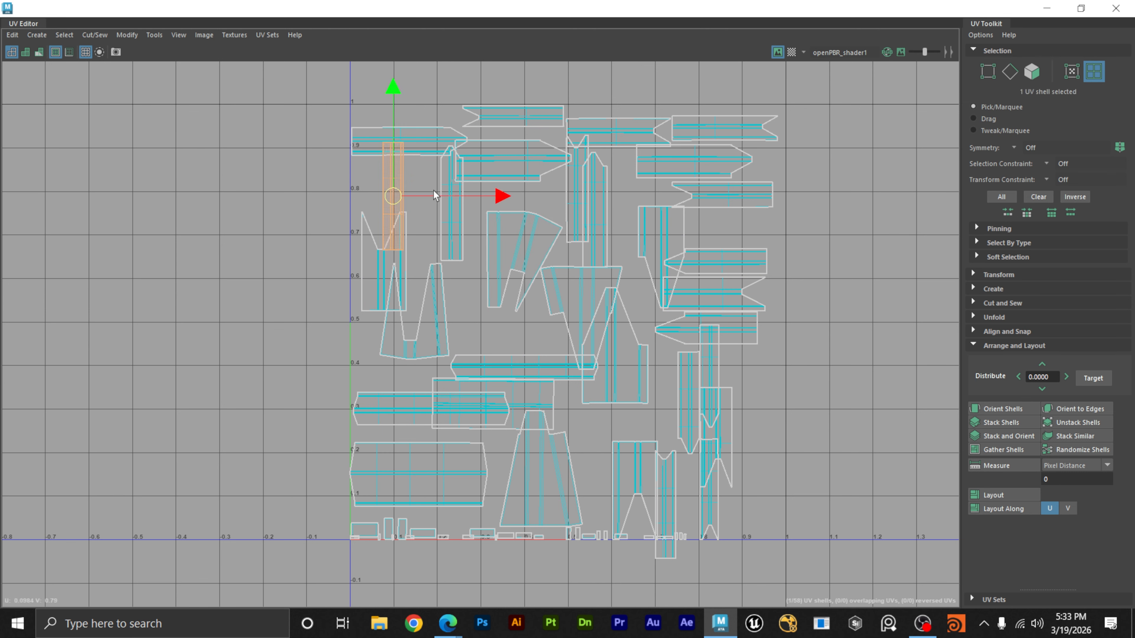
pyautogui.keyDown('shift'); pyautogui.click(453, 224); pyautogui.keyUp('shift')
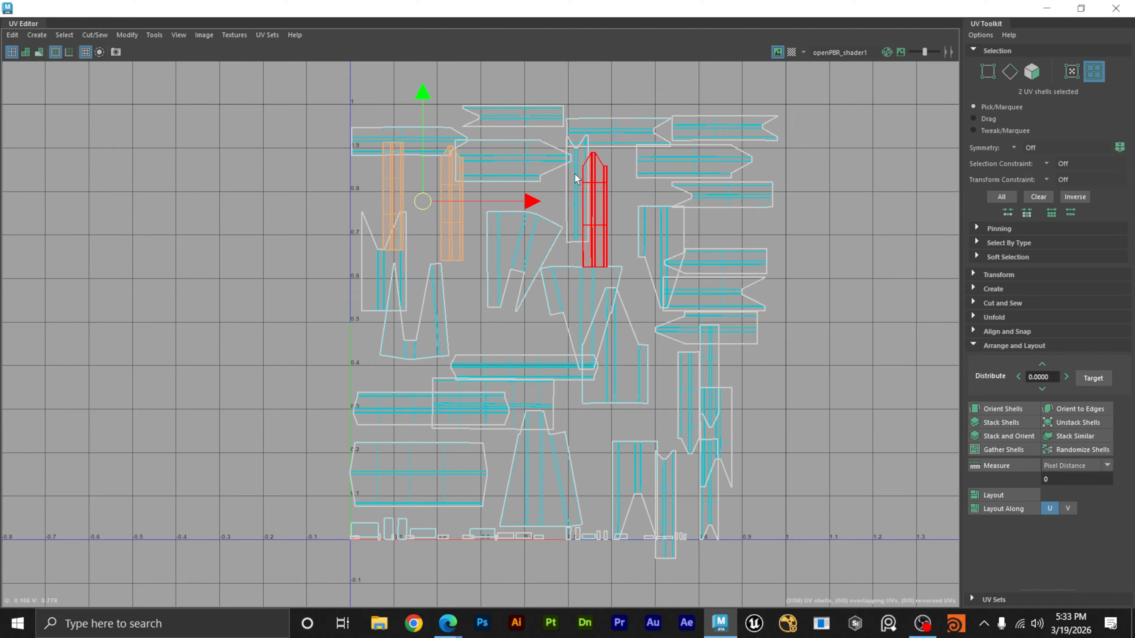
pyautogui.keyDown('shift'); pyautogui.click(587, 230); pyautogui.keyUp('shift')
pyautogui.keyDown('shift'); pyautogui.click(579, 233); pyautogui.keyUp('shift')
pyautogui.keyDown('shift'); pyautogui.click(522, 263); pyautogui.keyUp('shift')
pyautogui.keyDown('shift'); pyautogui.click(421, 322); pyautogui.keyUp('shift')
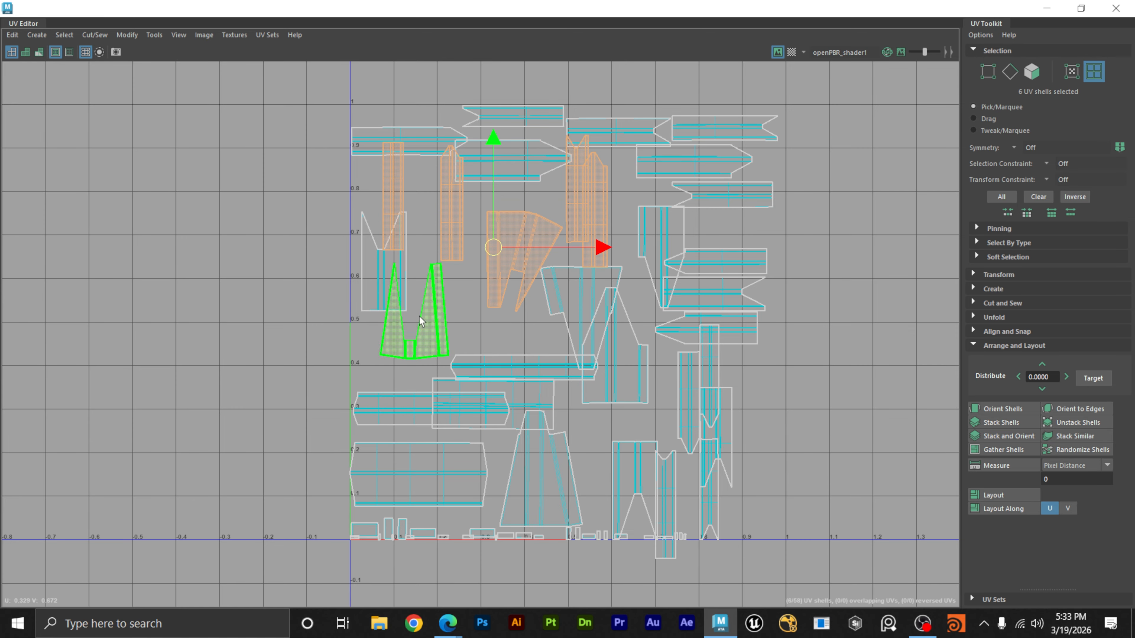
# Add the remaining upright UV shells to the selection and rotate them all 90° clockwise so they lie horizontally.
pyautogui.keyDown('shift'); pyautogui.click(390, 289); pyautogui.keyUp('shift')
pyautogui.keyDown('shift'); pyautogui.click(536, 473); pyautogui.keyUp('shift')
pyautogui.keyDown('shift'); pyautogui.click(606, 397); pyautogui.keyUp('shift')
pyautogui.keyDown('shift'); pyautogui.click(663, 496); pyautogui.keyUp('shift')
pyautogui.keyDown('shift'); pyautogui.click(641, 478); pyautogui.keyUp('shift')
pyautogui.keyDown('shift'); pyautogui.moveTo(731, 509); pyautogui.dragTo(690, 397); pyautogui.keyUp('shift')
pyautogui.keyDown('shift'); pyautogui.click(654, 251); pyautogui.keyUp('shift')
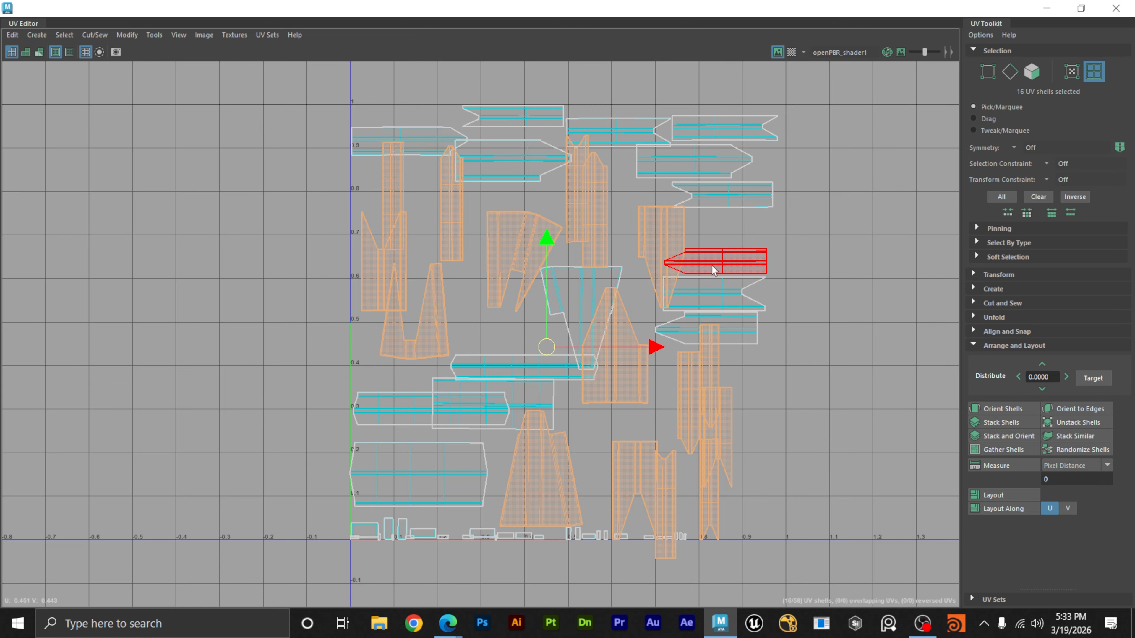
pyautogui.press('e')
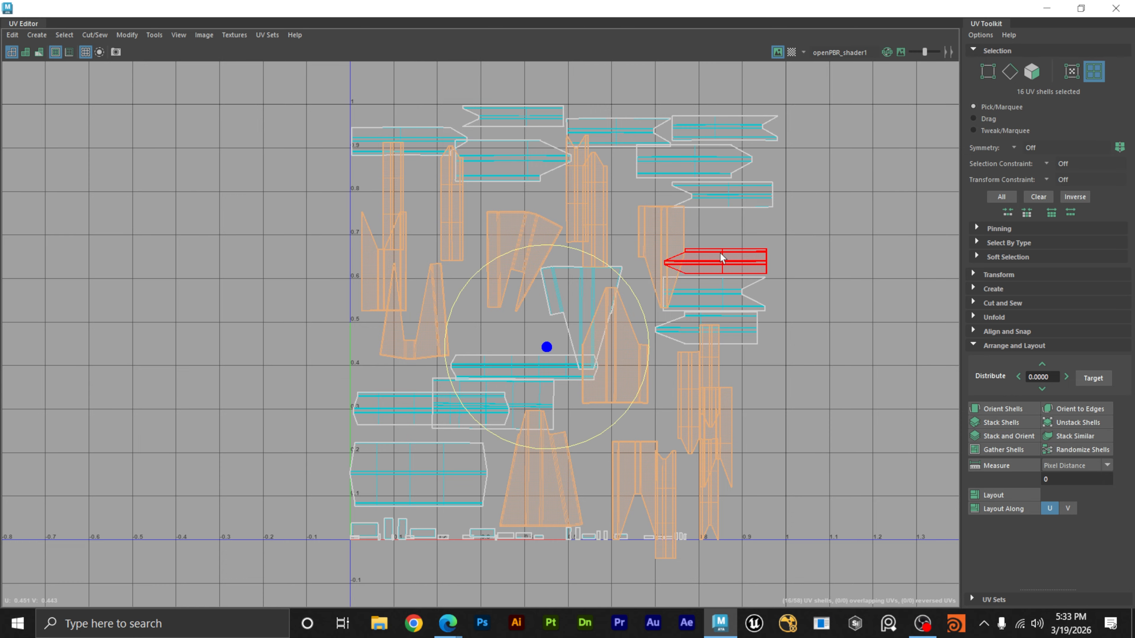
pyautogui.keyDown('shift'); pyautogui.click(589, 297); pyautogui.keyUp('shift')
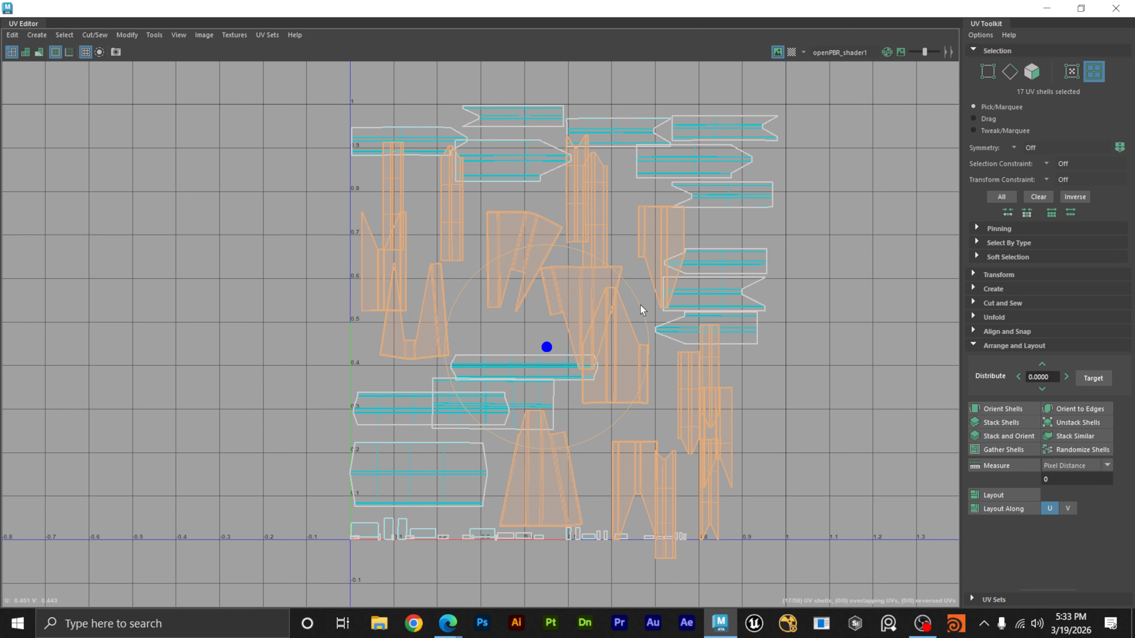
pyautogui.moveTo(639, 305); pyautogui.dragTo(641, 515)
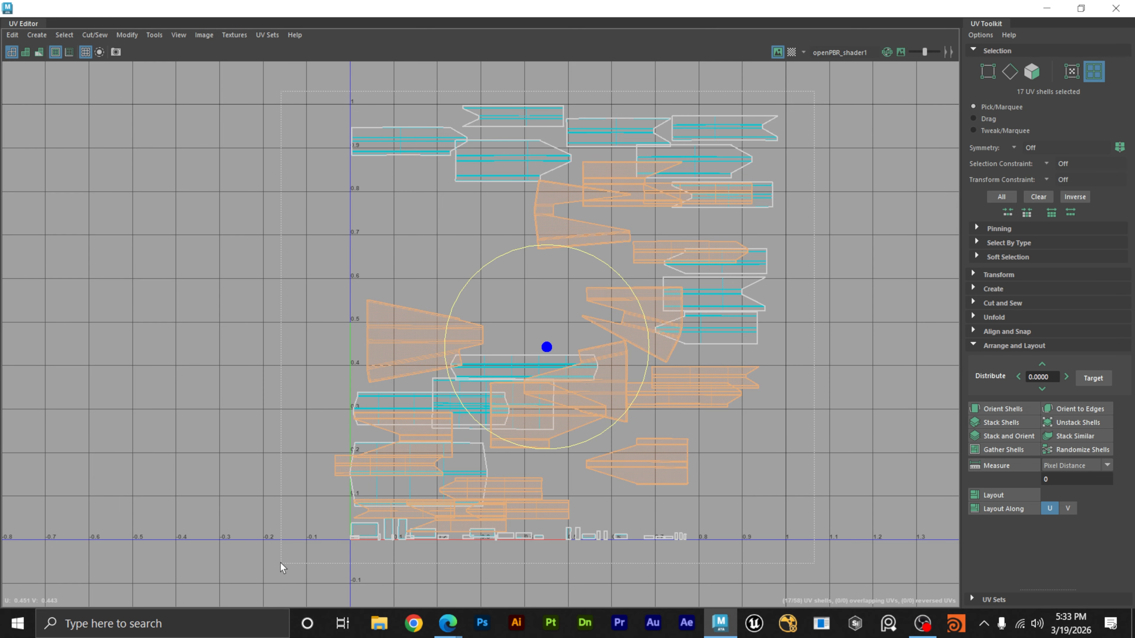
# Select all UV shells, lay them out within the 0–1 tile, and clear the selection.
pyautogui.moveTo(282, 568); pyautogui.dragTo(284, 568)
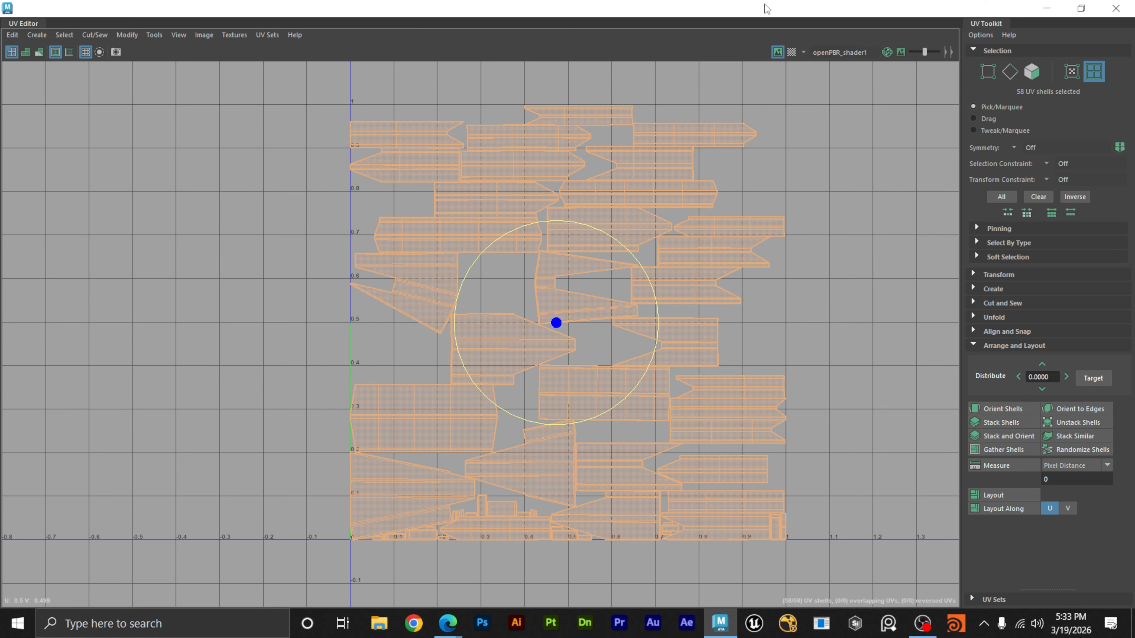
pyautogui.moveTo(767, 8); pyautogui.dragTo(869, 95)
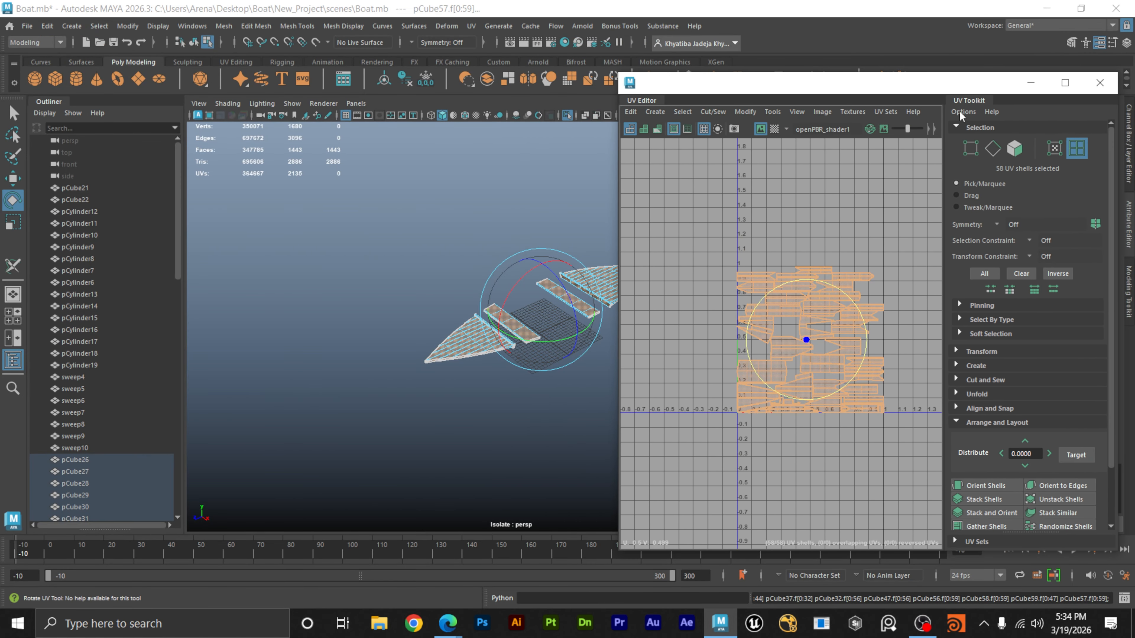
pyautogui.doubleClick(958, 82)
pyautogui.click(803, 308)
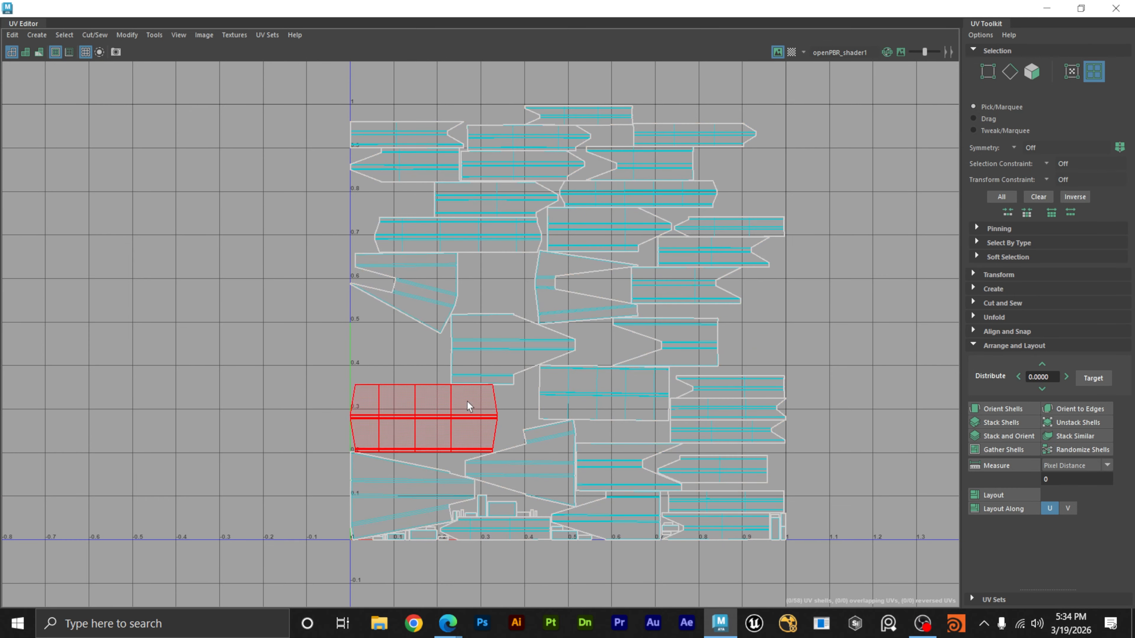
# Use the large shell at the tile's left edge as reference and set all other shells' texel density to 9.3204.
pyautogui.click(468, 401)
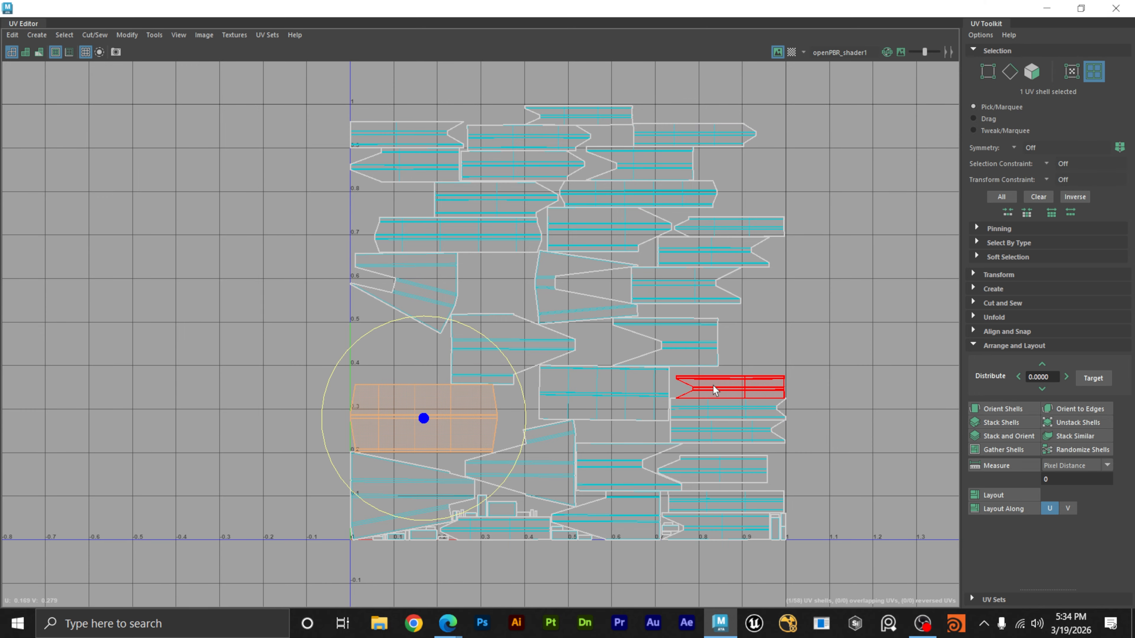
pyautogui.click(978, 276)
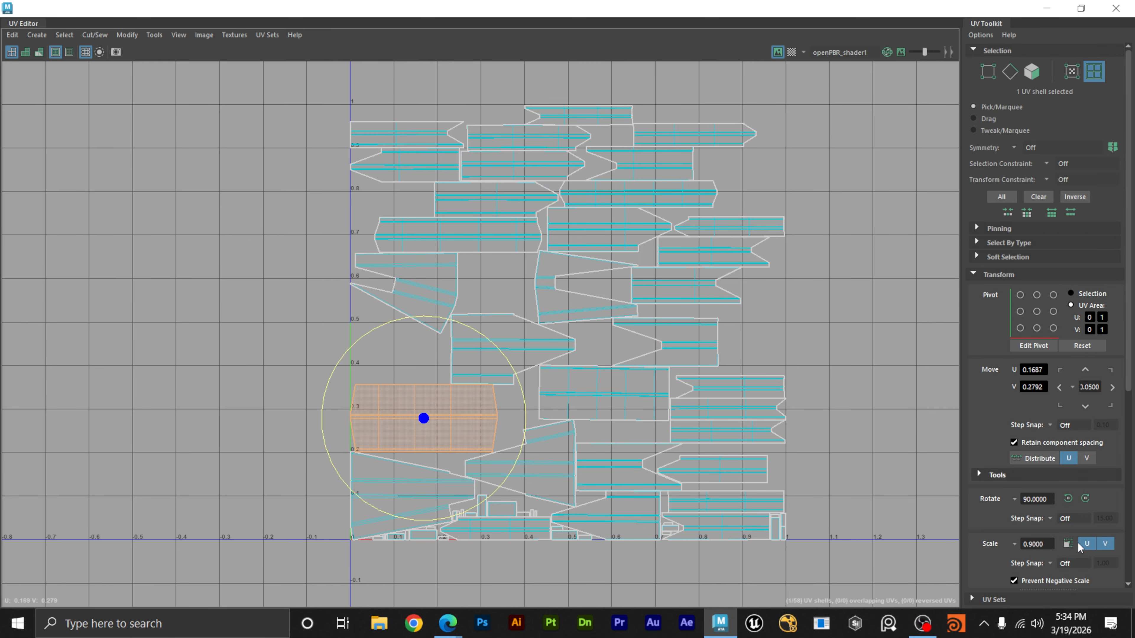
pyautogui.scroll(-4, 1045, 429)
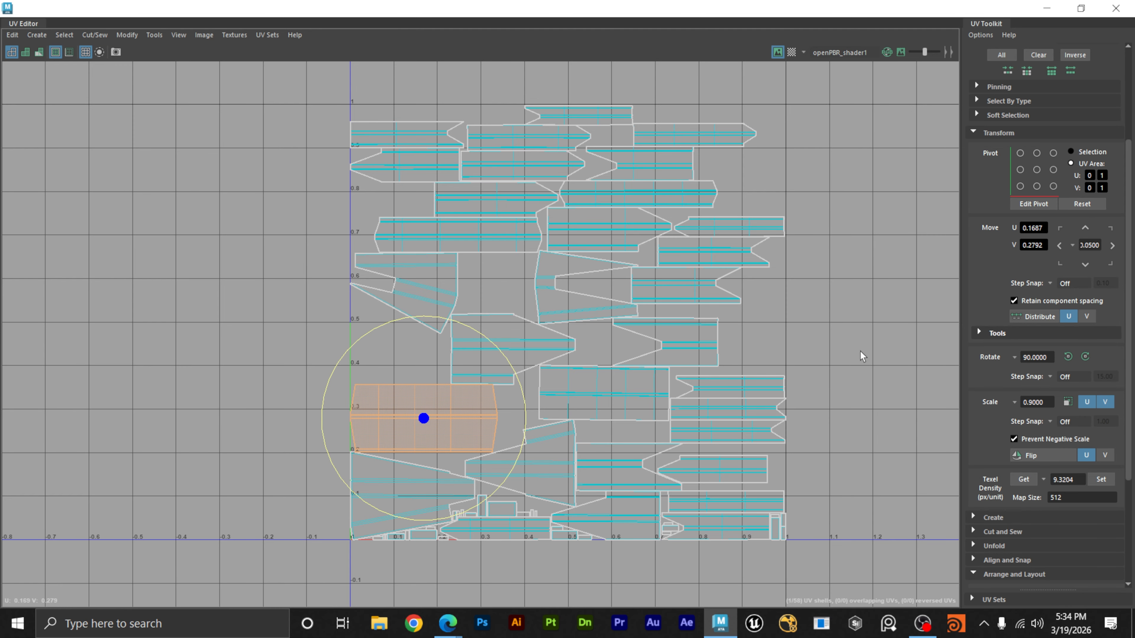
pyautogui.scroll(-2, 861, 355)
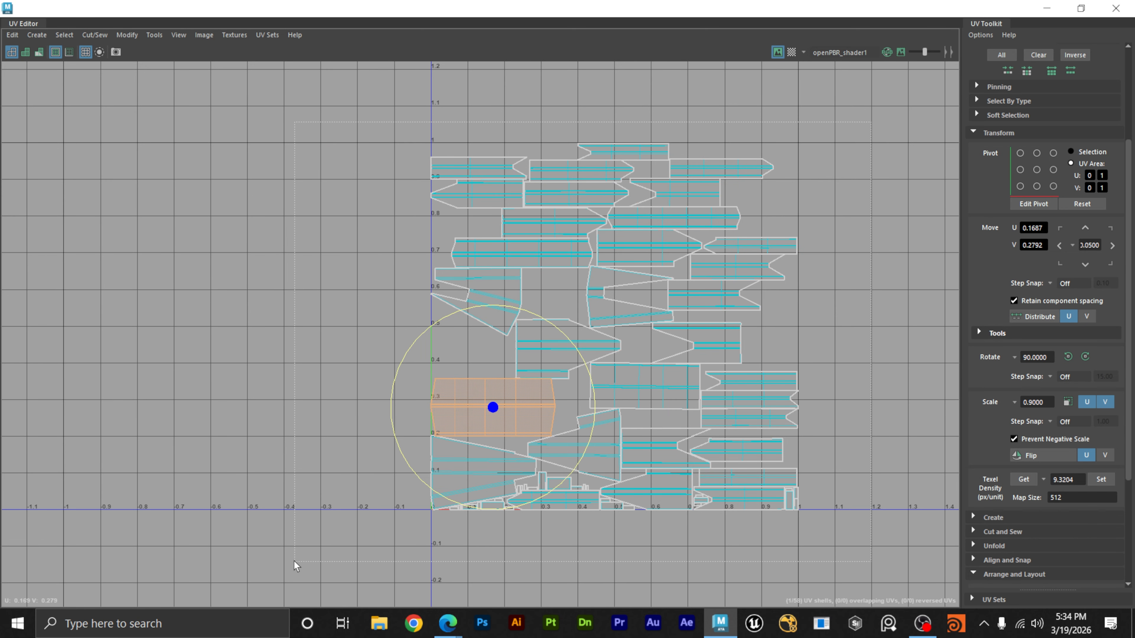
pyautogui.moveTo(294, 566); pyautogui.dragTo(294, 566)
pyautogui.keyDown('ctrl'); pyautogui.click(463, 405); pyautogui.keyUp('ctrl')
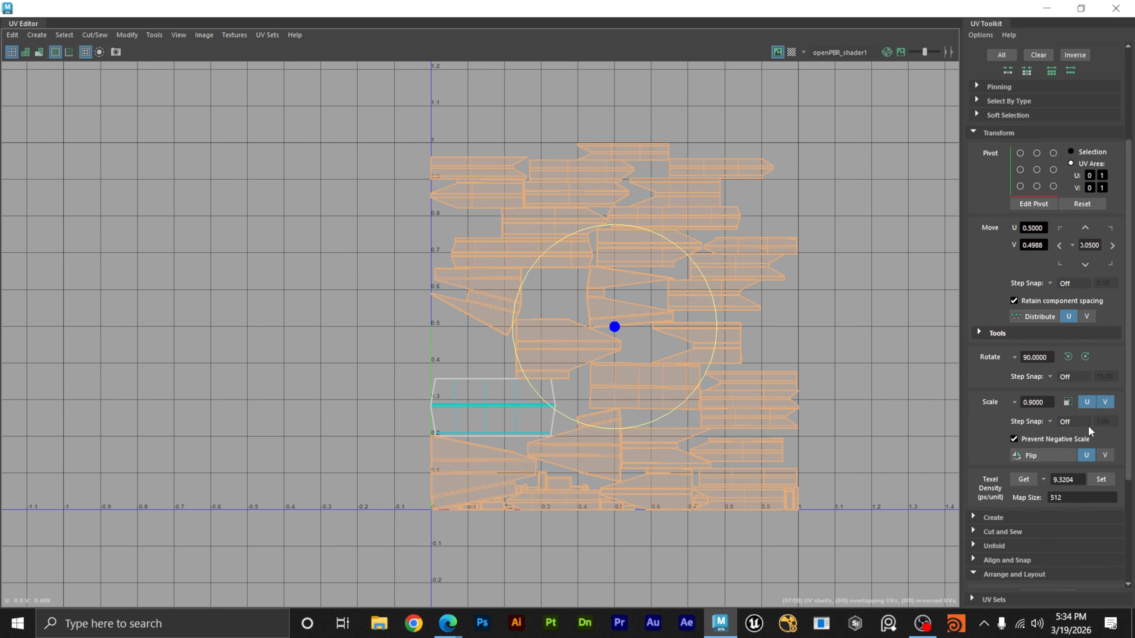
pyautogui.click(1102, 480)
pyautogui.click(807, 285)
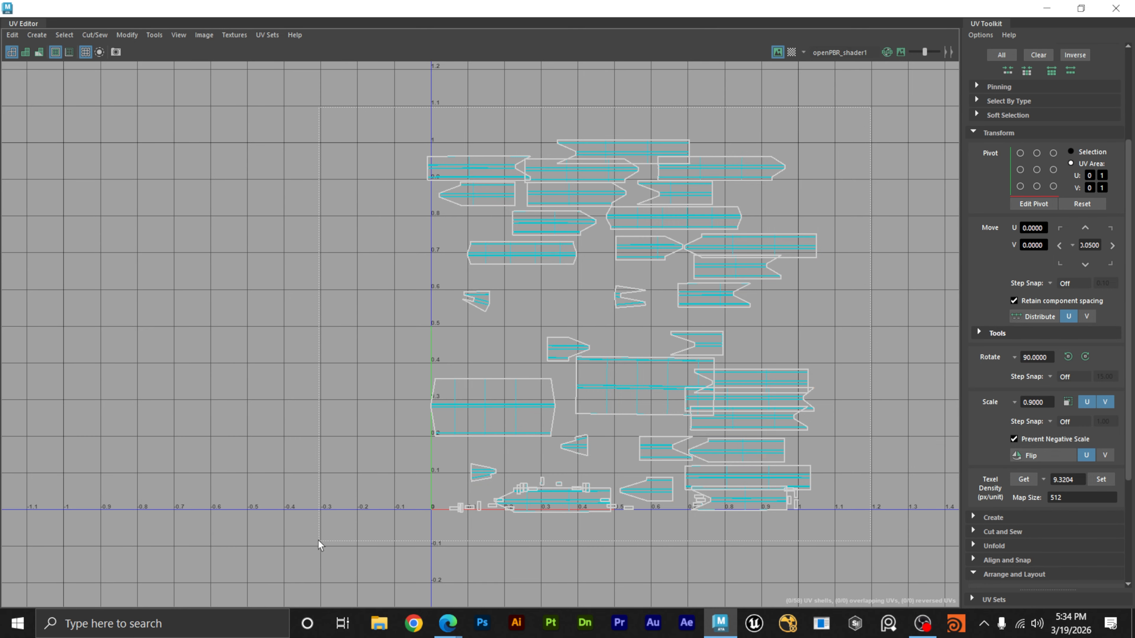
# Lay out all the resized UV shells again, scale the whole layout by 0.9, and clear the selection.
pyautogui.moveTo(319, 544); pyautogui.dragTo(319, 544)
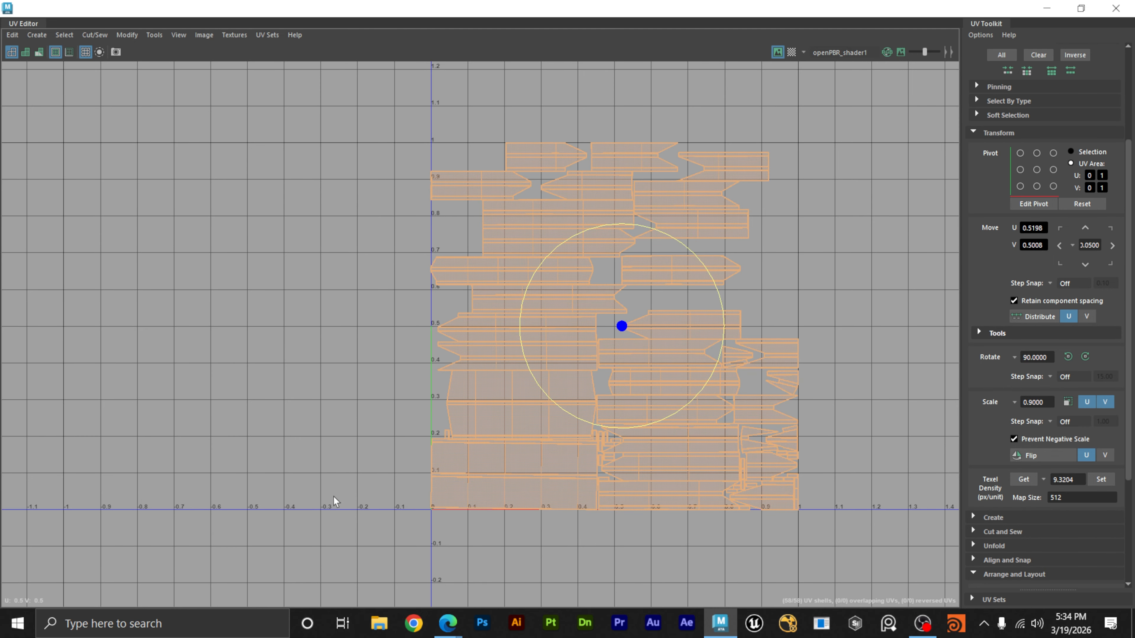
pyautogui.click(340, 396)
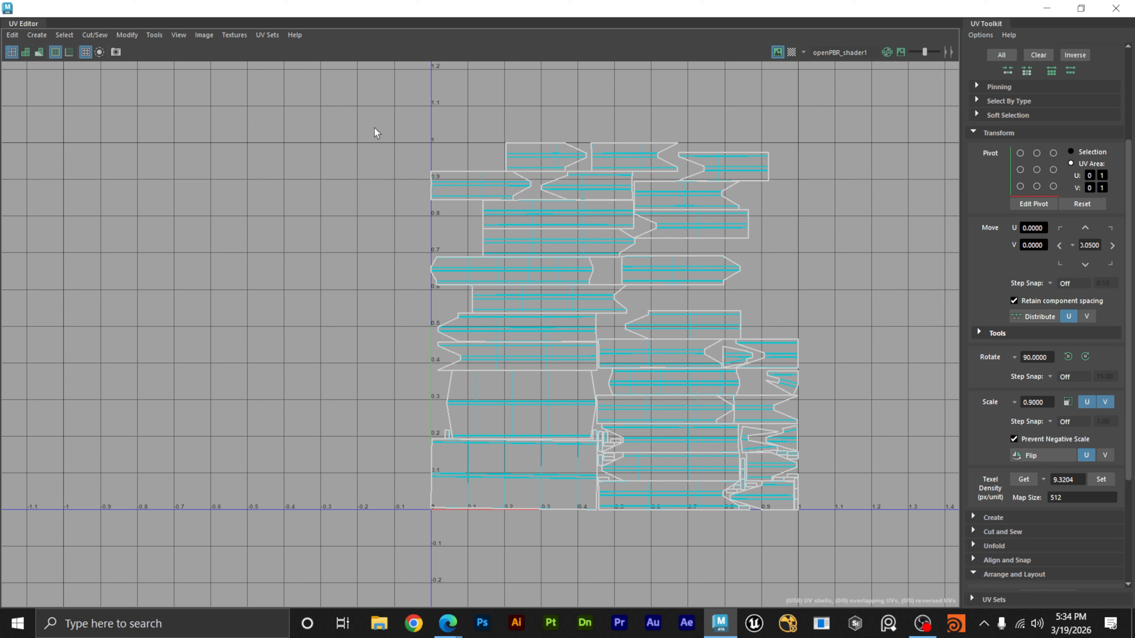
pyautogui.moveTo(840, 525); pyautogui.dragTo(849, 539)
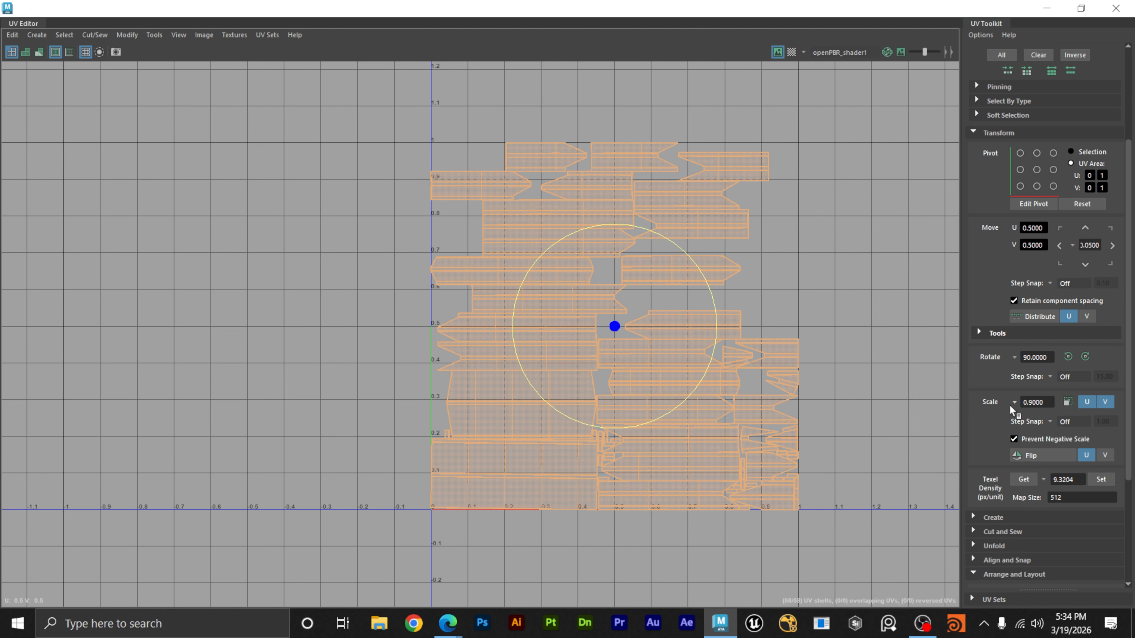
pyautogui.click(1070, 401)
pyautogui.click(843, 309)
pyautogui.scroll(-5, 805, 314)
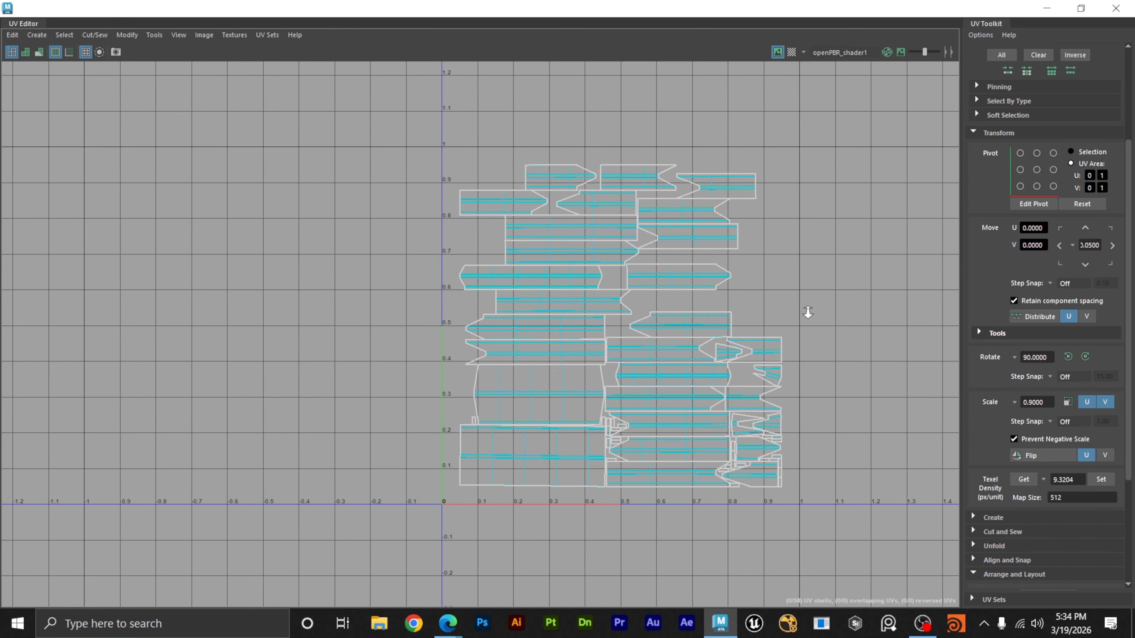
pyautogui.scroll(-2, 686, 289)
# Bring the 3D view back beside the UV Editor, select all shells of the isolated pieces, and turn off isolation.
pyautogui.moveTo(590, 8); pyautogui.dragTo(958, 253)
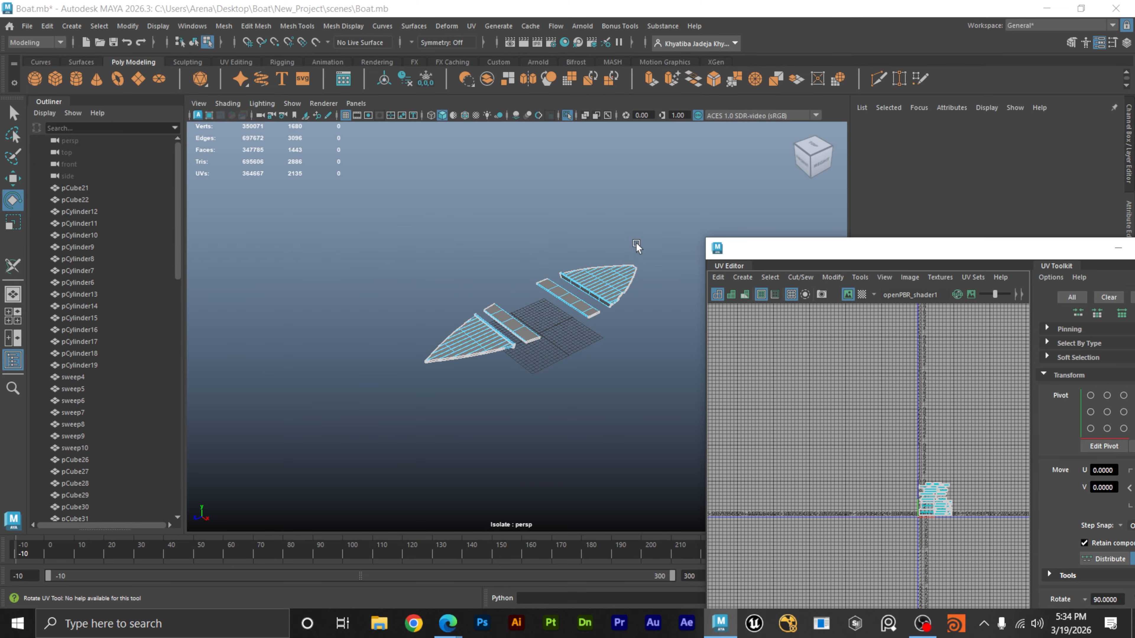
pyautogui.moveTo(899, 450); pyautogui.dragTo(847, 430, button='right')
pyautogui.moveTo(848, 415); pyautogui.dragTo(980, 549)
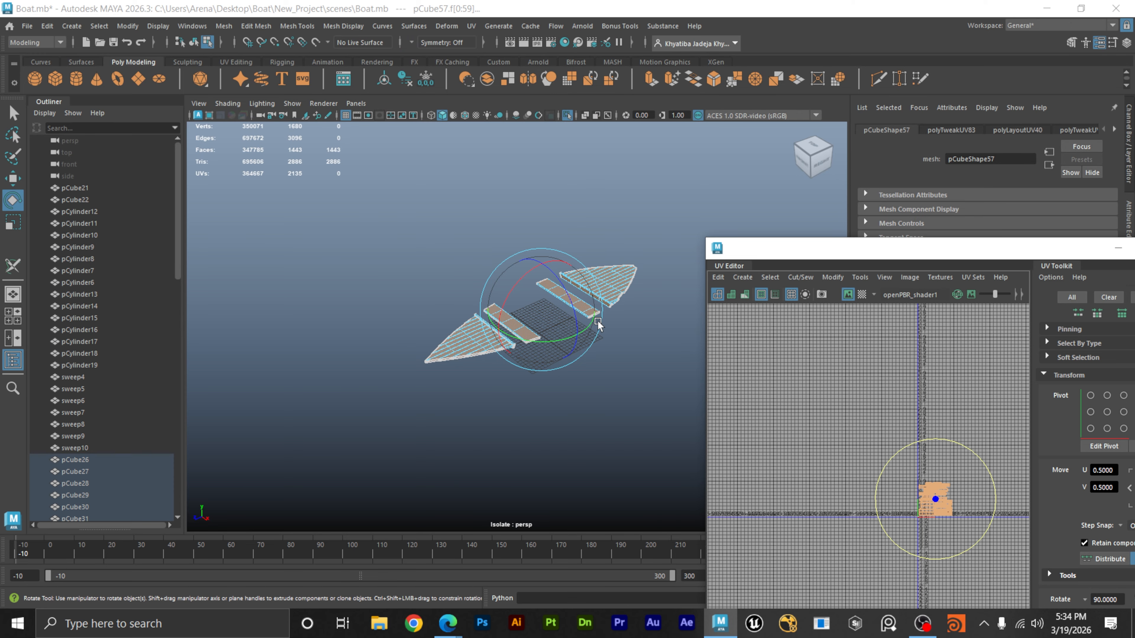
pyautogui.hotkey('ctrl', '1')
pyautogui.scroll(5, 650, 389)
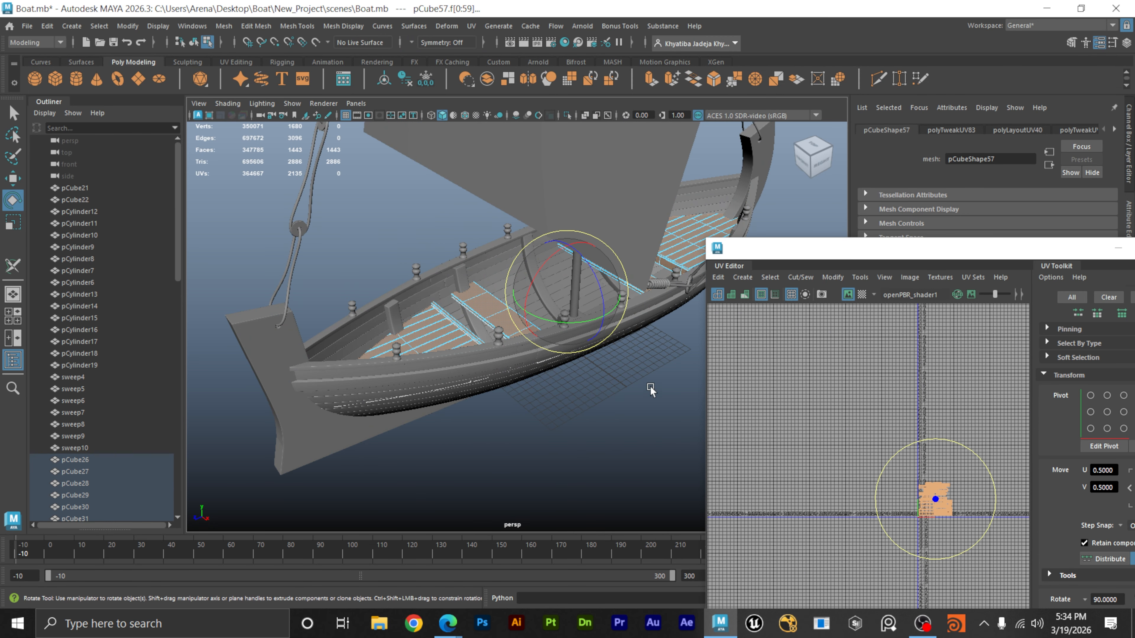
pyautogui.scroll(-5, 650, 389)
# Return to object mode, select all the boat's parts, and examine how their UV layouts occupy the neighbouring tiles.
pyautogui.moveTo(332, 449); pyautogui.dragTo(666, 163)
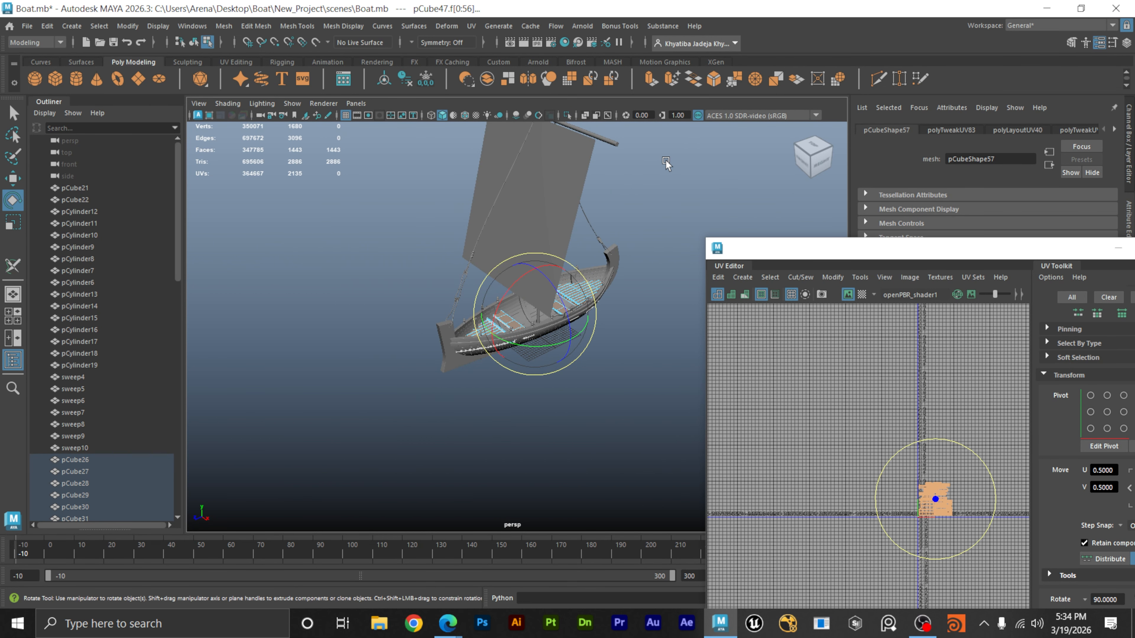
pyautogui.moveTo(456, 324); pyautogui.dragTo(516, 263, button='right')
pyautogui.moveTo(366, 460); pyautogui.dragTo(653, 203)
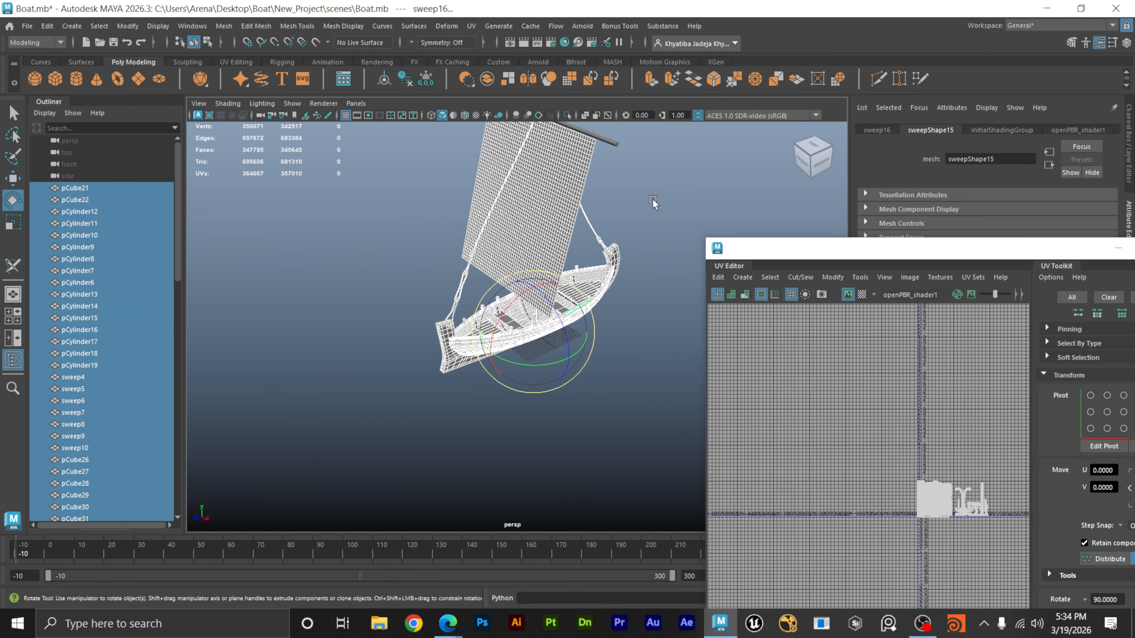
pyautogui.scroll(5, 957, 483)
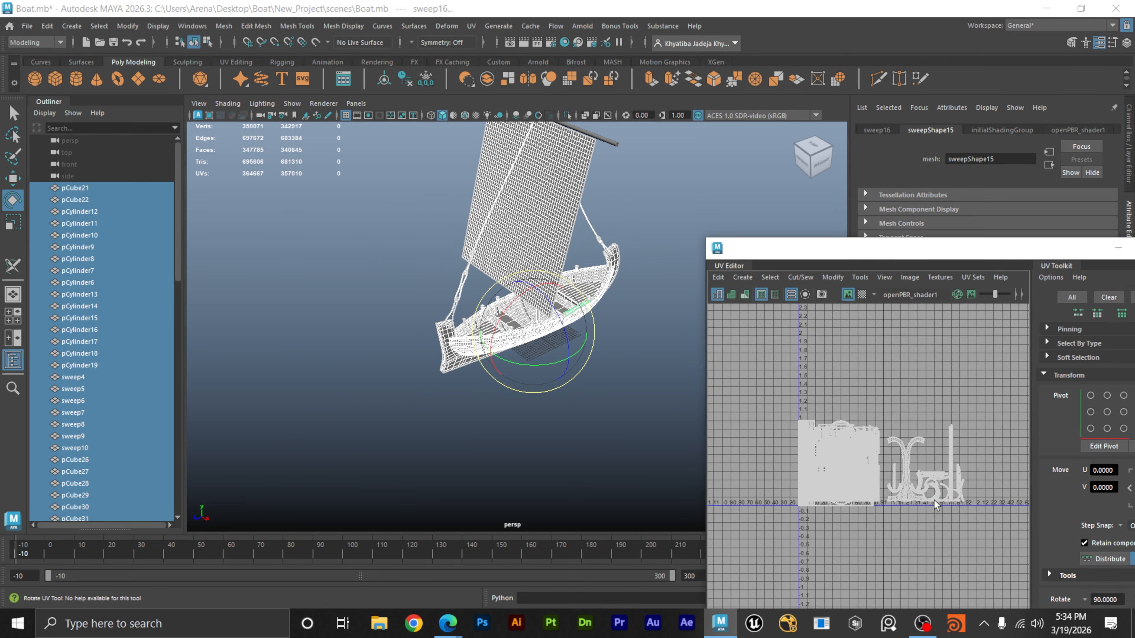
pyautogui.keyDown('alt'); pyautogui.moveTo(938, 511); pyautogui.dragTo(833, 486, button='middle'); pyautogui.keyUp('alt')
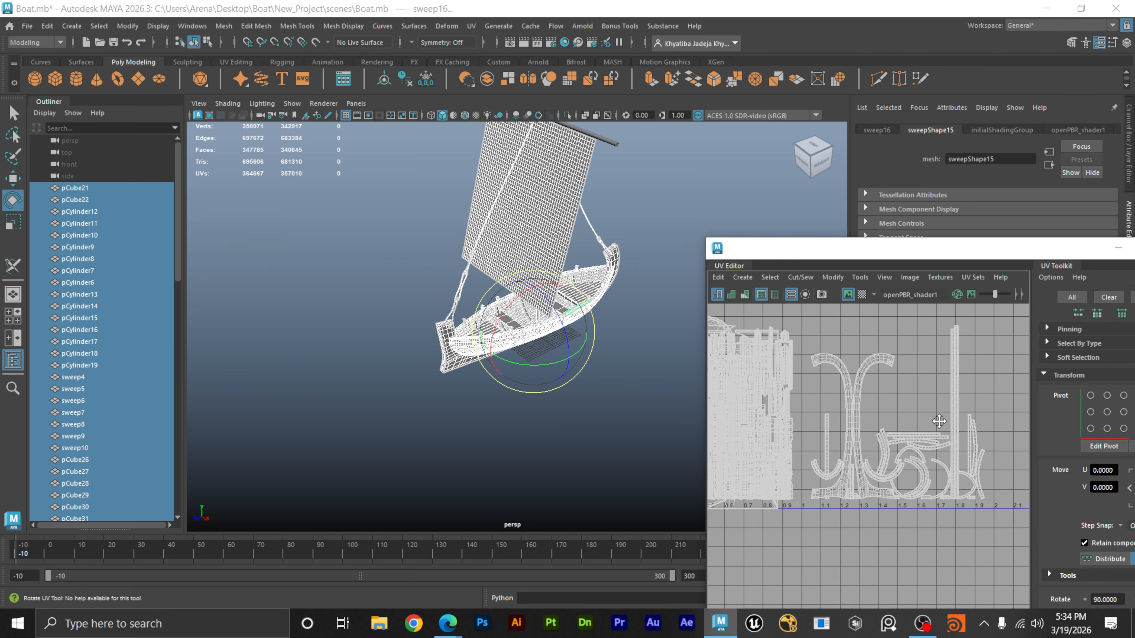
pyautogui.keyDown('alt'); pyautogui.moveTo(938, 421); pyautogui.dragTo(867, 426, button='middle'); pyautogui.keyUp('alt')
# Undo back to the deck pieces' selection, move their UV layout two tiles along U to about 2.5020, and deselect.
pyautogui.click(603, 421)
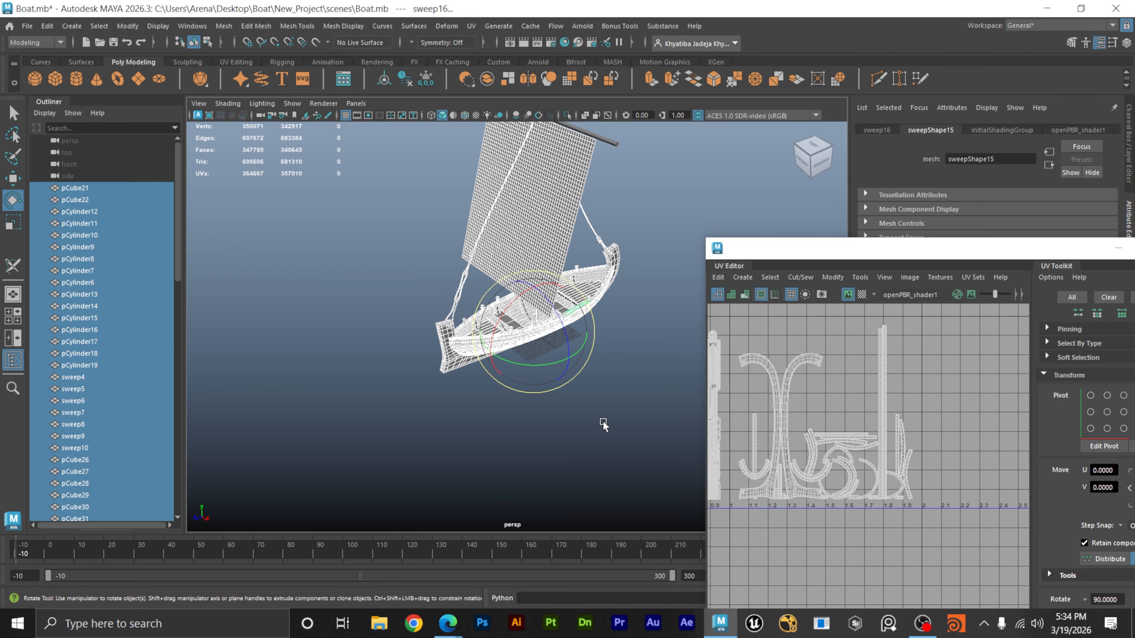
pyautogui.hotkey('ctrl', 'z')
pyautogui.hotkey('ctrl', 'z')
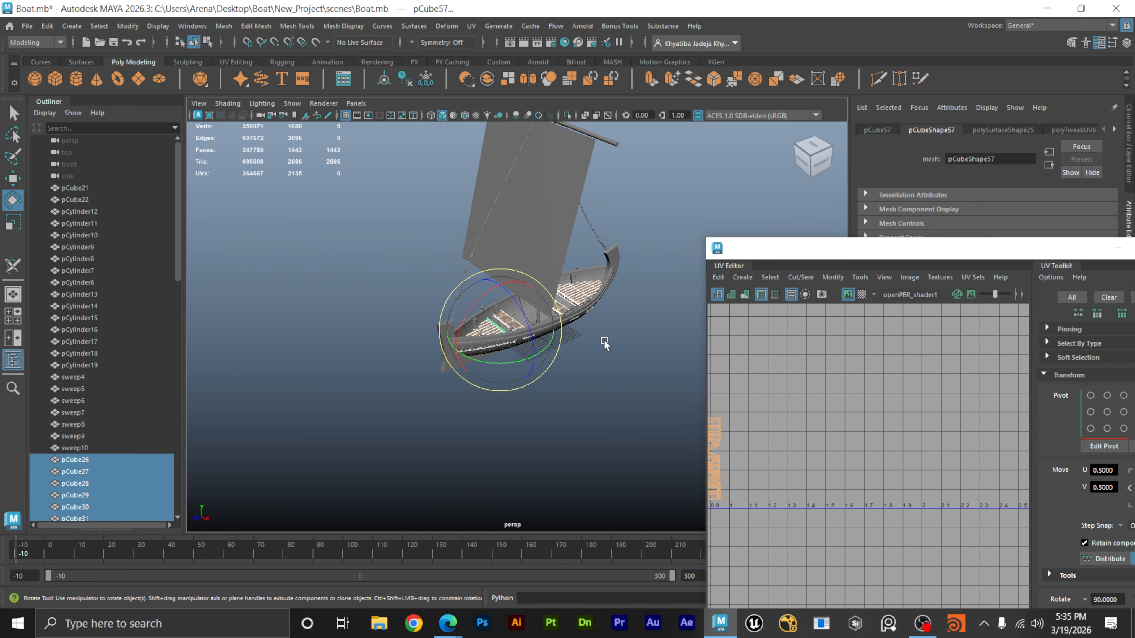
pyautogui.press('f')
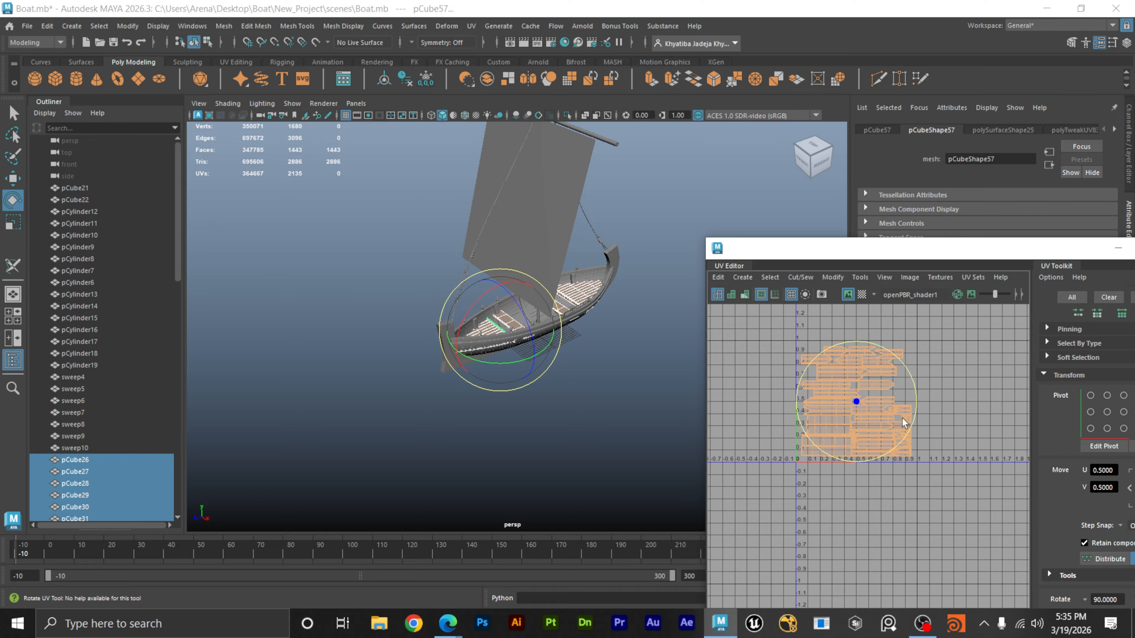
pyautogui.press('w')
pyautogui.keyDown('alt'); pyautogui.moveTo(913, 421); pyautogui.dragTo(850, 431, button='middle'); pyautogui.keyUp('alt')
pyautogui.moveTo(837, 407); pyautogui.dragTo(1077, 404)
pyautogui.keyDown('alt'); pyautogui.moveTo(1078, 404); pyautogui.dragTo(924, 430, button='middle'); pyautogui.keyUp('alt')
pyautogui.scroll(1, 923, 430)
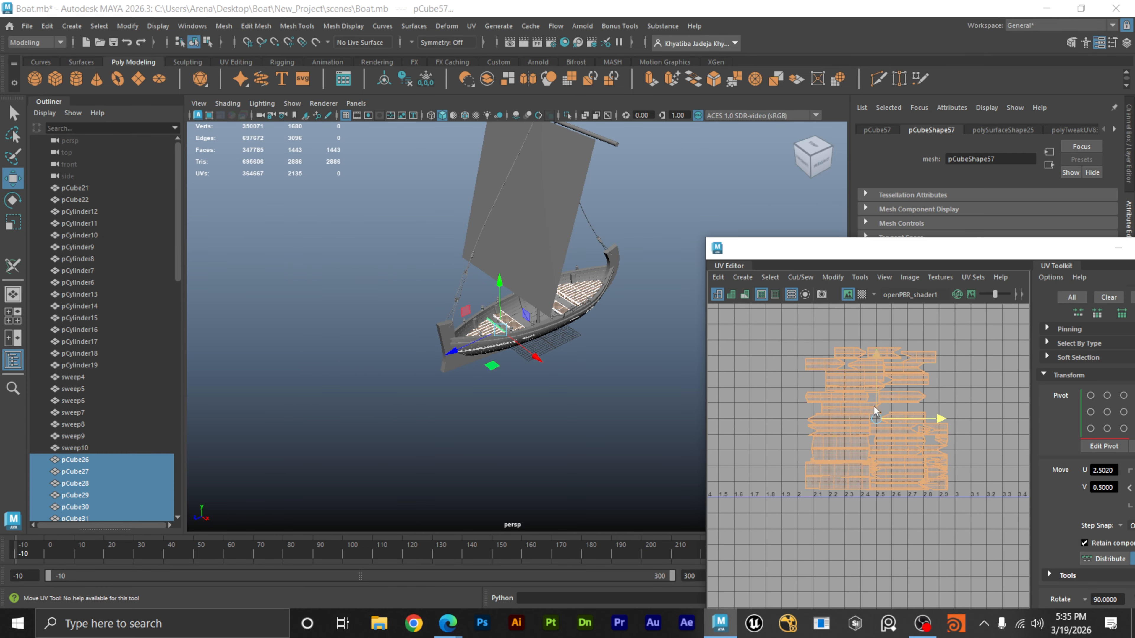
pyautogui.click(586, 401)
pyautogui.moveTo(600, 321); pyautogui.dragTo(614, 318, button='right')
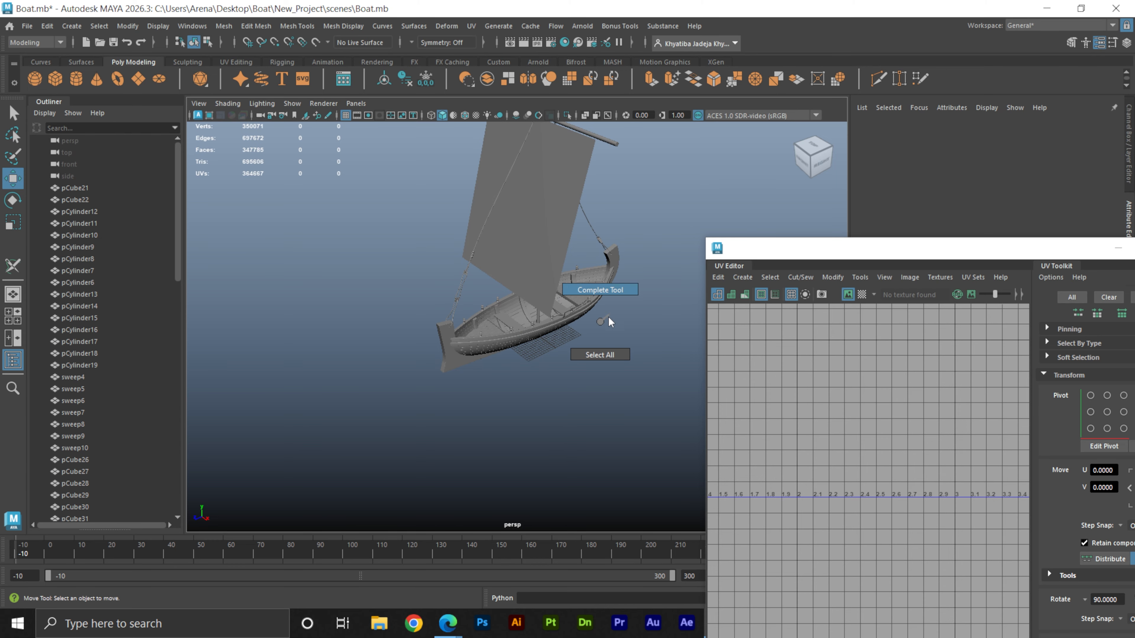
# Select the sail's yard together with the mast and the support block at the mast's foot.
pyautogui.keyDown('alt'); pyautogui.moveTo(592, 324); pyautogui.dragTo(553, 279); pyautogui.keyUp('alt')
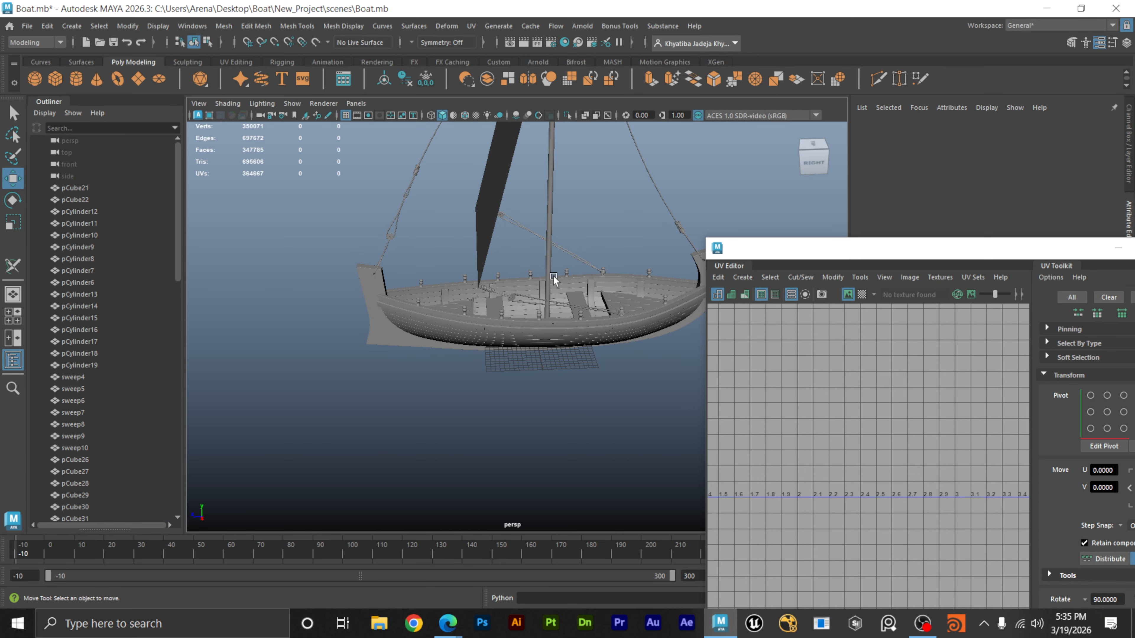
pyautogui.scroll(10, 569, 270)
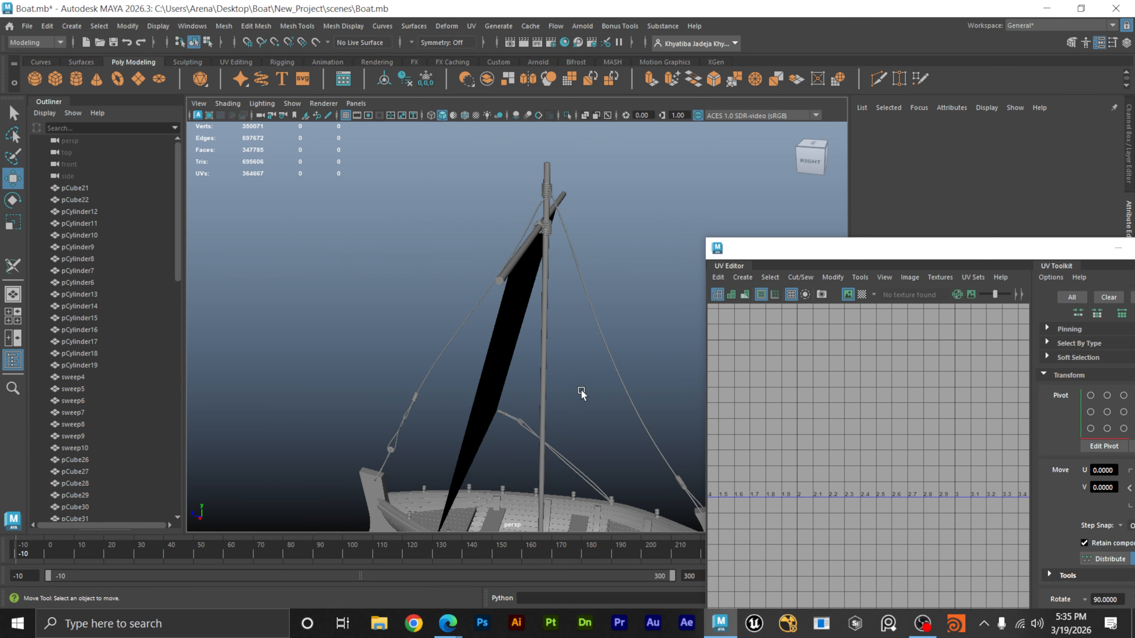
pyautogui.click(485, 242)
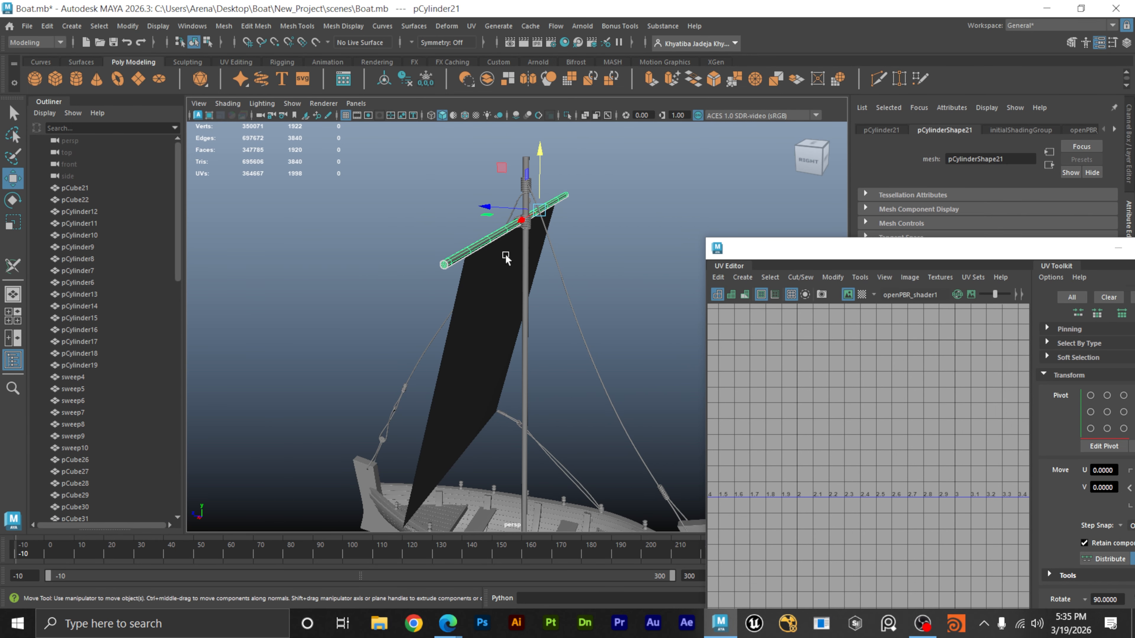
pyautogui.keyDown('shift'); pyautogui.click(524, 280); pyautogui.keyUp('shift')
pyautogui.scroll(3, 583, 382)
pyautogui.keyDown('alt'); pyautogui.moveTo(582, 496); pyautogui.dragTo(619, 321, button='middle'); pyautogui.keyUp('alt')
pyautogui.scroll(4, 618, 322)
pyautogui.keyDown('alt'); pyautogui.moveTo(618, 322); pyautogui.dragTo(609, 407); pyautogui.keyUp('alt')
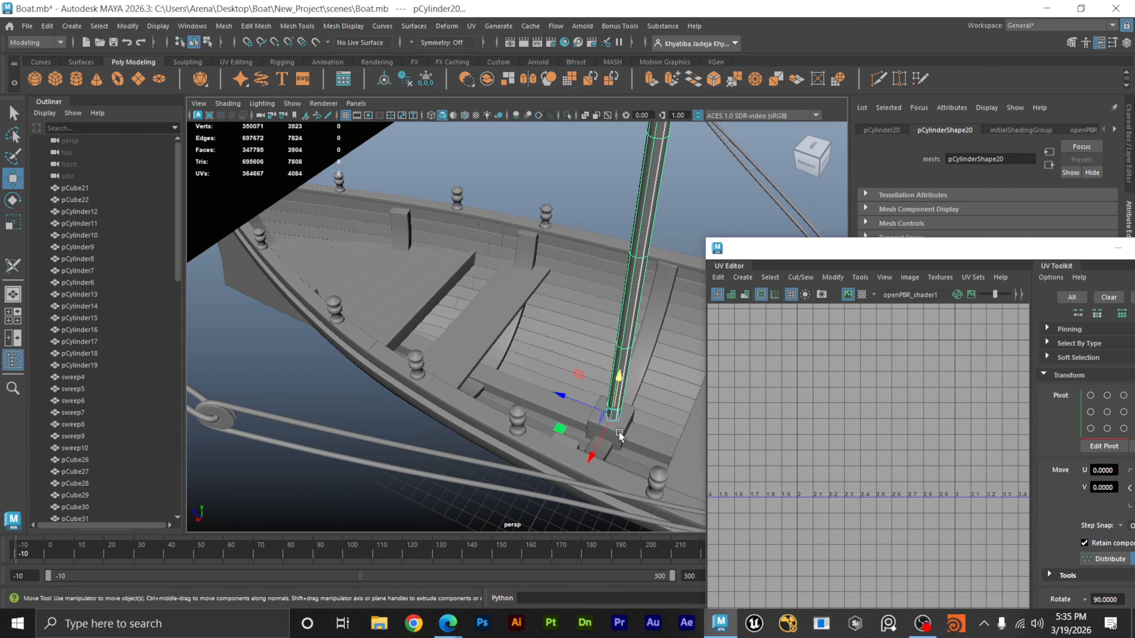
pyautogui.click(628, 418)
pyautogui.scroll(-5, 594, 442)
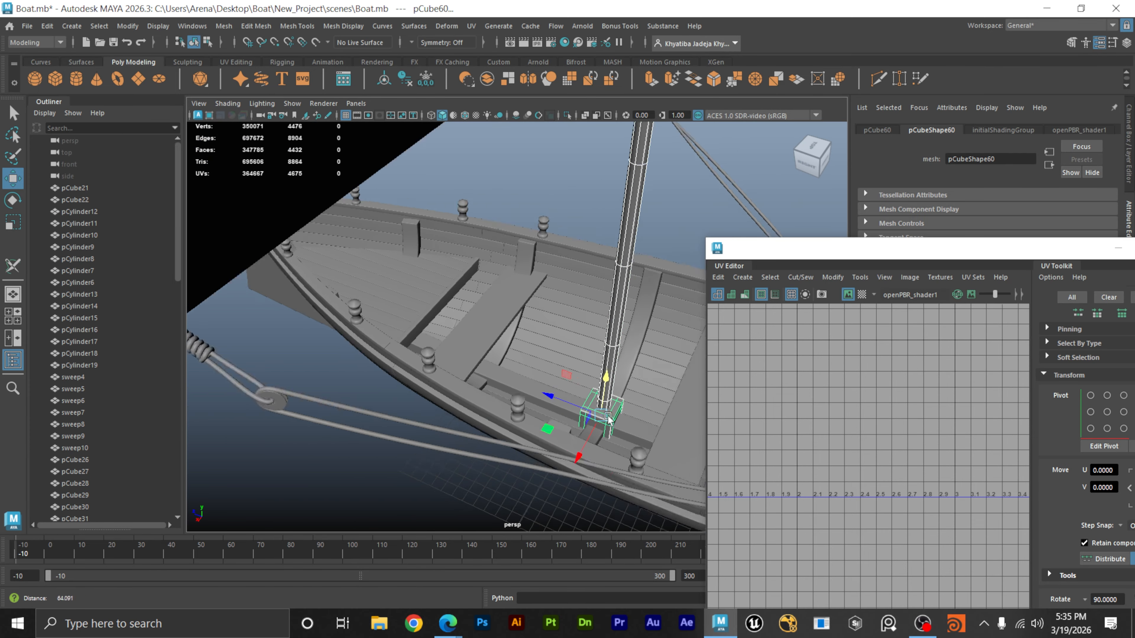
# Add the seven turned posts along one side rail of the boat to the selection.
pyautogui.keyDown('alt'); pyautogui.moveTo(355, 445); pyautogui.dragTo(518, 421); pyautogui.keyUp('alt')
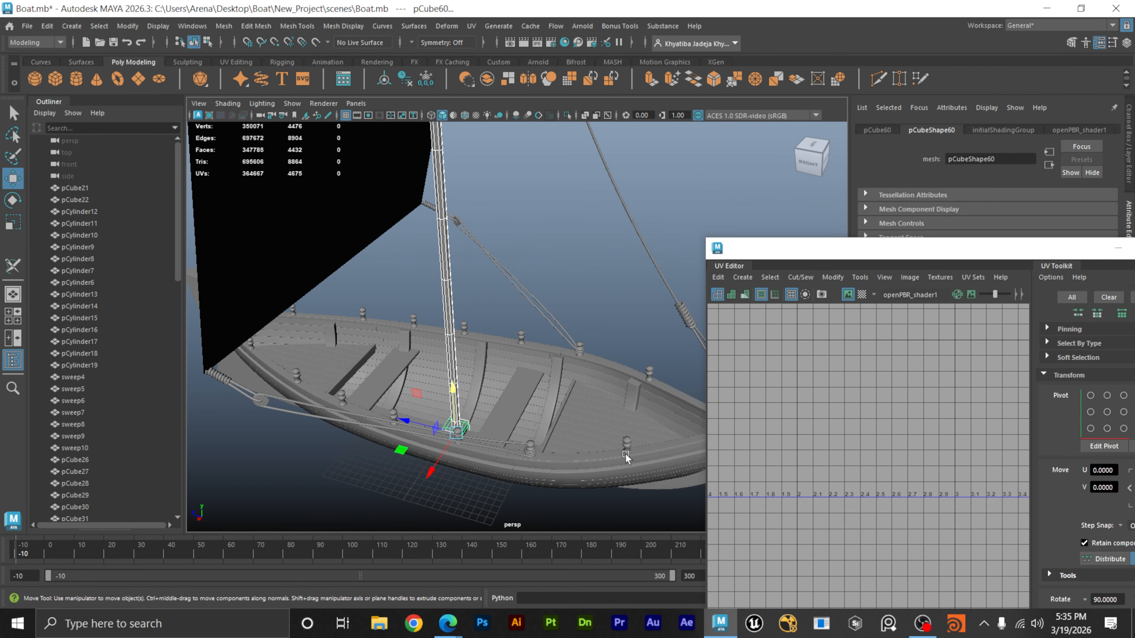
pyautogui.press('space')
pyautogui.press('space')
pyautogui.scroll(5, 613, 399)
pyautogui.click(582, 355)
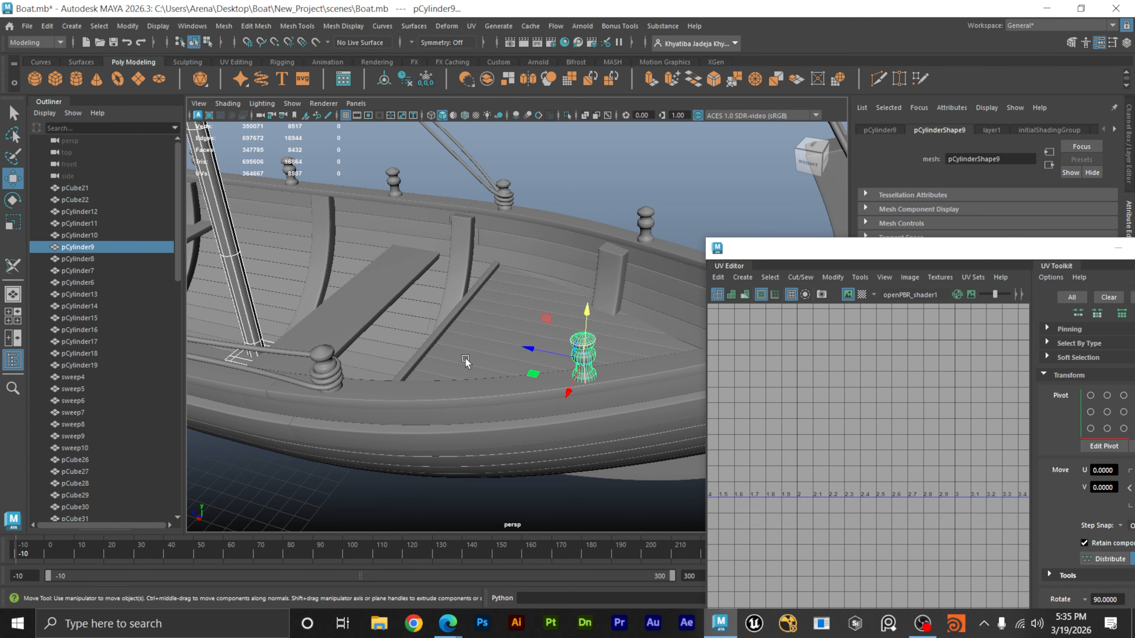
pyautogui.keyDown('shift'); pyautogui.click(324, 361); pyautogui.keyUp('shift')
pyautogui.keyDown('alt'); pyautogui.moveTo(264, 380); pyautogui.dragTo(600, 368); pyautogui.keyUp('alt')
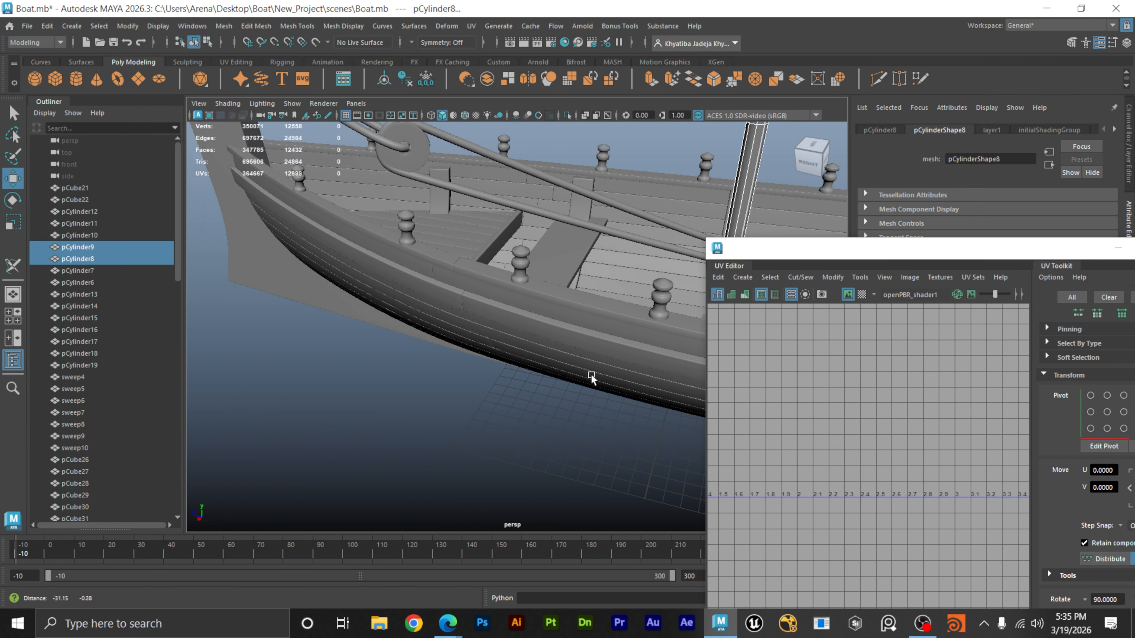
pyautogui.keyDown('shift'); pyautogui.click(651, 295); pyautogui.keyUp('shift')
pyautogui.keyDown('shift'); pyautogui.click(526, 266); pyautogui.keyUp('shift')
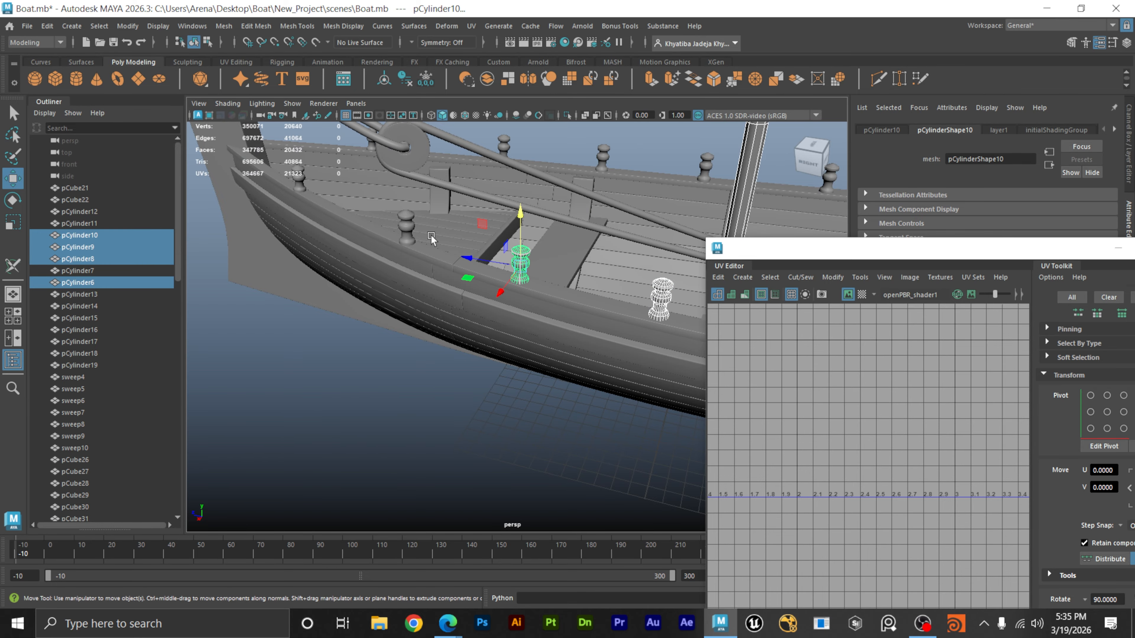
pyautogui.keyDown('shift'); pyautogui.click(416, 233); pyautogui.keyUp('shift')
pyautogui.keyDown('shift'); pyautogui.click(305, 182); pyautogui.keyUp('shift')
pyautogui.keyDown('alt'); pyautogui.moveTo(431, 206); pyautogui.dragTo(396, 226); pyautogui.keyUp('alt')
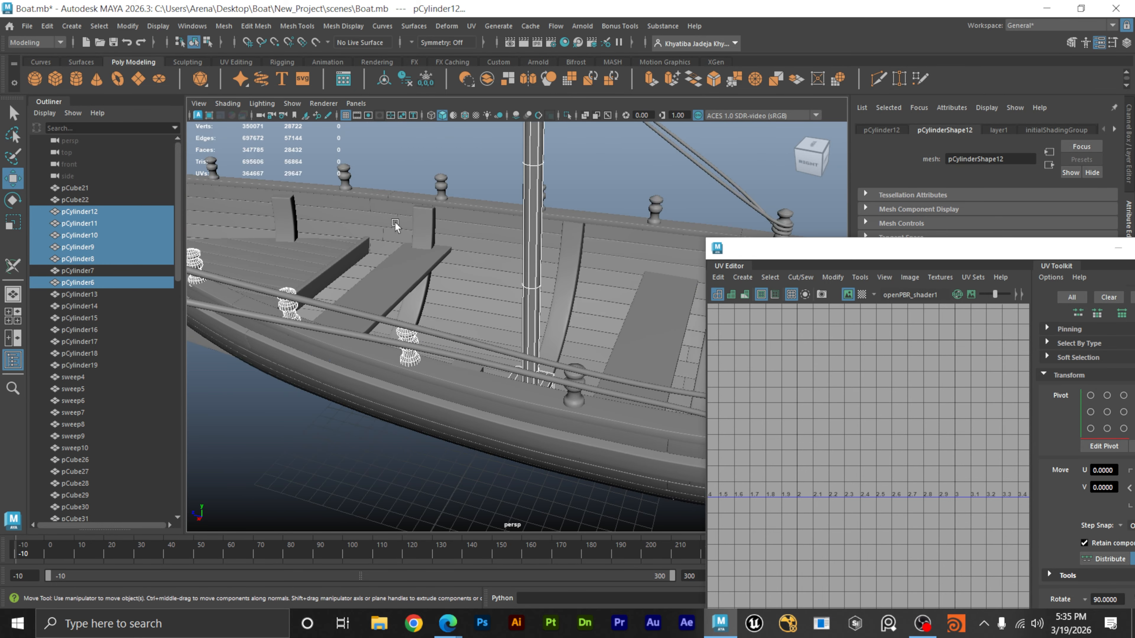
pyautogui.keyDown('shift'); pyautogui.click(574, 395); pyautogui.keyUp('shift')
# Add the seven turned posts along the opposite side rail to the selection.
pyautogui.keyDown('alt'); pyautogui.moveTo(630, 399); pyautogui.dragTo(455, 315); pyautogui.keyUp('alt')
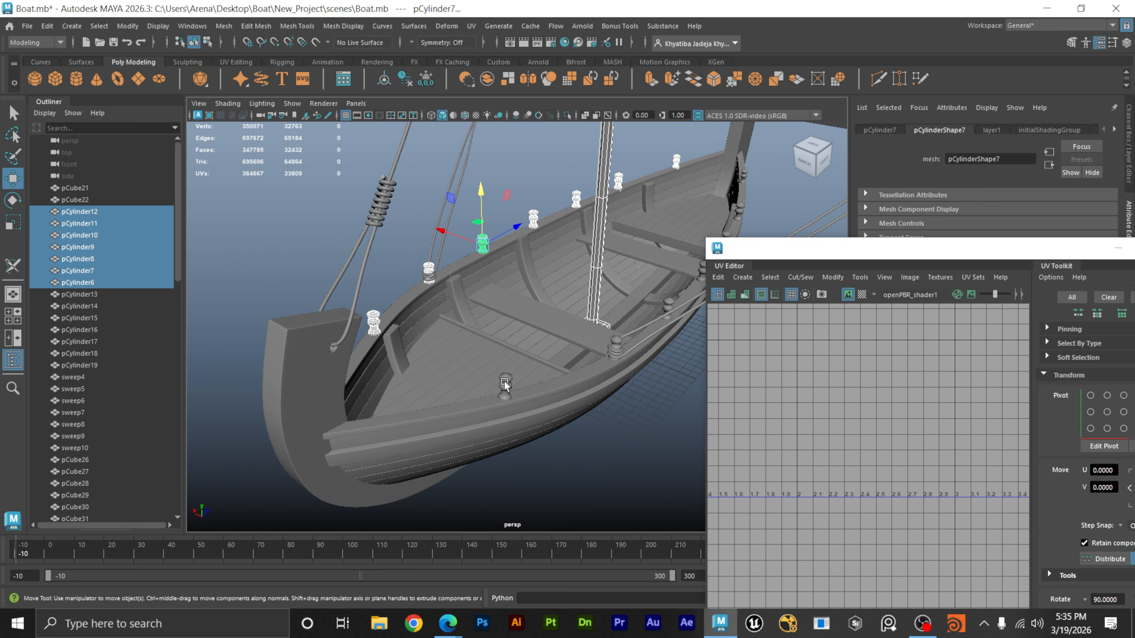
pyautogui.keyDown('shift'); pyautogui.click(504, 381); pyautogui.keyUp('shift')
pyautogui.keyDown('shift'); pyautogui.click(617, 342); pyautogui.keyUp('shift')
pyautogui.keyDown('alt'); pyautogui.moveTo(617, 341); pyautogui.dragTo(520, 361); pyautogui.keyUp('alt')
pyautogui.keyDown('shift'); pyautogui.click(508, 315); pyautogui.keyUp('shift')
pyautogui.keyDown('shift'); pyautogui.click(613, 317); pyautogui.keyUp('shift')
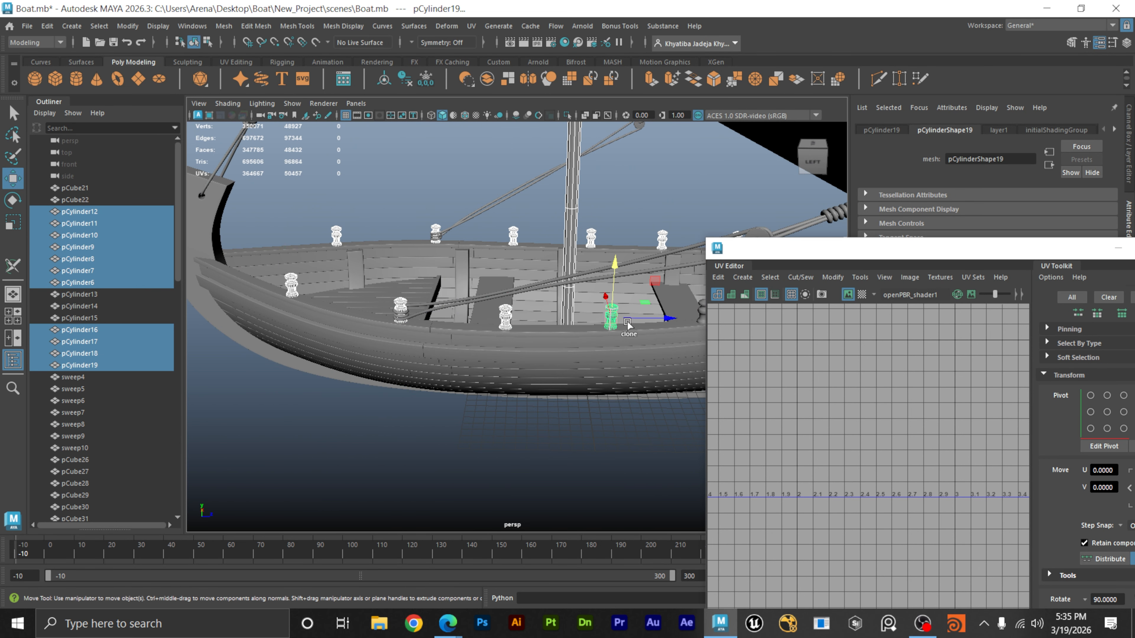
pyautogui.keyDown('alt'); pyautogui.moveTo(627, 325); pyautogui.dragTo(484, 352); pyautogui.keyUp('alt')
pyautogui.keyDown('shift'); pyautogui.click(490, 338); pyautogui.keyUp('shift')
pyautogui.keyDown('shift'); pyautogui.click(585, 327); pyautogui.keyUp('shift')
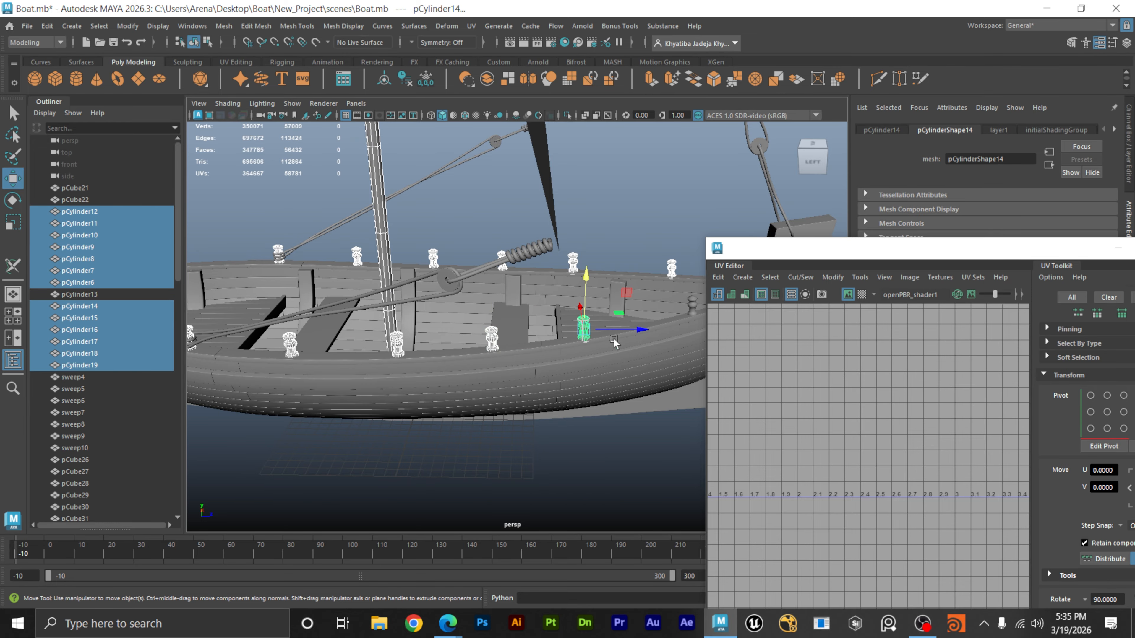
pyautogui.keyDown('alt'); pyautogui.moveTo(615, 341); pyautogui.dragTo(570, 292); pyautogui.keyUp('alt')
pyautogui.keyDown('shift'); pyautogui.click(545, 328); pyautogui.keyUp('shift')
# Extend the selection with the pulleys on the sail-side rigging ropes and the one near the masthead.
pyautogui.scroll(10, 570, 292)
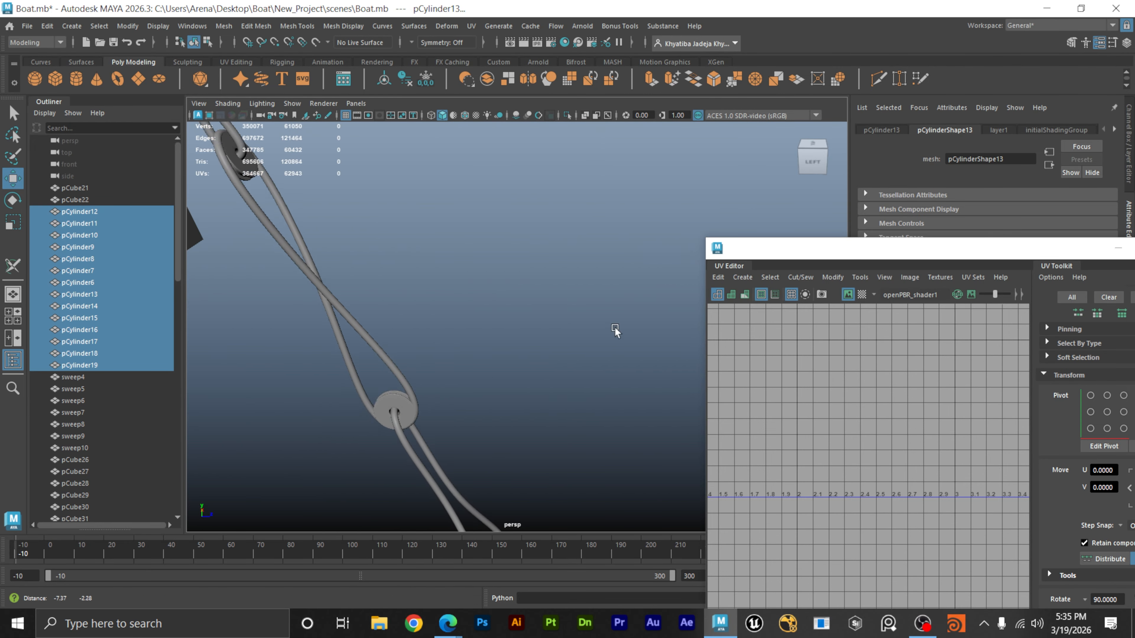
pyautogui.keyDown('alt'); pyautogui.moveTo(614, 327); pyautogui.dragTo(448, 392); pyautogui.keyUp('alt')
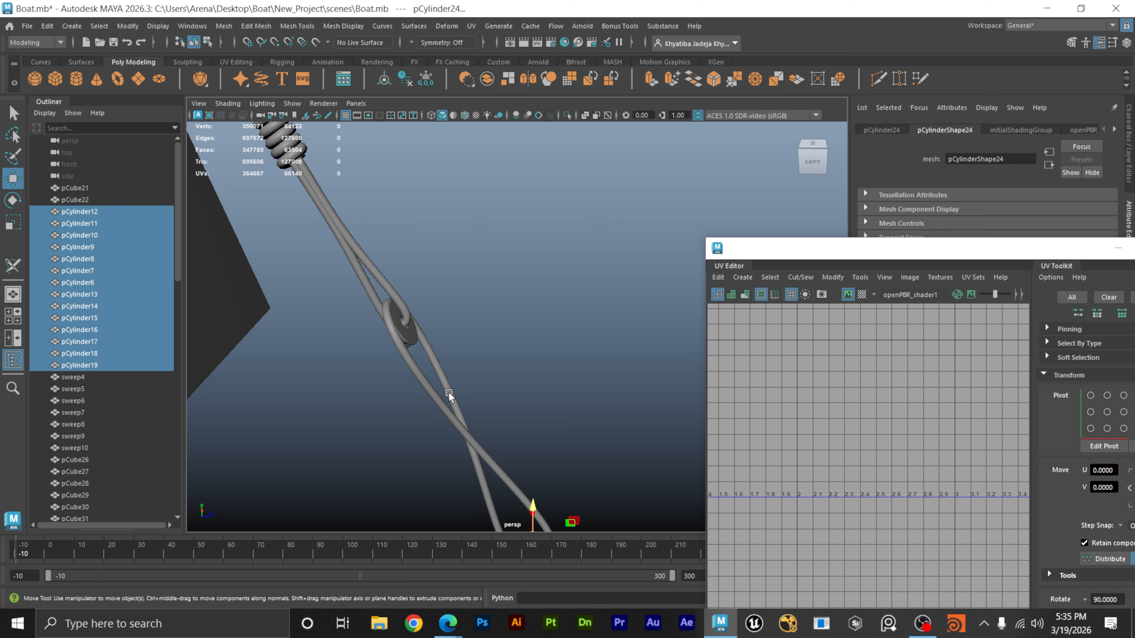
pyautogui.keyDown('shift'); pyautogui.click(410, 335); pyautogui.keyUp('shift')
pyautogui.scroll(-8, 467, 263)
pyautogui.keyDown('alt'); pyautogui.moveTo(364, 290); pyautogui.dragTo(459, 470, button='middle'); pyautogui.keyUp('alt')
pyautogui.scroll(5, 460, 470)
pyautogui.keyDown('shift'); pyautogui.click(368, 408); pyautogui.keyUp('shift')
pyautogui.scroll(-5, 505, 407)
pyautogui.keyDown('alt'); pyautogui.moveTo(506, 407); pyautogui.dragTo(540, 232, button='middle'); pyautogui.keyUp('alt')
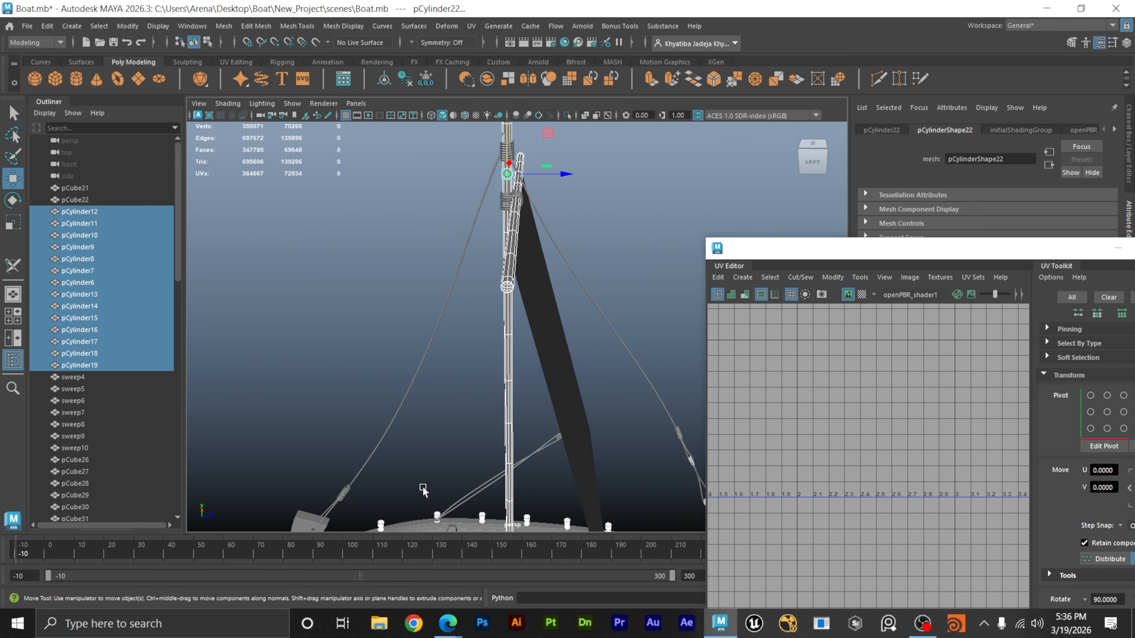
# Add the pulley on the rope near the end of the hull to the selection.
pyautogui.keyDown('alt'); pyautogui.moveTo(422, 490); pyautogui.dragTo(514, 487); pyautogui.keyUp('alt')
pyautogui.scroll(4, 515, 365)
pyautogui.keyDown('alt'); pyautogui.moveTo(514, 487); pyautogui.dragTo(378, 379, button='middle'); pyautogui.keyUp('alt')
pyautogui.keyDown('shift'); pyautogui.click(516, 364); pyautogui.keyUp('shift')
pyautogui.scroll(-5, 520, 363)
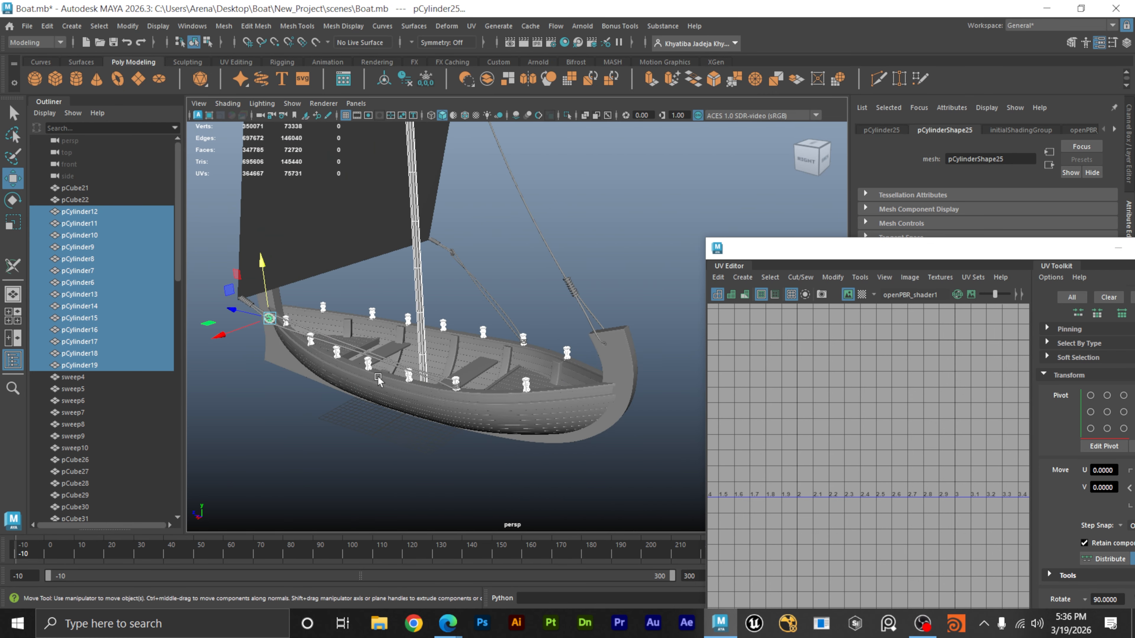
# Add the remaining pulley below the rope coil at the sail's corner, and isolate the selected parts.
pyautogui.keyDown('alt'); pyautogui.moveTo(377, 380); pyautogui.dragTo(456, 380); pyautogui.keyUp('alt')
pyautogui.keyDown('alt'); pyautogui.moveTo(351, 268); pyautogui.dragTo(327, 411, button='middle'); pyautogui.keyUp('alt')
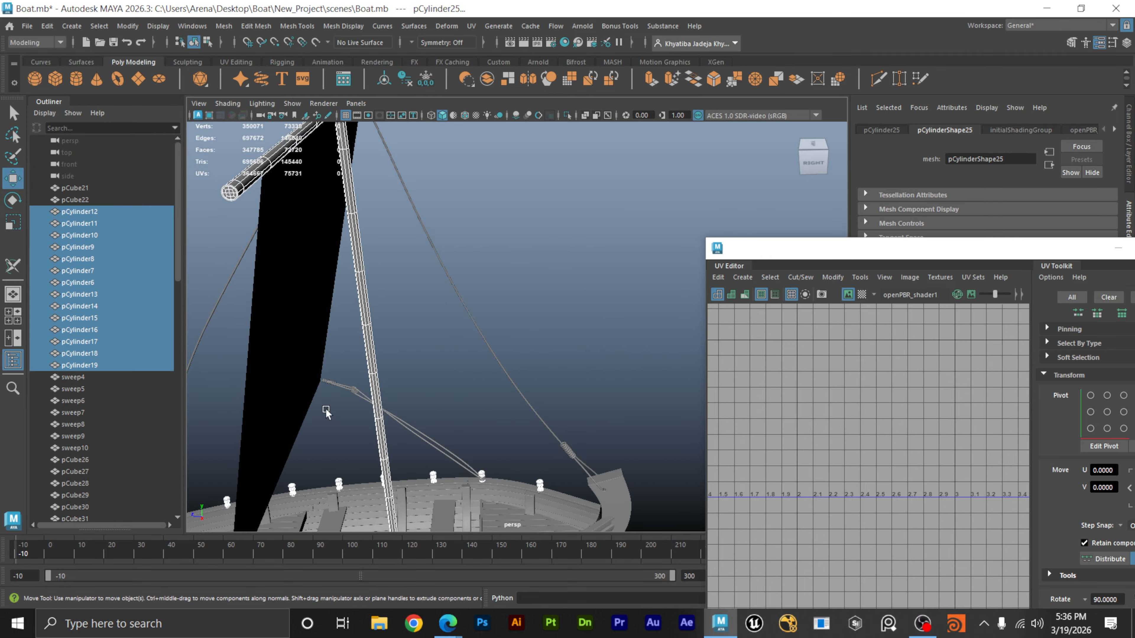
pyautogui.keyDown('alt'); pyautogui.moveTo(326, 410); pyautogui.dragTo(604, 438, button='right'); pyautogui.keyUp('alt')
pyautogui.keyDown('alt'); pyautogui.moveTo(604, 438); pyautogui.dragTo(873, 260, button='middle'); pyautogui.keyUp('alt')
pyautogui.keyDown('alt'); pyautogui.moveTo(558, 349); pyautogui.dragTo(328, 391, button='right'); pyautogui.keyUp('alt')
pyautogui.keyDown('alt'); pyautogui.moveTo(329, 391); pyautogui.dragTo(312, 370); pyautogui.keyUp('alt')
pyautogui.keyDown('alt'); pyautogui.moveTo(311, 370); pyautogui.dragTo(357, 408, button='right'); pyautogui.keyUp('alt')
pyautogui.keyDown('alt'); pyautogui.moveTo(357, 408); pyautogui.dragTo(520, 409, button='middle'); pyautogui.keyUp('alt')
pyautogui.keyDown('alt'); pyautogui.moveTo(291, 341); pyautogui.dragTo(330, 349, button='right'); pyautogui.keyUp('alt')
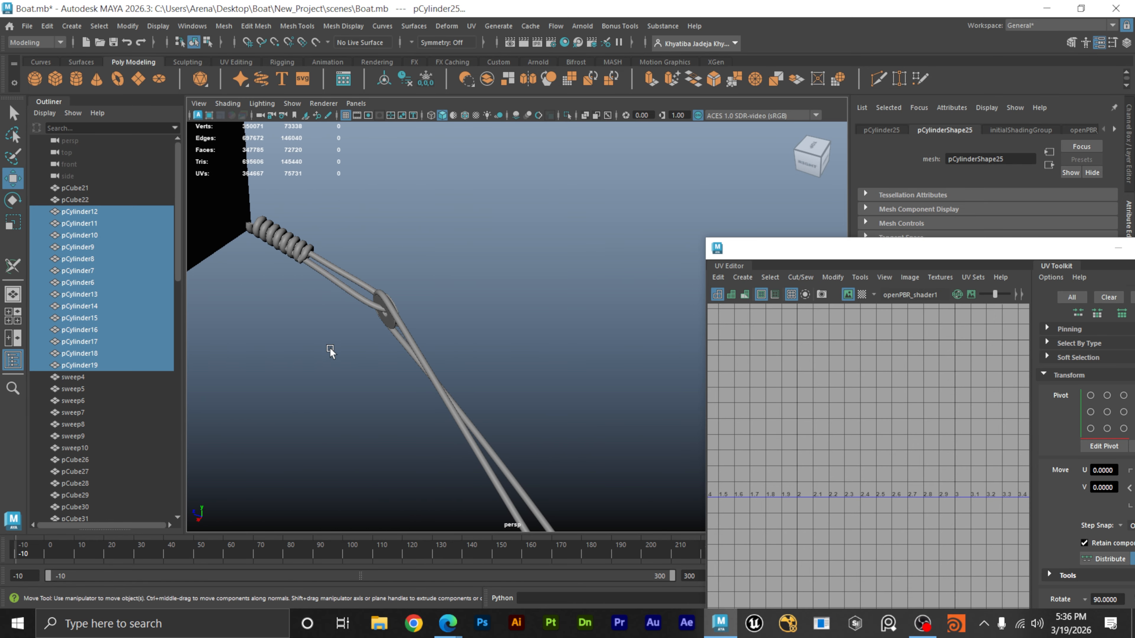
pyautogui.keyDown('shift'); pyautogui.click(387, 321); pyautogui.keyUp('shift')
pyautogui.keyDown('alt'); pyautogui.moveTo(522, 320); pyautogui.dragTo(359, 357, button='right'); pyautogui.keyUp('alt')
pyautogui.keyDown('alt'); pyautogui.moveTo(359, 358); pyautogui.dragTo(442, 368); pyautogui.keyUp('alt')
pyautogui.hotkey('ctrl', '1')
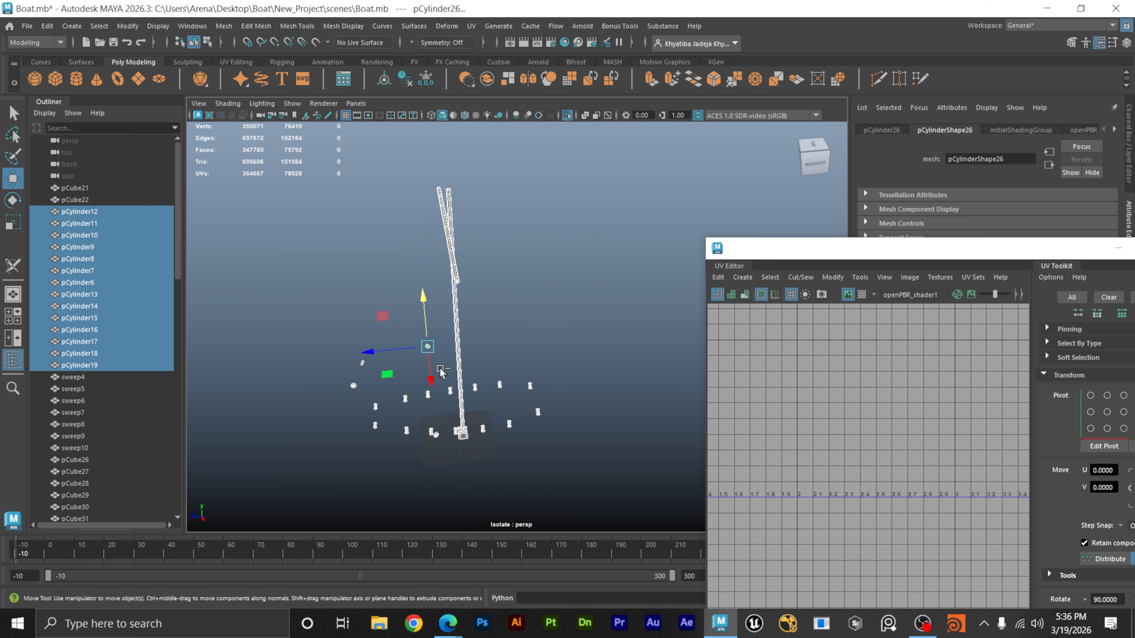
# Reselect all the isolated mast, yard, post and pulley pieces and apply a camera-based UV projection.
pyautogui.click(543, 328)
pyautogui.keyDown('alt'); pyautogui.moveTo(526, 349); pyautogui.dragTo(629, 357); pyautogui.keyUp('alt')
pyautogui.moveTo(617, 458); pyautogui.dragTo(280, 127)
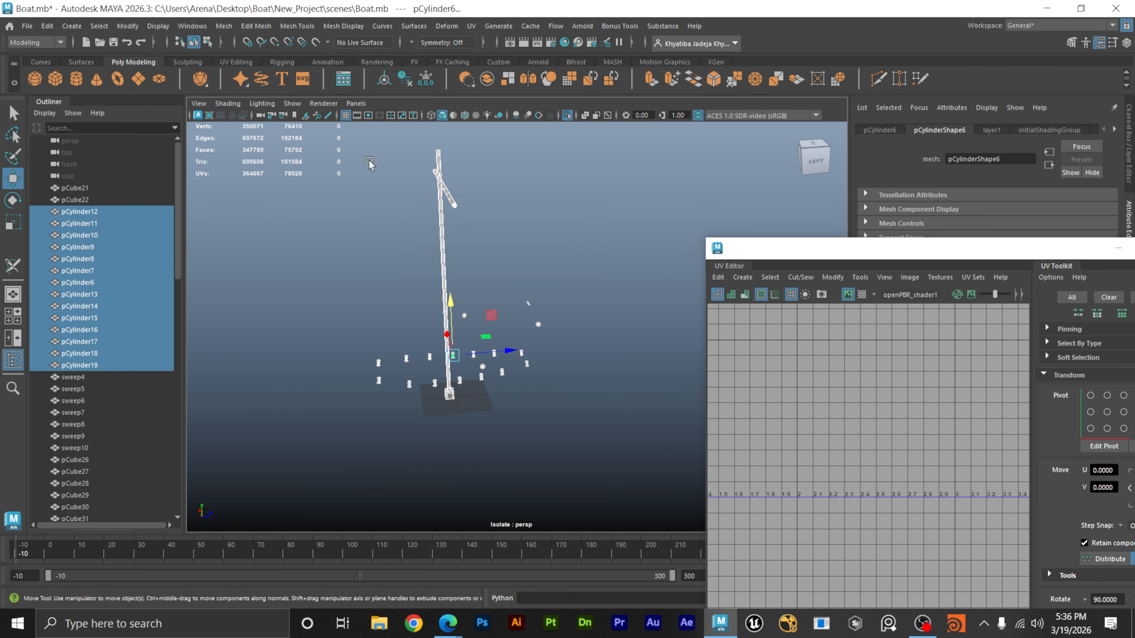
pyautogui.keyDown('alt'); pyautogui.moveTo(367, 161); pyautogui.dragTo(530, 243); pyautogui.keyUp('alt')
pyautogui.click(515, 233)
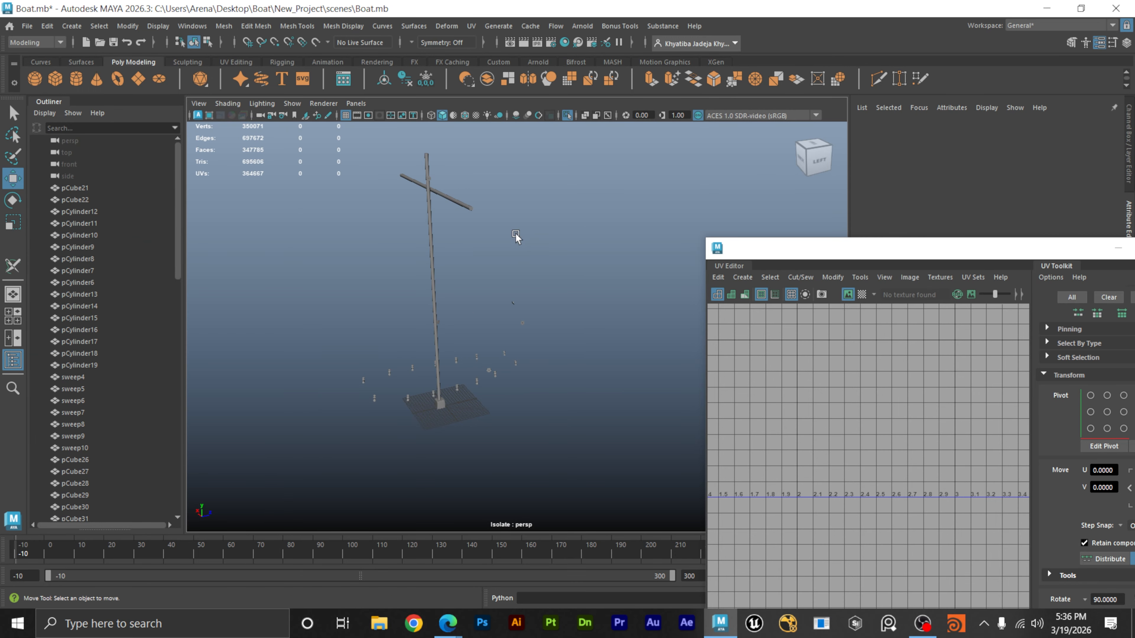
pyautogui.moveTo(585, 153); pyautogui.dragTo(286, 500)
pyautogui.click(718, 277)
pyautogui.moveTo(749, 279)
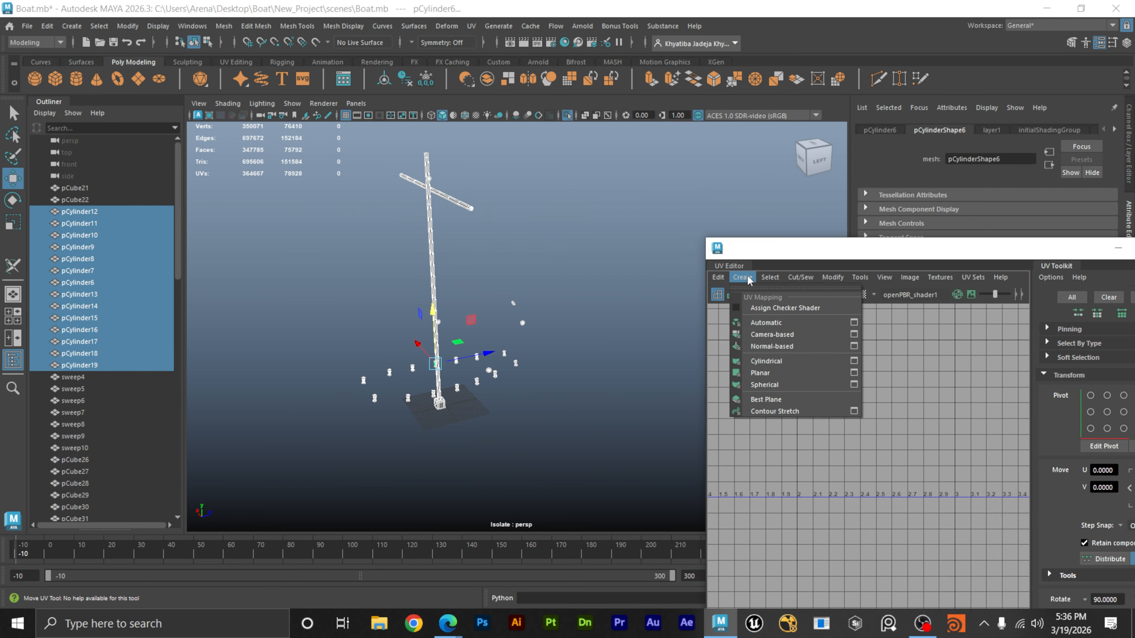
pyautogui.click(763, 335)
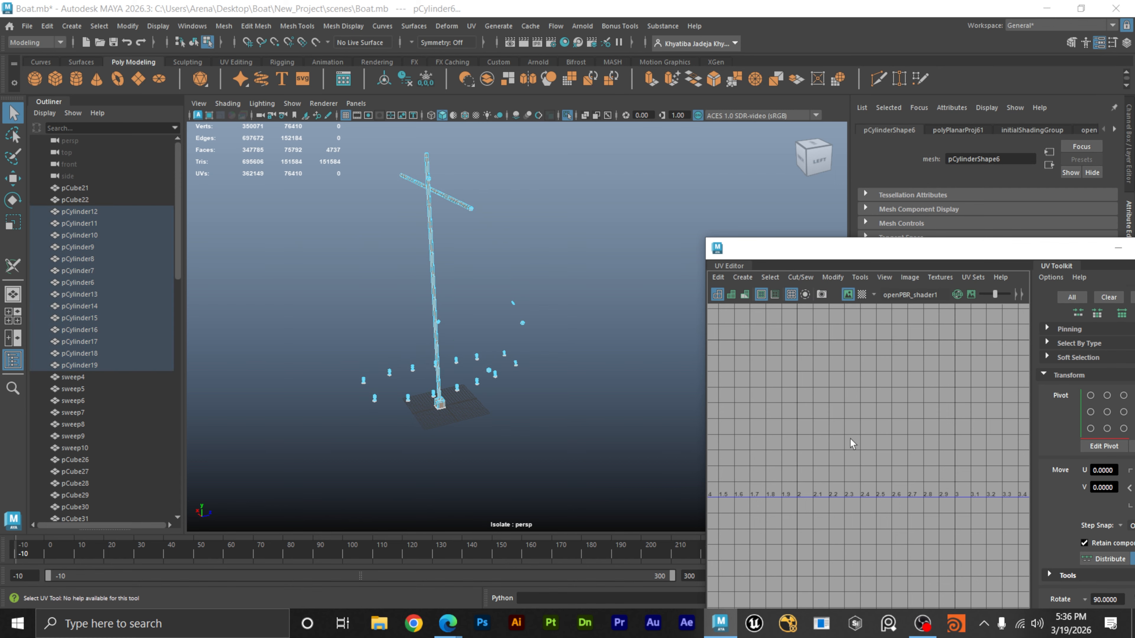
# Bring the projected UVs into view in the UV Editor, switch to UV shell selection, and leave nothing selected.
pyautogui.keyDown('alt'); pyautogui.moveTo(672, 439); pyautogui.dragTo(643, 439, button='right'); pyautogui.keyUp('alt')
pyautogui.keyDown('alt'); pyautogui.moveTo(830, 451); pyautogui.dragTo(915, 454, button='middle'); pyautogui.keyUp('alt')
pyautogui.click(914, 453)
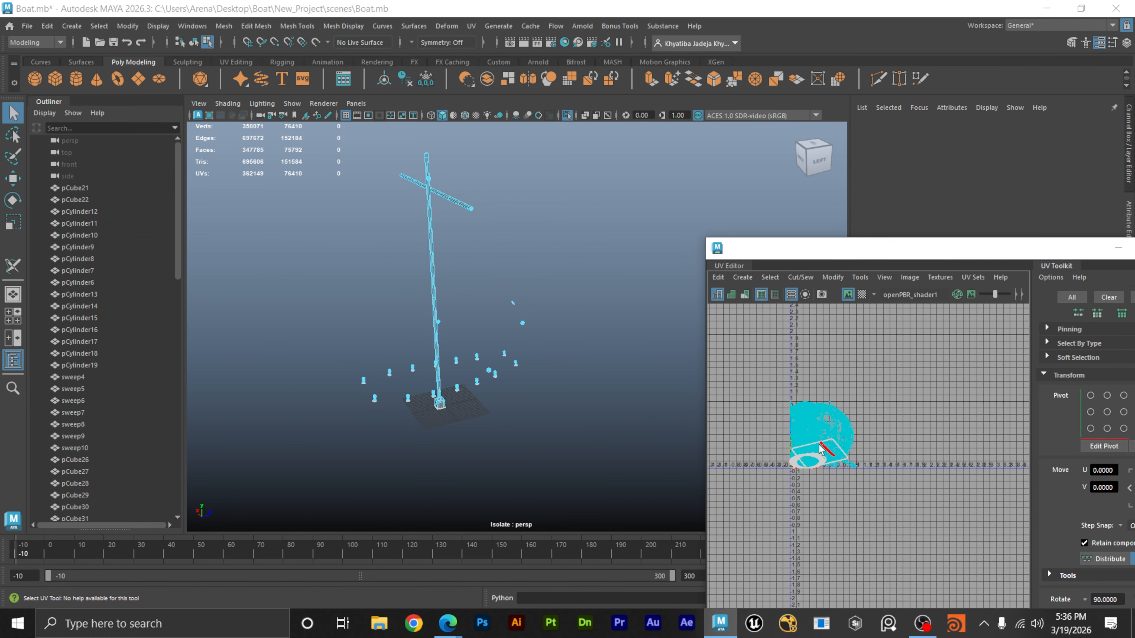
pyautogui.keyDown('alt'); pyautogui.moveTo(823, 450); pyautogui.dragTo(892, 439, button='right'); pyautogui.keyUp('alt')
pyautogui.keyDown('alt'); pyautogui.moveTo(891, 440); pyautogui.dragTo(952, 467, button='middle'); pyautogui.keyUp('alt')
pyautogui.rightClick(862, 407)
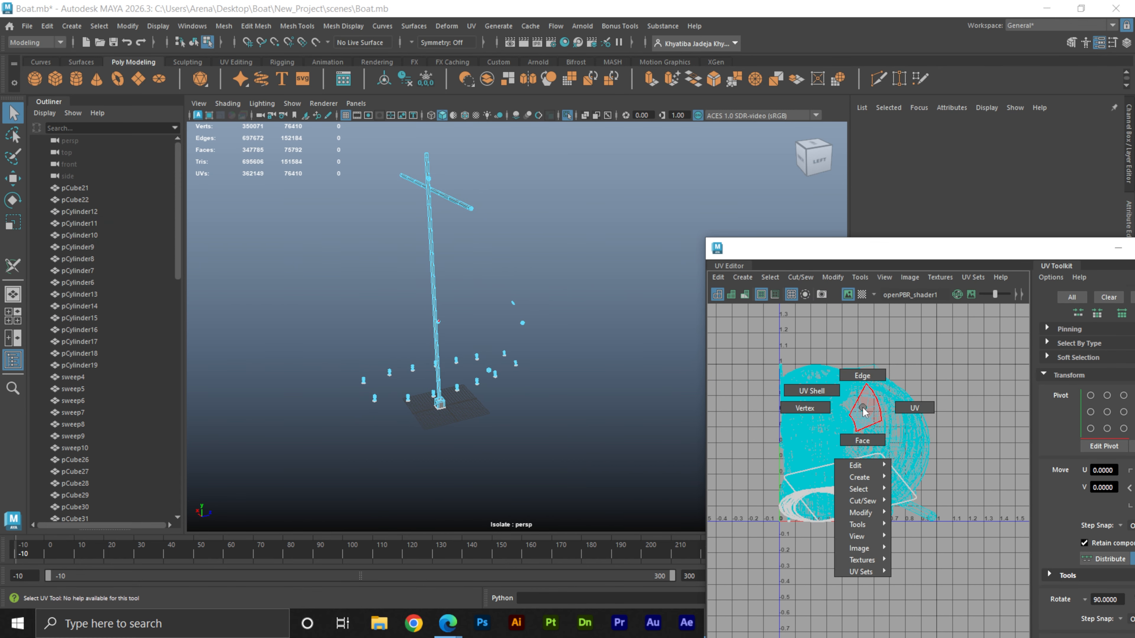
pyautogui.moveTo(824, 397); pyautogui.dragTo(824, 396, button='right')
pyautogui.click(910, 381)
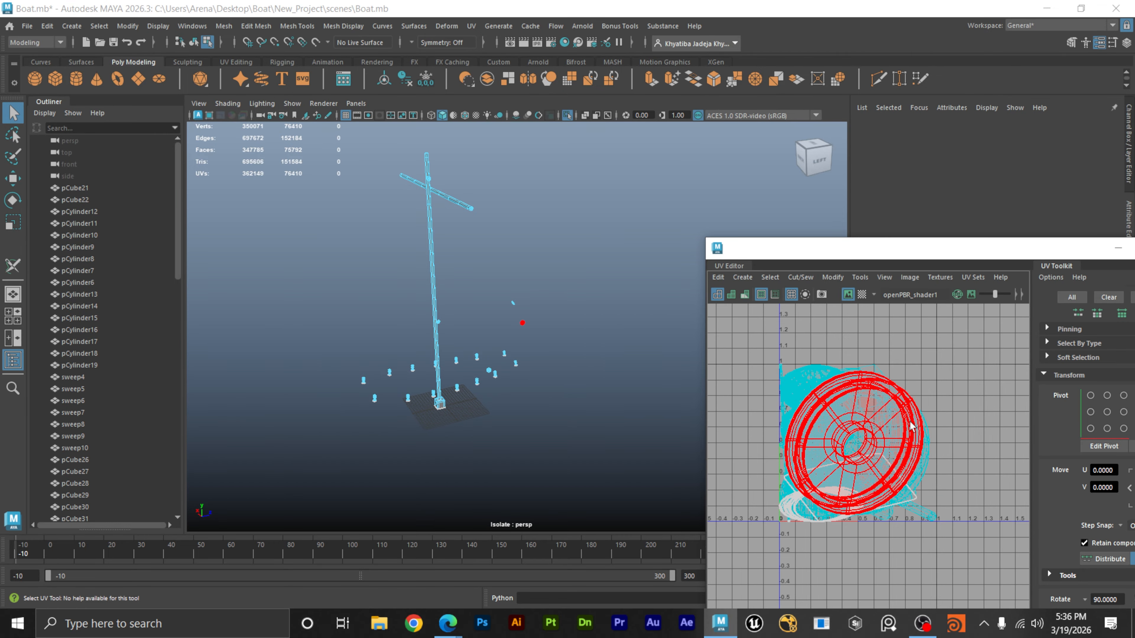
pyautogui.click(760, 394)
# Select one rigging pulley as an object and frame it in the 3D view.
pyautogui.keyDown('alt'); pyautogui.moveTo(487, 312); pyautogui.dragTo(595, 254, button='right'); pyautogui.keyUp('alt')
pyautogui.click(483, 348)
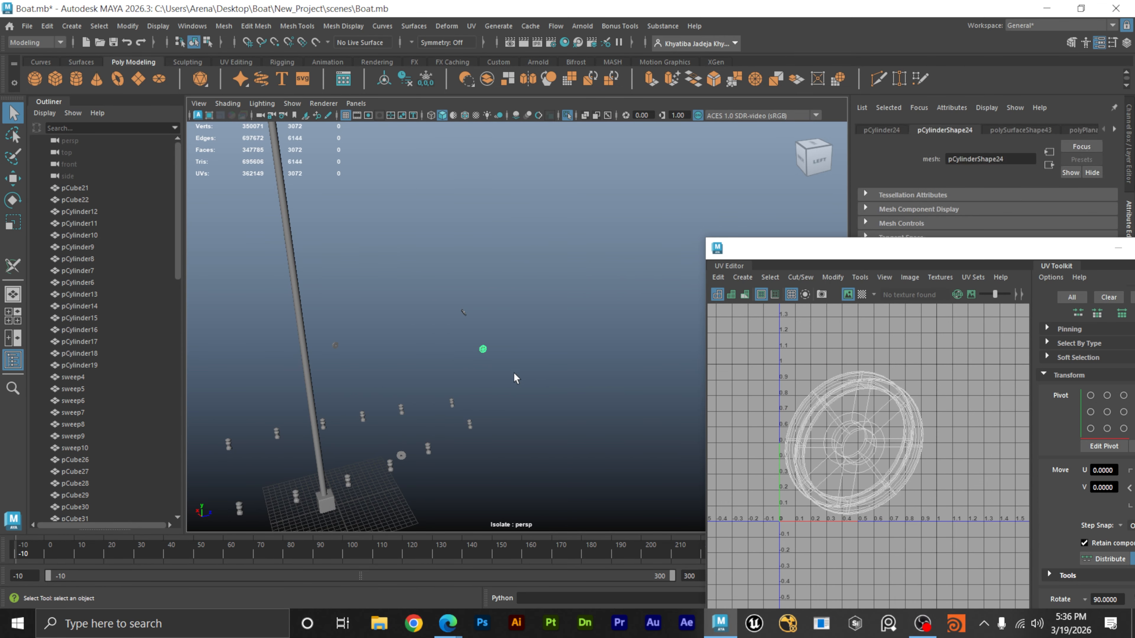
pyautogui.keyDown('alt'); pyautogui.moveTo(514, 378); pyautogui.dragTo(549, 365, button='right'); pyautogui.keyUp('alt')
pyautogui.keyDown('alt'); pyautogui.moveTo(392, 380); pyautogui.dragTo(477, 389, button='right'); pyautogui.keyUp('alt')
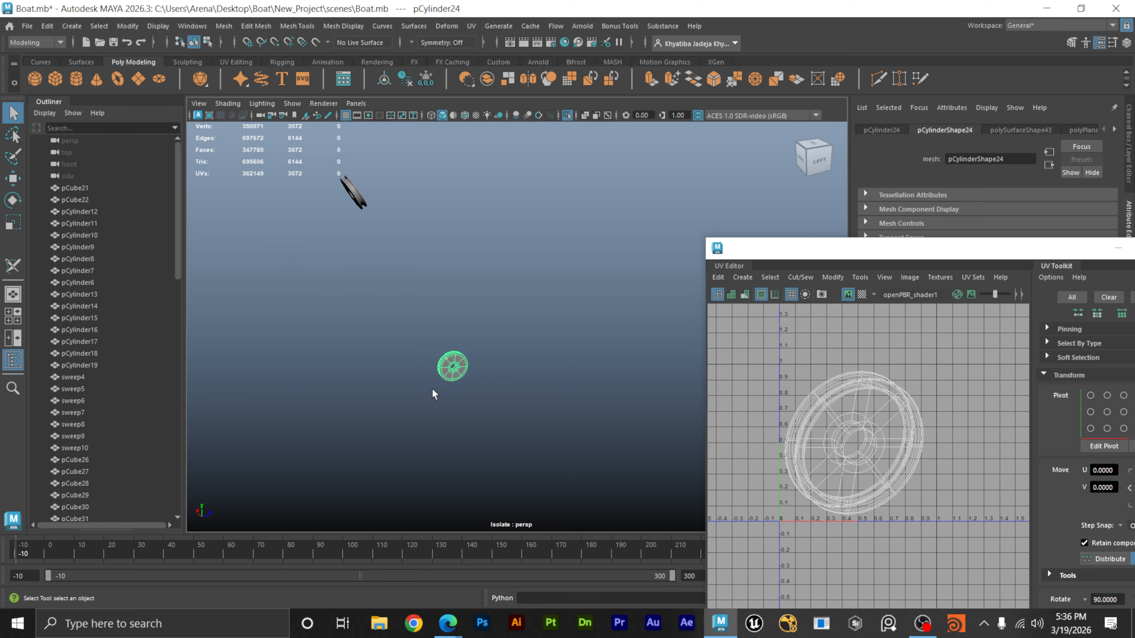
pyautogui.press('f')
pyautogui.keyDown('alt'); pyautogui.moveTo(451, 387); pyautogui.dragTo(496, 379); pyautogui.keyUp('alt')
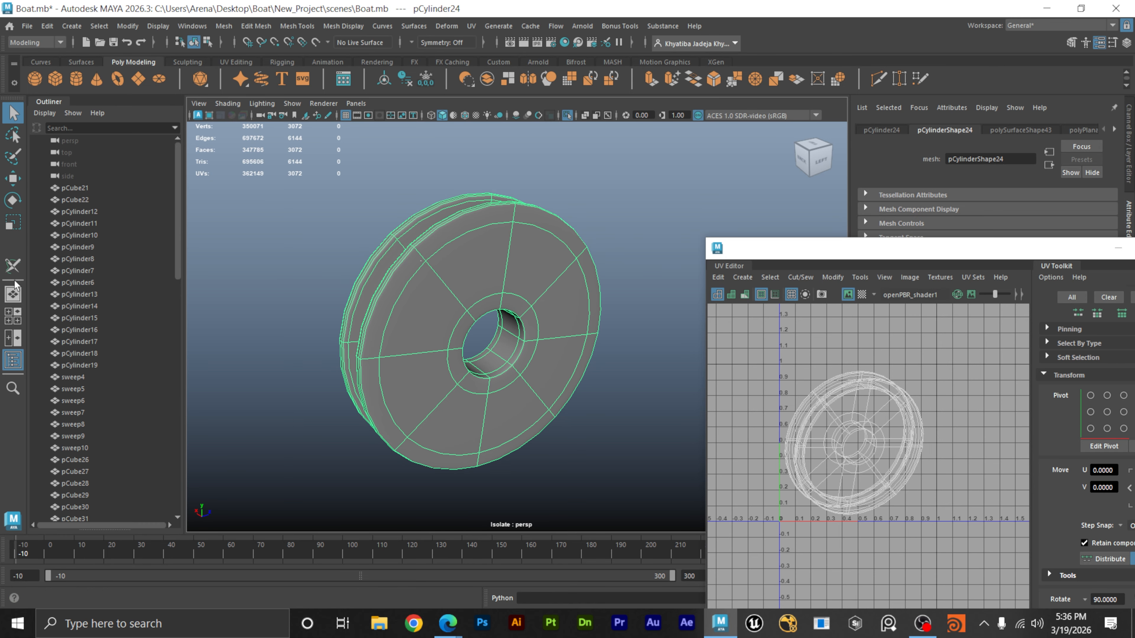
# With the 3D Cut and Sew UV tool, cut edge loops around the pulley's flange rim and the edges of its groove.
pyautogui.click(15, 273)
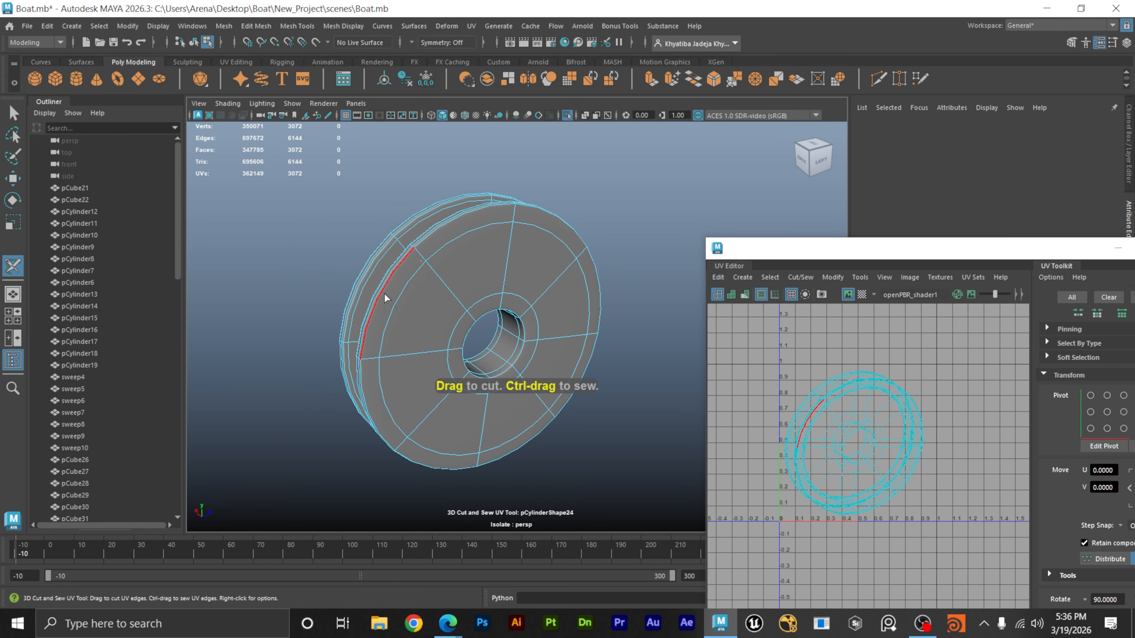
pyautogui.keyDown('alt'); pyautogui.moveTo(385, 299); pyautogui.dragTo(421, 305); pyautogui.keyUp('alt')
pyautogui.scroll(6, 421, 305)
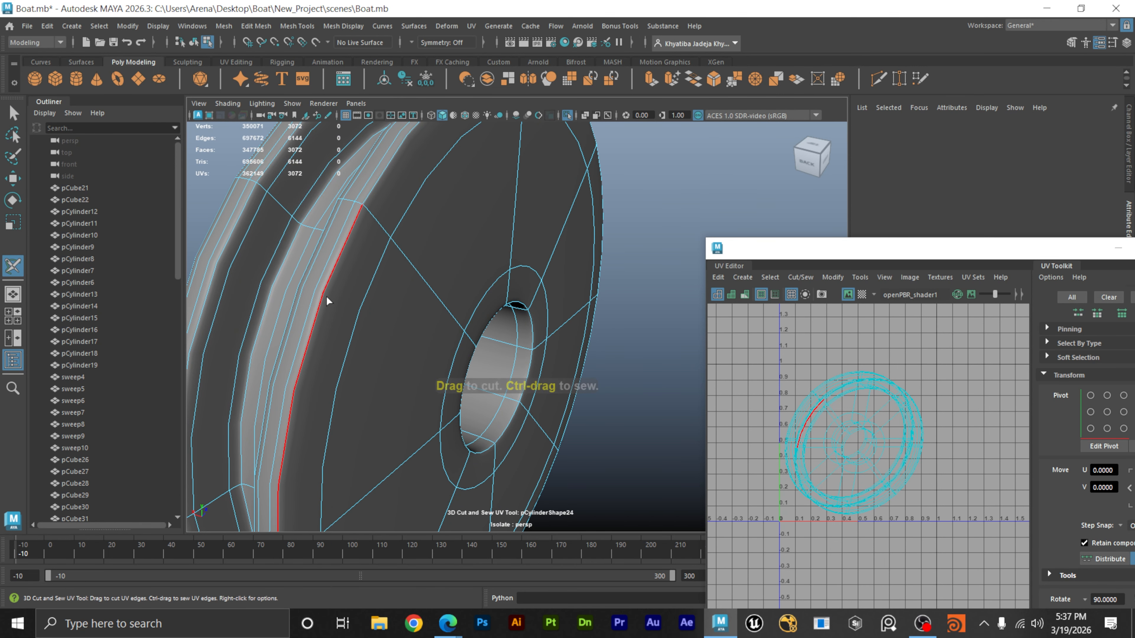
pyautogui.doubleClick(326, 295)
pyautogui.keyDown('alt'); pyautogui.moveTo(326, 296); pyautogui.dragTo(391, 322); pyautogui.keyUp('alt')
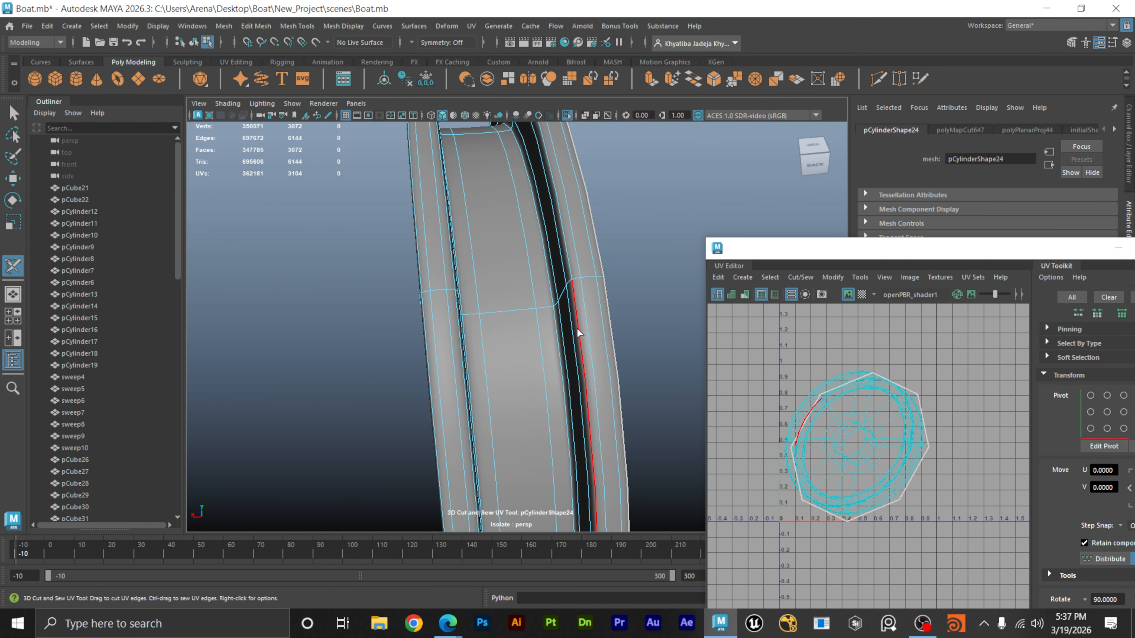
pyautogui.doubleClick(567, 333)
pyautogui.moveTo(561, 337)
pyautogui.keyDown('alt'); pyautogui.mouseDown()
pyautogui.moveTo(577, 341)
pyautogui.moveTo(562, 349)
pyautogui.mouseUp(); pyautogui.keyUp('alt')
pyautogui.doubleClick(627, 345)
pyautogui.doubleClick(346, 352)
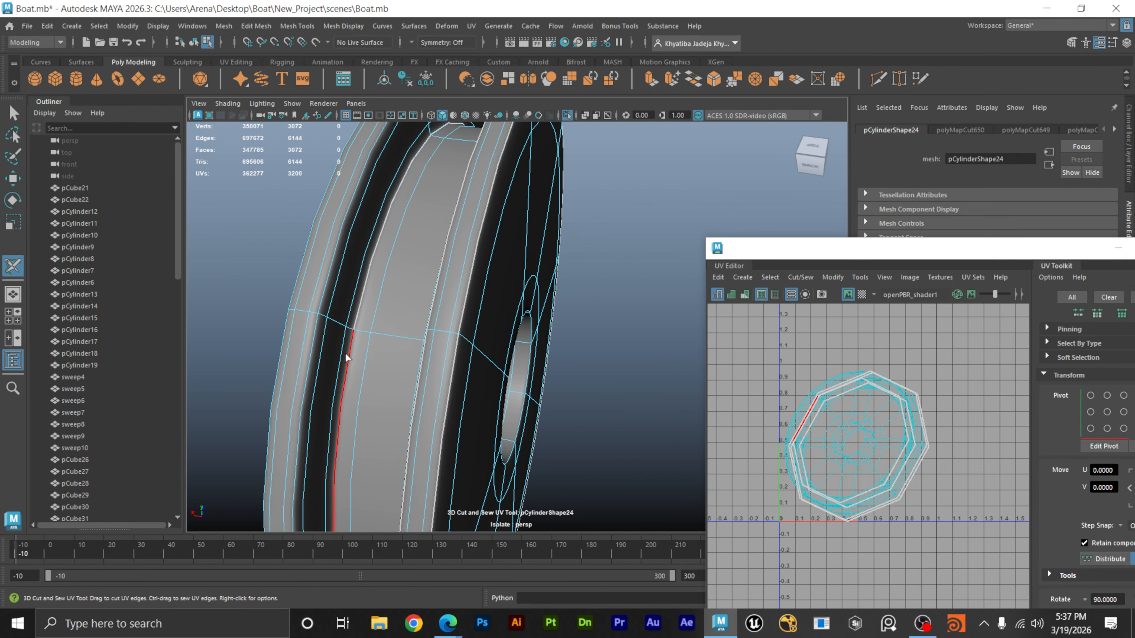
# Cut the edge loops around both ends of the pulley's centre hole.
pyautogui.keyDown('alt'); pyautogui.moveTo(345, 353); pyautogui.dragTo(579, 420); pyautogui.keyUp('alt')
pyautogui.doubleClick(531, 392)
pyautogui.doubleClick(512, 419)
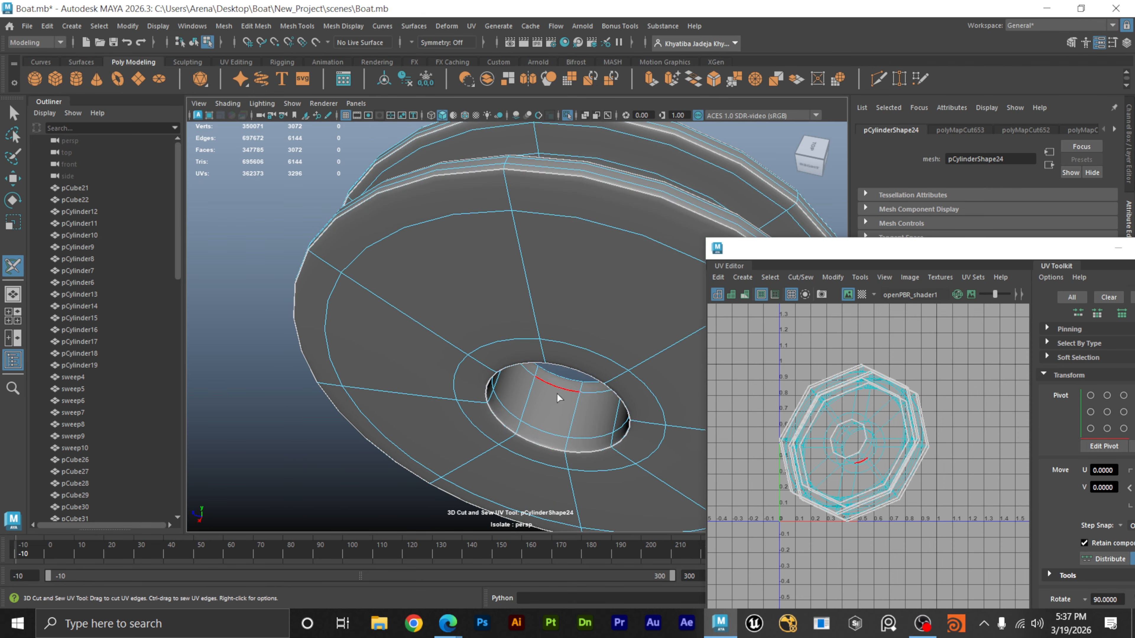
pyautogui.keyDown('alt'); pyautogui.moveTo(589, 376); pyautogui.dragTo(253, 355); pyautogui.keyUp('alt')
pyautogui.keyDown('alt'); pyautogui.moveTo(253, 355); pyautogui.dragTo(134, 358, button='right'); pyautogui.keyUp('alt')
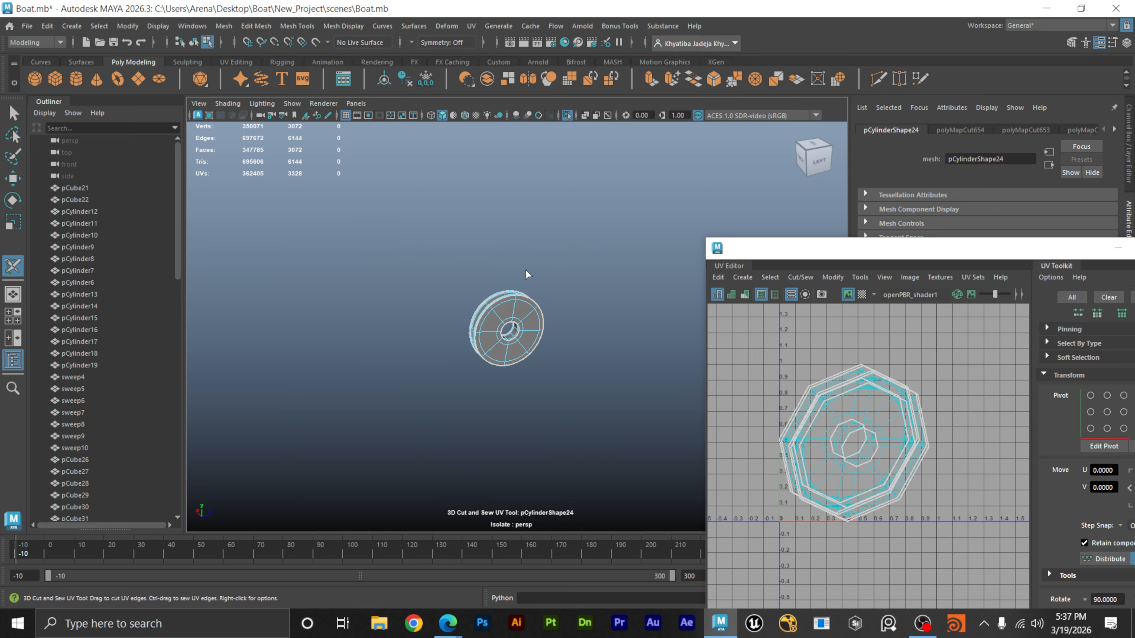
# Return to object mode, deselect the finished pulley, and select the uncut pulley pCylinder23 for a close view.
pyautogui.rightClick(534, 286)
pyautogui.moveTo(558, 270)
pyautogui.mouseDown(button='right')
pyautogui.moveTo(533, 286)
pyautogui.moveTo(559, 253)
pyautogui.mouseUp(button='right')
pyautogui.press('w')
pyautogui.click(558, 253)
pyautogui.keyDown('alt'); pyautogui.moveTo(464, 270); pyautogui.dragTo(251, 328, button='right'); pyautogui.keyUp('alt')
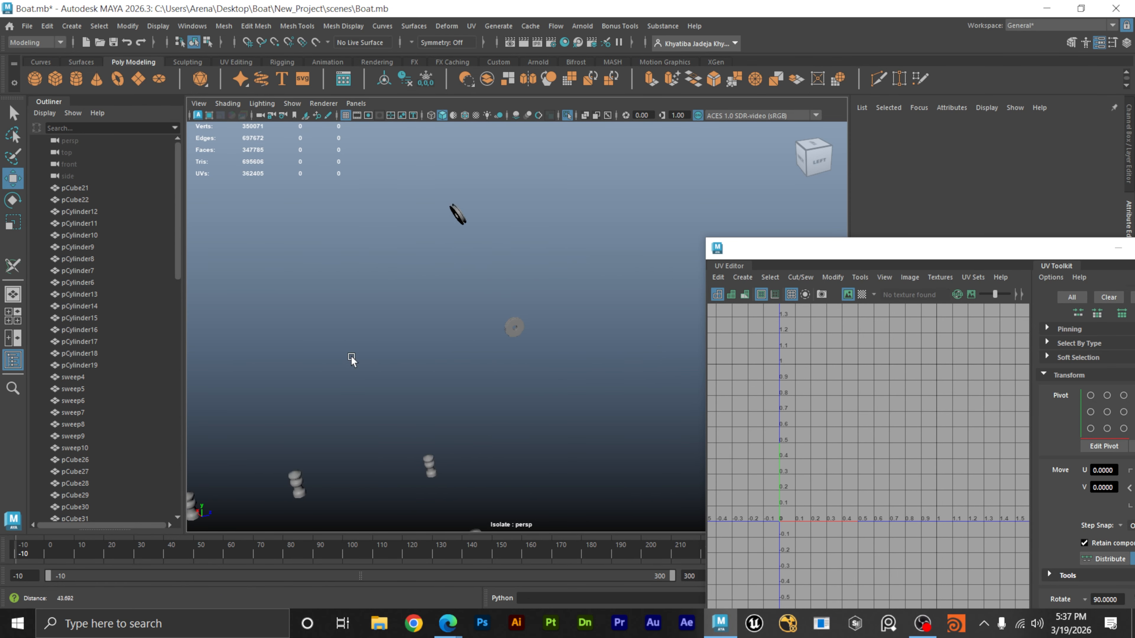
pyautogui.keyDown('alt'); pyautogui.moveTo(458, 339); pyautogui.dragTo(499, 410, button='middle'); pyautogui.keyUp('alt')
pyautogui.keyDown('alt'); pyautogui.moveTo(499, 410); pyautogui.dragTo(461, 357); pyautogui.keyUp('alt')
pyautogui.click(483, 293)
pyautogui.keyDown('alt'); pyautogui.moveTo(456, 273); pyautogui.dragTo(578, 304, button='right'); pyautogui.keyUp('alt')
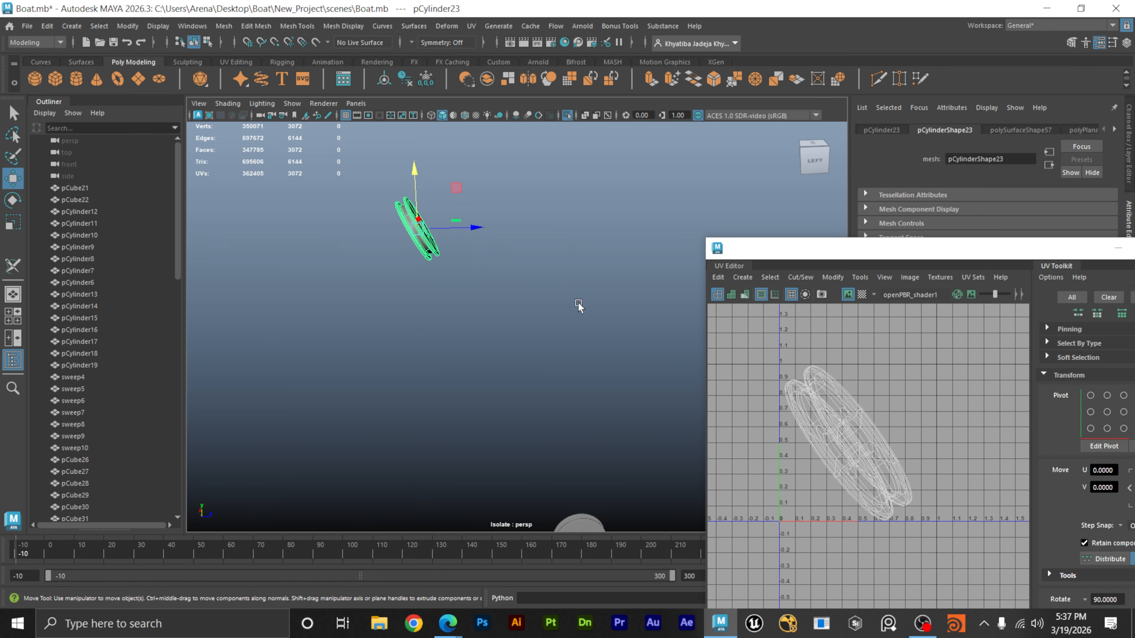
pyautogui.keyDown('alt'); pyautogui.moveTo(389, 228); pyautogui.dragTo(309, 261); pyautogui.keyUp('alt')
pyautogui.keyDown('alt'); pyautogui.moveTo(309, 261); pyautogui.dragTo(350, 234, button='right'); pyautogui.keyUp('alt')
pyautogui.keyDown('alt'); pyautogui.moveTo(351, 235); pyautogui.dragTo(561, 329, button='middle'); pyautogui.keyUp('alt')
# In edge mode, use 3D Cut and Sew UV to cut one flange's rim loop and the hole loop on that face.
pyautogui.moveTo(478, 271); pyautogui.dragTo(477, 303, button='right')
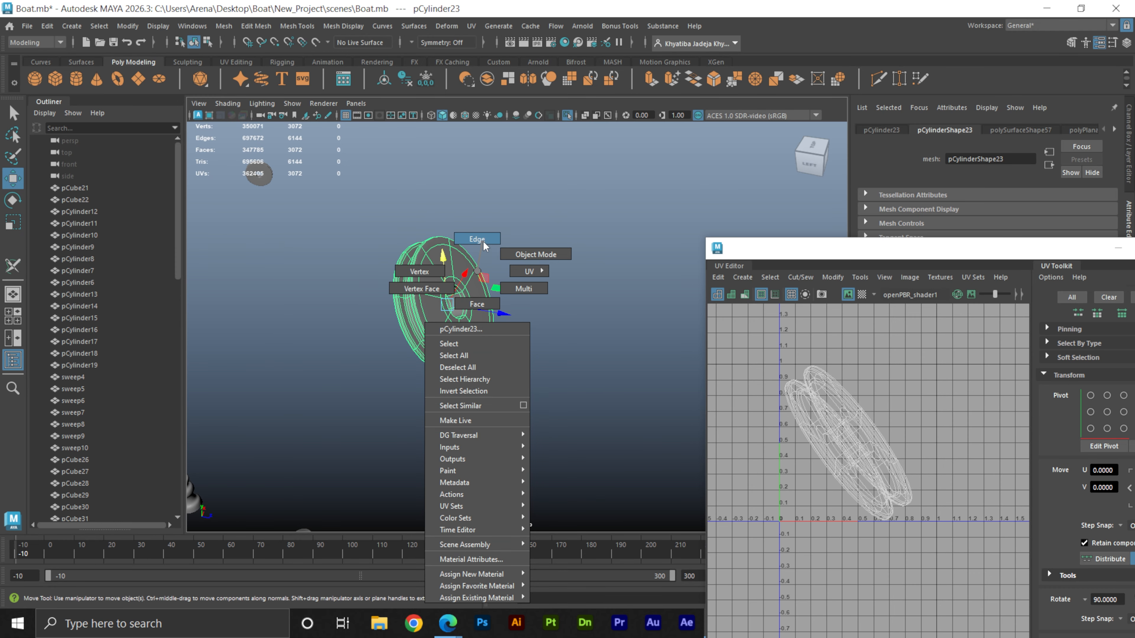
pyautogui.moveTo(484, 242); pyautogui.dragTo(484, 241, button='right')
pyautogui.keyDown('alt'); pyautogui.moveTo(402, 251); pyautogui.dragTo(527, 272, button='right'); pyautogui.keyUp('alt')
pyautogui.keyDown('alt'); pyautogui.moveTo(312, 279); pyautogui.dragTo(420, 338, button='middle'); pyautogui.keyUp('alt')
pyautogui.keyDown('alt'); pyautogui.moveTo(419, 337); pyautogui.dragTo(496, 346, button='right'); pyautogui.keyUp('alt')
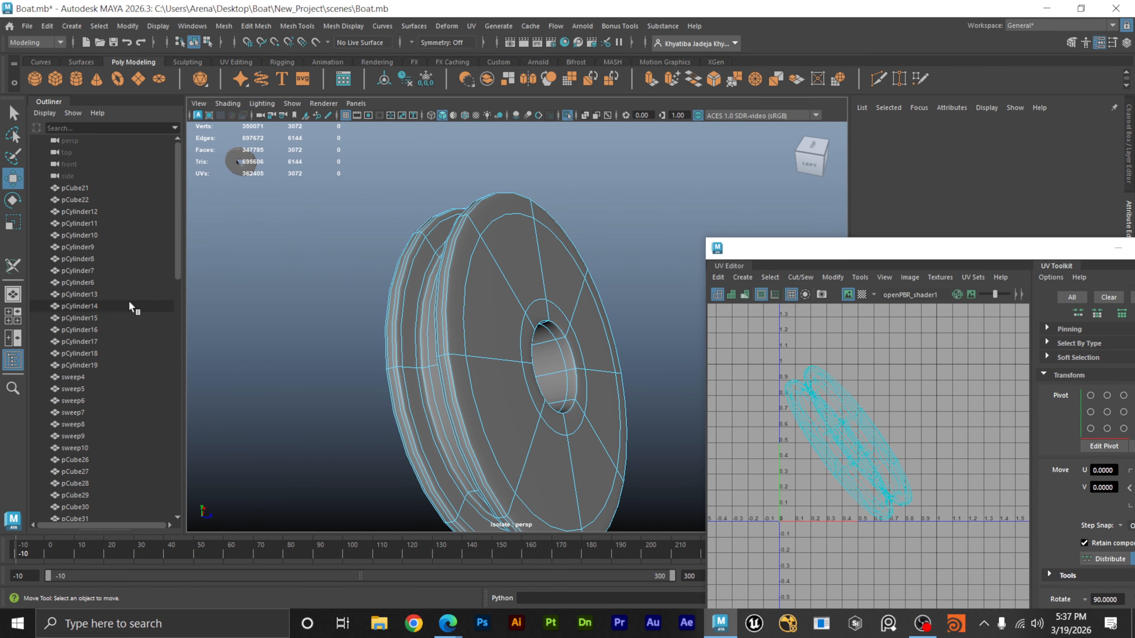
pyautogui.click(4, 268)
pyautogui.doubleClick(462, 406)
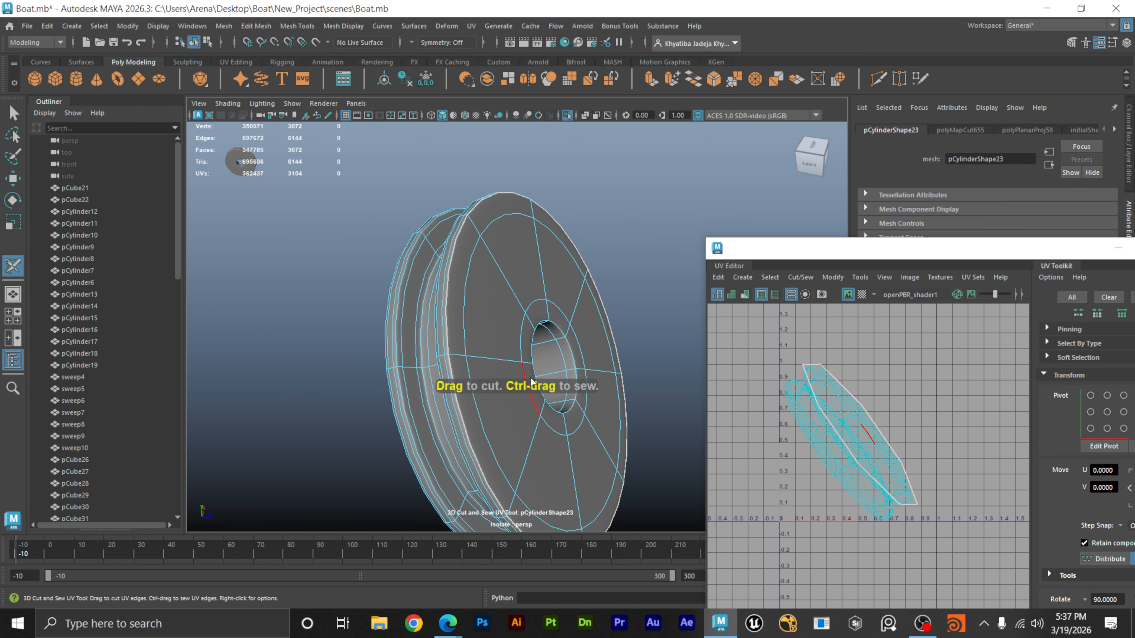
pyautogui.doubleClick(571, 351)
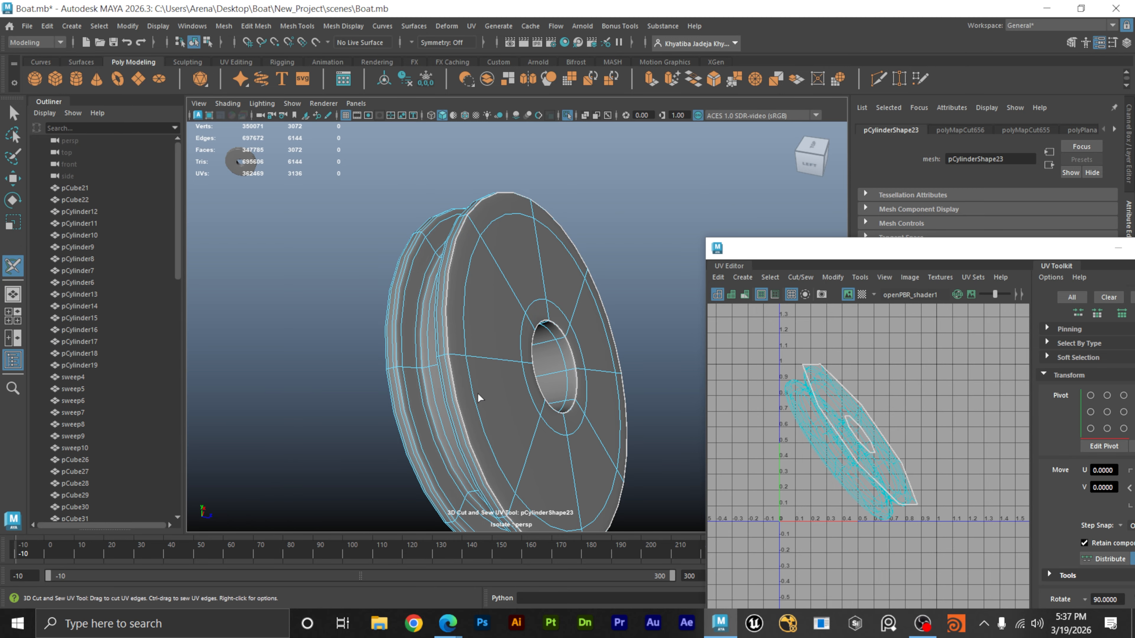
# Cut part of the rim loop on the opposite flange of pCylinder23.
pyautogui.keyDown('alt'); pyautogui.moveTo(479, 397); pyautogui.dragTo(514, 397); pyautogui.keyUp('alt')
pyautogui.keyDown('alt'); pyautogui.moveTo(544, 375); pyautogui.dragTo(477, 400, button='middle'); pyautogui.keyUp('alt')
pyautogui.press('a')
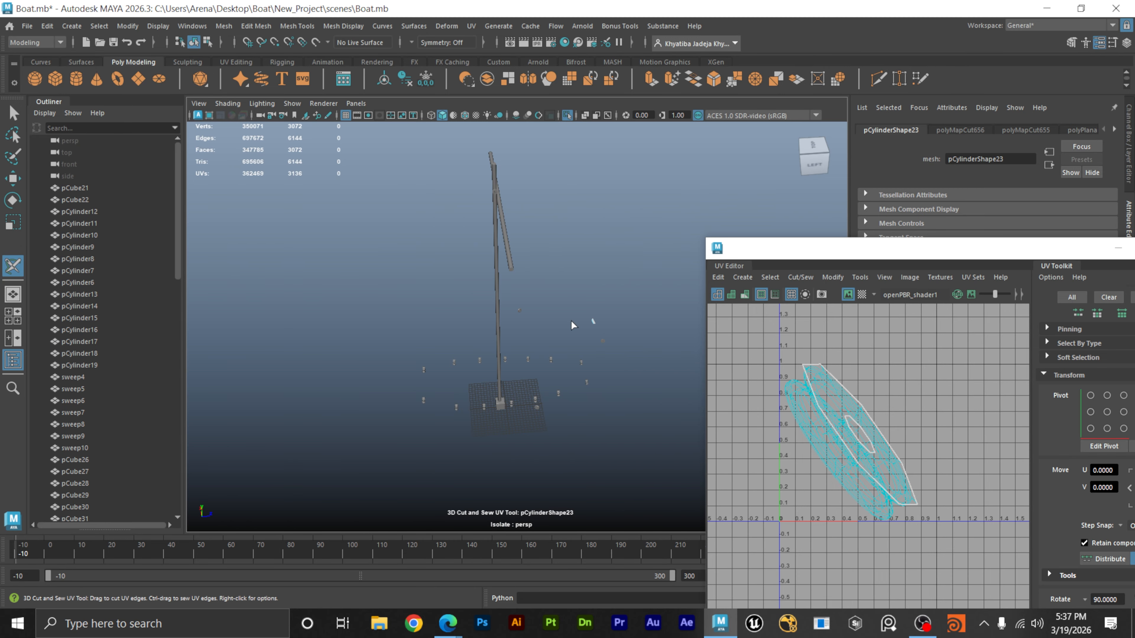
pyautogui.keyDown('alt'); pyautogui.moveTo(571, 321); pyautogui.dragTo(969, 366, button='right'); pyautogui.keyUp('alt')
pyautogui.keyDown('alt'); pyautogui.moveTo(512, 355); pyautogui.dragTo(313, 366, button='middle'); pyautogui.keyUp('alt')
pyautogui.keyDown('alt'); pyautogui.moveTo(616, 320); pyautogui.dragTo(758, 342, button='right'); pyautogui.keyUp('alt')
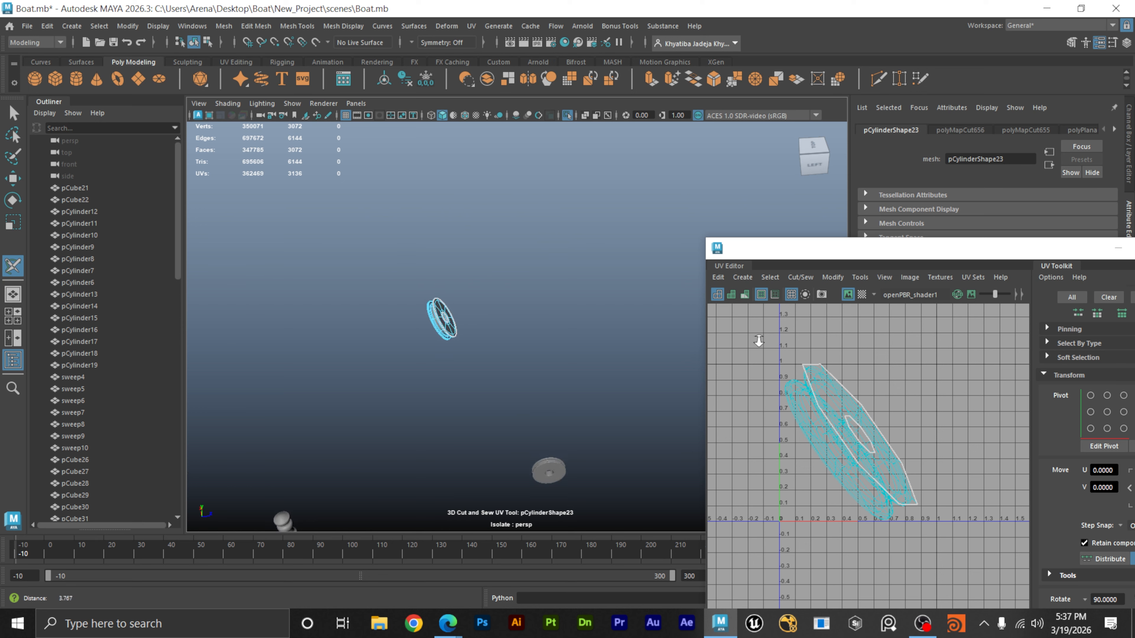
pyautogui.scroll(1, 451, 351)
pyautogui.click(381, 310)
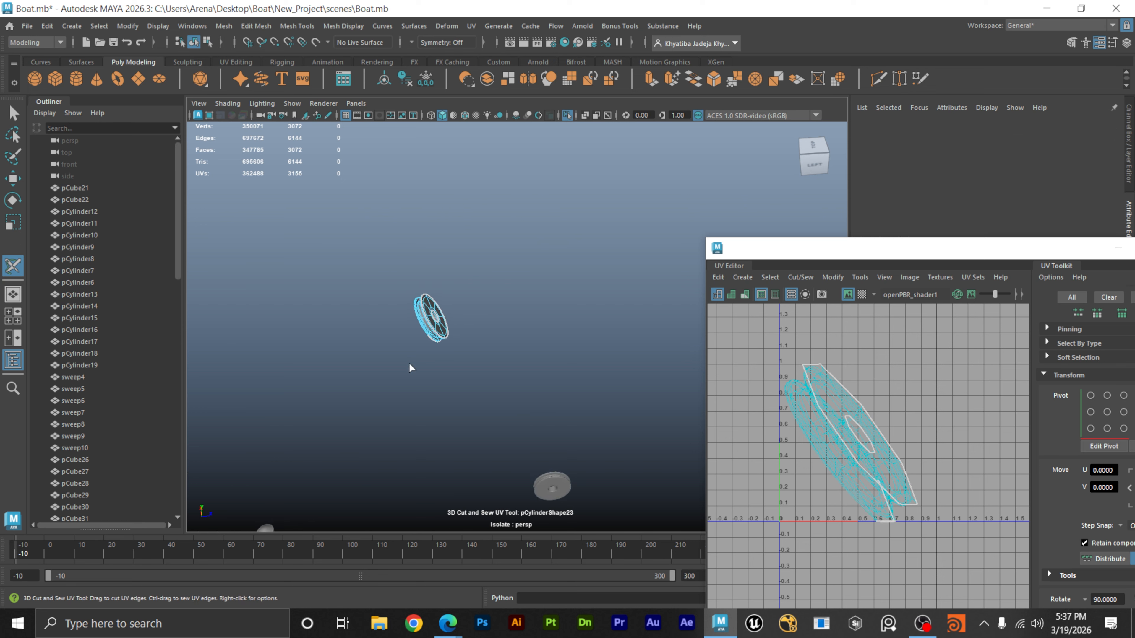
pyautogui.keyDown('alt'); pyautogui.moveTo(412, 368); pyautogui.dragTo(529, 329); pyautogui.keyUp('alt')
pyautogui.press('f')
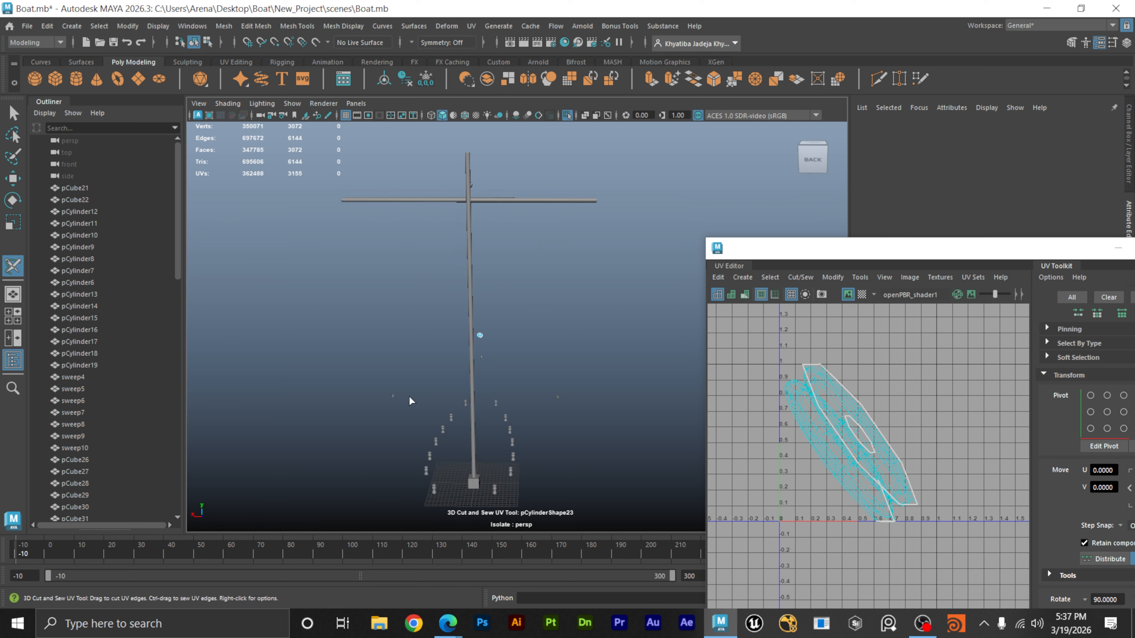
# Select a run of rim edges on the opposite flange and frame them in the 3D view.
pyautogui.keyDown('alt'); pyautogui.moveTo(445, 394); pyautogui.dragTo(186, 375, button='right'); pyautogui.keyUp('alt')
pyautogui.keyDown('alt'); pyautogui.moveTo(319, 397); pyautogui.dragTo(983, 398, button='right'); pyautogui.keyUp('alt')
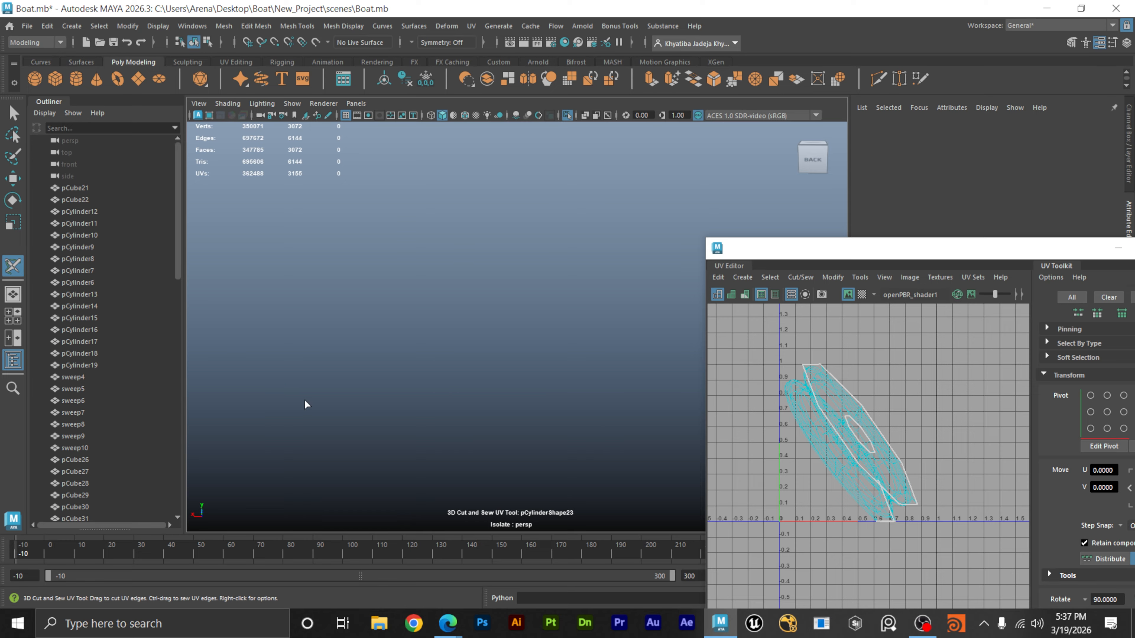
pyautogui.keyDown('alt'); pyautogui.moveTo(302, 399); pyautogui.dragTo(612, 291, button='middle'); pyautogui.keyUp('alt')
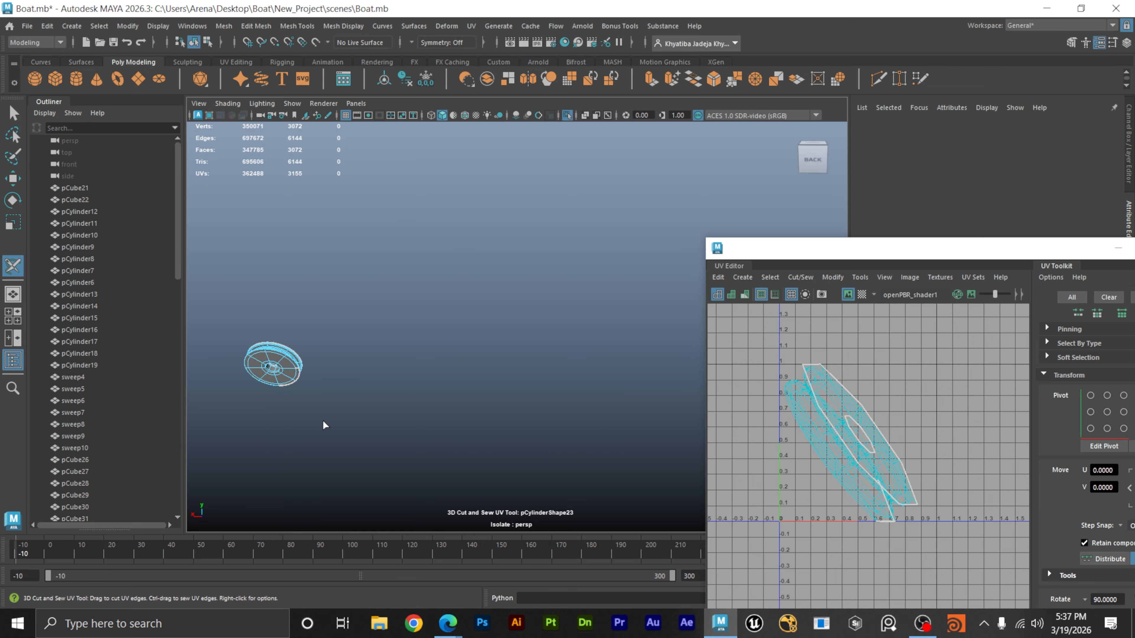
pyautogui.click(291, 383)
pyautogui.press('f')
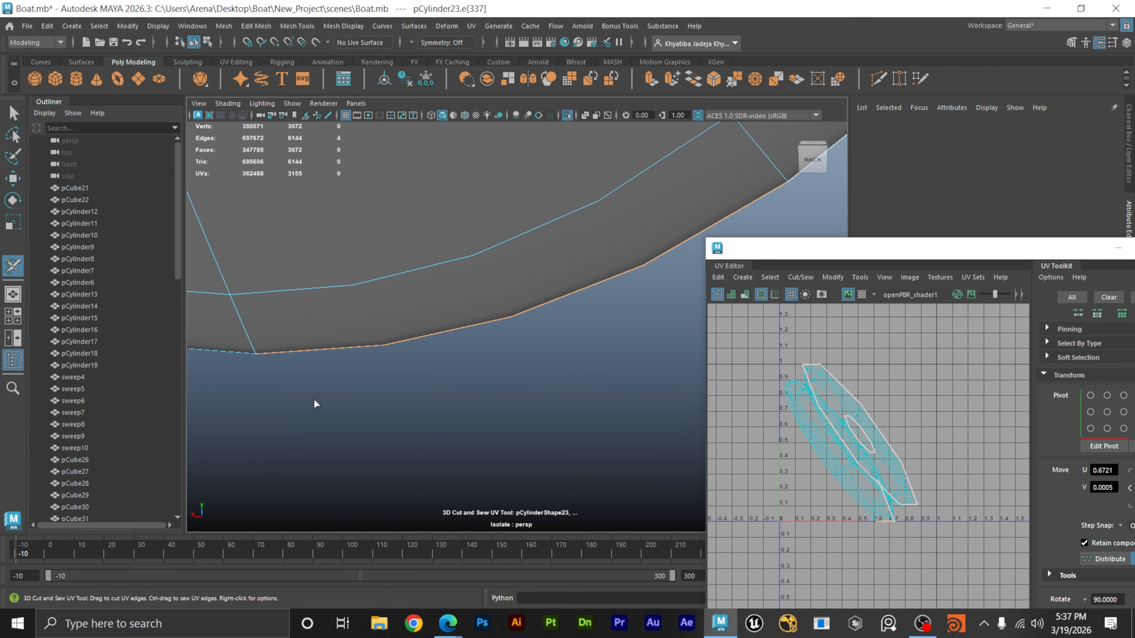
pyautogui.keyDown('alt'); pyautogui.moveTo(338, 325); pyautogui.dragTo(554, 334); pyautogui.keyUp('alt')
pyautogui.scroll(3, 572, 347)
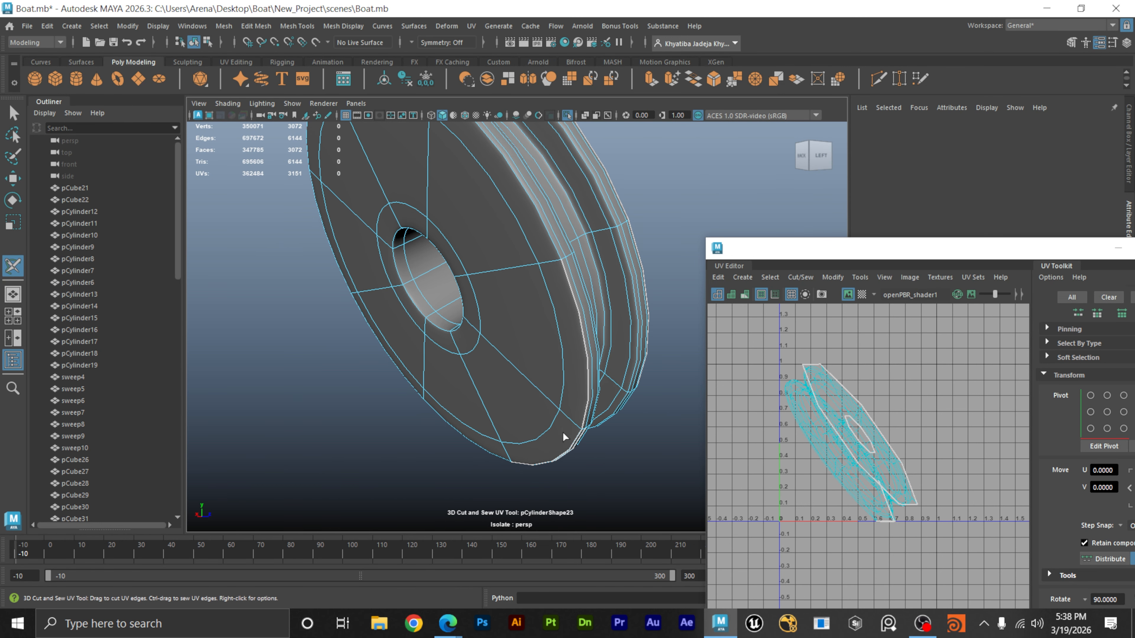
# Cut the full rim loops of the opposite flange and the edge loops bordering the rope groove.
pyautogui.click(582, 394)
pyautogui.keyDown('alt'); pyautogui.moveTo(600, 393); pyautogui.dragTo(522, 415); pyautogui.keyUp('alt')
pyautogui.click(431, 366)
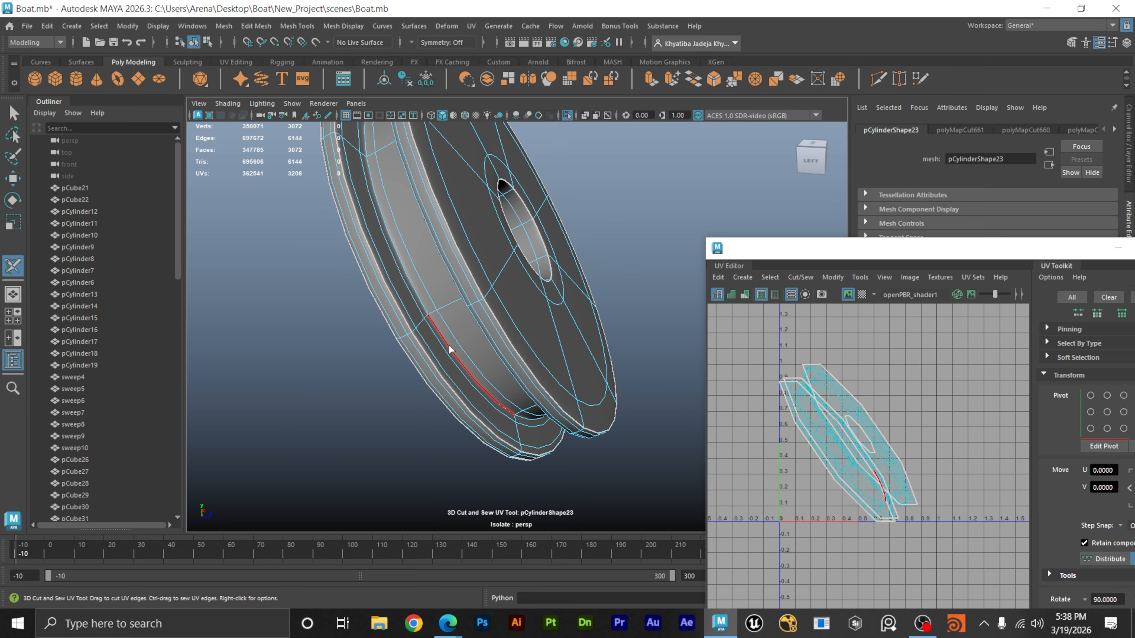
pyautogui.keyDown('alt'); pyautogui.moveTo(387, 385); pyautogui.dragTo(410, 384); pyautogui.keyUp('alt')
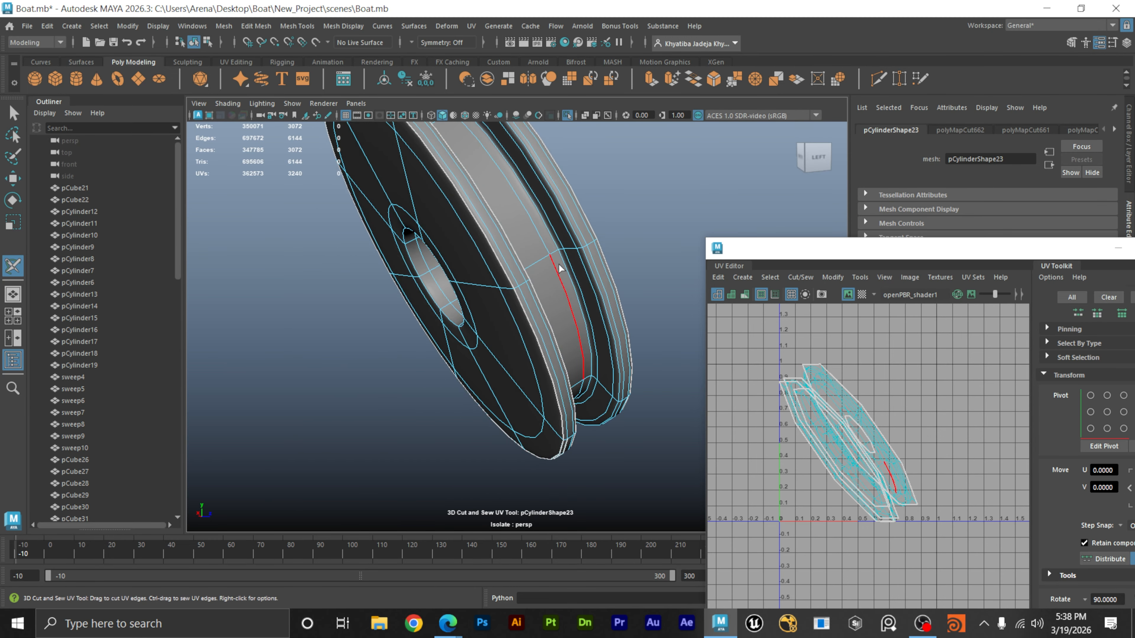
pyautogui.keyDown('alt'); pyautogui.moveTo(565, 277); pyautogui.dragTo(442, 413); pyautogui.keyUp('alt')
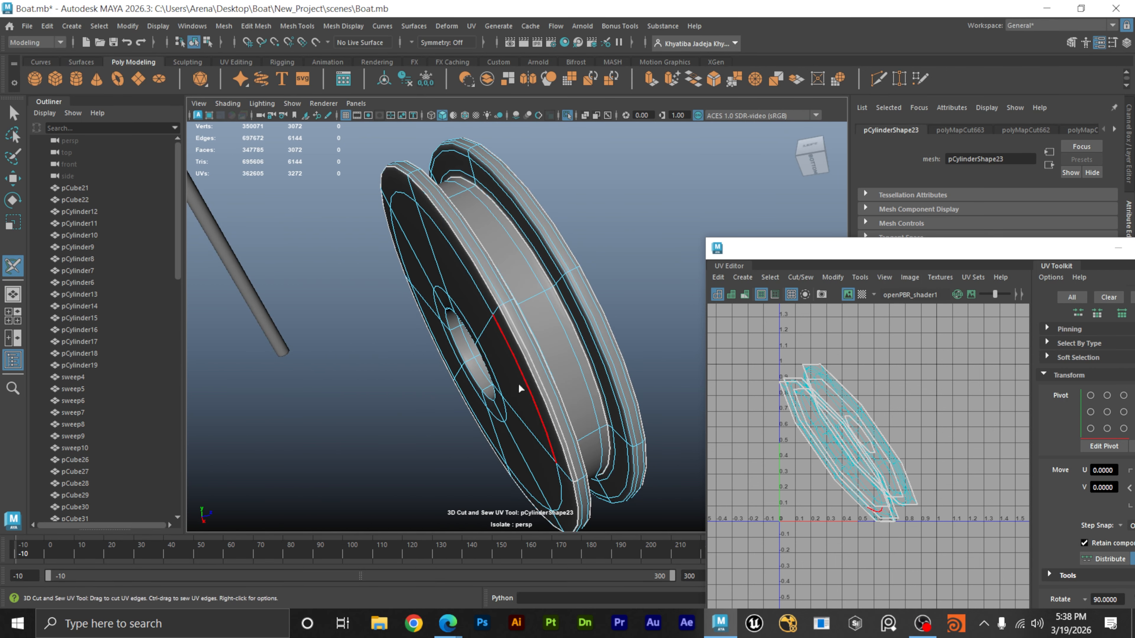
# Cut the remaining flange loop and the loop around the hole on the opposite face of pCylinder23.
pyautogui.click(531, 360)
pyautogui.keyDown('alt'); pyautogui.moveTo(531, 359); pyautogui.dragTo(460, 424); pyautogui.keyUp('alt')
pyautogui.keyDown('alt'); pyautogui.moveTo(460, 424); pyautogui.dragTo(453, 434, button='middle'); pyautogui.keyUp('alt')
pyautogui.keyDown('alt'); pyautogui.moveTo(453, 433); pyautogui.dragTo(232, 472); pyautogui.keyUp('alt')
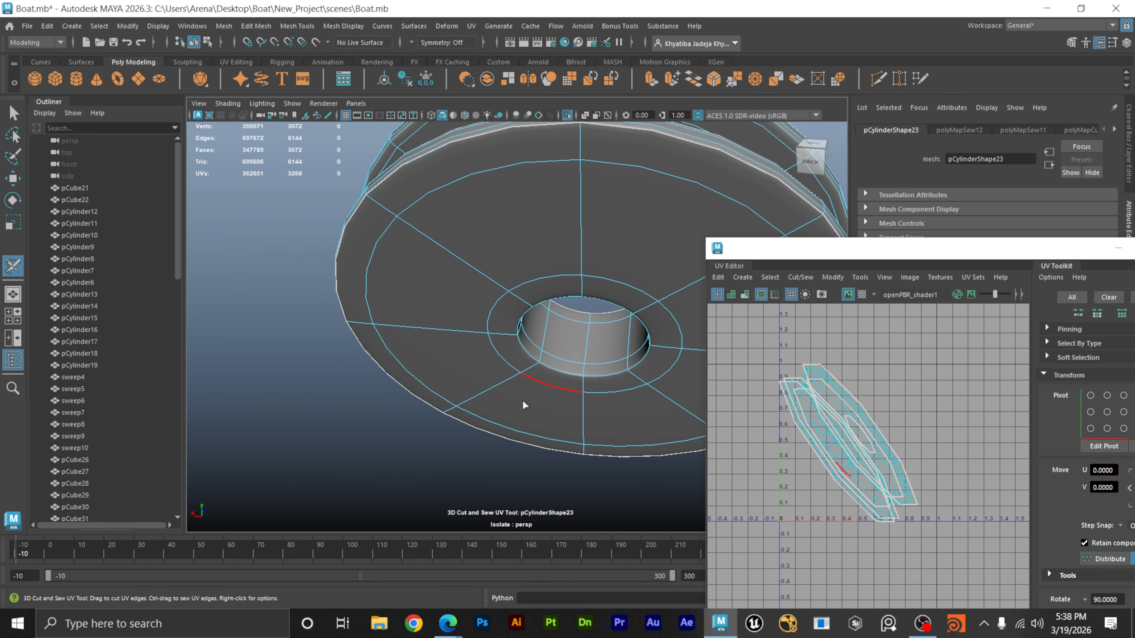
pyautogui.click(578, 375)
pyautogui.keyDown('alt'); pyautogui.moveTo(578, 376); pyautogui.dragTo(570, 405); pyautogui.keyUp('alt')
pyautogui.click(538, 365)
pyautogui.keyDown('alt'); pyautogui.moveTo(538, 366); pyautogui.dragTo(531, 396); pyautogui.keyUp('alt')
pyautogui.scroll(-5, 623, 389)
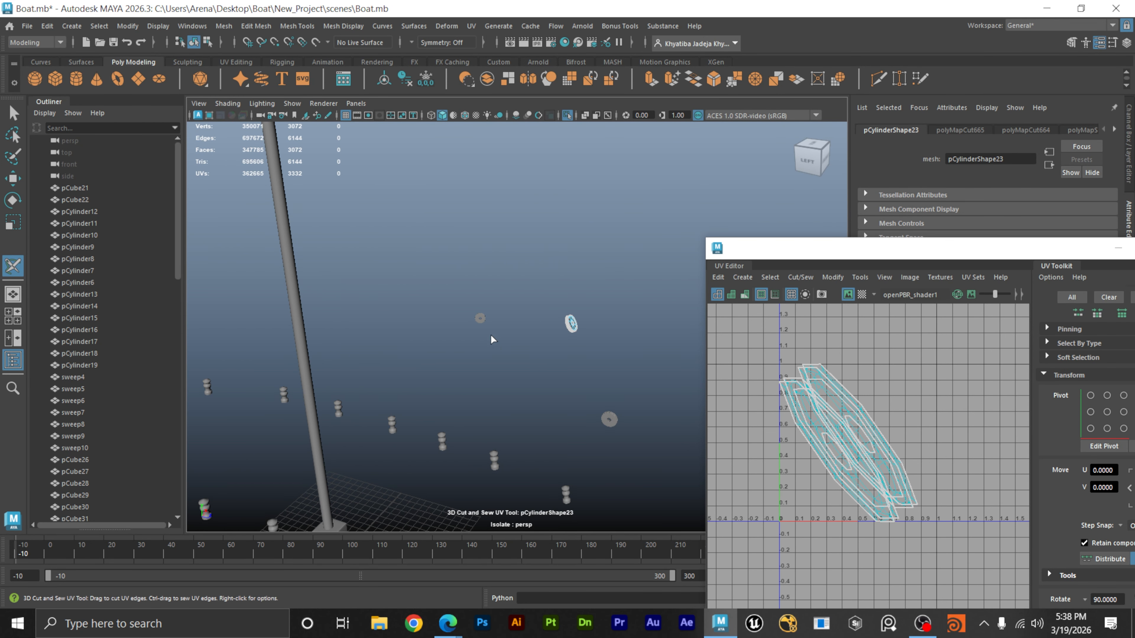
# Select and frame pulley pCylinder25, and cut the flange rim loop and hole loop on one face.
pyautogui.press('w')
pyautogui.moveTo(436, 296); pyautogui.dragTo(354, 330)
pyautogui.press('f')
pyautogui.click(12, 266)
pyautogui.keyDown('alt'); pyautogui.moveTo(222, 267); pyautogui.dragTo(476, 265, button='right'); pyautogui.keyUp('alt')
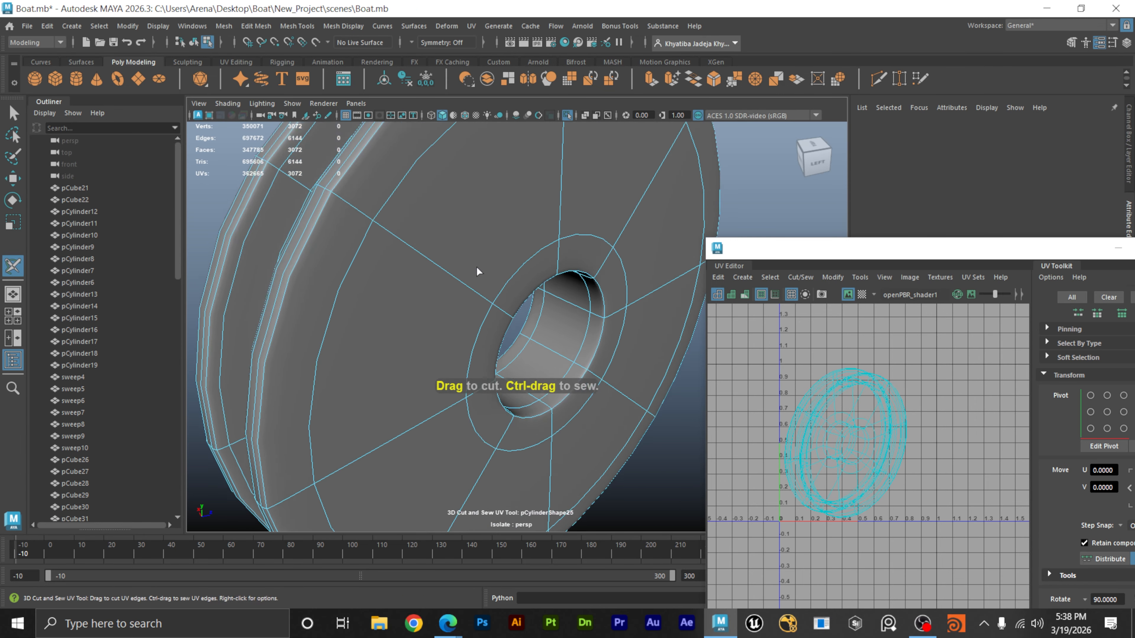
pyautogui.keyDown('alt'); pyautogui.moveTo(476, 266); pyautogui.dragTo(530, 339, button='middle'); pyautogui.keyUp('alt')
pyautogui.click(432, 274)
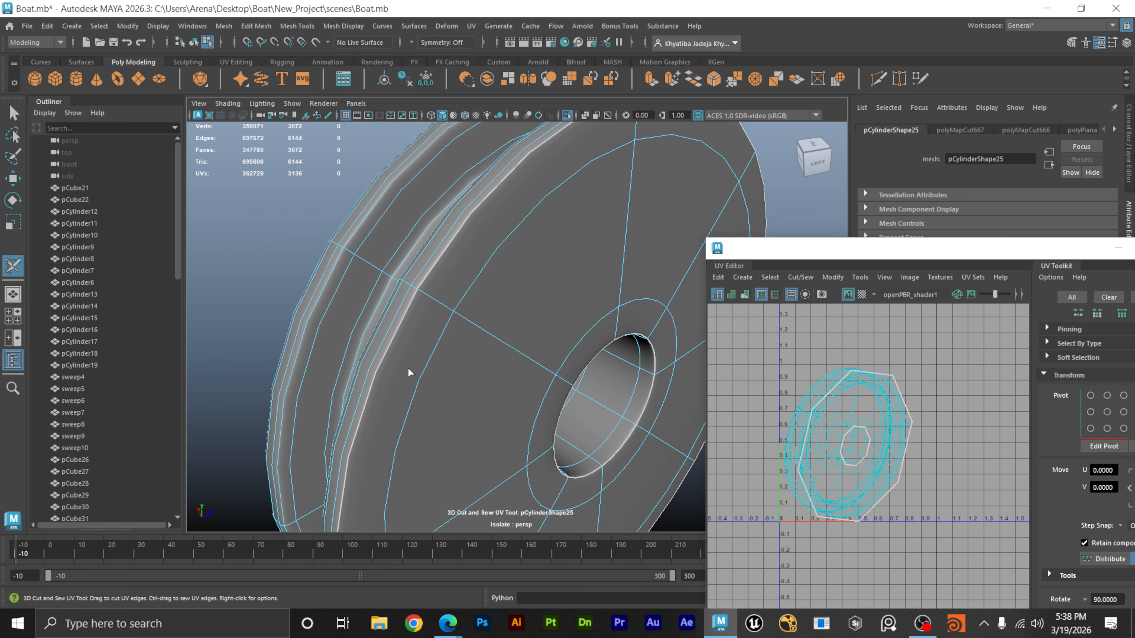
# Cut the hole and outer rim loops on the other face of pCylinder25, sewing the misplaced rim cut.
pyautogui.keyDown('alt'); pyautogui.moveTo(409, 372); pyautogui.dragTo(495, 424); pyautogui.keyUp('alt')
pyautogui.click(524, 408)
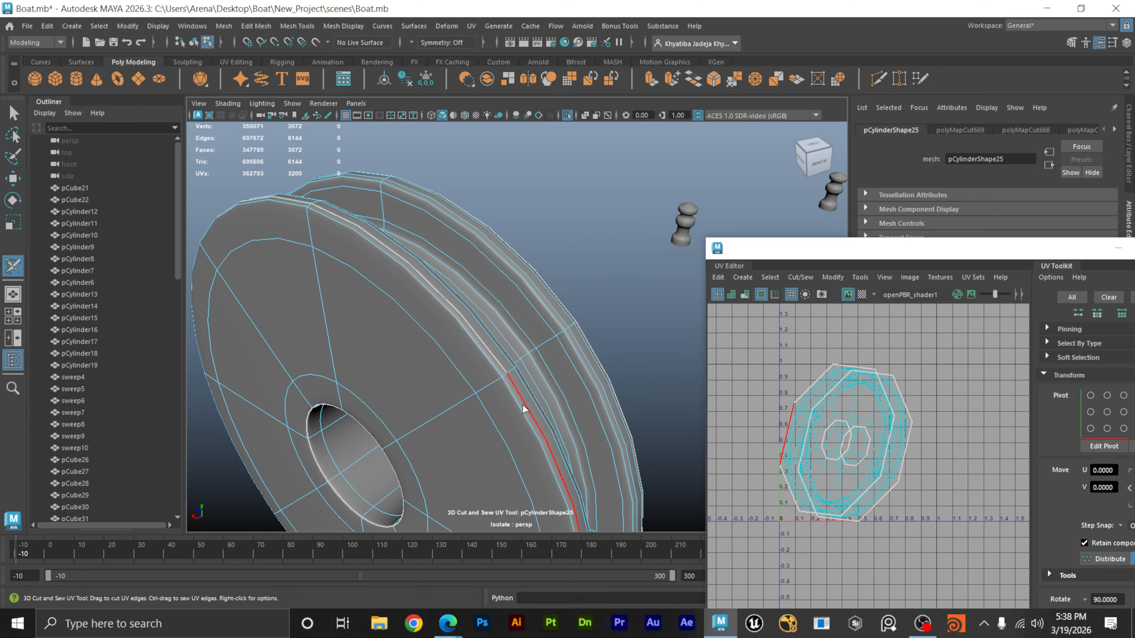
pyautogui.keyDown('ctrl'); pyautogui.click(525, 408); pyautogui.keyUp('ctrl')
pyautogui.click(531, 403)
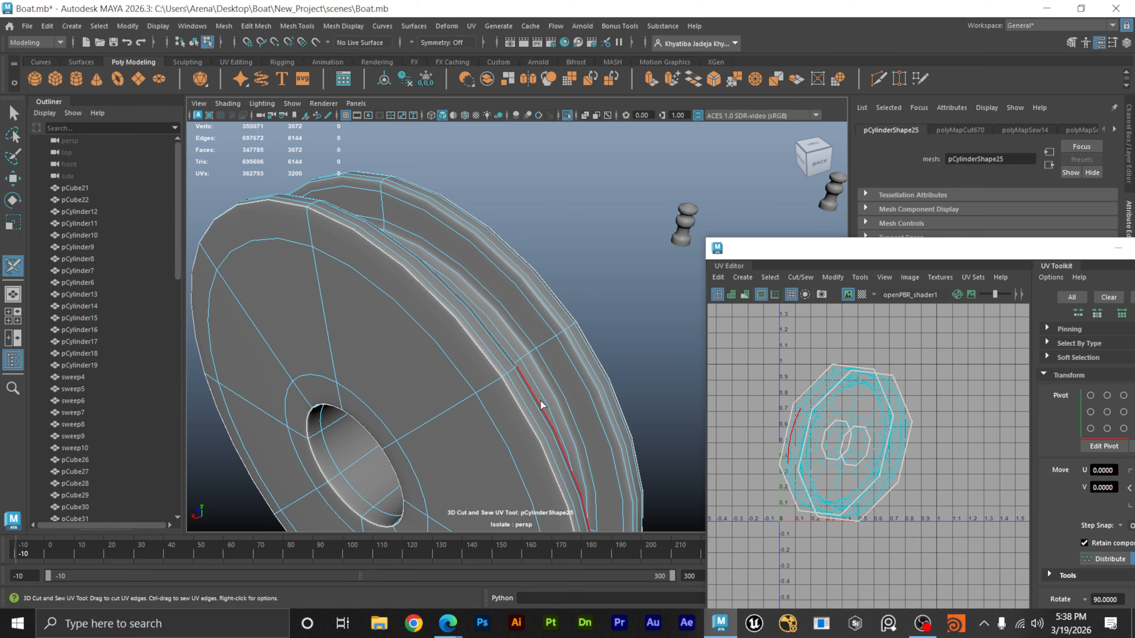
# Cut the inner flange rim loops and both groove edge loops of pCylinder25.
pyautogui.keyDown('alt'); pyautogui.moveTo(537, 397); pyautogui.dragTo(397, 385); pyautogui.keyUp('alt')
pyautogui.click(348, 373)
pyautogui.click(443, 378)
pyautogui.click(508, 382)
pyautogui.click(484, 389)
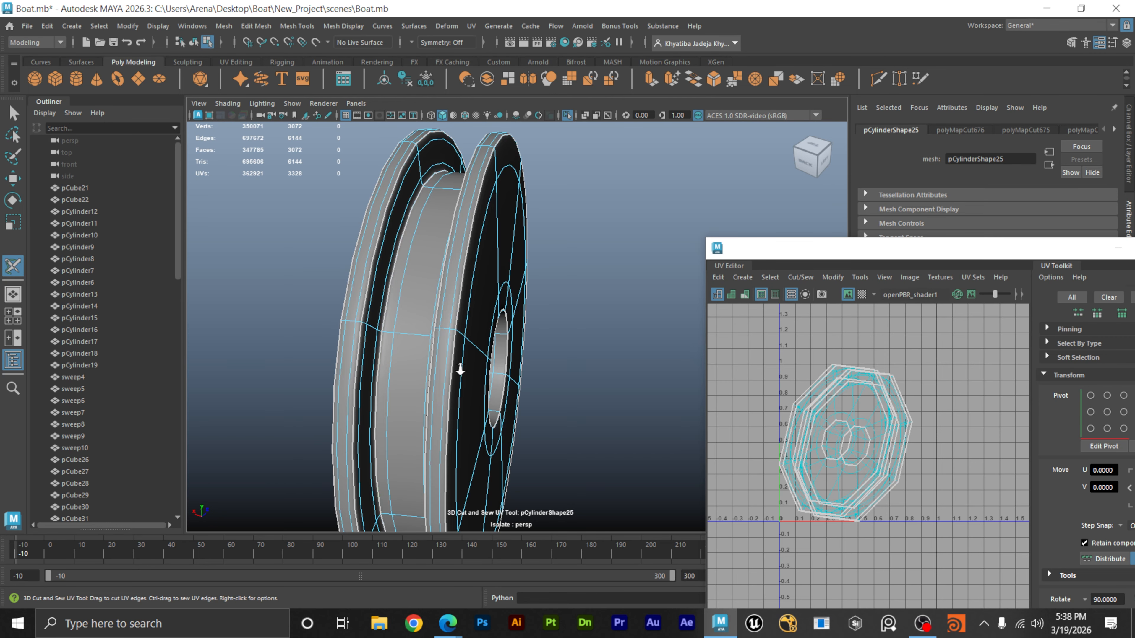
pyautogui.keyDown('alt'); pyautogui.moveTo(460, 369); pyautogui.dragTo(431, 372, button='right'); pyautogui.keyUp('alt')
pyautogui.moveTo(430, 372)
pyautogui.keyDown('alt'); pyautogui.mouseDown()
pyautogui.moveTo(388, 370)
pyautogui.moveTo(395, 355)
pyautogui.moveTo(431, 353)
pyautogui.mouseUp(); pyautogui.keyUp('alt')
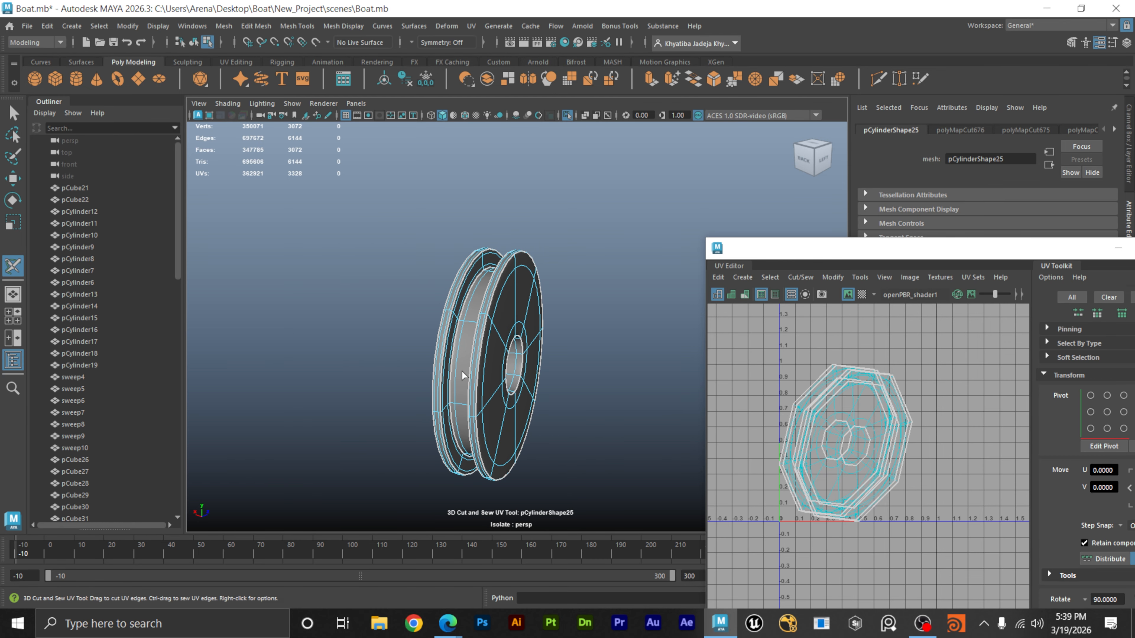
# Select the remaining uncut rigging pulley, pCylinder26.
pyautogui.keyDown('alt'); pyautogui.moveTo(408, 382); pyautogui.dragTo(215, 380, button='right'); pyautogui.keyUp('alt')
pyautogui.scroll(-3, 213, 398)
pyautogui.keyDown('alt'); pyautogui.moveTo(213, 397); pyautogui.dragTo(556, 386); pyautogui.keyUp('alt')
pyautogui.keyDown('alt'); pyautogui.moveTo(556, 386); pyautogui.dragTo(496, 317, button='right'); pyautogui.keyUp('alt')
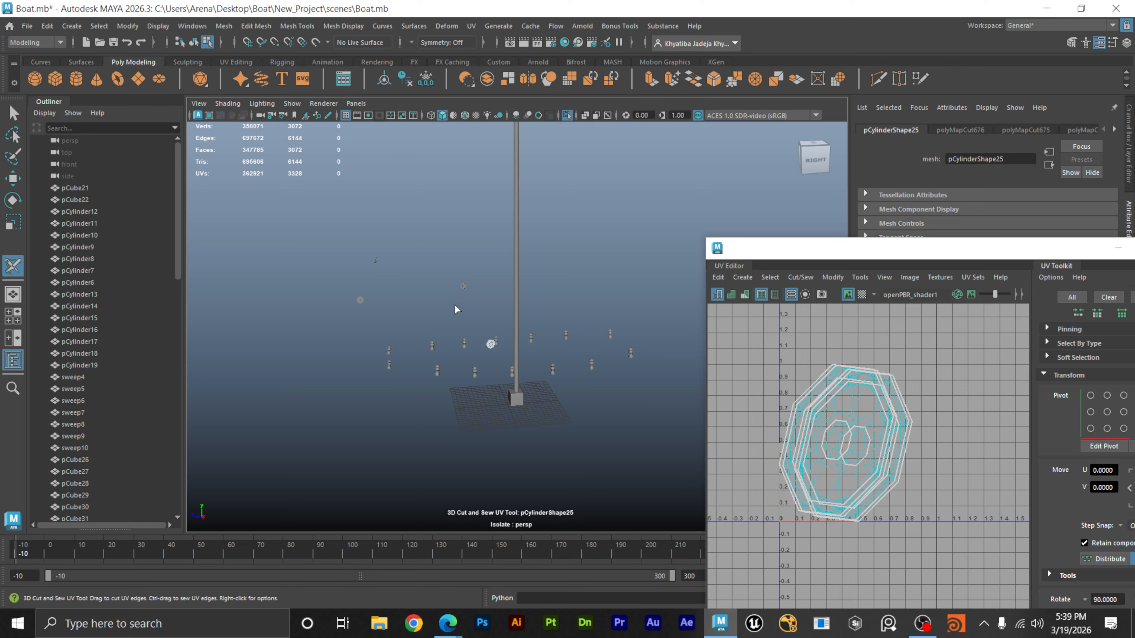
pyautogui.press('w')
pyautogui.moveTo(438, 273); pyautogui.dragTo(487, 301)
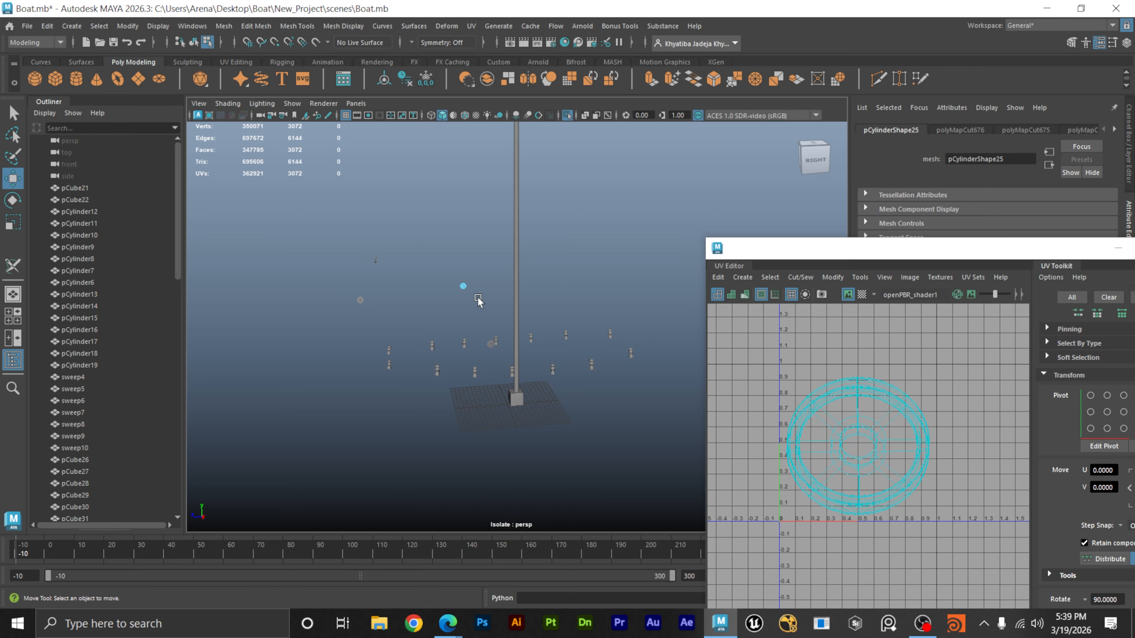
pyautogui.press('f')
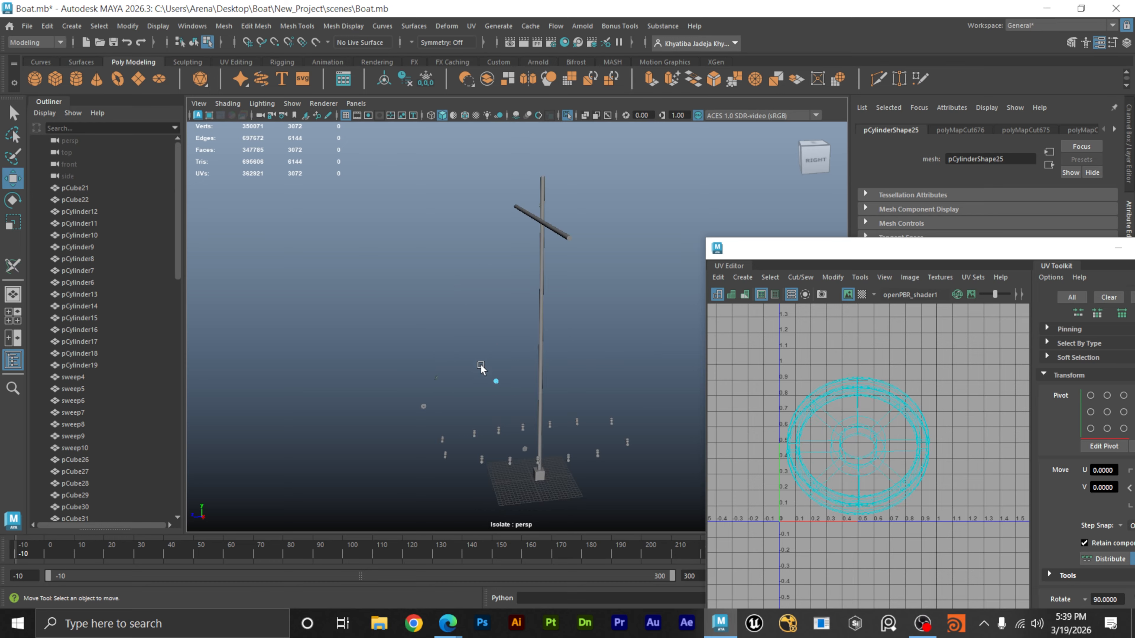
# With the 3D Cut and Sew UV tool, cut flange rim loops and both centre hole loops on pCylinder26.
pyautogui.moveTo(483, 271); pyautogui.dragTo(482, 244, button='right')
pyautogui.moveTo(467, 319); pyautogui.dragTo(496, 393)
pyautogui.press('f')
pyautogui.press('y')
pyautogui.scroll(3, 576, 319)
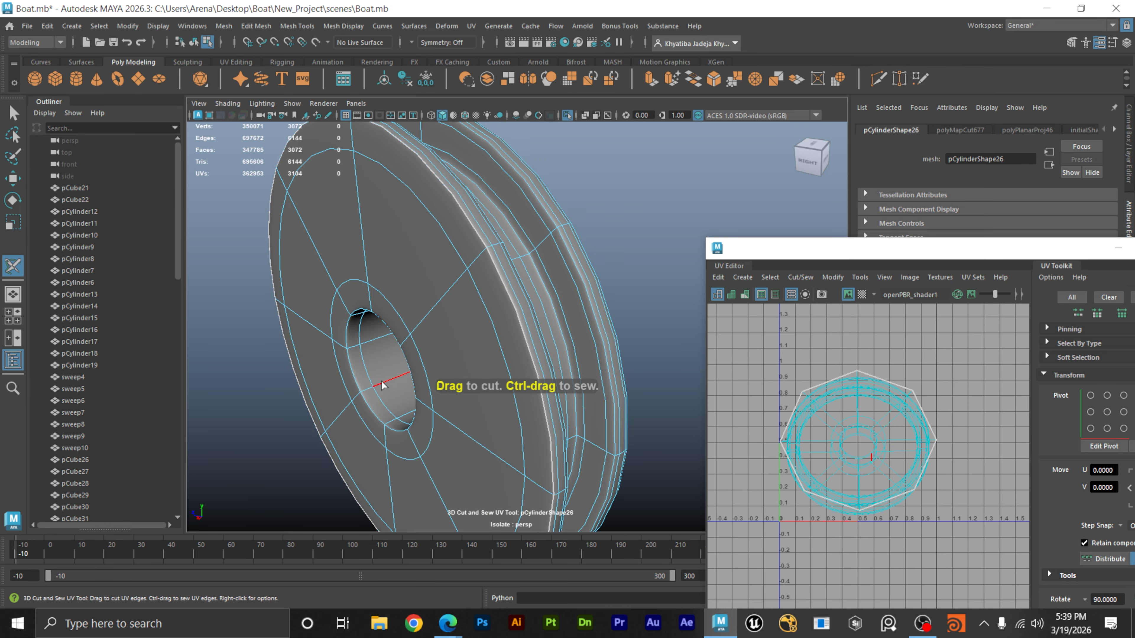
pyautogui.keyDown('alt'); pyautogui.moveTo(564, 375); pyautogui.dragTo(499, 347); pyautogui.keyUp('alt')
pyautogui.doubleClick(557, 348)
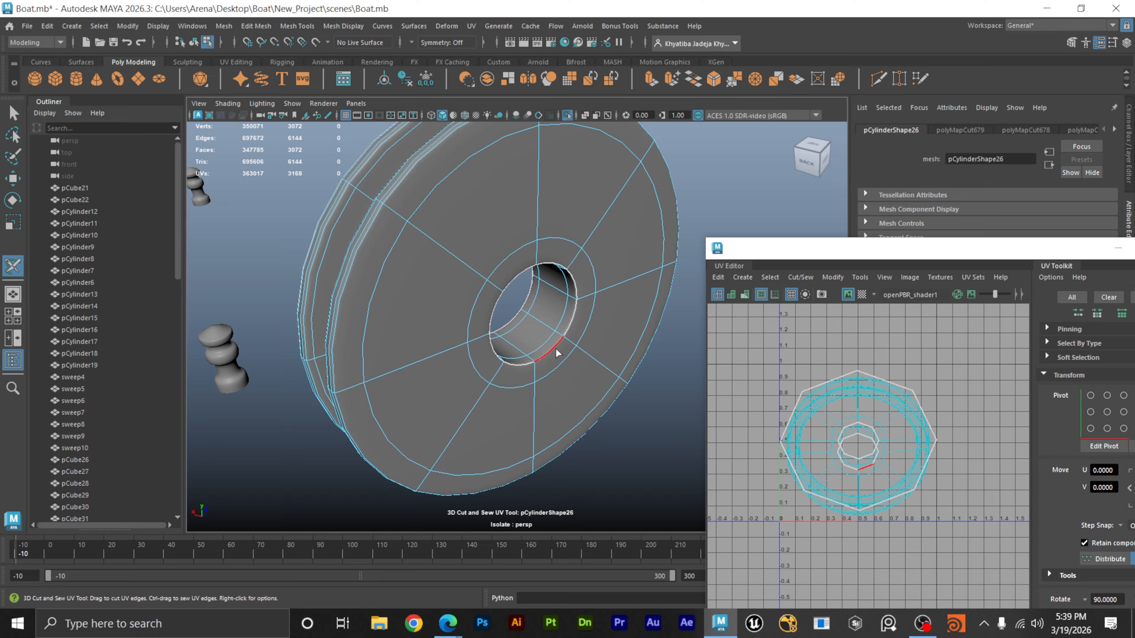
pyautogui.doubleClick(341, 344)
# Cut the inner flange rim loops and both groove edge loops of pCylinder26, and clear the selection in object mode.
pyautogui.keyDown('alt'); pyautogui.moveTo(340, 345); pyautogui.dragTo(472, 354); pyautogui.keyUp('alt')
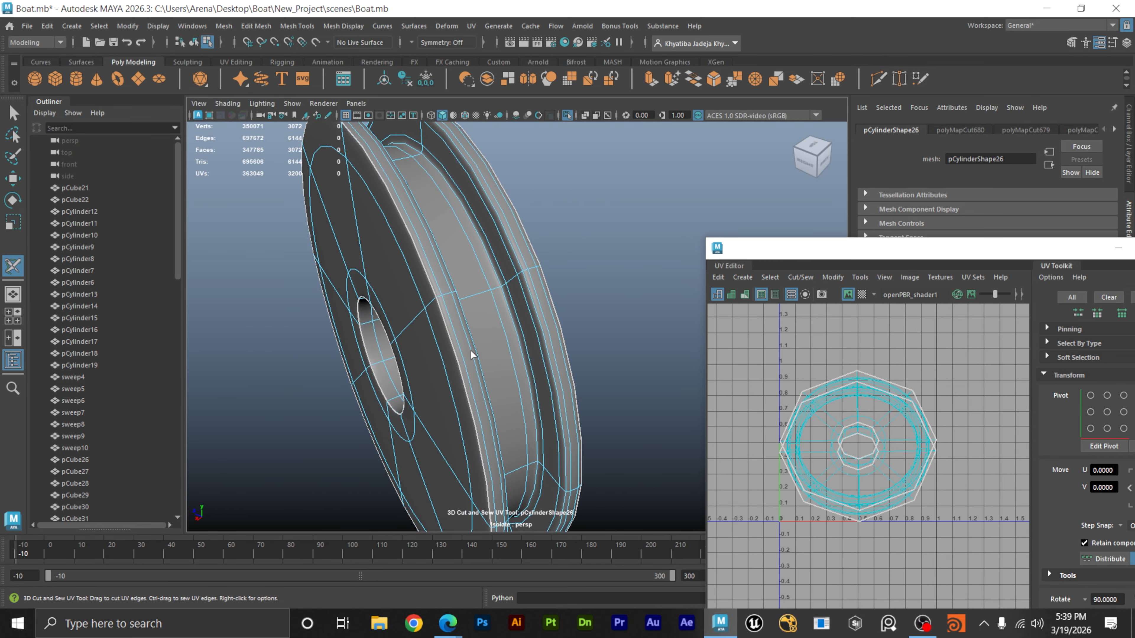
pyautogui.doubleClick(524, 362)
pyautogui.doubleClick(549, 353)
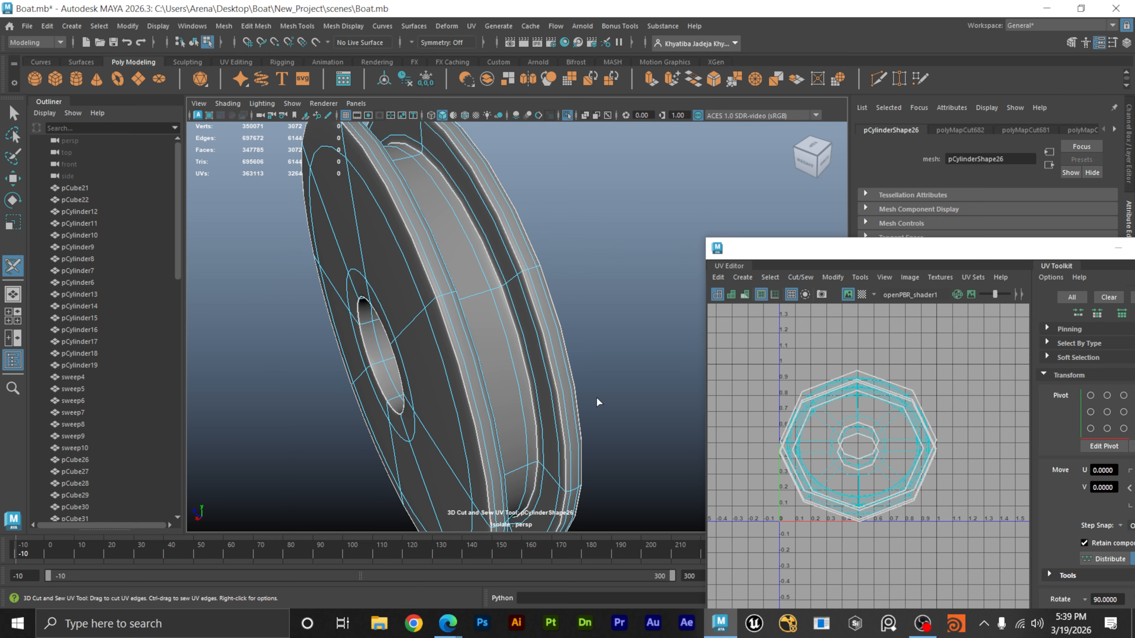
pyautogui.keyDown('alt'); pyautogui.moveTo(582, 396); pyautogui.dragTo(390, 351); pyautogui.keyUp('alt')
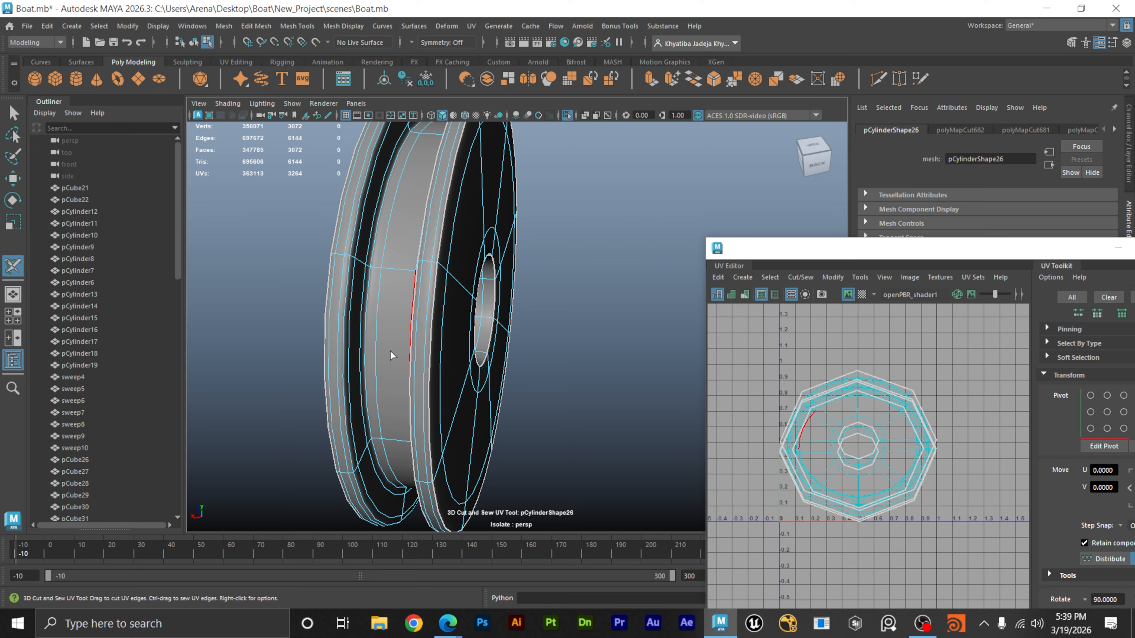
pyautogui.doubleClick(365, 343)
pyautogui.doubleClick(339, 344)
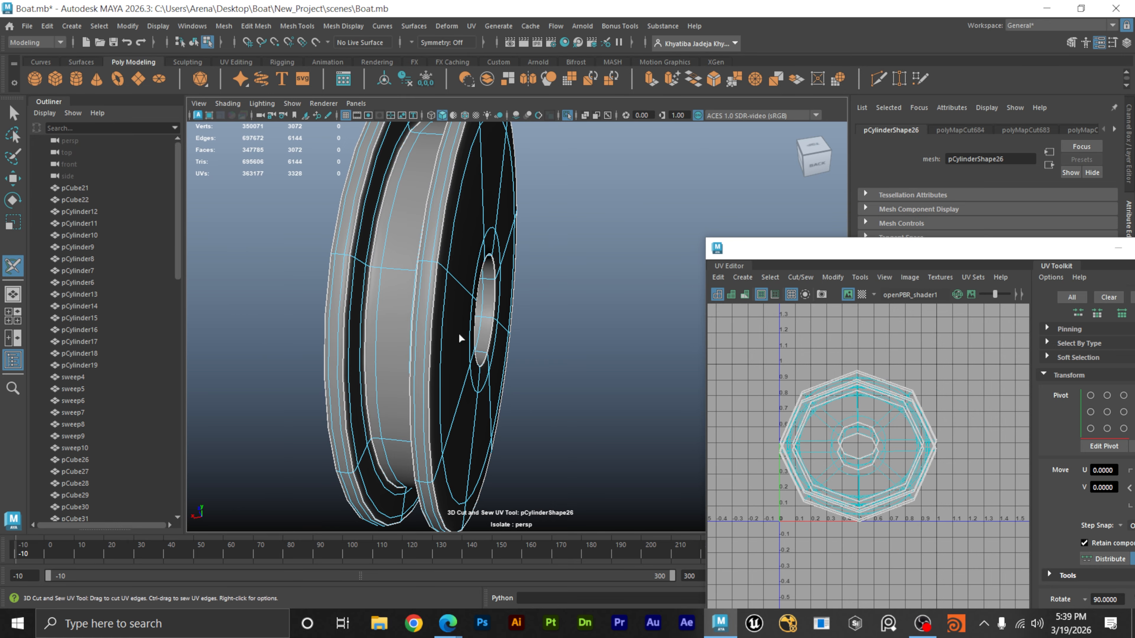
pyautogui.keyDown('alt'); pyautogui.moveTo(460, 334); pyautogui.dragTo(290, 335, button='right'); pyautogui.keyUp('alt')
pyautogui.keyDown('alt'); pyautogui.moveTo(482, 334); pyautogui.dragTo(355, 338); pyautogui.keyUp('alt')
pyautogui.keyDown('alt'); pyautogui.moveTo(498, 335); pyautogui.dragTo(253, 330, button='right'); pyautogui.keyUp('alt')
pyautogui.press('w')
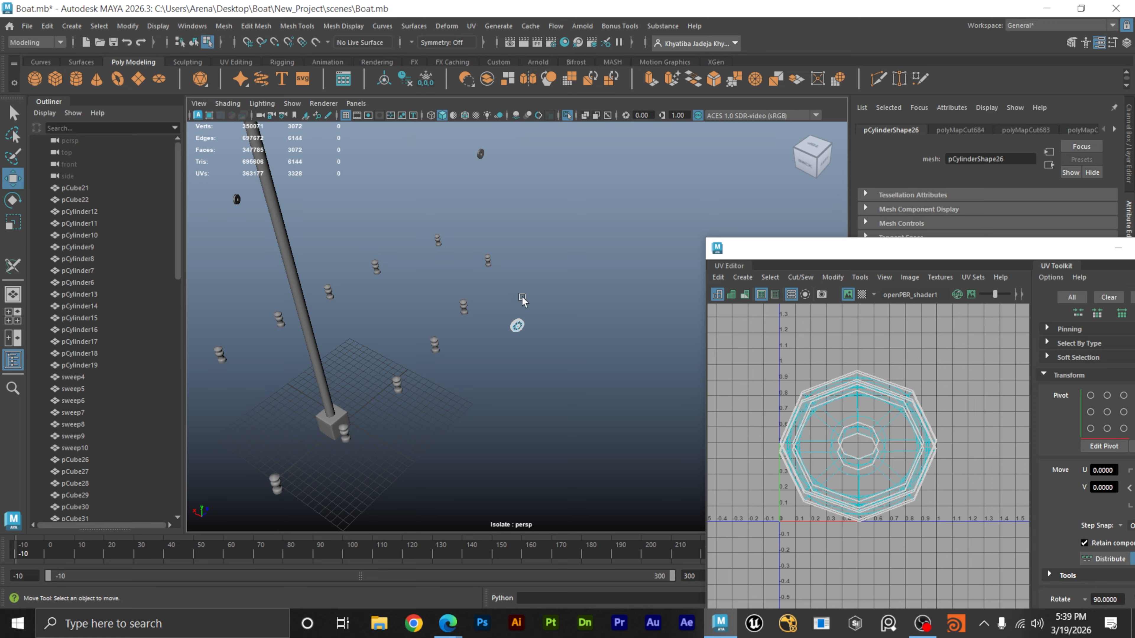
pyautogui.moveTo(522, 297); pyautogui.dragTo(453, 289, button='right')
pyautogui.click(583, 259)
# Select the uncut pulley mounted near the top of the mast, pCylinder22.
pyautogui.keyDown('alt'); pyautogui.moveTo(453, 289); pyautogui.dragTo(619, 353); pyautogui.keyUp('alt')
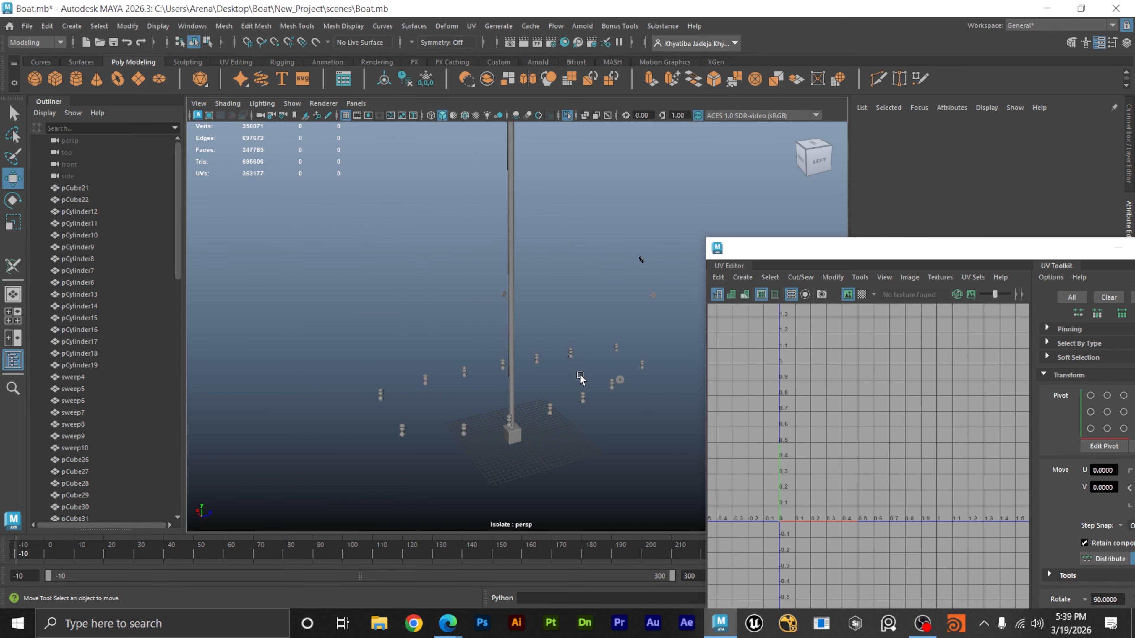
pyautogui.keyDown('alt'); pyautogui.moveTo(562, 399); pyautogui.dragTo(545, 363); pyautogui.keyUp('alt')
pyautogui.keyDown('alt'); pyautogui.moveTo(588, 309); pyautogui.dragTo(588, 443, button='middle'); pyautogui.keyUp('alt')
pyautogui.keyDown('alt'); pyautogui.moveTo(587, 443); pyautogui.dragTo(519, 356); pyautogui.keyUp('alt')
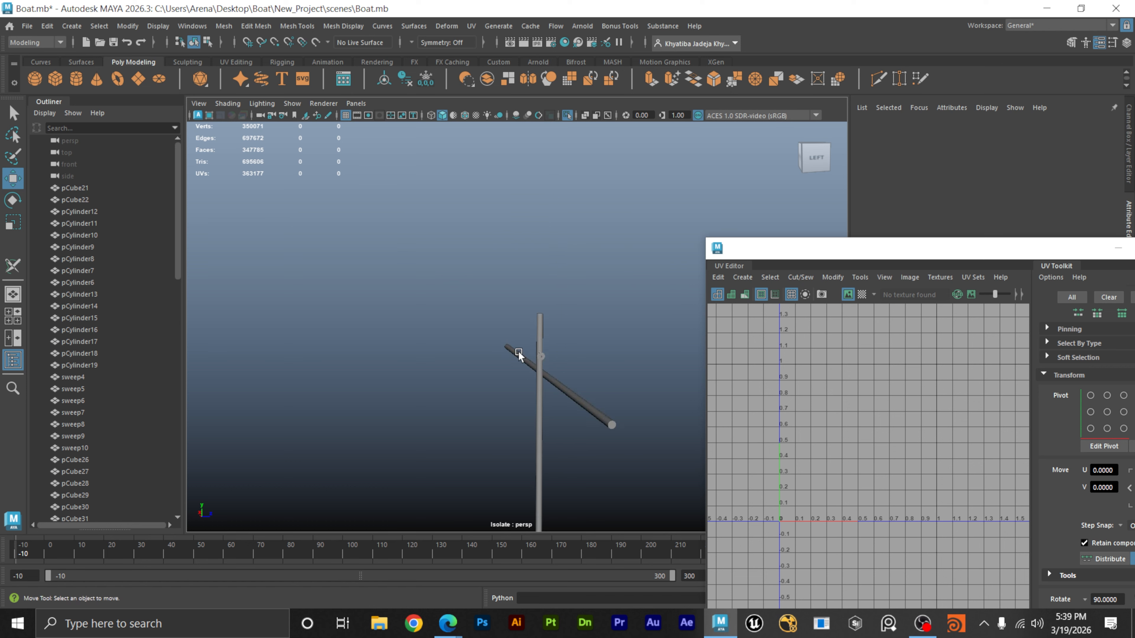
pyautogui.keyDown('alt'); pyautogui.moveTo(520, 357); pyautogui.dragTo(578, 399, button='right'); pyautogui.keyUp('alt')
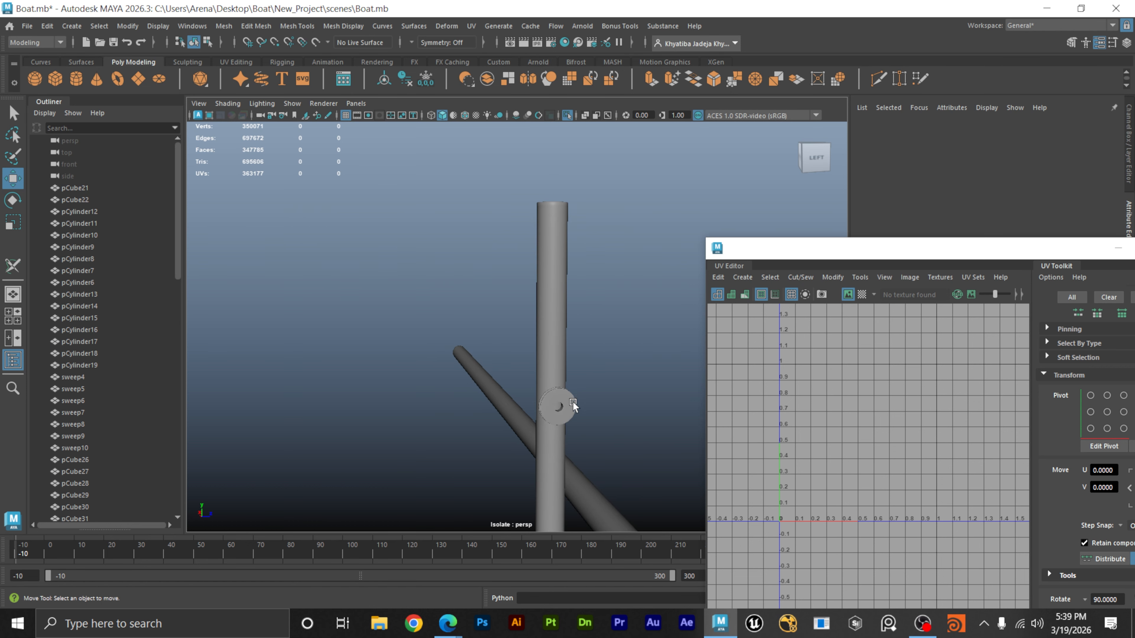
pyautogui.click(573, 404)
pyautogui.keyDown('alt'); pyautogui.moveTo(573, 405); pyautogui.dragTo(593, 393); pyautogui.keyUp('alt')
pyautogui.keyDown('alt'); pyautogui.moveTo(593, 393); pyautogui.dragTo(639, 430, button='right'); pyautogui.keyUp('alt')
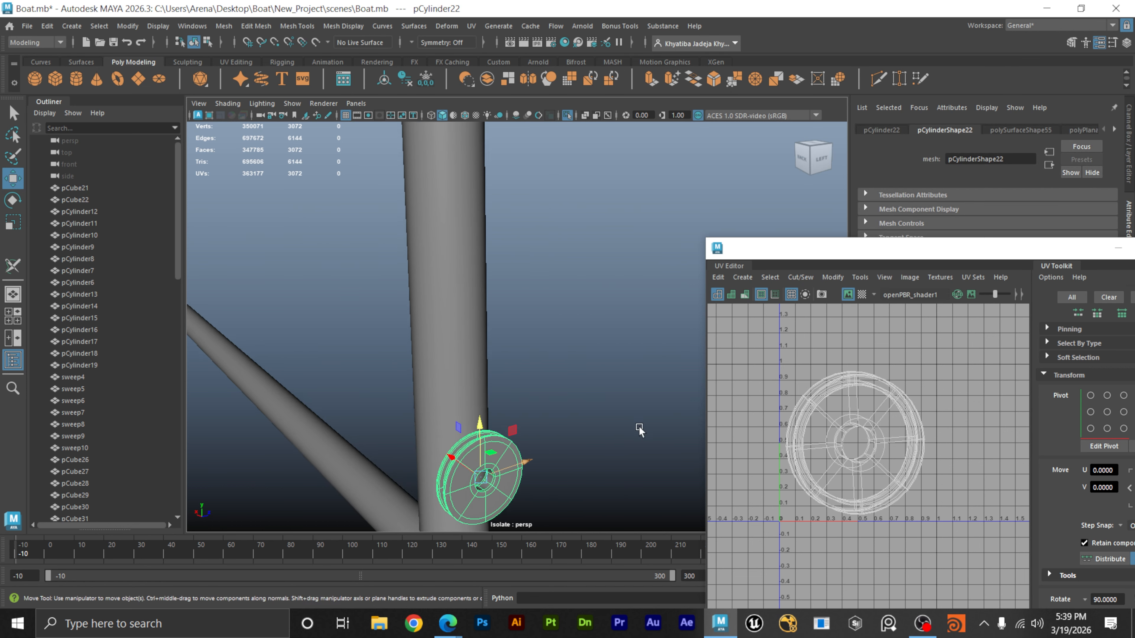
pyautogui.keyDown('alt'); pyautogui.moveTo(640, 430); pyautogui.dragTo(646, 388, button='middle'); pyautogui.keyUp('alt')
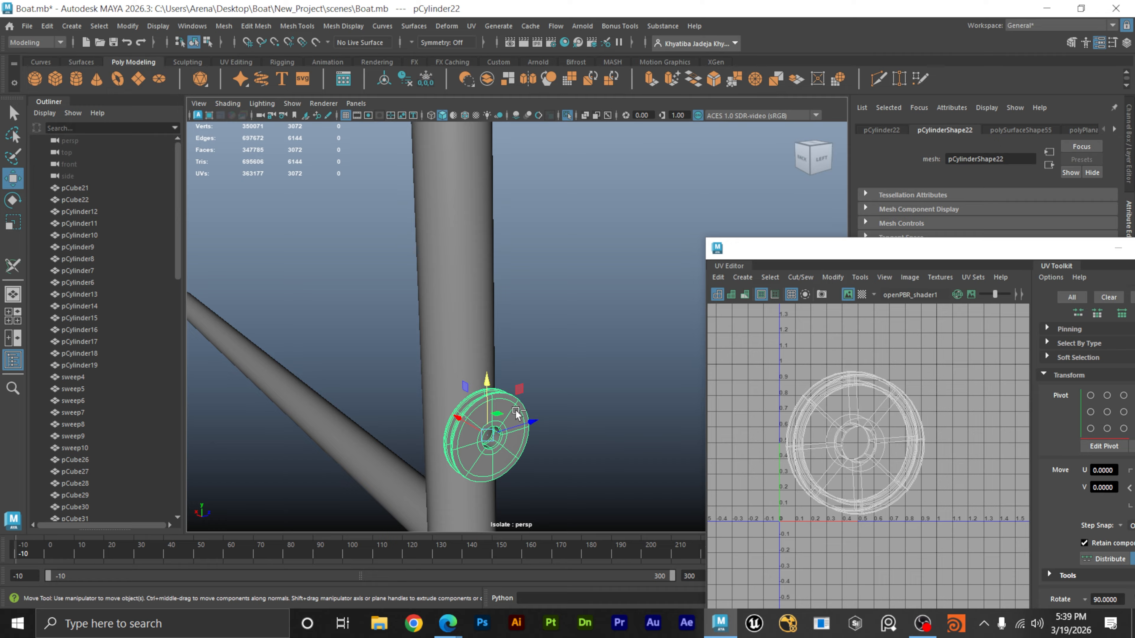
pyautogui.keyDown('alt'); pyautogui.moveTo(551, 401); pyautogui.dragTo(292, 428); pyautogui.keyUp('alt')
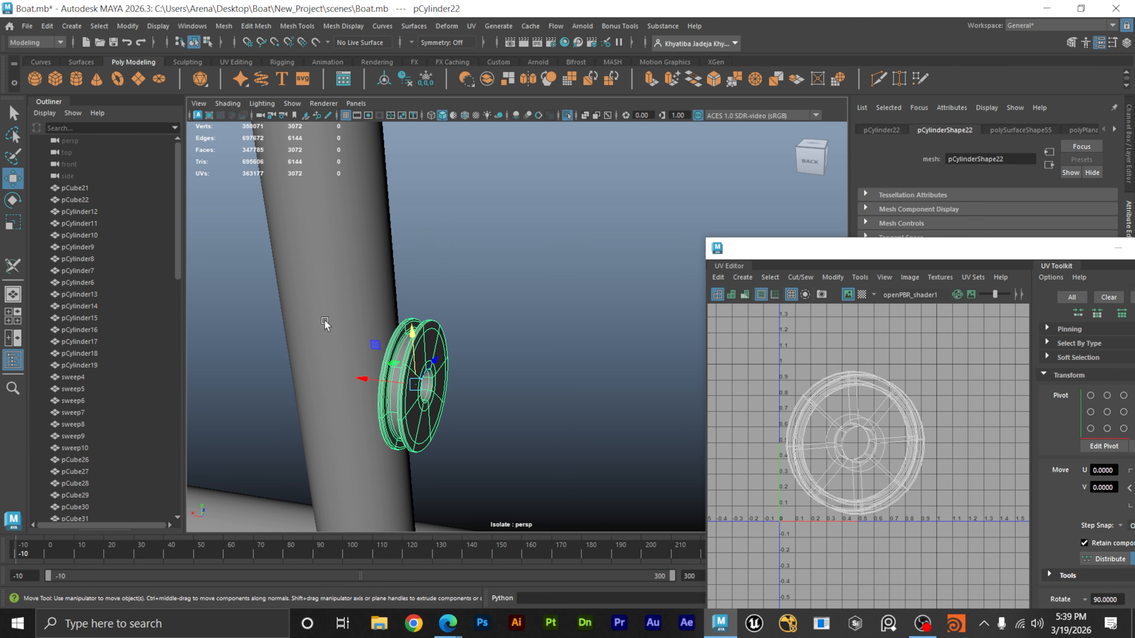
# With the 3D Cut and Sew UV tool, cut the centre hole loop on the outward face of pCylinder22.
pyautogui.moveTo(396, 329); pyautogui.dragTo(408, 243, button='right')
pyautogui.click(13, 266)
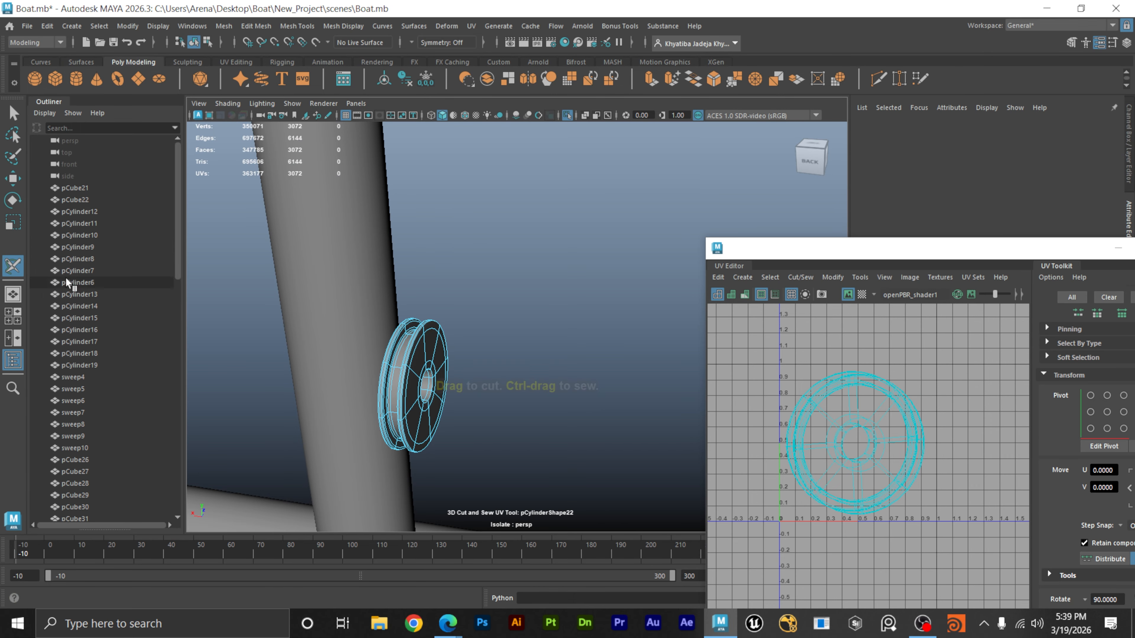
pyautogui.keyDown('alt'); pyautogui.moveTo(391, 358); pyautogui.dragTo(329, 361); pyautogui.keyUp('alt')
pyautogui.press('a')
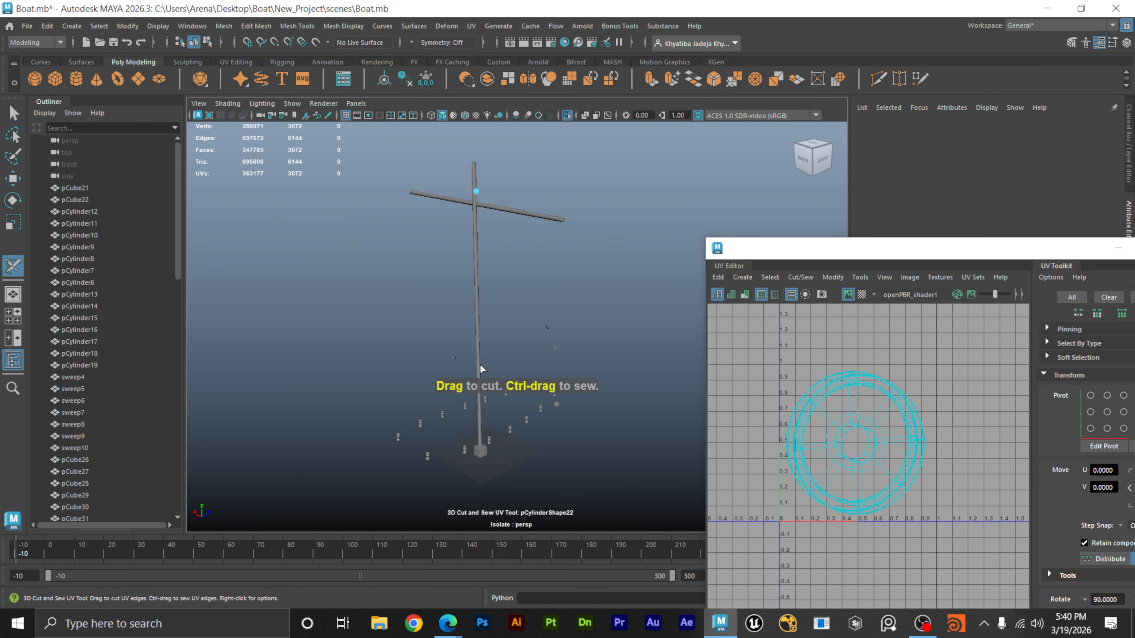
pyautogui.keyDown('alt'); pyautogui.moveTo(467, 192); pyautogui.dragTo(529, 246, button='right'); pyautogui.keyUp('alt')
pyautogui.keyDown('alt'); pyautogui.moveTo(530, 245); pyautogui.dragTo(547, 416, button='middle'); pyautogui.keyUp('alt')
pyautogui.keyDown('alt'); pyautogui.moveTo(404, 234); pyautogui.dragTo(507, 401, button='middle'); pyautogui.keyUp('alt')
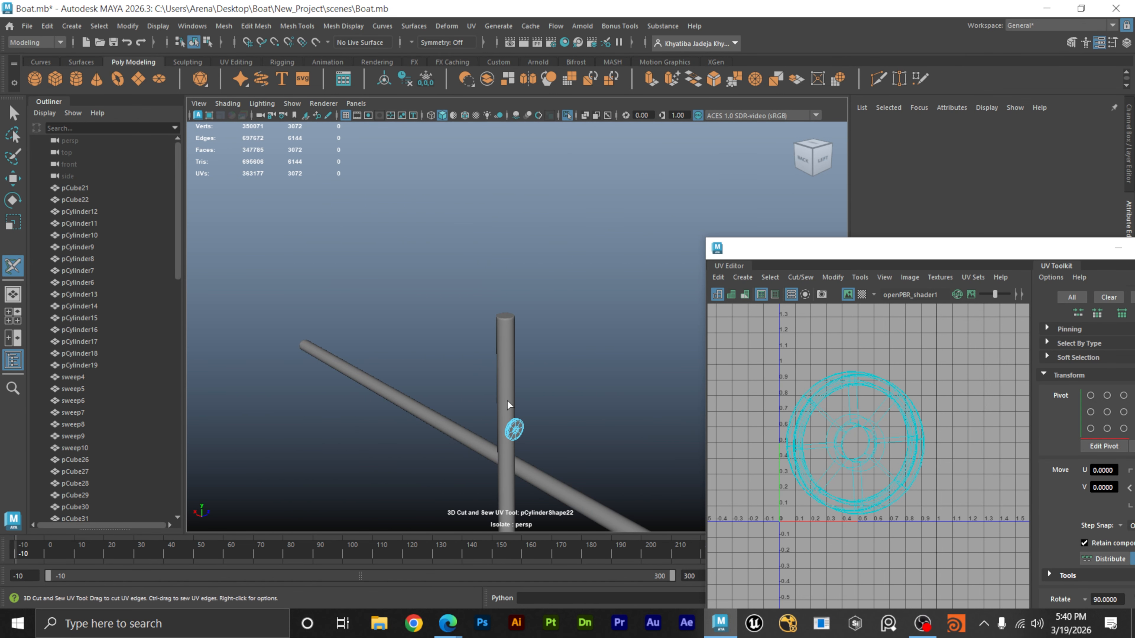
pyautogui.keyDown('alt'); pyautogui.moveTo(337, 452); pyautogui.dragTo(411, 501, button='right'); pyautogui.keyUp('alt')
pyautogui.keyDown('alt'); pyautogui.moveTo(487, 507); pyautogui.dragTo(479, 253, button='middle'); pyautogui.keyUp('alt')
pyautogui.keyDown('alt'); pyautogui.moveTo(389, 273); pyautogui.dragTo(460, 334, button='right'); pyautogui.keyUp('alt')
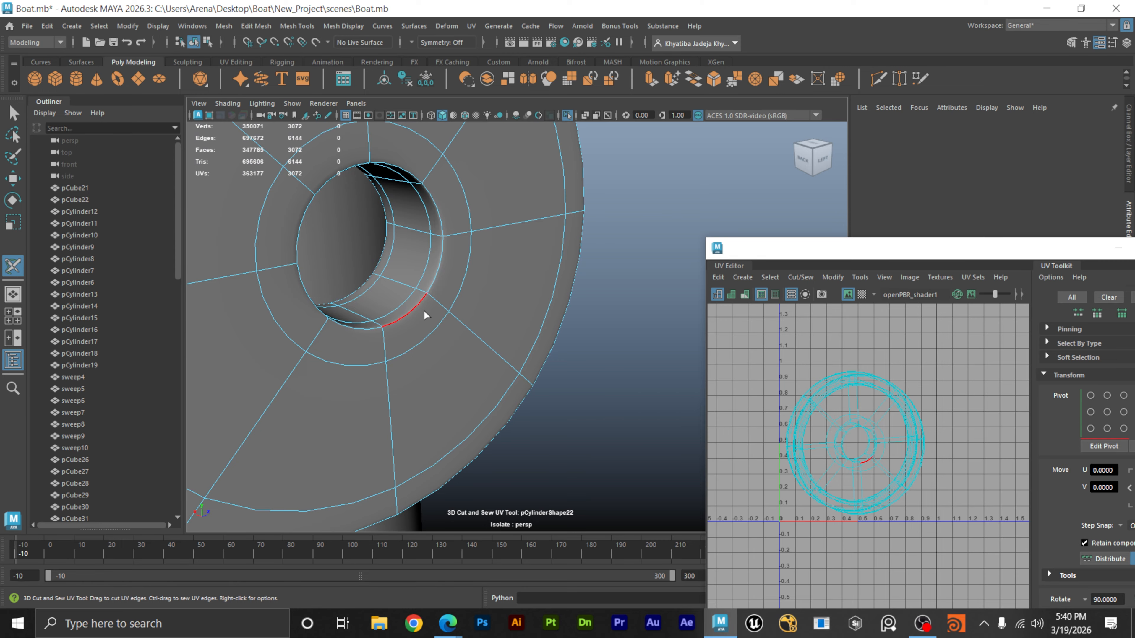
pyautogui.doubleClick(413, 307)
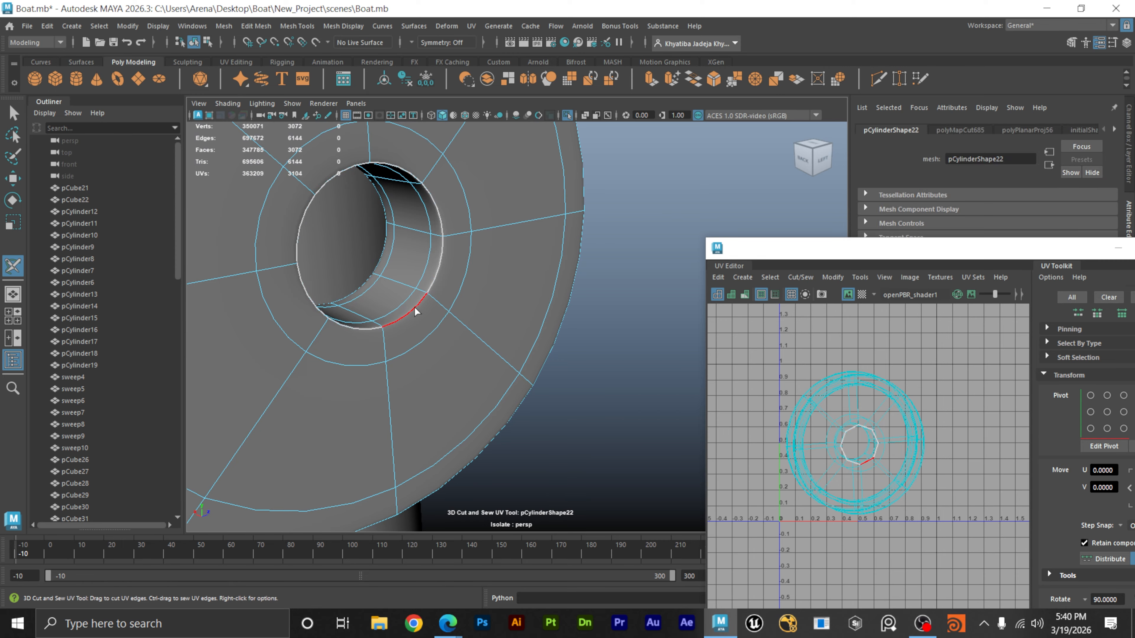
# Cut the outer rim loop on that face of pCylinder22 and the hole loop on its opposite face.
pyautogui.click(467, 460)
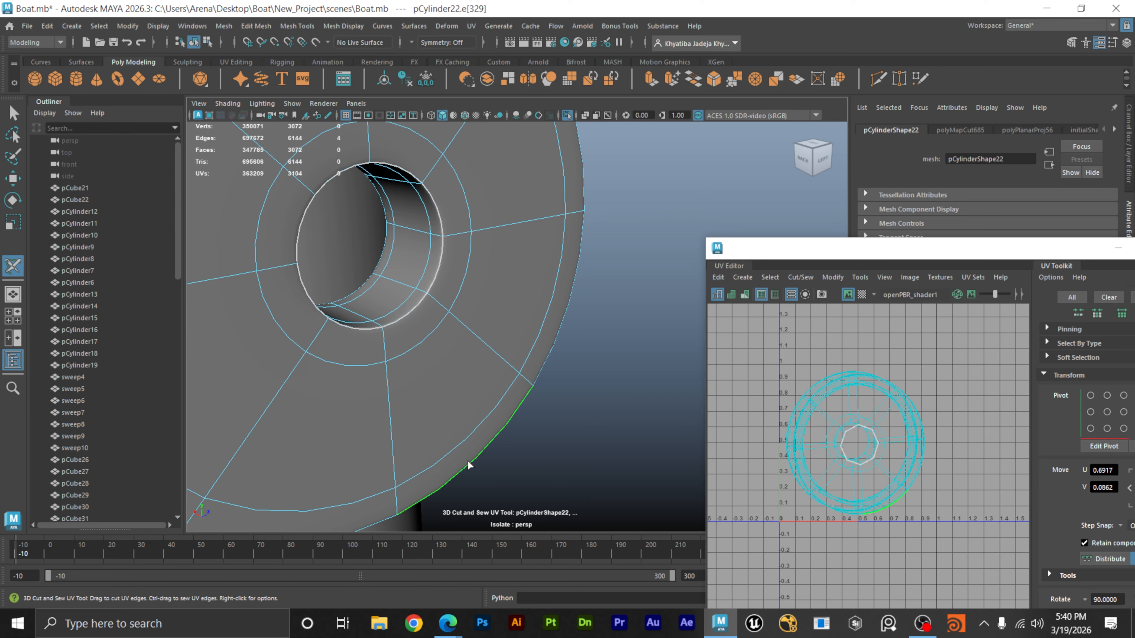
pyautogui.press('f')
pyautogui.keyDown('alt'); pyautogui.moveTo(505, 397); pyautogui.dragTo(125, 370, button='right'); pyautogui.keyUp('alt')
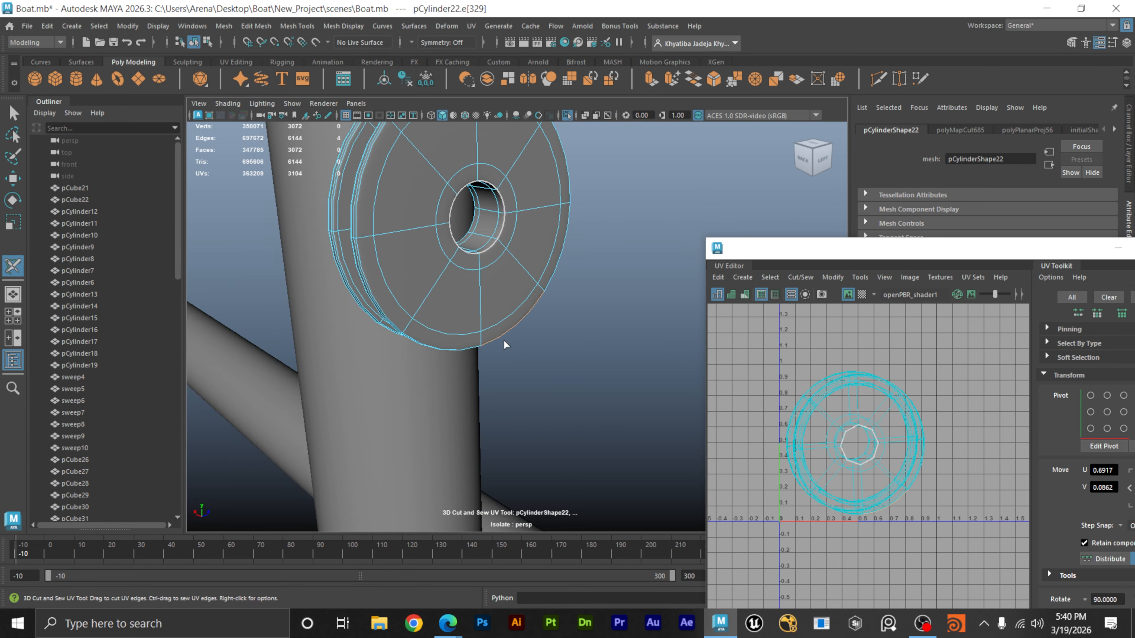
pyautogui.keyDown('alt'); pyautogui.moveTo(504, 340); pyautogui.dragTo(527, 416, button='middle'); pyautogui.keyUp('alt')
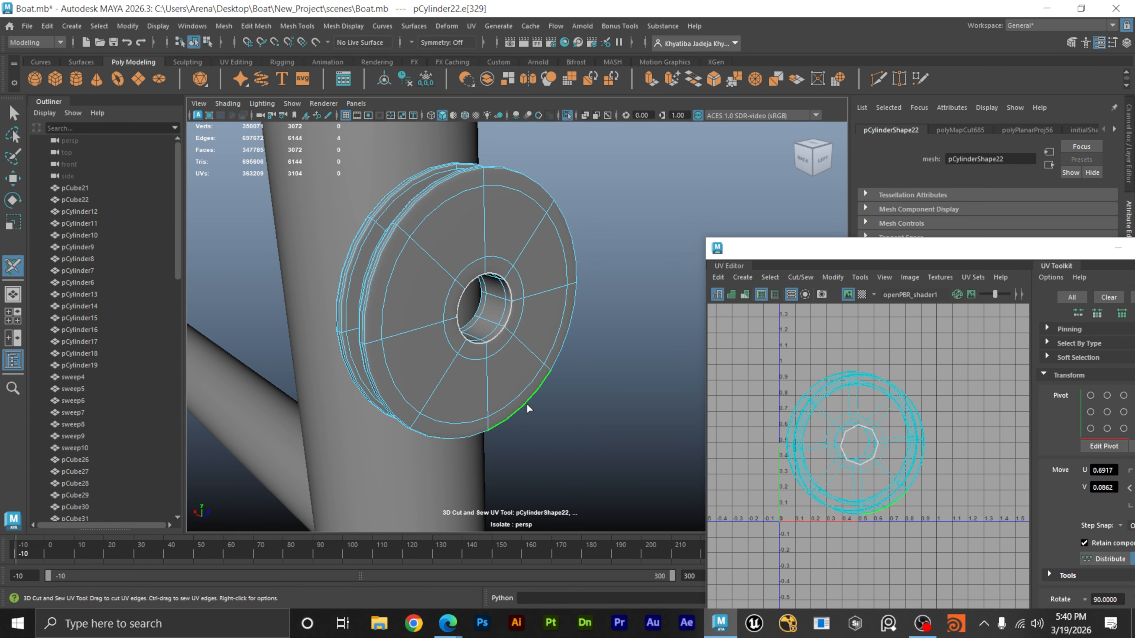
pyautogui.doubleClick(527, 404)
pyautogui.keyDown('alt'); pyautogui.moveTo(364, 401); pyautogui.dragTo(512, 418); pyautogui.keyUp('alt')
pyautogui.keyDown('alt'); pyautogui.moveTo(566, 384); pyautogui.dragTo(486, 422, button='middle'); pyautogui.keyUp('alt')
pyautogui.keyDown('alt'); pyautogui.moveTo(486, 421); pyautogui.dragTo(525, 431); pyautogui.keyUp('alt')
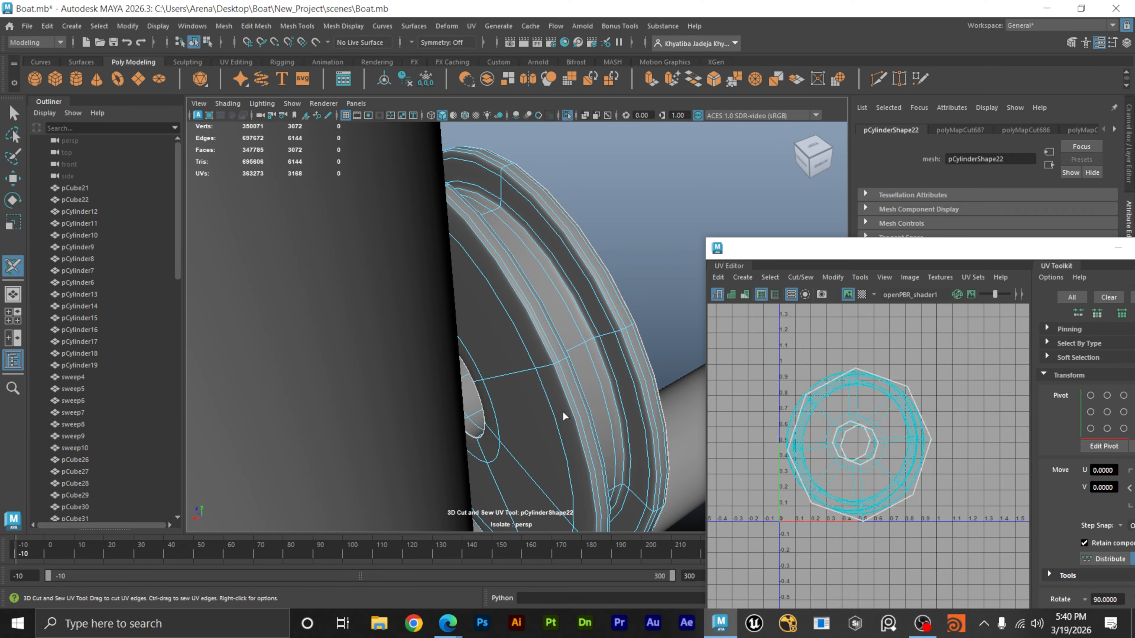
# Cut the remaining flange rim loops and both groove edge loops of pCylinder22.
pyautogui.doubleClick(569, 400)
pyautogui.keyDown('alt'); pyautogui.moveTo(593, 398); pyautogui.dragTo(362, 395); pyautogui.keyUp('alt')
pyautogui.doubleClick(325, 373)
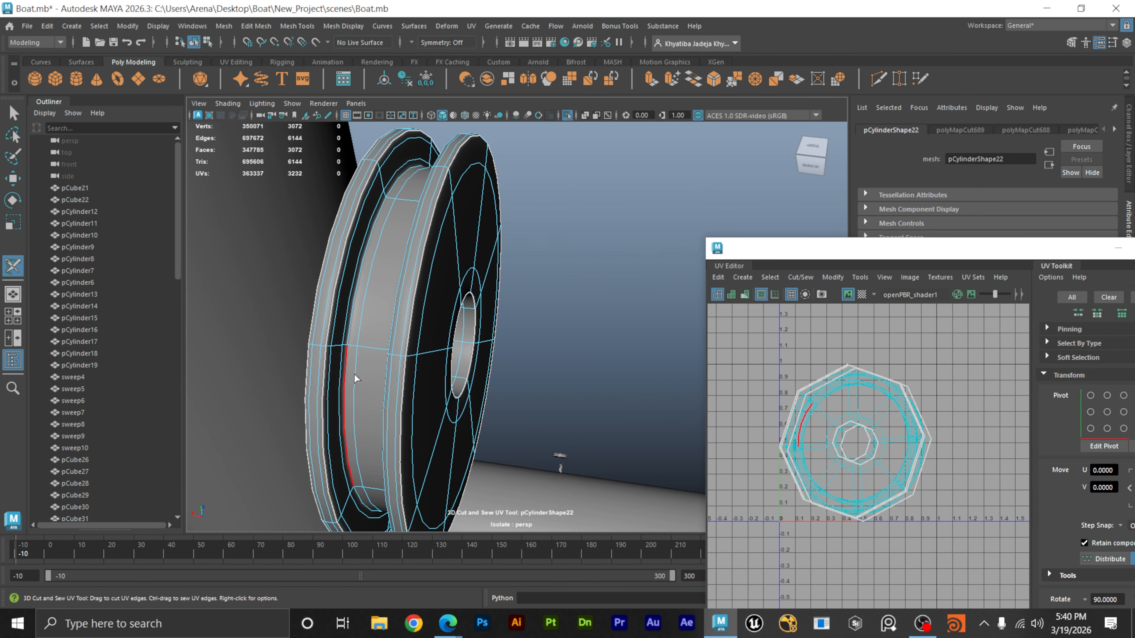
pyautogui.doubleClick(386, 377)
pyautogui.keyDown('alt'); pyautogui.moveTo(385, 376); pyautogui.dragTo(430, 388); pyautogui.keyUp('alt')
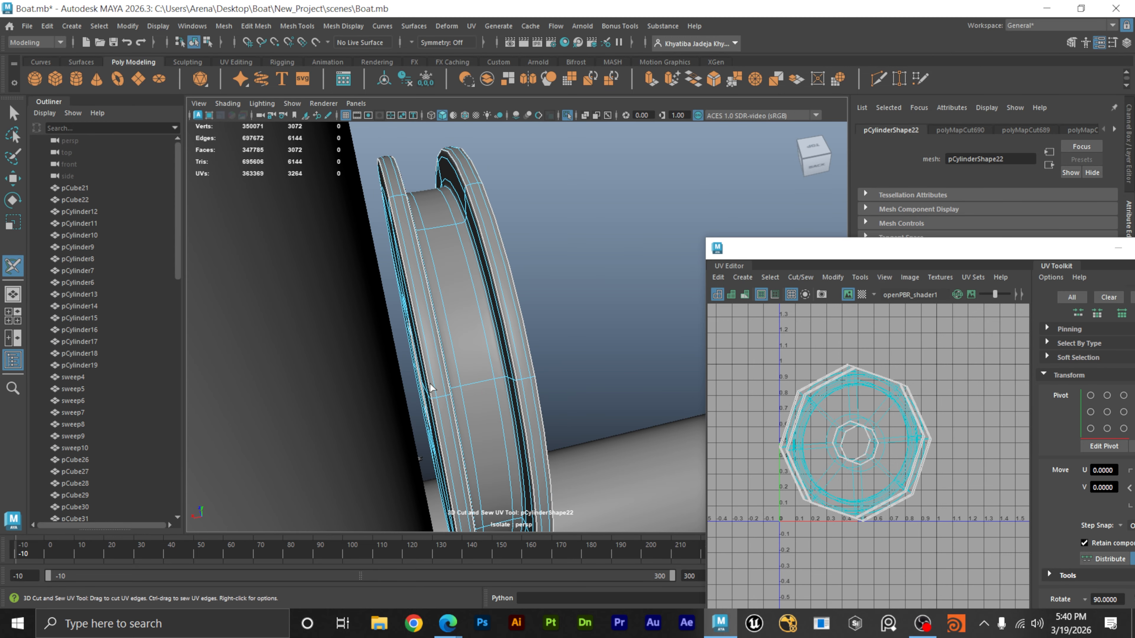
pyautogui.doubleClick(508, 393)
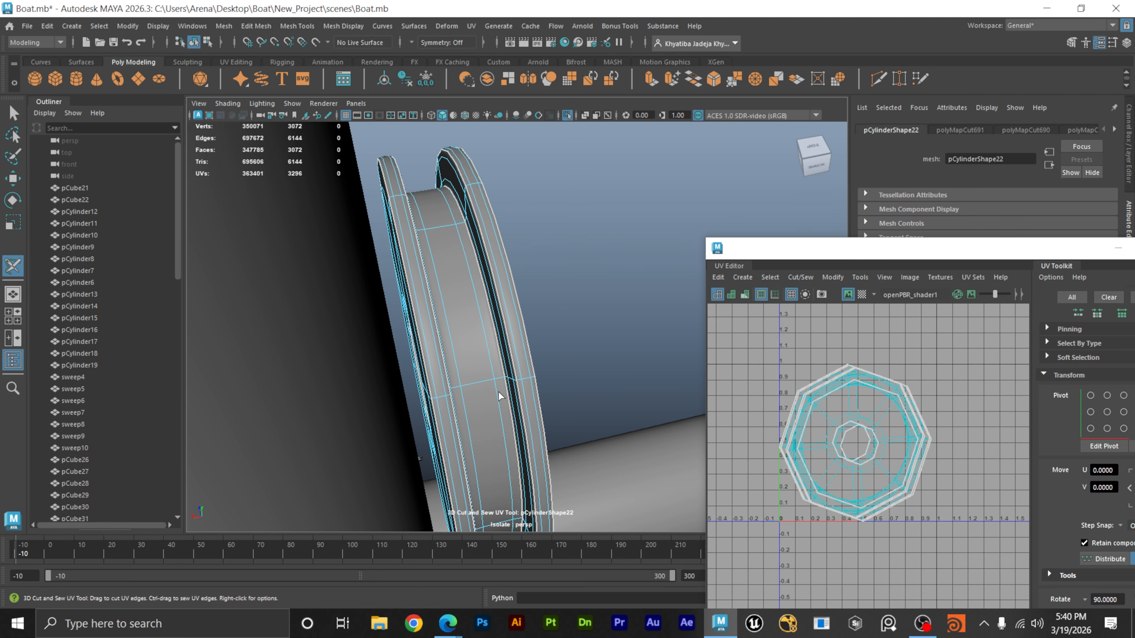
pyautogui.keyDown('alt'); pyautogui.moveTo(507, 393); pyautogui.dragTo(326, 350); pyautogui.keyUp('alt')
pyautogui.doubleClick(455, 383)
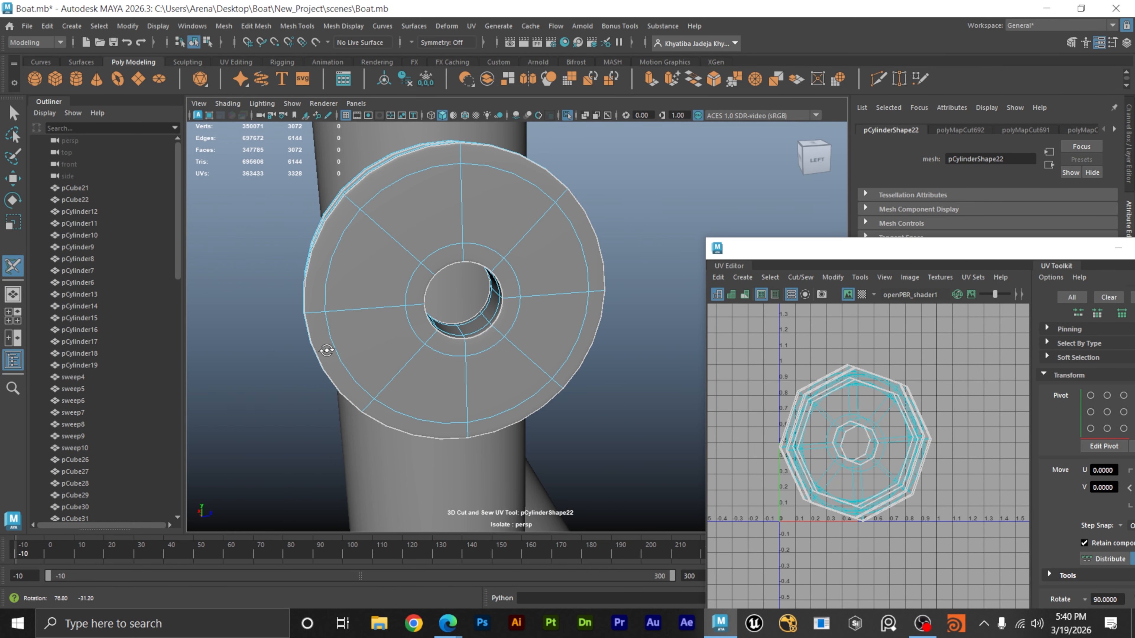
# Cut the cap rim loop at one end of the yard, pCylinder21.
pyautogui.keyDown('alt'); pyautogui.moveTo(353, 358); pyautogui.dragTo(254, 357, button='right'); pyautogui.keyUp('alt')
pyautogui.keyDown('alt'); pyautogui.moveTo(557, 318); pyautogui.dragTo(544, 385, button='middle'); pyautogui.keyUp('alt')
pyautogui.keyDown('alt'); pyautogui.moveTo(543, 384); pyautogui.dragTo(297, 450, button='right'); pyautogui.keyUp('alt')
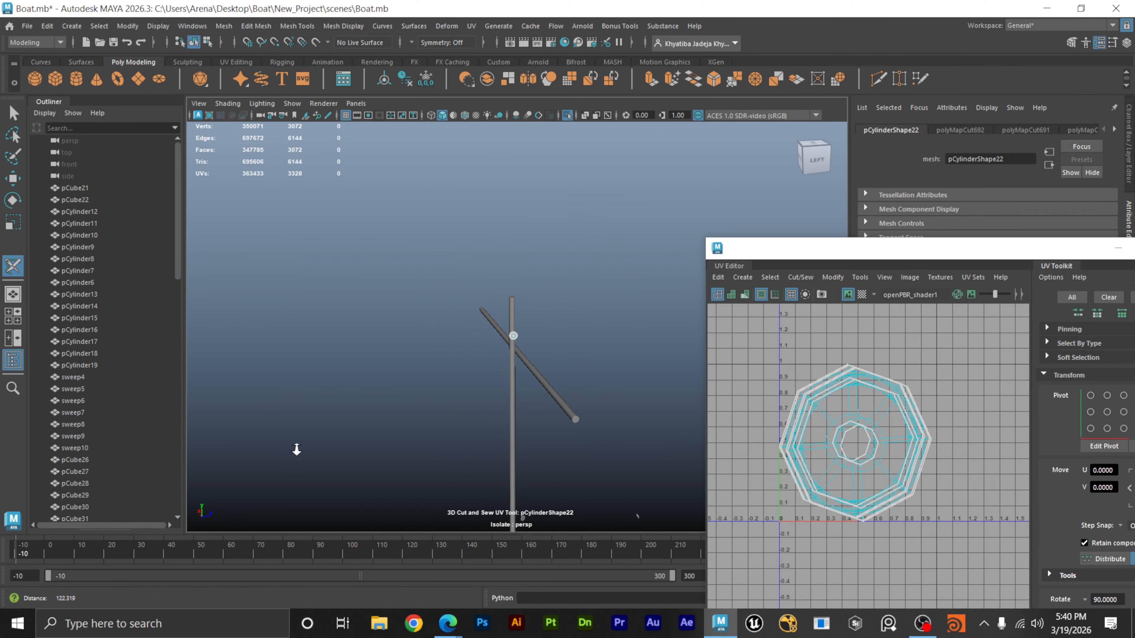
pyautogui.keyDown('alt'); pyautogui.moveTo(297, 449); pyautogui.dragTo(474, 365); pyautogui.keyUp('alt')
pyautogui.keyDown('alt'); pyautogui.moveTo(474, 362); pyautogui.dragTo(664, 303, button='right'); pyautogui.keyUp('alt')
pyautogui.keyDown('alt'); pyautogui.moveTo(491, 143); pyautogui.dragTo(528, 273, button='middle'); pyautogui.keyUp('alt')
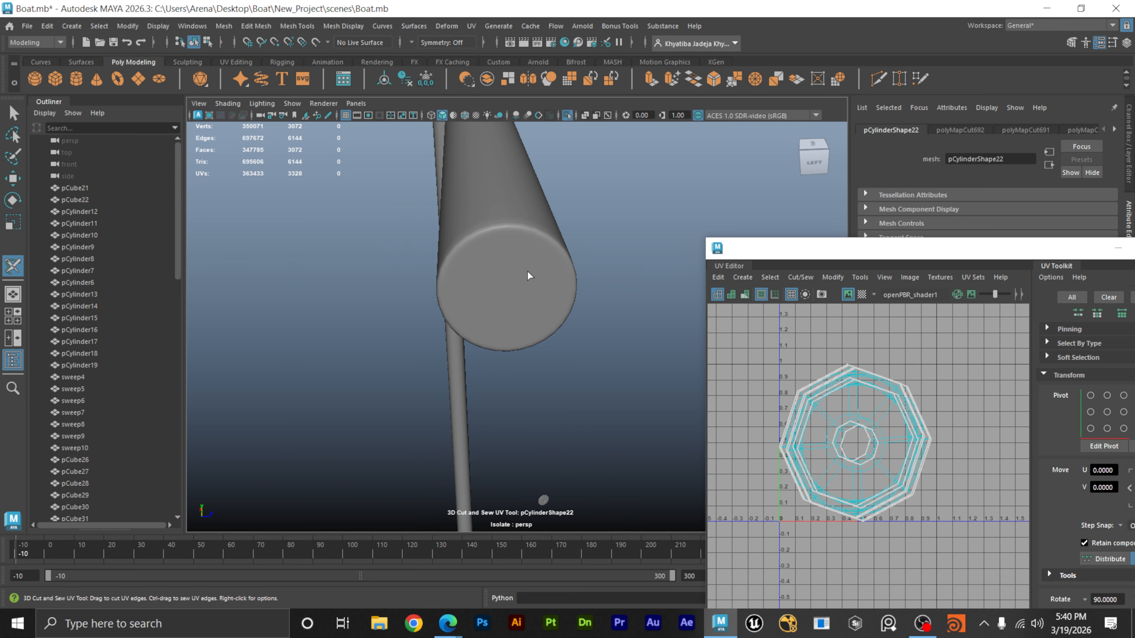
pyautogui.click(530, 289)
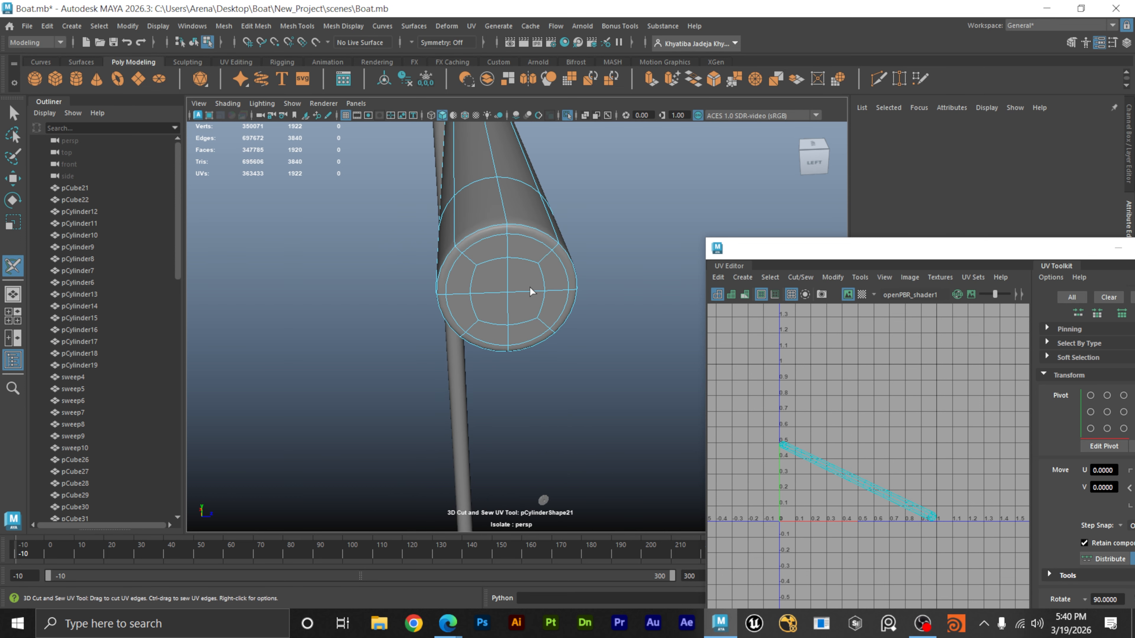
pyautogui.doubleClick(531, 235)
# Cut the cap rim loop at the yard's opposite end and one lengthwise seam along pCylinder21.
pyautogui.keyDown('alt'); pyautogui.moveTo(548, 234); pyautogui.dragTo(545, 282, button='middle'); pyautogui.keyUp('alt')
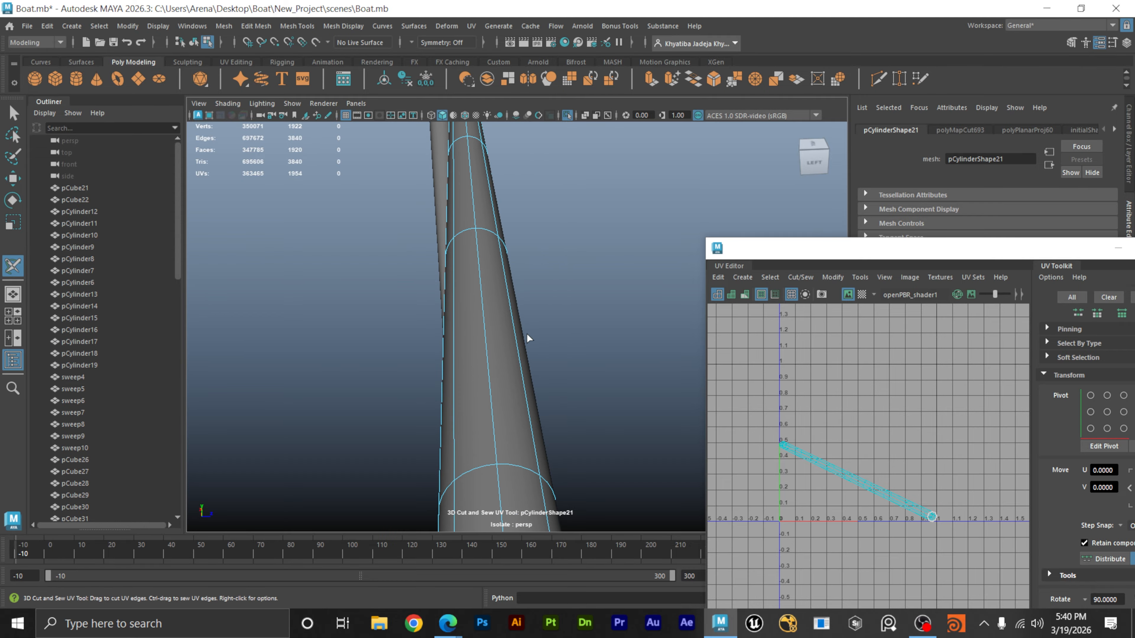
pyautogui.keyDown('alt'); pyautogui.moveTo(527, 337); pyautogui.dragTo(544, 308); pyautogui.keyUp('alt')
pyautogui.keyDown('alt'); pyautogui.moveTo(572, 226); pyautogui.dragTo(550, 314, button='middle'); pyautogui.keyUp('alt')
pyautogui.keyDown('alt'); pyautogui.moveTo(549, 314); pyautogui.dragTo(281, 343); pyautogui.keyUp('alt')
pyautogui.keyDown('alt'); pyautogui.moveTo(281, 343); pyautogui.dragTo(528, 369, button='right'); pyautogui.keyUp('alt')
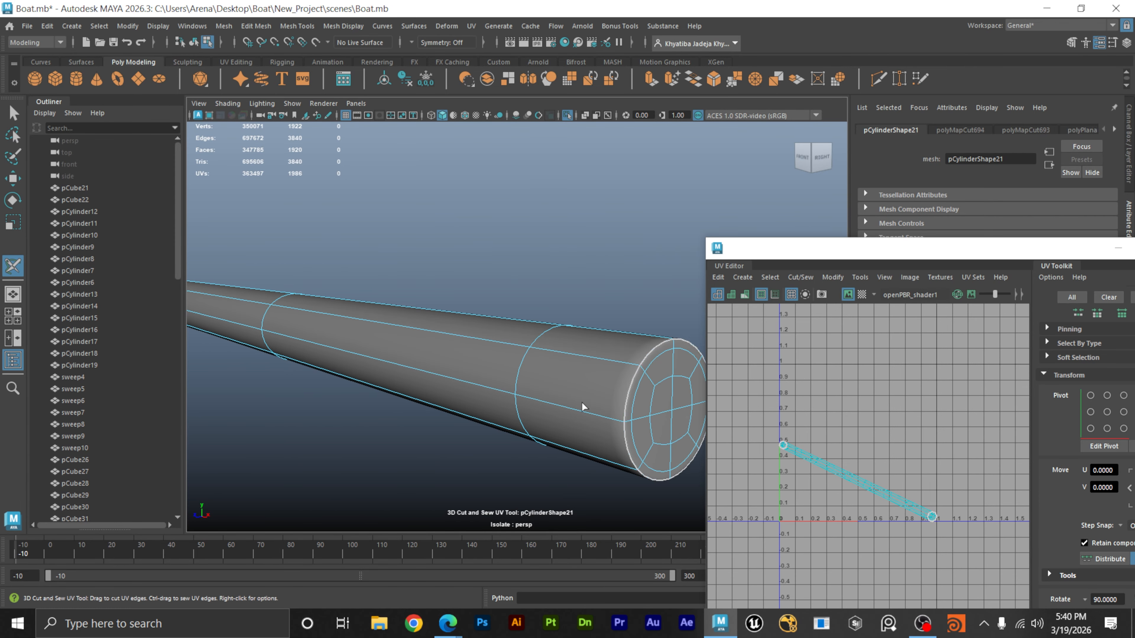
pyautogui.keyDown('alt'); pyautogui.moveTo(567, 415); pyautogui.dragTo(425, 337); pyautogui.keyUp('alt')
pyautogui.doubleClick(396, 284)
# Cut the cap rim loop at the top of the mast, pCylinder20.
pyautogui.keyDown('alt'); pyautogui.moveTo(527, 304); pyautogui.dragTo(185, 325, button='right'); pyautogui.keyUp('alt')
pyautogui.keyDown('alt'); pyautogui.moveTo(512, 406); pyautogui.dragTo(524, 389, button='middle'); pyautogui.keyUp('alt')
pyautogui.moveTo(525, 389)
pyautogui.keyDown('alt'); pyautogui.mouseDown()
pyautogui.moveTo(473, 344)
pyautogui.moveTo(509, 387)
pyautogui.mouseUp(); pyautogui.keyUp('alt')
pyautogui.keyDown('alt'); pyautogui.moveTo(371, 286); pyautogui.dragTo(469, 250, button='right'); pyautogui.keyUp('alt')
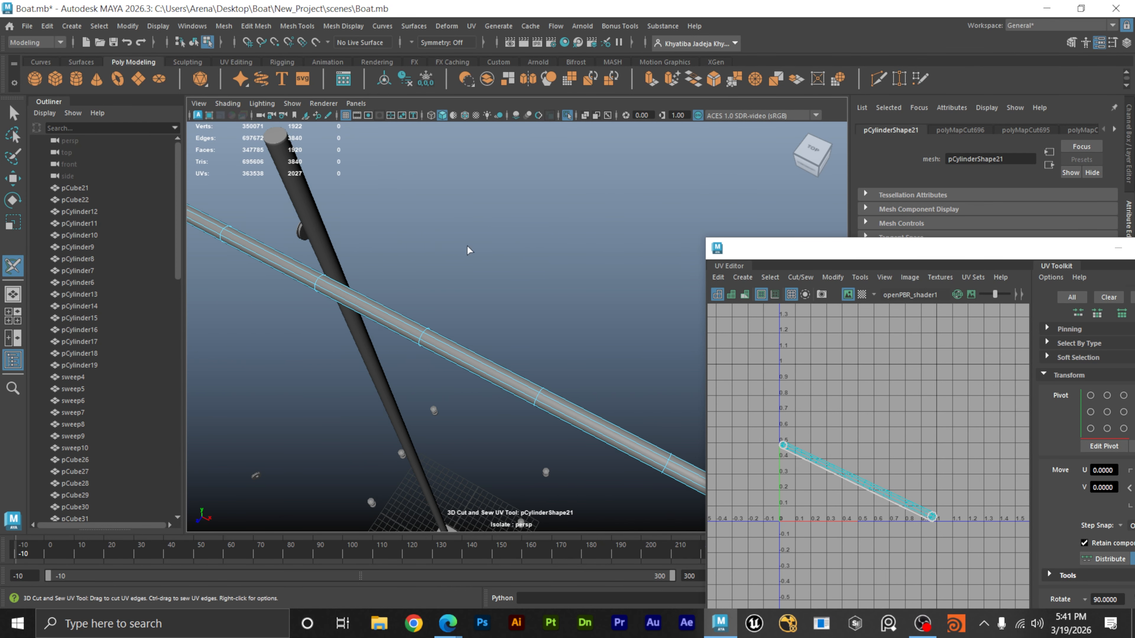
pyautogui.keyDown('alt'); pyautogui.moveTo(469, 251); pyautogui.dragTo(607, 349, button='middle'); pyautogui.keyUp('alt')
pyautogui.keyDown('alt'); pyautogui.moveTo(385, 285); pyautogui.dragTo(599, 272, button='right'); pyautogui.keyUp('alt')
pyautogui.keyDown('alt'); pyautogui.moveTo(367, 270); pyautogui.dragTo(511, 372, button='middle'); pyautogui.keyUp('alt')
pyautogui.keyDown('alt'); pyautogui.moveTo(512, 372); pyautogui.dragTo(269, 381, button='right'); pyautogui.keyUp('alt')
pyautogui.click(629, 386)
pyautogui.doubleClick(624, 388)
# Cut one lengthwise seam along the full height of the mast, pCylinder20.
pyautogui.keyDown('alt'); pyautogui.moveTo(440, 466); pyautogui.dragTo(468, 393); pyautogui.keyUp('alt')
pyautogui.keyDown('alt'); pyautogui.moveTo(535, 442); pyautogui.dragTo(539, 295); pyautogui.keyUp('alt')
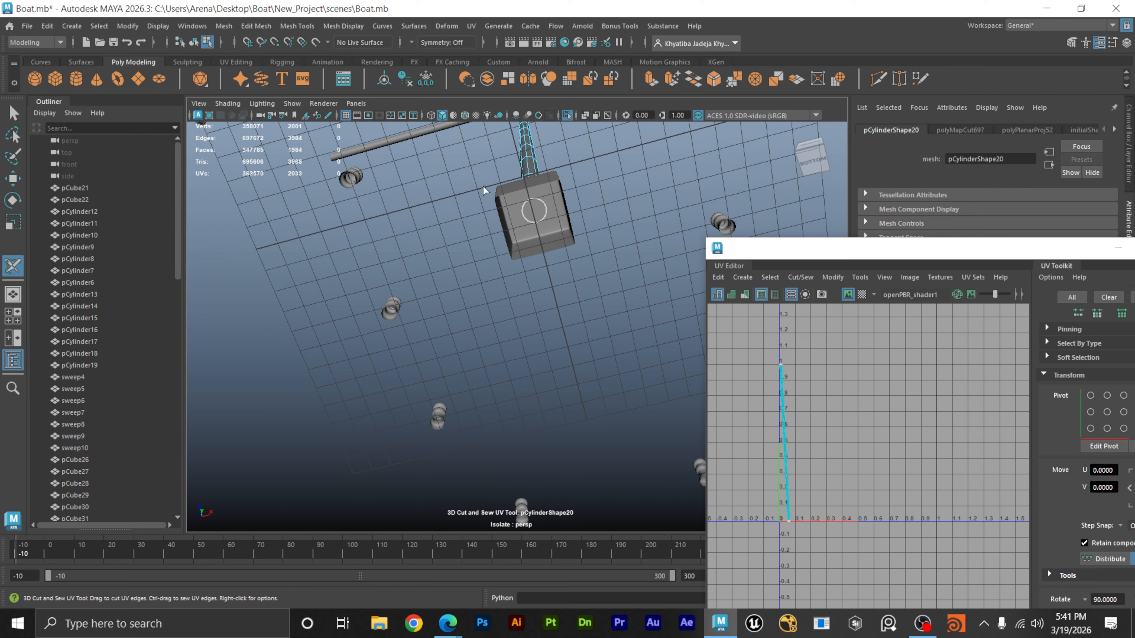
pyautogui.keyDown('alt'); pyautogui.moveTo(483, 187); pyautogui.dragTo(560, 340); pyautogui.keyUp('alt')
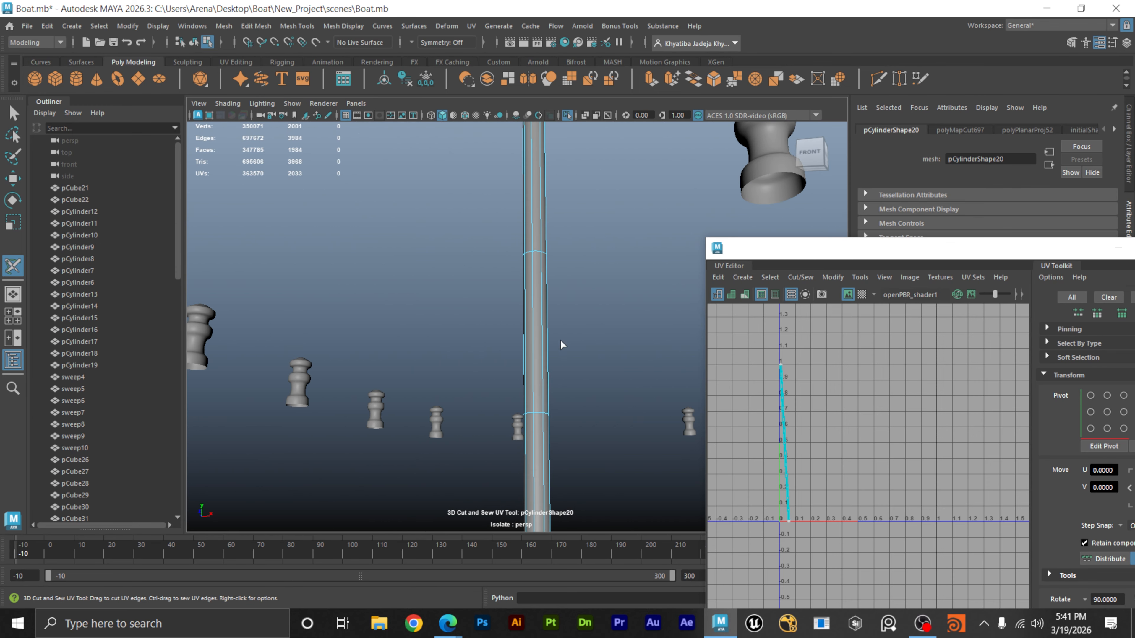
pyautogui.doubleClick(530, 344)
pyautogui.keyDown('alt'); pyautogui.moveTo(547, 333); pyautogui.dragTo(328, 302, button='right'); pyautogui.keyUp('alt')
pyautogui.keyDown('alt'); pyautogui.moveTo(531, 268); pyautogui.dragTo(526, 404, button='middle'); pyautogui.keyUp('alt')
pyautogui.keyDown('alt'); pyautogui.moveTo(595, 197); pyautogui.dragTo(574, 401, button='middle'); pyautogui.keyUp('alt')
pyautogui.keyDown('alt'); pyautogui.moveTo(564, 289); pyautogui.dragTo(564, 386, button='middle'); pyautogui.keyUp('alt')
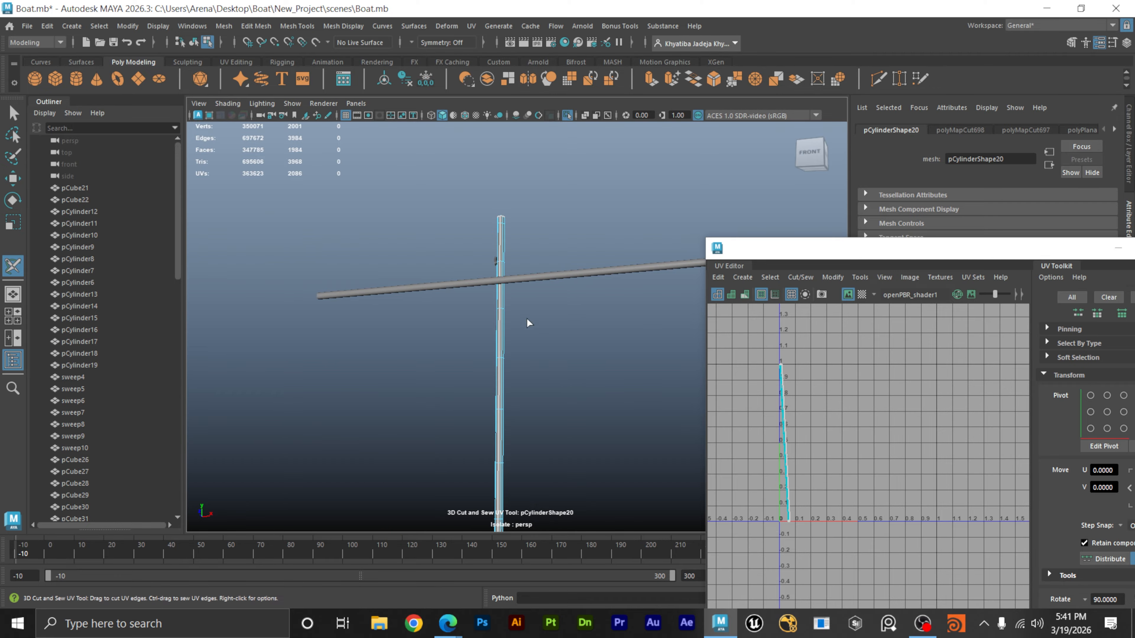
pyautogui.keyDown('alt'); pyautogui.moveTo(527, 318); pyautogui.dragTo(566, 360); pyautogui.keyUp('alt')
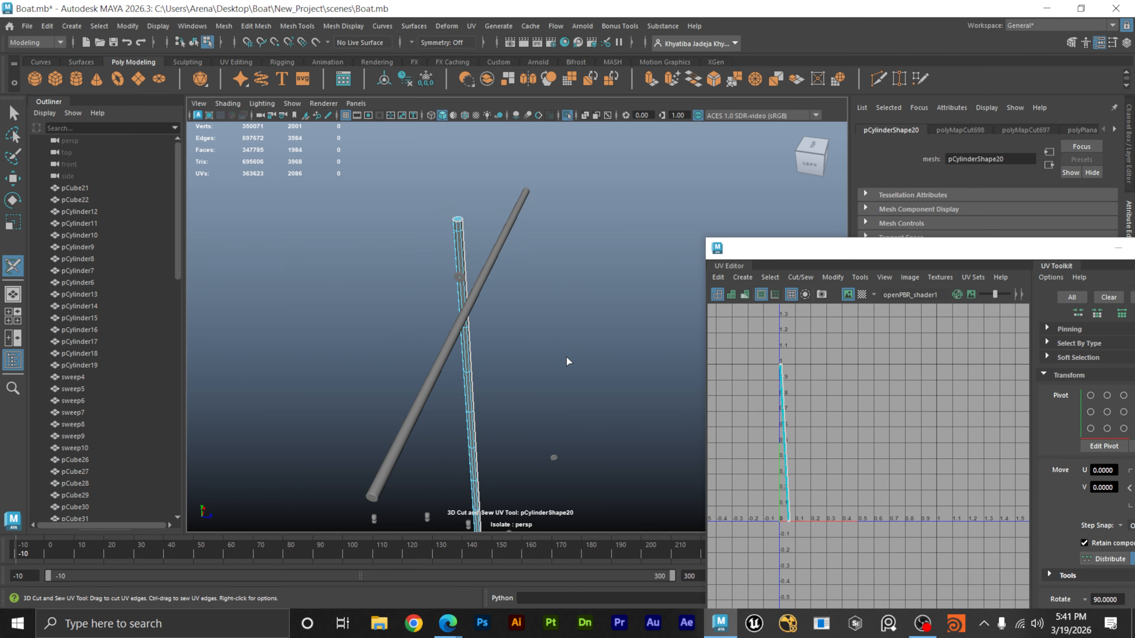
pyautogui.keyDown('alt'); pyautogui.moveTo(566, 361); pyautogui.dragTo(450, 293, button='right'); pyautogui.keyUp('alt')
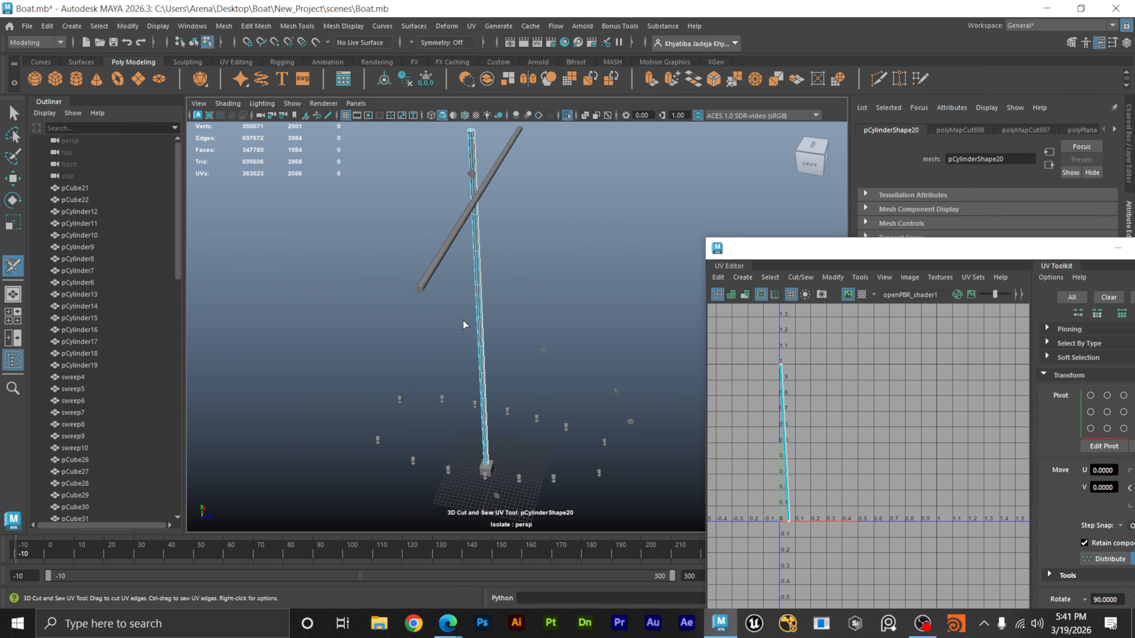
# Cut one vertical seam along the full height of the turned post pCylinder16.
pyautogui.keyDown('alt'); pyautogui.moveTo(484, 389); pyautogui.dragTo(392, 319); pyautogui.keyUp('alt')
pyautogui.keyDown('alt'); pyautogui.moveTo(393, 319); pyautogui.dragTo(479, 329, button='right'); pyautogui.keyUp('alt')
pyautogui.keyDown('alt'); pyautogui.moveTo(479, 330); pyautogui.dragTo(499, 317); pyautogui.keyUp('alt')
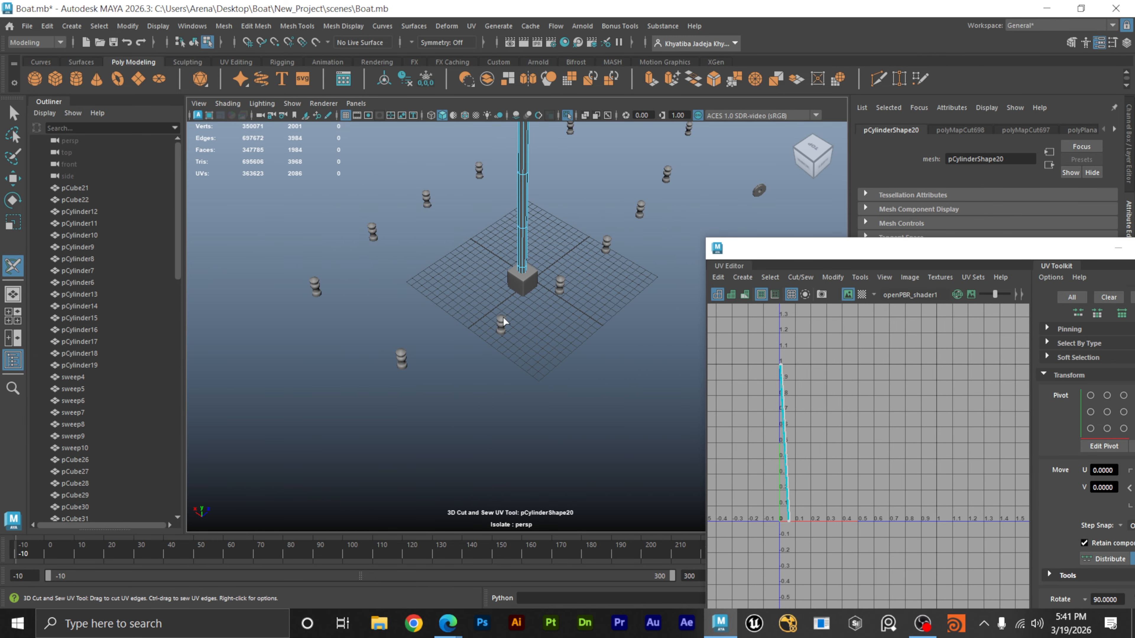
pyautogui.keyDown('alt'); pyautogui.moveTo(499, 317); pyautogui.dragTo(593, 387, button='right'); pyautogui.keyUp('alt')
pyautogui.keyDown('alt'); pyautogui.moveTo(593, 387); pyautogui.dragTo(432, 323); pyautogui.keyUp('alt')
pyautogui.click(345, 313)
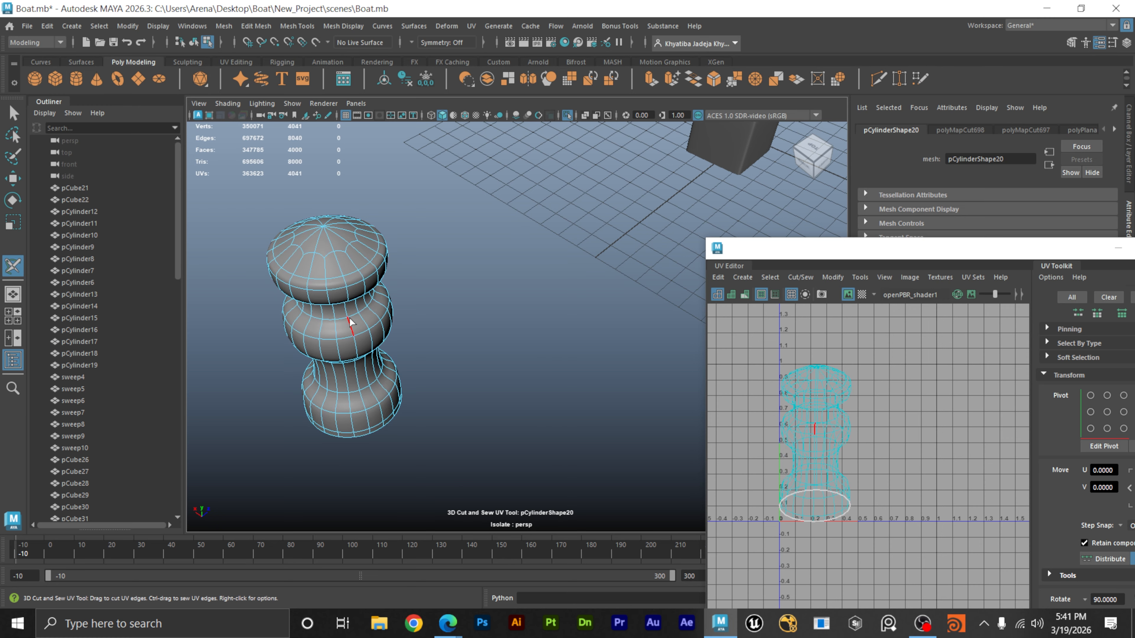
pyautogui.keyDown('alt'); pyautogui.moveTo(349, 317); pyautogui.dragTo(364, 308, button='right'); pyautogui.keyUp('alt')
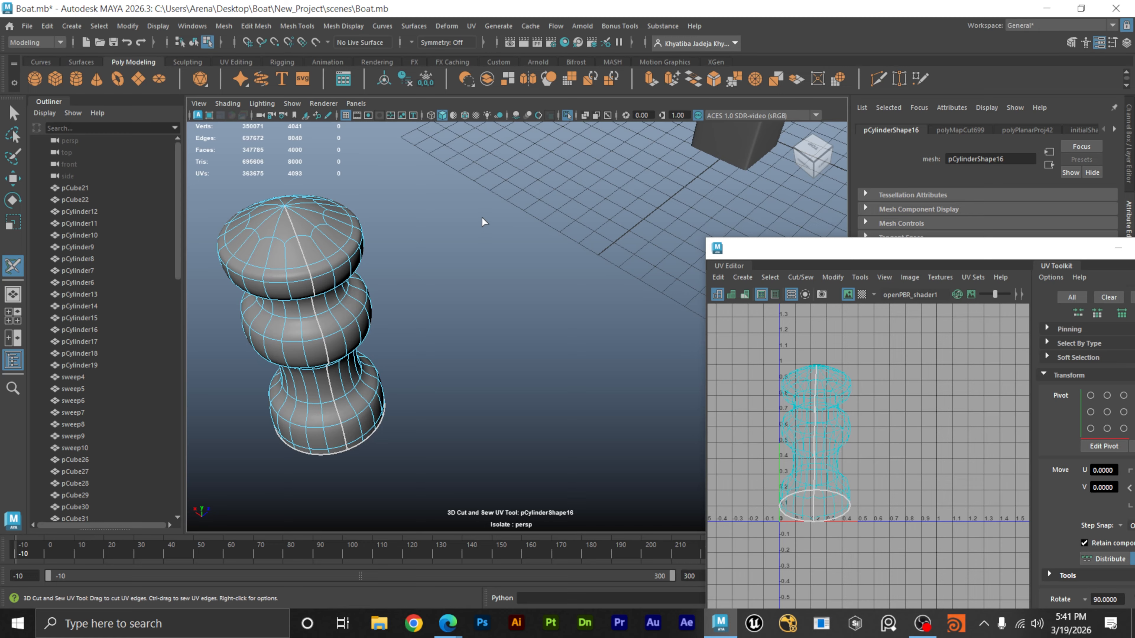
# Cut one straight vertical seam along the turned post pCylinder17, undoing the stray attempts.
pyautogui.keyDown('alt'); pyautogui.moveTo(440, 251); pyautogui.dragTo(440, 274); pyautogui.keyUp('alt')
pyautogui.keyDown('alt'); pyautogui.moveTo(441, 273); pyautogui.dragTo(410, 278, button='right'); pyautogui.keyUp('alt')
pyautogui.keyDown('alt'); pyautogui.moveTo(410, 278); pyautogui.dragTo(383, 253); pyautogui.keyUp('alt')
pyautogui.press('f')
pyautogui.keyDown('alt'); pyautogui.moveTo(453, 306); pyautogui.dragTo(510, 315); pyautogui.keyUp('alt')
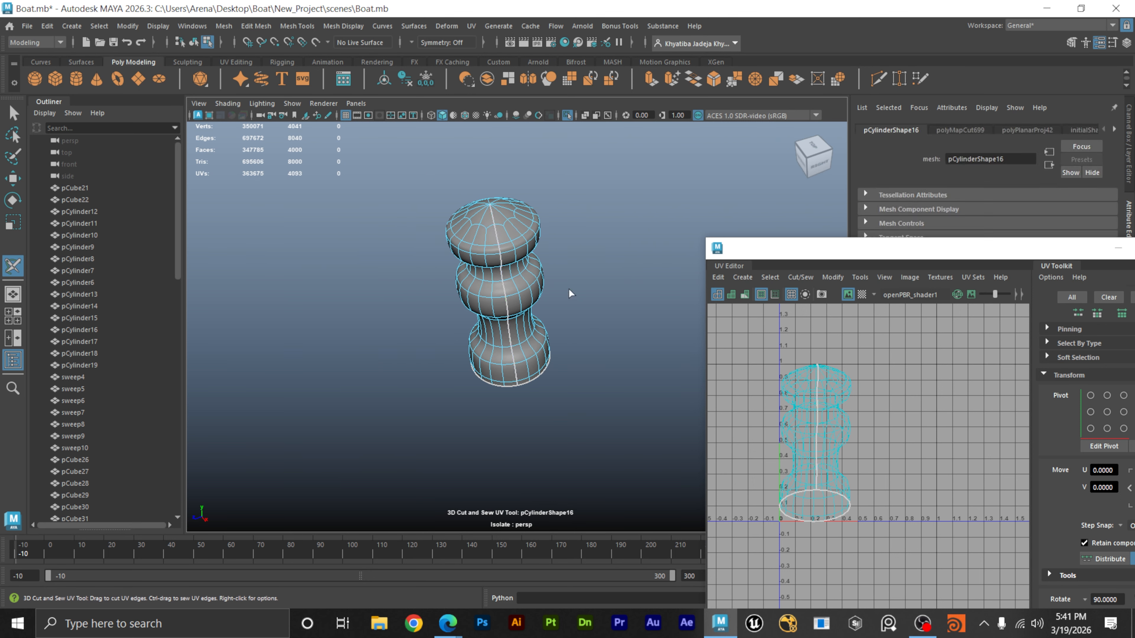
pyautogui.keyDown('alt'); pyautogui.moveTo(570, 291); pyautogui.dragTo(437, 279, button='right'); pyautogui.keyUp('alt')
pyautogui.hotkey('ctrl', 'z')
pyautogui.hotkey('ctrl', 'z')
pyautogui.hotkey('ctrl', 'z')
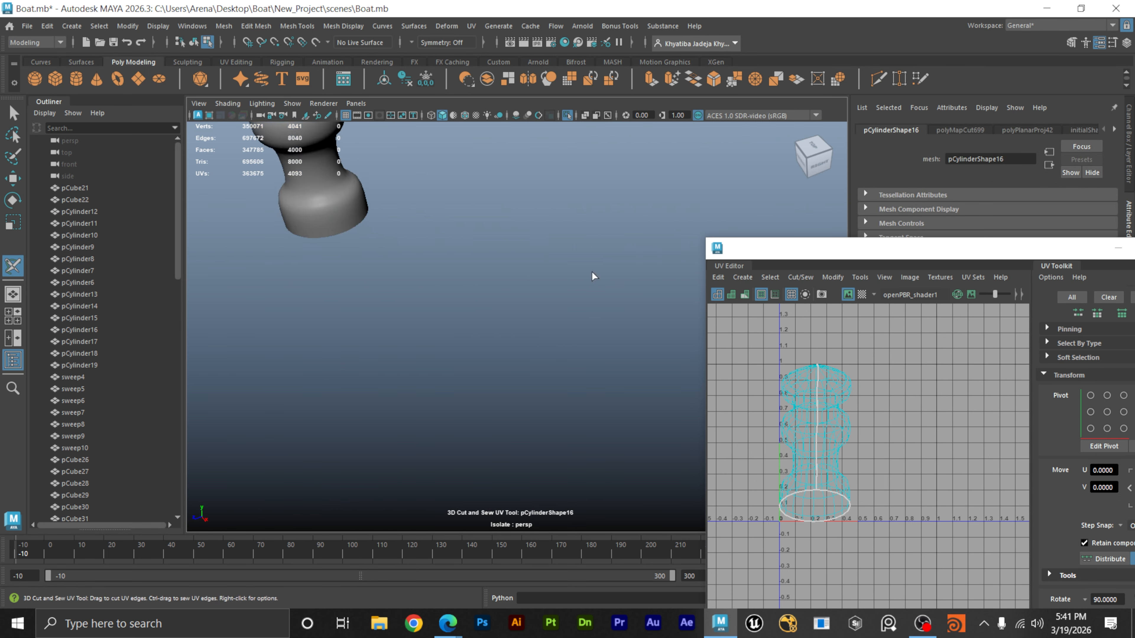
pyautogui.hotkey('ctrl', 'z')
pyautogui.hotkey('ctrl', 'z')
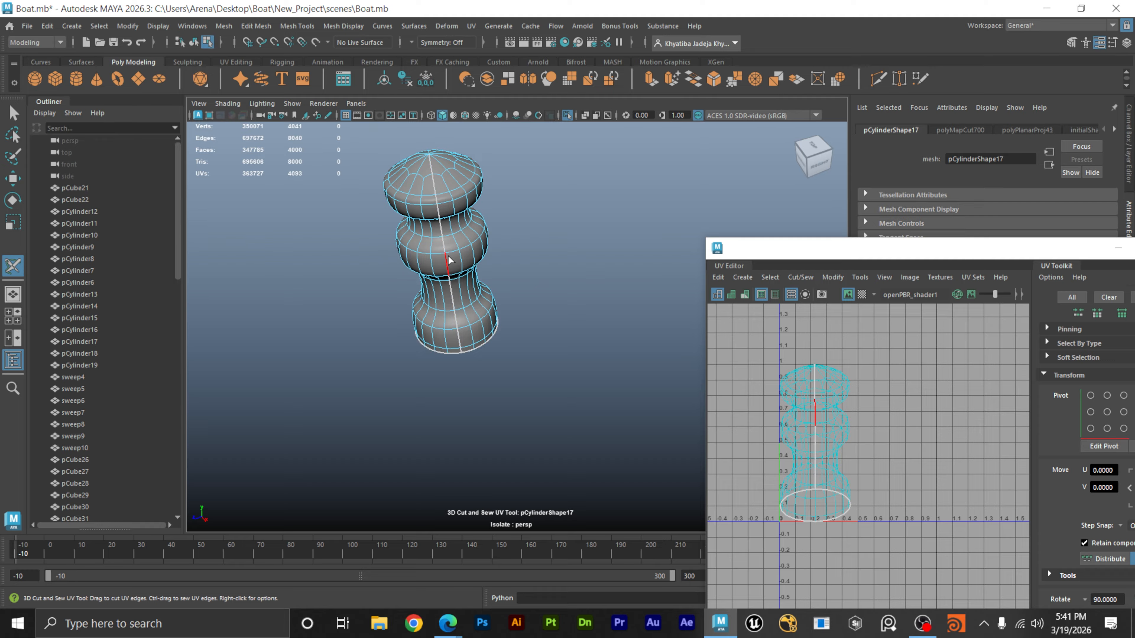
# Cut one vertical seam along the turned post pCylinder18, undoing the zigzag attempt and recutting along a straight edge line.
pyautogui.keyDown('alt'); pyautogui.moveTo(378, 279); pyautogui.dragTo(627, 251, button='middle'); pyautogui.keyUp('alt')
pyautogui.keyDown('alt'); pyautogui.moveTo(628, 250); pyautogui.dragTo(357, 284, button='right'); pyautogui.keyUp('alt')
pyautogui.keyDown('alt'); pyautogui.moveTo(311, 313); pyautogui.dragTo(491, 263, button='middle'); pyautogui.keyUp('alt')
pyautogui.keyDown('alt'); pyautogui.moveTo(358, 323); pyautogui.dragTo(407, 336, button='right'); pyautogui.keyUp('alt')
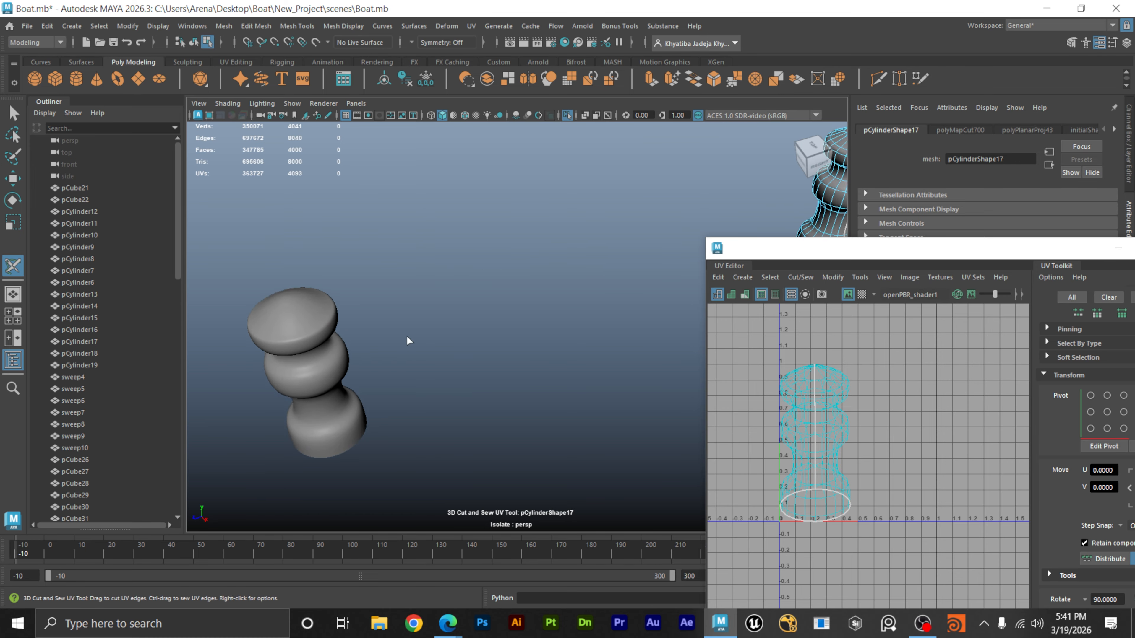
pyautogui.keyDown('alt'); pyautogui.moveTo(407, 336); pyautogui.dragTo(489, 315, button='middle'); pyautogui.keyUp('alt')
pyautogui.click(411, 346)
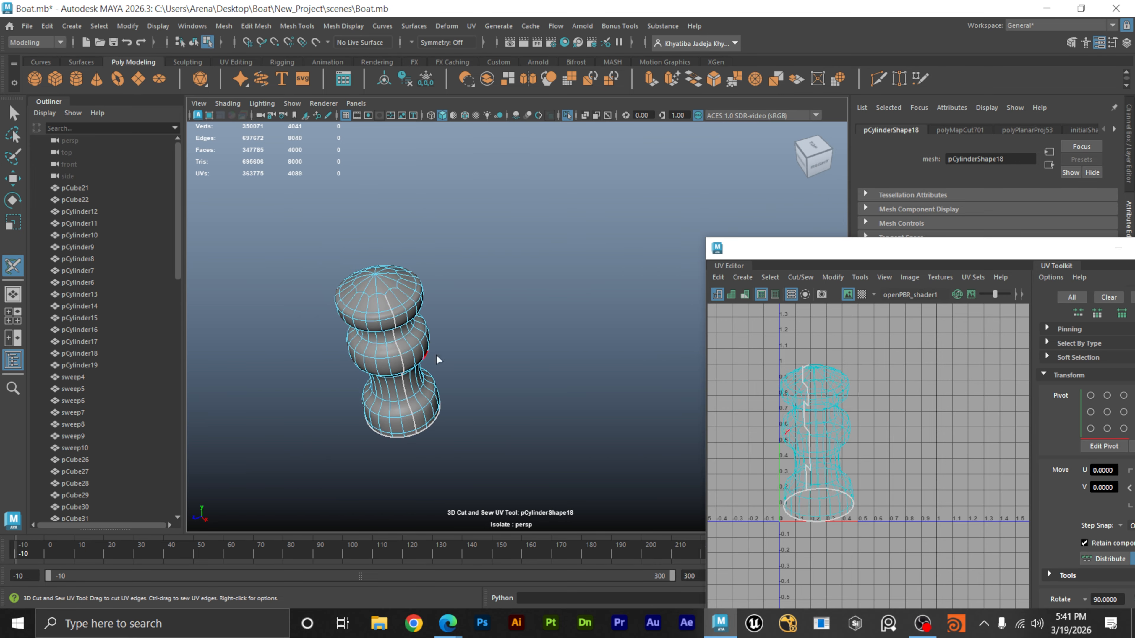
pyautogui.keyDown('alt'); pyautogui.moveTo(436, 355); pyautogui.dragTo(694, 322, button='right'); pyautogui.keyUp('alt')
pyautogui.hotkey('ctrl', 'z')
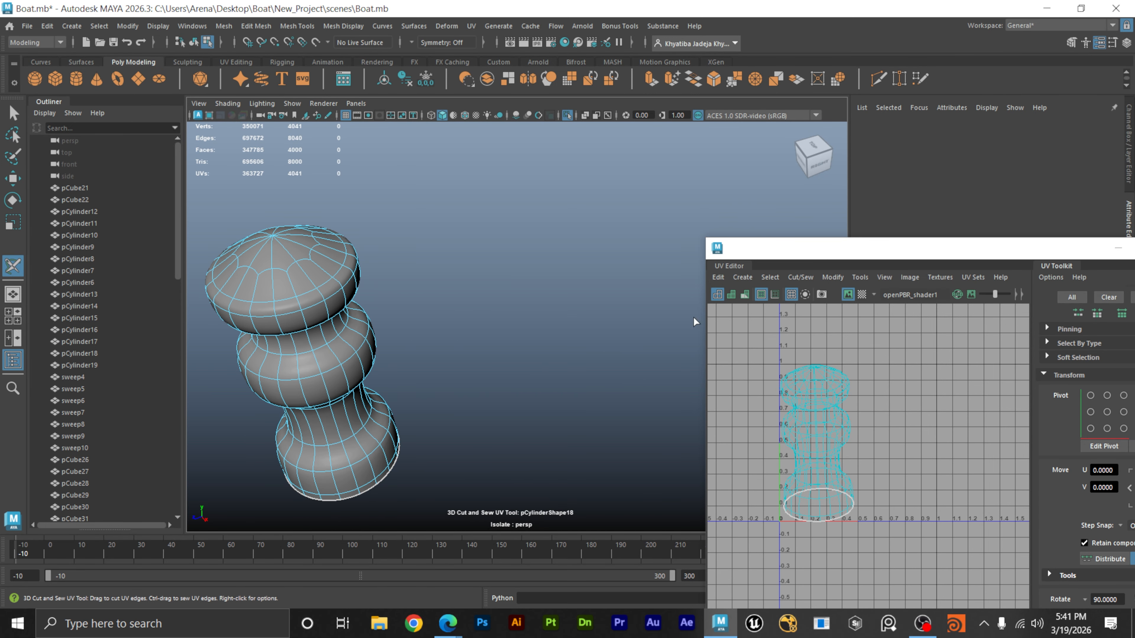
pyautogui.doubleClick(277, 331)
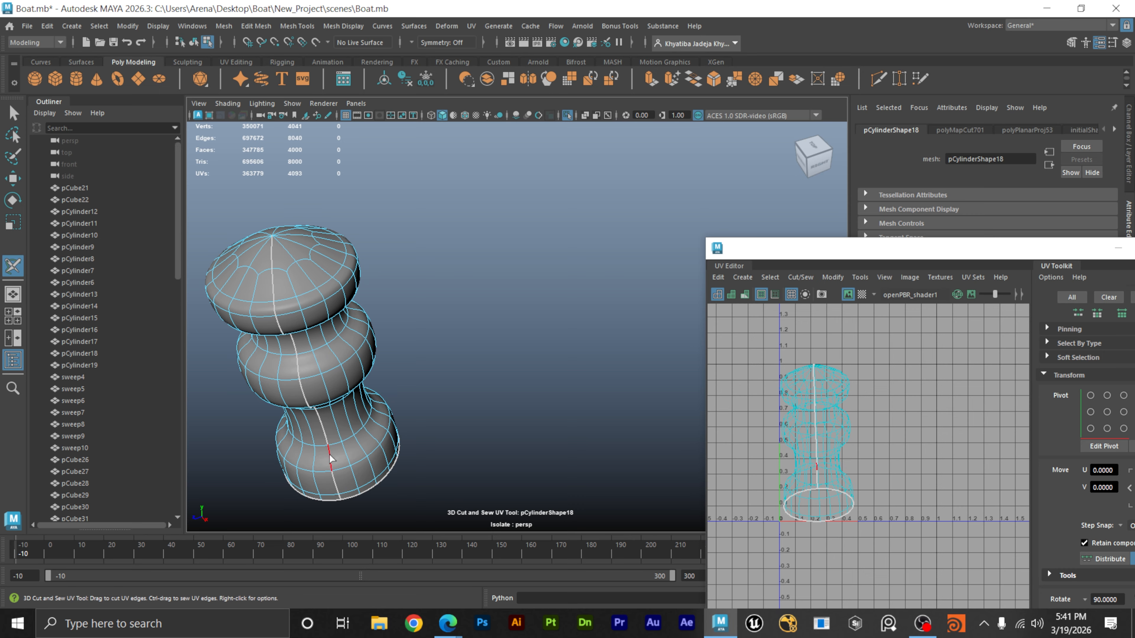
# Cut one vertical seam along each of the following turned posts, up to and including pCylinder14.
pyautogui.keyDown('alt'); pyautogui.moveTo(330, 458); pyautogui.dragTo(268, 355, button='right'); pyautogui.keyUp('alt')
pyautogui.keyDown('alt'); pyautogui.moveTo(269, 354); pyautogui.dragTo(482, 301, button='middle'); pyautogui.keyUp('alt')
pyautogui.keyDown('alt'); pyautogui.moveTo(250, 420); pyautogui.dragTo(625, 286, button='middle'); pyautogui.keyUp('alt')
pyautogui.doubleClick(460, 340)
pyautogui.keyDown('alt'); pyautogui.moveTo(447, 326); pyautogui.dragTo(384, 282, button='right'); pyautogui.keyUp('alt')
pyautogui.hotkey('ctrl', 'z')
pyautogui.keyDown('alt'); pyautogui.moveTo(384, 281); pyautogui.dragTo(625, 210, button='middle'); pyautogui.keyUp('alt')
pyautogui.keyDown('alt'); pyautogui.moveTo(380, 277); pyautogui.dragTo(323, 289, button='right'); pyautogui.keyUp('alt')
pyautogui.doubleClick(485, 273)
# Cut one vertical seam from top to base along the turned post pCylinder13.
pyautogui.keyDown('alt'); pyautogui.moveTo(324, 289); pyautogui.dragTo(456, 215, button='middle'); pyautogui.keyUp('alt')
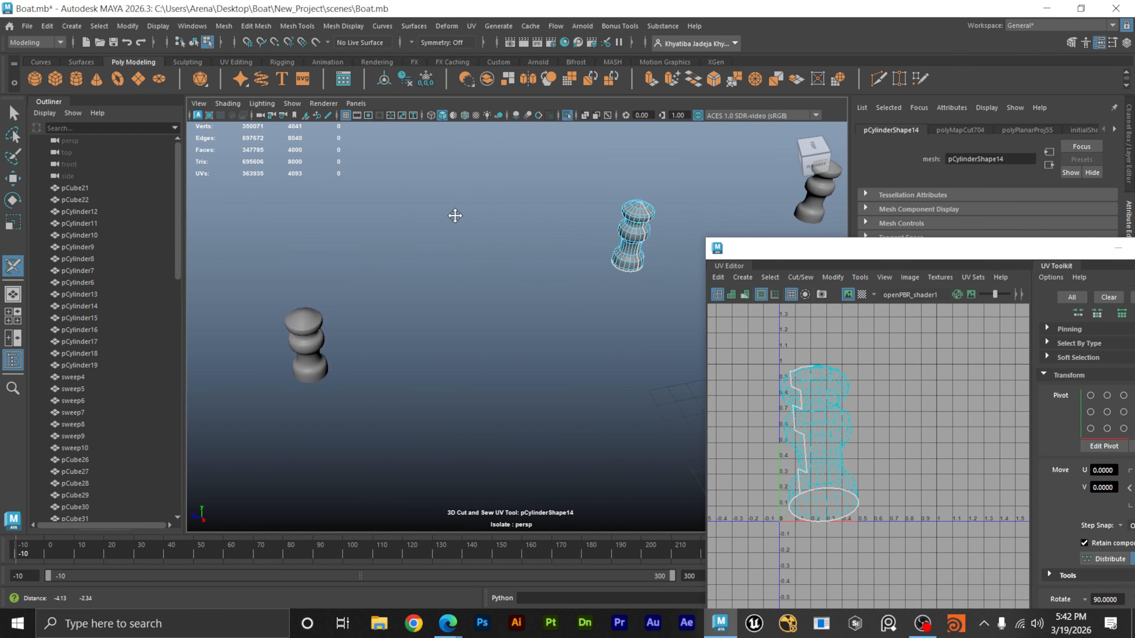
pyautogui.keyDown('alt'); pyautogui.moveTo(340, 331); pyautogui.dragTo(446, 350, button='right'); pyautogui.keyUp('alt')
pyautogui.keyDown('alt'); pyautogui.moveTo(446, 349); pyautogui.dragTo(538, 243, button='middle'); pyautogui.keyUp('alt')
pyautogui.doubleClick(513, 288)
# Cut one straight vertical seam along the turned post pCylinder12, undoing the misplaced cut first.
pyautogui.keyDown('alt'); pyautogui.moveTo(513, 288); pyautogui.dragTo(366, 308, button='right'); pyautogui.keyUp('alt')
pyautogui.keyDown('alt'); pyautogui.moveTo(366, 308); pyautogui.dragTo(594, 313); pyautogui.keyUp('alt')
pyautogui.keyDown('alt'); pyautogui.moveTo(594, 313); pyautogui.dragTo(416, 413, button='middle'); pyautogui.keyUp('alt')
pyautogui.keyDown('alt'); pyautogui.moveTo(442, 310); pyautogui.dragTo(316, 278); pyautogui.keyUp('alt')
pyautogui.keyDown('alt'); pyautogui.moveTo(317, 279); pyautogui.dragTo(412, 278, button='right'); pyautogui.keyUp('alt')
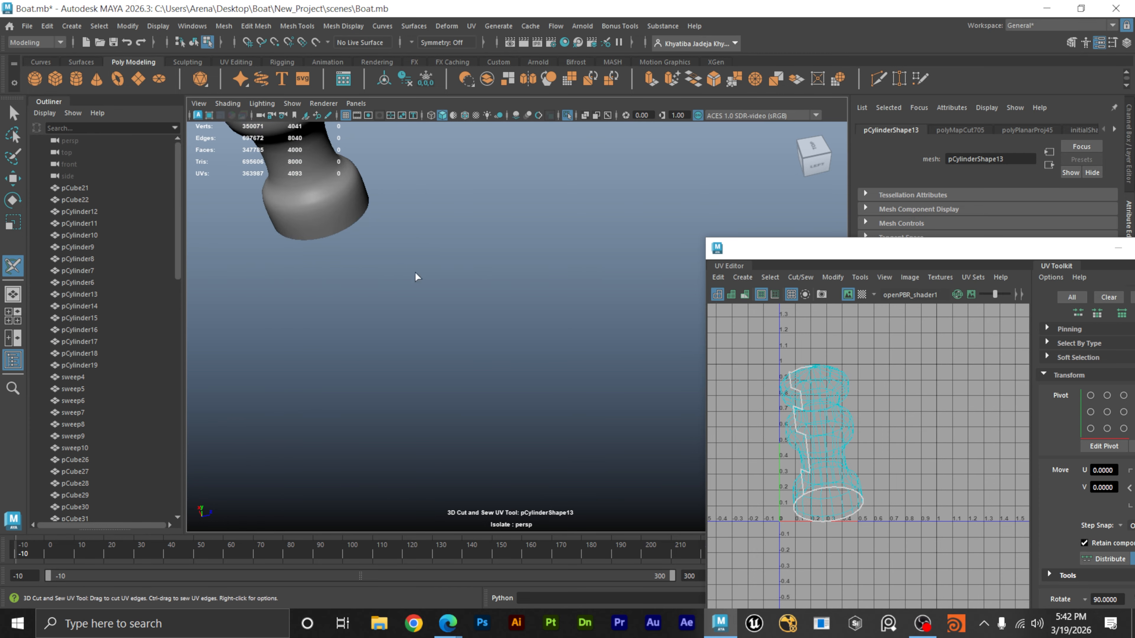
pyautogui.keyDown('alt'); pyautogui.moveTo(412, 278); pyautogui.dragTo(468, 344, button='middle'); pyautogui.keyUp('alt')
pyautogui.keyDown('alt'); pyautogui.moveTo(469, 345); pyautogui.dragTo(490, 311, button='right'); pyautogui.keyUp('alt')
pyautogui.click(489, 311)
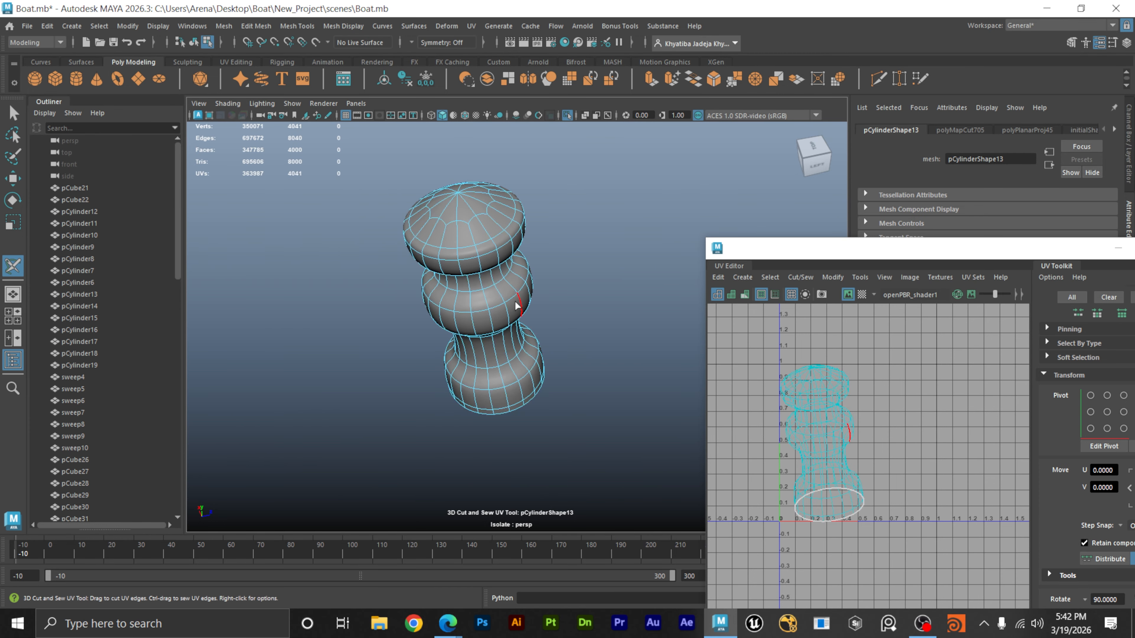
pyautogui.keyDown('ctrl'); pyautogui.doubleClick(457, 313); pyautogui.keyUp('ctrl')
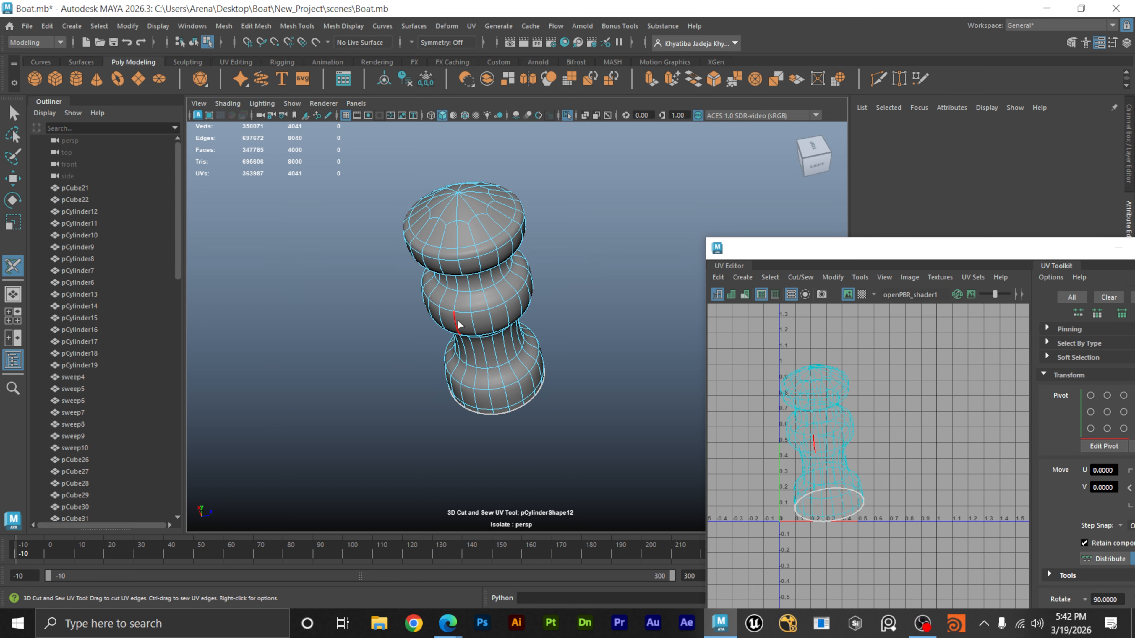
pyautogui.doubleClick(458, 322)
pyautogui.hotkey('ctrl', 'z')
pyautogui.doubleClick(472, 320)
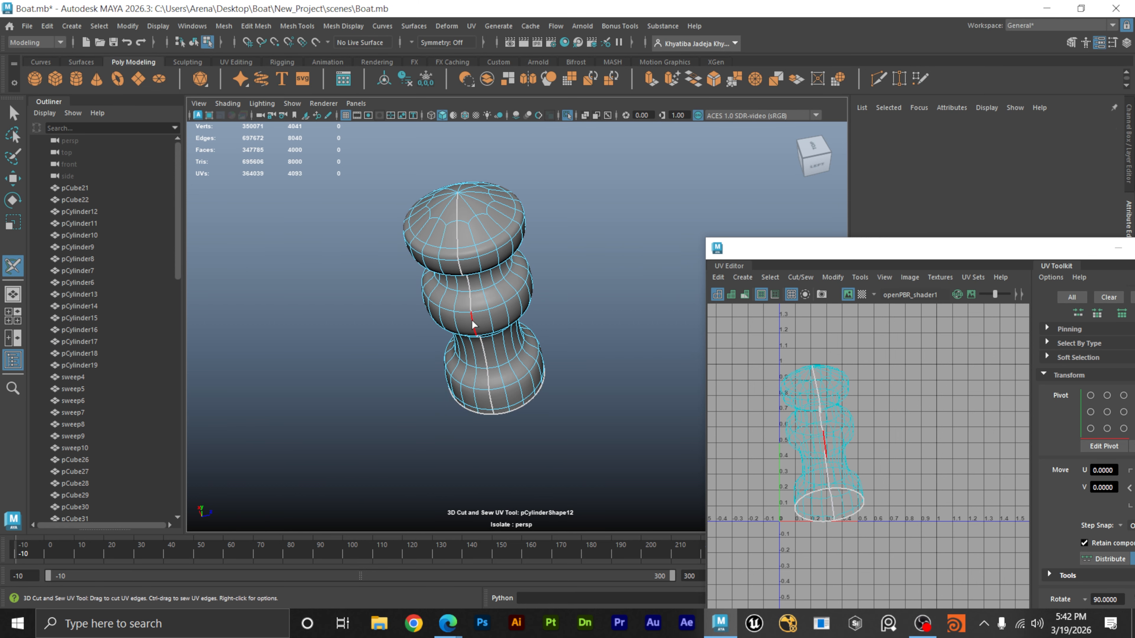
# Cut one vertical seam along the full height of the turned post pCylinder11.
pyautogui.keyDown('alt'); pyautogui.moveTo(524, 276); pyautogui.dragTo(416, 278, button='right'); pyautogui.keyUp('alt')
pyautogui.keyDown('alt'); pyautogui.moveTo(327, 293); pyautogui.dragTo(507, 263, button='middle'); pyautogui.keyUp('alt')
pyautogui.keyDown('alt'); pyautogui.moveTo(418, 279); pyautogui.dragTo(451, 279, button='right'); pyautogui.keyUp('alt')
pyautogui.keyDown('alt'); pyautogui.moveTo(648, 268); pyautogui.dragTo(276, 281, button='middle'); pyautogui.keyUp('alt')
pyautogui.keyDown('alt'); pyautogui.moveTo(277, 281); pyautogui.dragTo(396, 278, button='right'); pyautogui.keyUp('alt')
pyautogui.keyDown('alt'); pyautogui.moveTo(398, 279); pyautogui.dragTo(559, 371, button='middle'); pyautogui.keyUp('alt')
pyautogui.doubleClick(531, 328)
# Cut one vertical seam along each of the next two turned posts, ending with pCylinder6.
pyautogui.keyDown('alt'); pyautogui.moveTo(530, 328); pyautogui.dragTo(446, 329, button='right'); pyautogui.keyUp('alt')
pyautogui.keyDown('alt'); pyautogui.moveTo(353, 333); pyautogui.dragTo(466, 324, button='middle'); pyautogui.keyUp('alt')
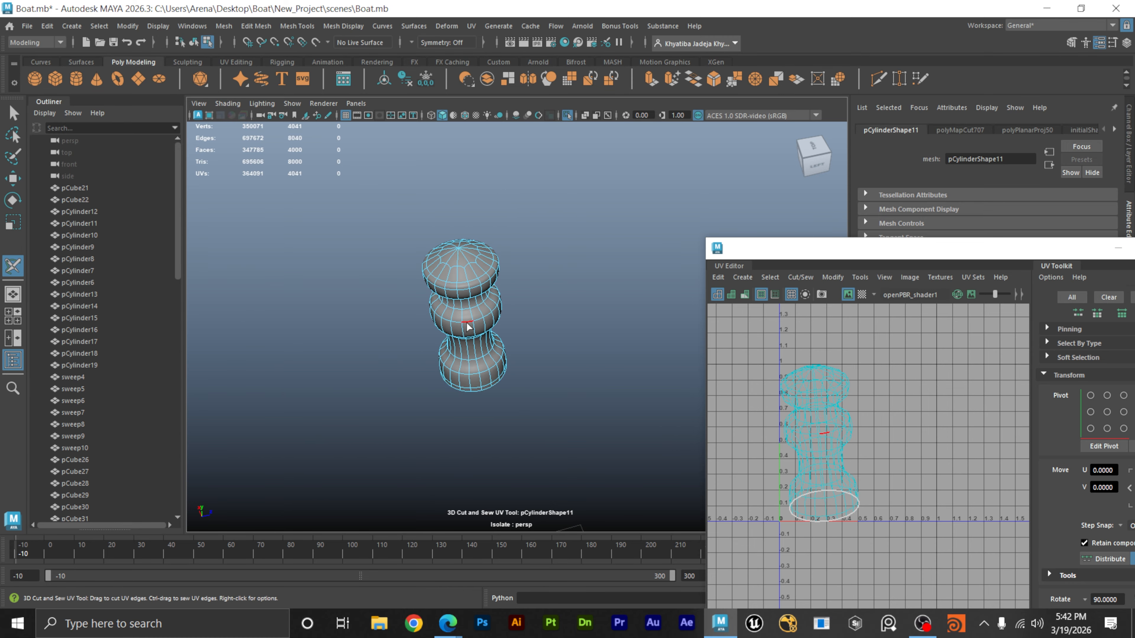
pyautogui.doubleClick(466, 324)
pyautogui.keyDown('alt'); pyautogui.moveTo(466, 324); pyautogui.dragTo(429, 322, button='right'); pyautogui.keyUp('alt')
pyautogui.keyDown('alt'); pyautogui.moveTo(429, 322); pyautogui.dragTo(514, 316, button='middle'); pyautogui.keyUp('alt')
pyautogui.keyDown('alt'); pyautogui.moveTo(514, 317); pyautogui.dragTo(603, 319, button='right'); pyautogui.keyUp('alt')
pyautogui.doubleClick(367, 335)
# Cut one vertical seam along each of the two turned posts after pCylinder6, ending with pCylinder8.
pyautogui.keyDown('alt'); pyautogui.moveTo(366, 335); pyautogui.dragTo(337, 332, button='right'); pyautogui.keyUp('alt')
pyautogui.keyDown('alt'); pyautogui.moveTo(492, 338); pyautogui.dragTo(616, 342, button='right'); pyautogui.keyUp('alt')
pyautogui.keyDown('alt'); pyautogui.moveTo(616, 342); pyautogui.dragTo(440, 391, button='middle'); pyautogui.keyUp('alt')
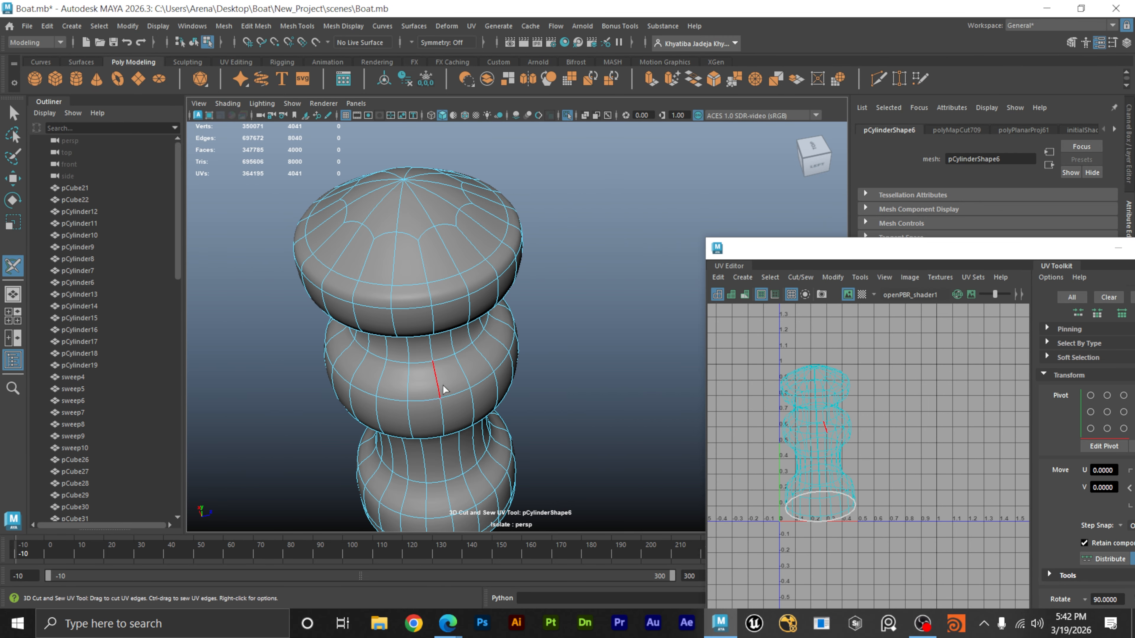
pyautogui.doubleClick(441, 389)
pyautogui.keyDown('alt'); pyautogui.moveTo(441, 389); pyautogui.dragTo(402, 387, button='right'); pyautogui.keyUp('alt')
pyautogui.keyDown('alt'); pyautogui.moveTo(661, 291); pyautogui.dragTo(331, 344, button='middle'); pyautogui.keyUp('alt')
pyautogui.doubleClick(573, 323)
# Cut one vertical seam along the last uncut turned post, pCylinder9.
pyautogui.keyDown('alt'); pyautogui.moveTo(573, 323); pyautogui.dragTo(585, 317, button='right'); pyautogui.keyUp('alt')
pyautogui.keyDown('alt'); pyautogui.moveTo(585, 316); pyautogui.dragTo(489, 337, button='middle'); pyautogui.keyUp('alt')
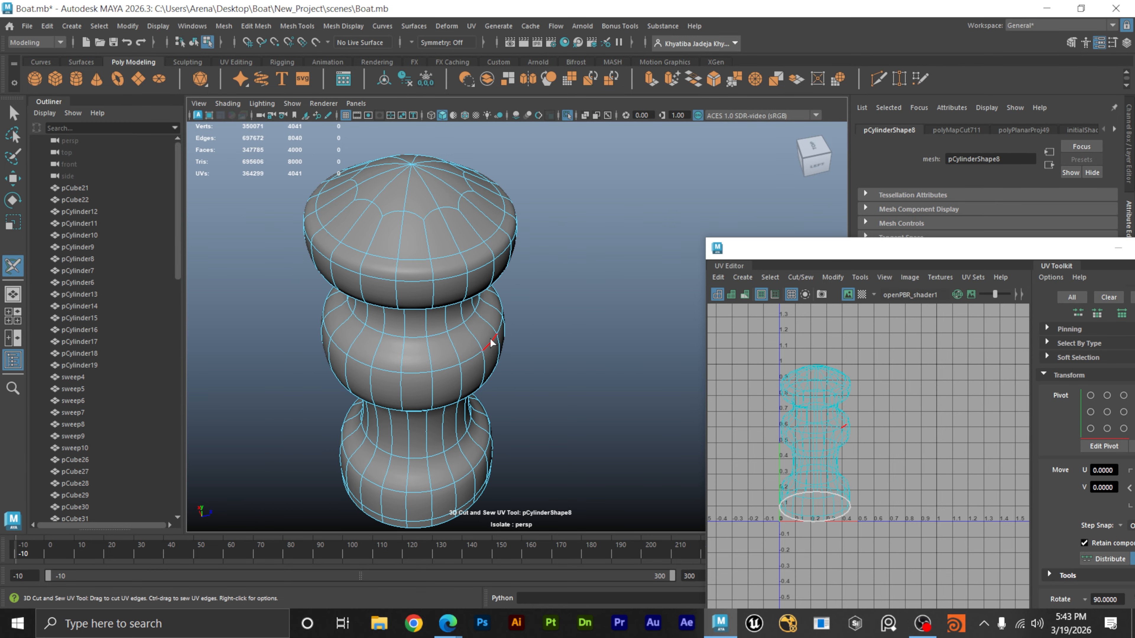
pyautogui.doubleClick(464, 375)
# Cut seams along the four top edges of the block at the mast's foot, pCube60.
pyautogui.keyDown('alt'); pyautogui.moveTo(463, 374); pyautogui.dragTo(404, 306, button='right'); pyautogui.keyUp('alt')
pyautogui.keyDown('alt'); pyautogui.moveTo(403, 307); pyautogui.dragTo(449, 318); pyautogui.keyUp('alt')
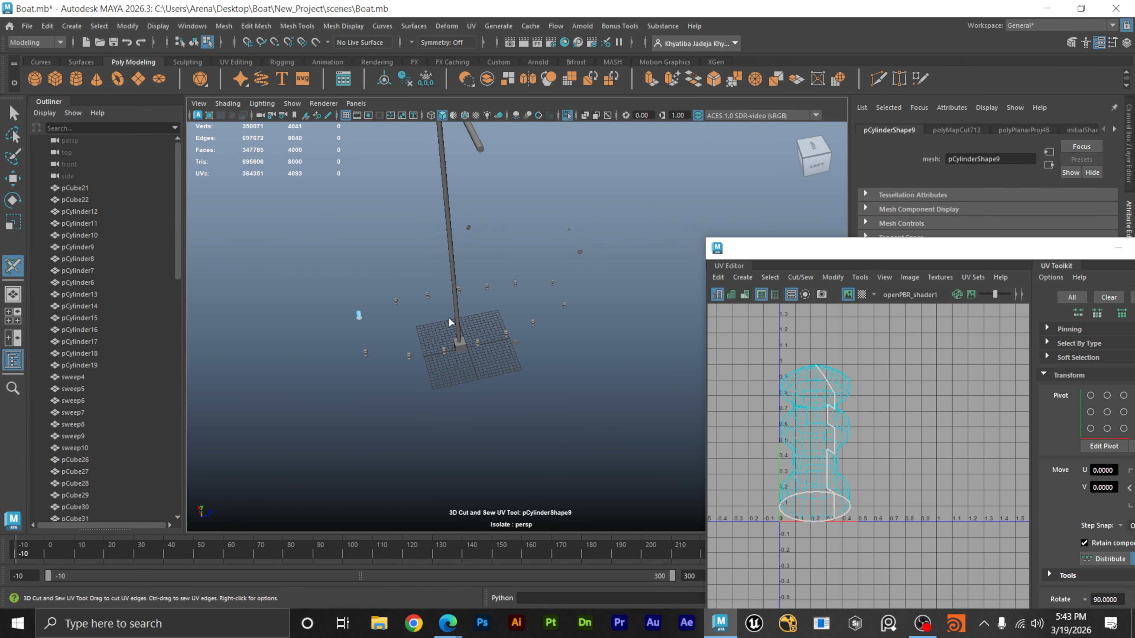
pyautogui.keyDown('alt'); pyautogui.moveTo(449, 317); pyautogui.dragTo(647, 301, button='right'); pyautogui.keyUp('alt')
pyautogui.keyDown('alt'); pyautogui.moveTo(647, 301); pyautogui.dragTo(552, 315); pyautogui.keyUp('alt')
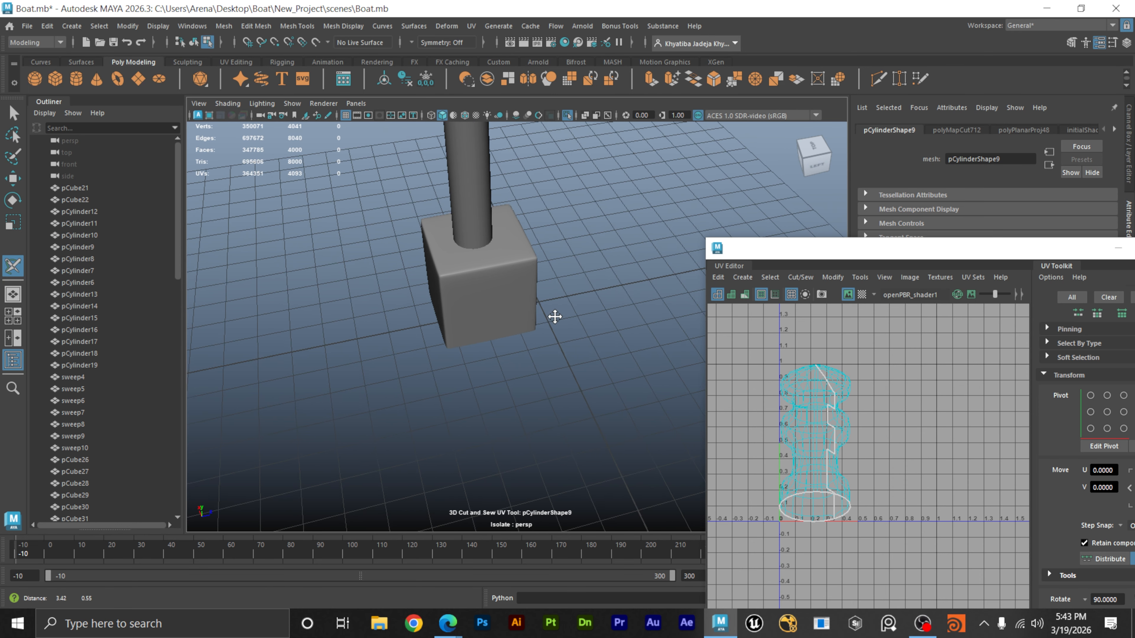
pyautogui.keyDown('alt'); pyautogui.moveTo(552, 314); pyautogui.dragTo(675, 302, button='right'); pyautogui.keyUp('alt')
pyautogui.keyDown('alt'); pyautogui.moveTo(675, 302); pyautogui.dragTo(623, 327, button='middle'); pyautogui.keyUp('alt')
pyautogui.keyDown('alt'); pyautogui.moveTo(623, 326); pyautogui.dragTo(534, 317, button='right'); pyautogui.keyUp('alt')
pyautogui.doubleClick(477, 212)
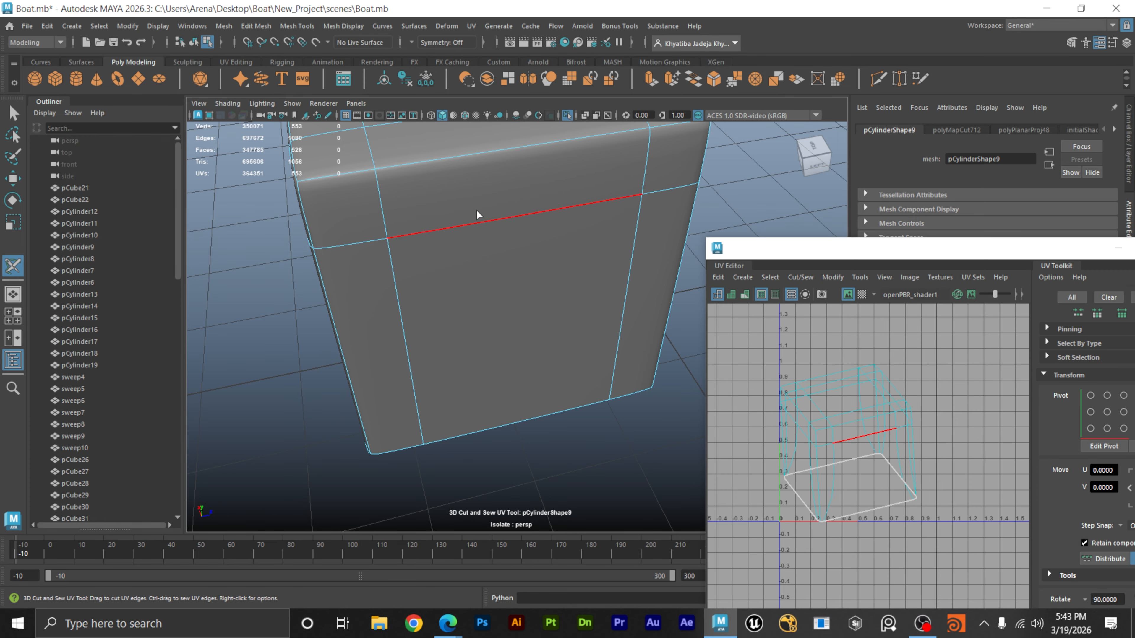
pyautogui.click(472, 162)
pyautogui.keyDown('alt'); pyautogui.moveTo(582, 180); pyautogui.dragTo(415, 286, button='right'); pyautogui.keyUp('alt')
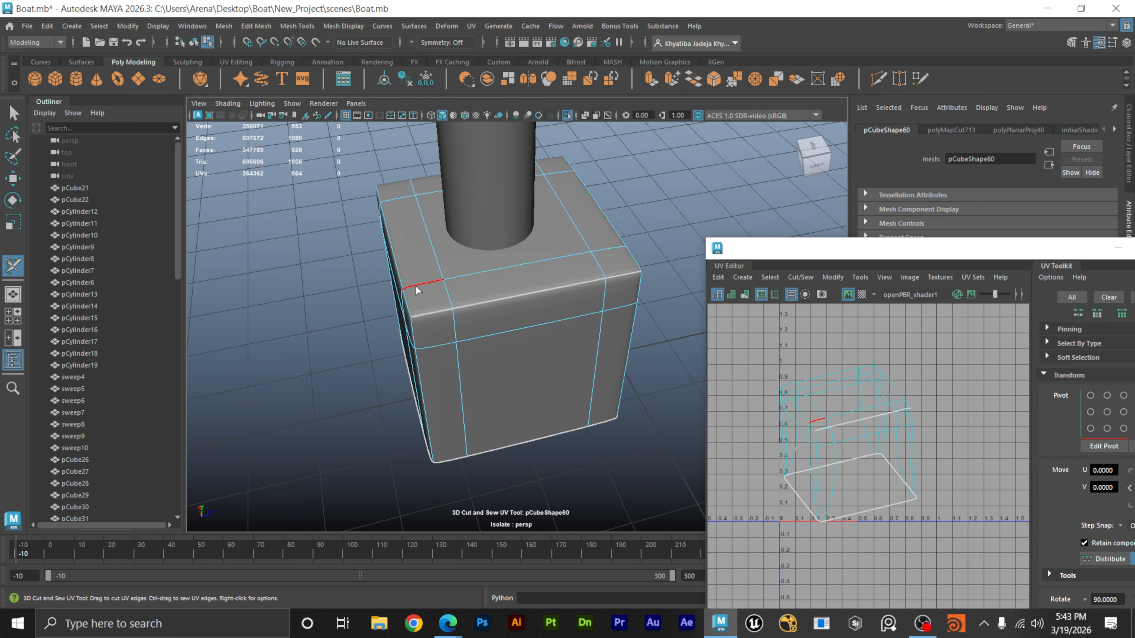
pyautogui.click(396, 274)
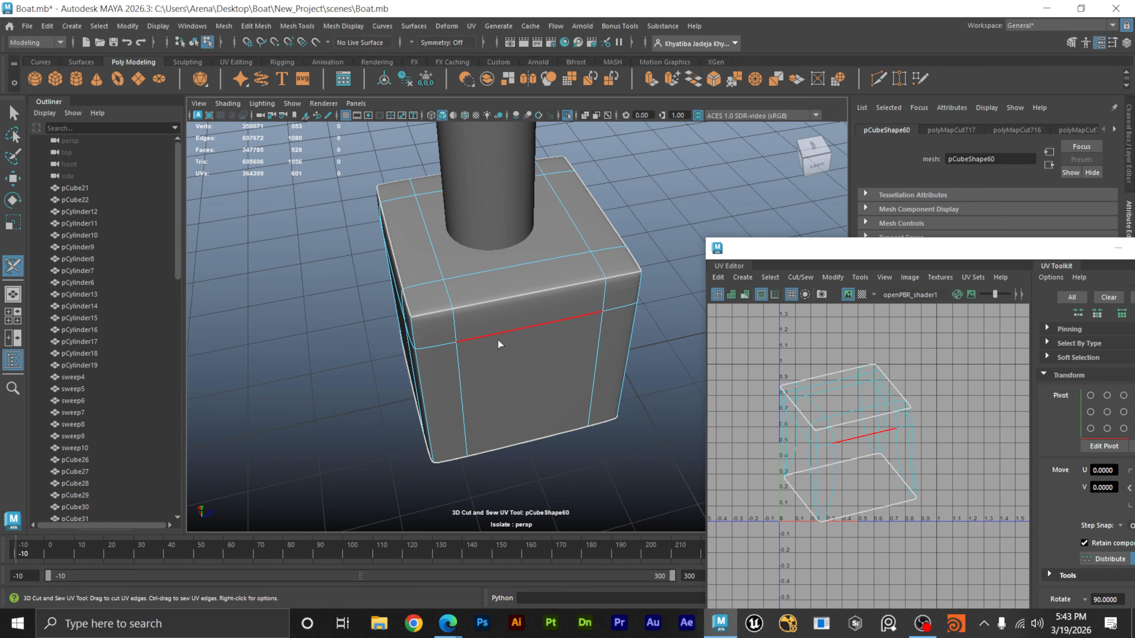
# Cut seams along the four vertical corner edges of the mast's base block, pCube60.
pyautogui.moveTo(500, 344); pyautogui.dragTo(427, 377)
pyautogui.click(627, 335)
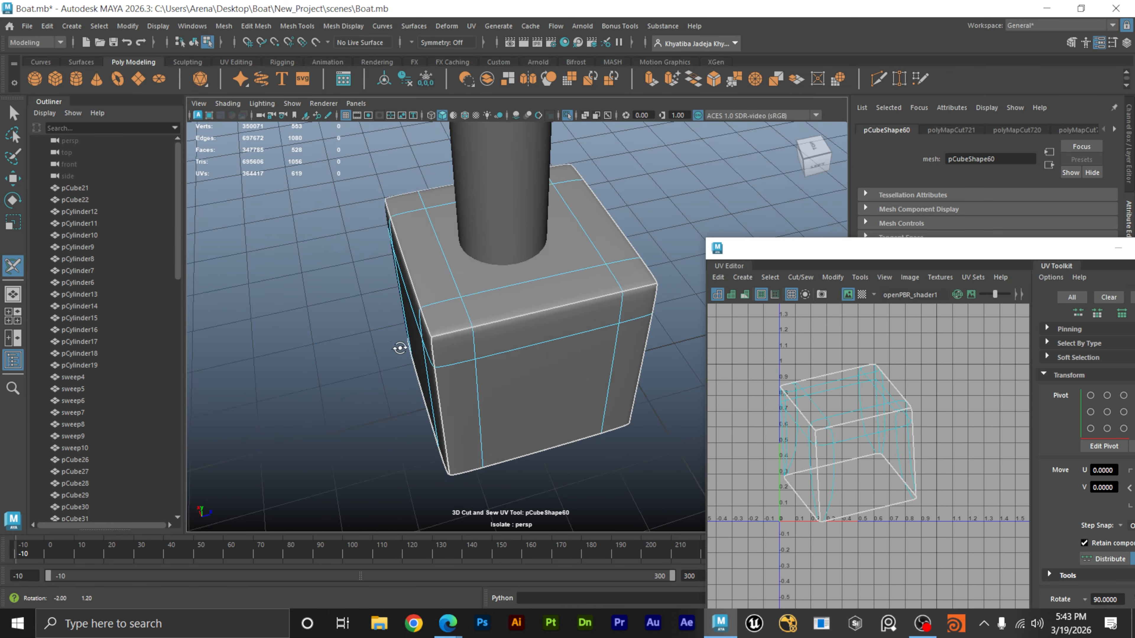
pyautogui.keyDown('alt'); pyautogui.moveTo(627, 335); pyautogui.dragTo(601, 359); pyautogui.keyUp('alt')
pyautogui.keyDown('alt'); pyautogui.moveTo(600, 360); pyautogui.dragTo(539, 330, button='middle'); pyautogui.keyUp('alt')
pyautogui.doubleClick(544, 379)
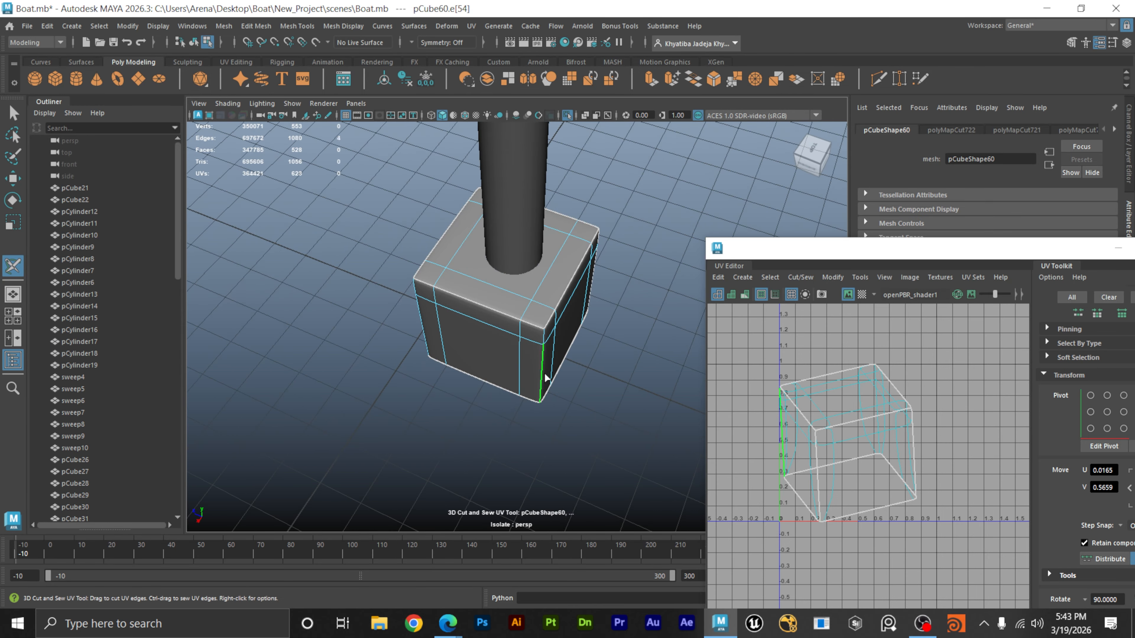
pyautogui.keyDown('alt'); pyautogui.moveTo(543, 378); pyautogui.dragTo(566, 328); pyautogui.keyUp('alt')
pyautogui.doubleClick(556, 321)
# Leave the 3D Cut and Sew UV tool, return to object mode and select all the isolated mast, yard, post and pulley parts.
pyautogui.scroll(-10, 556, 321)
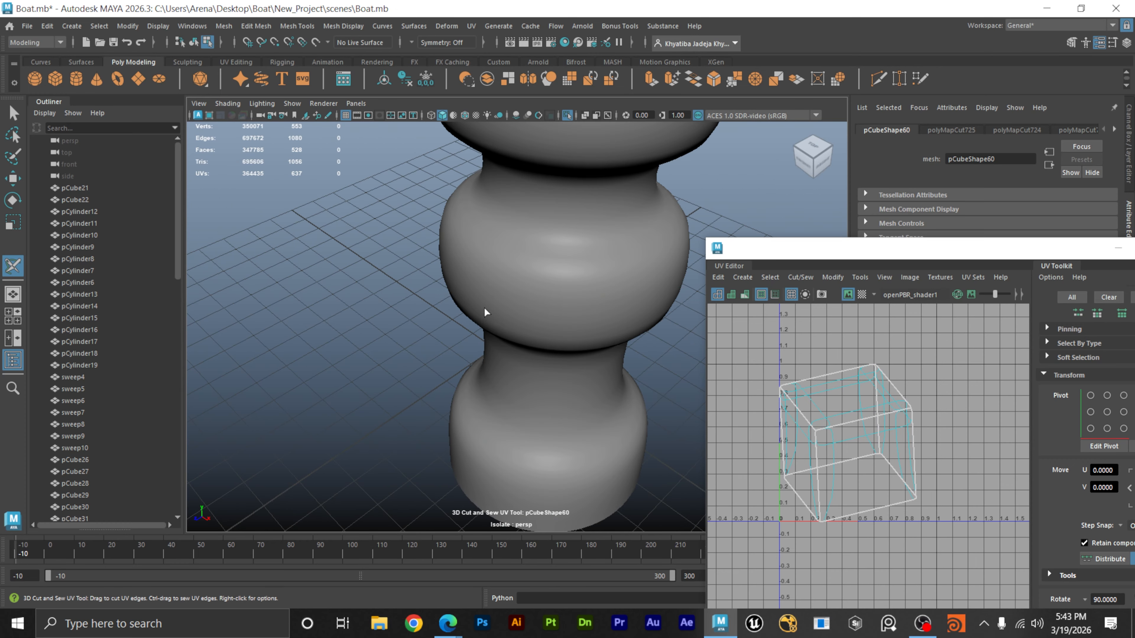
pyautogui.keyDown('alt'); pyautogui.moveTo(515, 333); pyautogui.dragTo(570, 391); pyautogui.keyUp('alt')
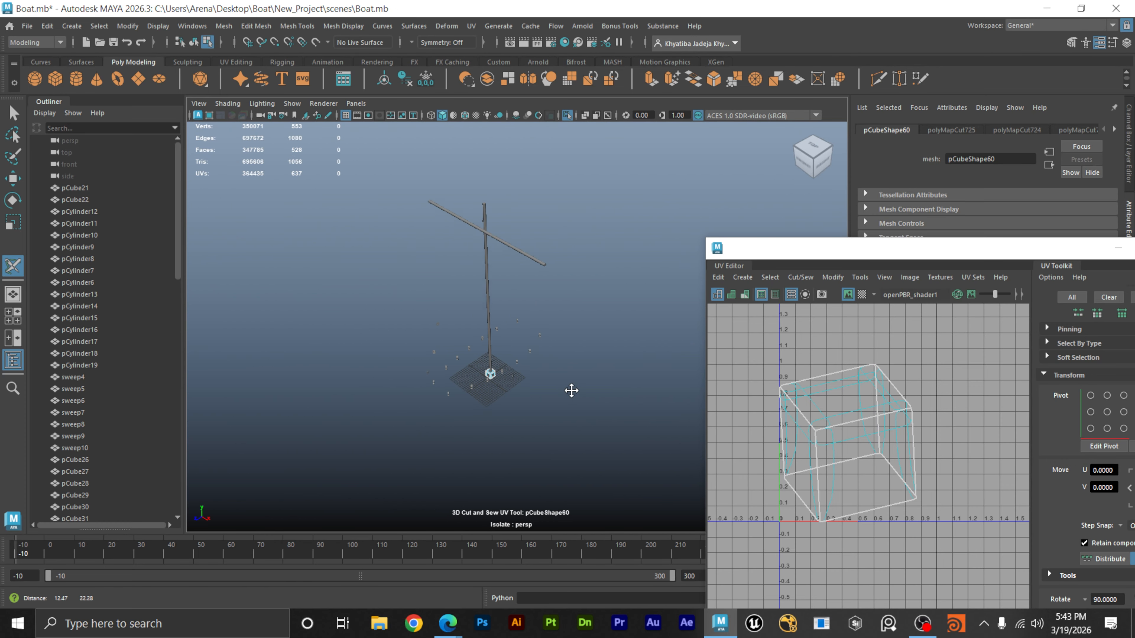
pyautogui.moveTo(526, 347); pyautogui.dragTo(504, 293, button='right')
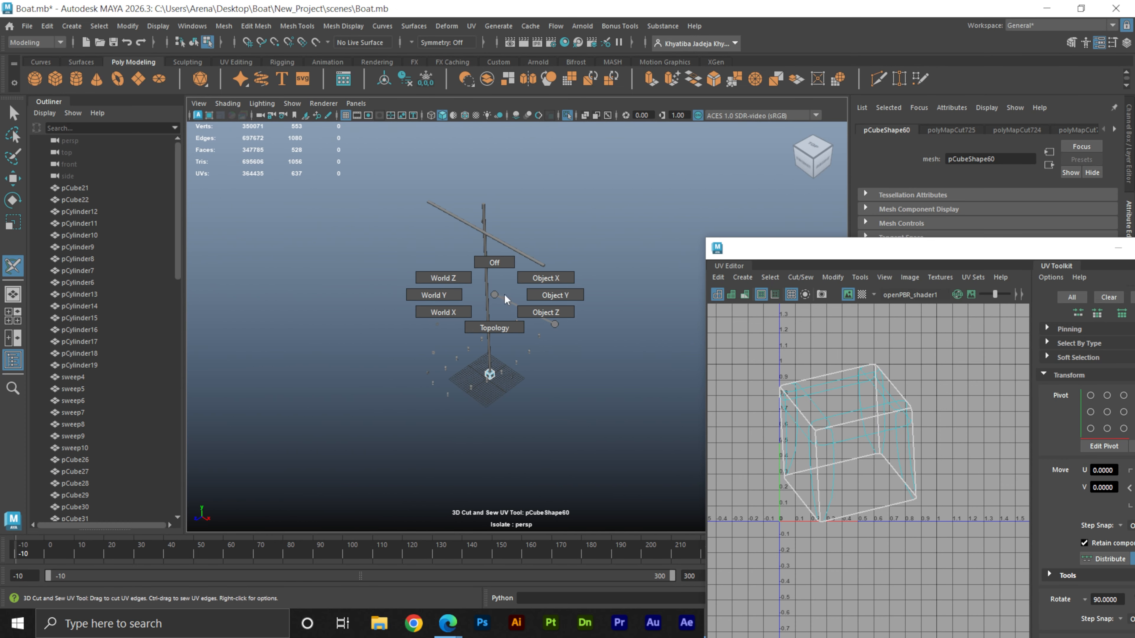
pyautogui.moveTo(537, 332); pyautogui.dragTo(552, 323, button='right')
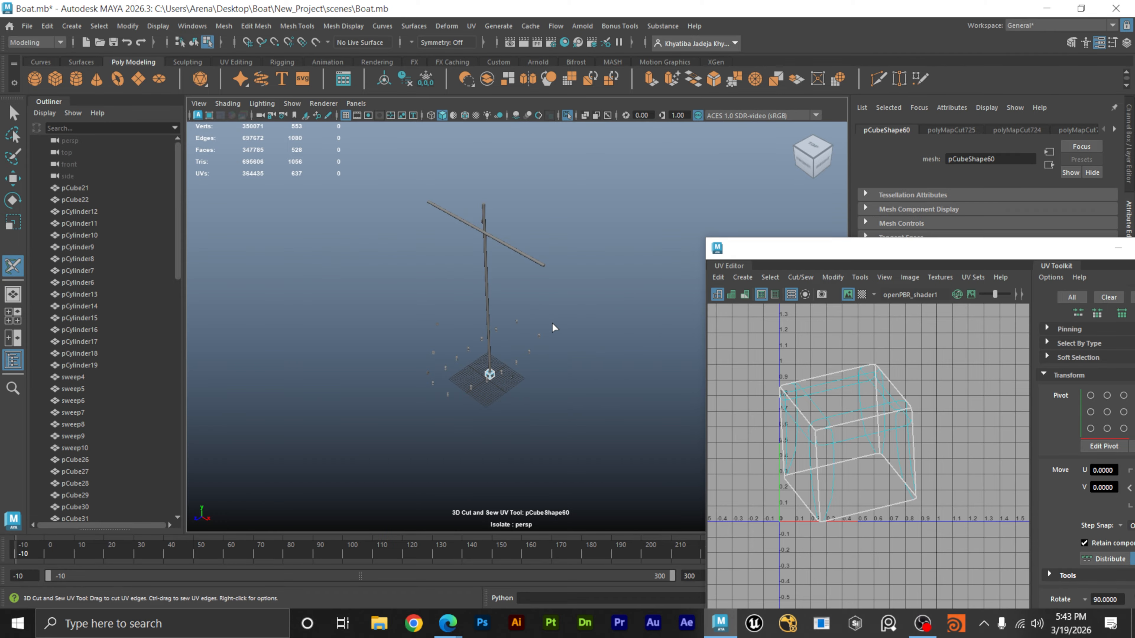
pyautogui.press('w')
pyautogui.moveTo(506, 271); pyautogui.dragTo(507, 309, button='right')
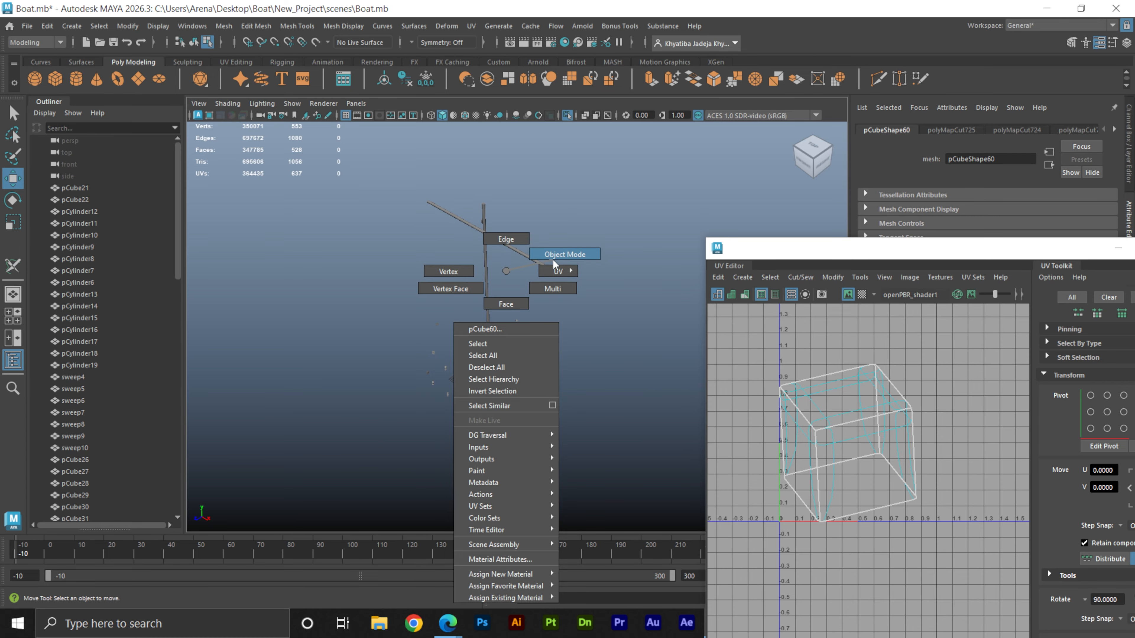
pyautogui.moveTo(553, 259); pyautogui.dragTo(553, 260, button='right')
pyautogui.moveTo(612, 469); pyautogui.dragTo(383, 167)
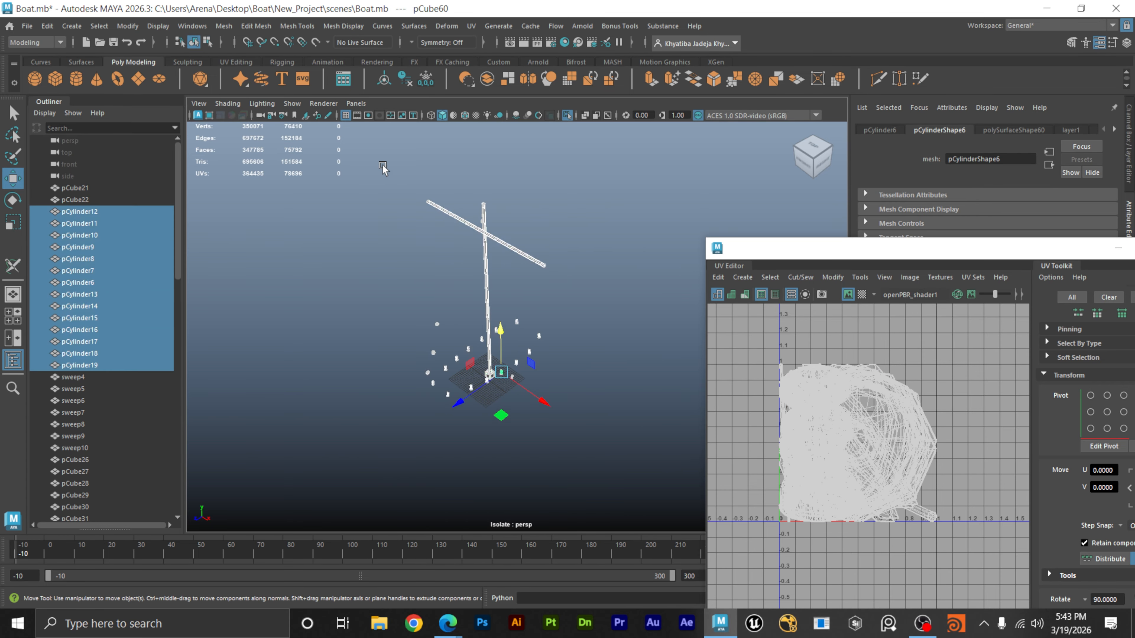
# Select all UV shells of the mast, yard, post and pulley group and unfold them.
pyautogui.moveTo(895, 424); pyautogui.dragTo(853, 405, button='right')
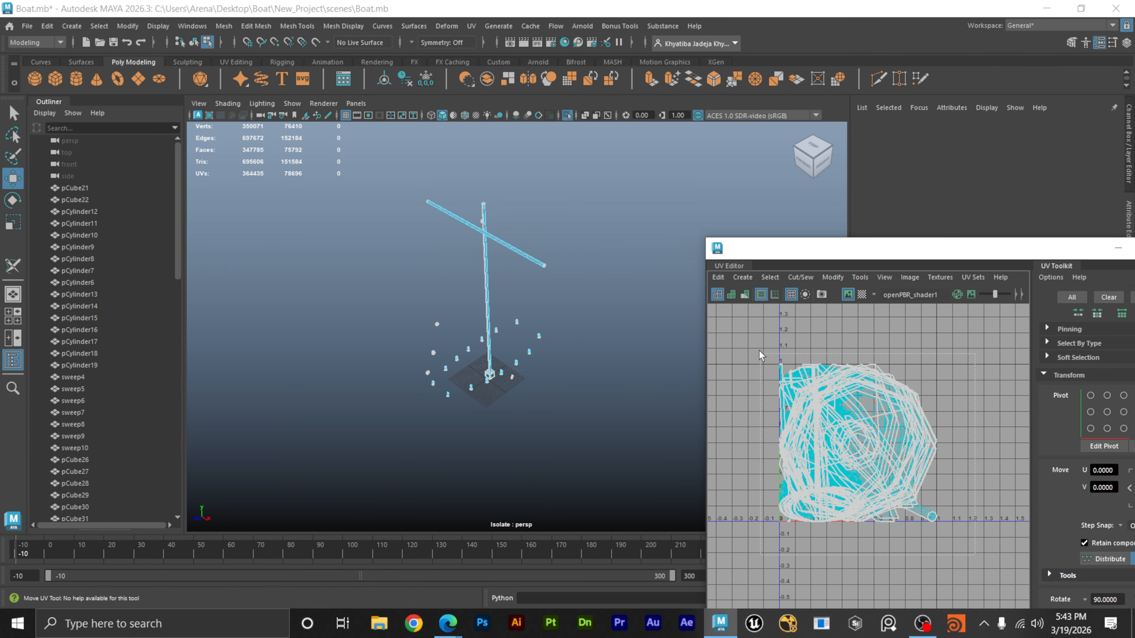
pyautogui.moveTo(759, 350); pyautogui.dragTo(755, 339)
pyautogui.hotkey('ctrl', 'u')
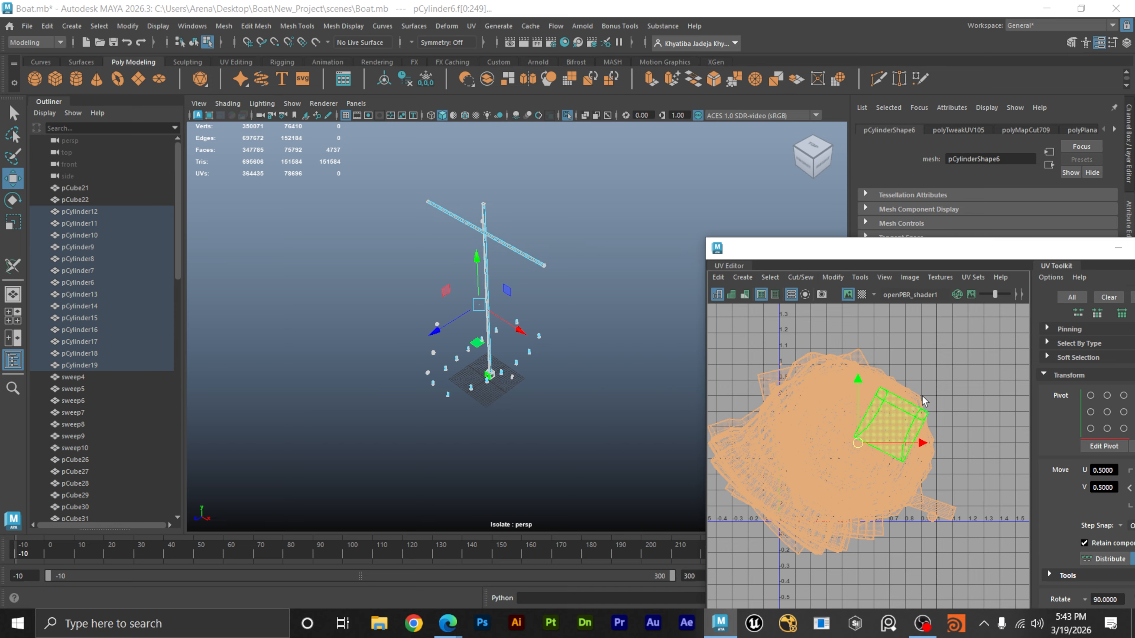
# Lay out the group's unfolded UV shells inside the 0 to 1 UV tile.
pyautogui.hotkey('ctrl', 'l')
pyautogui.click(967, 460)
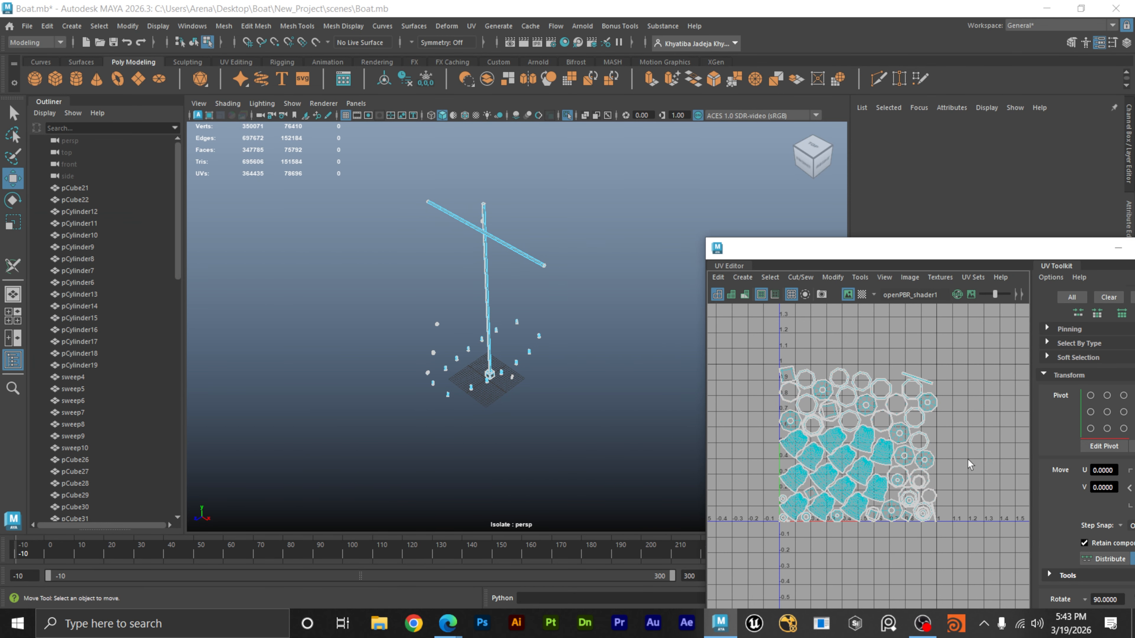
pyautogui.click(867, 503)
pyautogui.scroll(3, 814, 476)
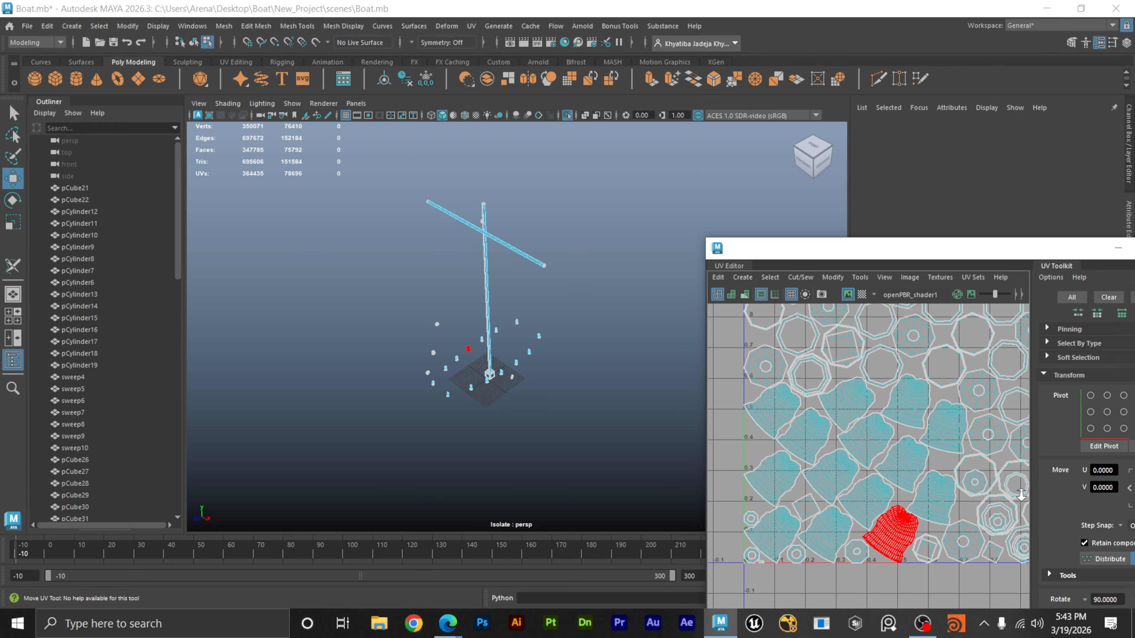
# Enlarge the UV Editor to full screen and examine the packed UV shells of the mast, yard, post and pulley group.
pyautogui.moveTo(891, 521); pyautogui.dragTo(909, 443)
pyautogui.scroll(-5, 886, 460)
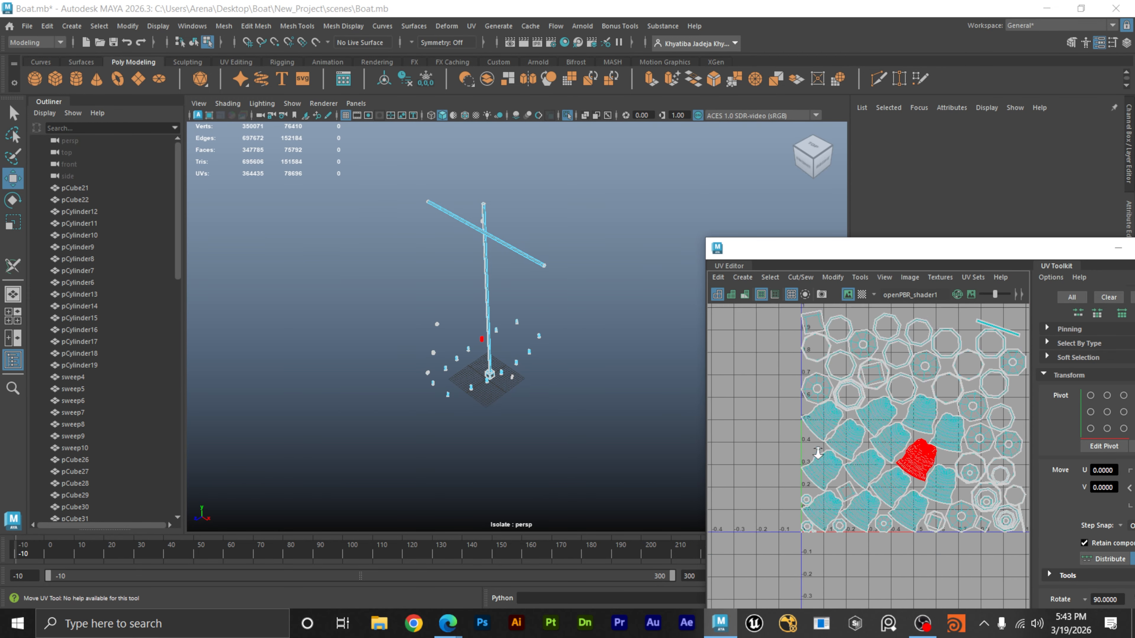
pyautogui.doubleClick(907, 253)
pyautogui.keyDown('alt'); pyautogui.moveTo(832, 284); pyautogui.dragTo(822, 412, button='middle'); pyautogui.keyUp('alt')
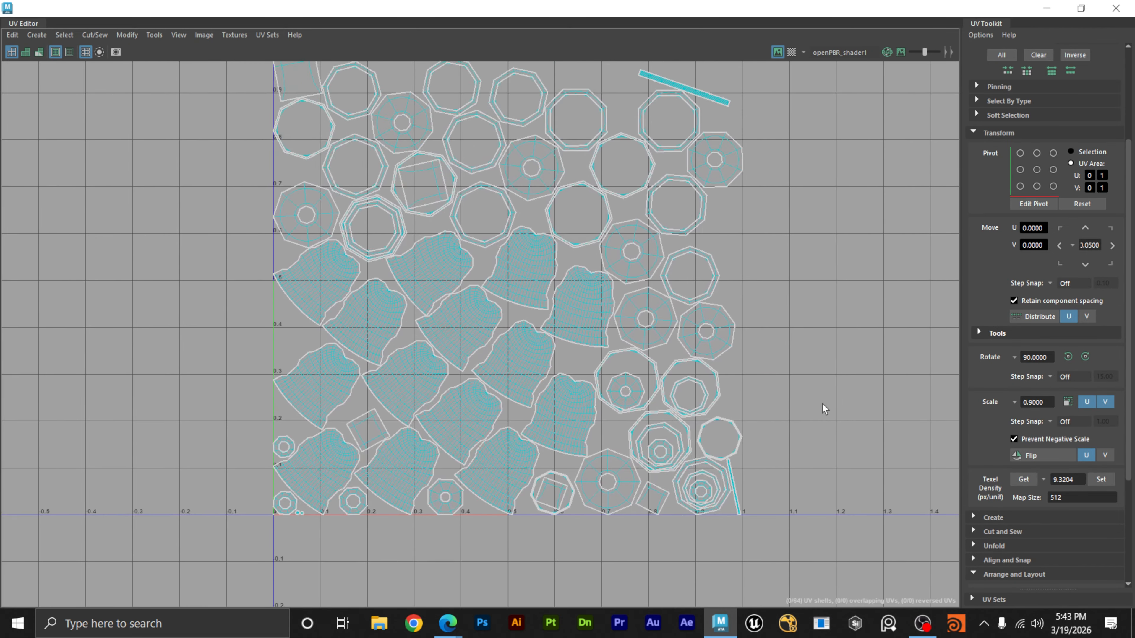
pyautogui.scroll(-2, 823, 408)
pyautogui.keyDown('alt'); pyautogui.moveTo(882, 355); pyautogui.dragTo(808, 388, button='middle'); pyautogui.keyUp('alt')
pyautogui.scroll(-1, 807, 387)
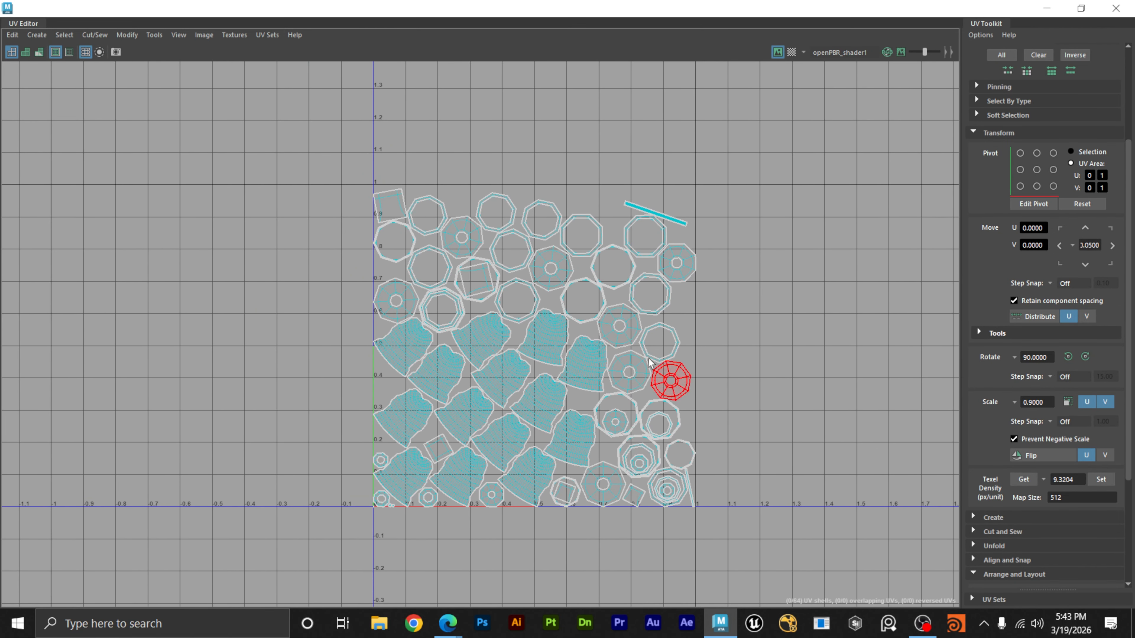
# Sample the texel density of the octagonal pulley shell at the tile's right edge and apply it to all the group's other UV shells.
pyautogui.click(557, 279)
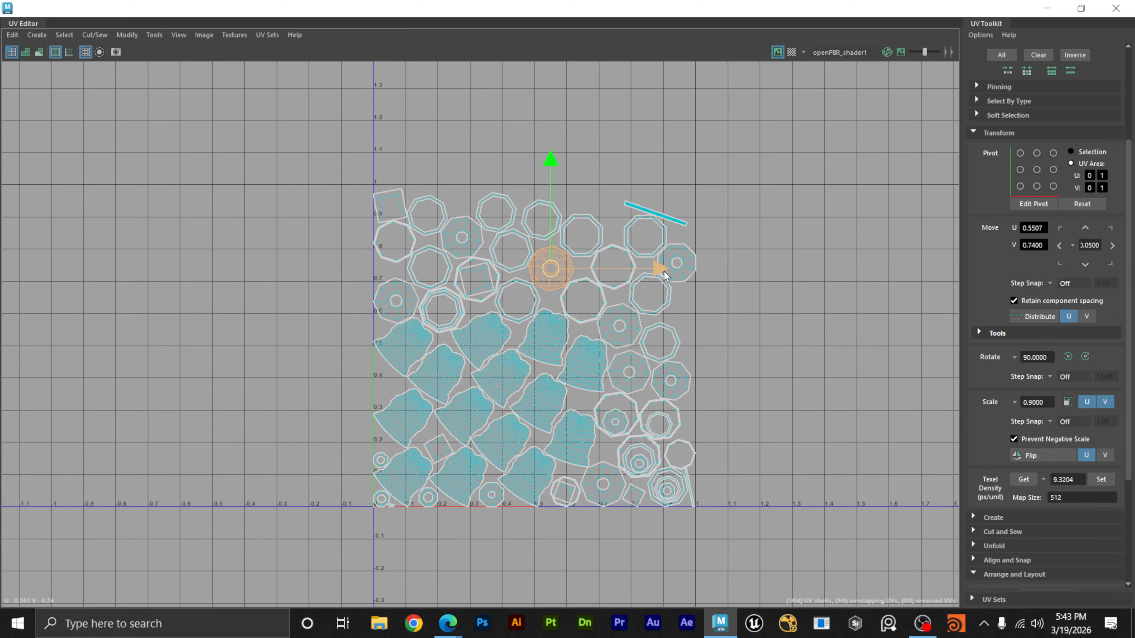
pyautogui.click(675, 264)
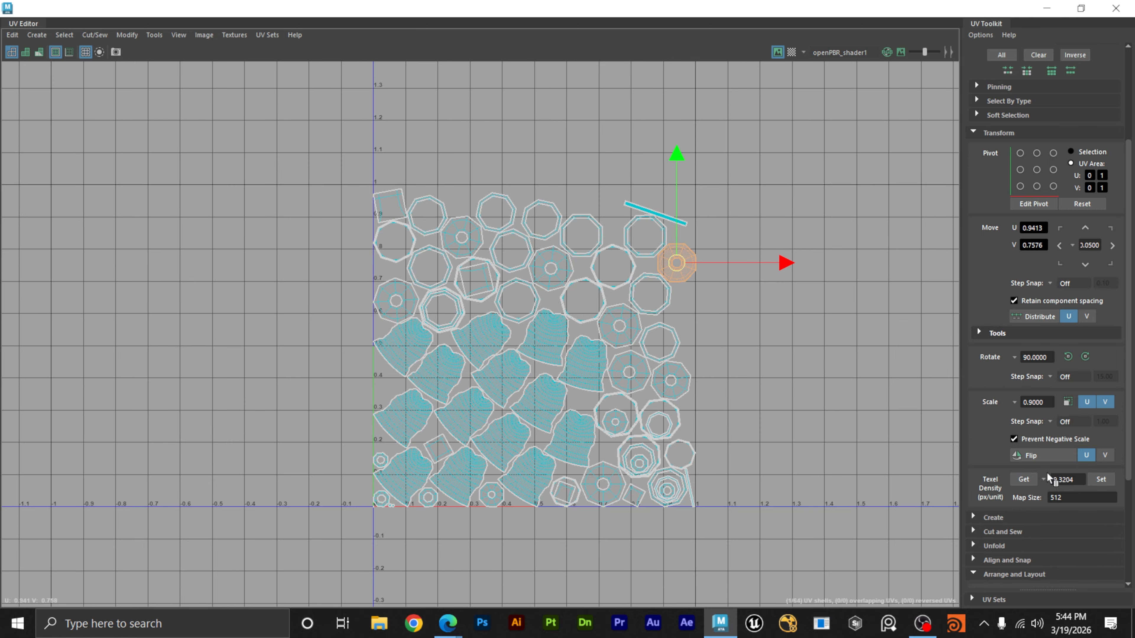
pyautogui.click(1035, 479)
pyautogui.moveTo(779, 547); pyautogui.dragTo(778, 543)
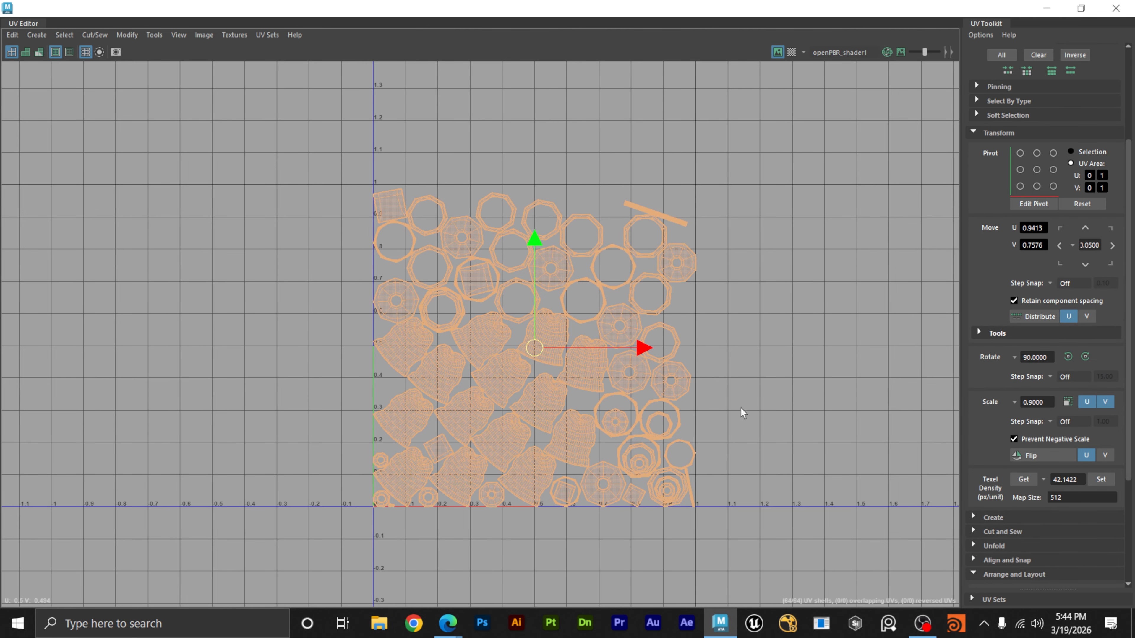
pyautogui.keyDown('ctrl'); pyautogui.click(690, 277); pyautogui.keyUp('ctrl')
pyautogui.click(1105, 477)
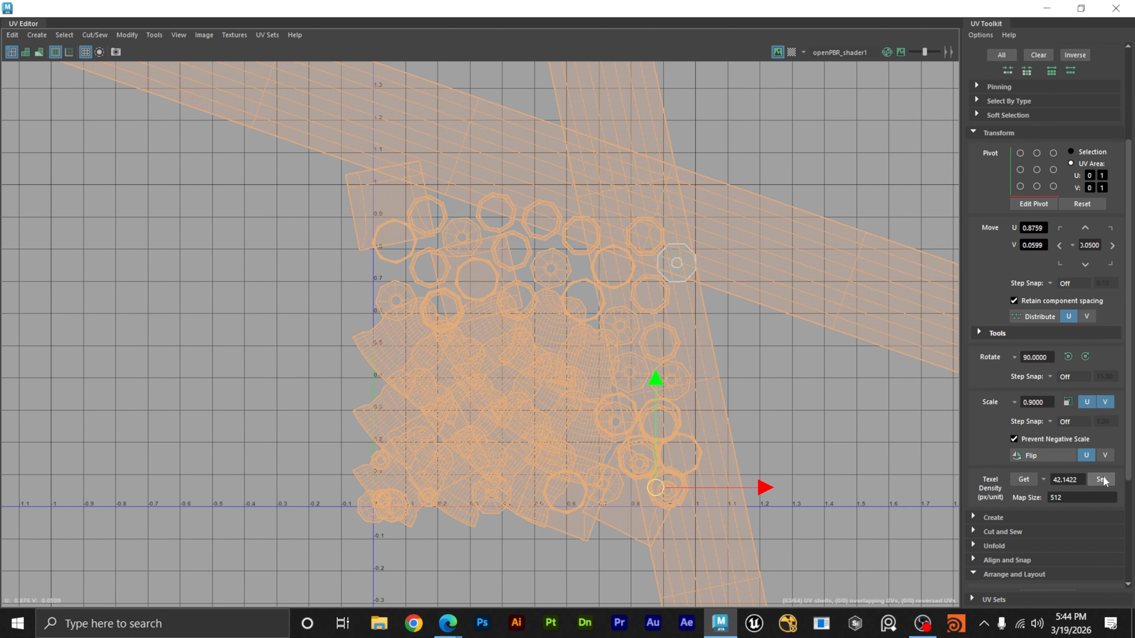
# Select all the rescaled UV shells, including the oversized mast and yard strips, and lay them out inside the 0 to 1 tile.
pyautogui.click(800, 389)
pyautogui.keyDown('alt'); pyautogui.moveTo(809, 372); pyautogui.dragTo(147, 346, button='right'); pyautogui.keyUp('alt')
pyautogui.keyDown('alt'); pyautogui.moveTo(696, 335); pyautogui.dragTo(312, 333, button='right'); pyautogui.keyUp('alt')
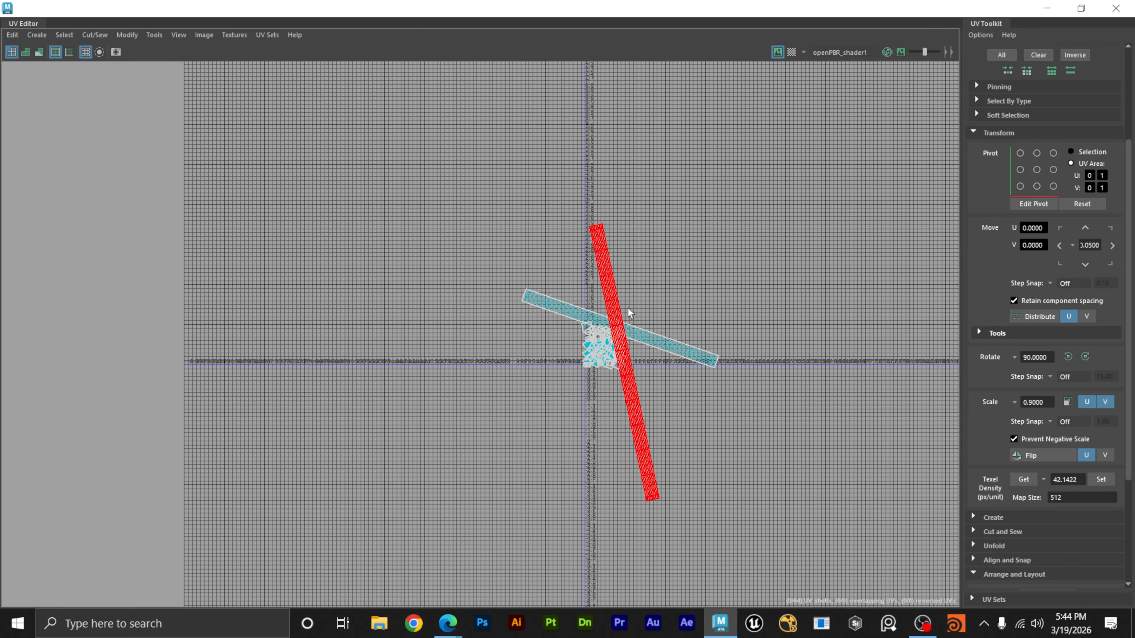
pyautogui.moveTo(629, 308); pyautogui.dragTo(579, 288, button='right')
pyautogui.moveTo(459, 168); pyautogui.dragTo(799, 557)
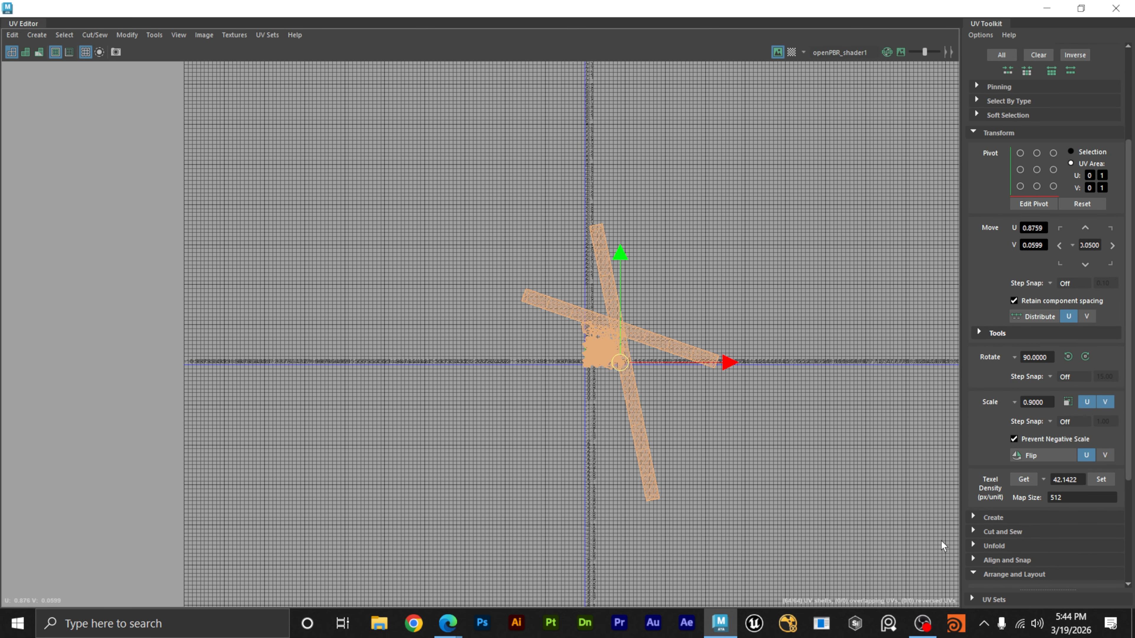
pyautogui.hotkey('ctrl', 'l')
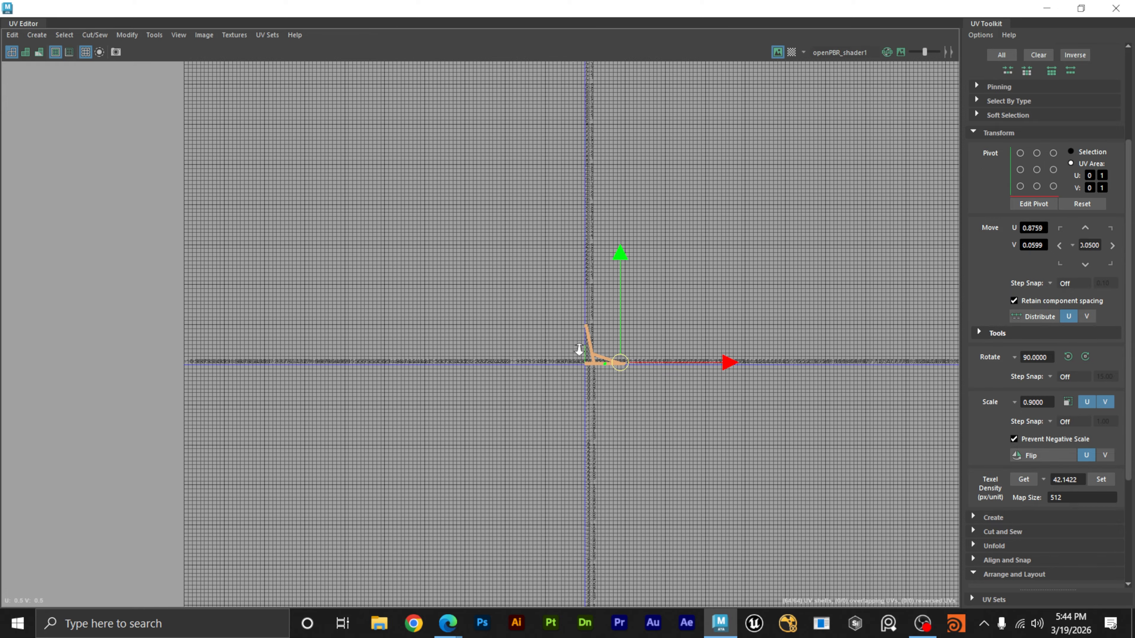
# Orient all the group's UV shells so that the slanted mast and yard strips run straight along the UV axes.
pyautogui.keyDown('alt'); pyautogui.moveTo(579, 350); pyautogui.dragTo(742, 362, button='right'); pyautogui.keyUp('alt')
pyautogui.keyDown('alt'); pyautogui.moveTo(565, 370); pyautogui.dragTo(798, 434, button='right'); pyautogui.keyUp('alt')
pyautogui.keyDown('alt'); pyautogui.moveTo(464, 418); pyautogui.dragTo(663, 446, button='right'); pyautogui.keyUp('alt')
pyautogui.keyDown('alt'); pyautogui.moveTo(663, 446); pyautogui.dragTo(413, 478, button='middle'); pyautogui.keyUp('alt')
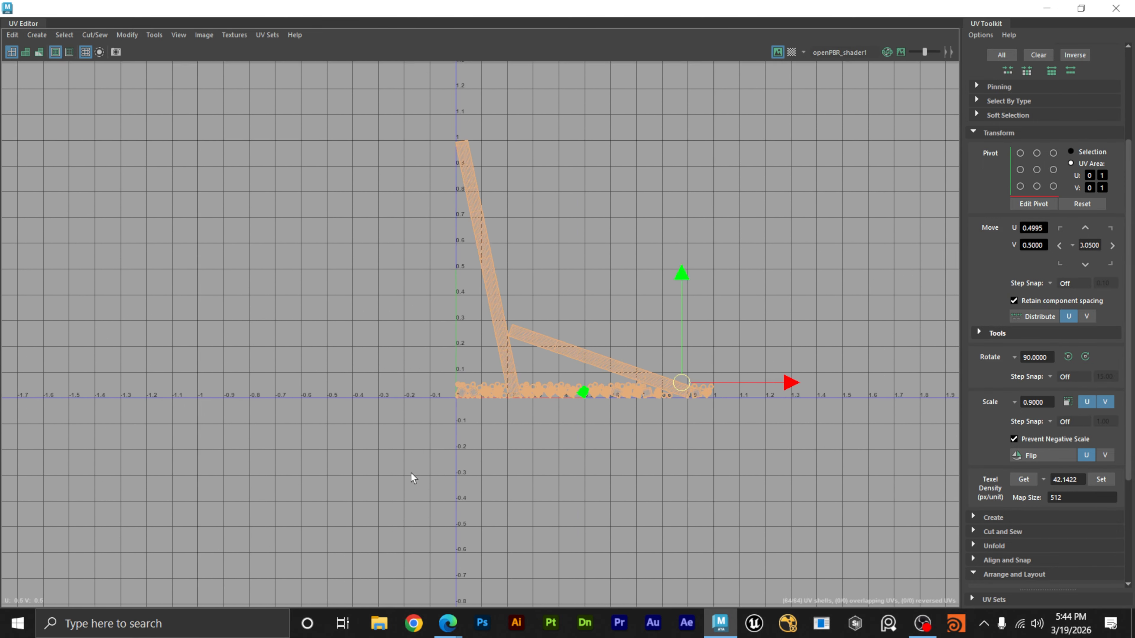
pyautogui.keyDown('alt'); pyautogui.moveTo(458, 447); pyautogui.dragTo(583, 489, button='right'); pyautogui.keyUp('alt')
pyautogui.keyDown('alt'); pyautogui.moveTo(597, 484); pyautogui.dragTo(513, 527, button='middle'); pyautogui.keyUp('alt')
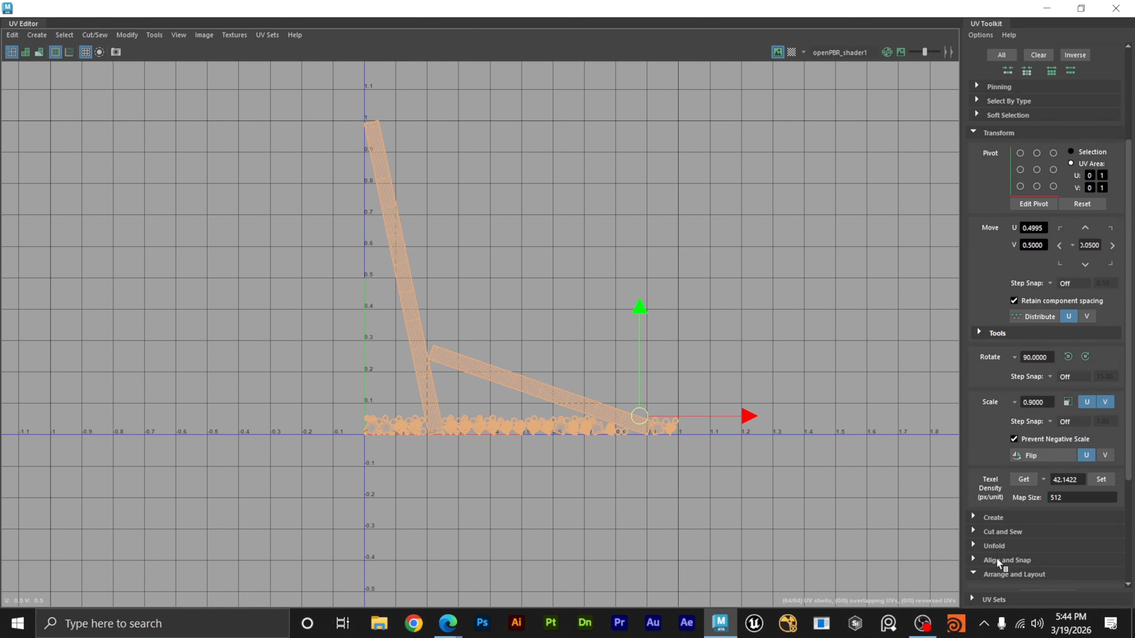
pyautogui.scroll(-3, 997, 562)
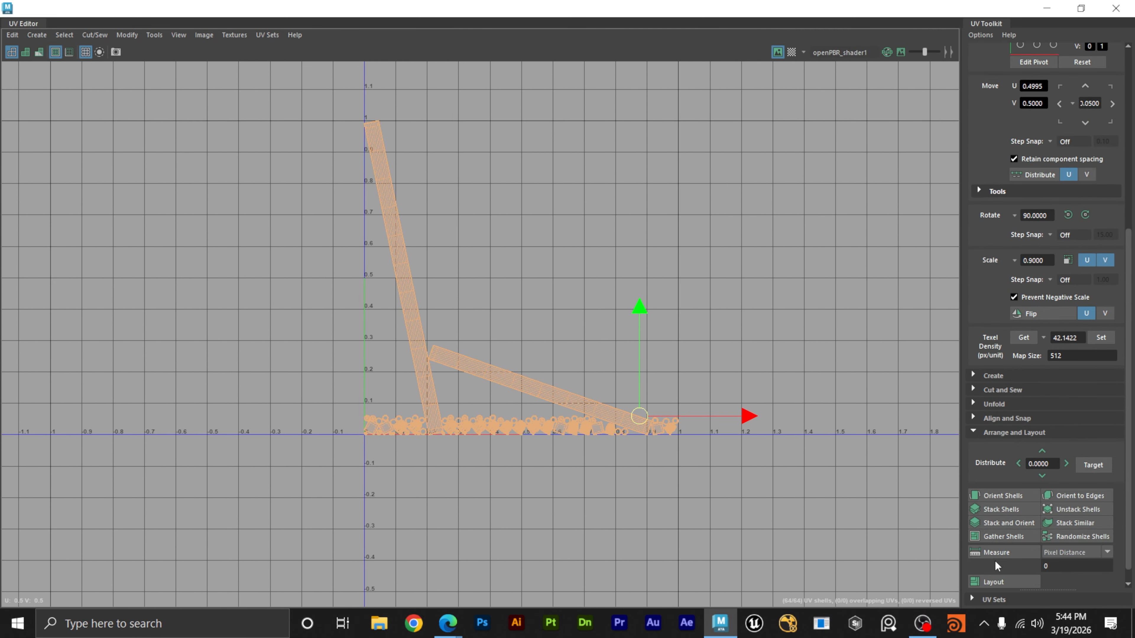
pyautogui.click(1016, 498)
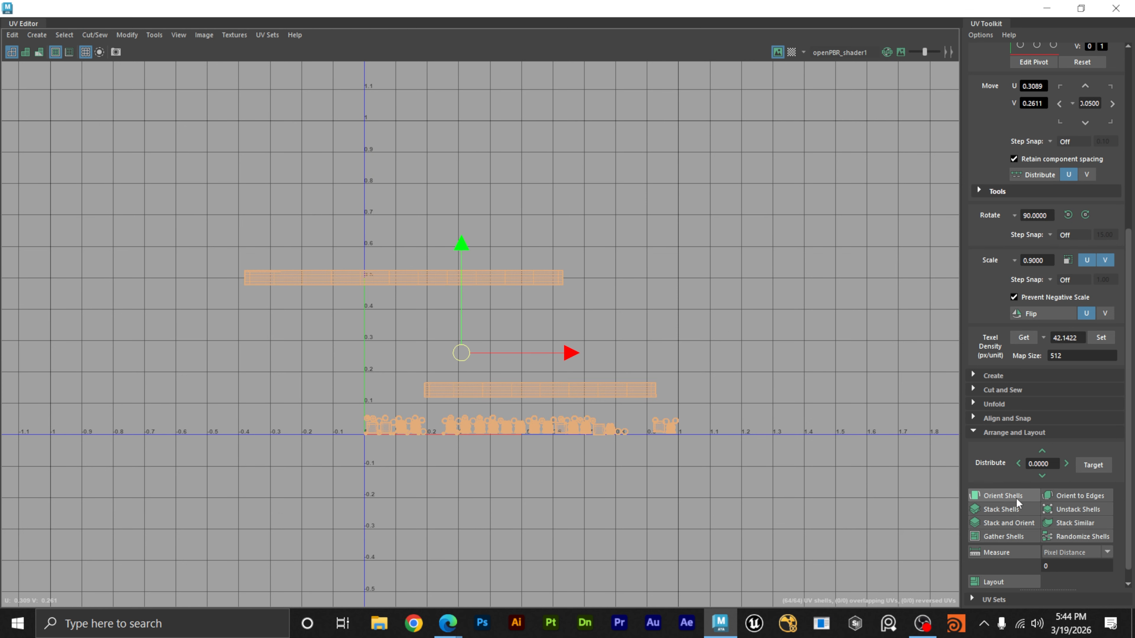
# Select all the oriented UV shells and lay them out again inside the 0 to 1 tile.
pyautogui.click(576, 483)
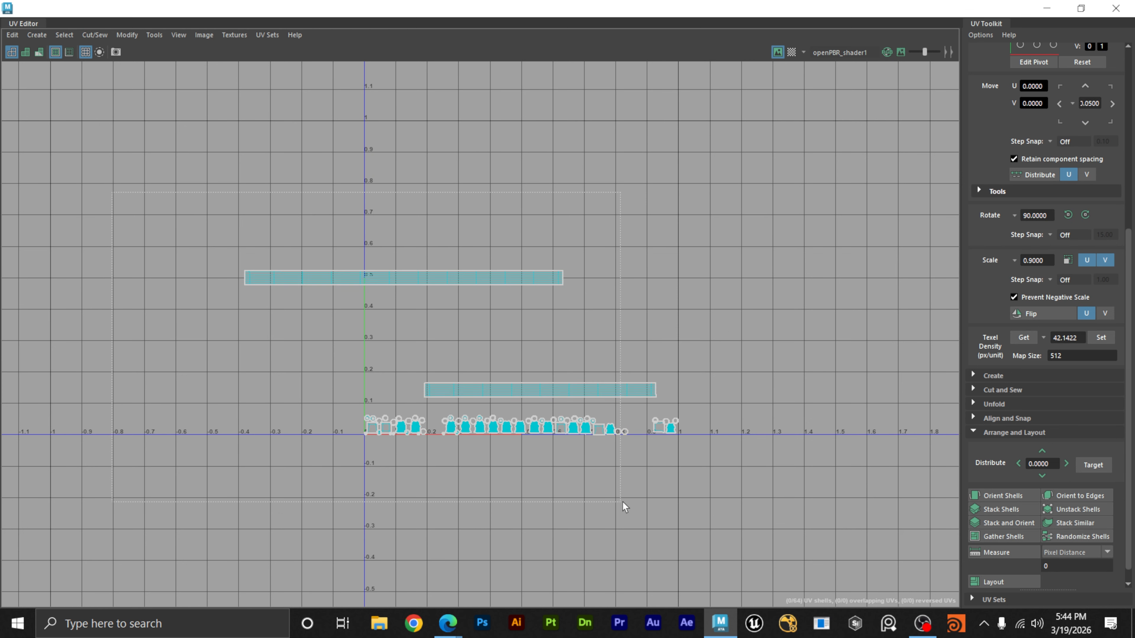
pyautogui.moveTo(721, 516); pyautogui.dragTo(722, 517)
pyautogui.hotkey('ctrl', 'l')
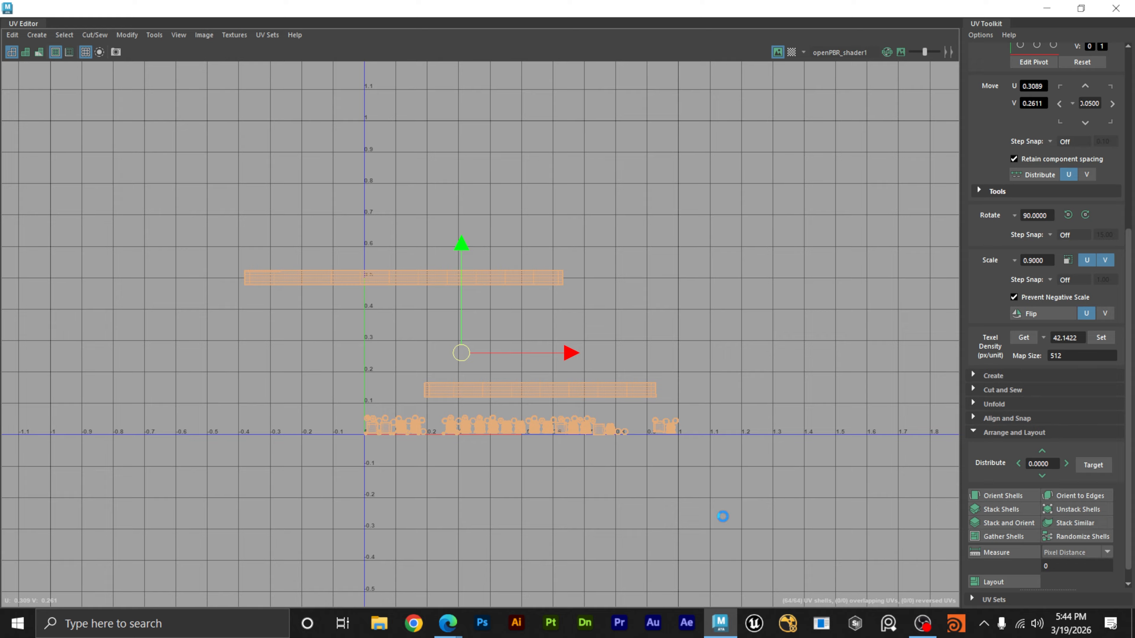
pyautogui.click(758, 451)
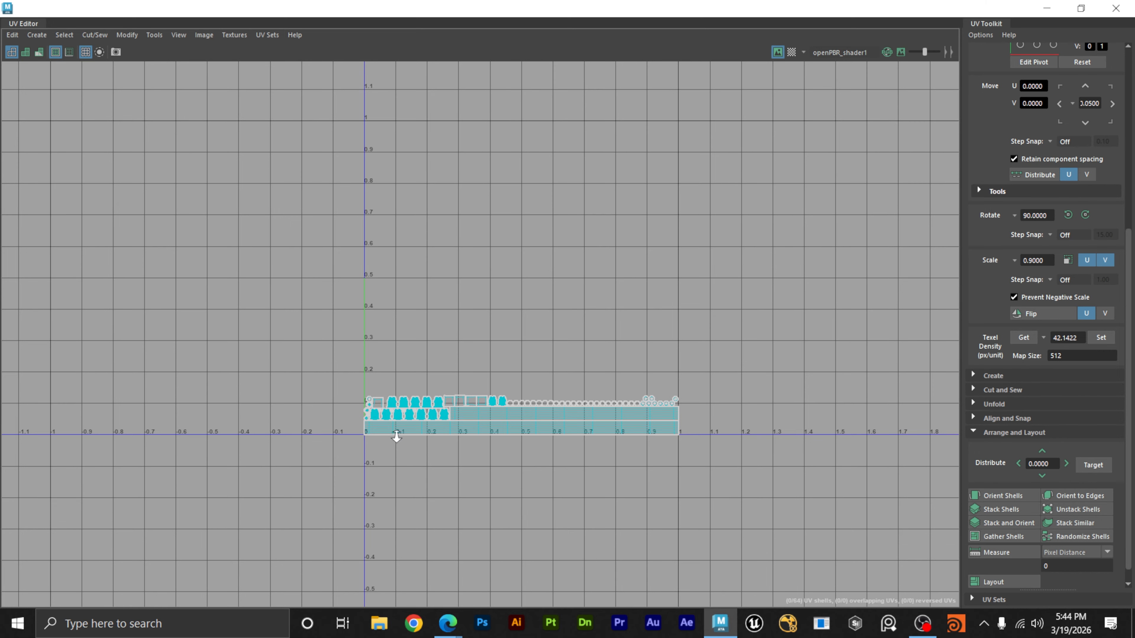
pyautogui.scroll(3, 393, 436)
pyautogui.keyDown('alt'); pyautogui.moveTo(747, 525); pyautogui.dragTo(692, 516, button='middle'); pyautogui.keyUp('alt')
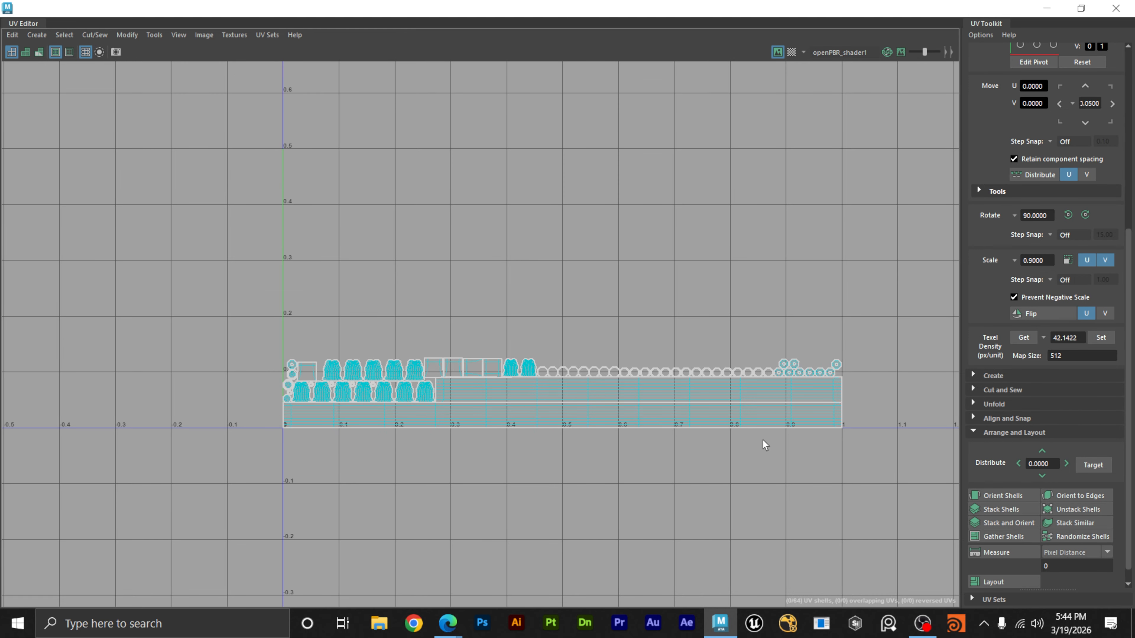
# Scale the whole packed shell layout by 0.9 in both U and V to leave a margin at the tile's sides.
pyautogui.moveTo(266, 275); pyautogui.dragTo(267, 276)
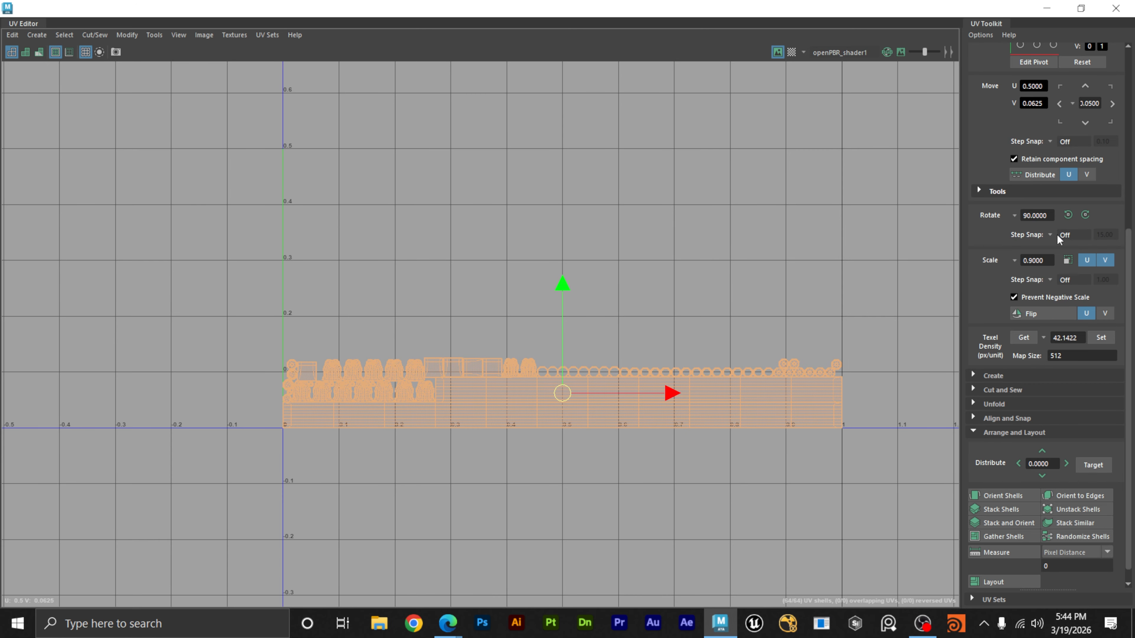
pyautogui.click(1066, 261)
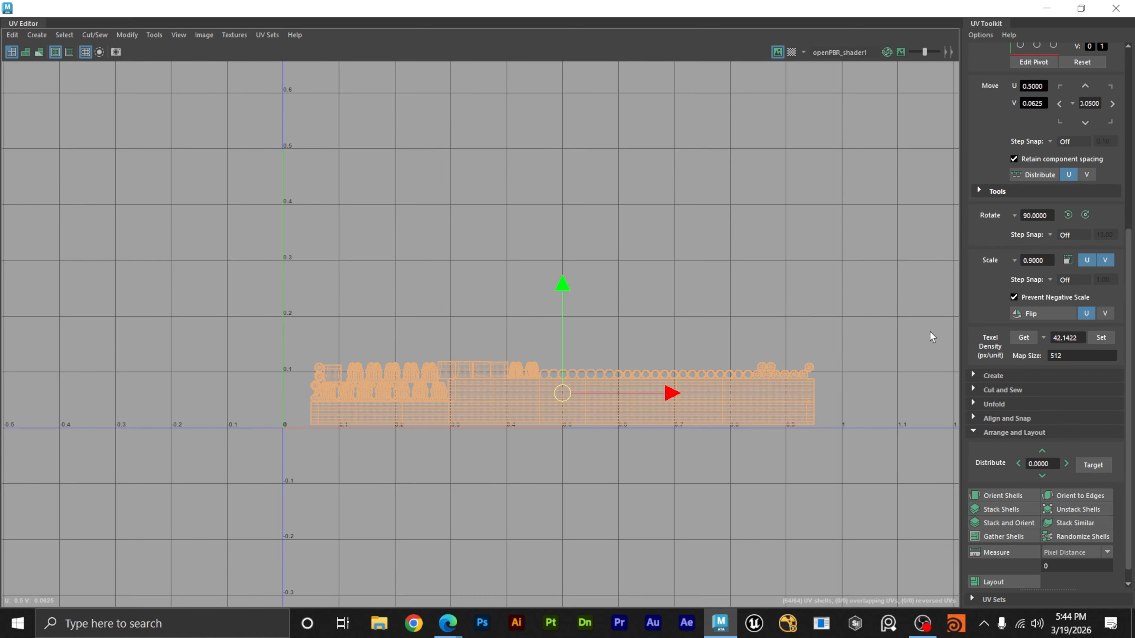
pyautogui.click(755, 273)
pyautogui.keyDown('alt'); pyautogui.moveTo(696, 324); pyautogui.dragTo(445, 317, button='right'); pyautogui.keyUp('alt')
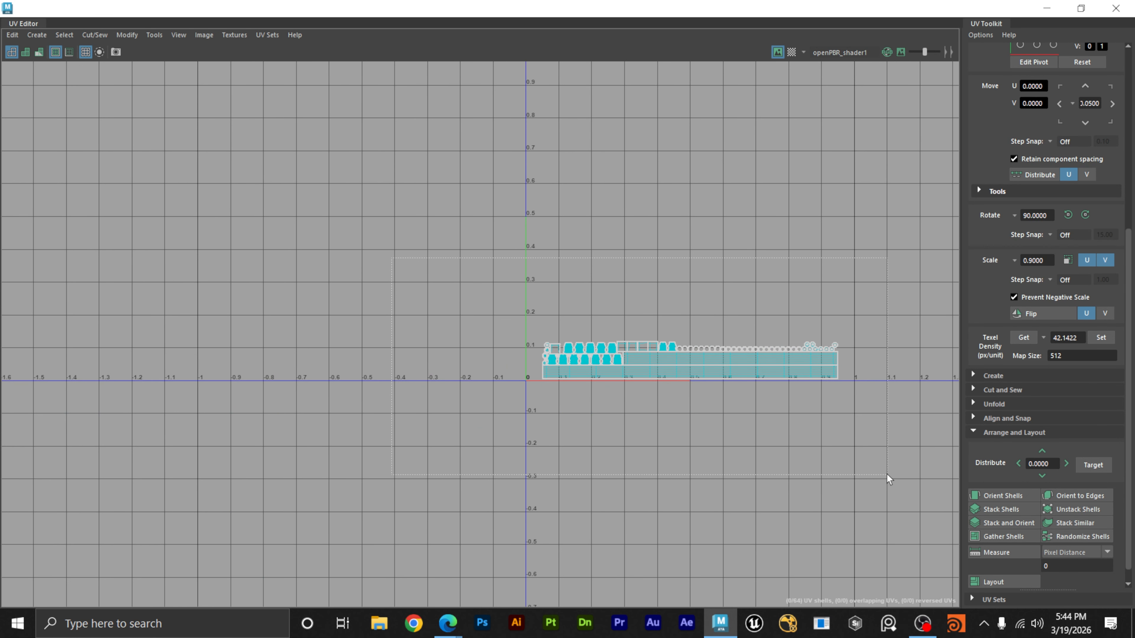
# Move the entire packed shell group along U until its centre sits at about 3.52.
pyautogui.moveTo(887, 474); pyautogui.dragTo(887, 473)
pyautogui.keyDown('alt'); pyautogui.moveTo(891, 440); pyautogui.dragTo(506, 450, button='right'); pyautogui.keyUp('alt')
pyautogui.keyDown('alt'); pyautogui.moveTo(718, 440); pyautogui.dragTo(550, 451, button='right'); pyautogui.keyUp('alt')
pyautogui.keyDown('alt'); pyautogui.moveTo(792, 484); pyautogui.dragTo(541, 486, button='middle'); pyautogui.keyUp('alt')
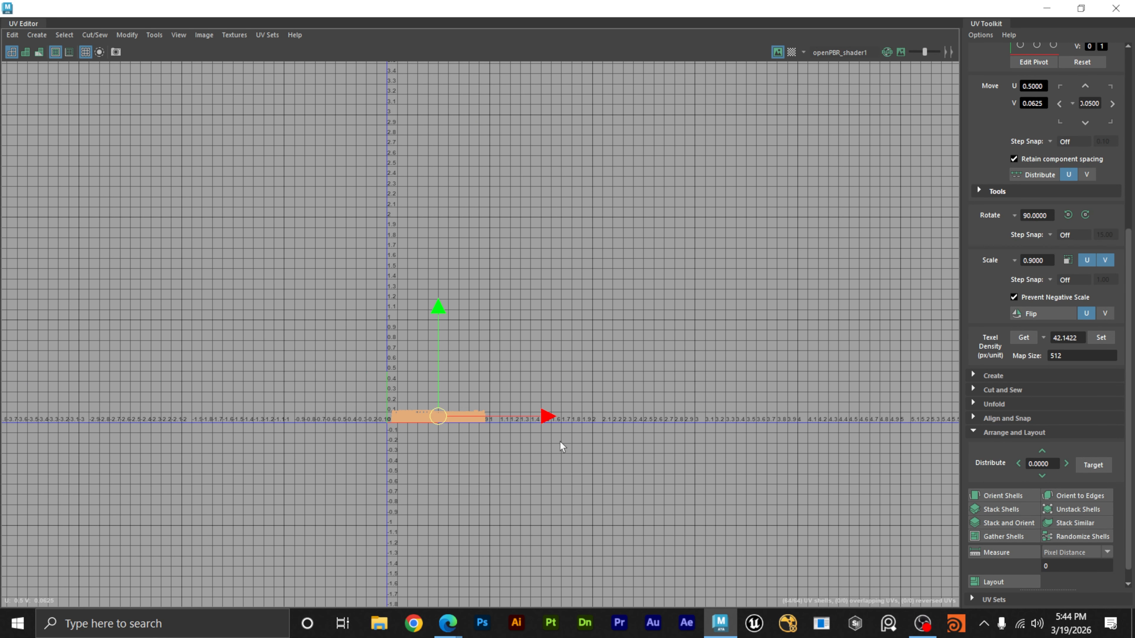
pyautogui.moveTo(545, 417); pyautogui.dragTo(853, 416)
pyautogui.scroll(5, 723, 429)
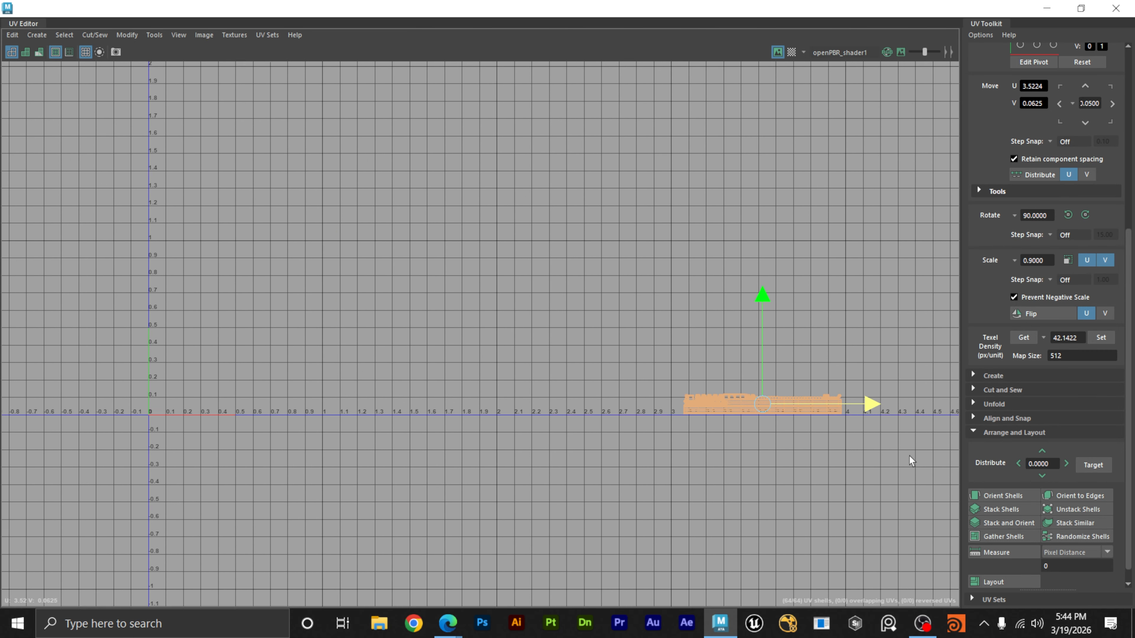
# Nudge the packed shell group slightly along U, raise it a little in V above the tile's lower edge and deselect it.
pyautogui.keyDown('alt'); pyautogui.moveTo(797, 458); pyautogui.dragTo(672, 484, button='middle'); pyautogui.keyUp('alt')
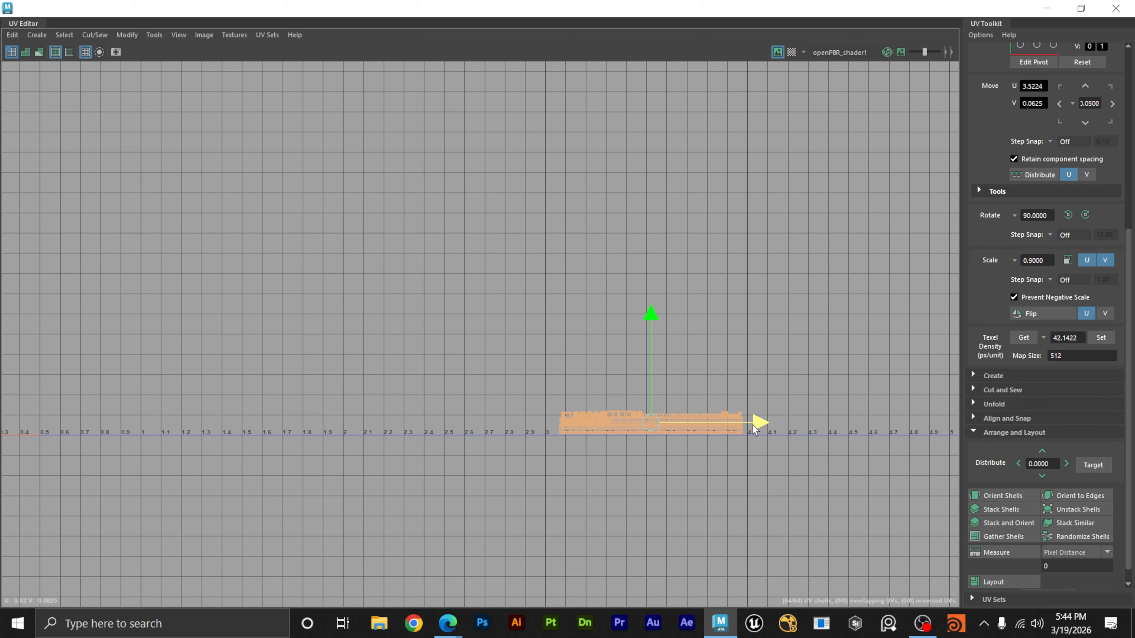
pyautogui.moveTo(752, 424); pyautogui.dragTo(749, 424)
pyautogui.moveTo(651, 376); pyautogui.dragTo(651, 337)
pyautogui.click(693, 500)
pyautogui.keyDown('alt'); pyautogui.moveTo(693, 500); pyautogui.dragTo(404, 437, button='right'); pyautogui.keyUp('alt')
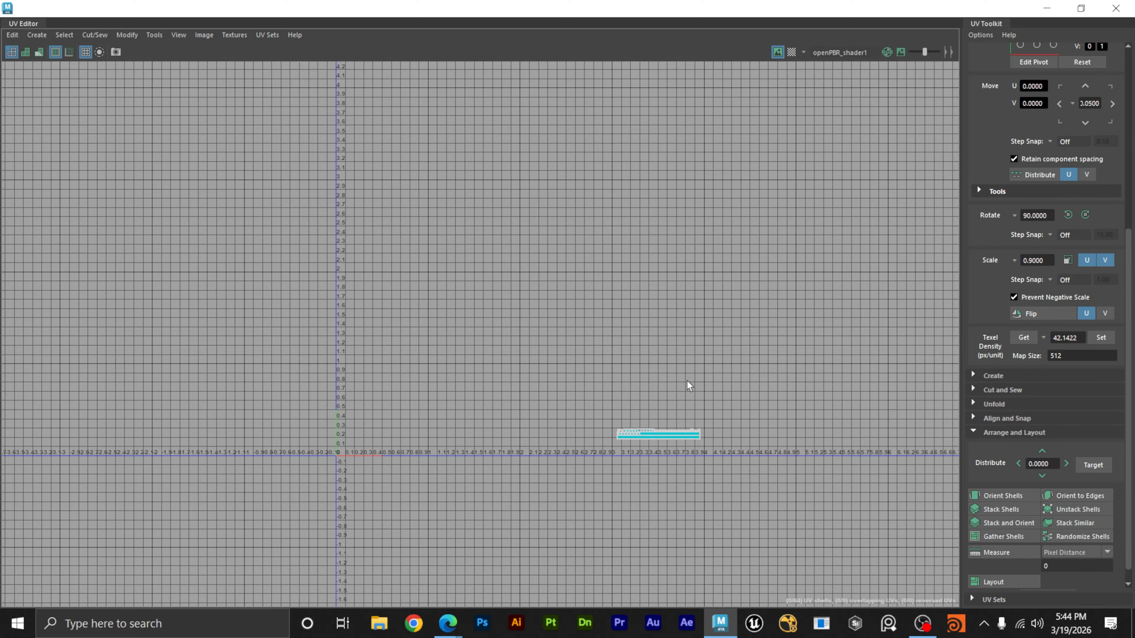
# Restore the UV Editor to a smaller window and leave isolation in object mode to show the whole boat.
pyautogui.moveTo(855, 13); pyautogui.dragTo(960, 126)
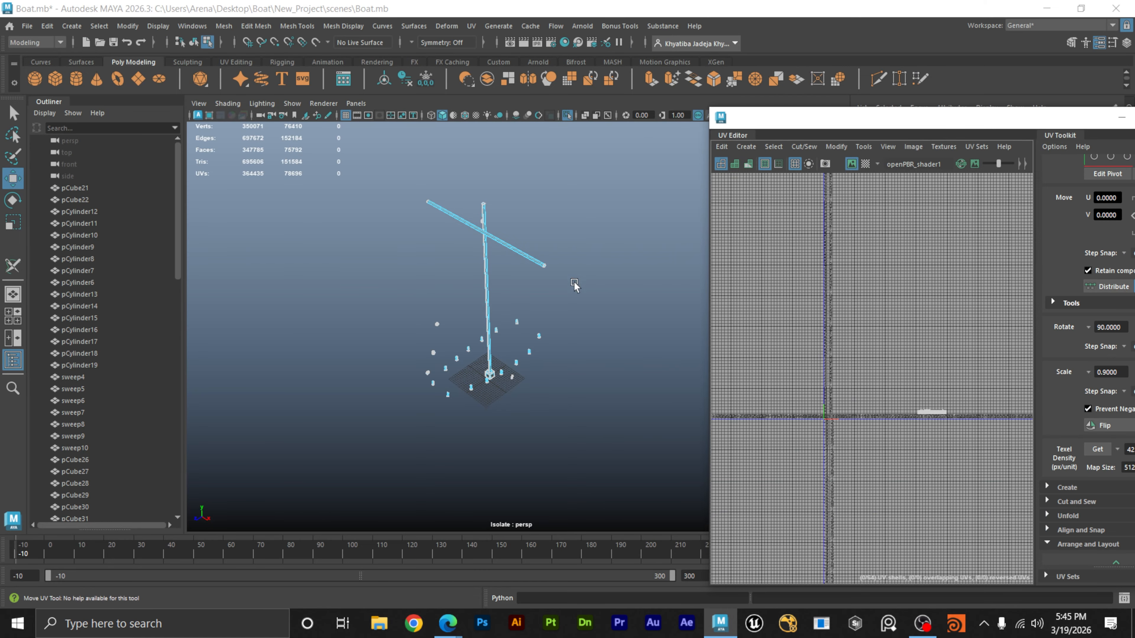
pyautogui.moveTo(550, 312); pyautogui.dragTo(607, 254, button='right')
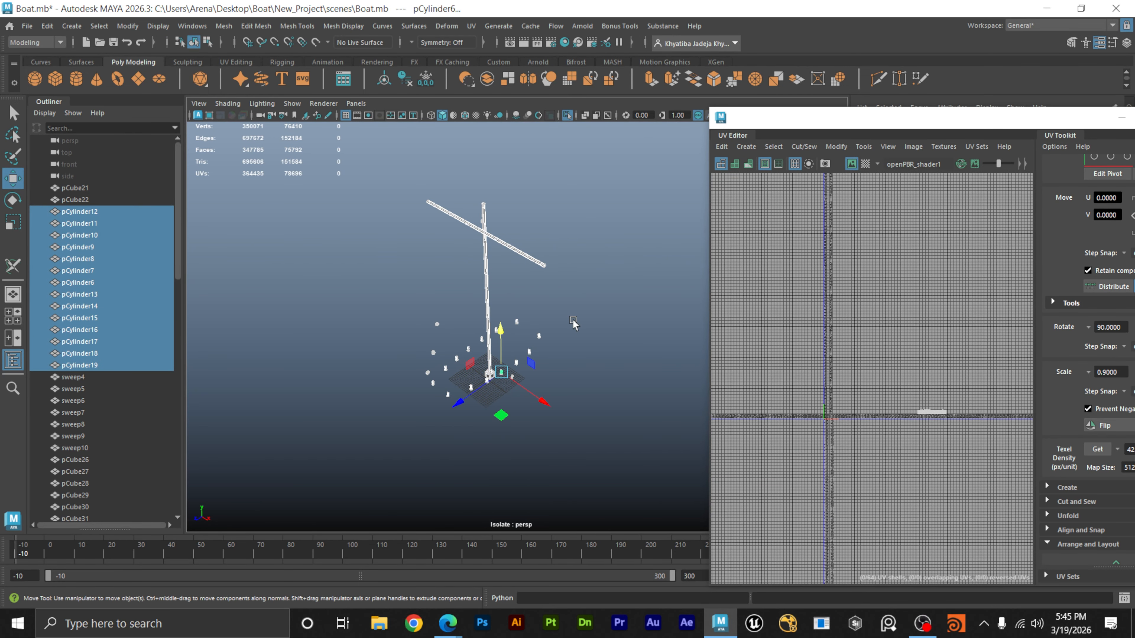
pyautogui.hotkey('ctrl', '1')
pyautogui.keyDown('alt'); pyautogui.moveTo(595, 390); pyautogui.dragTo(583, 396); pyautogui.keyUp('alt')
# Select the whole boat and examine how all its UV groups are arranged across the tiles in the UV Editor.
pyautogui.moveTo(589, 469); pyautogui.dragTo(376, 157)
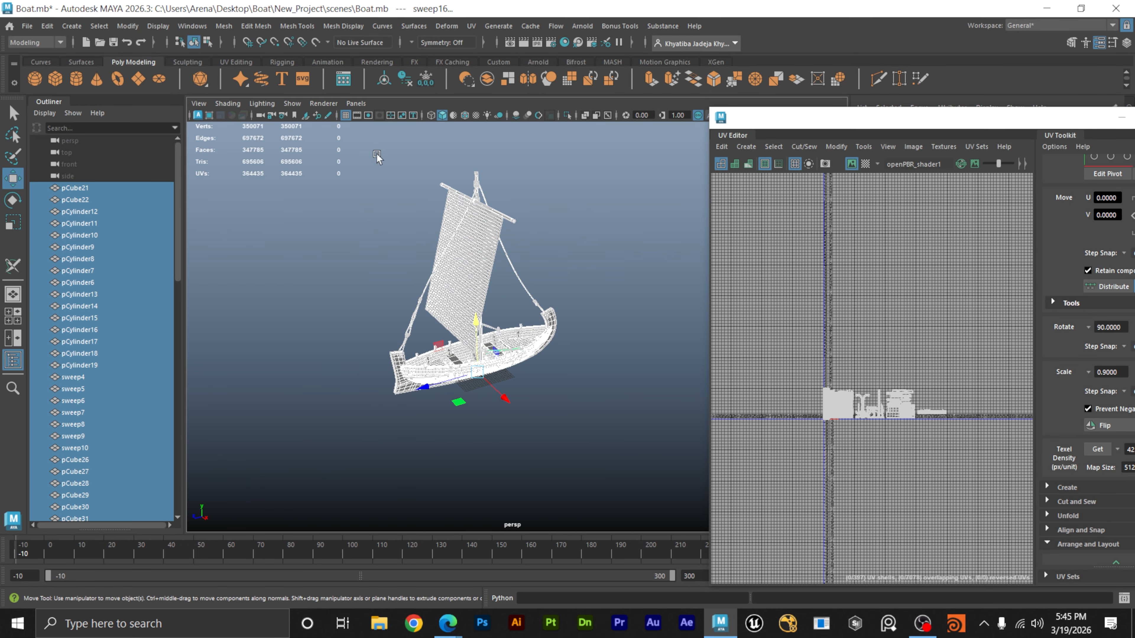
pyautogui.scroll(3, 869, 422)
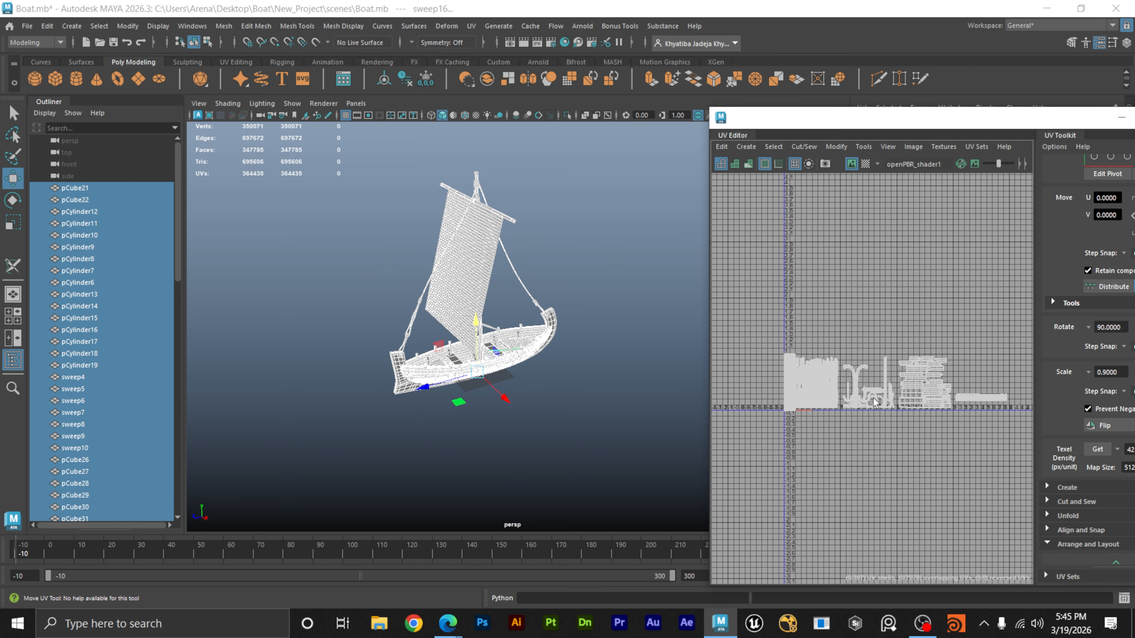
pyautogui.scroll(10, 758, 382)
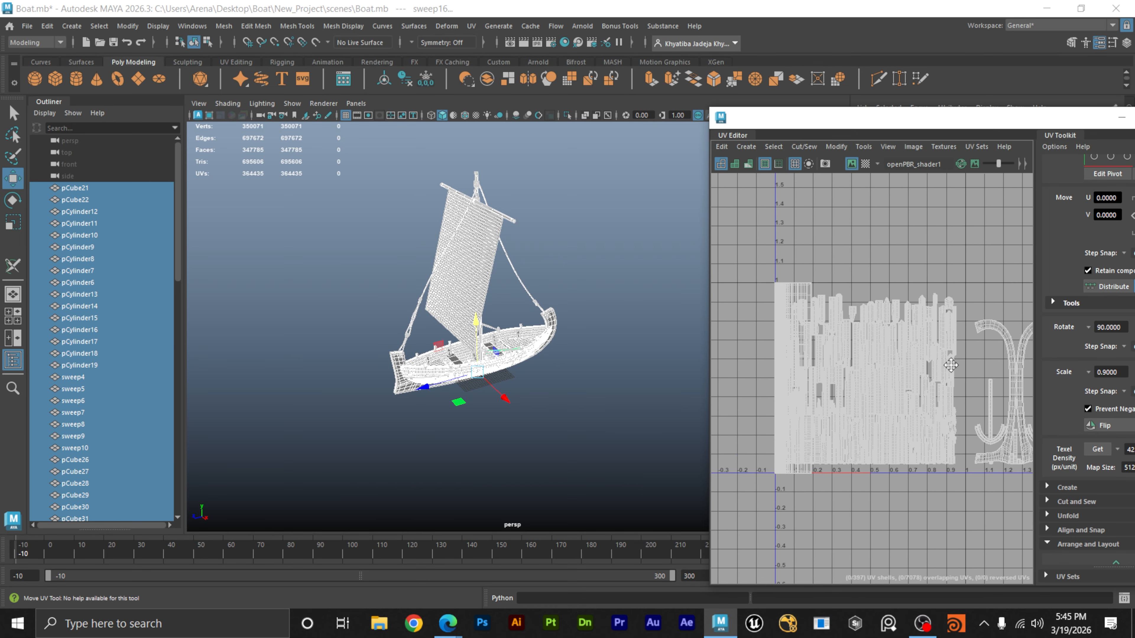
pyautogui.keyDown('alt'); pyautogui.moveTo(831, 304); pyautogui.dragTo(837, 330, button='right'); pyautogui.keyUp('alt')
pyautogui.keyDown('alt'); pyautogui.moveTo(958, 347); pyautogui.dragTo(869, 204, button='middle'); pyautogui.keyUp('alt')
pyautogui.keyDown('alt'); pyautogui.moveTo(862, 413); pyautogui.dragTo(960, 390, button='middle'); pyautogui.keyUp('alt')
pyautogui.keyDown('alt'); pyautogui.moveTo(936, 460); pyautogui.dragTo(875, 460, button='middle'); pyautogui.keyUp('alt')
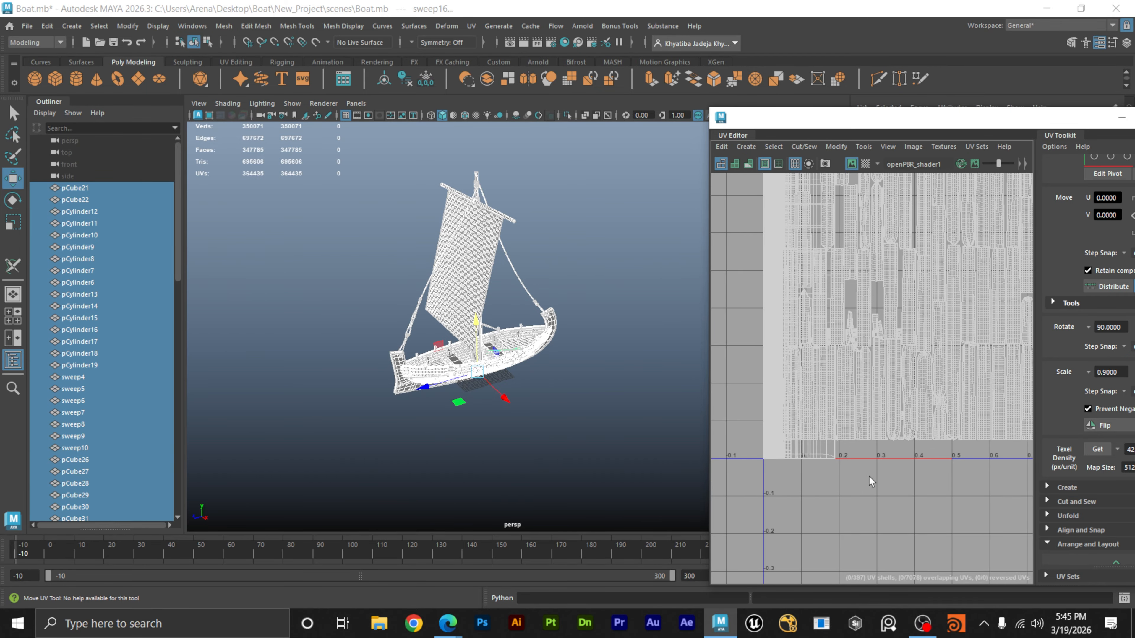
# Check the UVs of the boat's rigging ropes and of the sail, clothpPlane1, in the UV Editor.
pyautogui.click(600, 436)
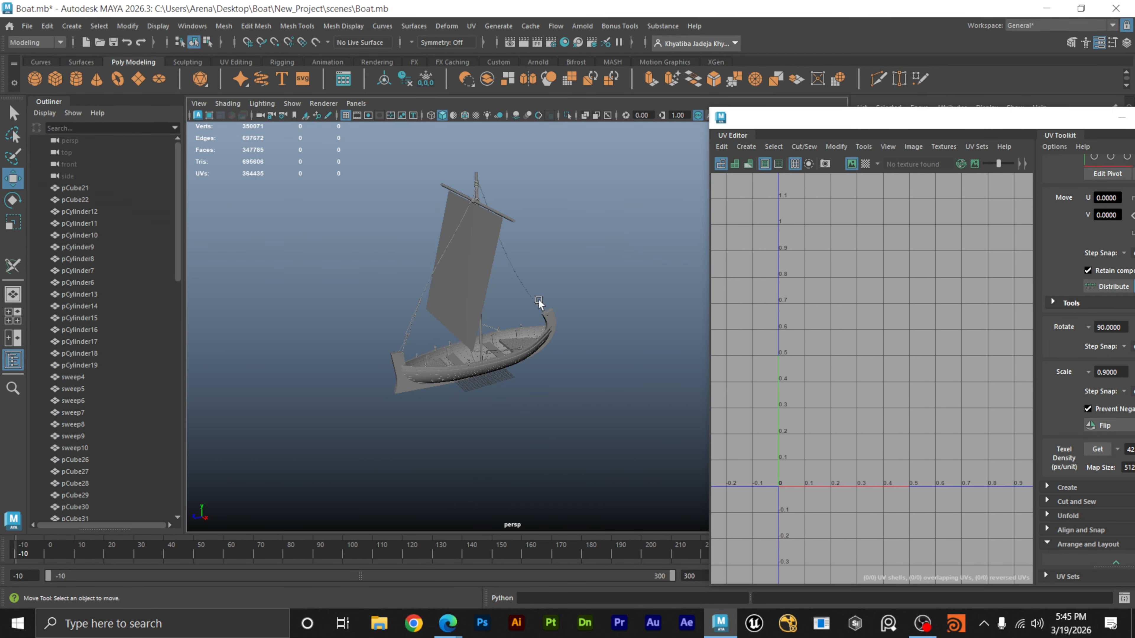
pyautogui.click(524, 293)
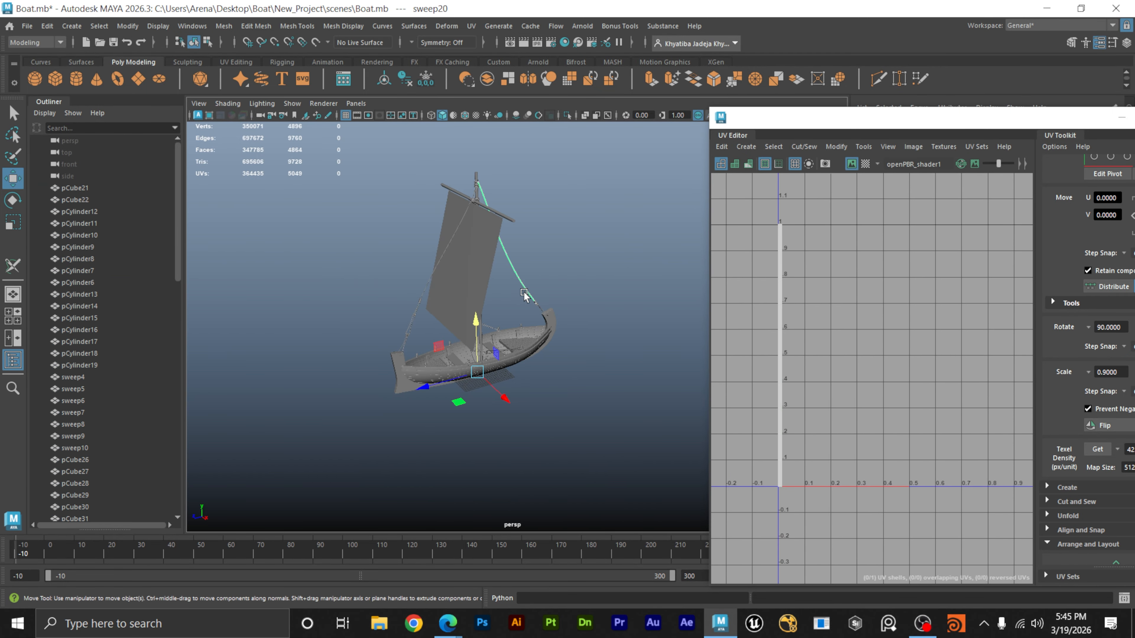
pyautogui.click(411, 322)
pyautogui.click(478, 256)
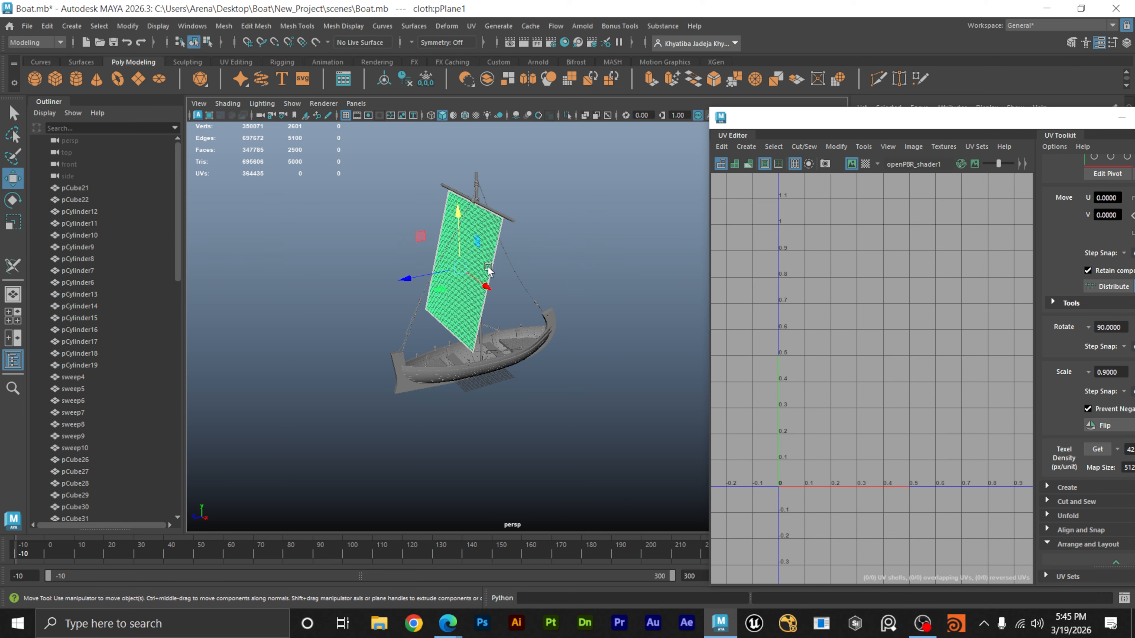
pyautogui.scroll(6, 936, 393)
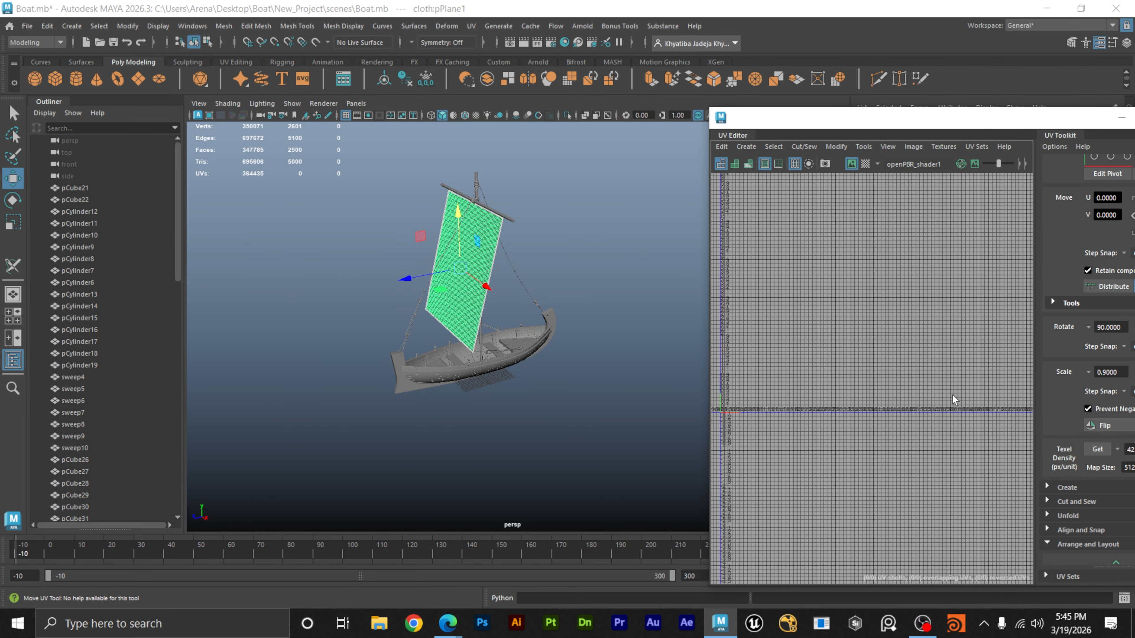
pyautogui.scroll(3, 861, 410)
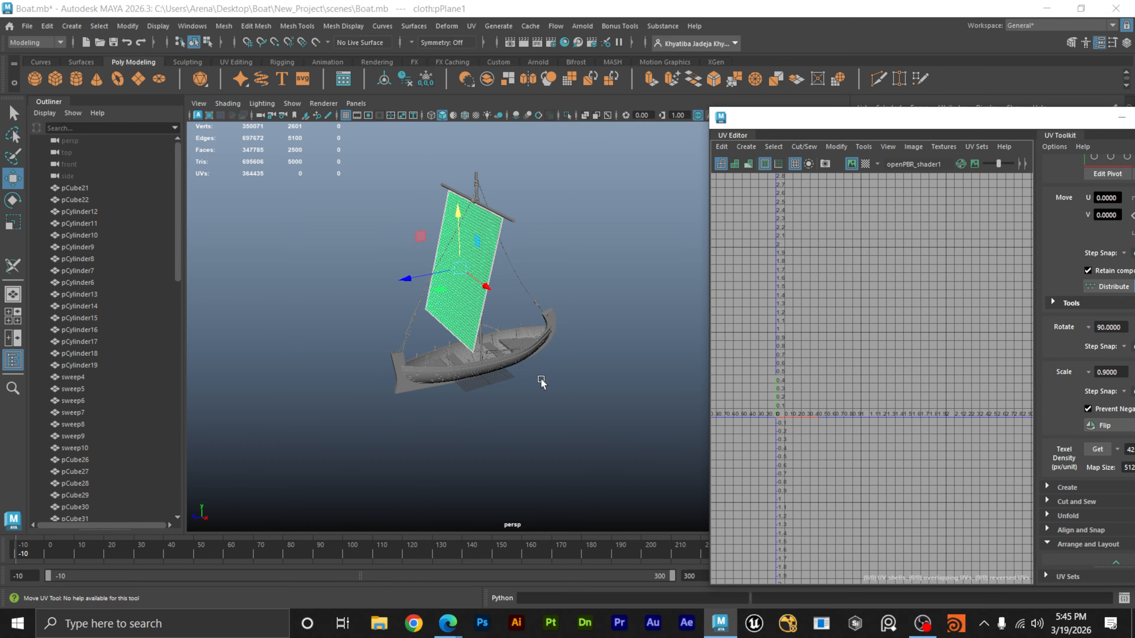
# Create camera-based UVs for the sail plane from an angled view of the boat.
pyautogui.keyDown('alt'); pyautogui.moveTo(456, 376); pyautogui.dragTo(585, 379); pyautogui.keyUp('alt')
pyautogui.keyDown('alt'); pyautogui.moveTo(581, 377); pyautogui.dragTo(658, 355, button='right'); pyautogui.keyUp('alt')
pyautogui.keyDown('alt'); pyautogui.moveTo(464, 385); pyautogui.dragTo(630, 377); pyautogui.keyUp('alt')
pyautogui.keyDown('alt'); pyautogui.moveTo(630, 376); pyautogui.dragTo(492, 407, button='right'); pyautogui.keyUp('alt')
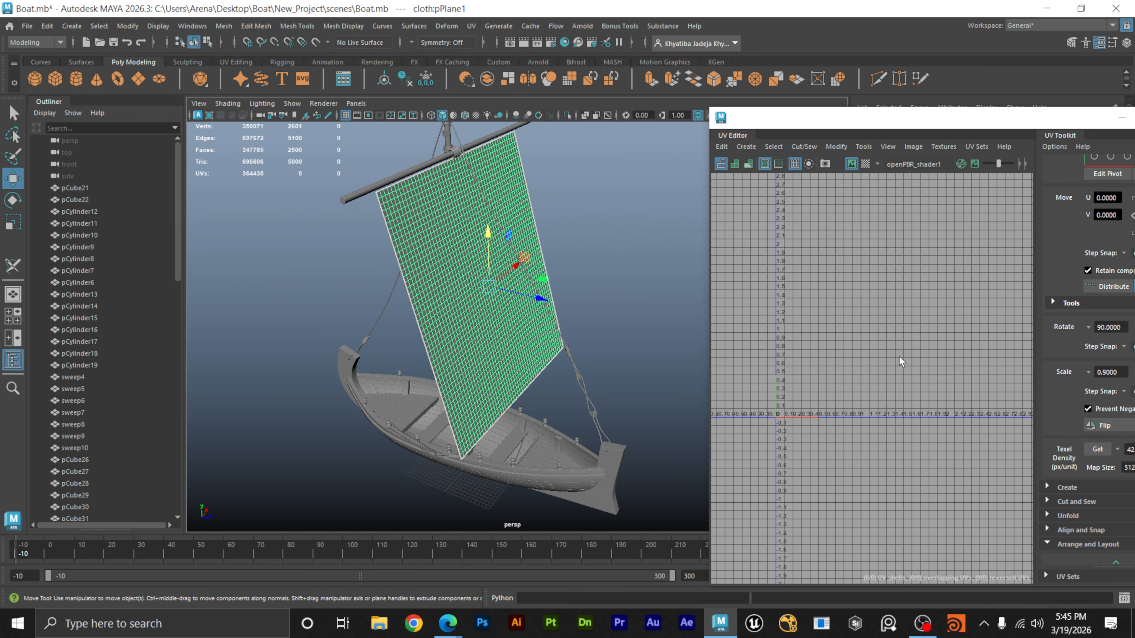
pyautogui.click(458, 339)
pyautogui.click(747, 147)
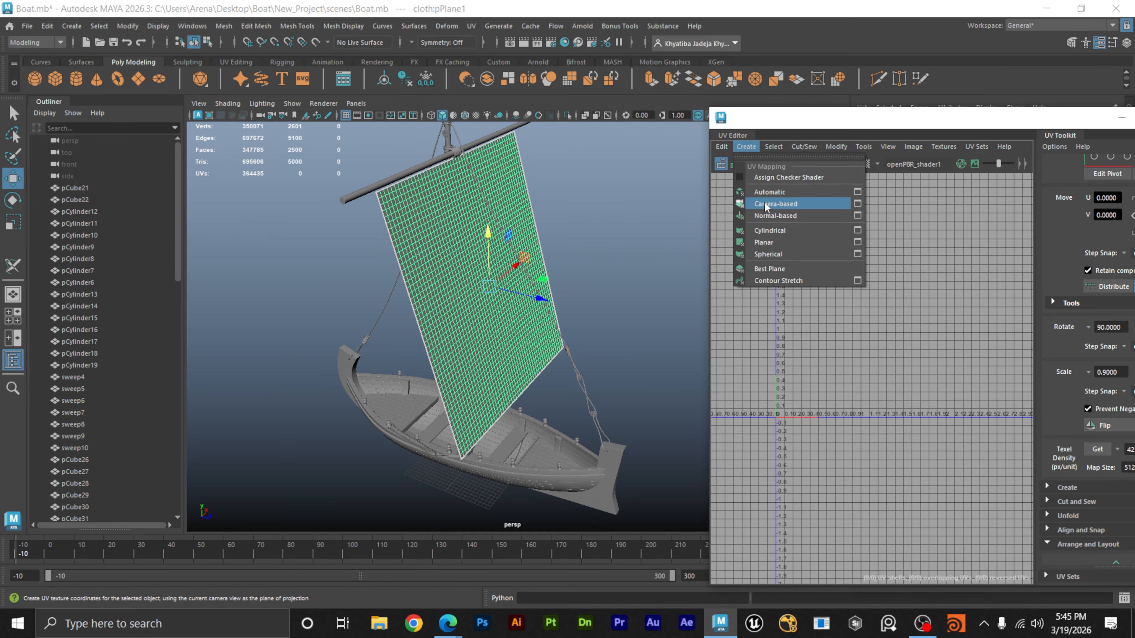
pyautogui.click(764, 202)
pyautogui.press('F8')
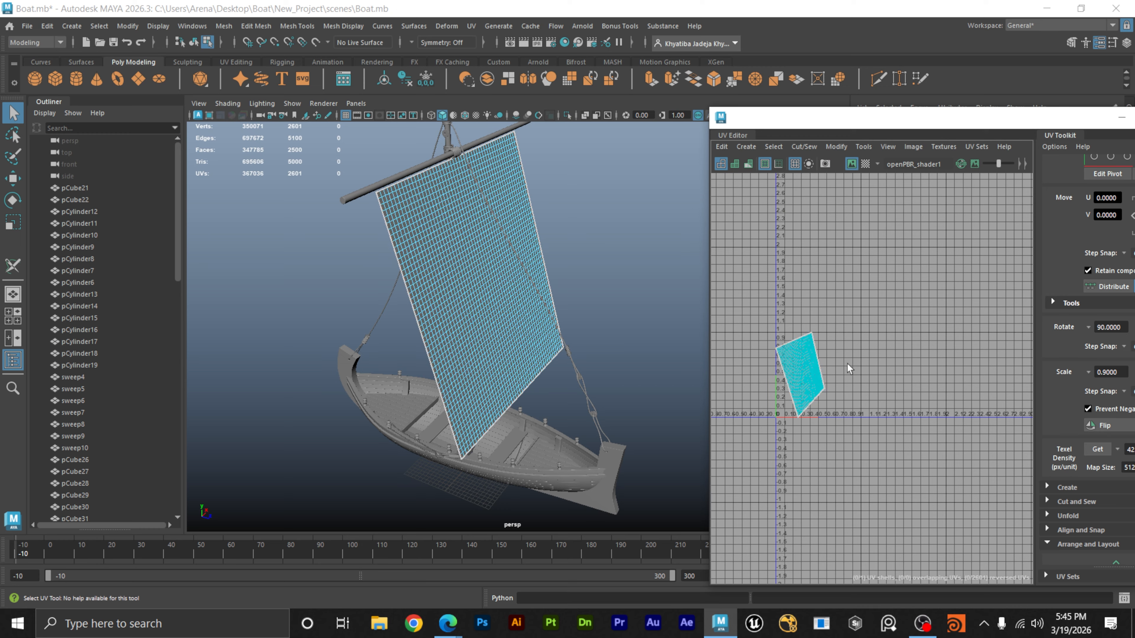
# Select all faces of the sail's UV shell, unfold them, and orient the shell to the grid.
pyautogui.rightClick(805, 363)
pyautogui.moveTo(793, 360); pyautogui.dragTo(761, 321, button='right')
pyautogui.moveTo(765, 308); pyautogui.dragTo(853, 424)
pyautogui.hotkey('ctrl', 'alt', 'u')
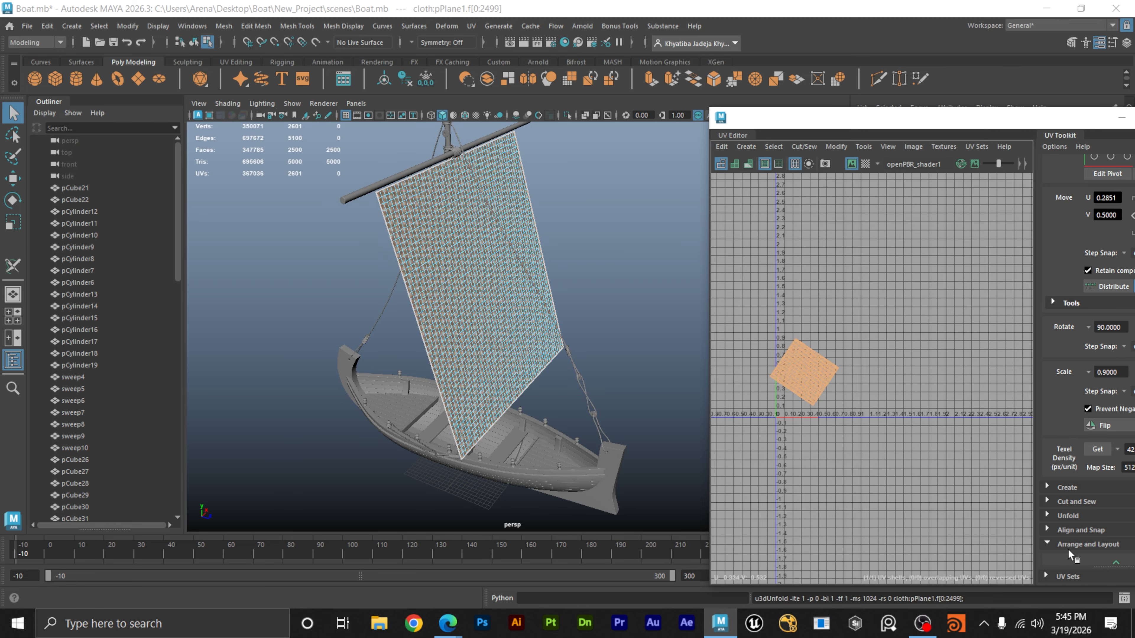
pyautogui.scroll(-4, 1067, 549)
pyautogui.click(1078, 466)
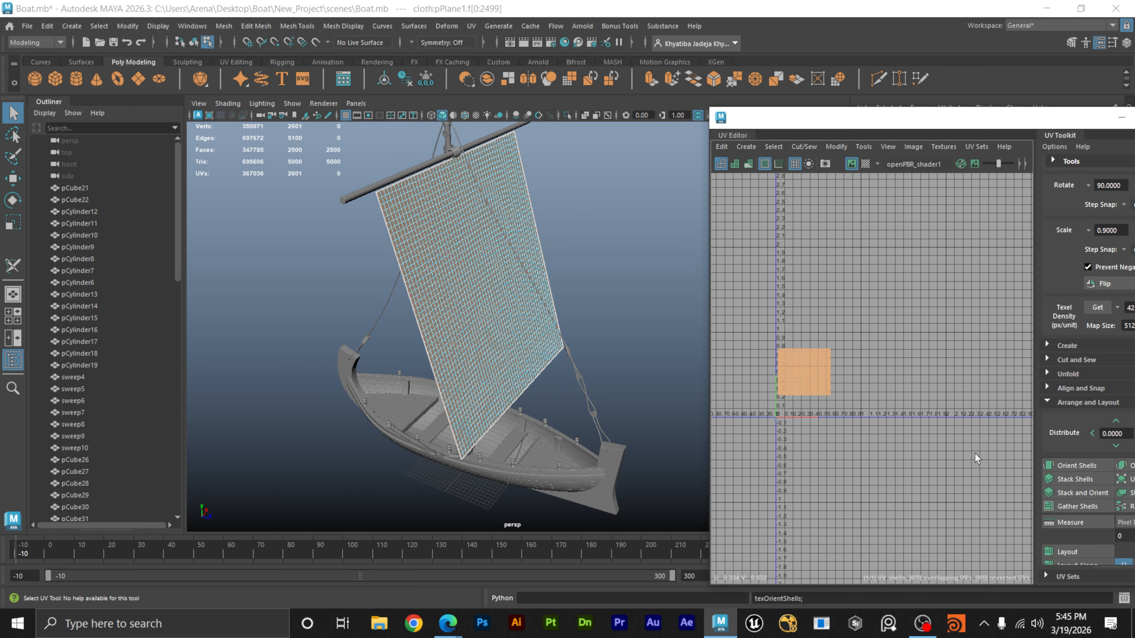
# Move the sail's UV shell above the 0–1 UV tile, centred at about U 0.5, V 1.45.
pyautogui.press('w')
pyautogui.moveTo(850, 372); pyautogui.dragTo(1014, 375)
pyautogui.scroll(-2, 894, 428)
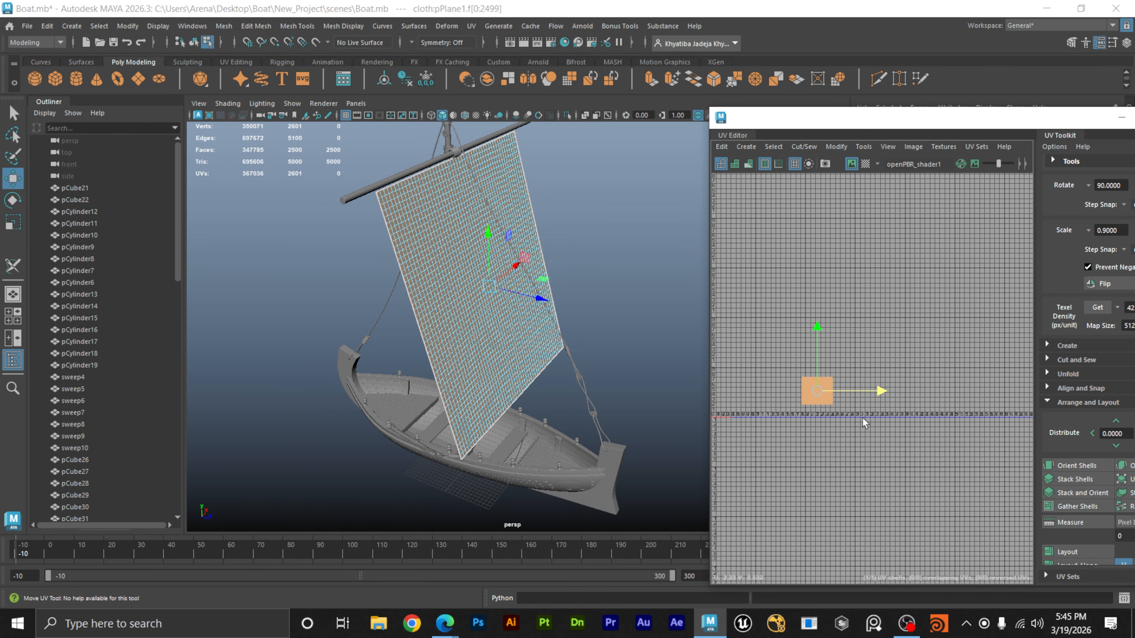
pyautogui.keyDown('alt'); pyautogui.moveTo(968, 393); pyautogui.dragTo(930, 427, button='middle'); pyautogui.keyUp('alt')
pyautogui.moveTo(930, 427); pyautogui.dragTo(847, 380)
pyautogui.scroll(5, 924, 378)
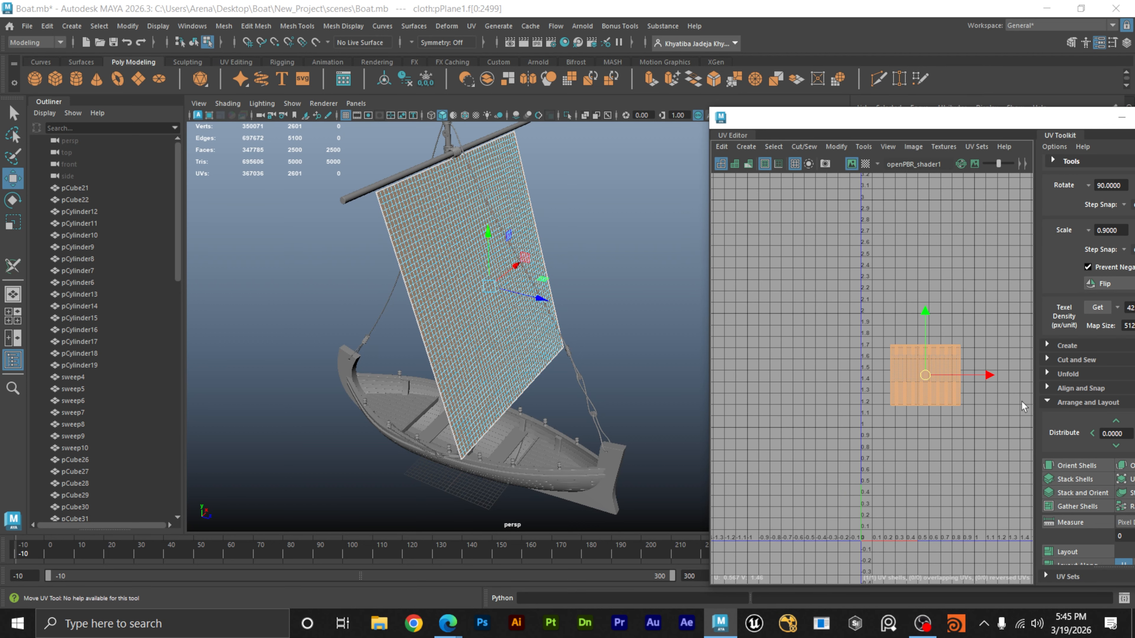
pyautogui.scroll(-4, 870, 468)
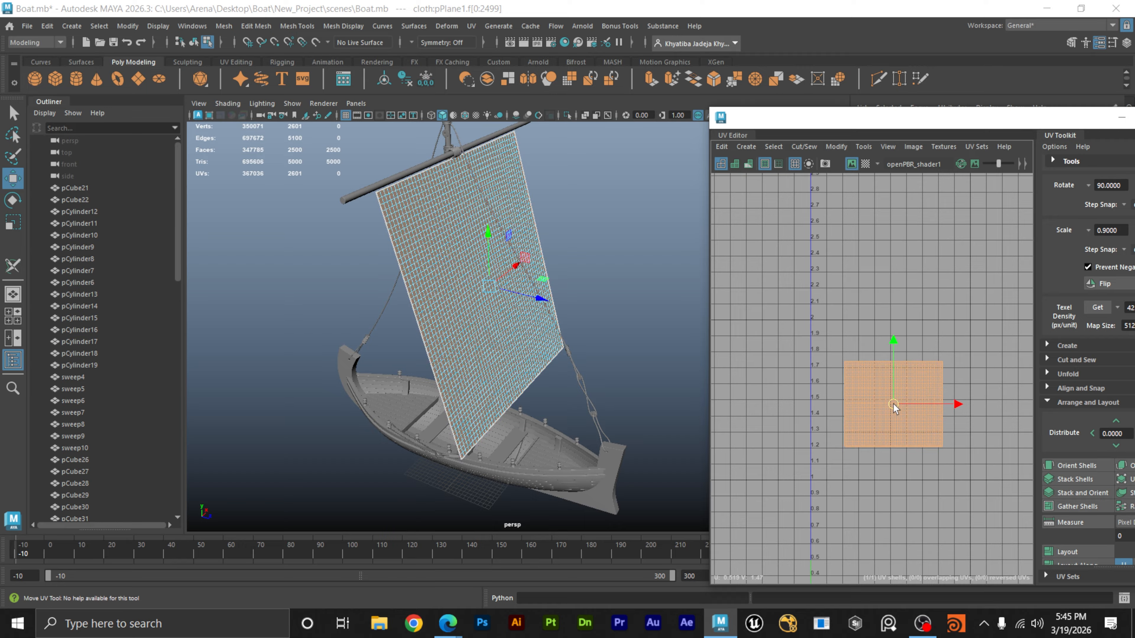
pyautogui.click(937, 321)
pyautogui.scroll(-3, 937, 322)
pyautogui.scroll(-2, 753, 342)
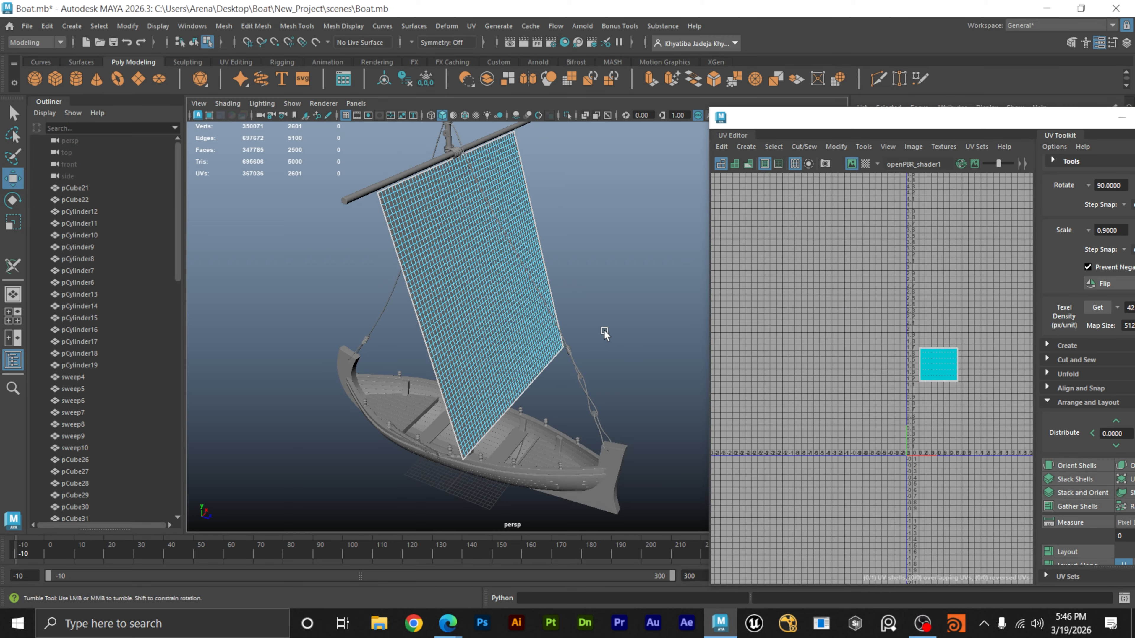
# Add the binding, loops and lower lashing of the rigging line beside the sail to the rope selection.
pyautogui.keyDown('alt'); pyautogui.moveTo(648, 357); pyautogui.dragTo(682, 389); pyautogui.keyUp('alt')
pyautogui.keyDown('alt'); pyautogui.moveTo(975, 393); pyautogui.dragTo(821, 370, button='middle'); pyautogui.keyUp('alt')
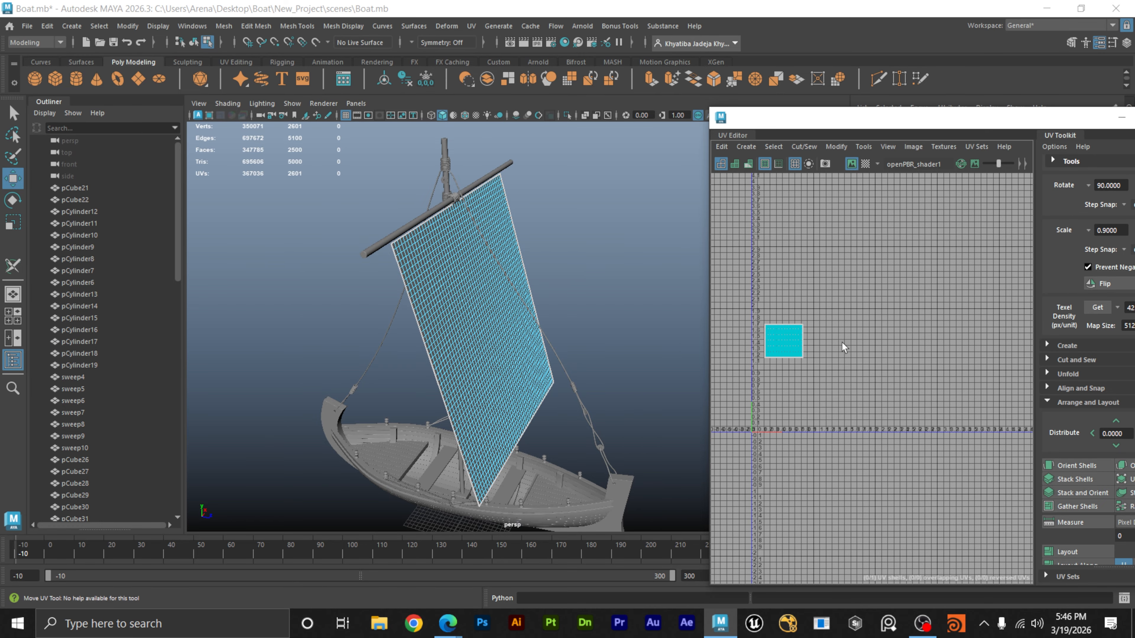
pyautogui.scroll(3, 517, 312)
pyautogui.keyDown('alt'); pyautogui.moveTo(532, 292); pyautogui.dragTo(614, 387, button='middle'); pyautogui.keyUp('alt')
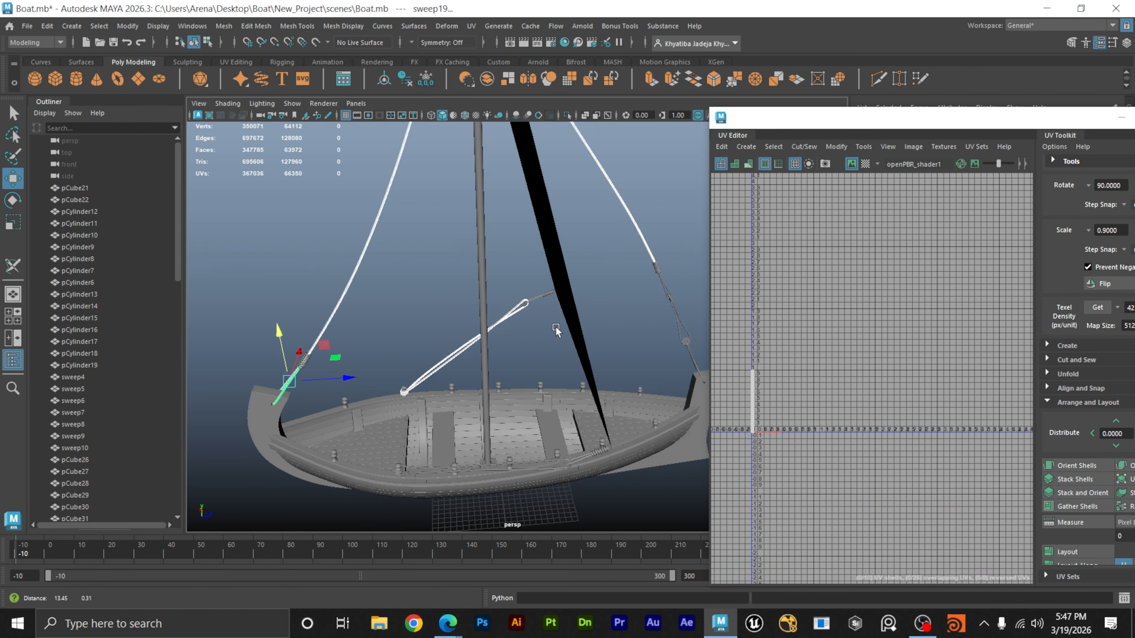
pyautogui.keyDown('alt'); pyautogui.moveTo(555, 330); pyautogui.dragTo(550, 332); pyautogui.keyUp('alt')
pyautogui.keyDown('alt'); pyautogui.moveTo(622, 318); pyautogui.dragTo(571, 319, button='right'); pyautogui.keyUp('alt')
pyautogui.keyDown('alt'); pyautogui.moveTo(572, 319); pyautogui.dragTo(534, 321); pyautogui.keyUp('alt')
pyautogui.keyDown('alt'); pyautogui.moveTo(534, 321); pyautogui.dragTo(617, 307, button='right'); pyautogui.keyUp('alt')
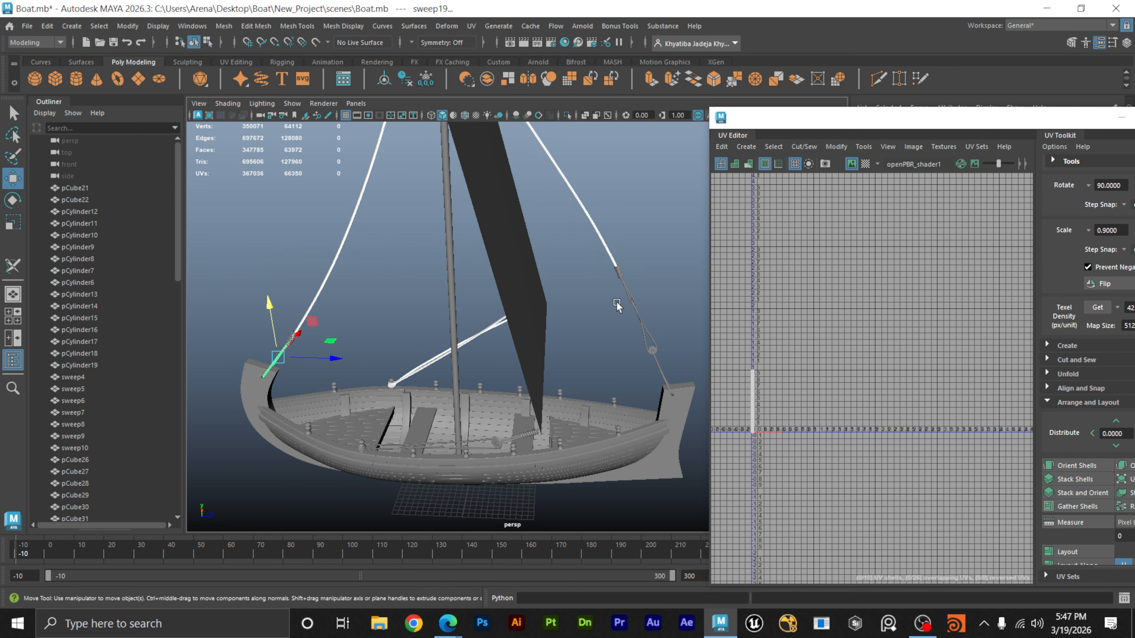
pyautogui.keyDown('alt'); pyautogui.moveTo(618, 307); pyautogui.dragTo(553, 328); pyautogui.keyUp('alt')
pyautogui.keyDown('alt'); pyautogui.moveTo(553, 329); pyautogui.dragTo(620, 320, button='right'); pyautogui.keyUp('alt')
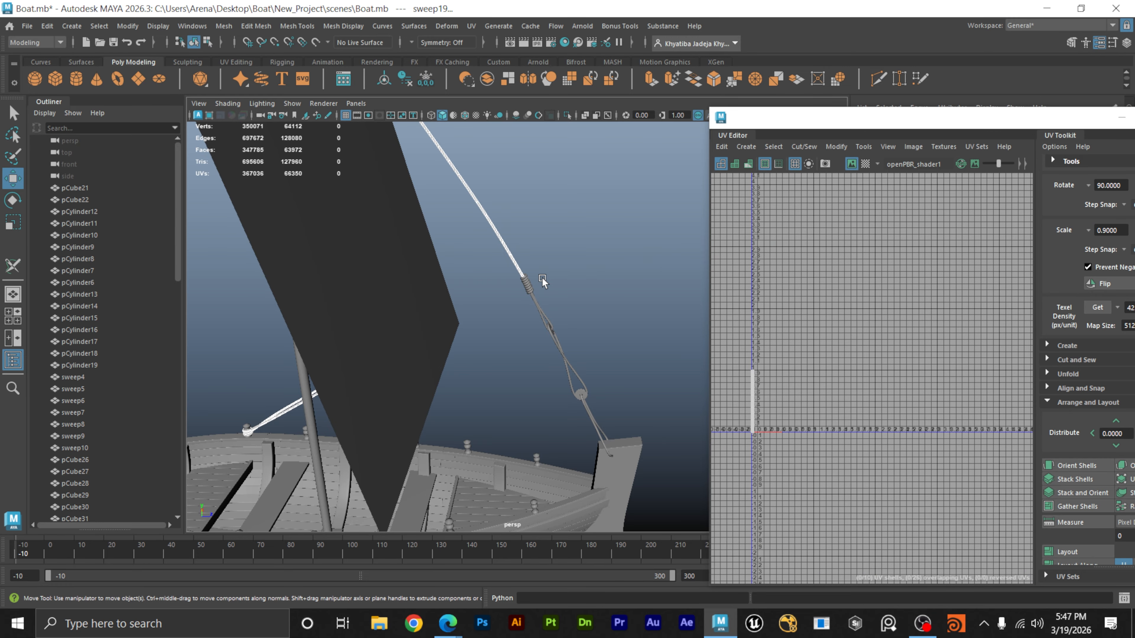
pyautogui.click(524, 300)
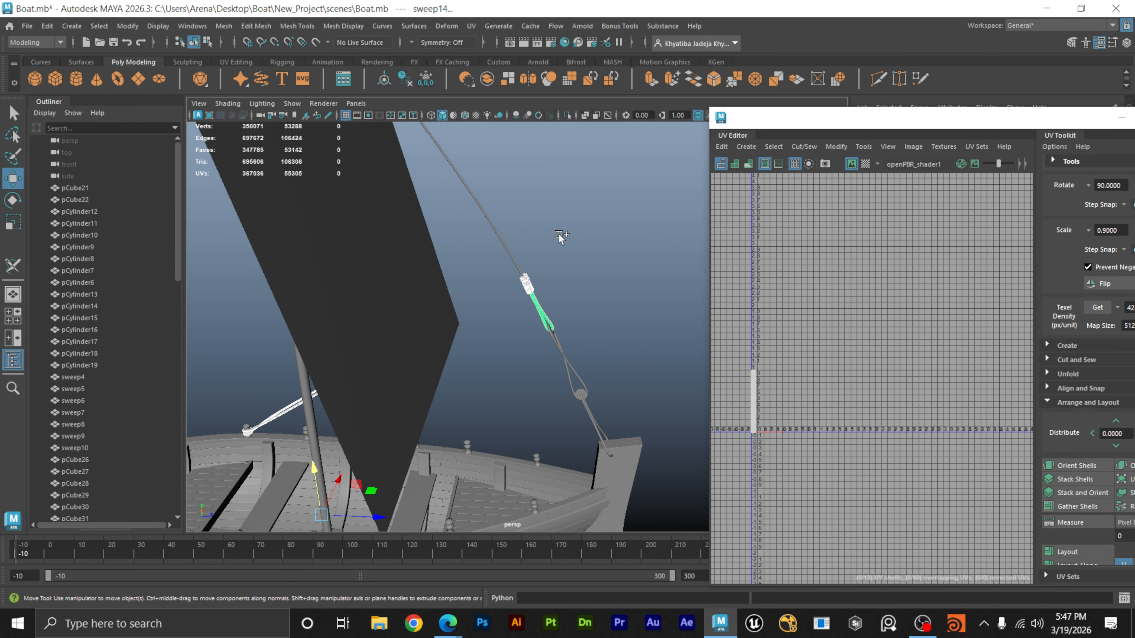
pyautogui.keyDown('shift'); pyautogui.click(520, 268); pyautogui.keyUp('shift')
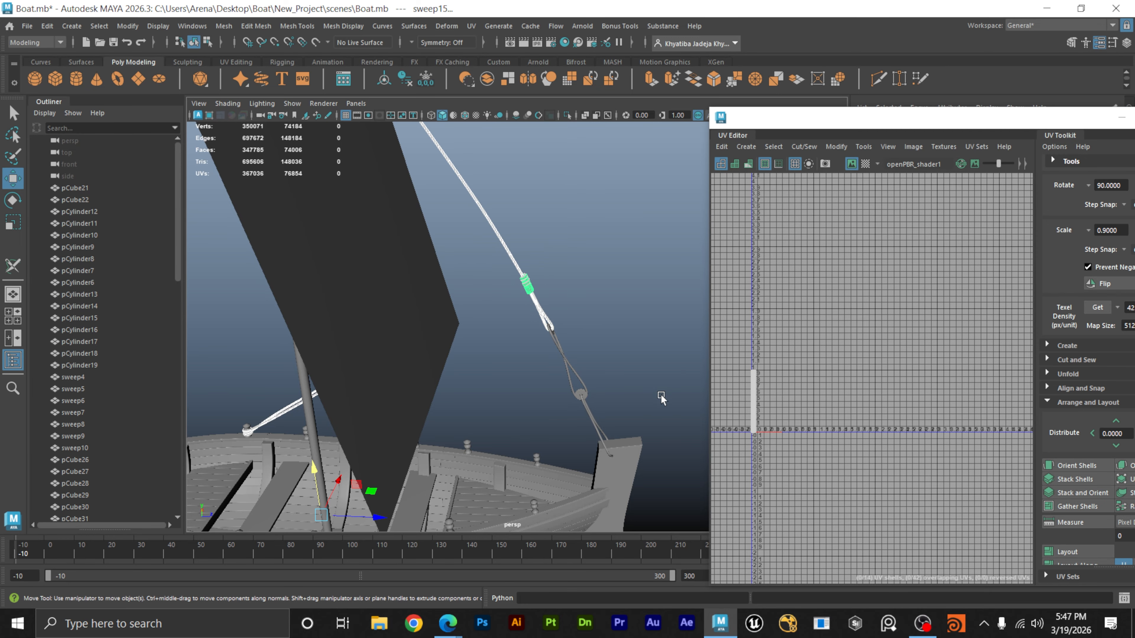
pyautogui.keyDown('alt'); pyautogui.moveTo(663, 398); pyautogui.dragTo(630, 390); pyautogui.keyUp('alt')
pyautogui.keyDown('shift'); pyautogui.click(564, 357); pyautogui.keyUp('shift')
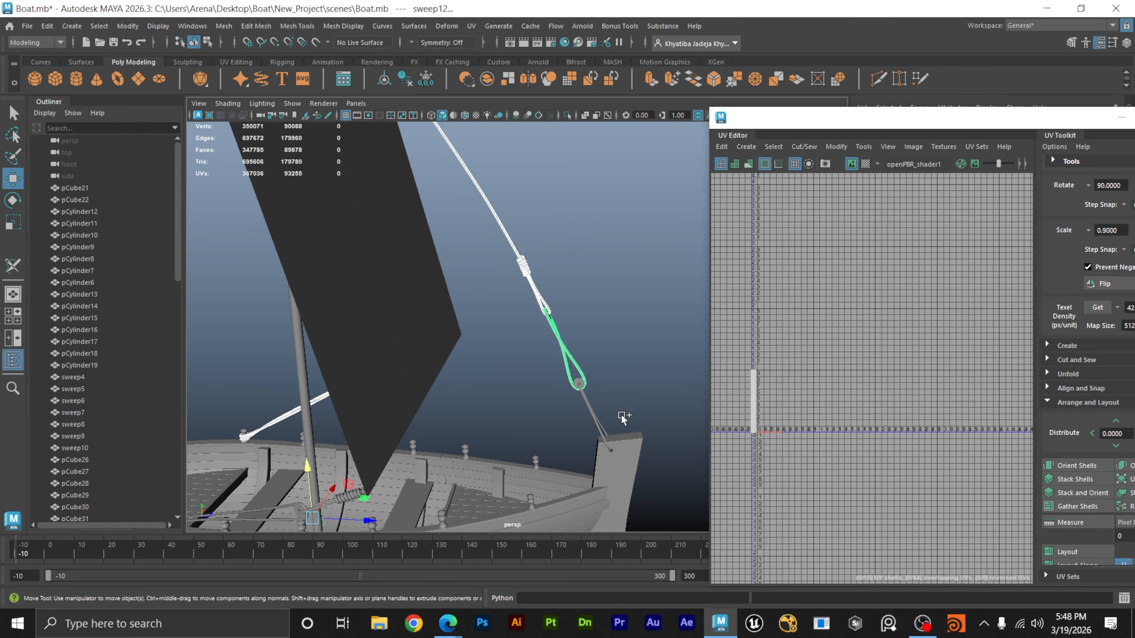
pyautogui.keyDown('shift'); pyautogui.click(596, 417); pyautogui.keyUp('shift')
# Add the ropes and coiled bindings at the sail's lower corners to the selection, and isolate all selected ropes.
pyautogui.keyDown('alt'); pyautogui.moveTo(644, 384); pyautogui.dragTo(453, 406, button='right'); pyautogui.keyUp('alt')
pyautogui.keyDown('alt'); pyautogui.moveTo(453, 406); pyautogui.dragTo(527, 393, button='middle'); pyautogui.keyUp('alt')
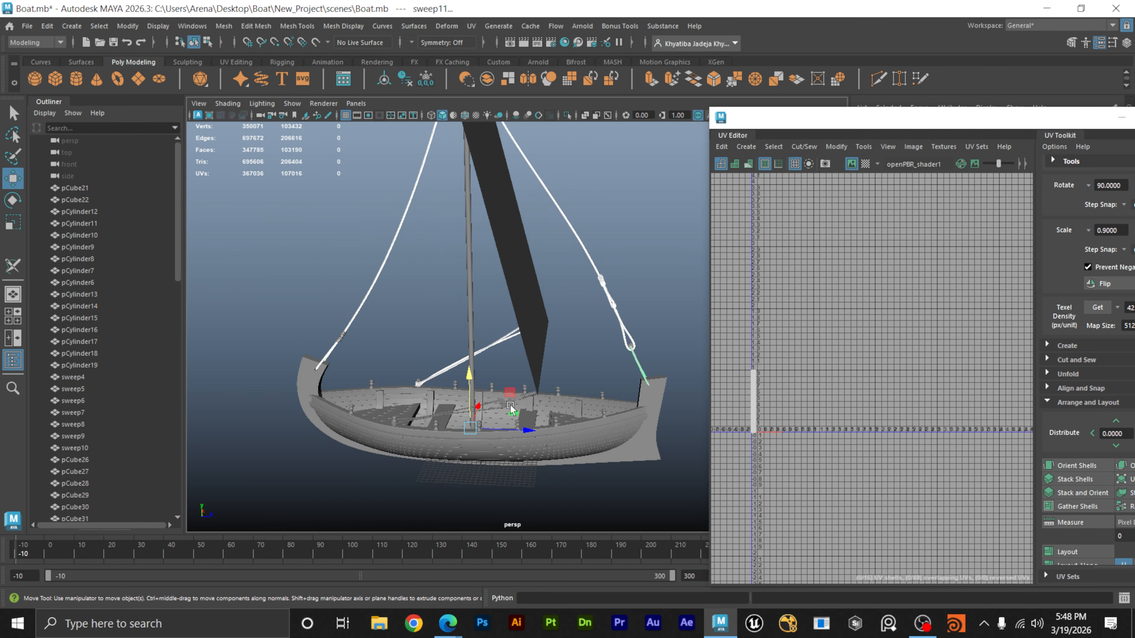
pyautogui.keyDown('alt'); pyautogui.moveTo(527, 394); pyautogui.dragTo(557, 370); pyautogui.keyUp('alt')
pyautogui.keyDown('alt'); pyautogui.moveTo(522, 385); pyautogui.dragTo(533, 383, button='right'); pyautogui.keyUp('alt')
pyautogui.scroll(4, 532, 383)
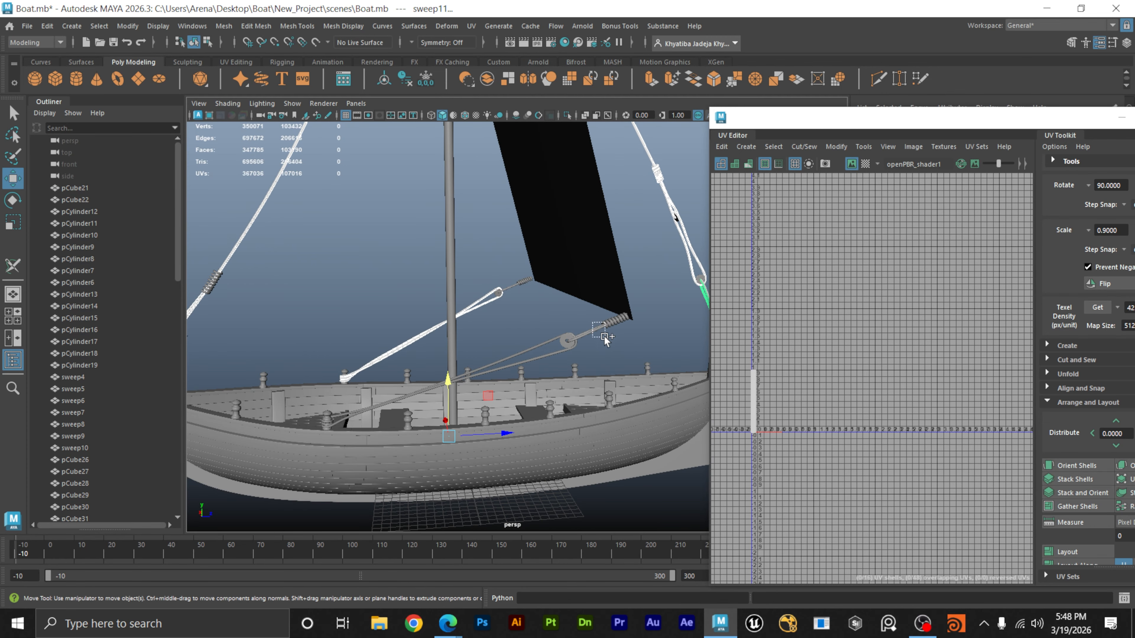
pyautogui.keyDown('shift'); pyautogui.click(600, 329); pyautogui.keyUp('shift')
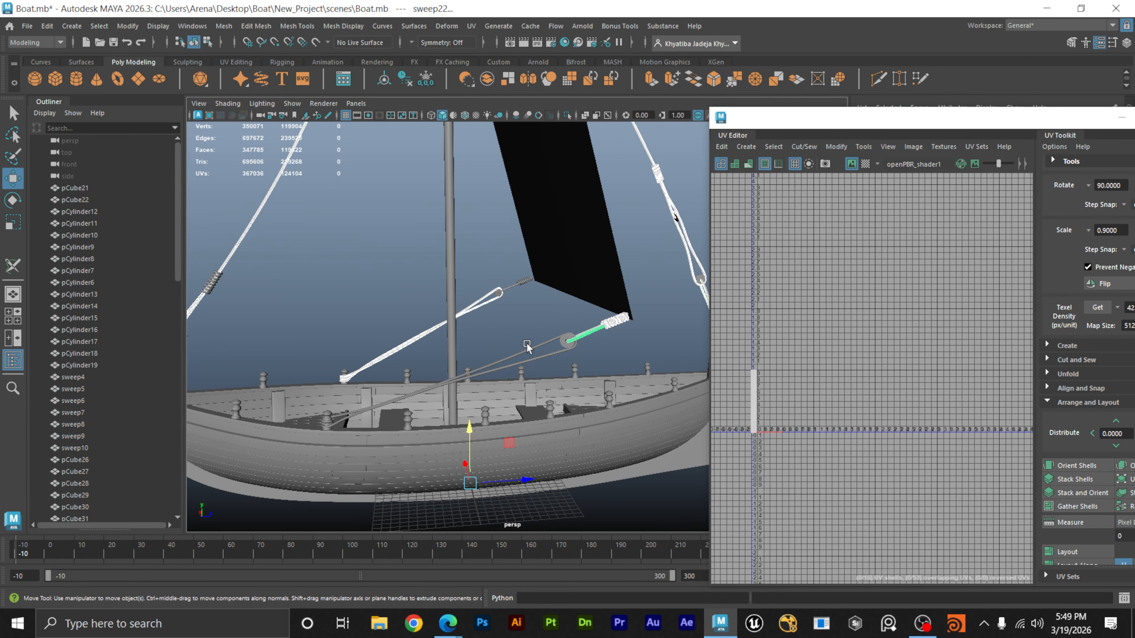
pyautogui.keyDown('shift'); pyautogui.click(531, 354); pyautogui.keyUp('shift')
pyautogui.scroll(5, 546, 312)
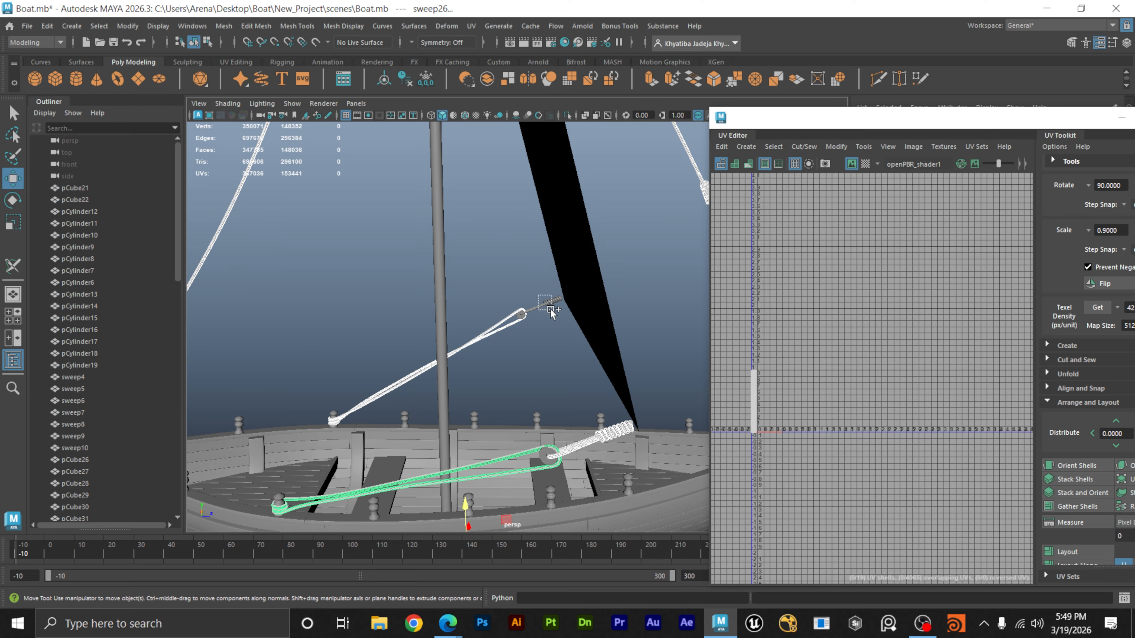
pyautogui.keyDown('shift'); pyautogui.click(550, 304); pyautogui.keyUp('shift')
pyautogui.scroll(-5, 556, 399)
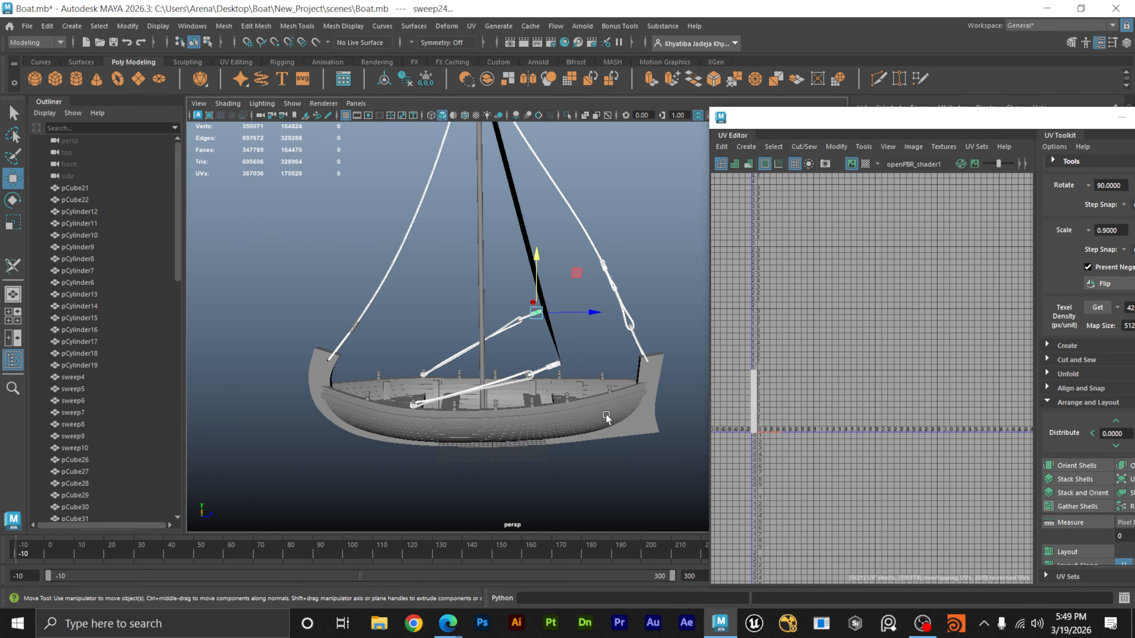
pyautogui.keyDown('alt'); pyautogui.moveTo(639, 365); pyautogui.dragTo(502, 390); pyautogui.keyUp('alt')
pyautogui.hotkey('ctrl', '1')
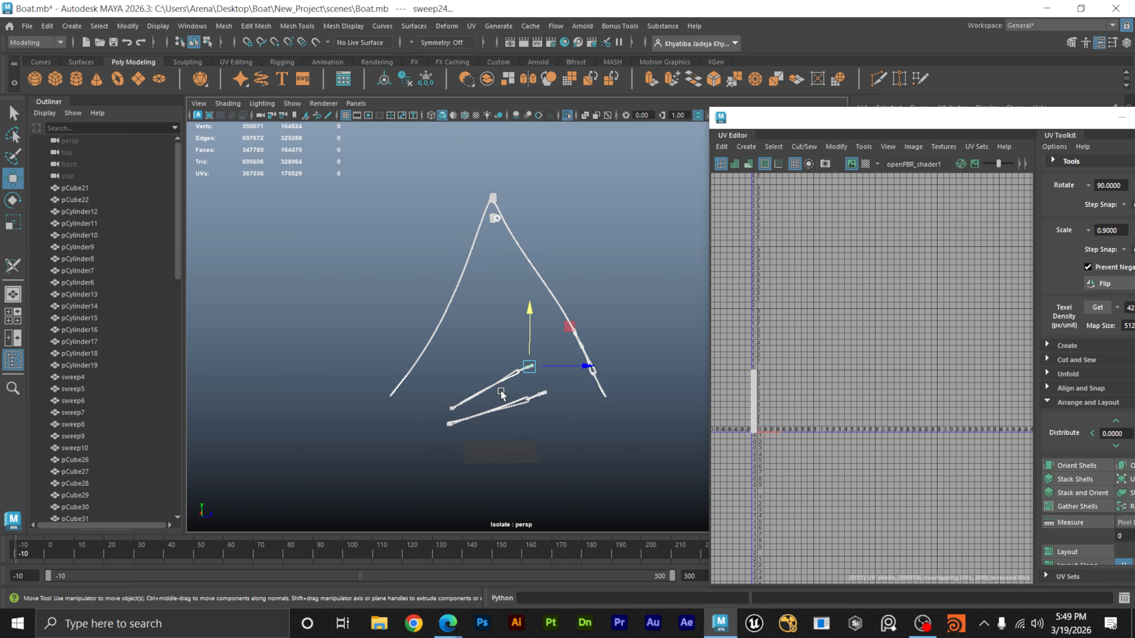
# Examine the mesh and UV strip of the long looped rope that ends in a coil.
pyautogui.keyDown('alt'); pyautogui.moveTo(475, 414); pyautogui.dragTo(616, 402); pyautogui.keyUp('alt')
pyautogui.click(546, 401)
pyautogui.scroll(5, 608, 389)
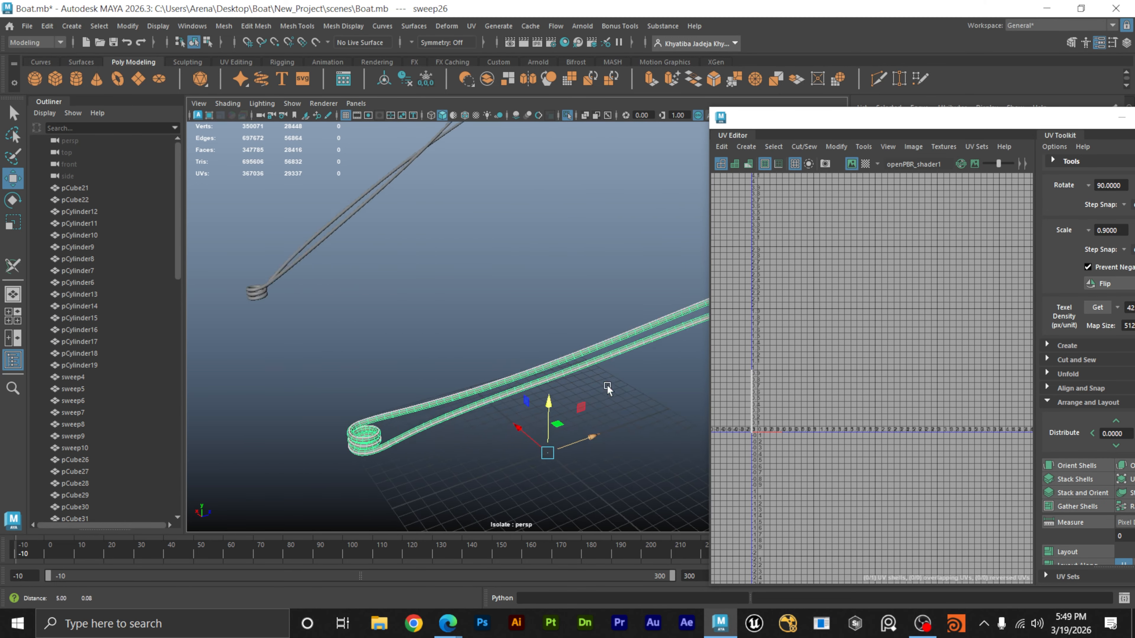
pyautogui.keyDown('alt'); pyautogui.moveTo(607, 387); pyautogui.dragTo(581, 388, button='middle'); pyautogui.keyUp('alt')
pyautogui.click(598, 404)
pyautogui.moveTo(455, 369); pyautogui.dragTo(488, 423)
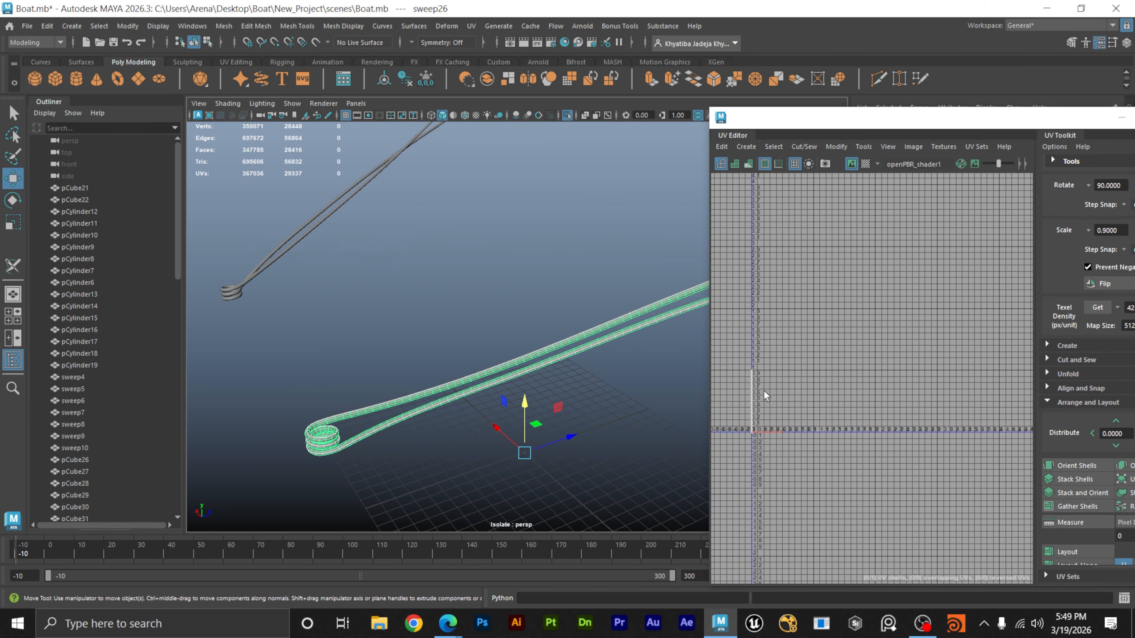
pyautogui.keyDown('alt'); pyautogui.moveTo(767, 381); pyautogui.dragTo(876, 327, button='middle'); pyautogui.keyUp('alt')
pyautogui.scroll(6, 829, 344)
pyautogui.keyDown('alt'); pyautogui.moveTo(505, 370); pyautogui.dragTo(426, 395, button='middle'); pyautogui.keyUp('alt')
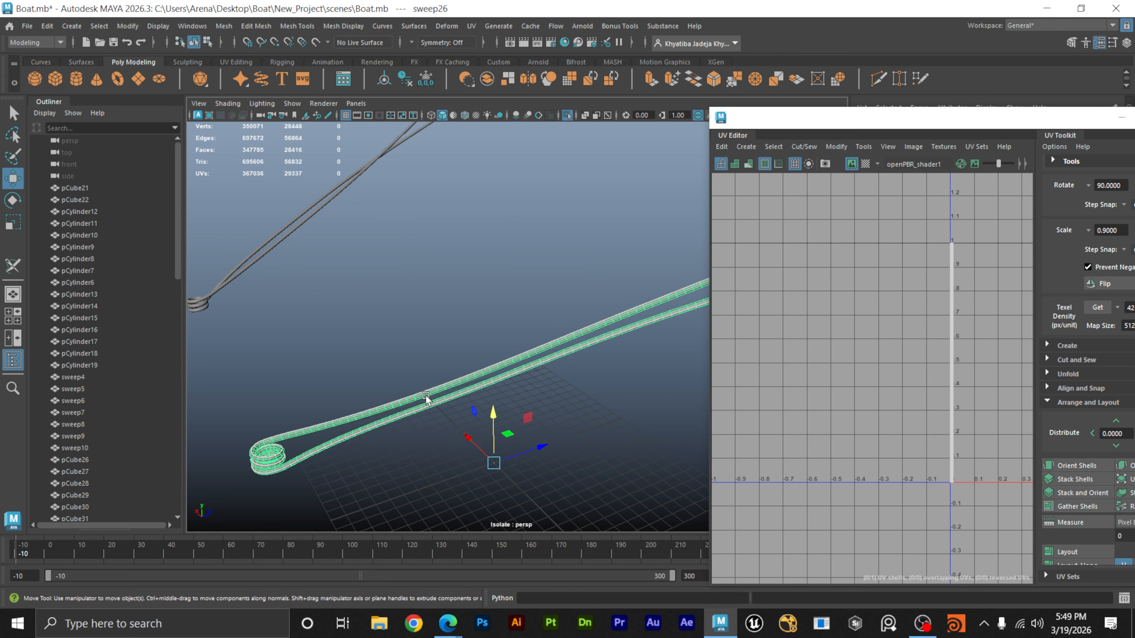
pyautogui.scroll(8, 633, 397)
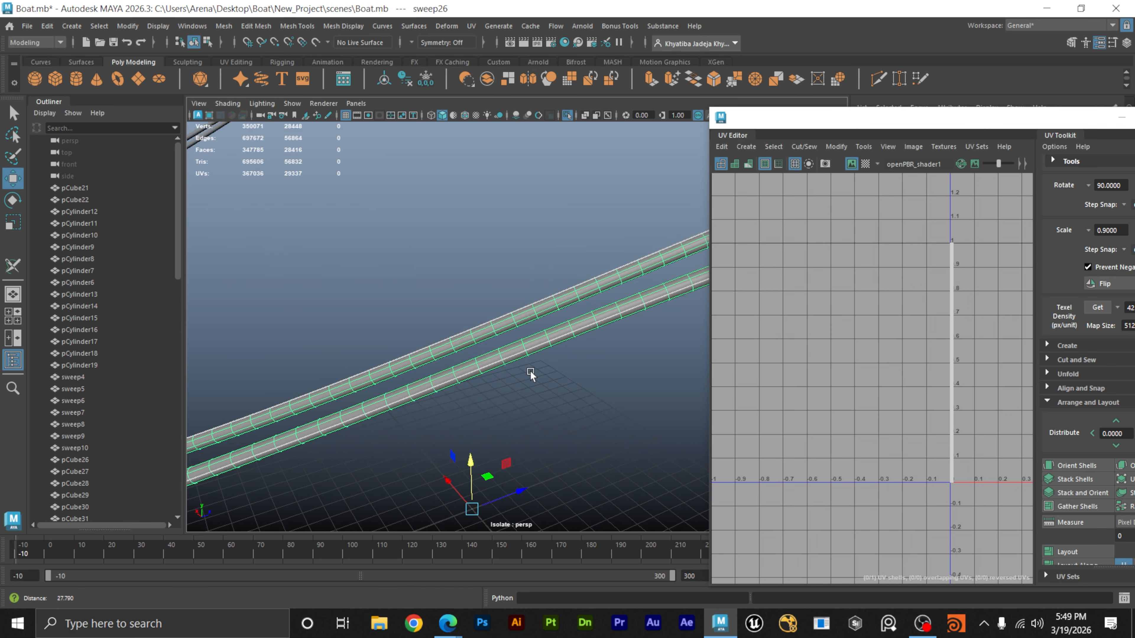
pyautogui.scroll(-6, 530, 374)
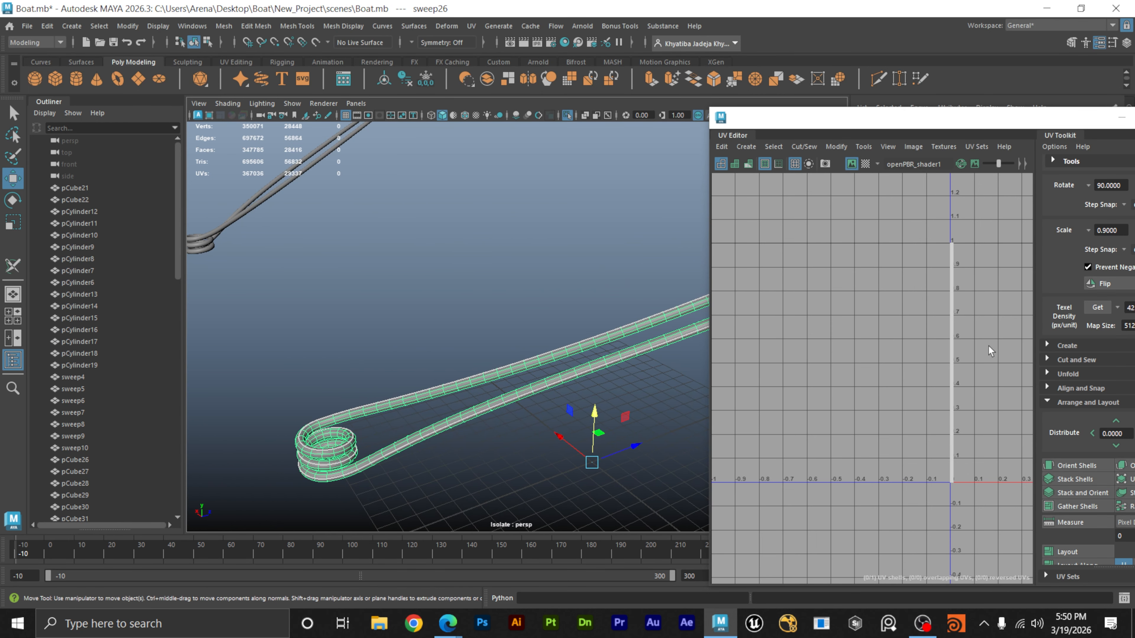
pyautogui.keyDown('alt'); pyautogui.moveTo(978, 339); pyautogui.dragTo(937, 346, button='middle'); pyautogui.keyUp('alt')
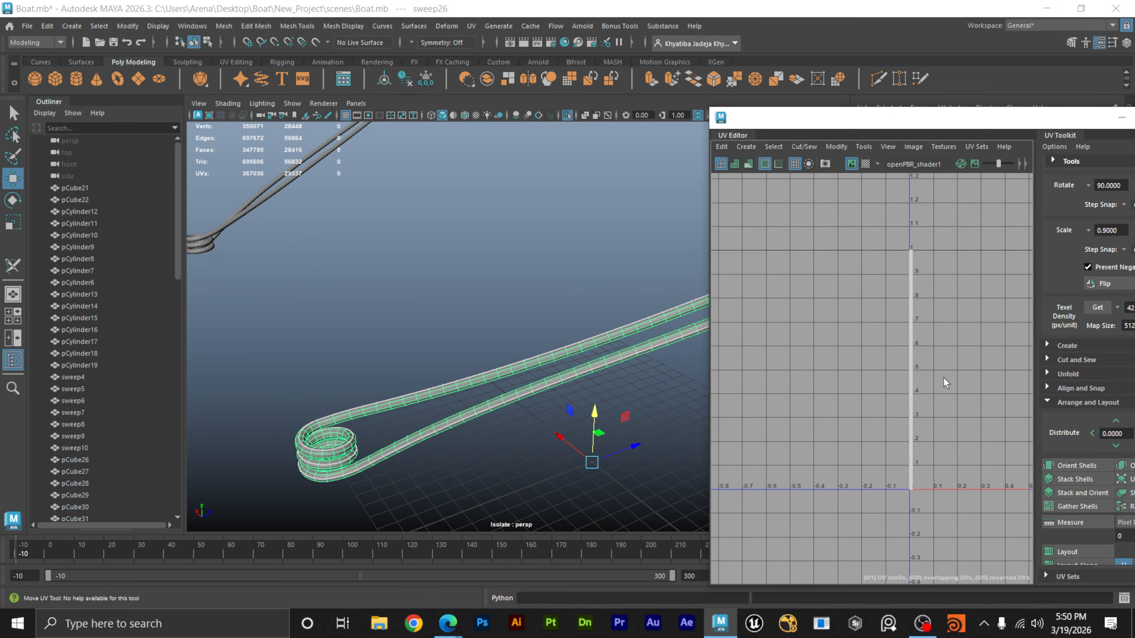
pyautogui.keyDown('alt'); pyautogui.moveTo(916, 356); pyautogui.dragTo(1049, 285, button='right'); pyautogui.keyUp('alt')
pyautogui.keyDown('alt'); pyautogui.moveTo(886, 256); pyautogui.dragTo(836, 307, button='middle'); pyautogui.keyUp('alt')
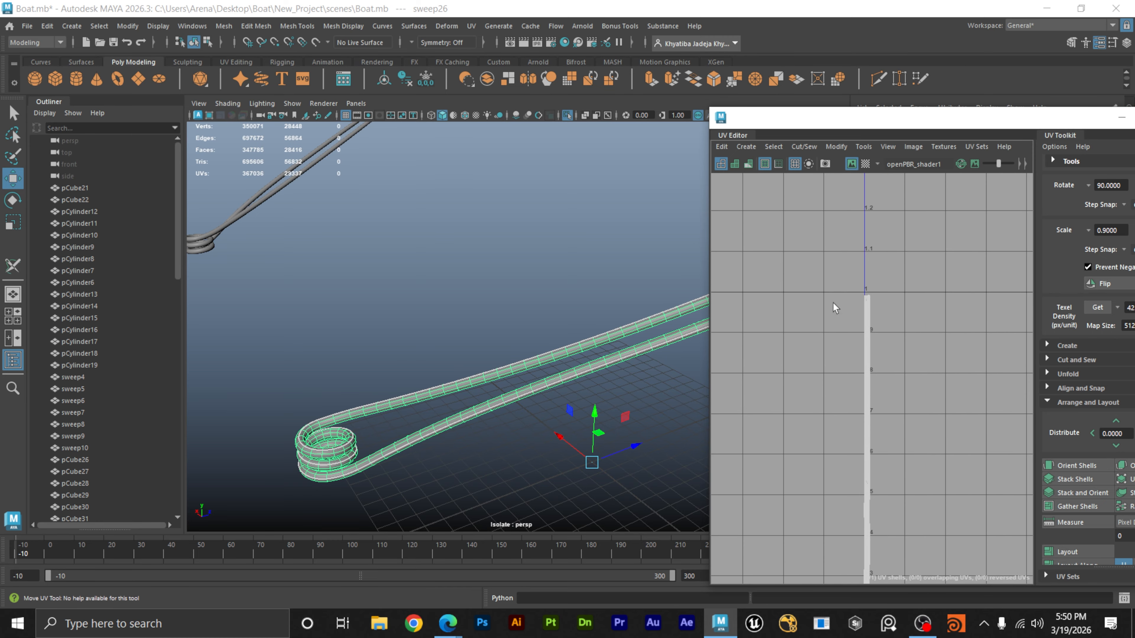
pyautogui.scroll(7, 837, 313)
pyautogui.keyDown('alt'); pyautogui.moveTo(971, 449); pyautogui.dragTo(901, 298, button='middle'); pyautogui.keyUp('alt')
pyautogui.keyDown('alt'); pyautogui.moveTo(914, 441); pyautogui.dragTo(921, 180, button='middle'); pyautogui.keyUp('alt')
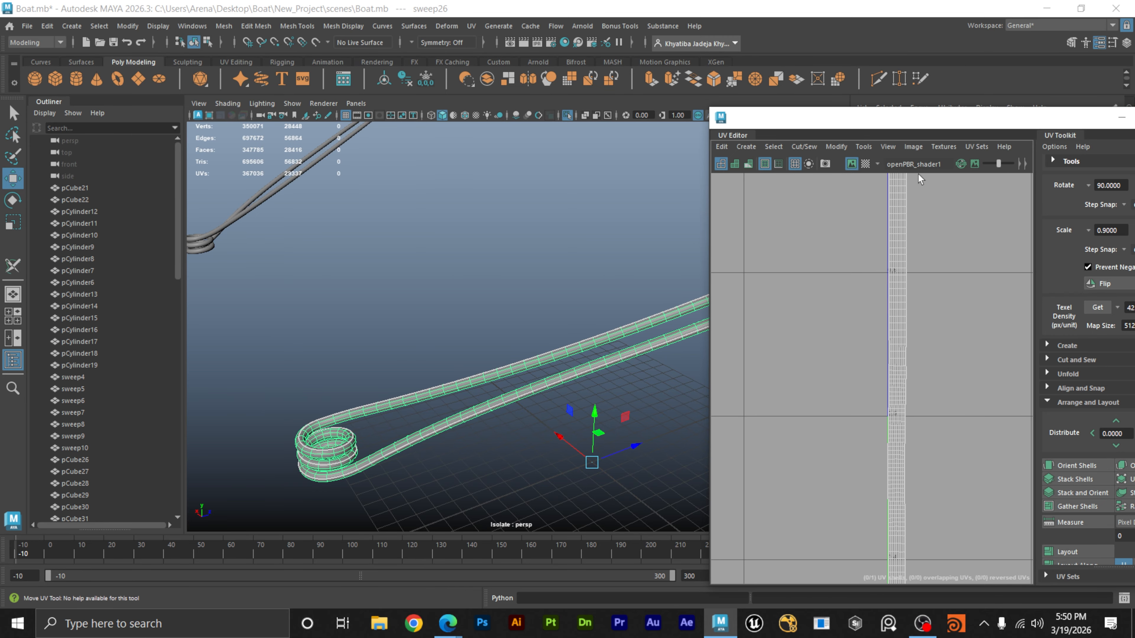
pyautogui.keyDown('alt'); pyautogui.moveTo(940, 506); pyautogui.dragTo(930, 139, button='middle'); pyautogui.keyUp('alt')
pyautogui.keyDown('alt'); pyautogui.moveTo(929, 518); pyautogui.dragTo(927, 189, button='middle'); pyautogui.keyUp('alt')
pyautogui.keyDown('alt'); pyautogui.moveTo(927, 304); pyautogui.dragTo(895, 447, button='middle'); pyautogui.keyUp('alt')
pyautogui.keyDown('alt'); pyautogui.moveTo(473, 215); pyautogui.dragTo(499, 334, button='middle'); pyautogui.keyUp('alt')
pyautogui.scroll(-8, 495, 331)
pyautogui.scroll(-4, 491, 323)
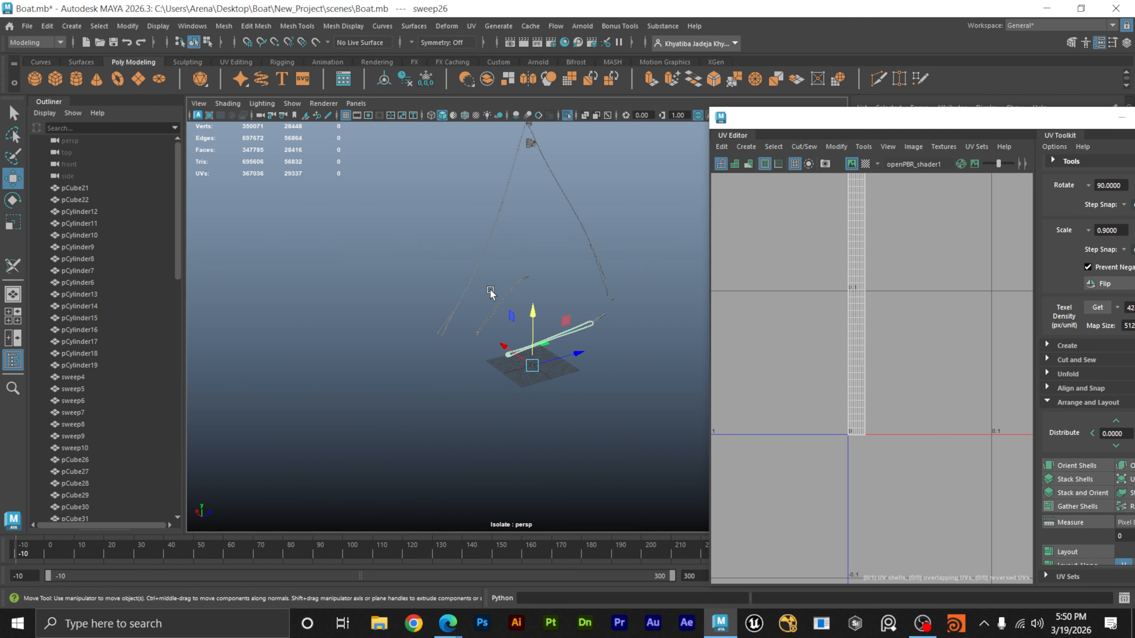
# Select all the isolated rigging ropes and unfold their UVs together.
pyautogui.keyDown('alt'); pyautogui.moveTo(492, 294); pyautogui.dragTo(483, 333, button='middle'); pyautogui.keyUp('alt')
pyautogui.moveTo(588, 428); pyautogui.dragTo(388, 156)
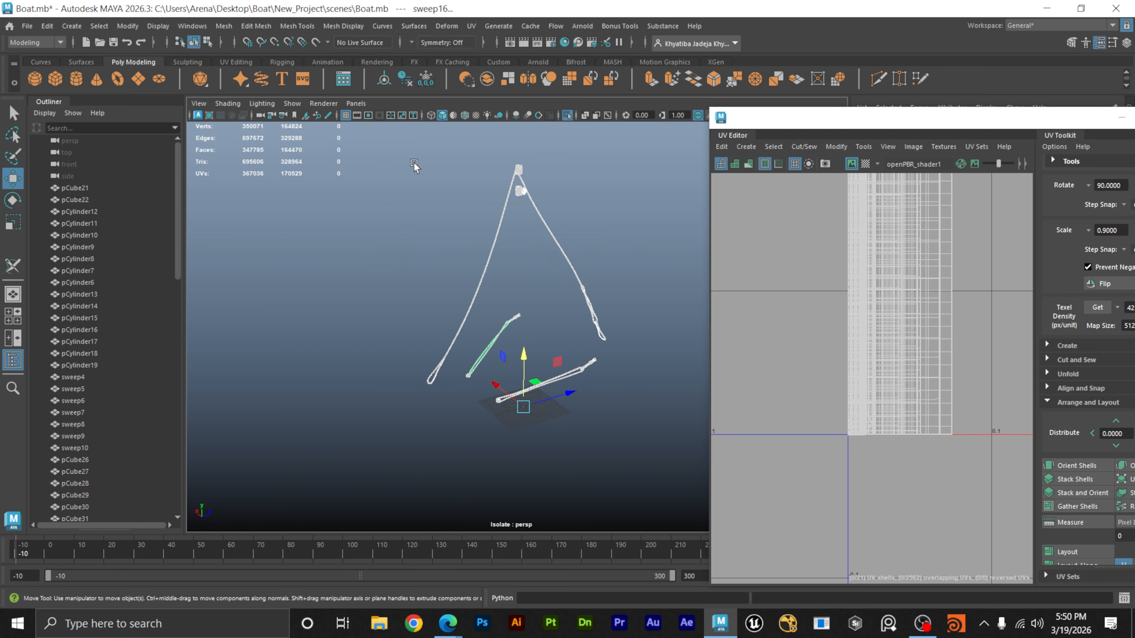
pyautogui.scroll(-8, 960, 331)
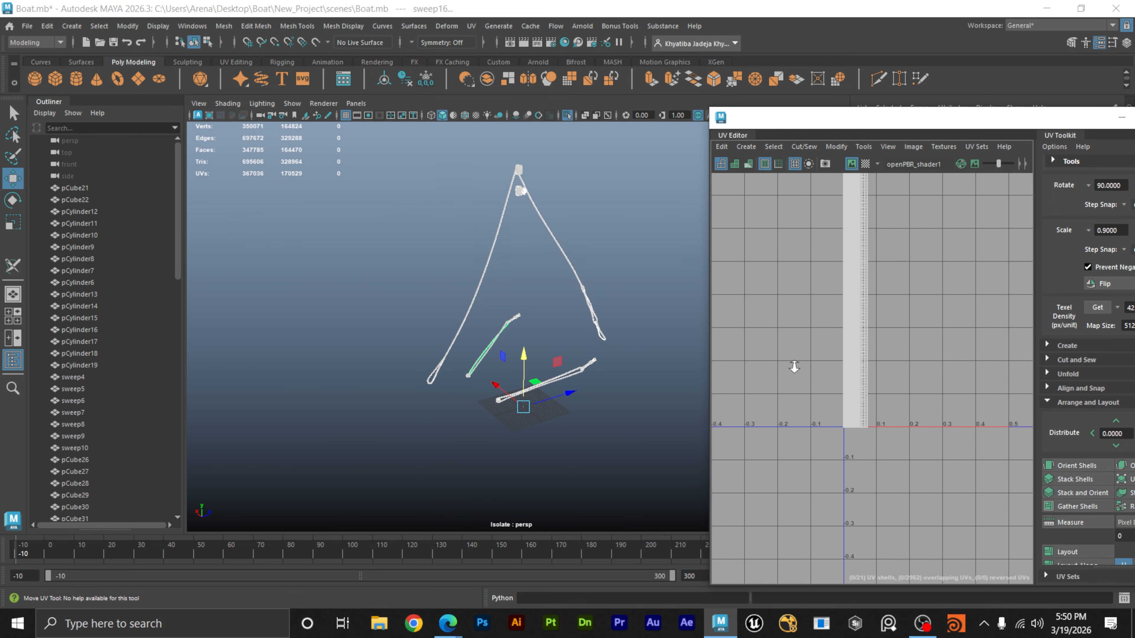
pyautogui.scroll(-2, 929, 345)
pyautogui.hotkey('ctrl', 'u')
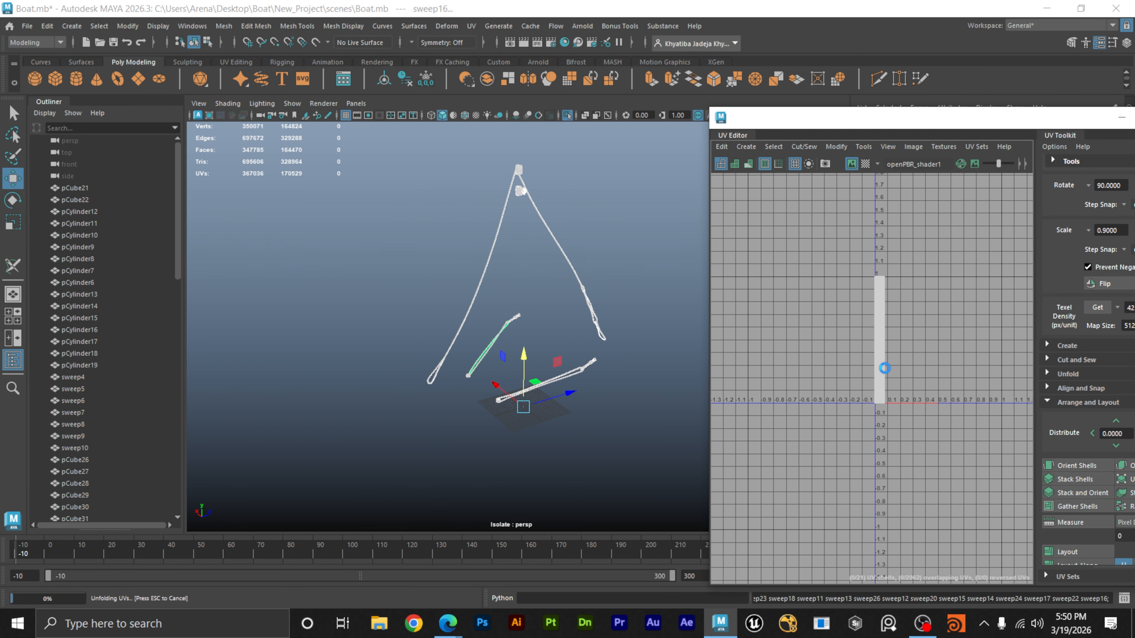
pyautogui.scroll(6, 891, 371)
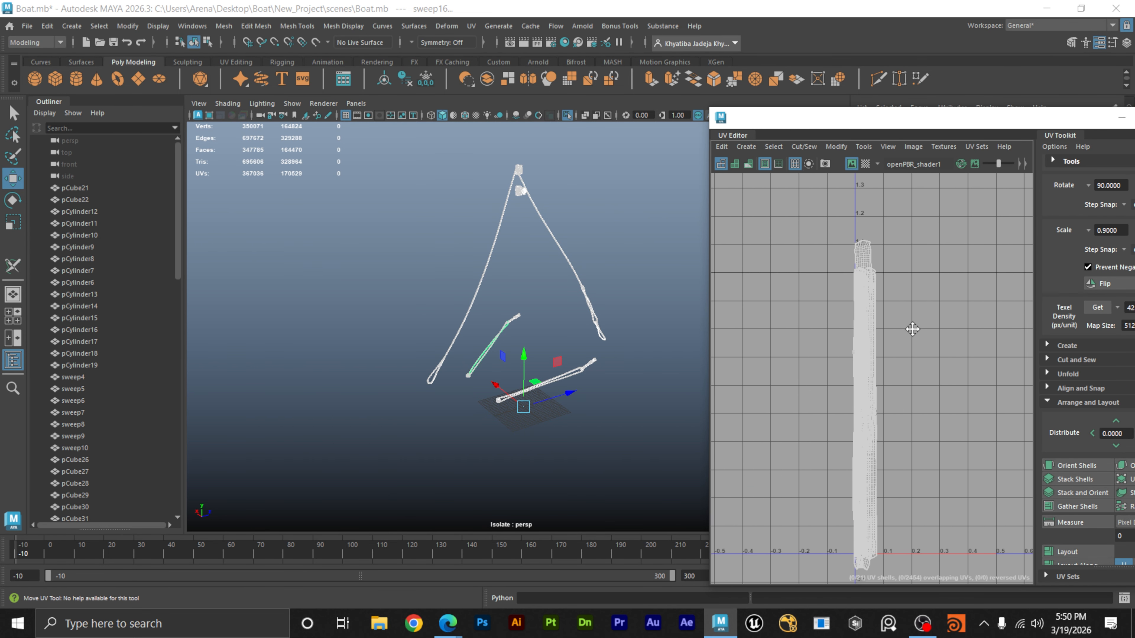
# Select all the rope UV shells and lay them out side by side inside the 0 to 1 UV tile.
pyautogui.scroll(-5, 1001, 280)
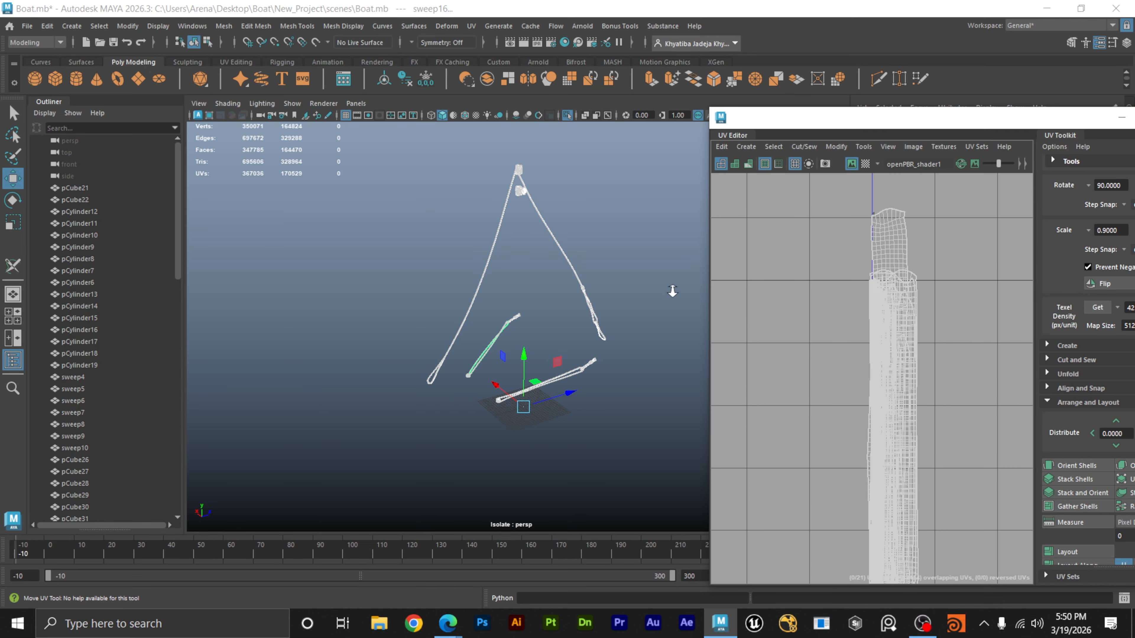
pyautogui.scroll(-2, 840, 323)
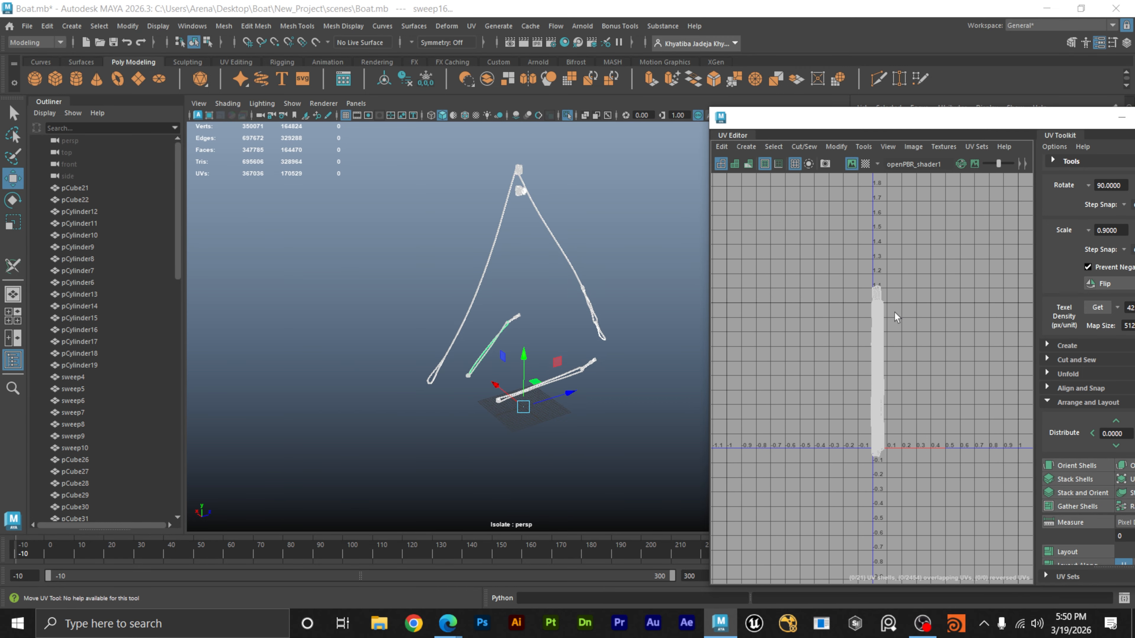
pyautogui.rightClick(871, 369)
pyautogui.click(828, 342)
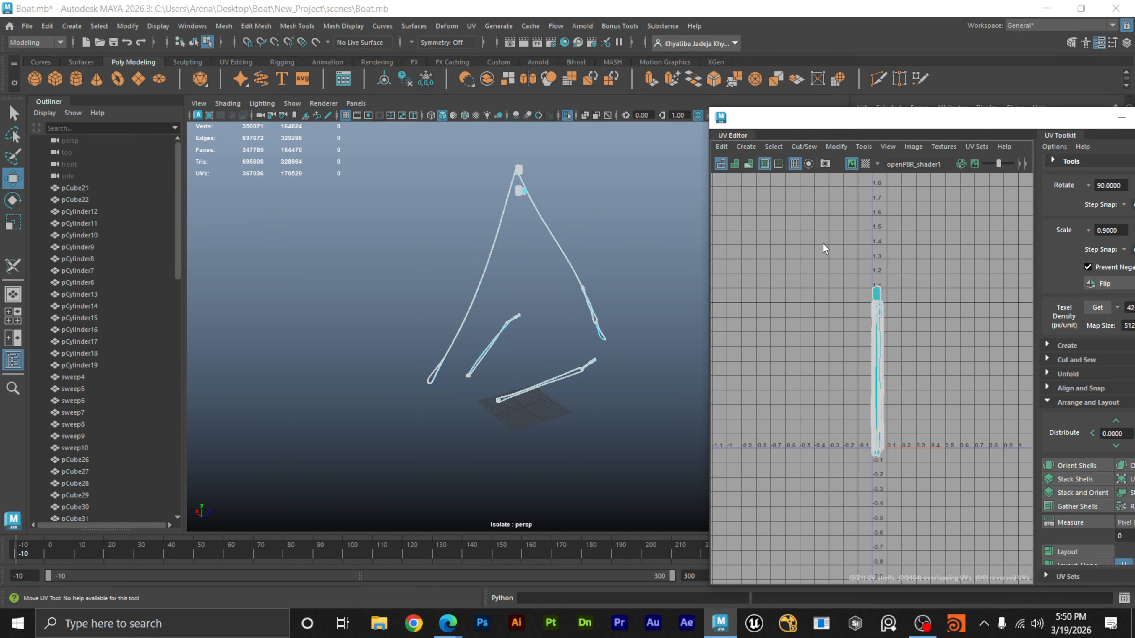
pyautogui.hotkey('ctrl', 'shift', 'a')
pyautogui.hotkey('ctrl', 'l')
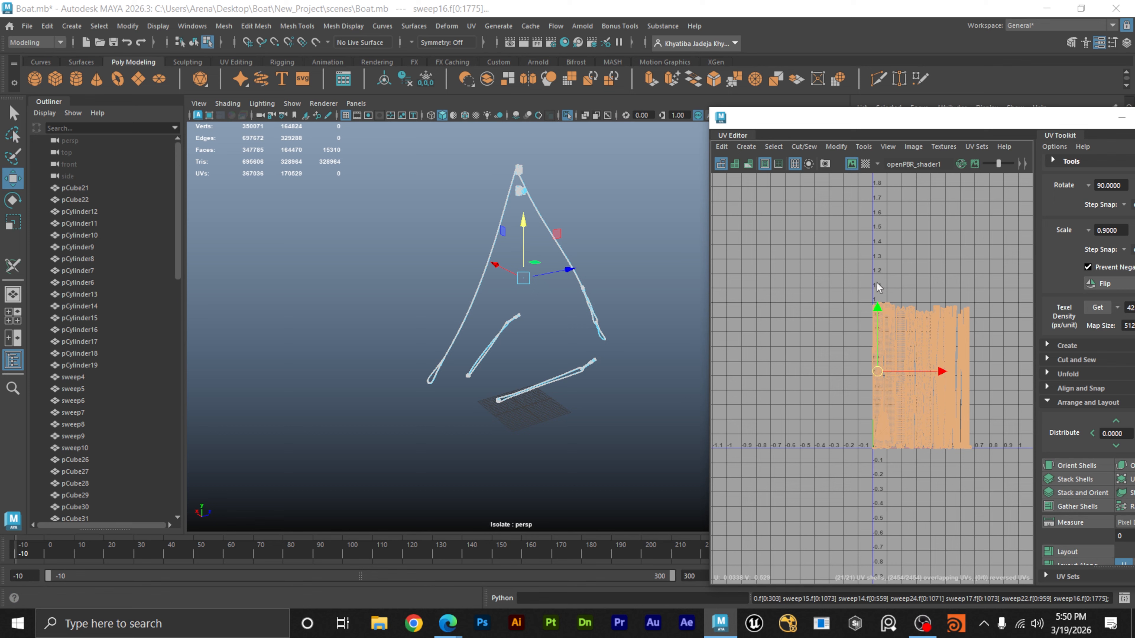
pyautogui.click(989, 348)
# Cut the first two rope UV strips across the edge loops at their pinched midpoints.
pyautogui.scroll(6, 831, 332)
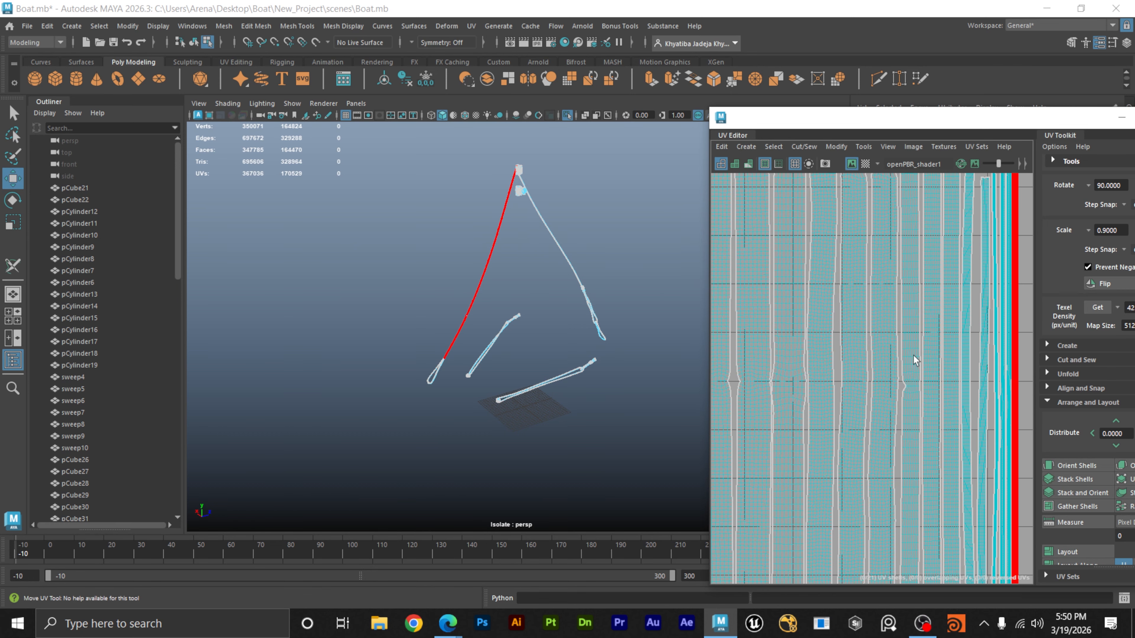
pyautogui.keyDown('alt'); pyautogui.moveTo(945, 372); pyautogui.dragTo(965, 362, button='middle'); pyautogui.keyUp('alt')
pyautogui.keyDown('alt'); pyautogui.moveTo(793, 373); pyautogui.dragTo(854, 364, button='middle'); pyautogui.keyUp('alt')
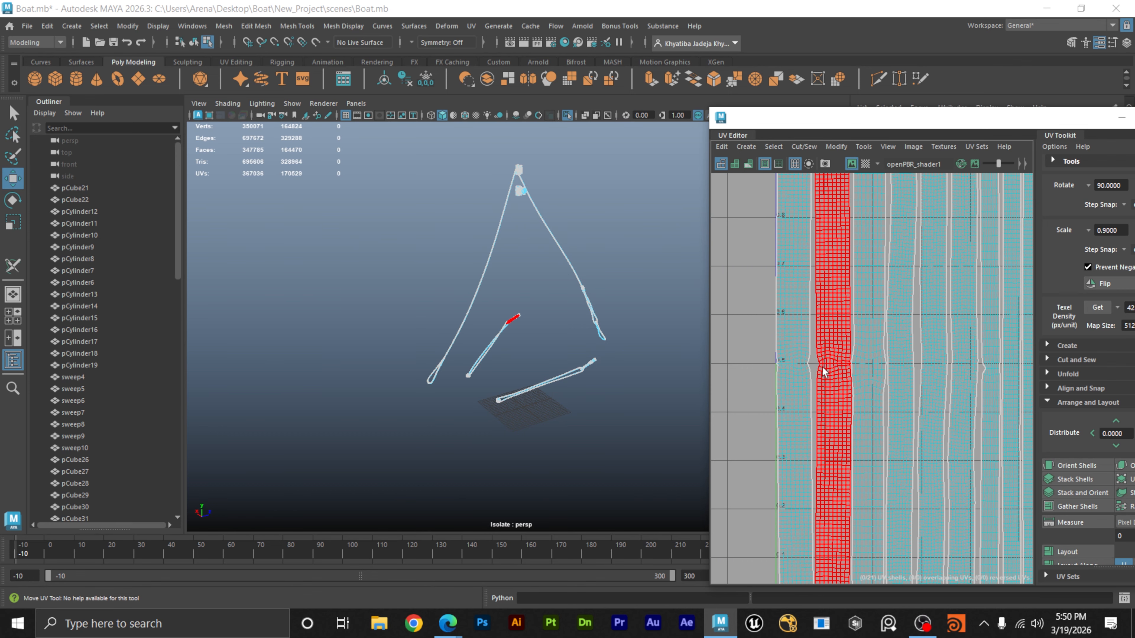
pyautogui.keyDown('alt'); pyautogui.moveTo(788, 360); pyautogui.dragTo(843, 315, button='right'); pyautogui.keyUp('alt')
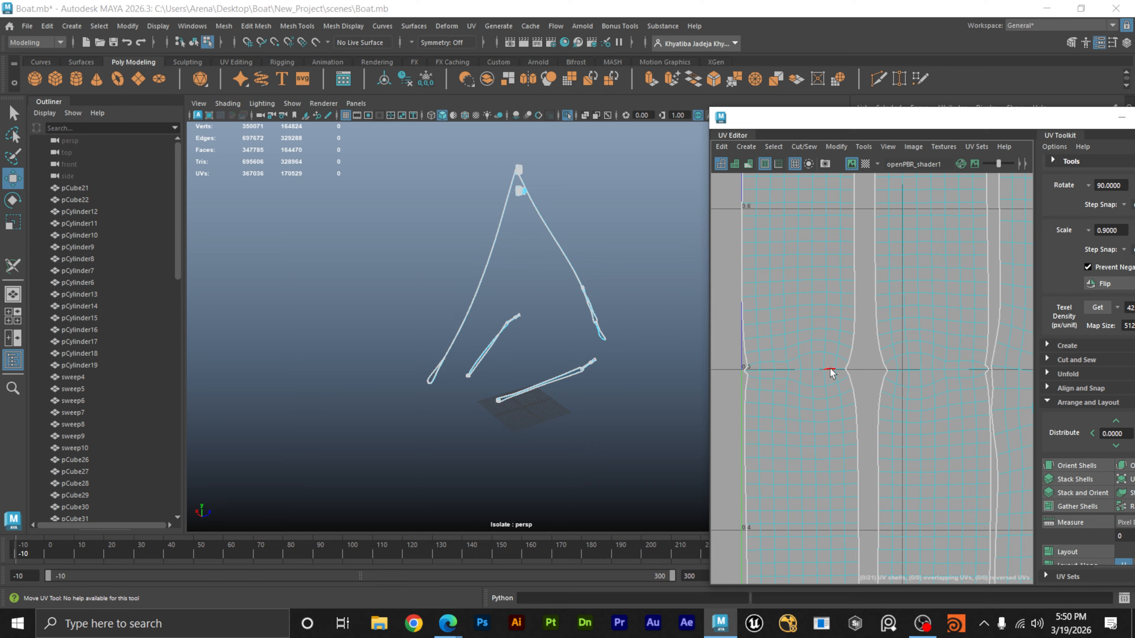
pyautogui.doubleClick(829, 371)
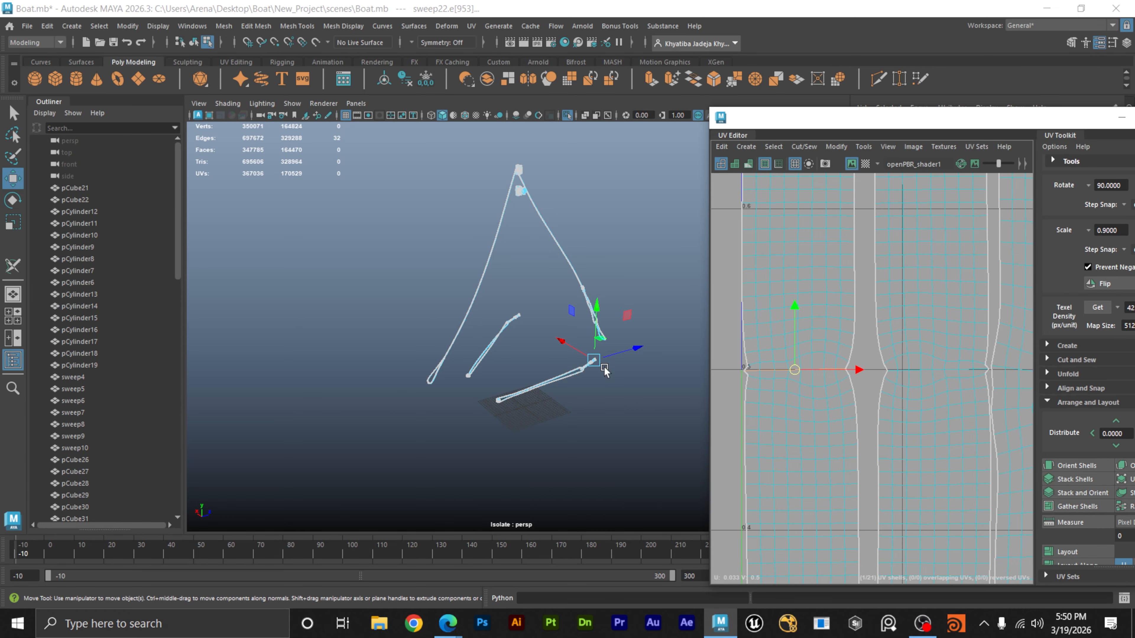
pyautogui.press('f')
pyautogui.keyDown('alt'); pyautogui.moveTo(613, 366); pyautogui.dragTo(502, 366, button='right'); pyautogui.keyUp('alt')
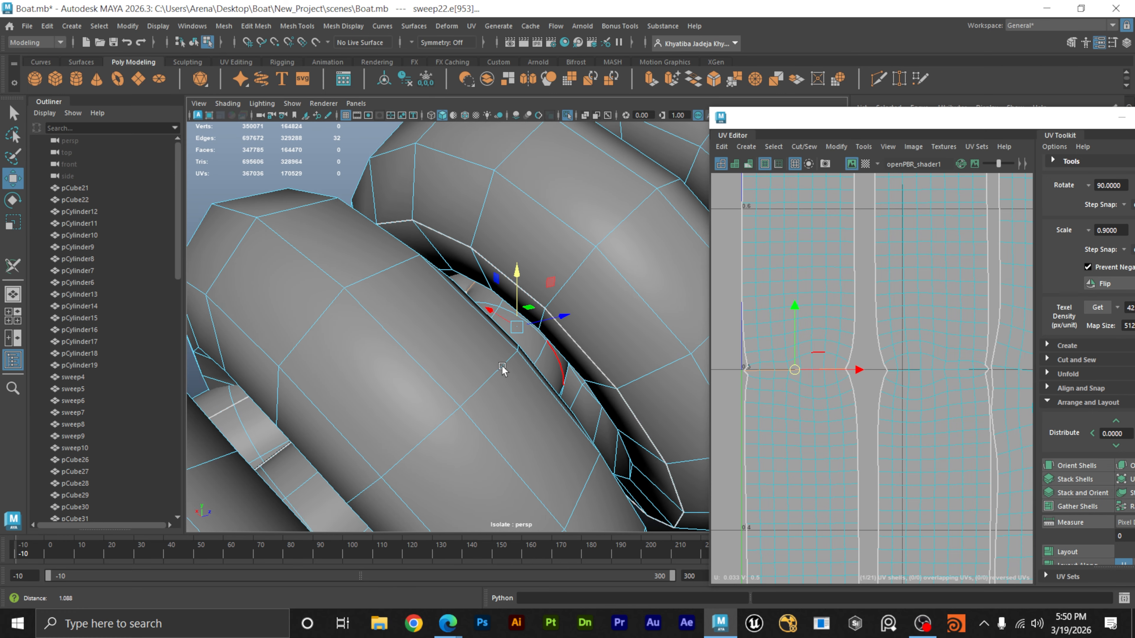
pyautogui.keyDown('alt'); pyautogui.moveTo(502, 369); pyautogui.dragTo(572, 323); pyautogui.keyUp('alt')
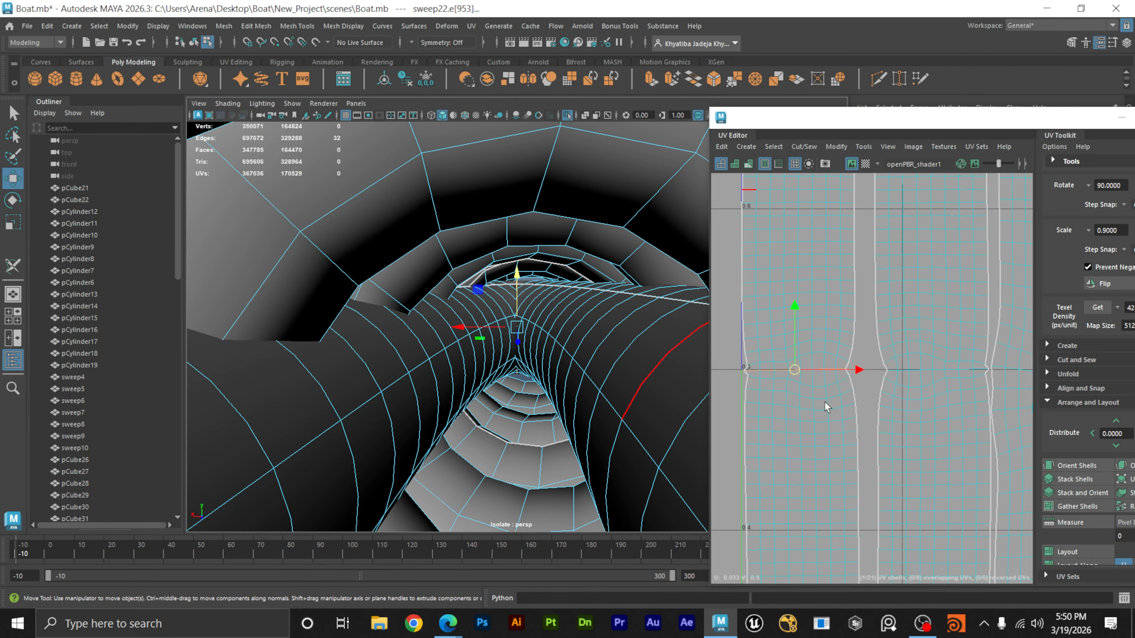
pyautogui.hotkey('shift', 'x')
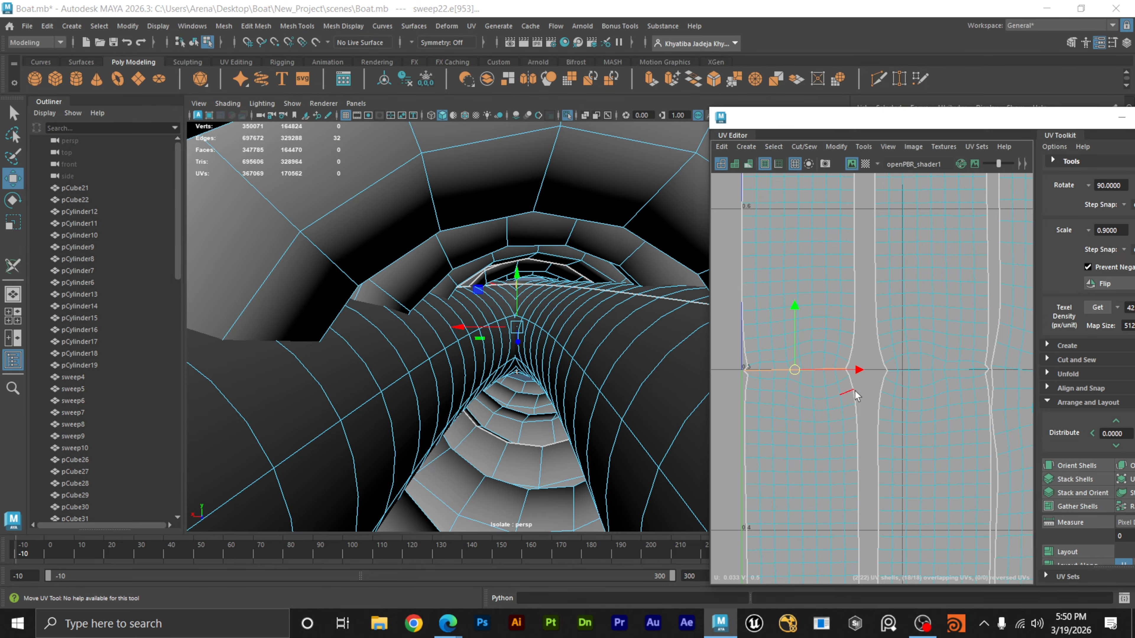
pyautogui.click(927, 372)
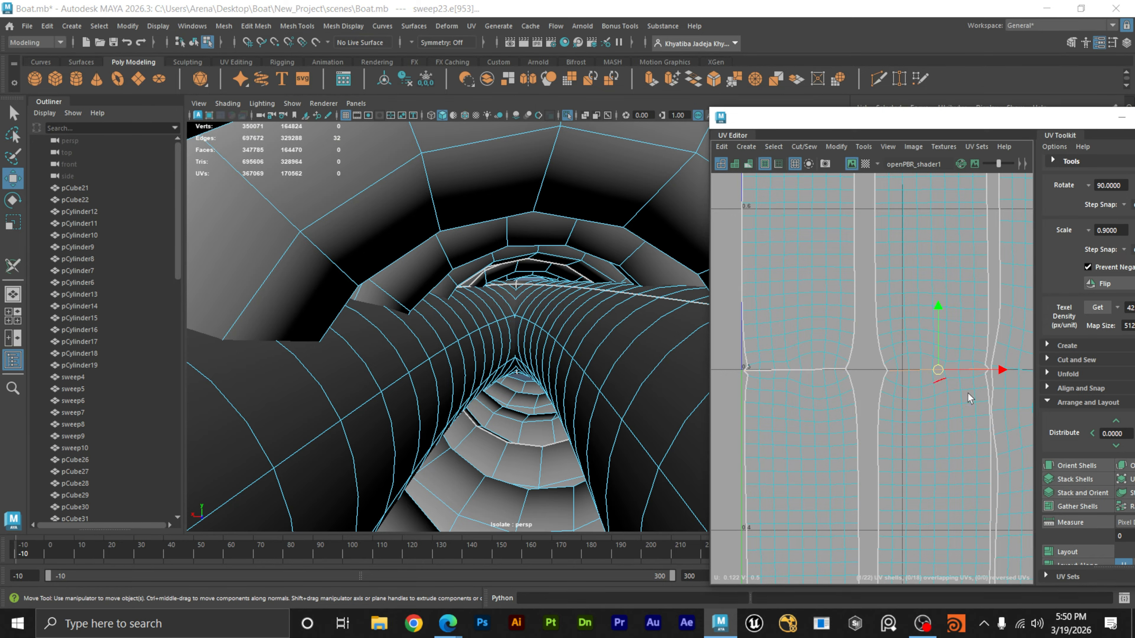
# Try to cut the third rope UV strip across its middle edge loop at the rope's bend, and undo the cut.
pyautogui.keyDown('alt'); pyautogui.moveTo(974, 397); pyautogui.dragTo(886, 380, button='right'); pyautogui.keyUp('alt')
pyautogui.keyDown('alt'); pyautogui.moveTo(953, 392); pyautogui.dragTo(846, 388, button='middle'); pyautogui.keyUp('alt')
pyautogui.keyDown('alt'); pyautogui.moveTo(916, 393); pyautogui.dragTo(961, 396, button='right'); pyautogui.keyUp('alt')
pyautogui.click(926, 379)
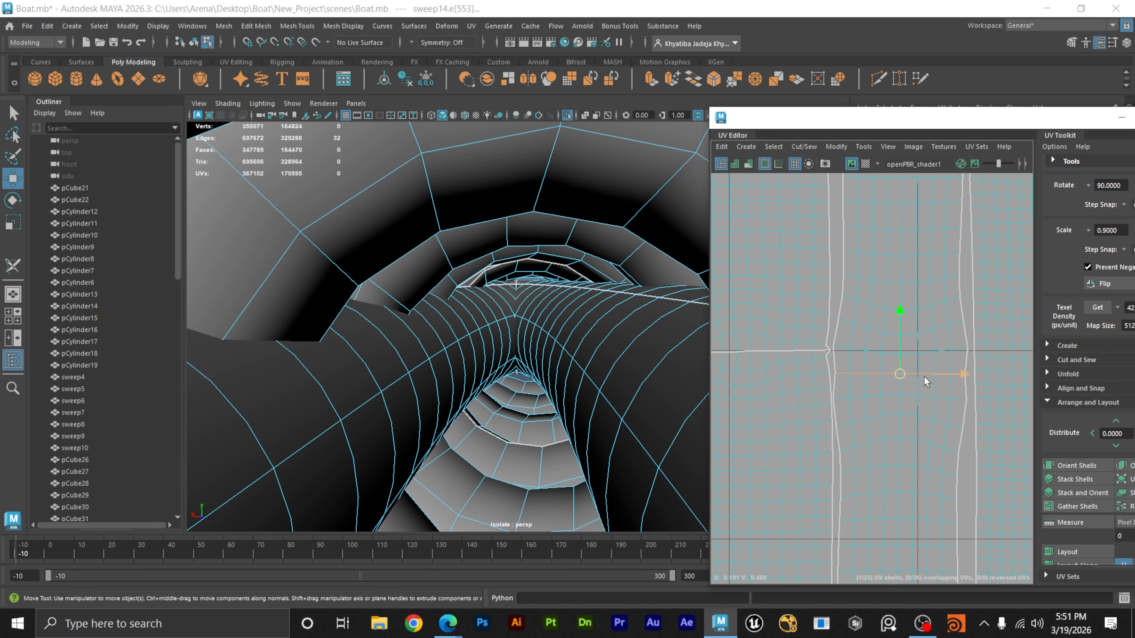
pyautogui.press('f')
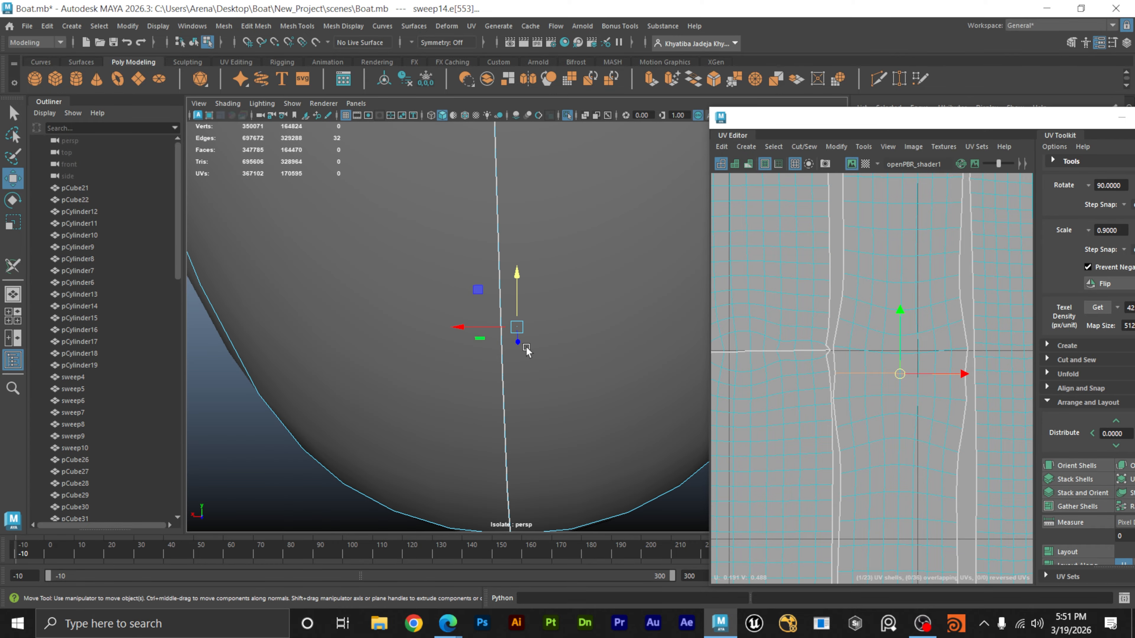
pyautogui.keyDown('alt'); pyautogui.moveTo(580, 342); pyautogui.dragTo(499, 370); pyautogui.keyUp('alt')
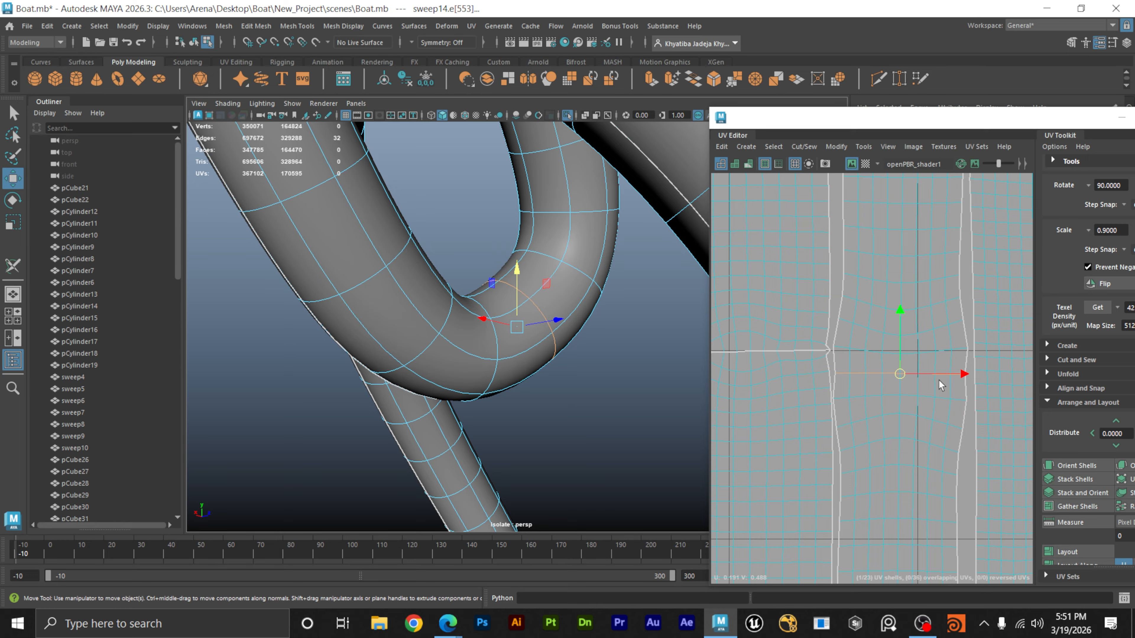
pyautogui.hotkey('ctrl', 'x')
pyautogui.keyDown('alt'); pyautogui.moveTo(954, 380); pyautogui.dragTo(778, 381, button='right'); pyautogui.keyUp('alt')
pyautogui.hotkey('ctrl', 'z')
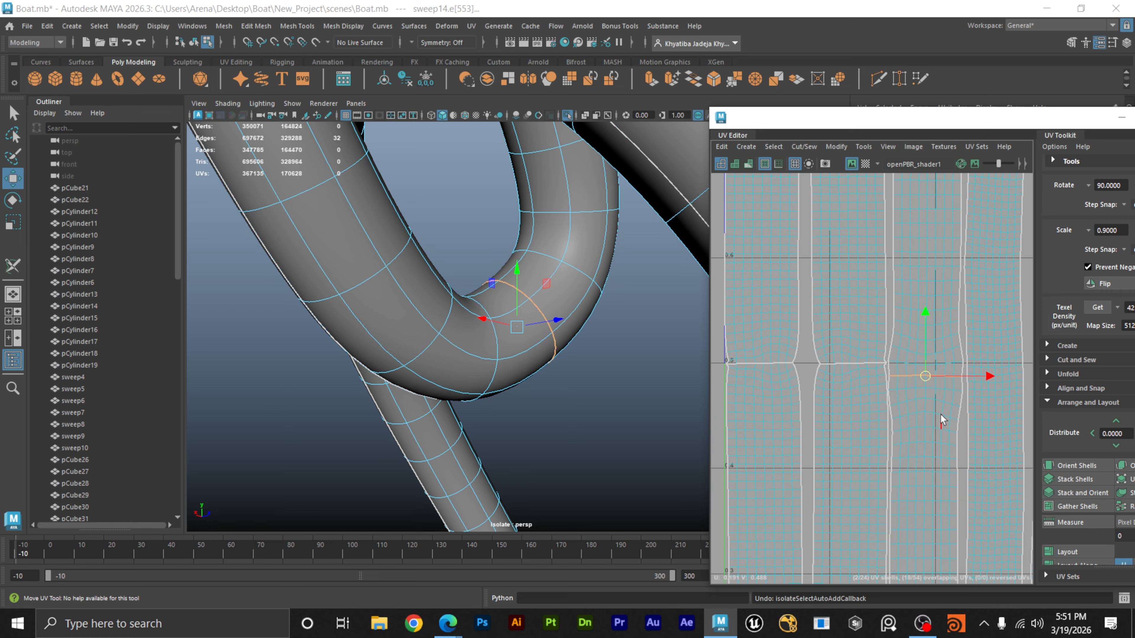
pyautogui.hotkey('shift', 's')
# Cut the UV strip with the sharp midpoint notch along the edge loop where the looped rope folds over.
pyautogui.keyDown('alt'); pyautogui.moveTo(961, 416); pyautogui.dragTo(920, 426, button='middle'); pyautogui.keyUp('alt')
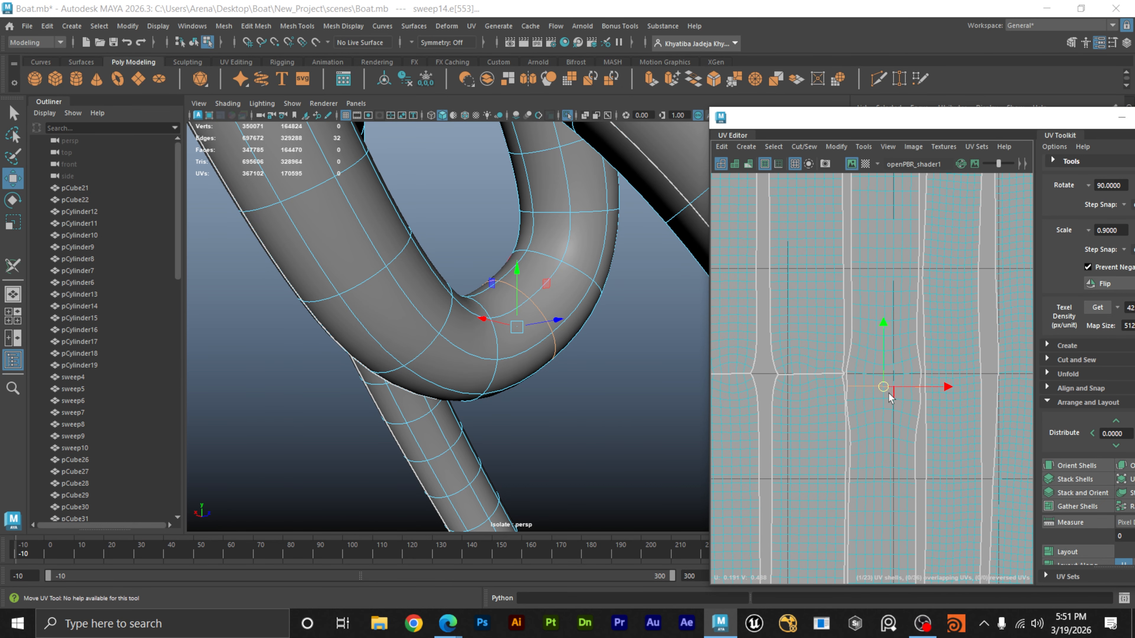
pyautogui.keyDown('alt'); pyautogui.moveTo(937, 397); pyautogui.dragTo(784, 397, button='middle'); pyautogui.keyUp('alt')
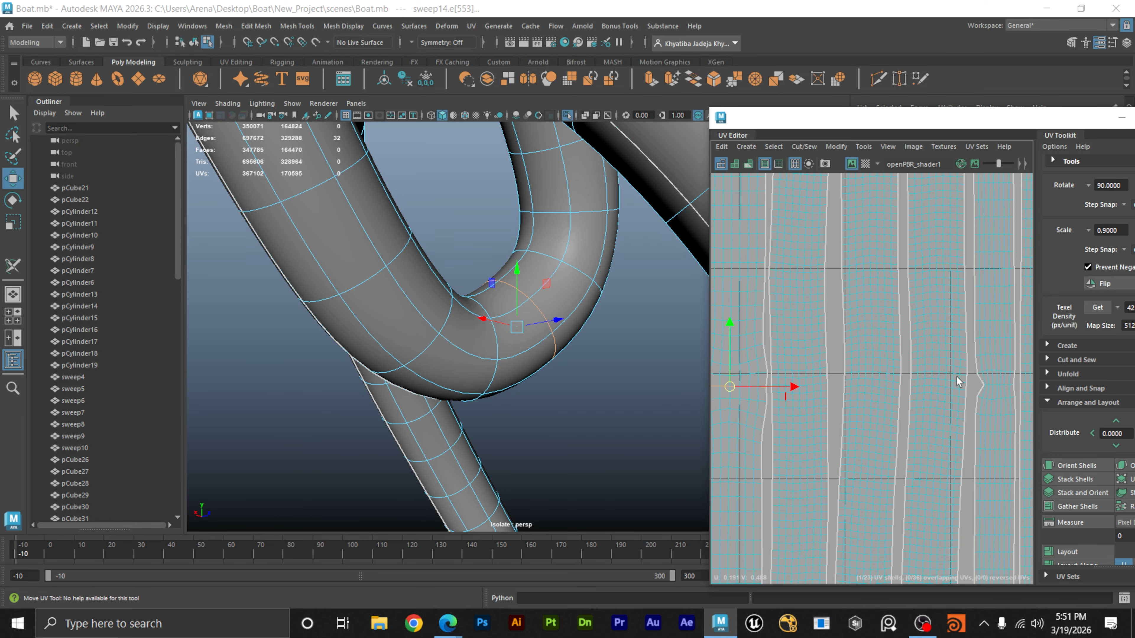
pyautogui.keyDown('alt'); pyautogui.moveTo(957, 376); pyautogui.dragTo(793, 378, button='middle'); pyautogui.keyUp('alt')
pyautogui.keyDown('alt'); pyautogui.moveTo(827, 385); pyautogui.dragTo(1085, 391, button='right'); pyautogui.keyUp('alt')
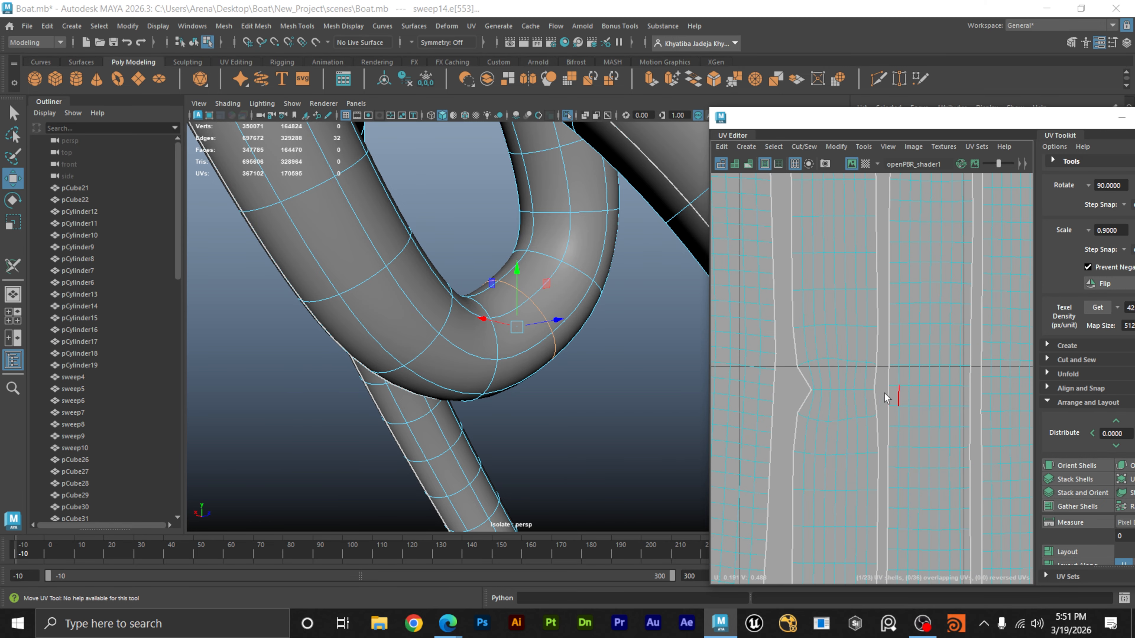
pyautogui.click(859, 391)
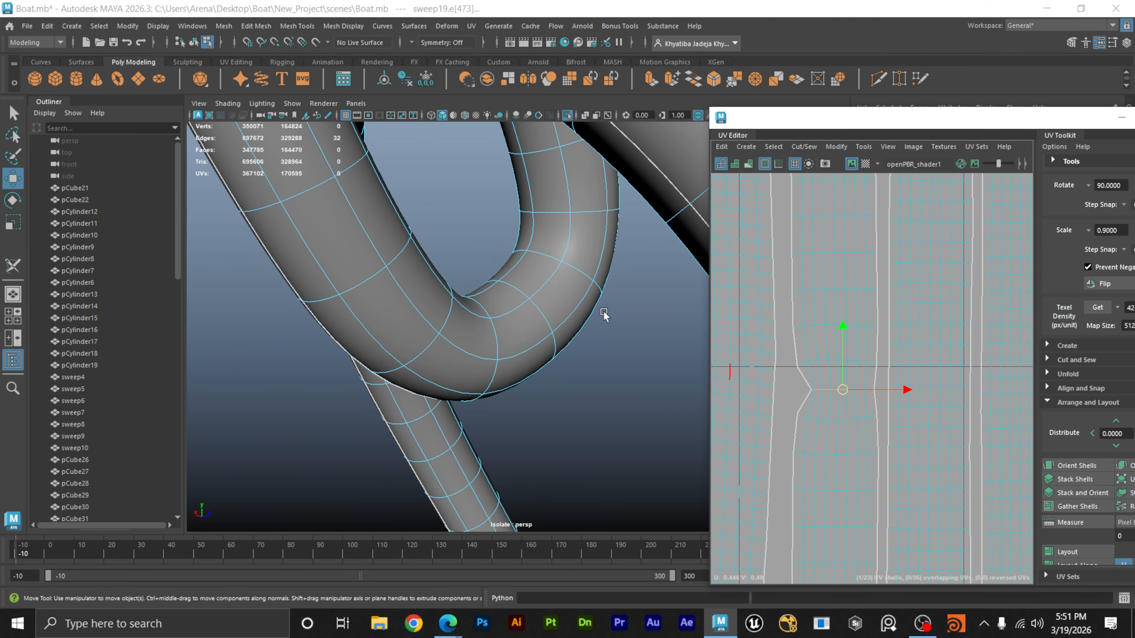
pyautogui.press('f')
pyautogui.keyDown('alt'); pyautogui.moveTo(536, 314); pyautogui.dragTo(501, 377); pyautogui.keyUp('alt')
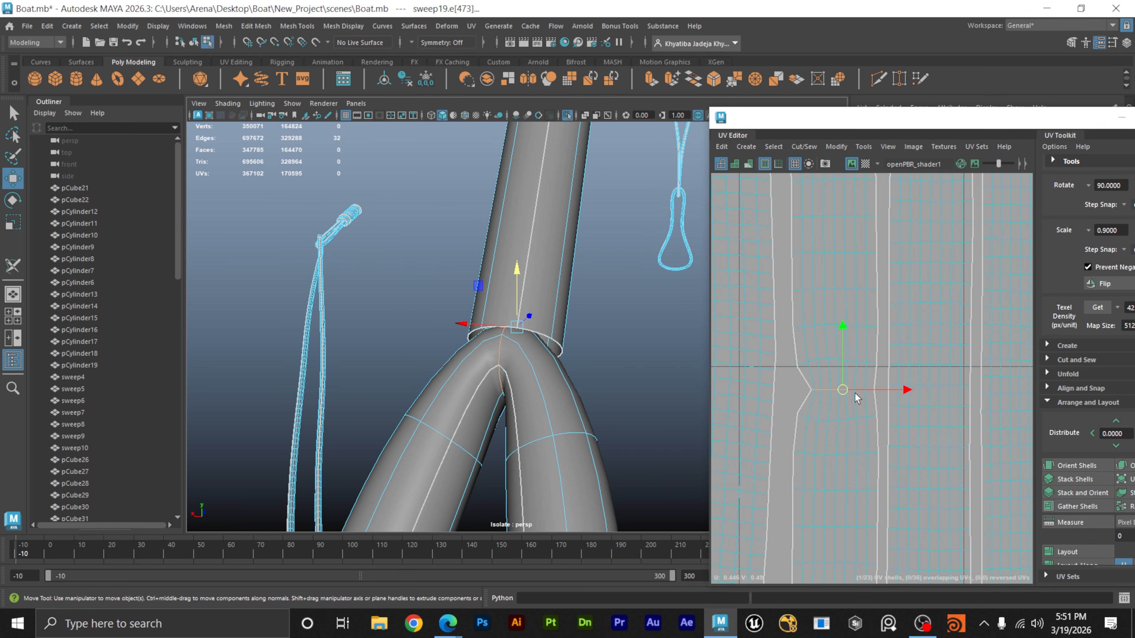
pyautogui.hotkey('shift', 'x')
# Examine the lower ends of the rope strips and locate the small octagonal UV shell's matching rope end in the model.
pyautogui.keyDown('alt'); pyautogui.moveTo(982, 393); pyautogui.dragTo(904, 392, button='middle'); pyautogui.keyUp('alt')
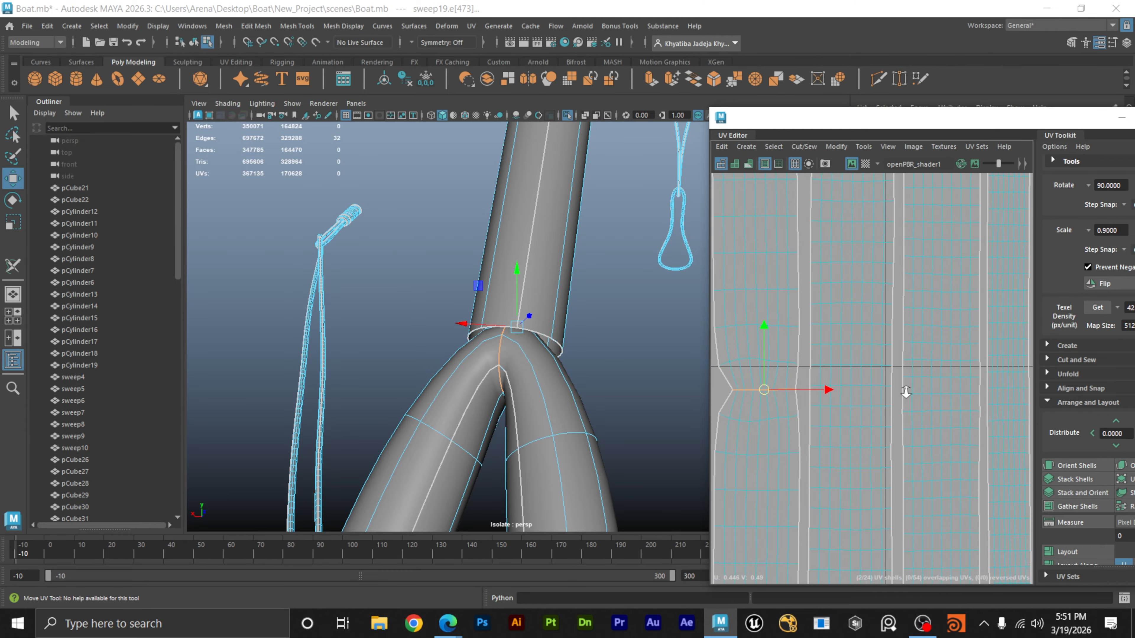
pyautogui.keyDown('alt'); pyautogui.moveTo(903, 392); pyautogui.dragTo(666, 412, button='right'); pyautogui.keyUp('alt')
pyautogui.keyDown('alt'); pyautogui.moveTo(913, 400); pyautogui.dragTo(919, 370, button='middle'); pyautogui.keyUp('alt')
pyautogui.keyDown('alt'); pyautogui.moveTo(949, 455); pyautogui.dragTo(933, 514, button='middle'); pyautogui.keyUp('alt')
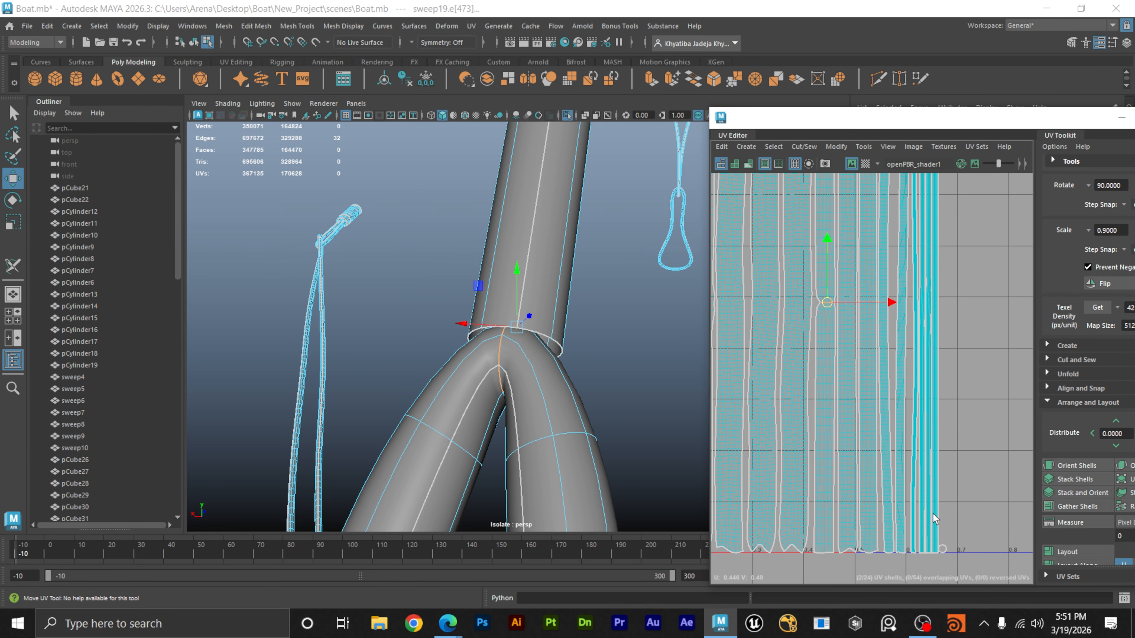
pyautogui.keyDown('alt'); pyautogui.moveTo(927, 315); pyautogui.dragTo(913, 468, button='middle'); pyautogui.keyUp('alt')
pyautogui.keyDown('alt'); pyautogui.moveTo(923, 372); pyautogui.dragTo(916, 228, button='middle'); pyautogui.keyUp('alt')
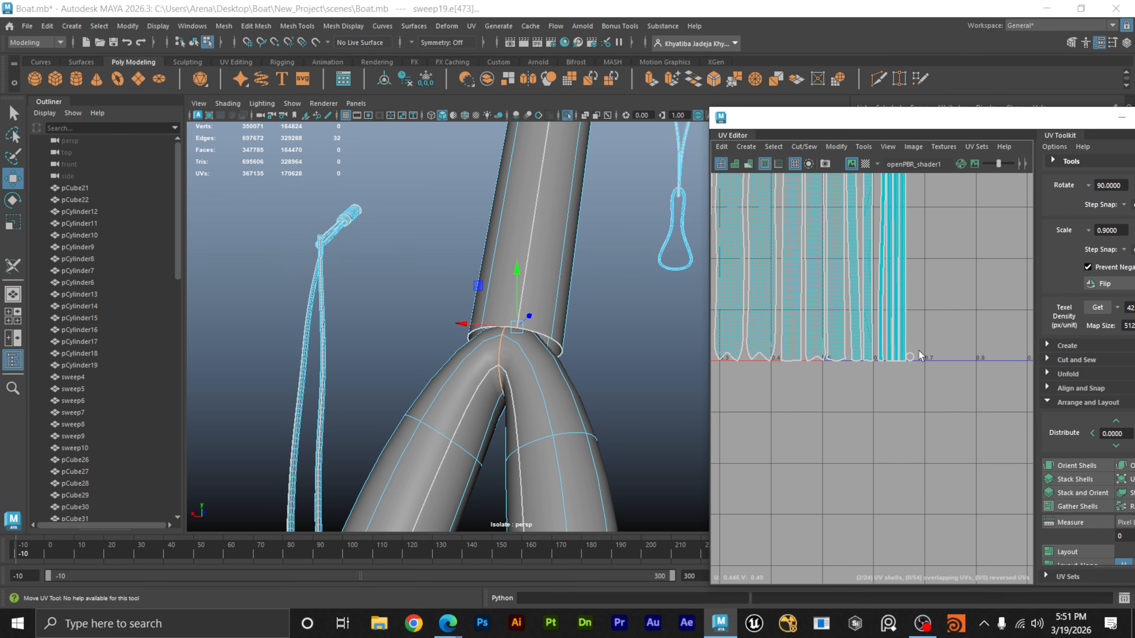
pyautogui.keyDown('alt'); pyautogui.moveTo(901, 343); pyautogui.dragTo(1112, 367, button='right'); pyautogui.keyUp('alt')
pyautogui.keyDown('alt'); pyautogui.moveTo(915, 362); pyautogui.dragTo(978, 363, button='right'); pyautogui.keyUp('alt')
pyautogui.keyDown('alt'); pyautogui.moveTo(944, 359); pyautogui.dragTo(847, 365, button='middle'); pyautogui.keyUp('alt')
pyautogui.keyDown('alt'); pyautogui.moveTo(871, 363); pyautogui.dragTo(1033, 346, button='right'); pyautogui.keyUp('alt')
pyautogui.click(921, 363)
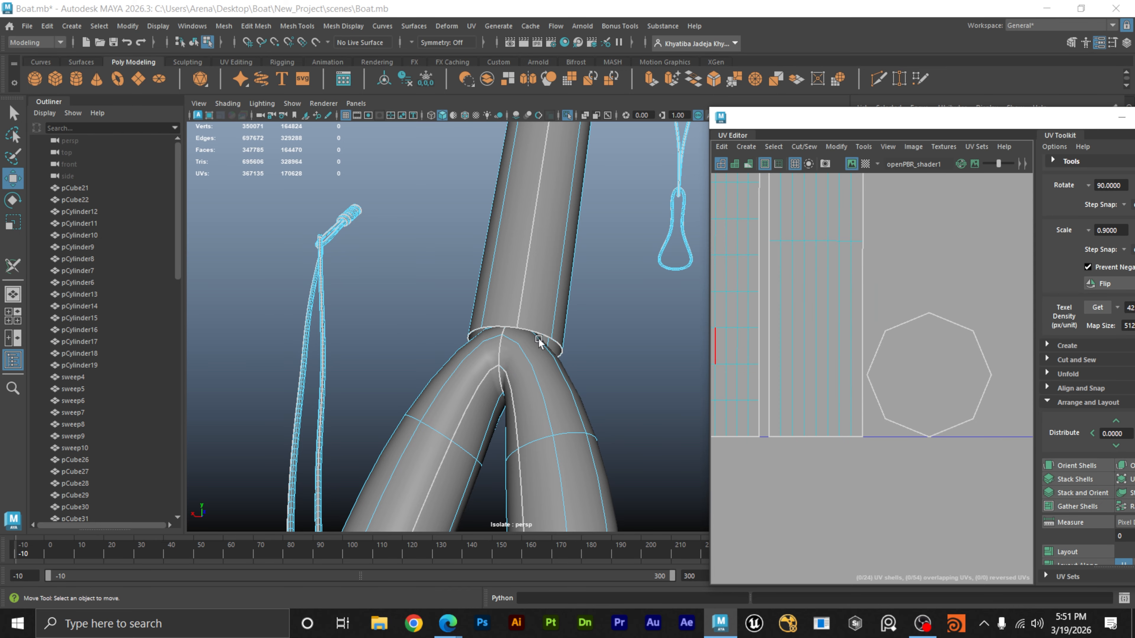
pyautogui.moveTo(975, 381); pyautogui.dragTo(977, 393)
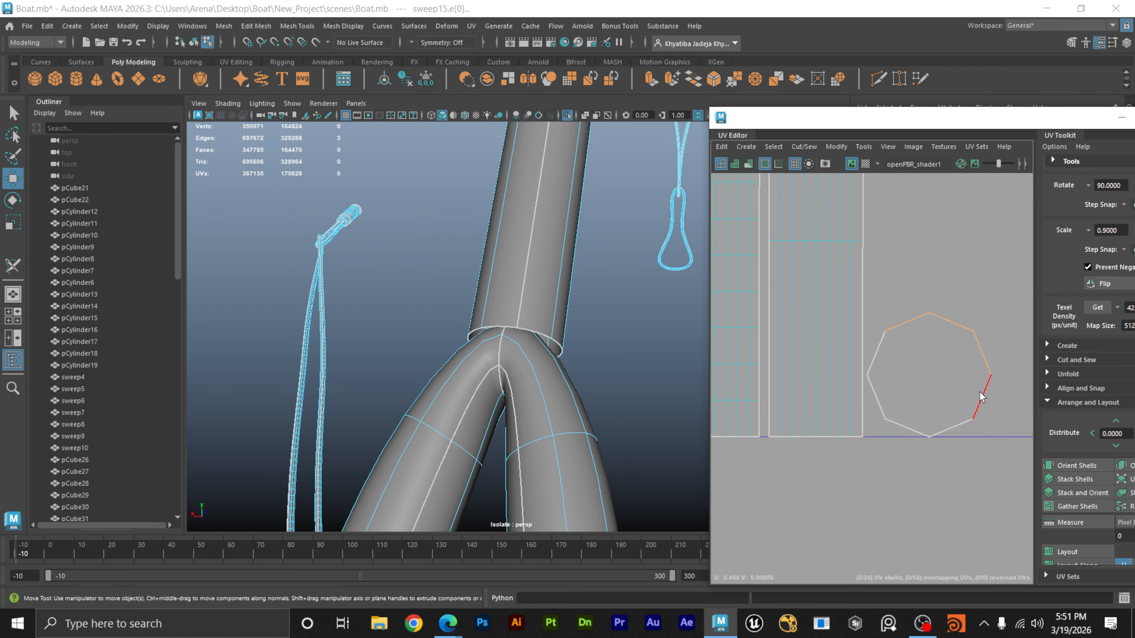
pyautogui.press('f')
pyautogui.keyDown('alt'); pyautogui.moveTo(580, 265); pyautogui.dragTo(420, 271, button='right'); pyautogui.keyUp('alt')
pyautogui.keyDown('alt'); pyautogui.moveTo(482, 301); pyautogui.dragTo(448, 328); pyautogui.keyUp('alt')
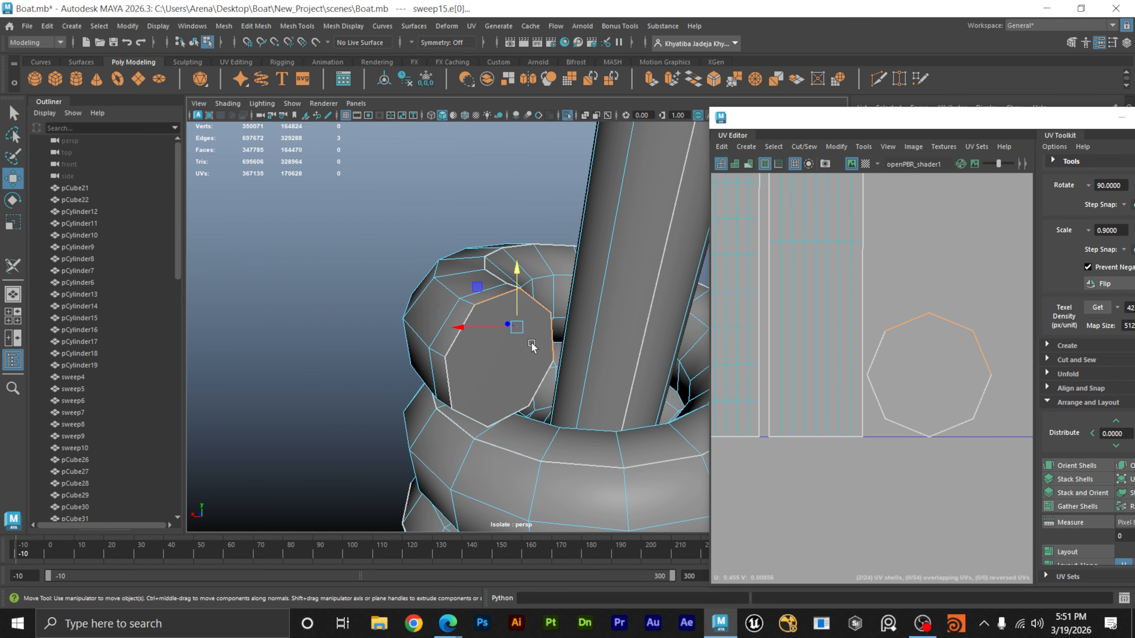
pyautogui.moveTo(532, 347)
pyautogui.keyDown('alt'); pyautogui.mouseDown()
pyautogui.moveTo(496, 337)
pyautogui.moveTo(490, 347)
pyautogui.moveTo(530, 349)
pyautogui.mouseUp(); pyautogui.keyUp('alt')
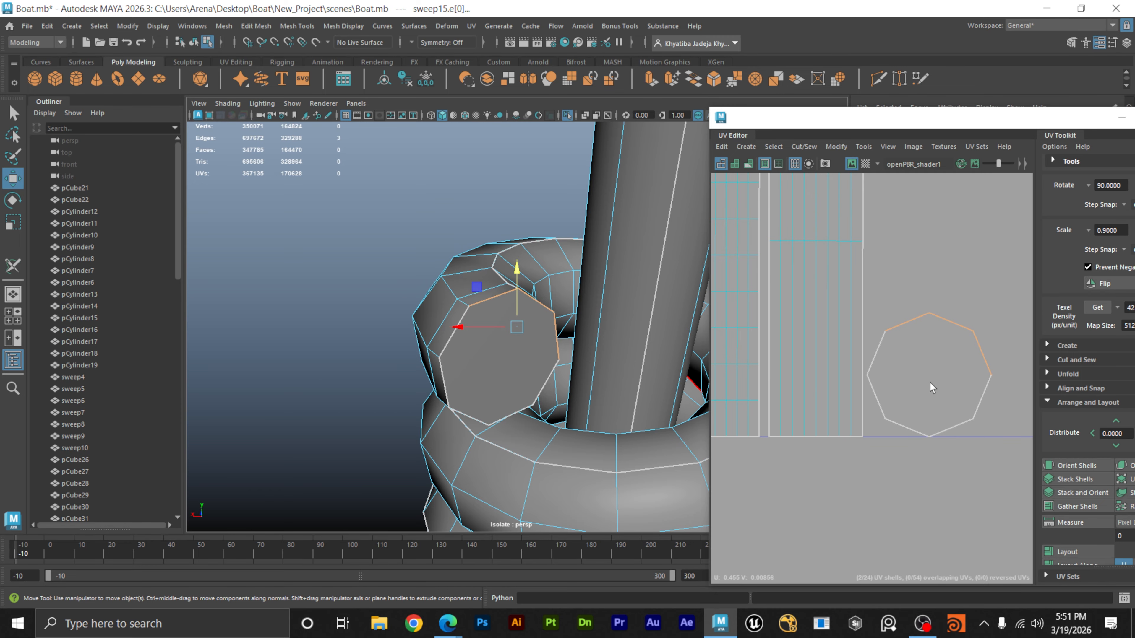
# Select the octagonal end cap face and check where it sits on the coiled rope.
pyautogui.moveTo(946, 336); pyautogui.dragTo(944, 371, button='right')
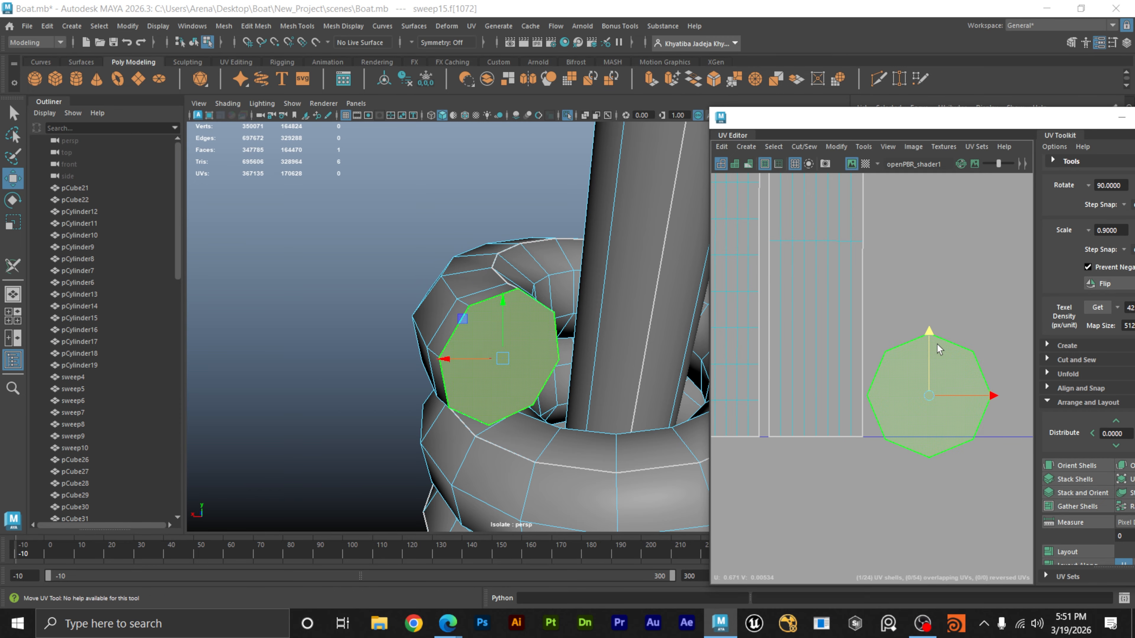
pyautogui.moveTo(934, 359); pyautogui.dragTo(934, 338)
pyautogui.keyDown('alt'); pyautogui.moveTo(514, 347); pyautogui.dragTo(641, 355); pyautogui.keyUp('alt')
pyautogui.scroll(-6, 640, 355)
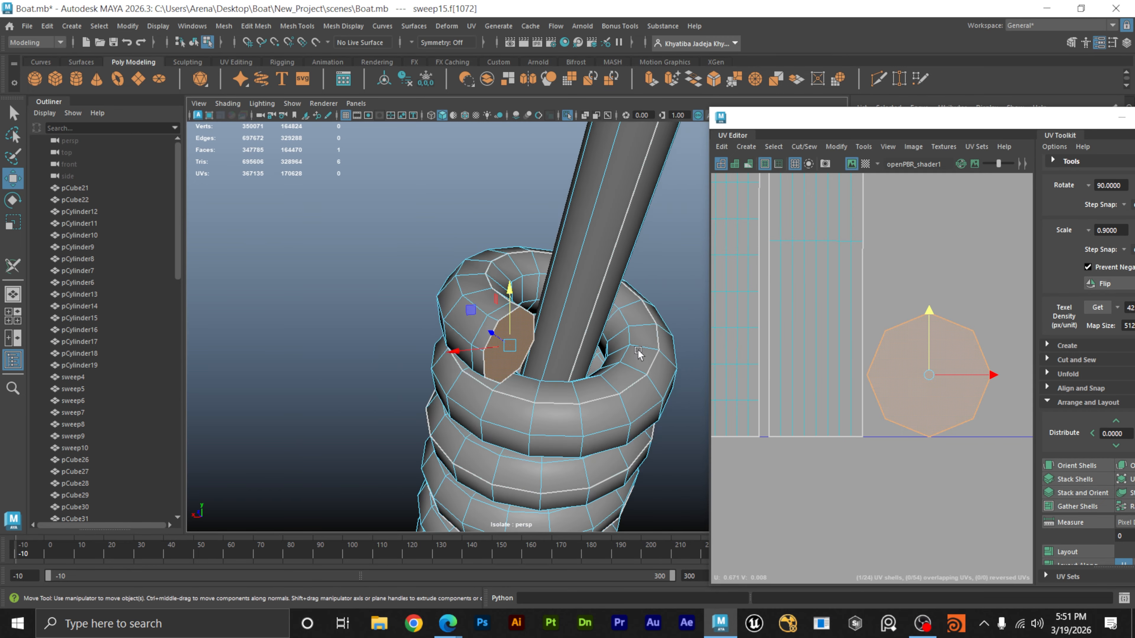
# Inspect the other small cap shells along the lower edge of the layout, and maximize the UV Editor to show all rope strips.
pyautogui.scroll(-10, 899, 386)
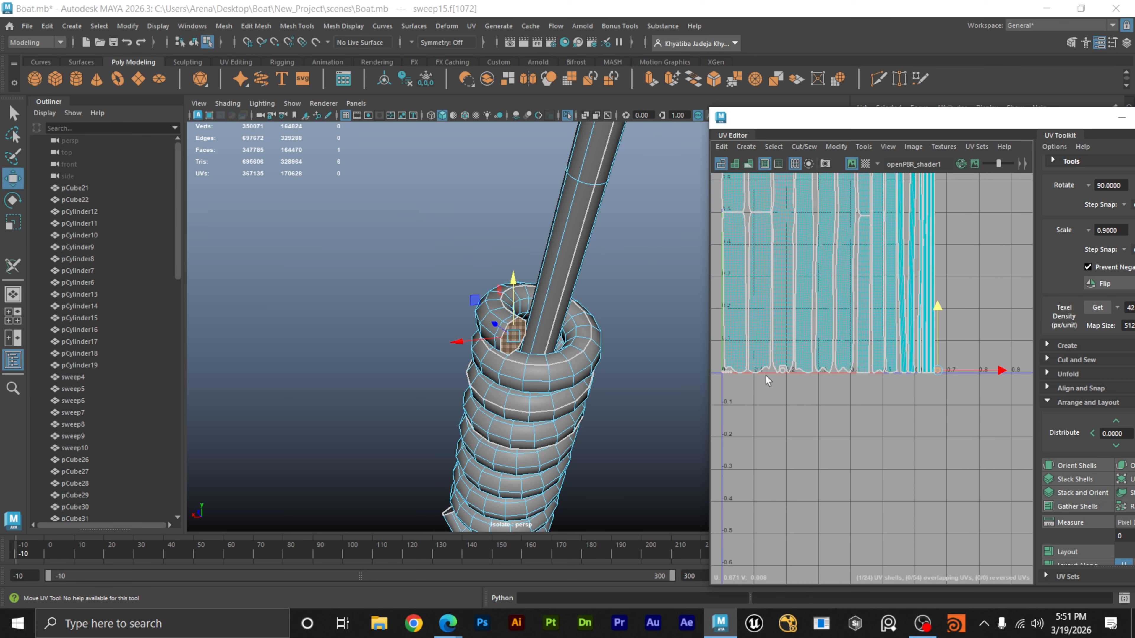
pyautogui.scroll(8, 906, 420)
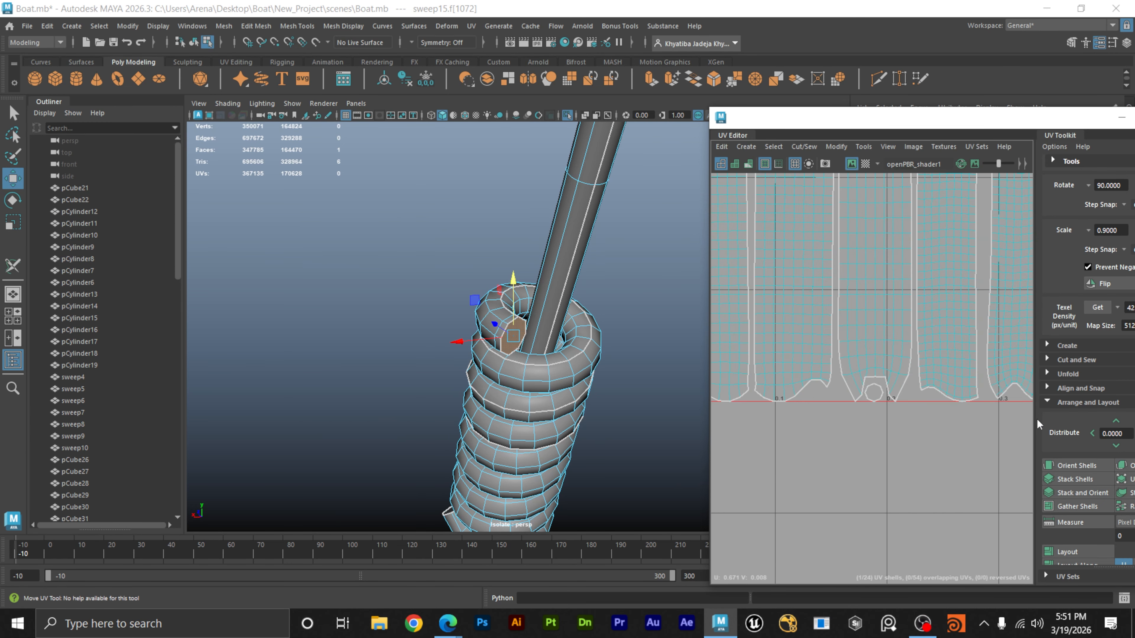
pyautogui.scroll(-3, 940, 424)
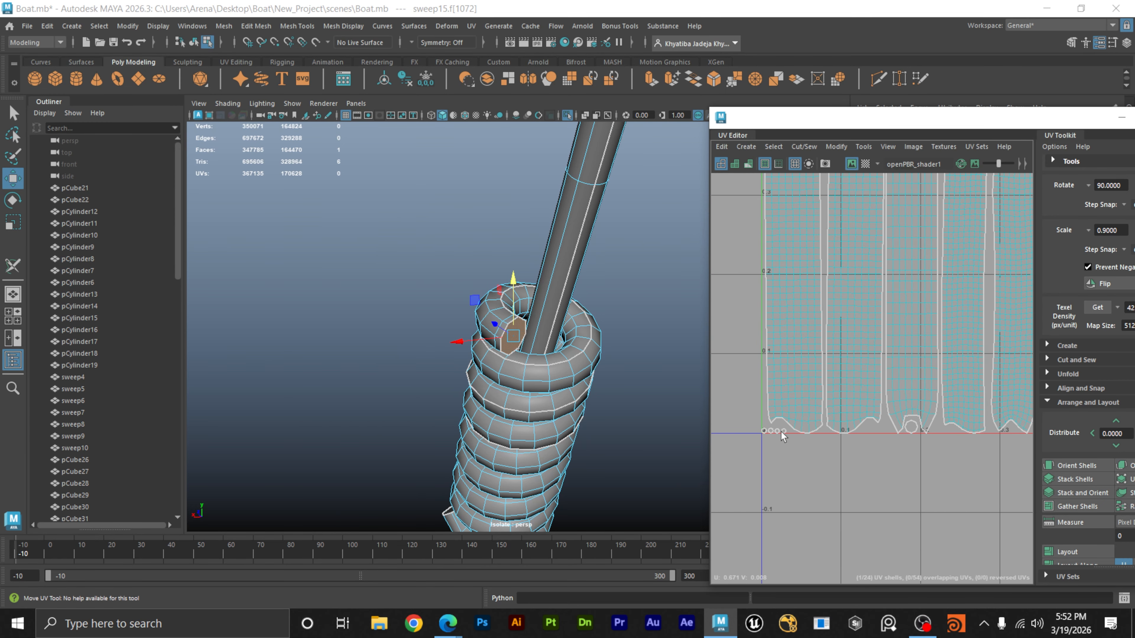
pyautogui.scroll(-6, 781, 436)
pyautogui.doubleClick(990, 114)
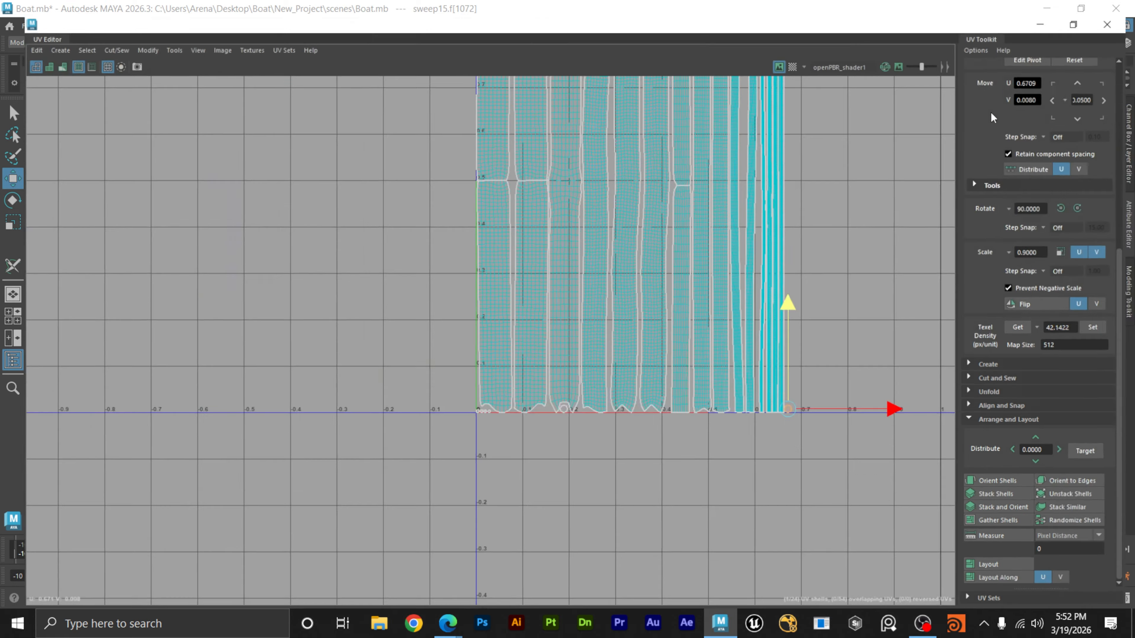
pyautogui.keyDown('alt'); pyautogui.moveTo(678, 265); pyautogui.dragTo(603, 436, button='middle'); pyautogui.keyUp('alt')
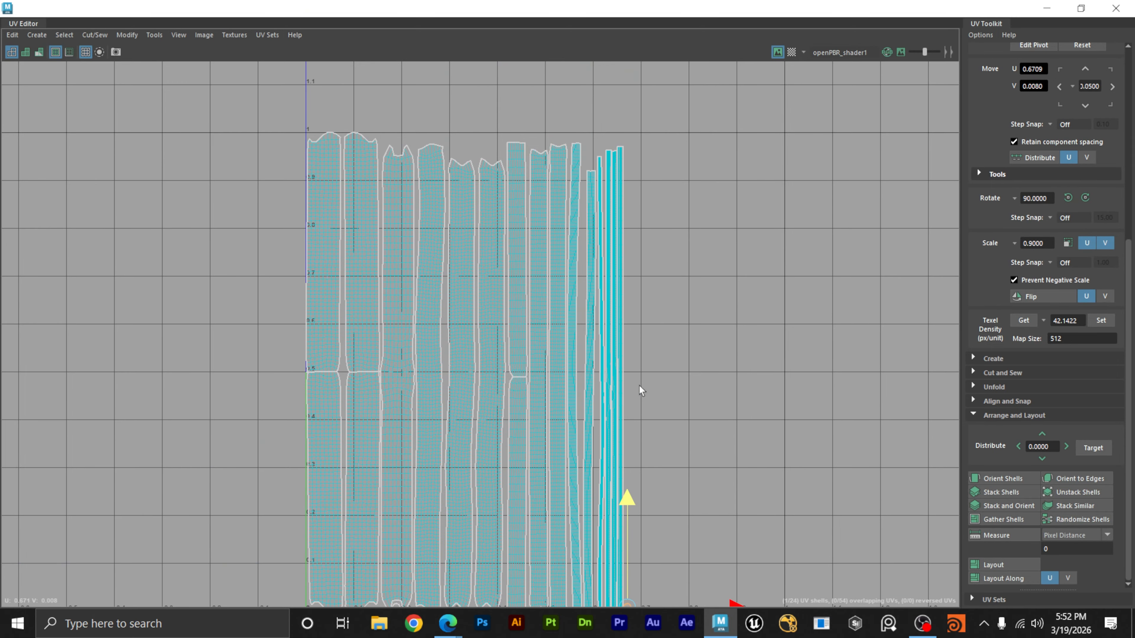
# Sample the texel density of the first wide strip shell and apply it to all the other rope shells.
pyautogui.keyDown('alt'); pyautogui.moveTo(716, 375); pyautogui.dragTo(588, 379, button='right'); pyautogui.keyUp('alt')
pyautogui.keyDown('alt'); pyautogui.moveTo(620, 379); pyautogui.dragTo(699, 294, button='middle'); pyautogui.keyUp('alt')
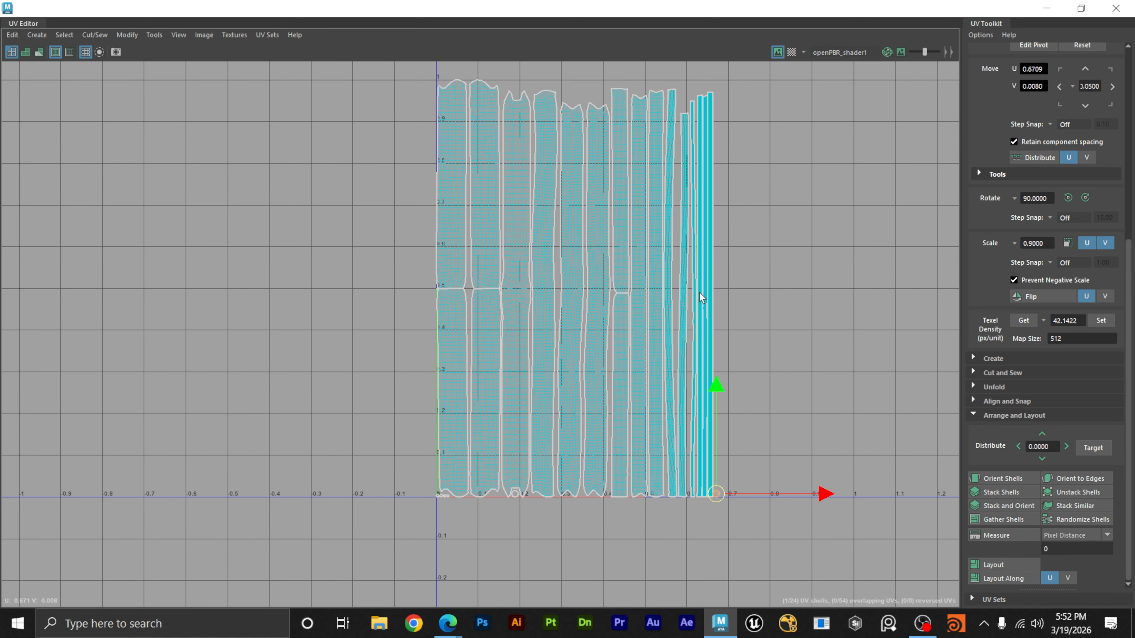
pyautogui.moveTo(459, 140); pyautogui.dragTo(410, 114, button='right')
pyautogui.click(456, 140)
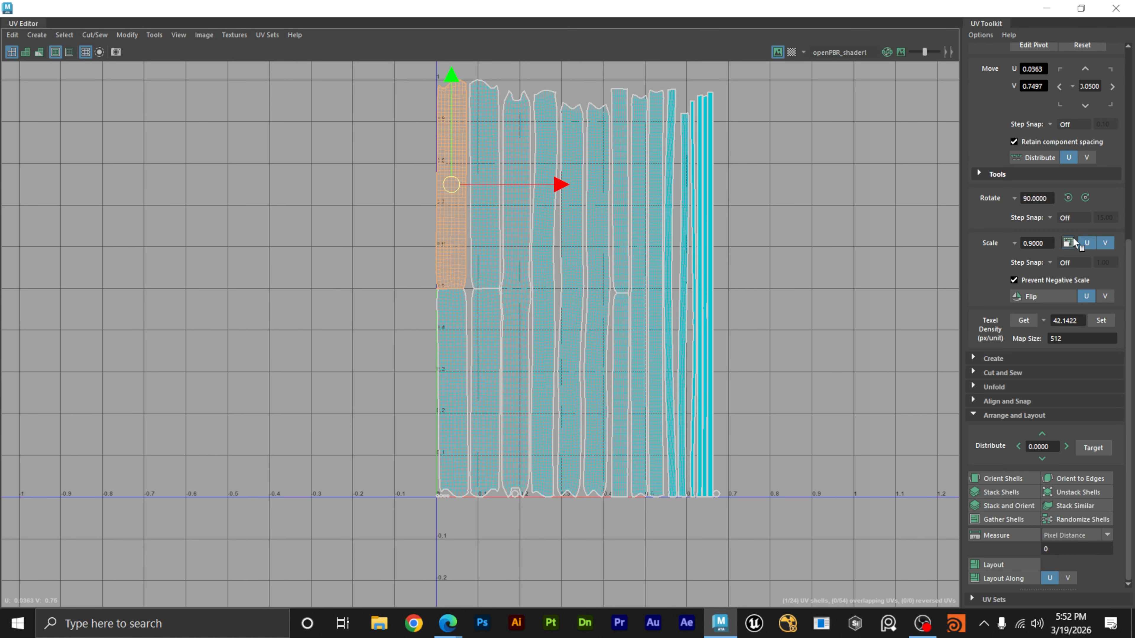
pyautogui.click(1025, 321)
pyautogui.moveTo(333, 511); pyautogui.dragTo(333, 511)
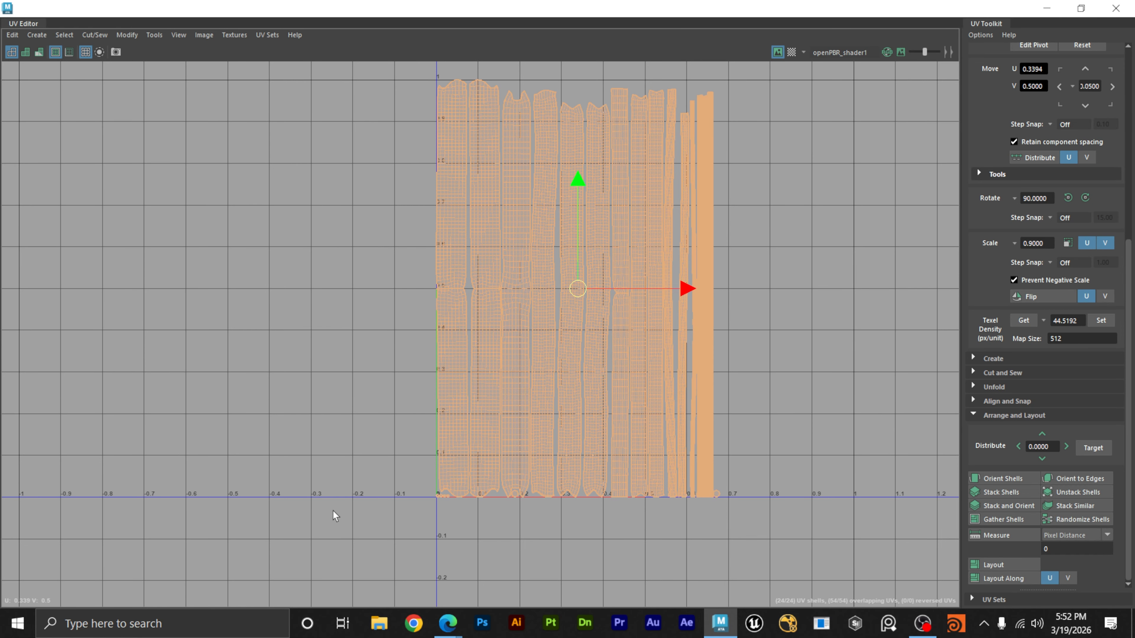
pyautogui.keyDown('ctrl'); pyautogui.click(456, 237); pyautogui.keyUp('ctrl')
pyautogui.click(1100, 320)
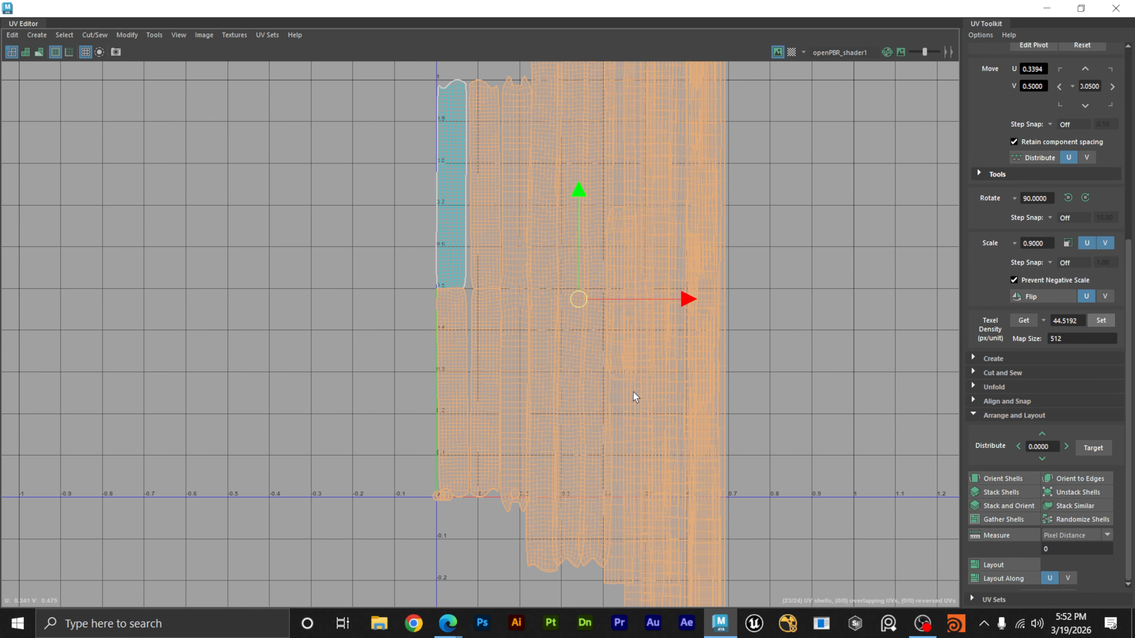
# Select all the resized rope shells and lay them out again within the UV tile.
pyautogui.click(819, 307)
pyautogui.scroll(-10, 653, 321)
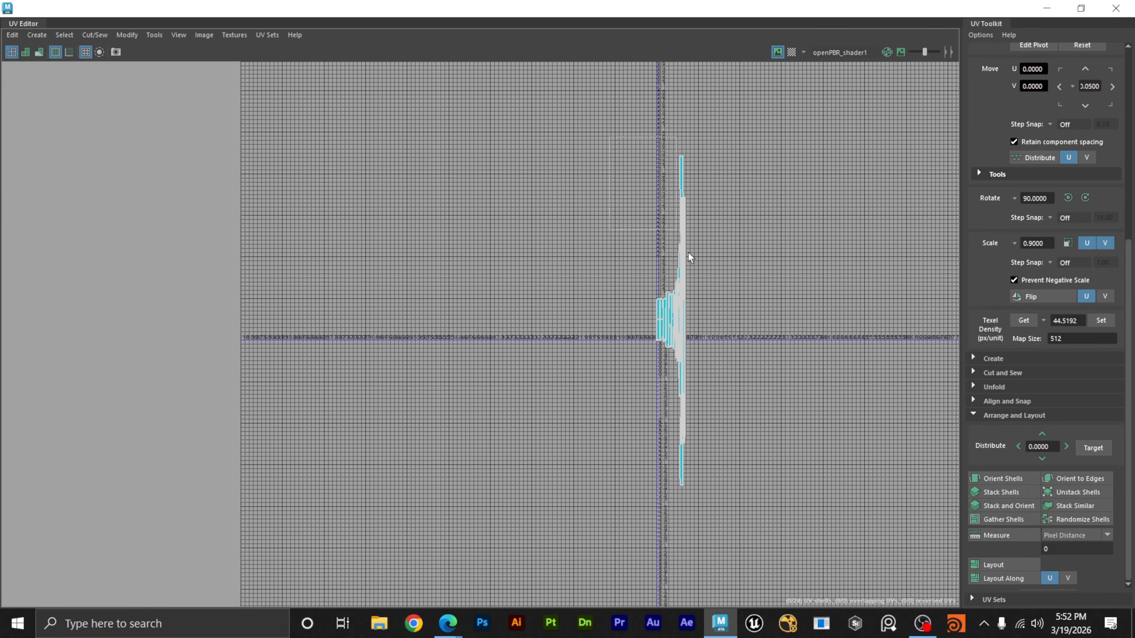
pyautogui.moveTo(690, 258); pyautogui.dragTo(780, 539)
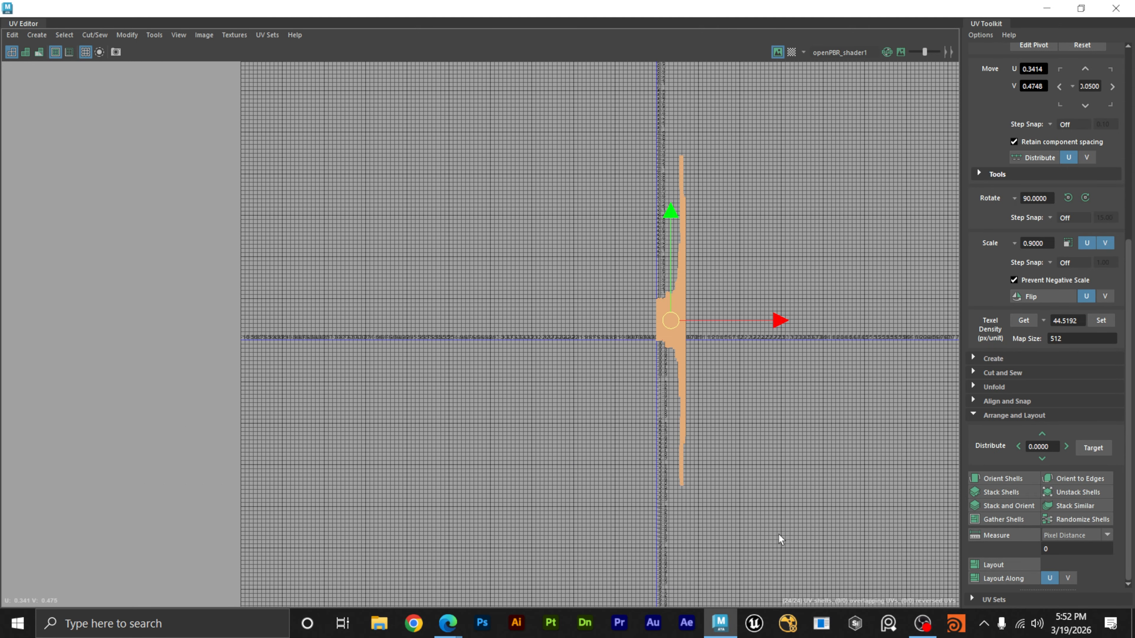
pyautogui.hotkey('ctrl', 'l')
pyautogui.click(780, 375)
pyautogui.scroll(5, 733, 341)
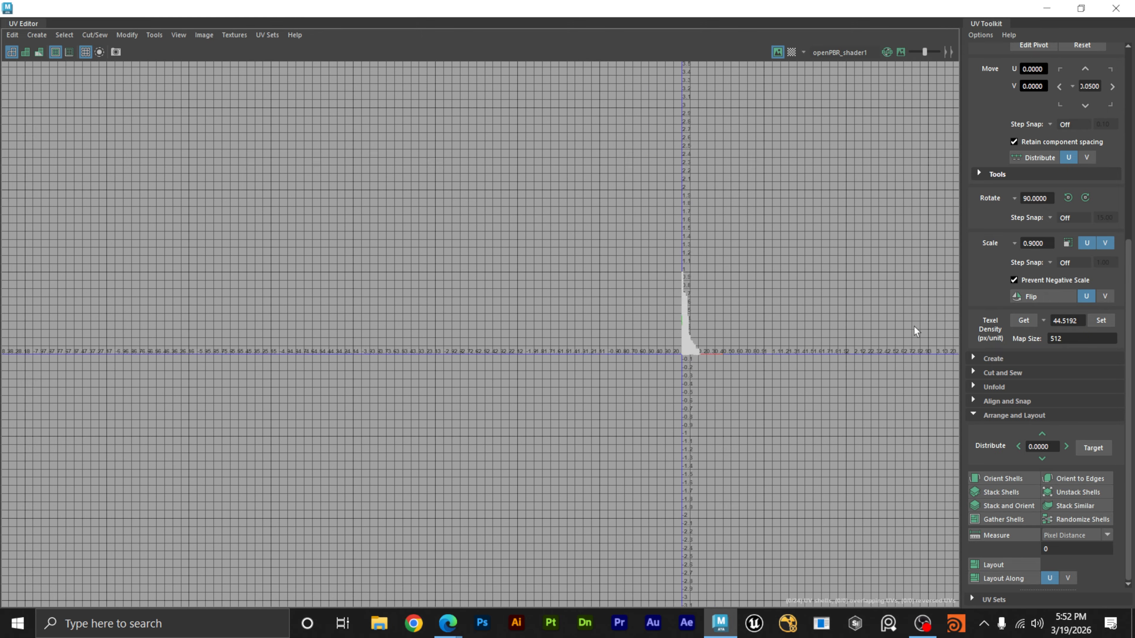
pyautogui.scroll(5, 425, 299)
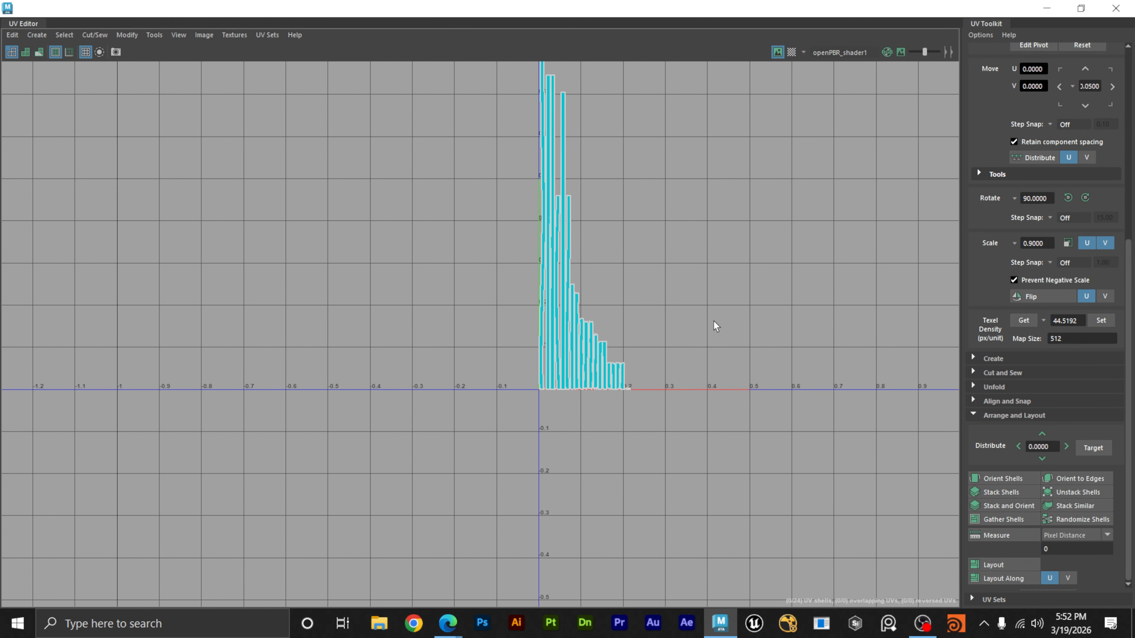
pyautogui.scroll(-3, 559, 330)
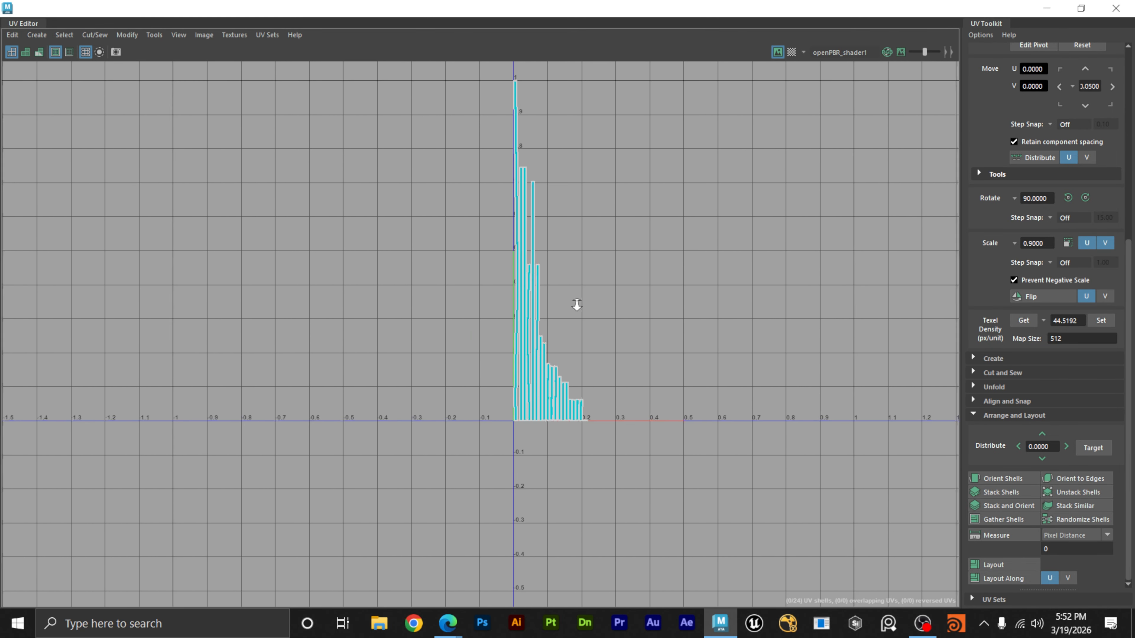
# Scale all the laid-out rope shells together by 0.9 in U and V.
pyautogui.moveTo(370, 95); pyautogui.dragTo(373, 86)
pyautogui.keyDown('alt'); pyautogui.moveTo(627, 186); pyautogui.dragTo(547, 238, button='middle'); pyautogui.keyUp('alt')
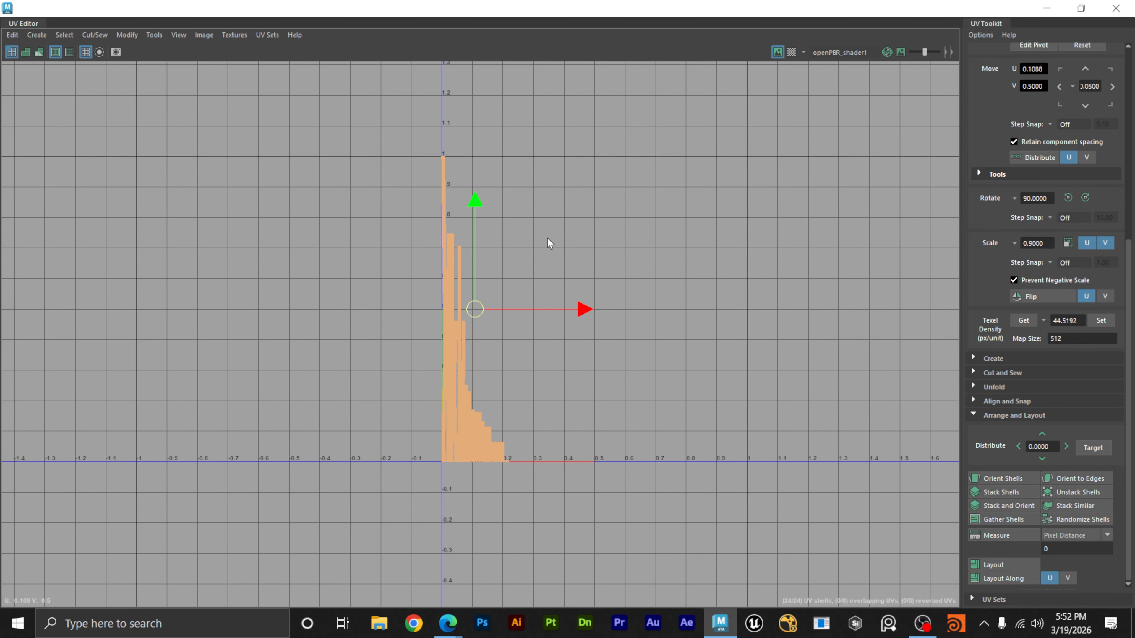
pyautogui.keyDown('alt'); pyautogui.moveTo(715, 268); pyautogui.dragTo(497, 265, button='right'); pyautogui.keyUp('alt')
pyautogui.keyDown('alt'); pyautogui.moveTo(891, 230); pyautogui.dragTo(729, 334, button='middle'); pyautogui.keyUp('alt')
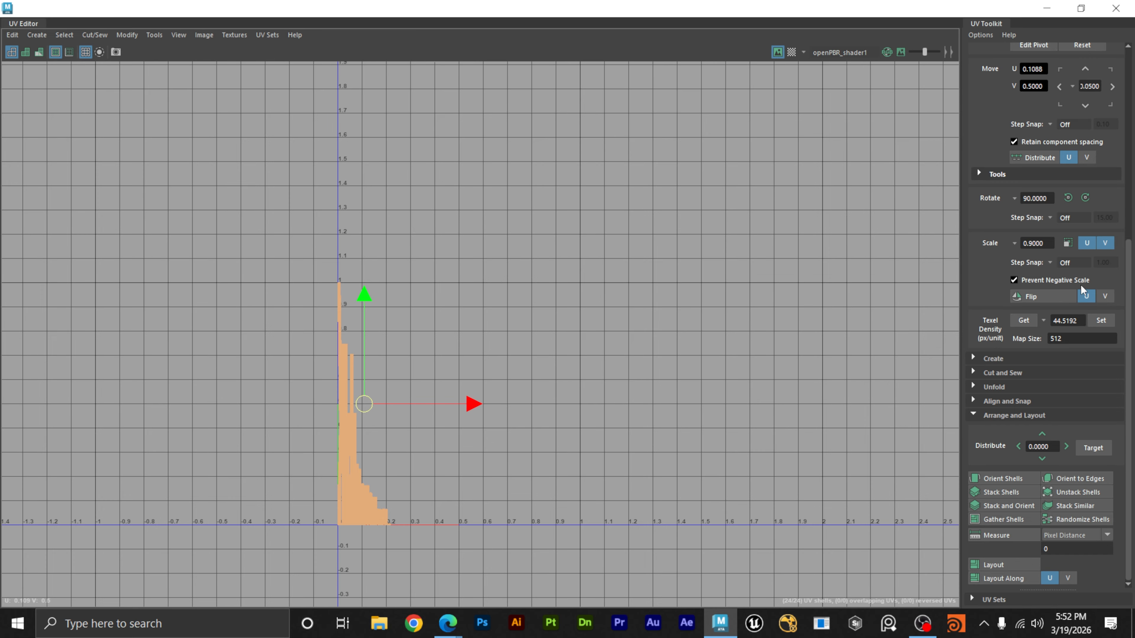
pyautogui.click(1068, 244)
pyautogui.scroll(-2, 686, 393)
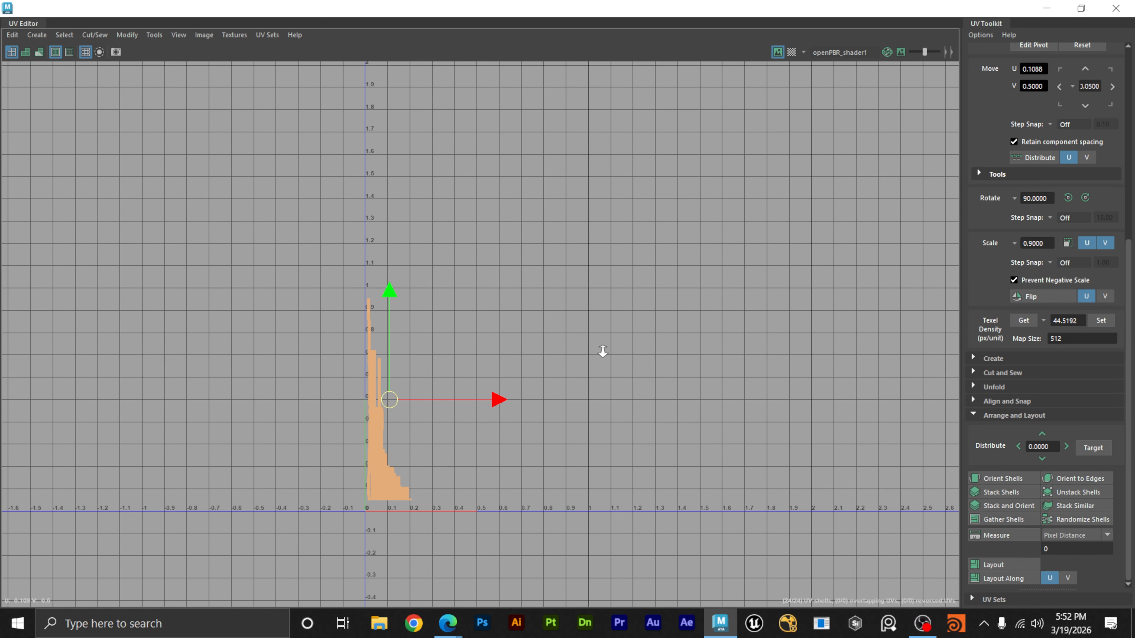
# Move the scaled rope shells diagonally into the tile beyond U 1 and V 1, and clear the selection.
pyautogui.moveTo(416, 397); pyautogui.dragTo(629, 186)
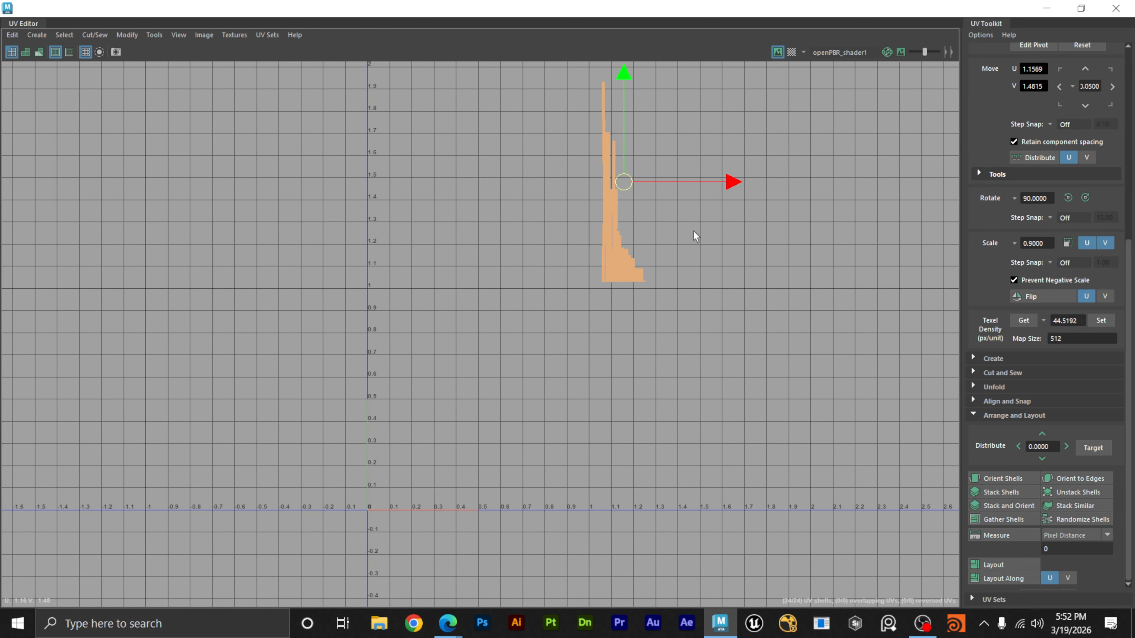
pyautogui.scroll(-5, 695, 237)
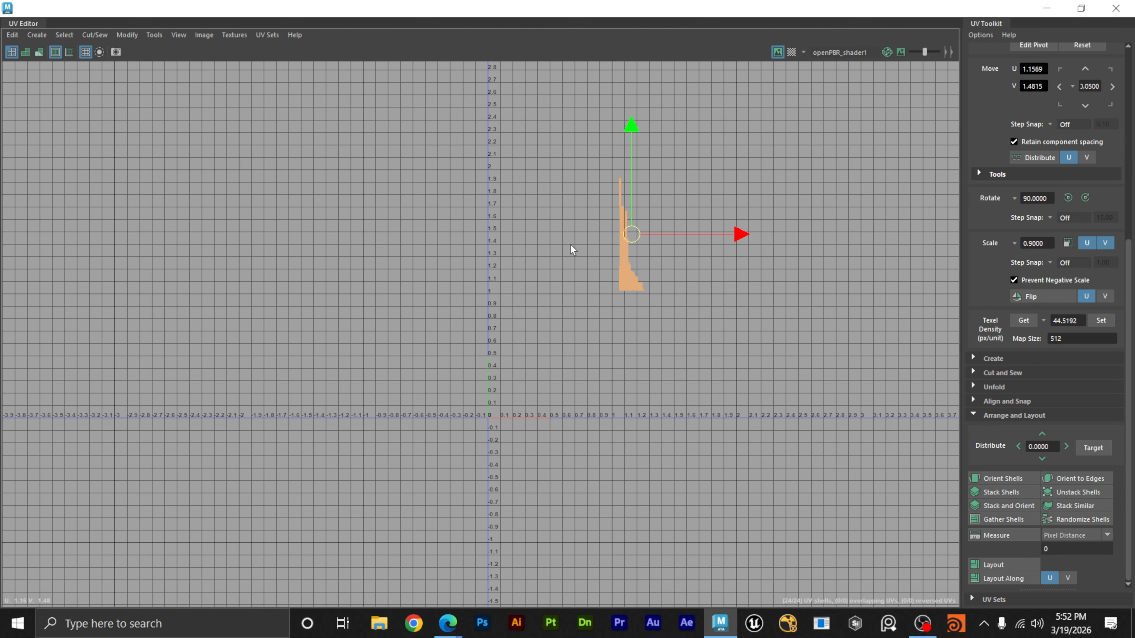
pyautogui.click(671, 331)
pyautogui.scroll(-2, 640, 292)
pyautogui.keyDown('alt'); pyautogui.moveTo(767, 323); pyautogui.dragTo(760, 376, button='middle'); pyautogui.keyUp('alt')
pyautogui.scroll(-1, 686, 393)
pyautogui.scroll(3, 798, 386)
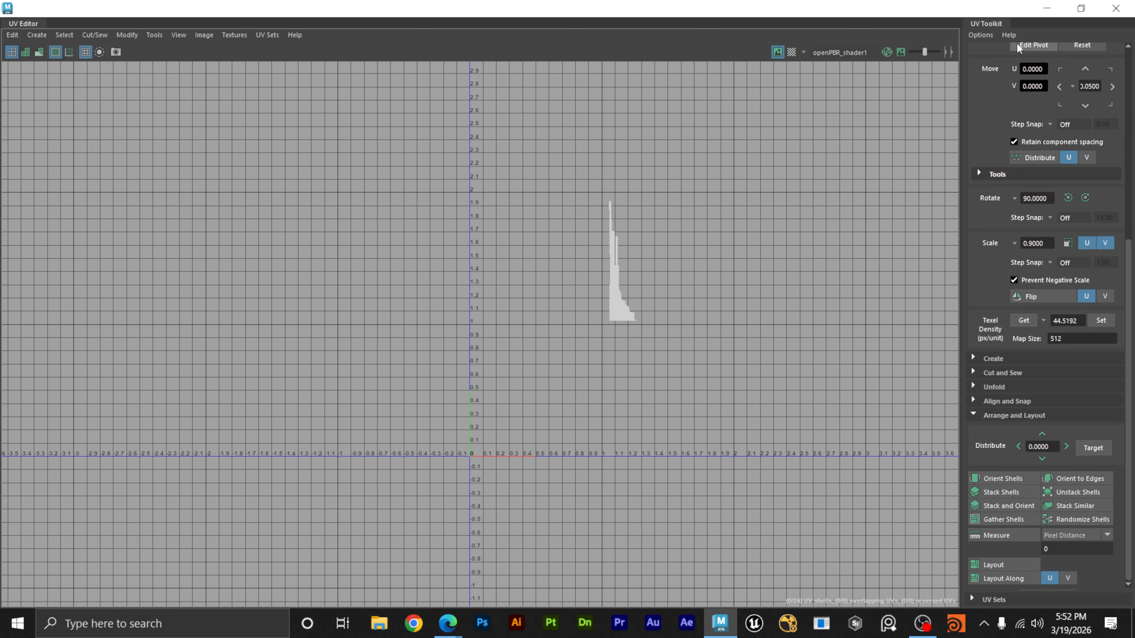
# Shrink the UV Editor, return the ropes to object mode, show the full boat again and select all its parts.
pyautogui.moveTo(983, 9); pyautogui.dragTo(1023, 186)
pyautogui.scroll(-4, 396, 218)
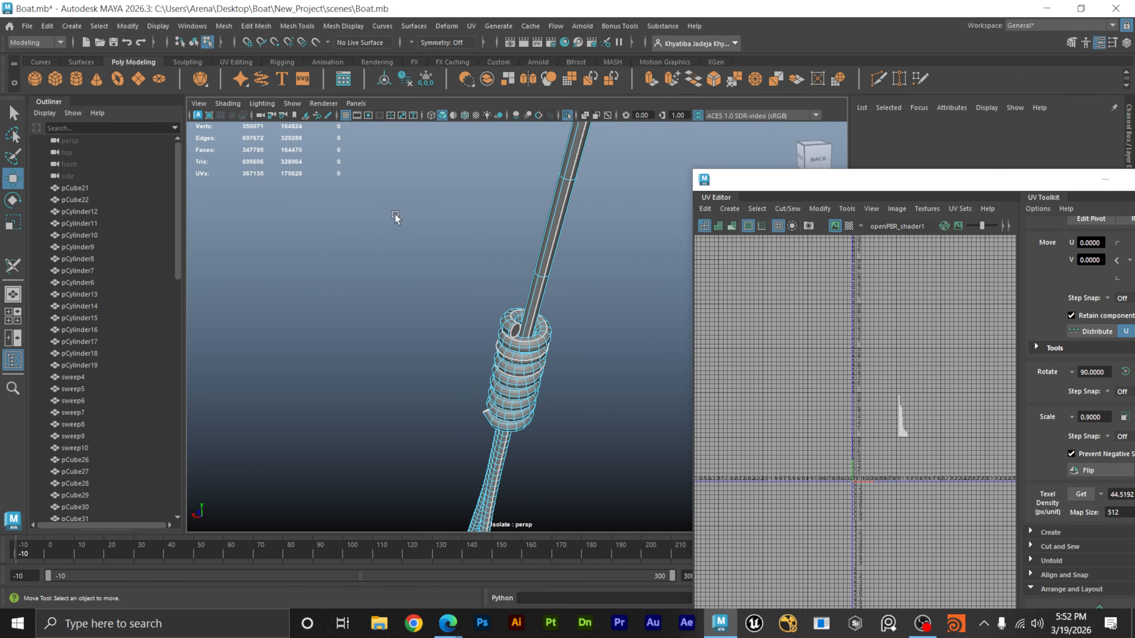
pyautogui.keyDown('alt'); pyautogui.moveTo(395, 217); pyautogui.dragTo(531, 267); pyautogui.keyUp('alt')
pyautogui.rightClick(531, 265)
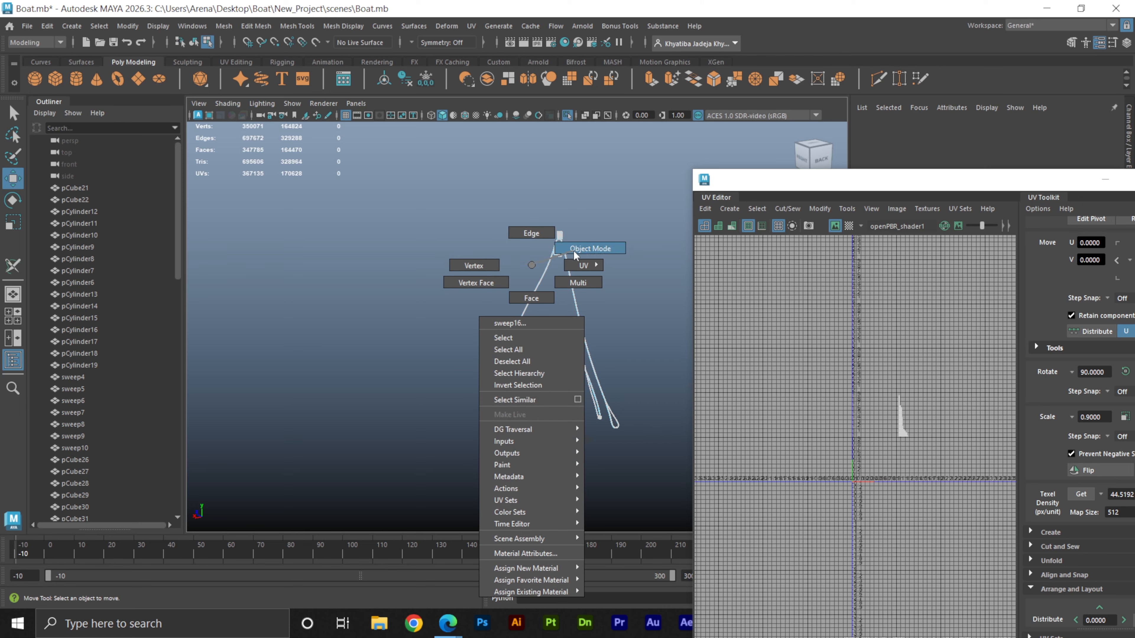
pyautogui.click(589, 247)
pyautogui.hotkey('ctrl', '1')
pyautogui.moveTo(404, 177); pyautogui.dragTo(661, 499)
pyautogui.keyDown('alt'); pyautogui.moveTo(946, 495); pyautogui.dragTo(859, 455, button='middle'); pyautogui.keyUp('alt')
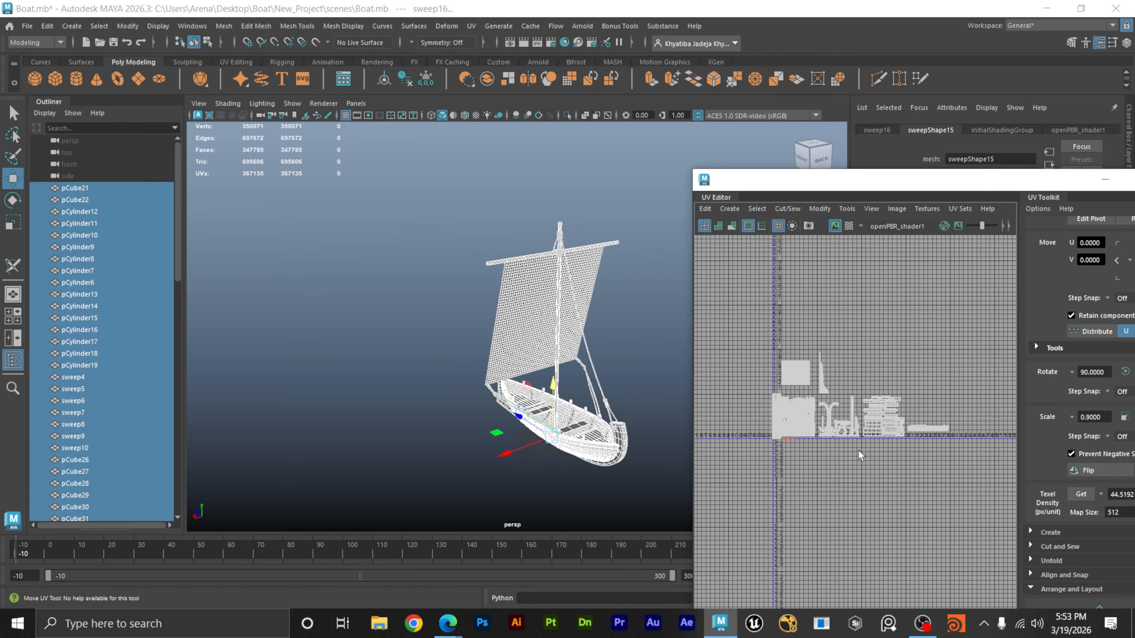
# Maximize the UV Editor and select a tall shell that overlaps the plank shells in the first tile.
pyautogui.doubleClick(884, 183)
pyautogui.keyDown('alt'); pyautogui.moveTo(465, 320); pyautogui.dragTo(624, 330, button='middle'); pyautogui.keyUp('alt')
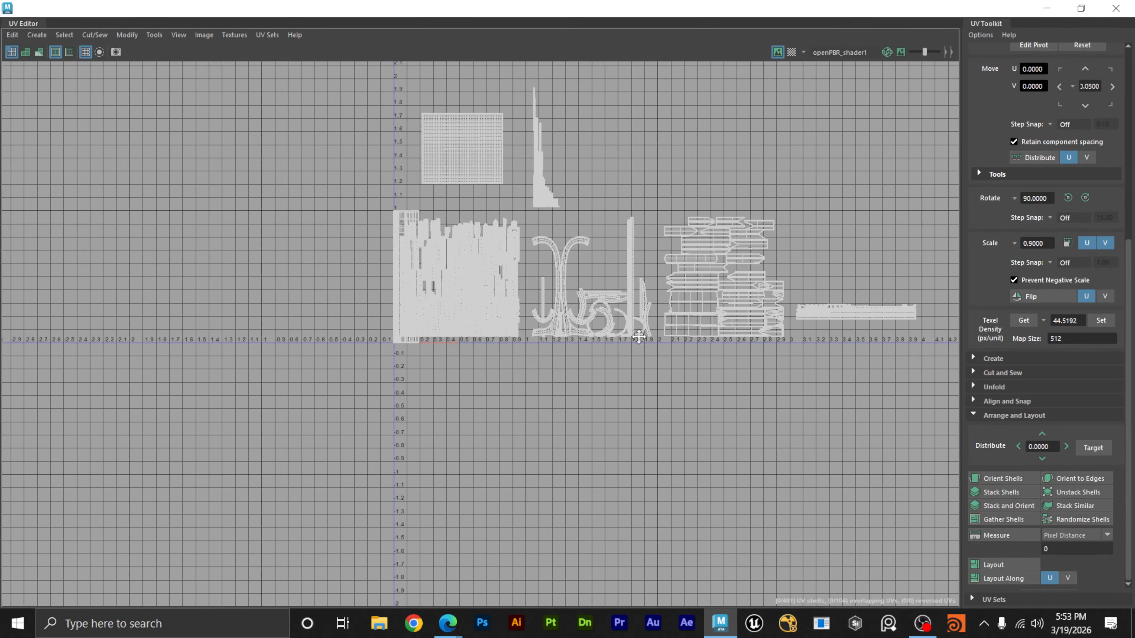
pyautogui.scroll(2, 516, 245)
pyautogui.keyDown('alt'); pyautogui.moveTo(516, 245); pyautogui.dragTo(640, 249, button='middle'); pyautogui.keyUp('alt')
pyautogui.scroll(2, 700, 241)
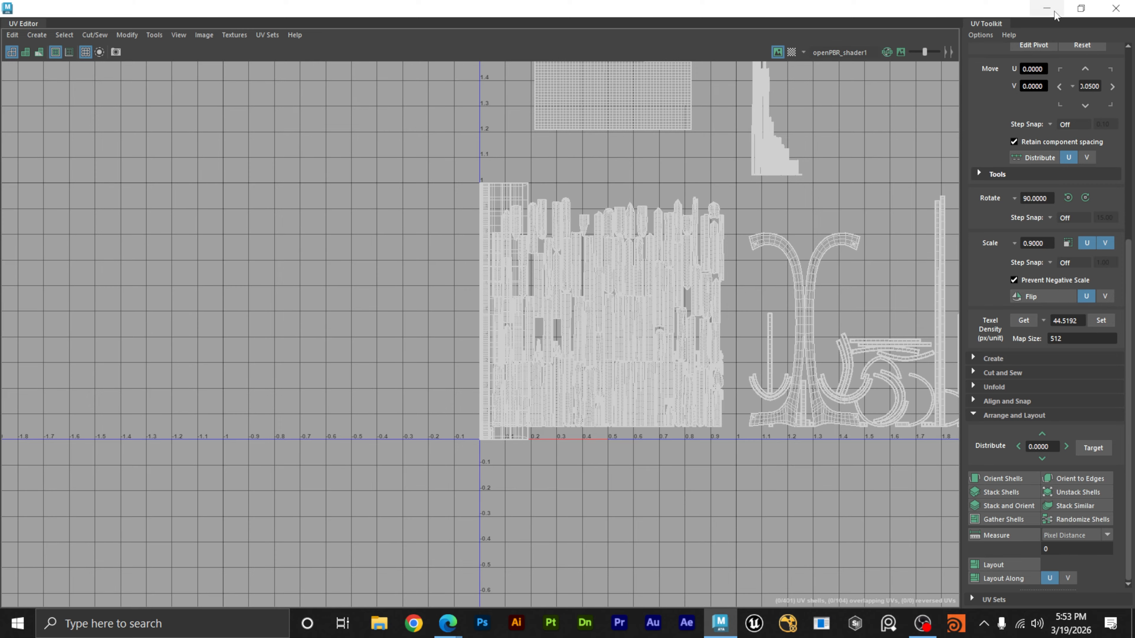
pyautogui.rightClick(472, 180)
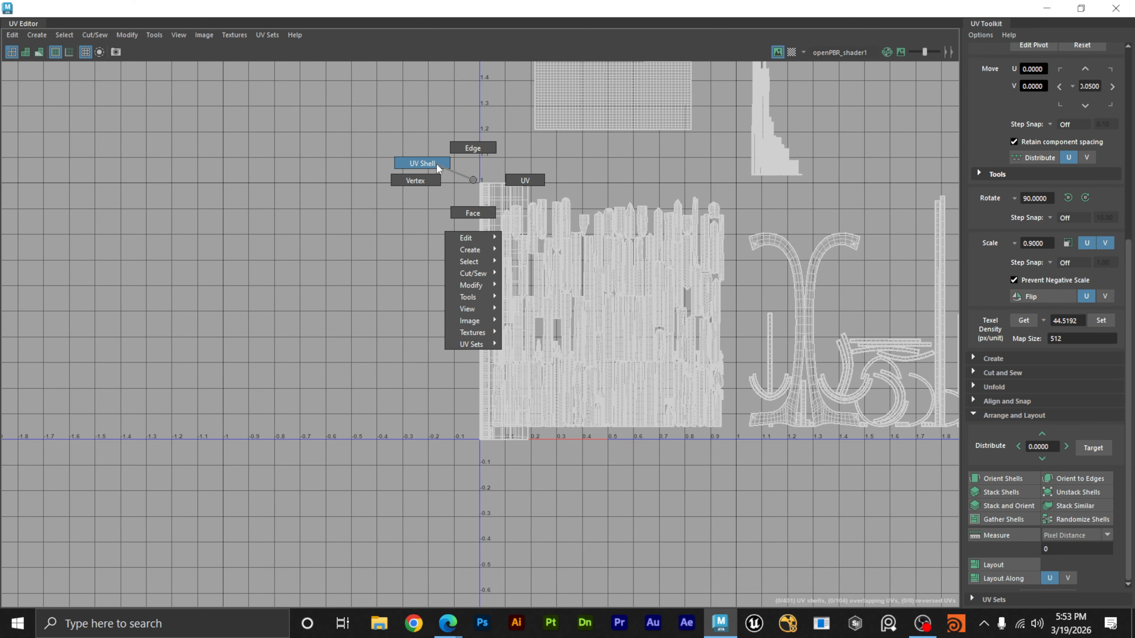
pyautogui.click(422, 164)
pyautogui.click(507, 194)
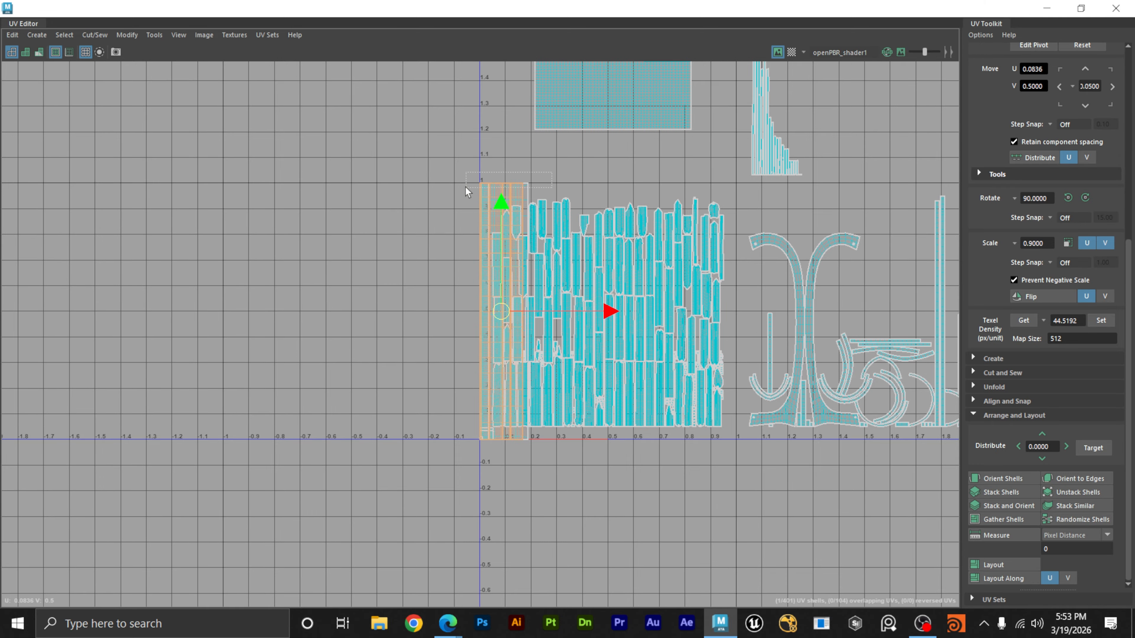
# Examine the hull, benches and rigging in the viewport to find the parts belonging to the selected shell.
pyautogui.click(1047, 8)
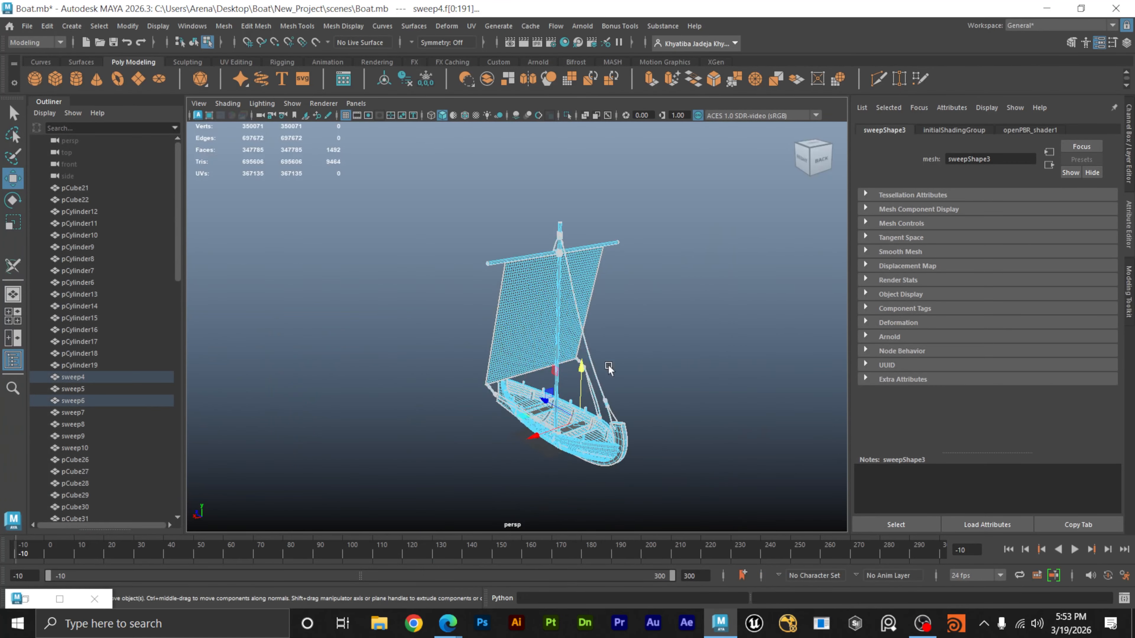
pyautogui.keyDown('alt'); pyautogui.moveTo(608, 367); pyautogui.dragTo(656, 382); pyautogui.keyUp('alt')
pyautogui.scroll(5, 661, 385)
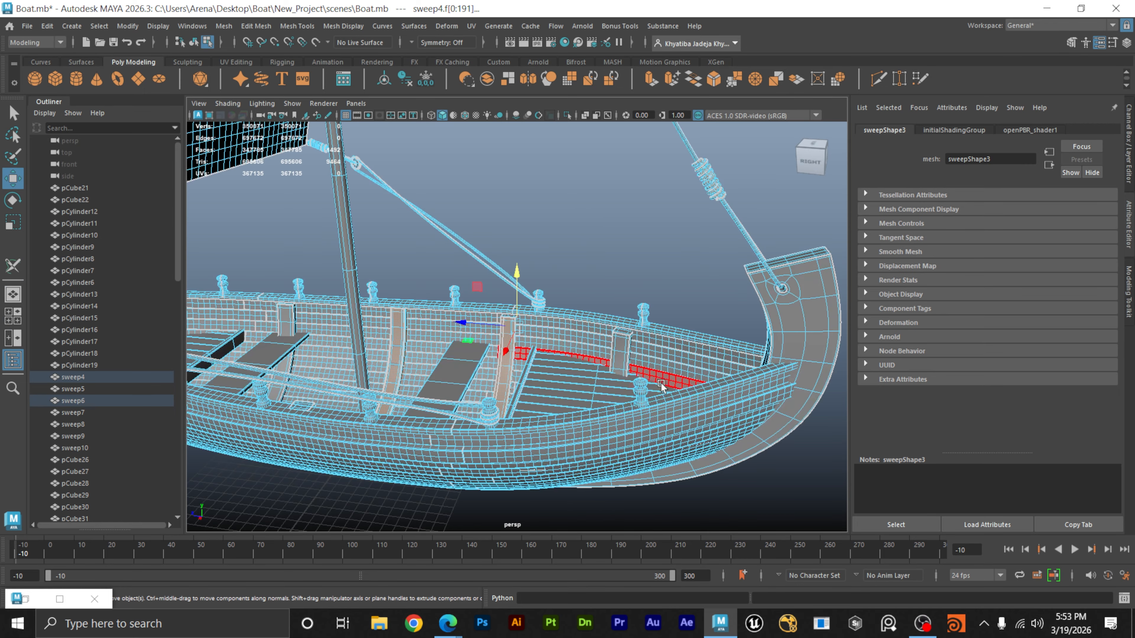
pyautogui.keyDown('alt'); pyautogui.moveTo(524, 404); pyautogui.dragTo(583, 401); pyautogui.keyUp('alt')
pyautogui.keyDown('alt'); pyautogui.moveTo(471, 401); pyautogui.dragTo(703, 342, button='middle'); pyautogui.keyUp('alt')
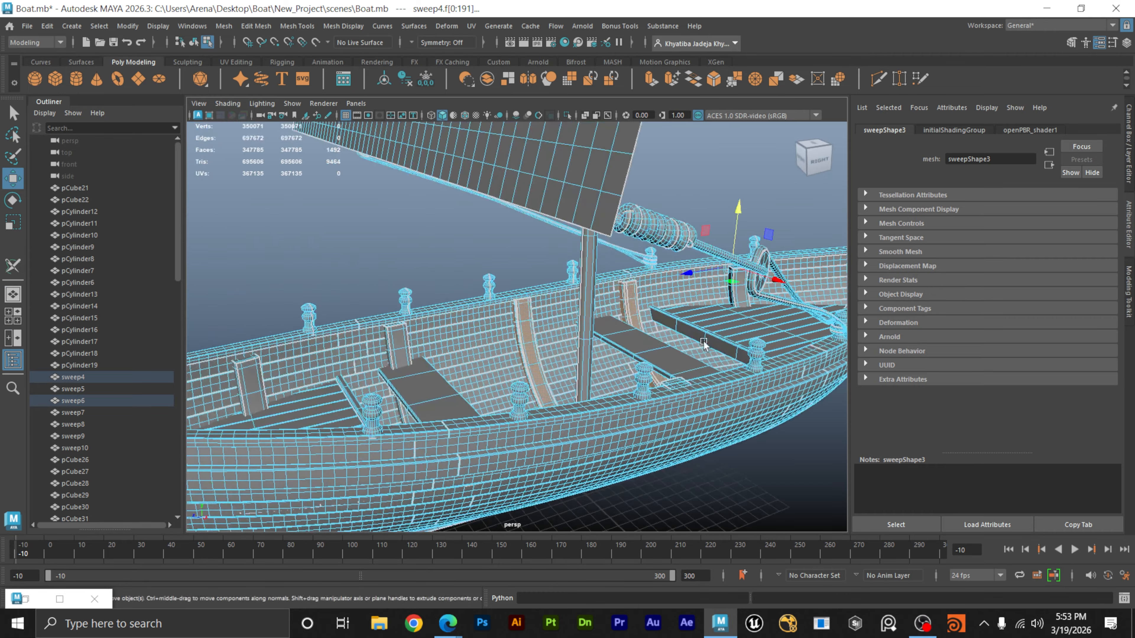
pyautogui.scroll(-10, 704, 344)
pyautogui.keyDown('alt'); pyautogui.moveTo(703, 344); pyautogui.dragTo(655, 346); pyautogui.keyUp('alt')
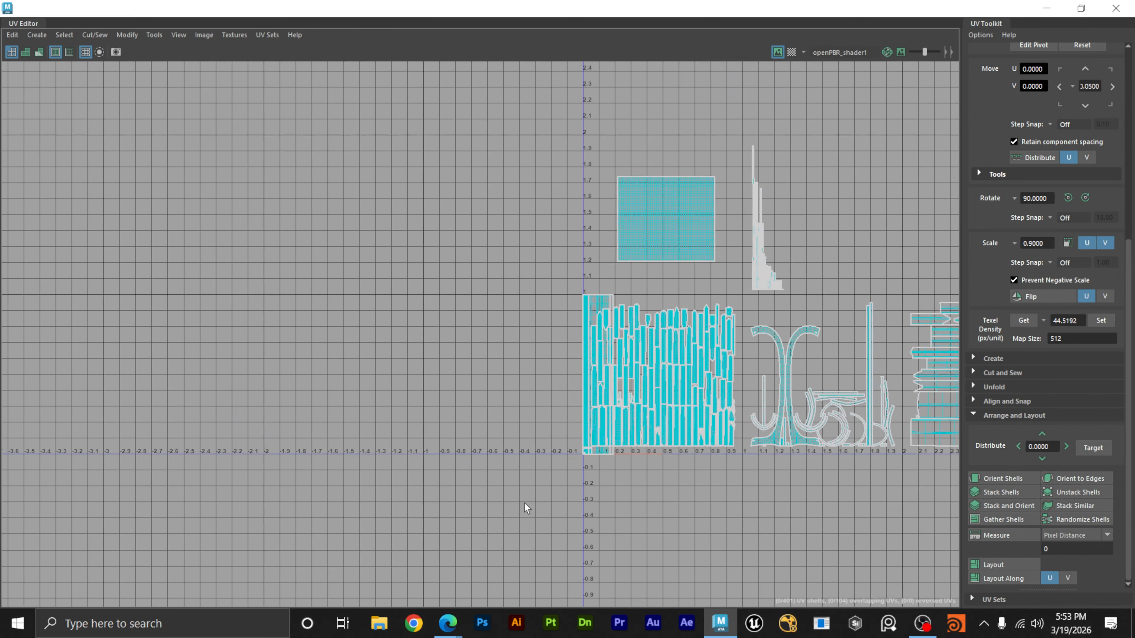
# Select all the tall shells overlapping the planks and move them along U into the tile between 1 and 2.
pyautogui.scroll(3, 564, 474)
pyautogui.moveTo(631, 447); pyautogui.dragTo(585, 437)
pyautogui.scroll(-5, 581, 447)
pyautogui.keyDown('alt'); pyautogui.moveTo(627, 482); pyautogui.dragTo(452, 431, button='middle'); pyautogui.keyUp('alt')
pyautogui.scroll(3, 451, 431)
pyautogui.moveTo(589, 12); pyautogui.dragTo(1020, 77)
pyautogui.scroll(3, 614, 321)
pyautogui.scroll(5, 907, 367)
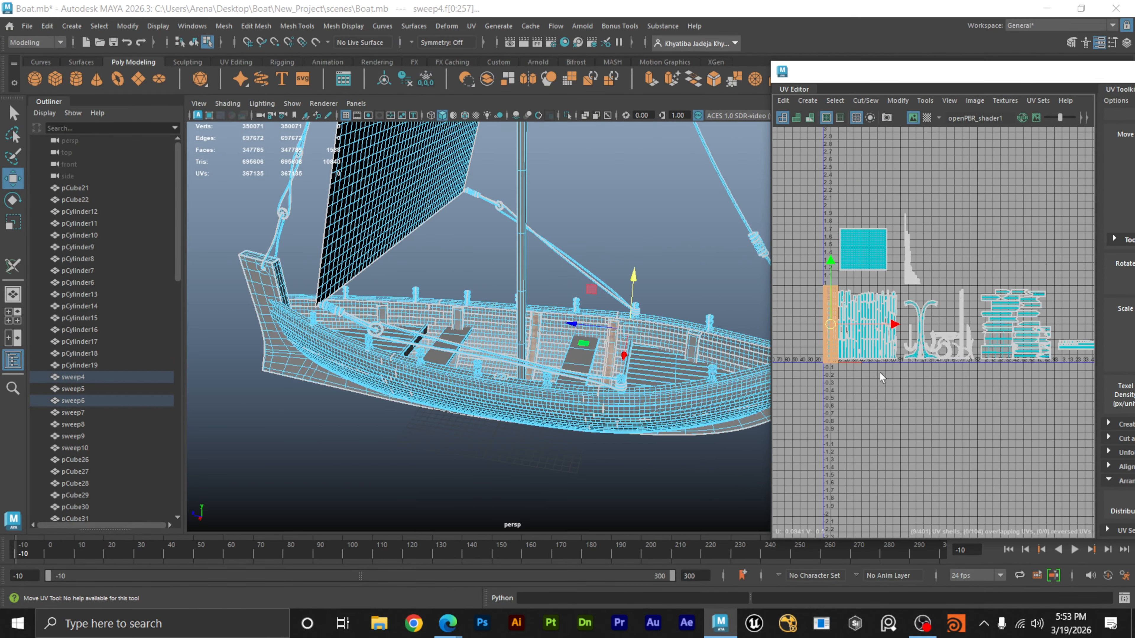
pyautogui.moveTo(882, 268); pyautogui.dragTo(1091, 268)
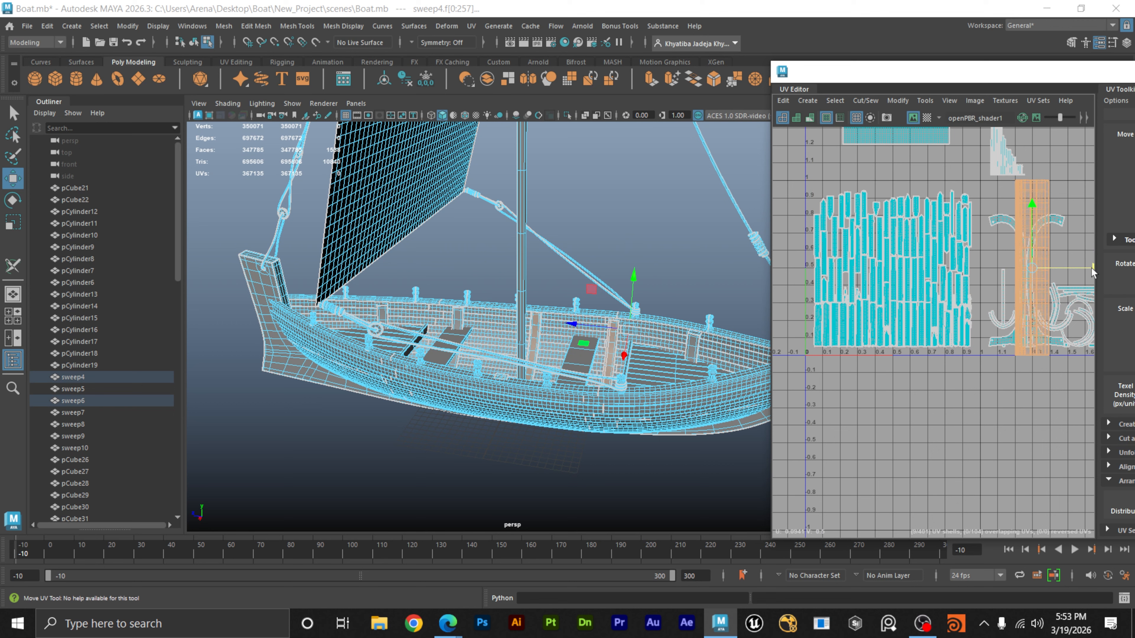
pyautogui.click(1055, 430)
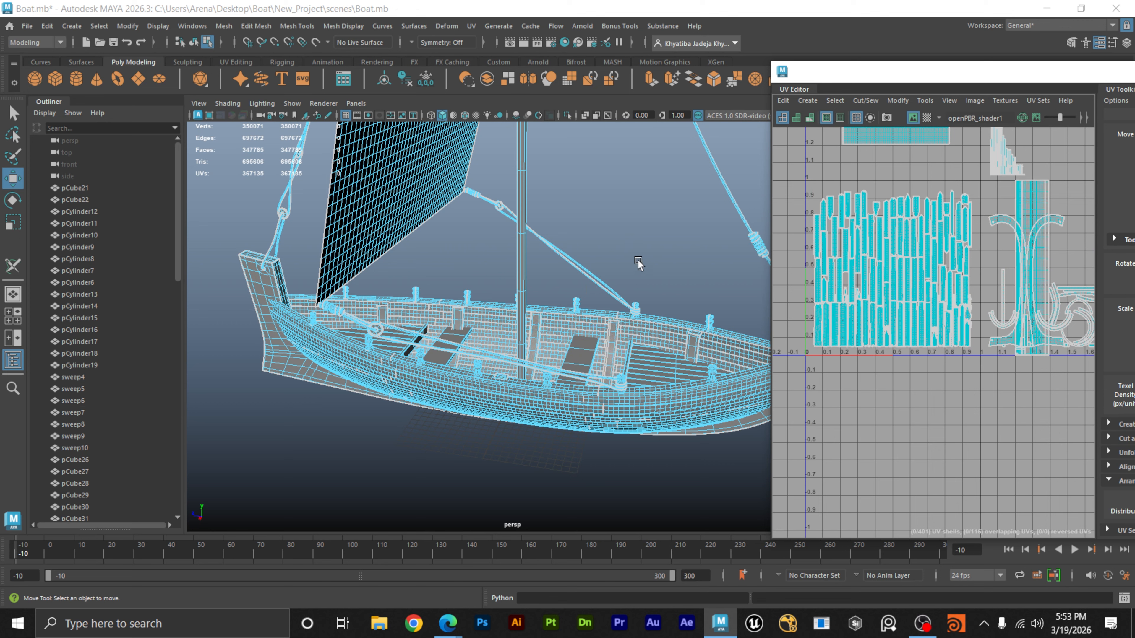
# Select the stepped group of rope shells beside the sail shell and isolate the matching ropes in the viewport.
pyautogui.scroll(-5, 637, 251)
pyautogui.keyDown('alt'); pyautogui.moveTo(626, 264); pyautogui.dragTo(578, 313); pyautogui.keyUp('alt')
pyautogui.keyDown('alt'); pyautogui.moveTo(997, 125); pyautogui.dragTo(969, 251, button='middle'); pyautogui.keyUp('alt')
pyautogui.moveTo(941, 206); pyautogui.dragTo(1006, 329)
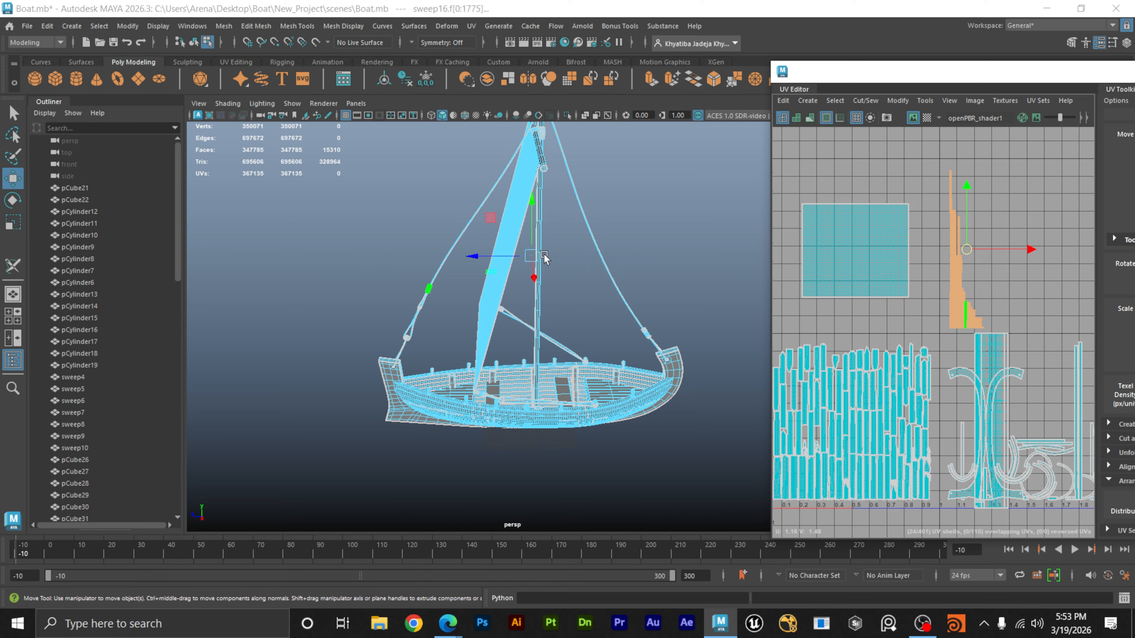
pyautogui.hotkey('ctrl', '1')
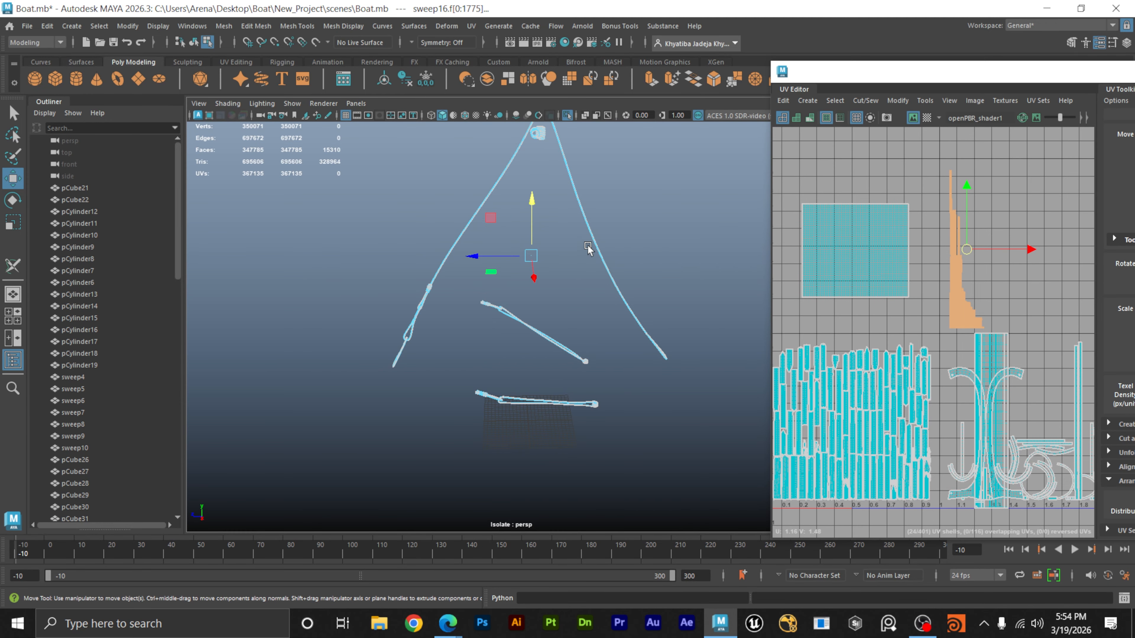
# Inspect the isolated rigging ropes from the mast top down to the looped end to see which pieces are included.
pyautogui.keyDown('alt'); pyautogui.moveTo(588, 249); pyautogui.dragTo(616, 353); pyautogui.keyUp('alt')
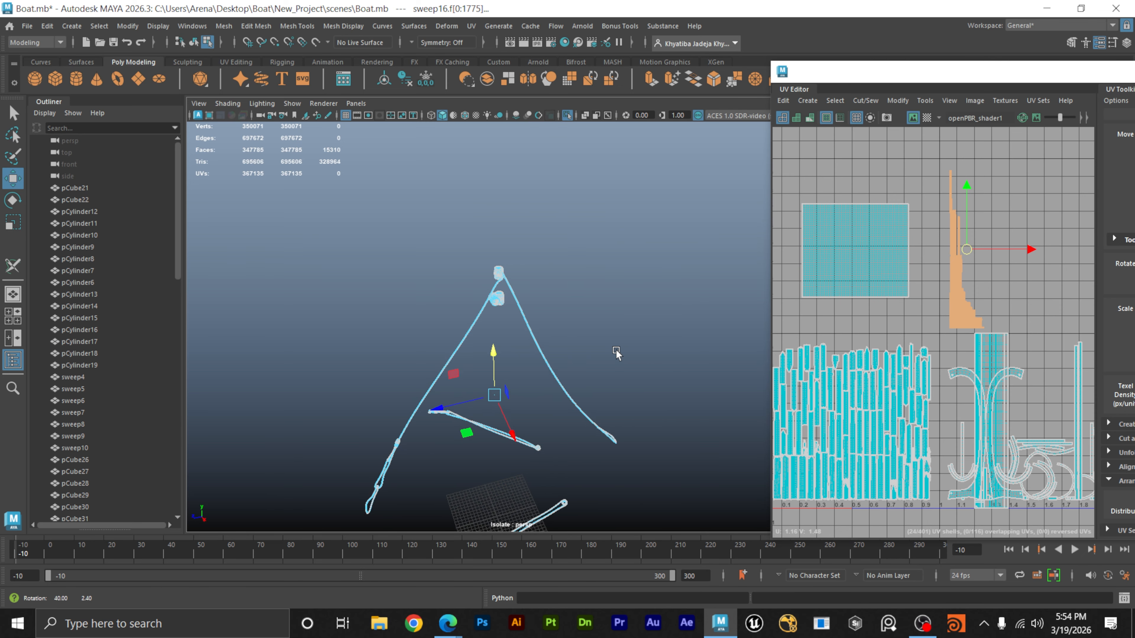
pyautogui.keyDown('alt'); pyautogui.moveTo(617, 353); pyautogui.dragTo(610, 205, button='middle'); pyautogui.keyUp('alt')
pyautogui.keyDown('alt'); pyautogui.moveTo(610, 205); pyautogui.dragTo(724, 391, button='right'); pyautogui.keyUp('alt')
pyautogui.keyDown('alt'); pyautogui.moveTo(575, 386); pyautogui.dragTo(389, 454, button='middle'); pyautogui.keyUp('alt')
pyautogui.keyDown('alt'); pyautogui.moveTo(502, 359); pyautogui.dragTo(517, 412, button='middle'); pyautogui.keyUp('alt')
pyautogui.keyDown('alt'); pyautogui.moveTo(517, 413); pyautogui.dragTo(488, 403); pyautogui.keyUp('alt')
pyautogui.keyDown('alt'); pyautogui.moveTo(484, 396); pyautogui.dragTo(594, 367, button='right'); pyautogui.keyUp('alt')
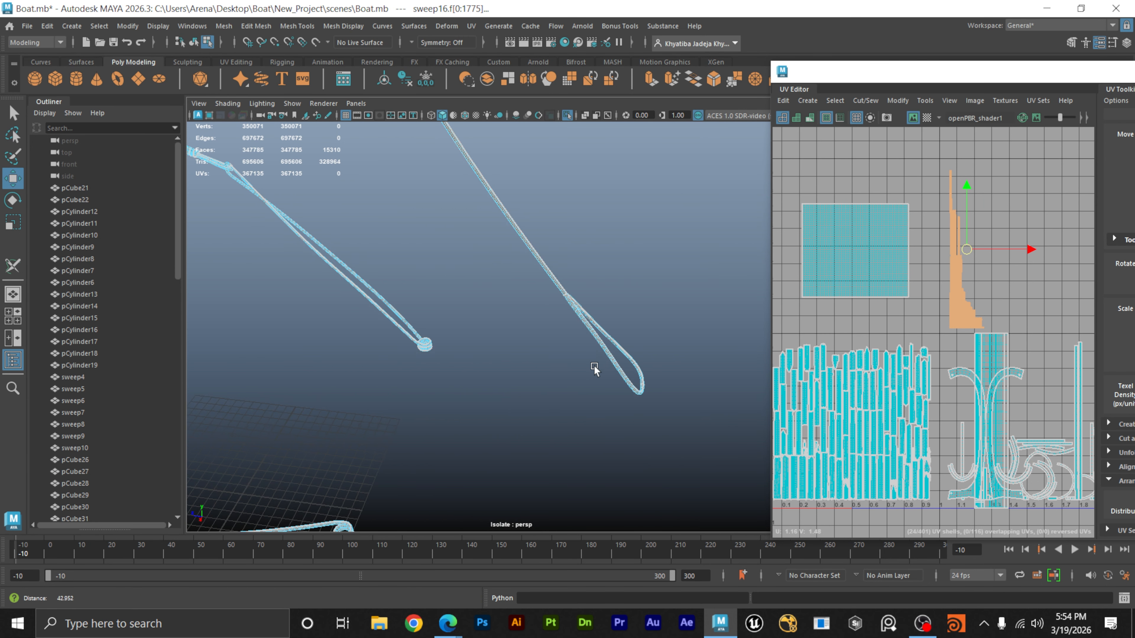
pyautogui.keyDown('alt'); pyautogui.moveTo(594, 368); pyautogui.dragTo(549, 422); pyautogui.keyUp('alt')
# Show all parts again, move the shell of the coiled rope near the prow beside the stepped rope shells, and unfold it.
pyautogui.hotkey('ctrl', '1')
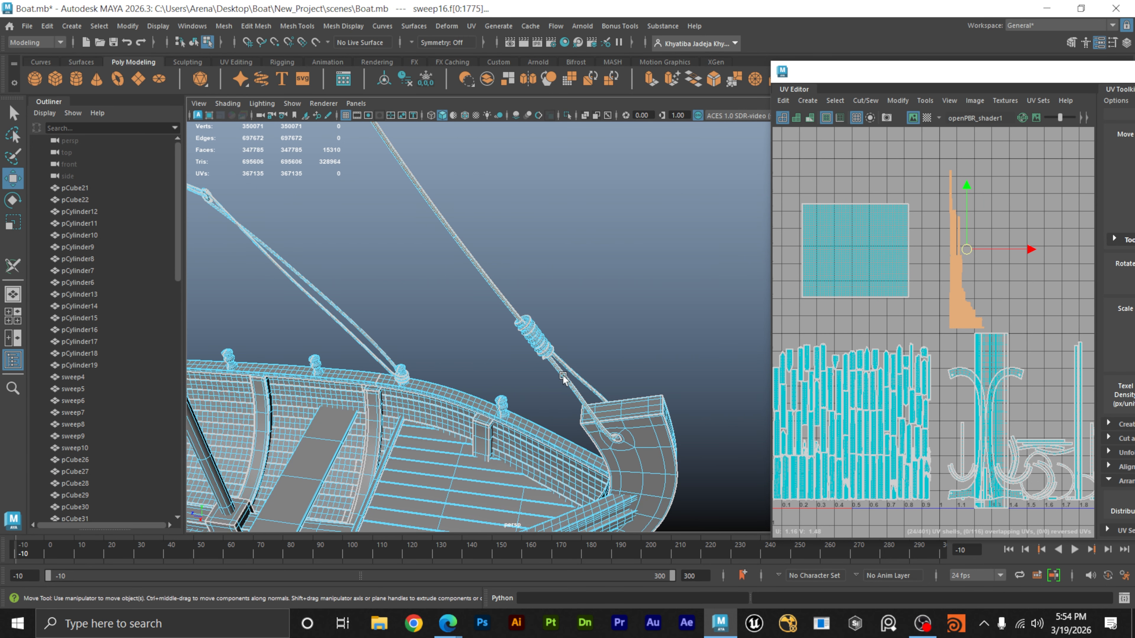
pyautogui.click(539, 335)
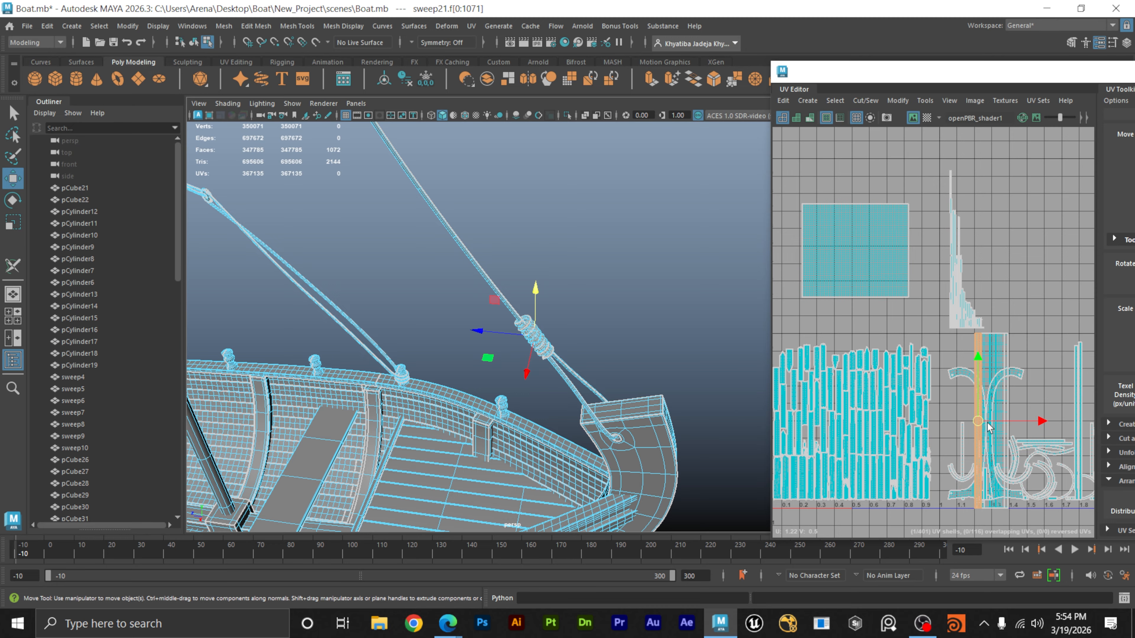
pyautogui.moveTo(981, 423); pyautogui.dragTo(999, 243)
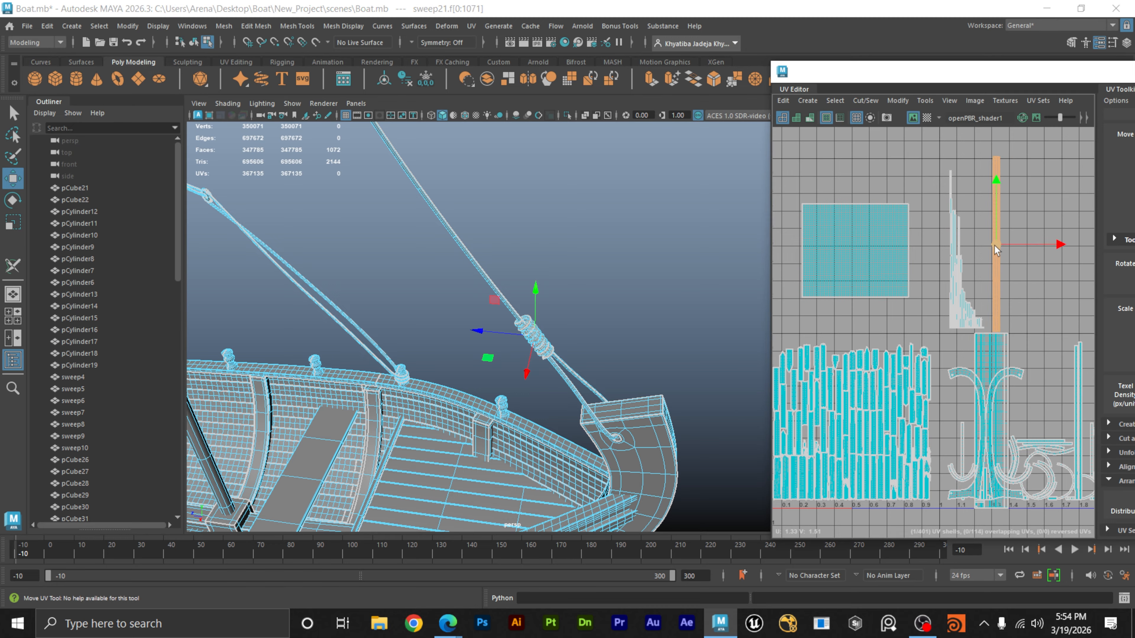
pyautogui.hotkey('ctrl', 'u')
pyautogui.doubleClick(1063, 74)
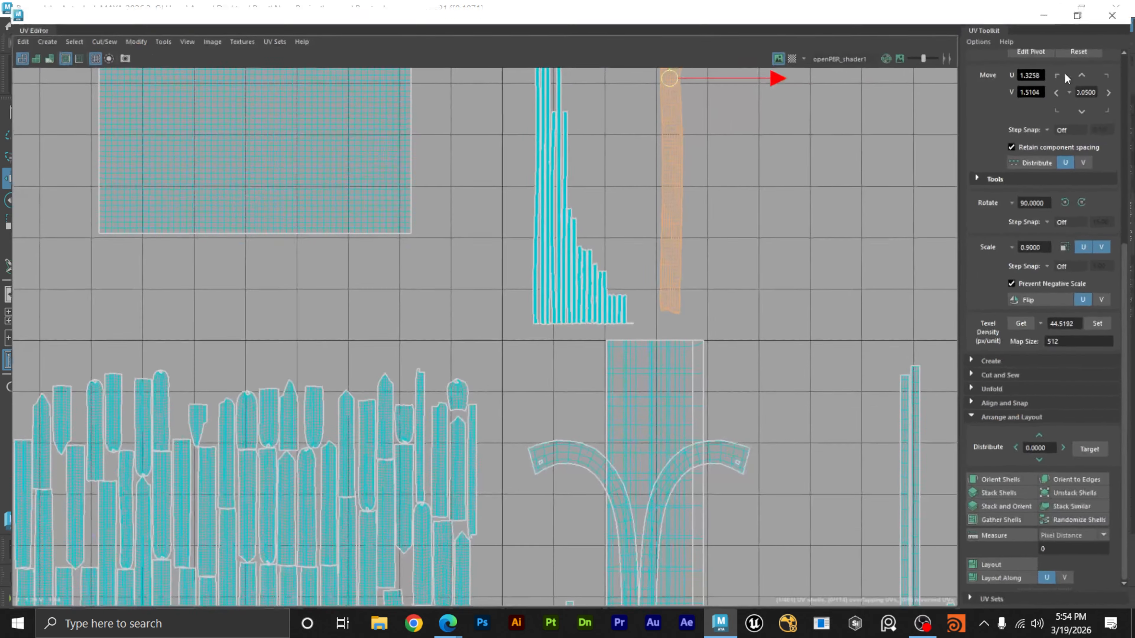
pyautogui.keyDown('alt'); pyautogui.moveTo(814, 252); pyautogui.dragTo(772, 425, button='middle'); pyautogui.keyUp('alt')
pyautogui.keyDown('alt'); pyautogui.moveTo(763, 332); pyautogui.dragTo(336, 358, button='right'); pyautogui.keyUp('alt')
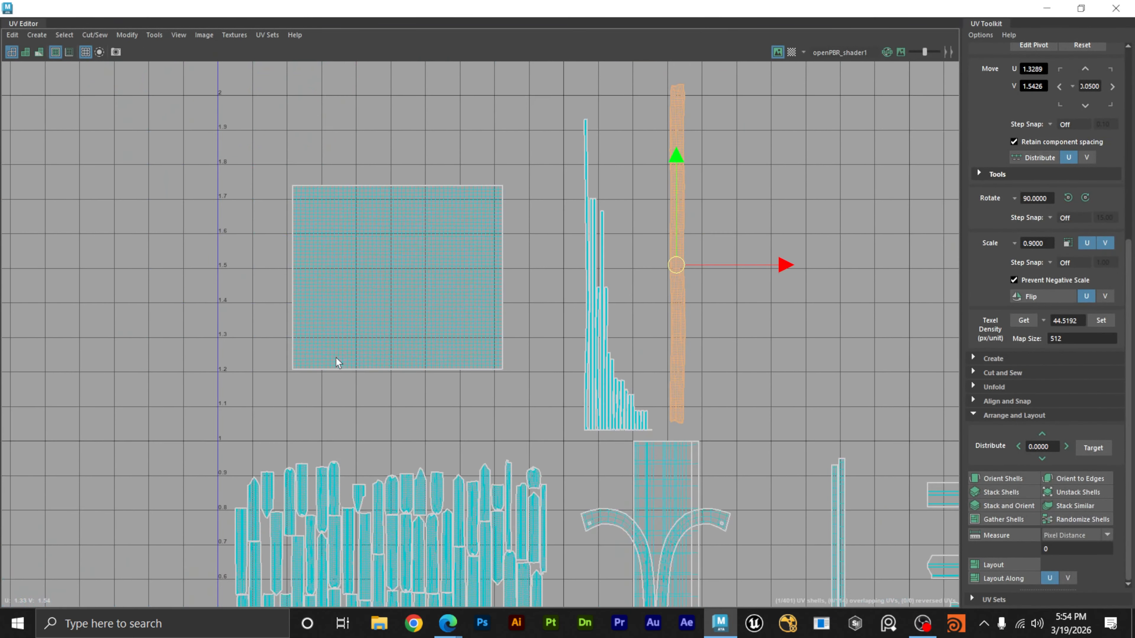
pyautogui.keyDown('alt'); pyautogui.moveTo(725, 309); pyautogui.dragTo(706, 349, button='middle'); pyautogui.keyUp('alt')
# Apply the tallest rope shell's texel density of 5.0580 to the coiled rope shell and place it next to the stepped rope shells.
pyautogui.click(564, 216)
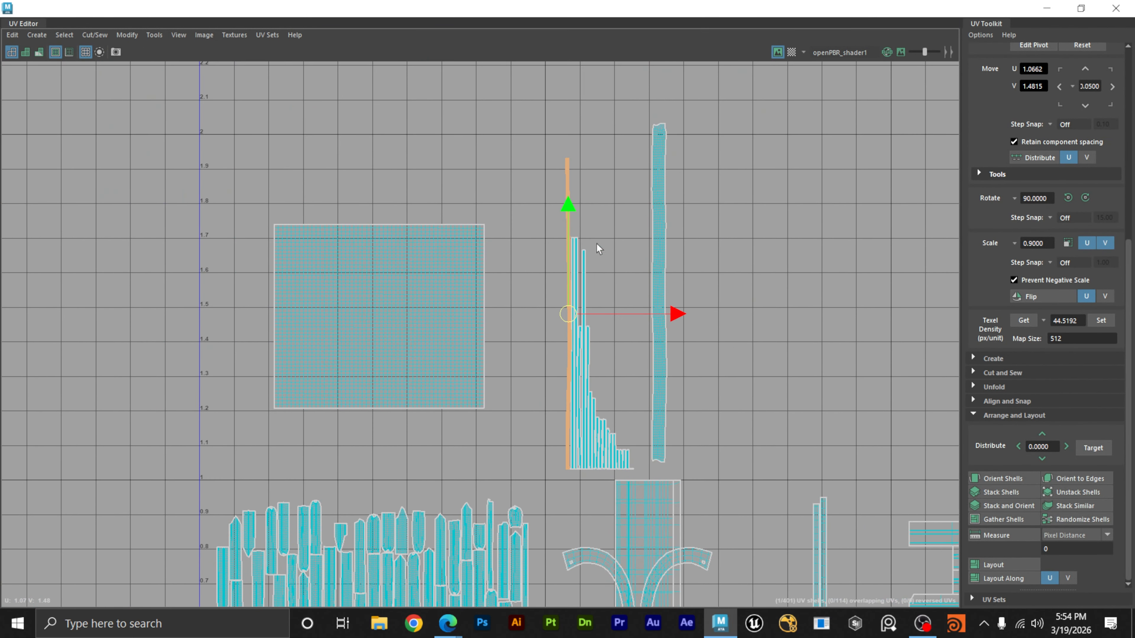
pyautogui.click(1025, 321)
pyautogui.click(654, 284)
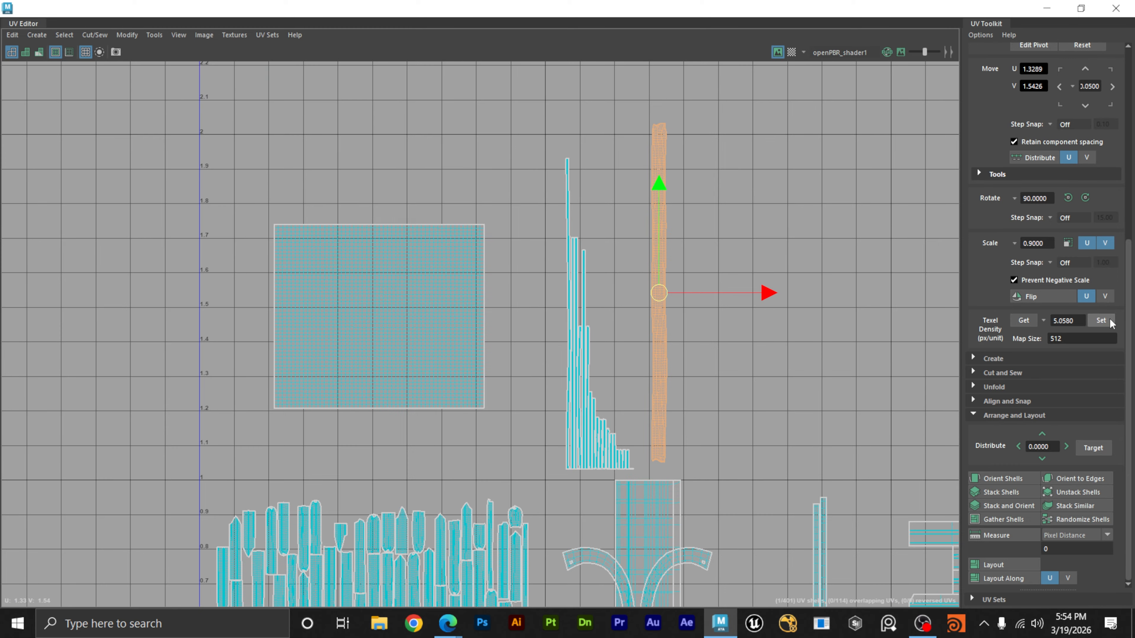
pyautogui.click(1101, 321)
pyautogui.moveTo(670, 303); pyautogui.dragTo(603, 375)
pyautogui.click(772, 366)
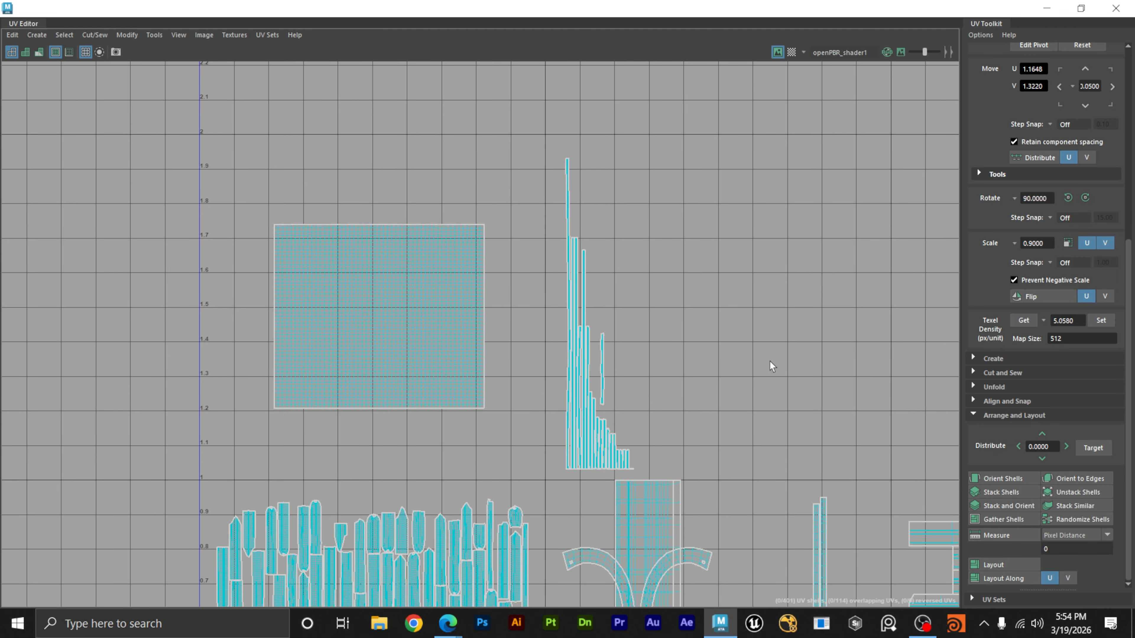
# Select the five rib pieces inside the hull, sweep5 and sweep7 to sweep10, in object mode to examine their UV shells.
pyautogui.moveTo(785, 14); pyautogui.dragTo(1023, 35)
pyautogui.scroll(-6, 515, 287)
pyautogui.keyDown('alt'); pyautogui.moveTo(518, 291); pyautogui.dragTo(682, 376); pyautogui.keyUp('alt')
pyautogui.moveTo(605, 271); pyautogui.dragTo(657, 255, button='right')
pyautogui.click(647, 410)
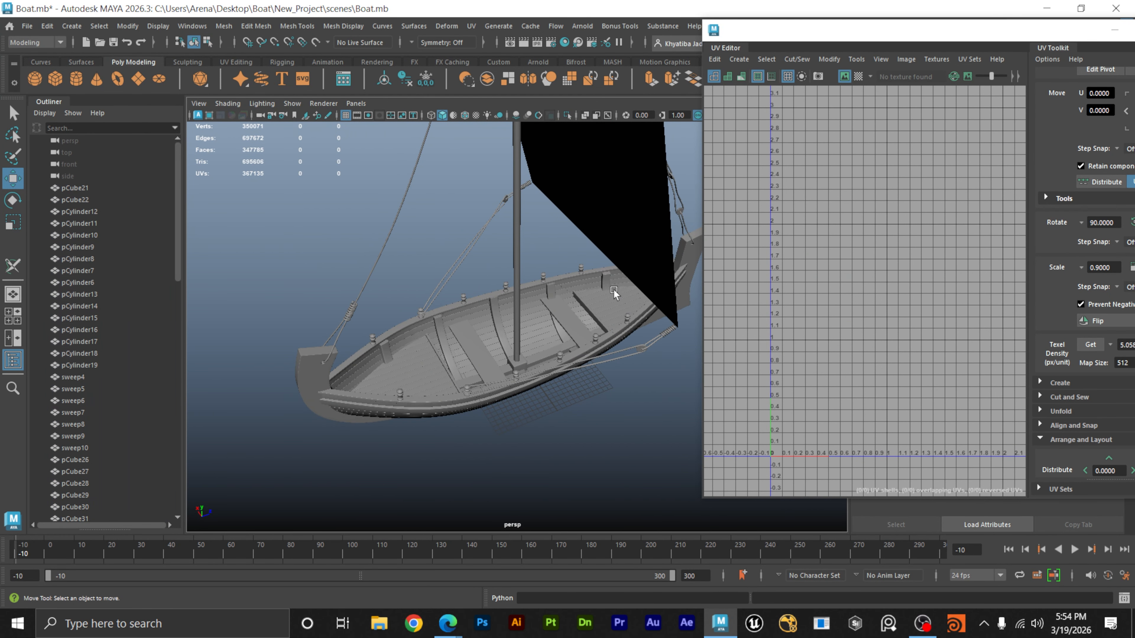
pyautogui.click(608, 282)
pyautogui.keyDown('shift'); pyautogui.click(550, 289); pyautogui.keyUp('shift')
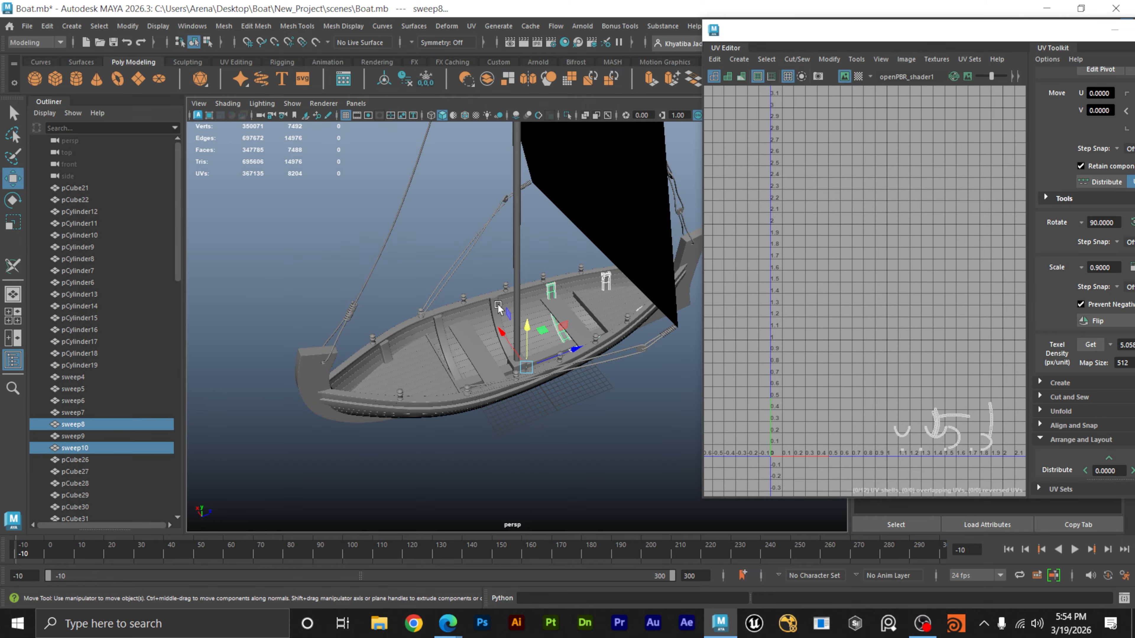
pyautogui.keyDown('shift'); pyautogui.click(487, 315); pyautogui.keyUp('shift')
pyautogui.keyDown('shift'); pyautogui.click(437, 327); pyautogui.keyUp('shift')
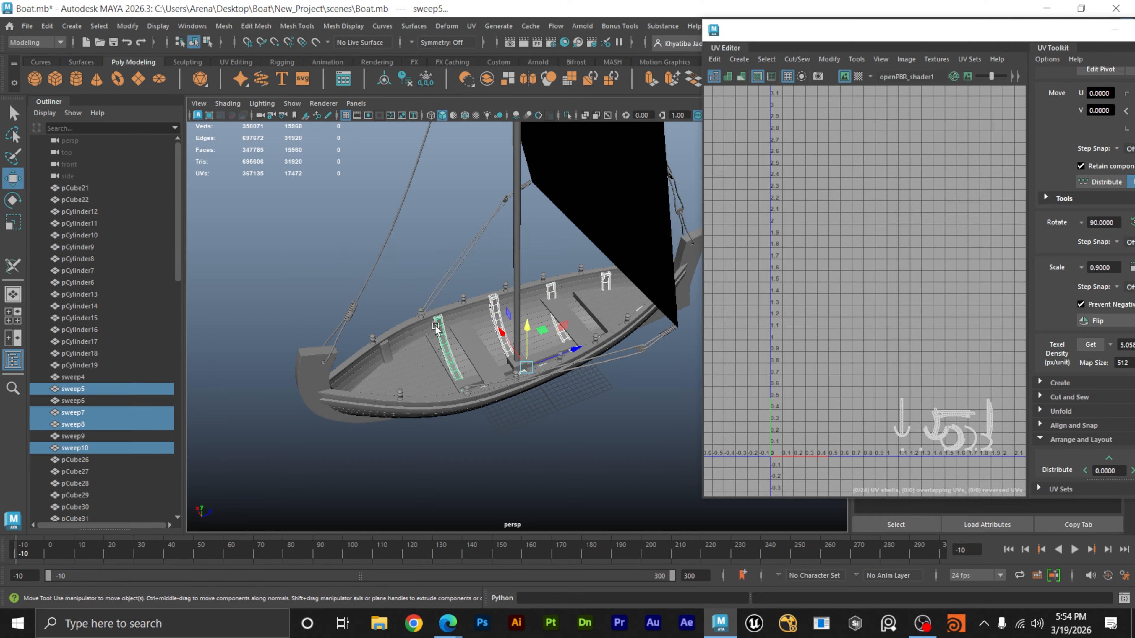
pyautogui.keyDown('shift'); pyautogui.click(385, 349); pyautogui.keyUp('shift')
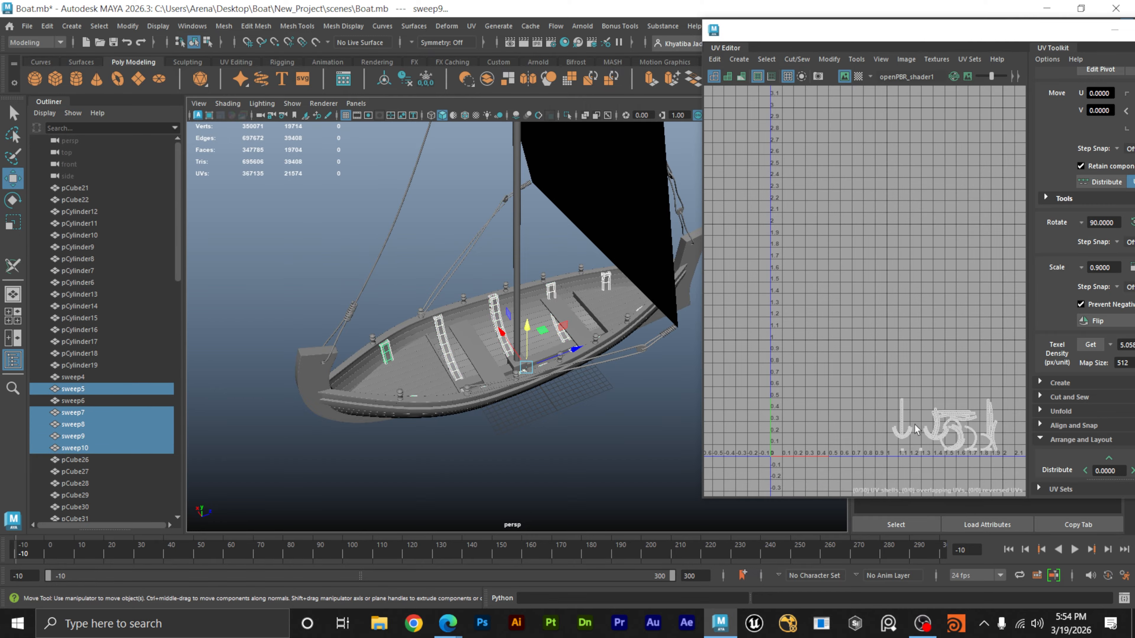
# Select every part of the boat and show all of its UVs in an enlarged UV Editor, ready for shell selection.
pyautogui.keyDown('alt'); pyautogui.moveTo(650, 432); pyautogui.dragTo(435, 431, button='right'); pyautogui.keyUp('alt')
pyautogui.keyDown('alt'); pyautogui.moveTo(436, 431); pyautogui.dragTo(525, 423); pyautogui.keyUp('alt')
pyautogui.keyDown('alt'); pyautogui.moveTo(1011, 426); pyautogui.dragTo(943, 352, button='middle'); pyautogui.keyUp('alt')
pyautogui.keyDown('alt'); pyautogui.moveTo(943, 352); pyautogui.dragTo(923, 347, button='right'); pyautogui.keyUp('alt')
pyautogui.moveTo(526, 324); pyautogui.dragTo(585, 255, button='right')
pyautogui.moveTo(620, 417); pyautogui.dragTo(257, 162)
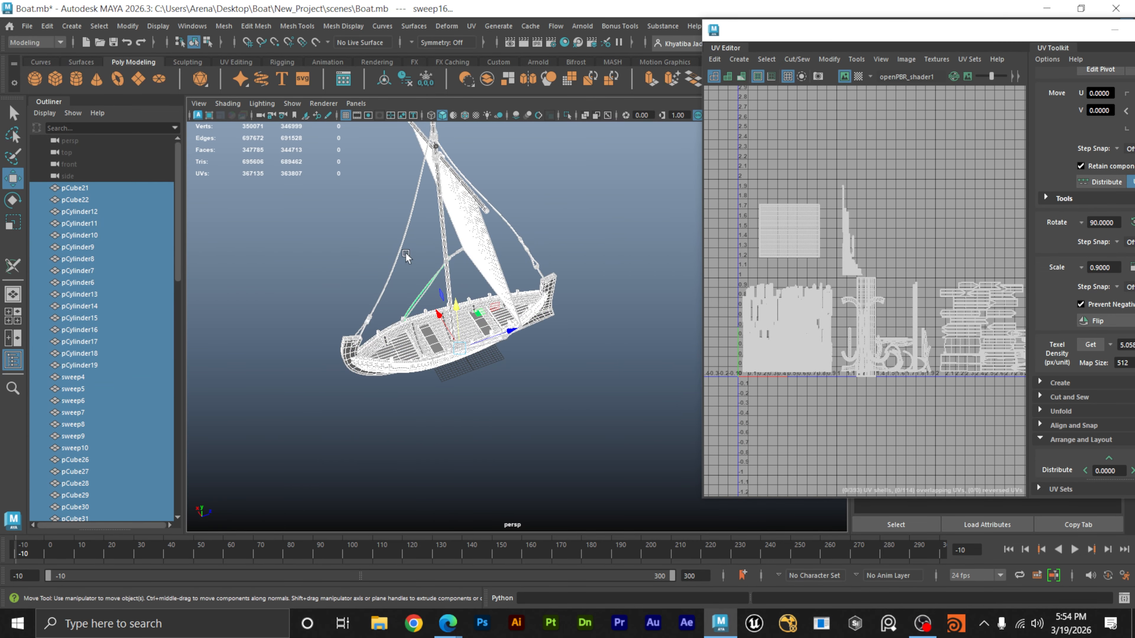
pyautogui.moveTo(594, 451); pyautogui.dragTo(249, 133)
pyautogui.scroll(3, 868, 297)
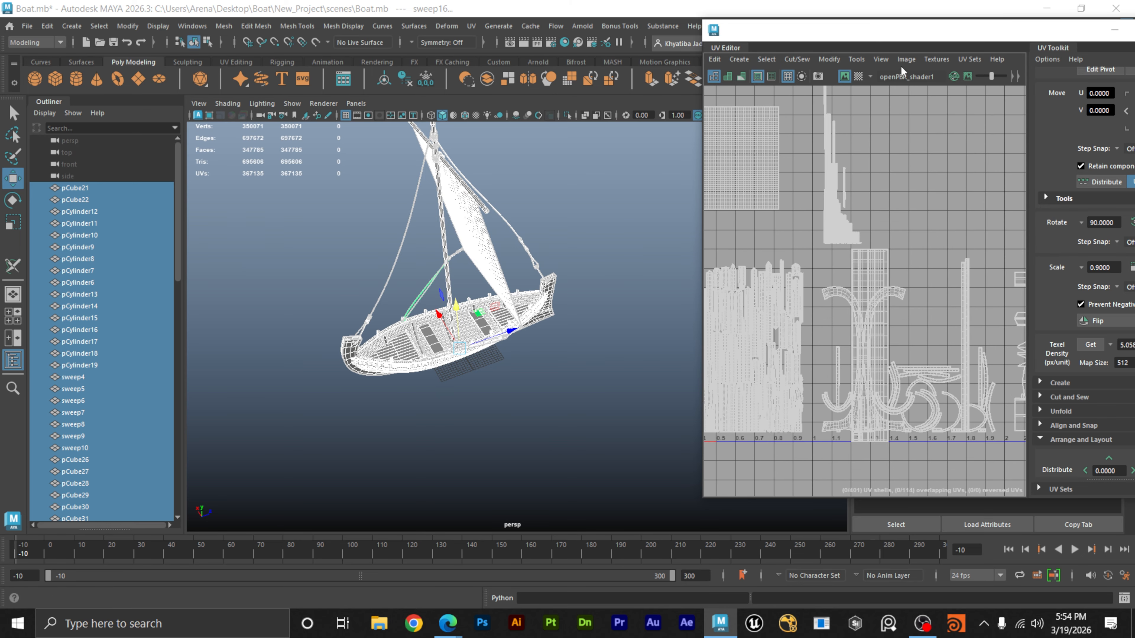
pyautogui.doubleClick(901, 39)
pyautogui.scroll(-4, 458, 307)
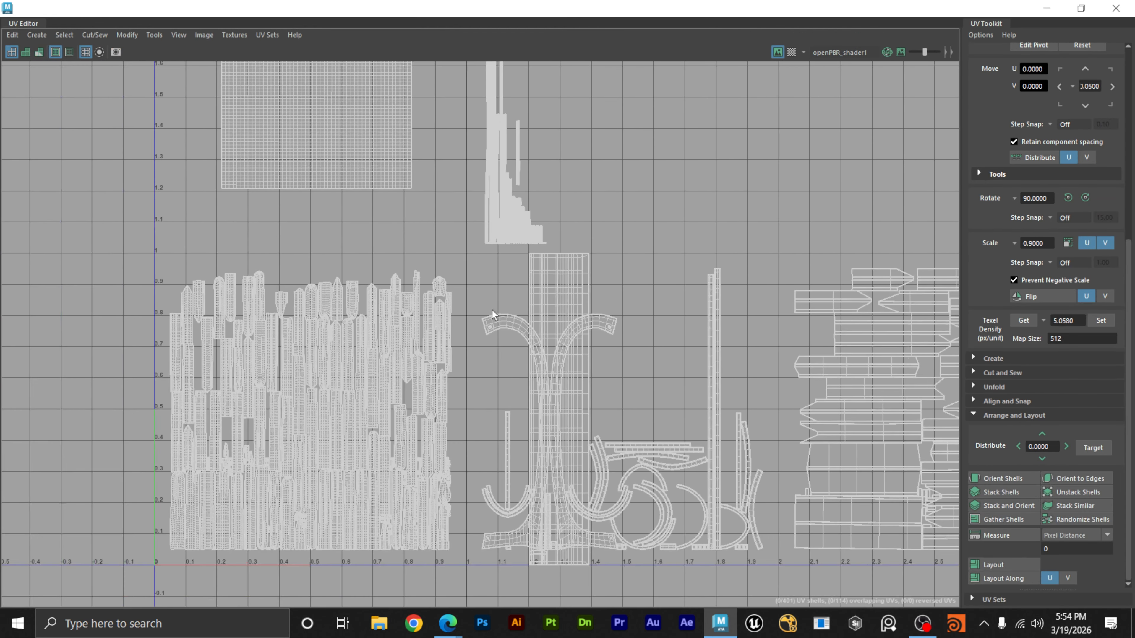
pyautogui.keyDown('alt'); pyautogui.moveTo(563, 371); pyautogui.dragTo(563, 341, button='middle'); pyautogui.keyUp('alt')
pyautogui.moveTo(574, 254); pyautogui.dragTo(532, 238, button='right')
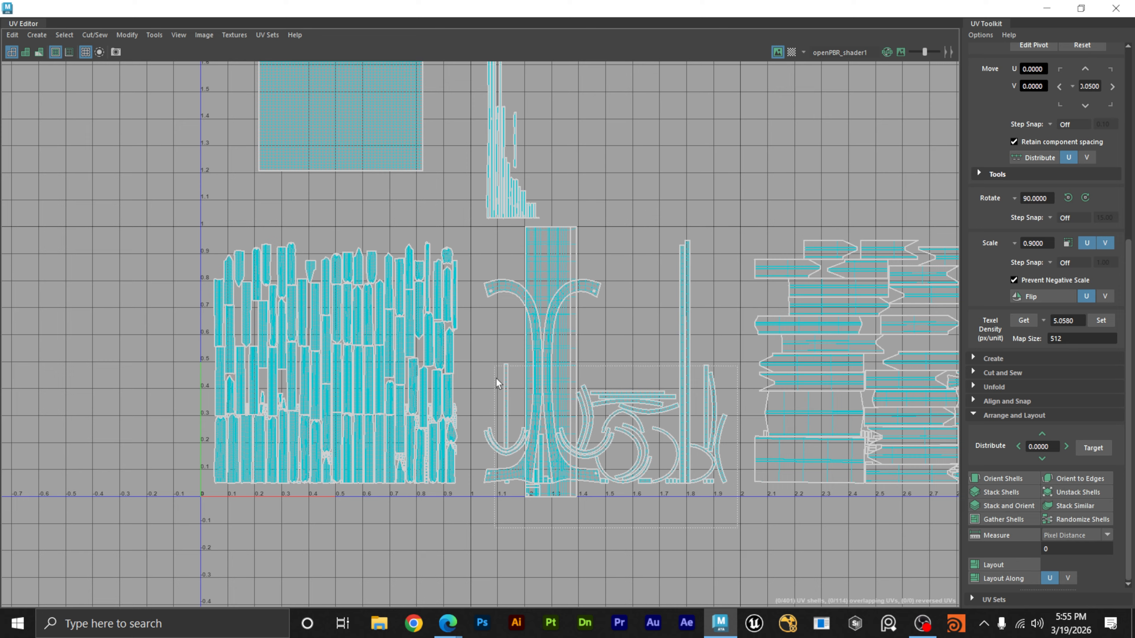
# Give the wide shells overlapping the curved ribs the rib shell's texel density of 4.8569 and move them to empty space near U 1.6.
pyautogui.click(497, 289)
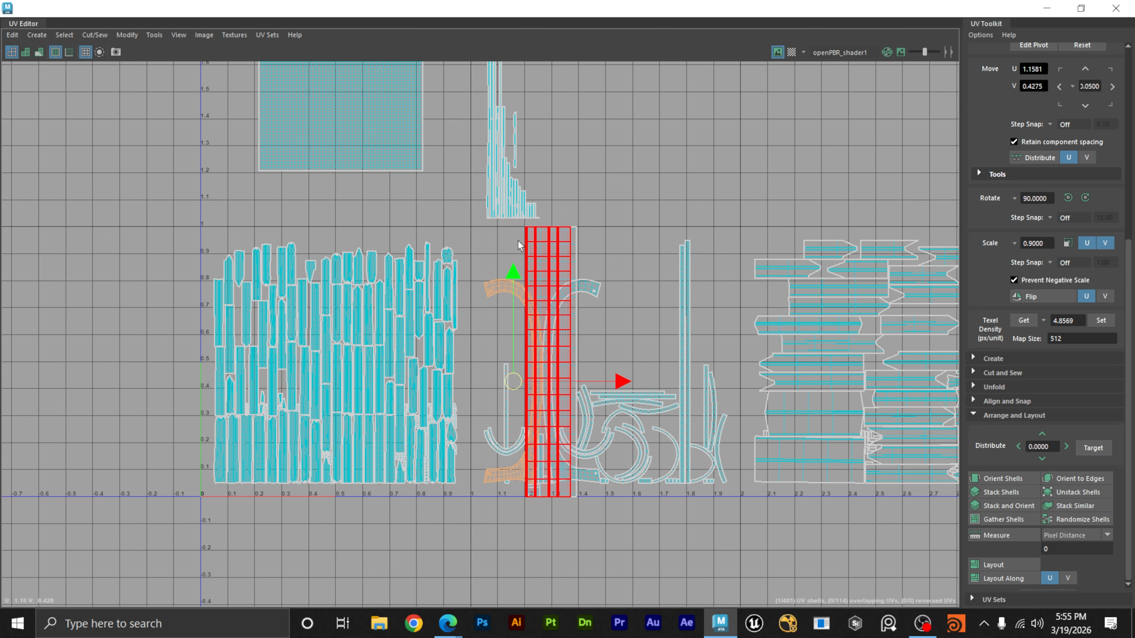
pyautogui.click(545, 253)
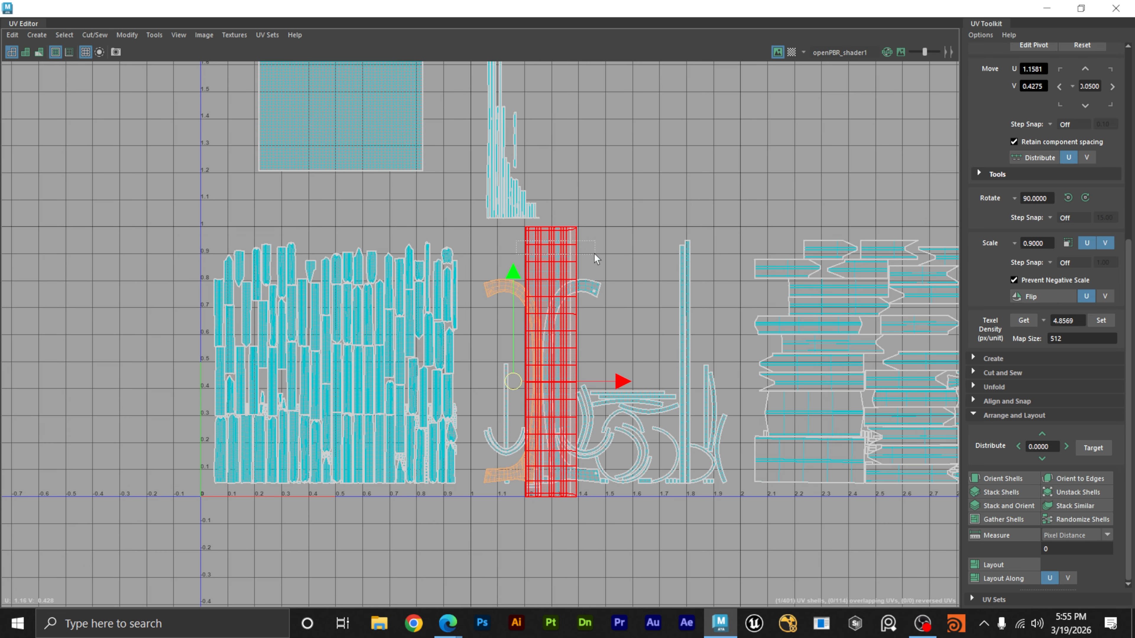
pyautogui.click(1102, 321)
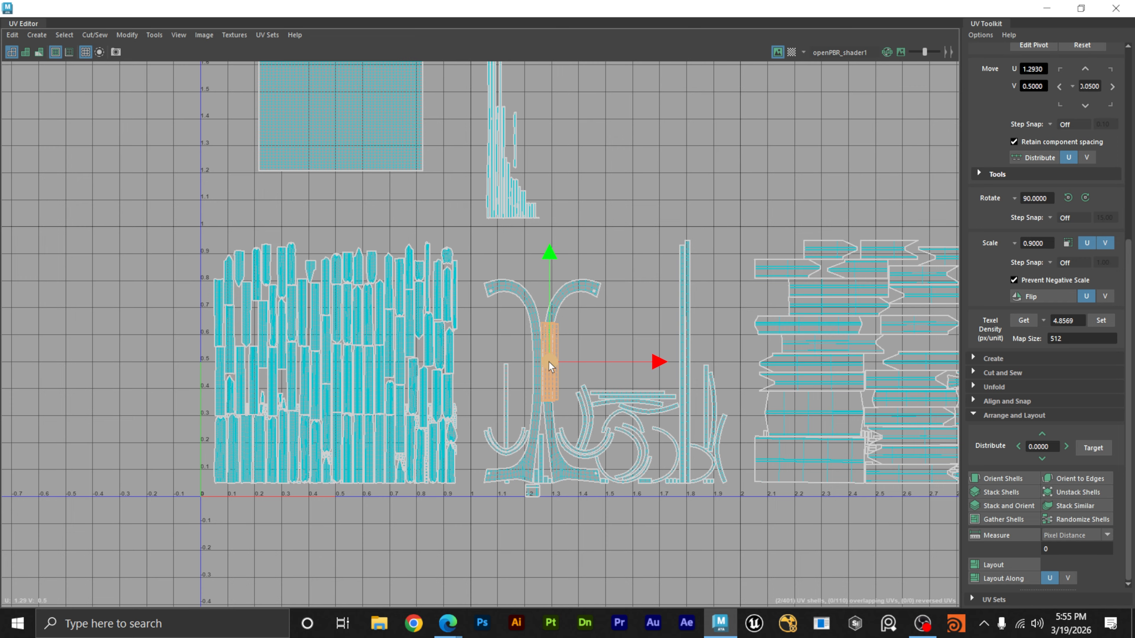
pyautogui.moveTo(550, 364); pyautogui.dragTo(634, 339)
pyautogui.click(661, 265)
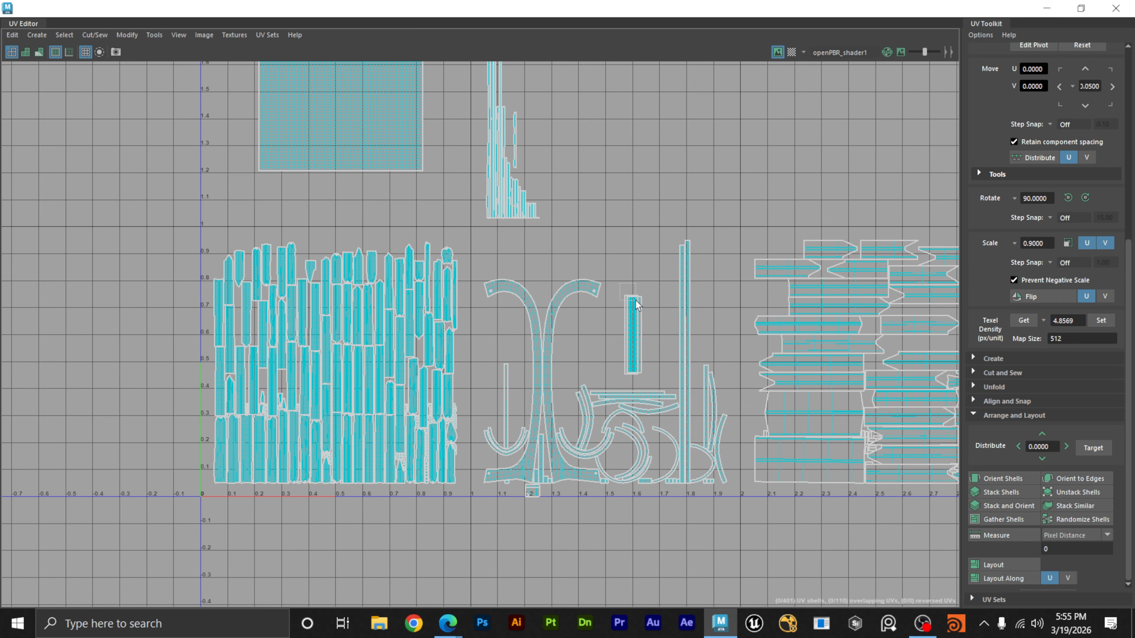
# Try to lay out the two overlapping wide shells automatically.
pyautogui.click(644, 307)
pyautogui.hotkey('ctrl', 'l')
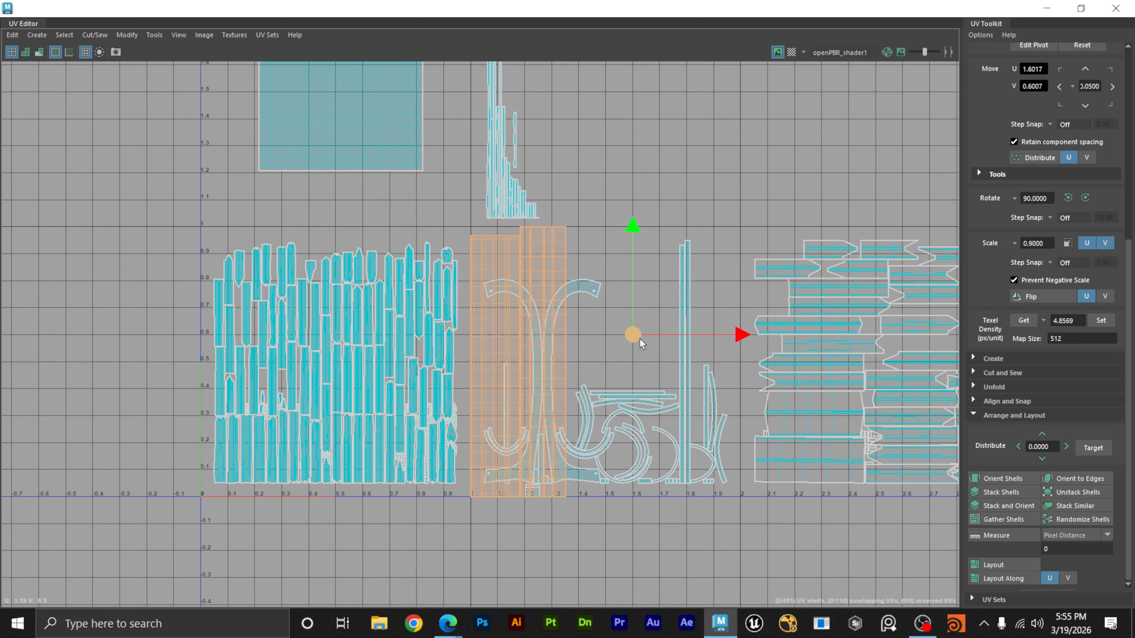
pyautogui.hotkey('ctrl', 'z')
# Separate the two overlapping wide shells so they stand side by side between the curved ribs and the tall narrow shells.
pyautogui.scroll(6, 602, 353)
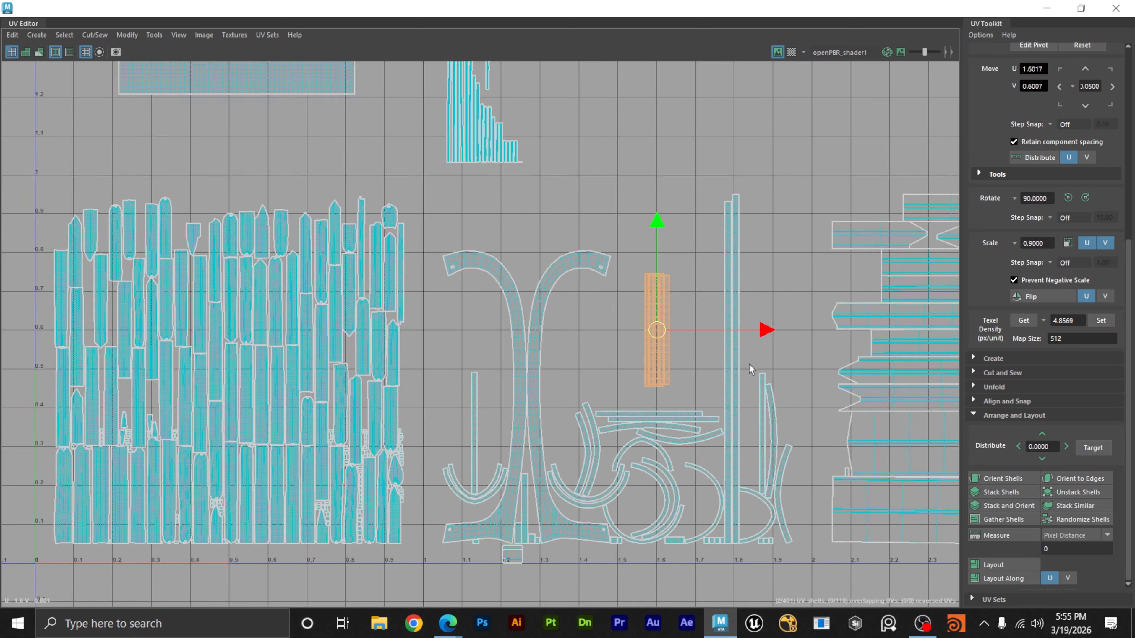
pyautogui.keyDown('alt'); pyautogui.moveTo(701, 374); pyautogui.dragTo(600, 396, button='middle'); pyautogui.keyUp('alt')
pyautogui.click(676, 348)
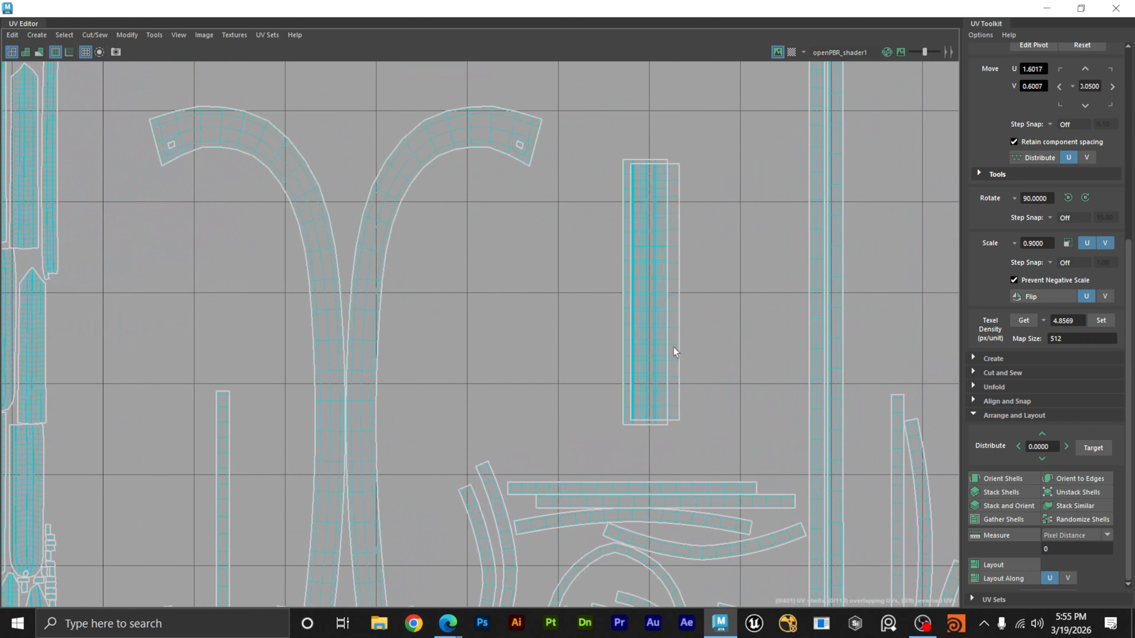
pyautogui.click(666, 337)
pyautogui.moveTo(657, 304); pyautogui.dragTo(723, 297)
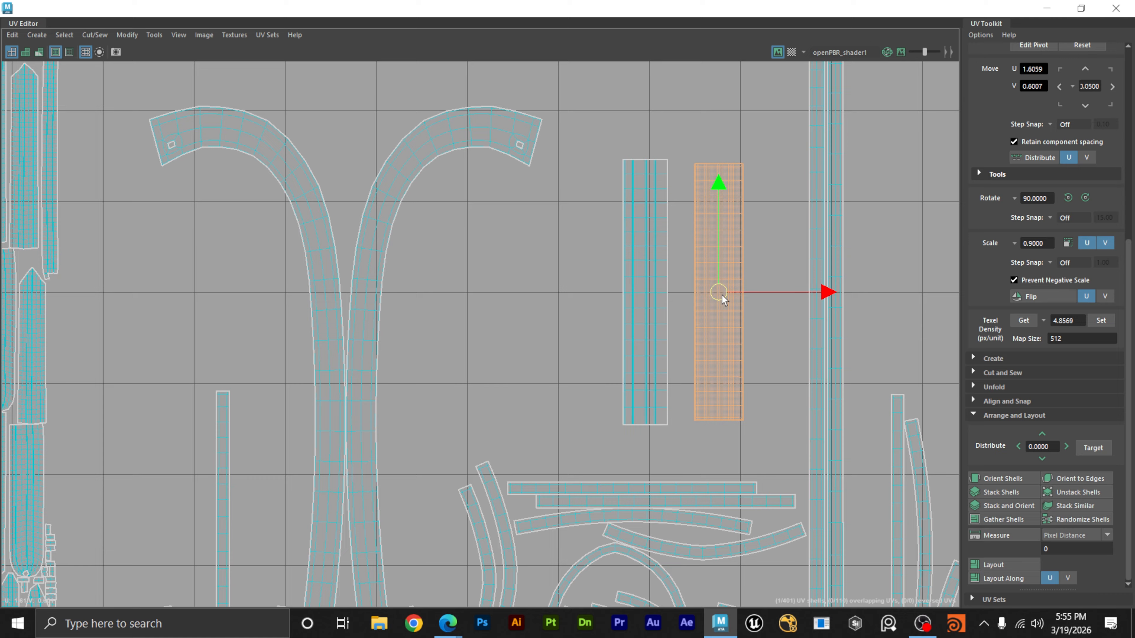
pyautogui.click(647, 297)
pyautogui.moveTo(648, 297); pyautogui.dragTo(600, 294)
pyautogui.click(576, 283)
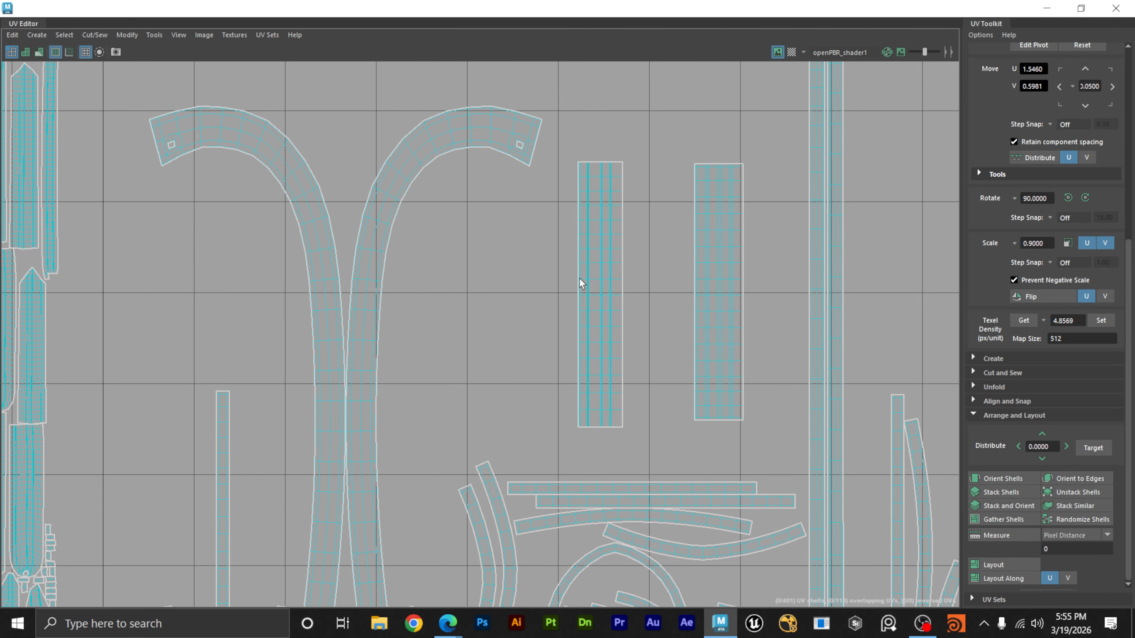
# Examine the separated shells and the rest of the UV arrangement, and check the sweep4 rib inside the hull in the viewport.
pyautogui.keyDown('alt'); pyautogui.moveTo(734, 222); pyautogui.dragTo(958, 304, button='right'); pyautogui.keyUp('alt')
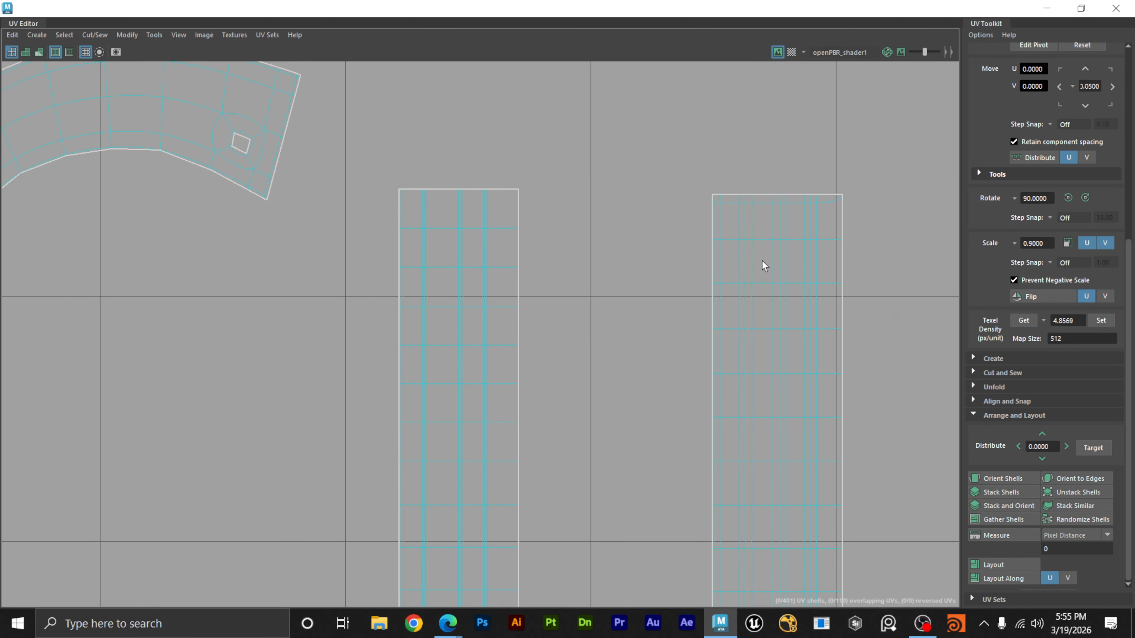
pyautogui.keyDown('alt'); pyautogui.moveTo(737, 283); pyautogui.dragTo(156, 351, button='right'); pyautogui.keyUp('alt')
pyautogui.keyDown('alt'); pyautogui.moveTo(627, 293); pyautogui.dragTo(584, 307, button='middle'); pyautogui.keyUp('alt')
pyautogui.keyDown('alt'); pyautogui.moveTo(583, 306); pyautogui.dragTo(245, 364, button='right'); pyautogui.keyUp('alt')
pyautogui.keyDown('alt'); pyautogui.moveTo(464, 367); pyautogui.dragTo(488, 332, button='middle'); pyautogui.keyUp('alt')
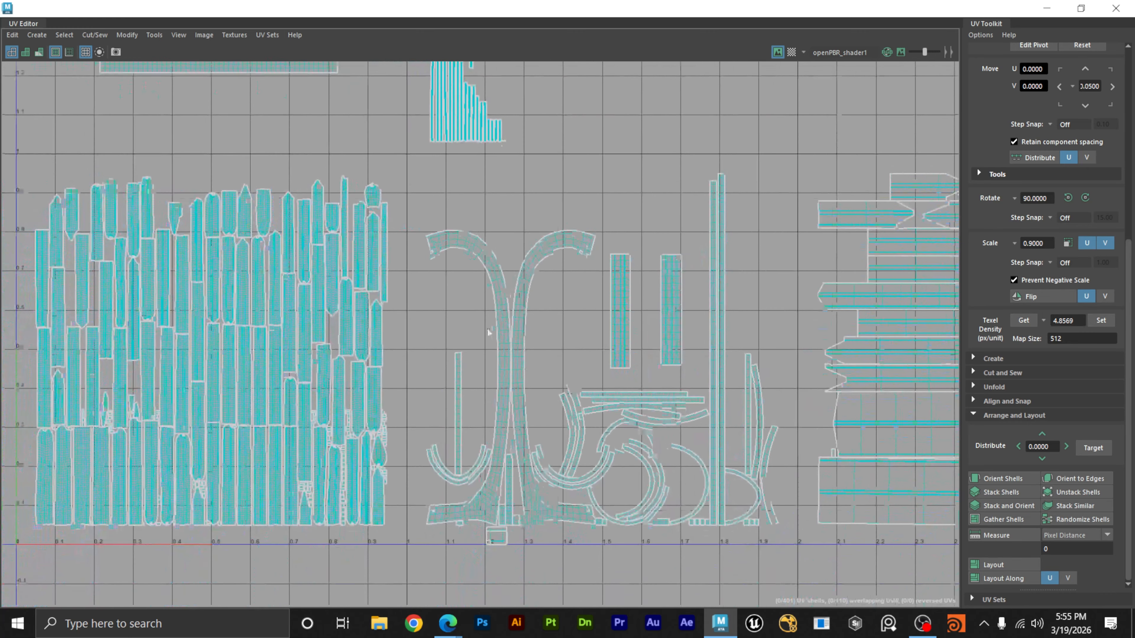
pyautogui.keyDown('alt'); pyautogui.moveTo(489, 332); pyautogui.dragTo(313, 340, button='right'); pyautogui.keyUp('alt')
pyautogui.moveTo(945, 8); pyautogui.dragTo(950, 108)
pyautogui.click(416, 339)
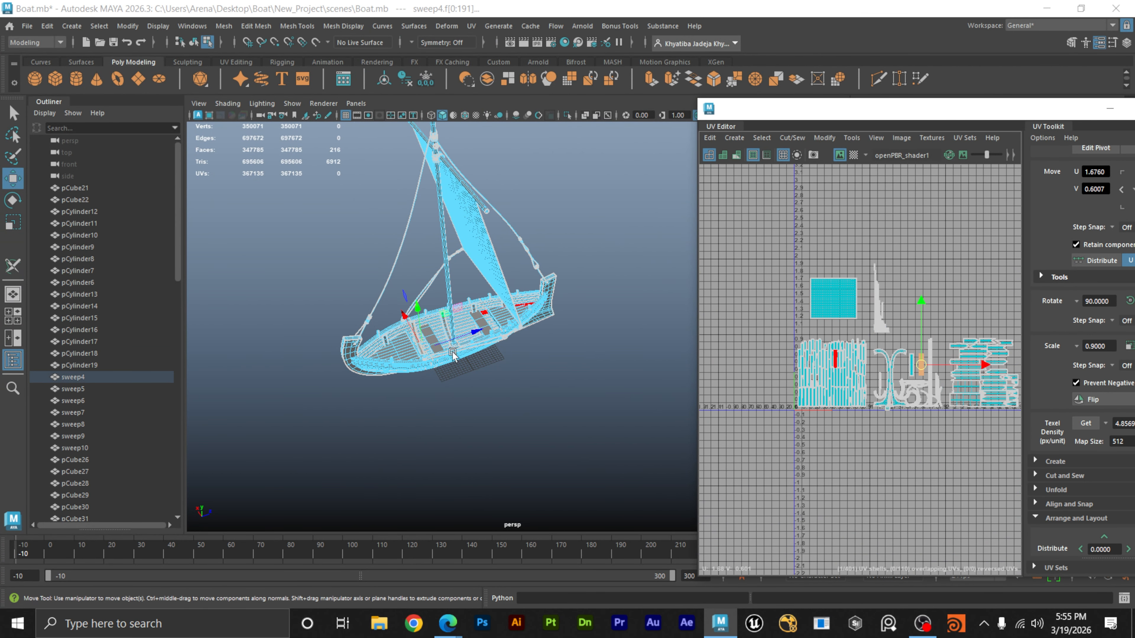
pyautogui.scroll(10, 453, 355)
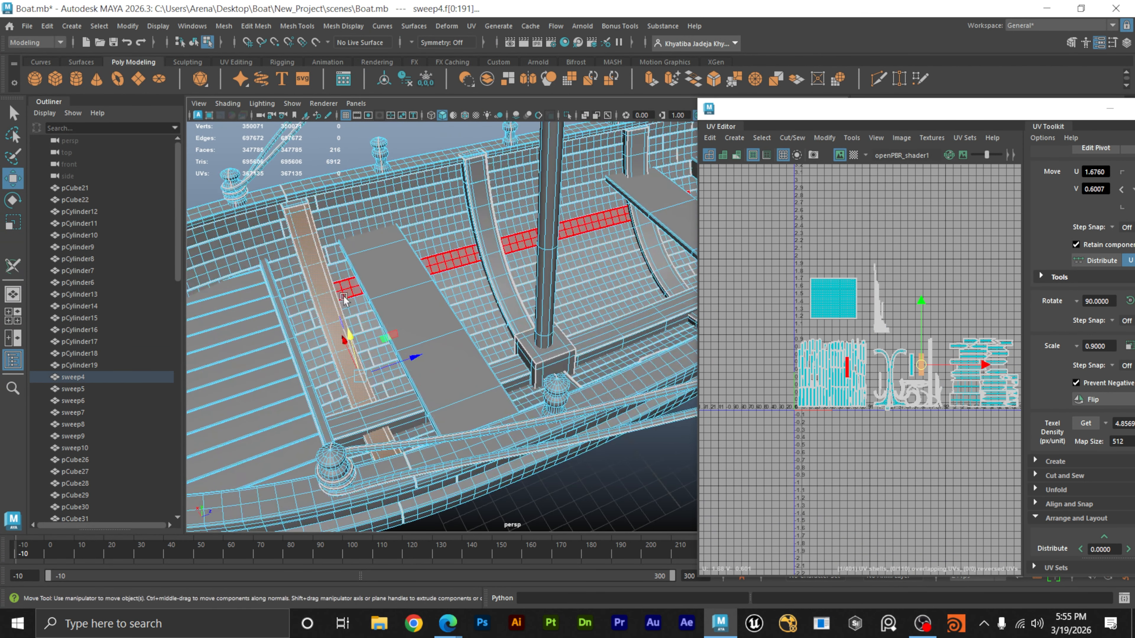
pyautogui.scroll(-15, 344, 297)
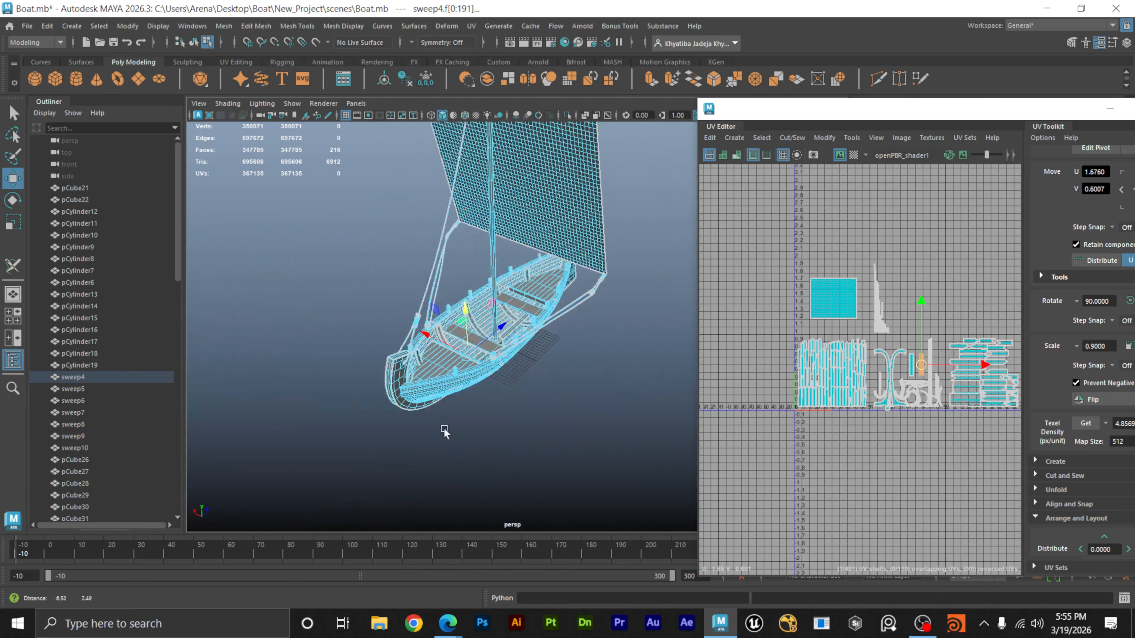
pyautogui.keyDown('alt'); pyautogui.moveTo(444, 431); pyautogui.dragTo(559, 322); pyautogui.keyUp('alt')
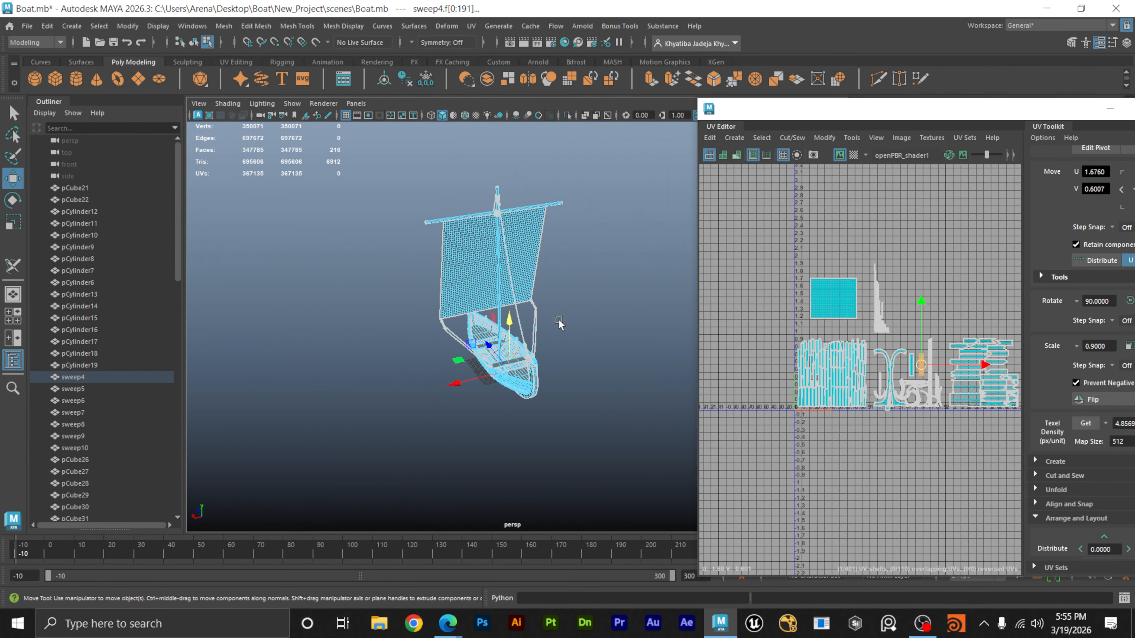
# Return the boat to object mode and close the UV Editor.
pyautogui.moveTo(558, 322); pyautogui.dragTo(648, 245, button='right')
pyautogui.click(648, 247)
pyautogui.moveTo(560, 433)
pyautogui.keyDown('alt'); pyautogui.mouseDown()
pyautogui.moveTo(558, 423)
pyautogui.moveTo(574, 424)
pyautogui.mouseUp(); pyautogui.keyUp('alt')
pyautogui.moveTo(885, 118); pyautogui.dragTo(617, 202)
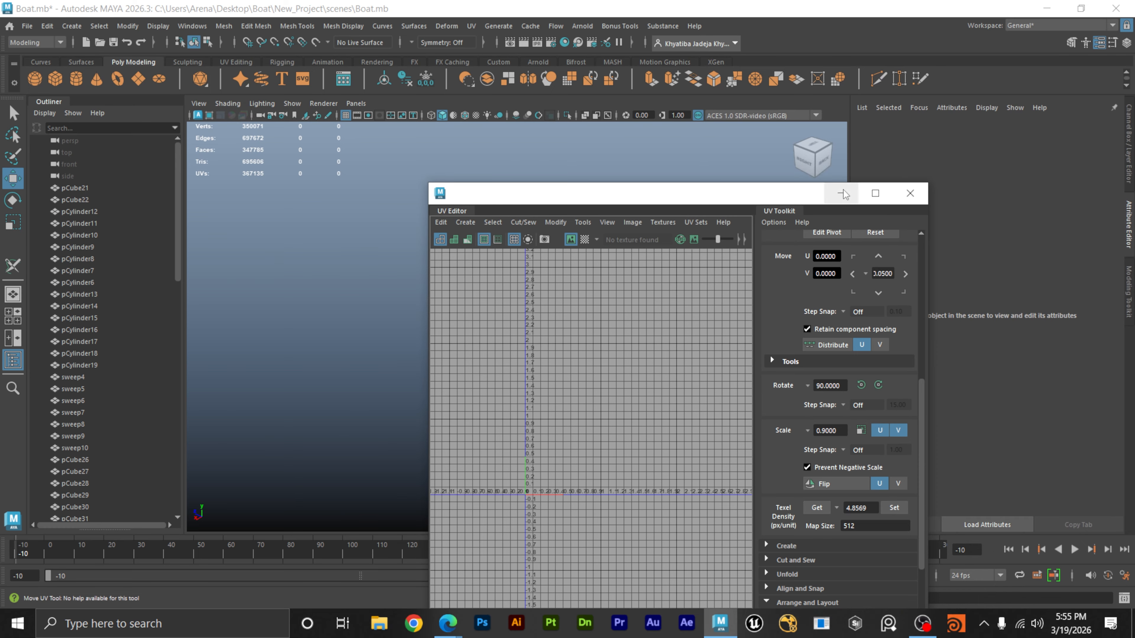
pyautogui.click(910, 194)
# Select every part of the boat and save the scene.
pyautogui.keyDown('alt'); pyautogui.moveTo(637, 364); pyautogui.dragTo(655, 413); pyautogui.keyUp('alt')
pyautogui.moveTo(729, 454); pyautogui.dragTo(400, 177)
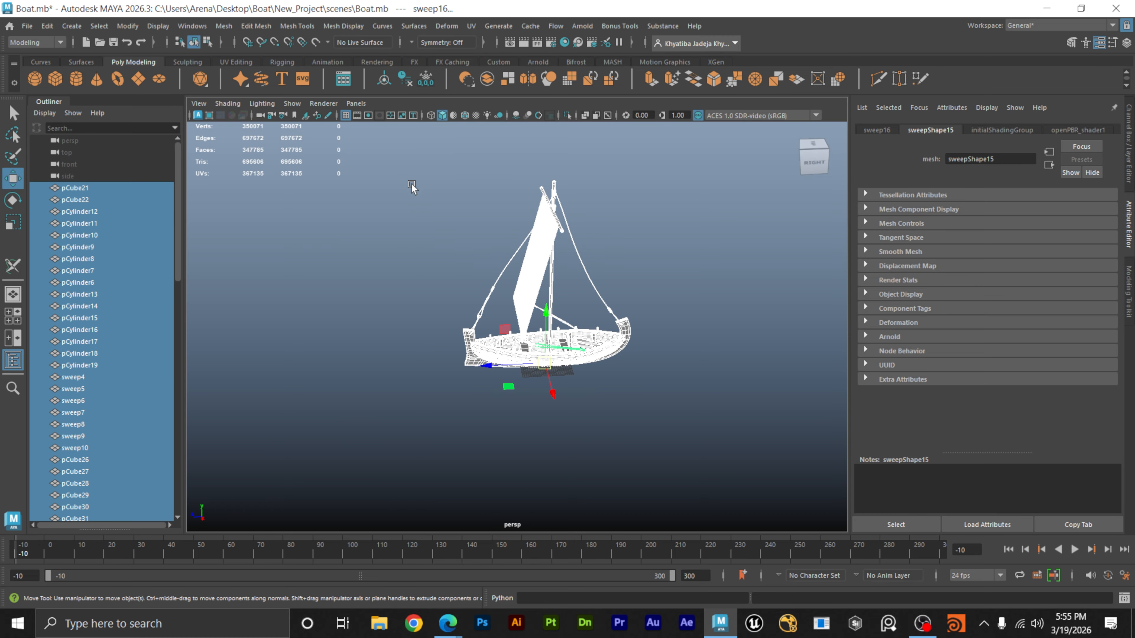
pyautogui.hotkey('ctrl', 's')
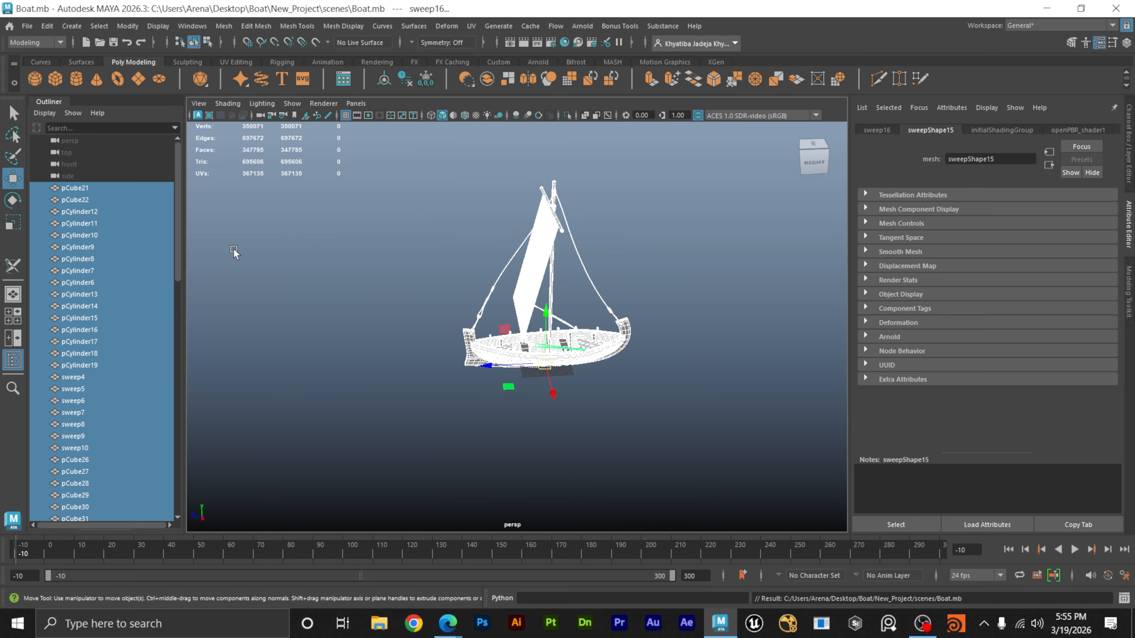
# Begin exporting the selected boat parts with the file type set to FBX export.
pyautogui.click(31, 26)
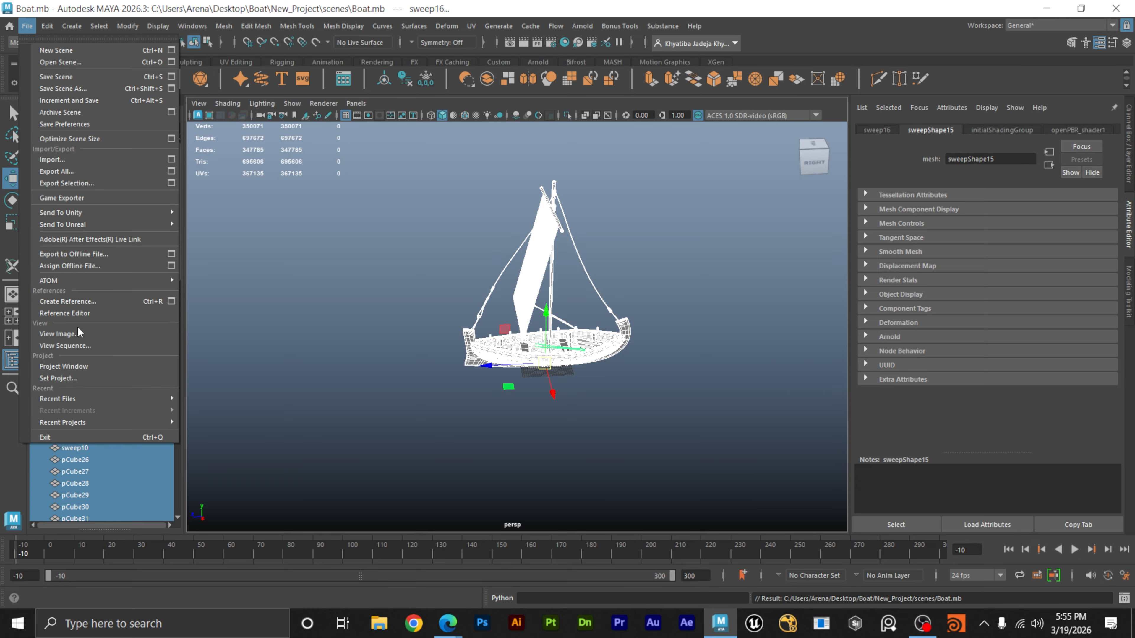
pyautogui.click(171, 184)
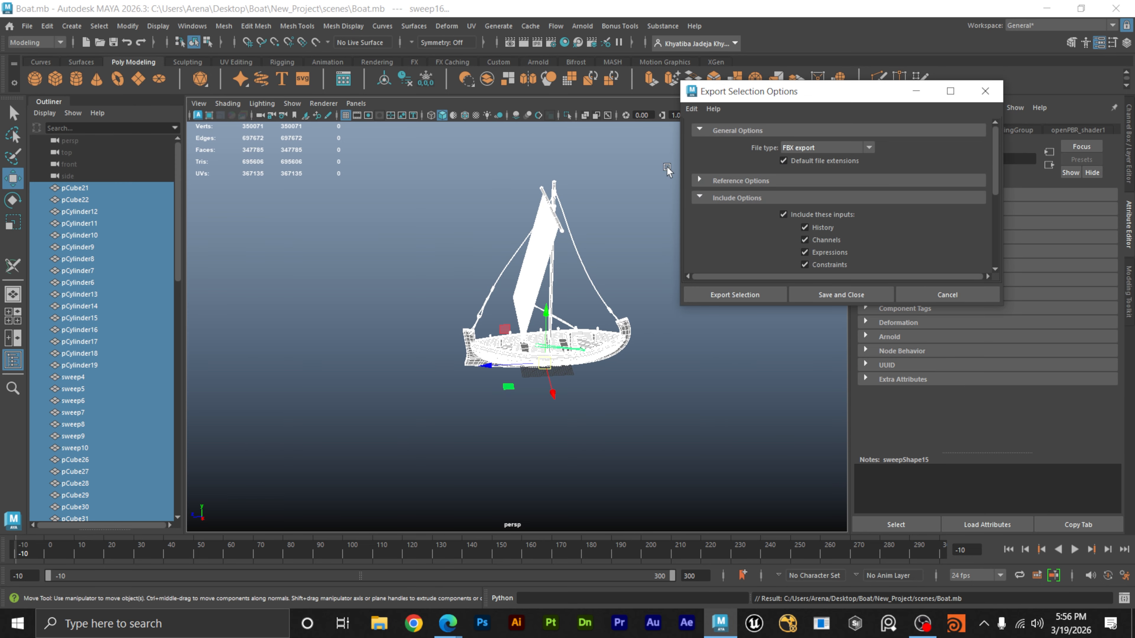
pyautogui.click(803, 145)
pyautogui.click(810, 143)
pyautogui.click(746, 296)
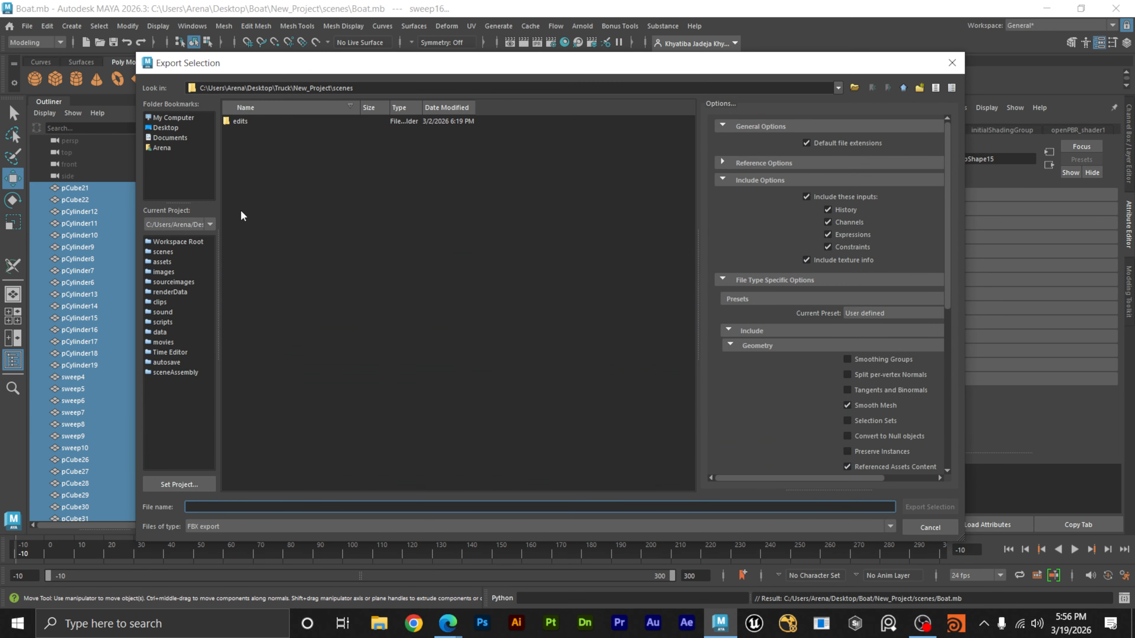
# Export the selection under the name Boat into Desktop/Boat/New_Project/scenes, and clear the selection.
pyautogui.click(168, 127)
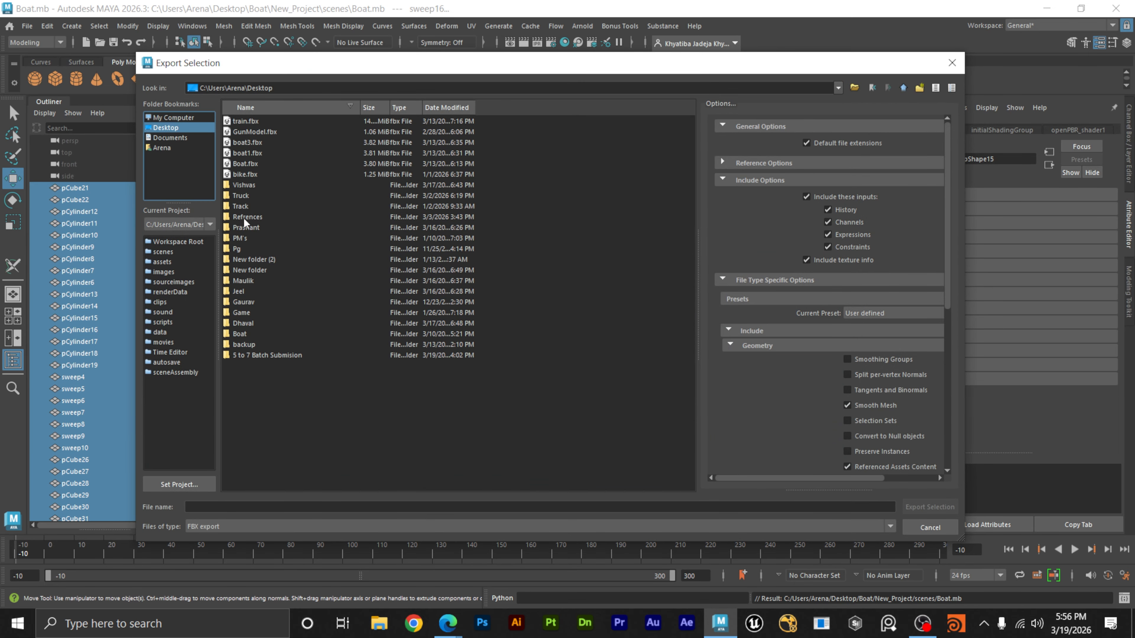
pyautogui.doubleClick(241, 334)
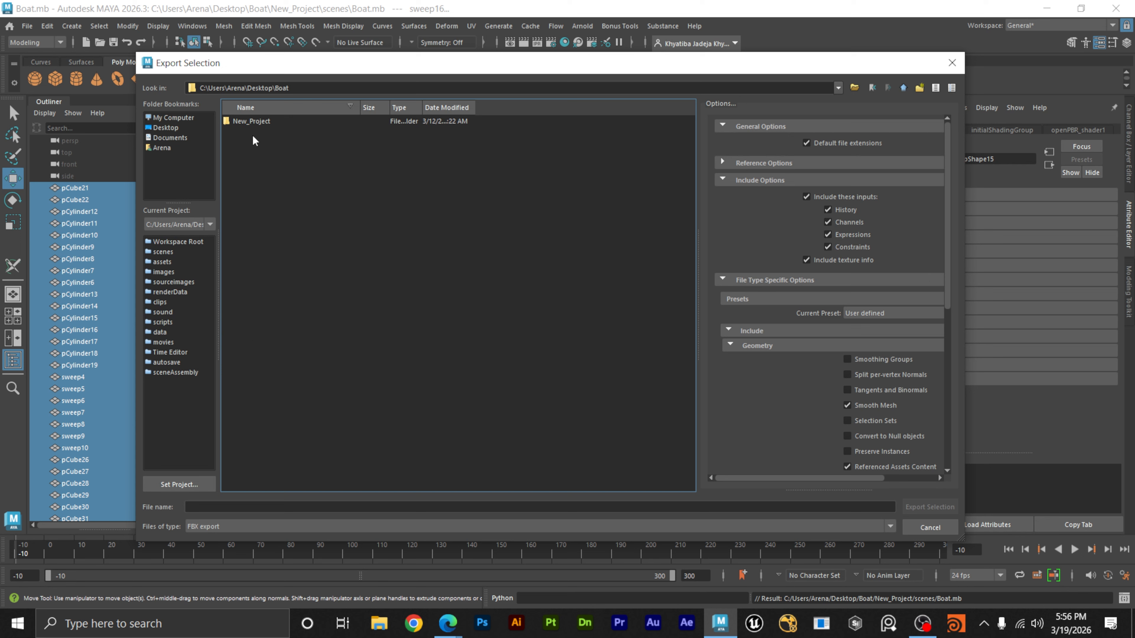
pyautogui.doubleClick(251, 120)
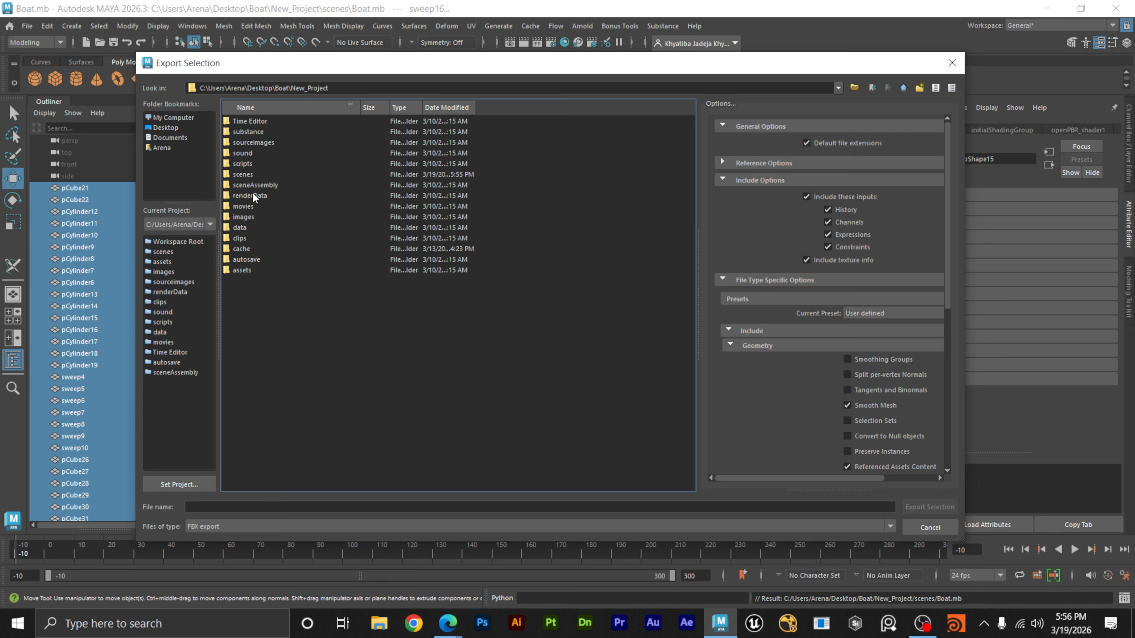
pyautogui.doubleClick(247, 174)
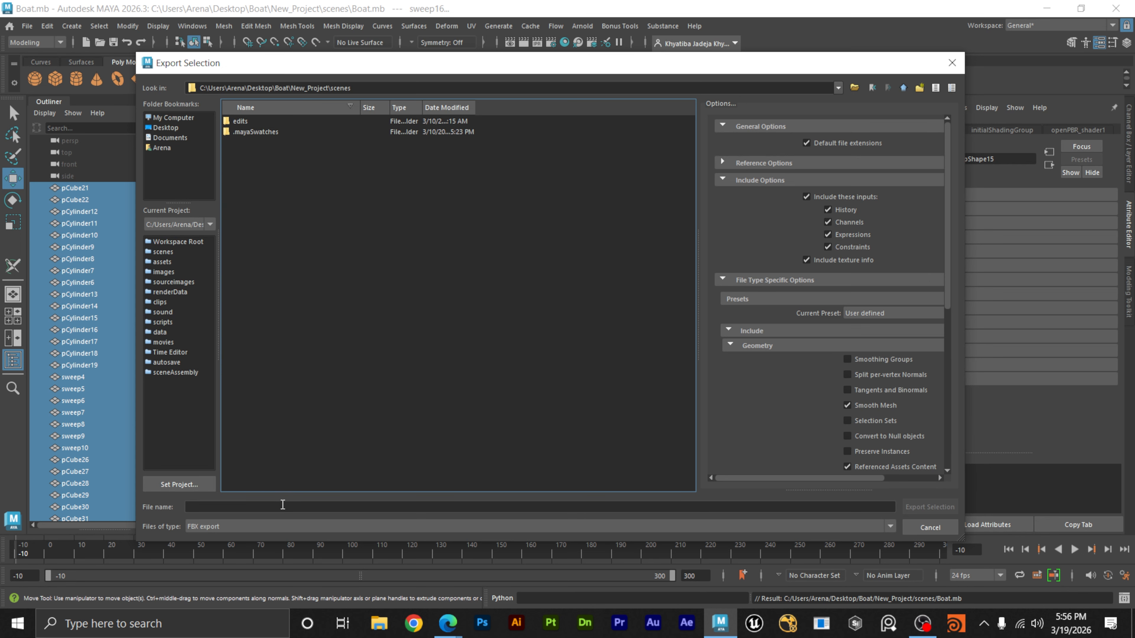
pyautogui.click(282, 506)
pyautogui.write('Boat')
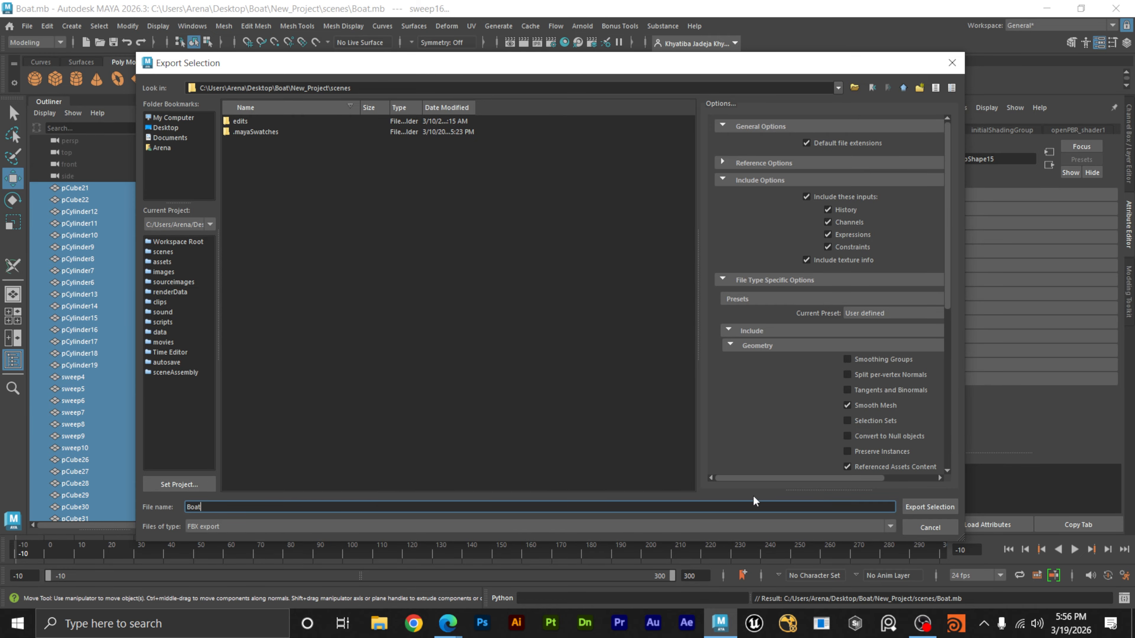
pyautogui.click(938, 506)
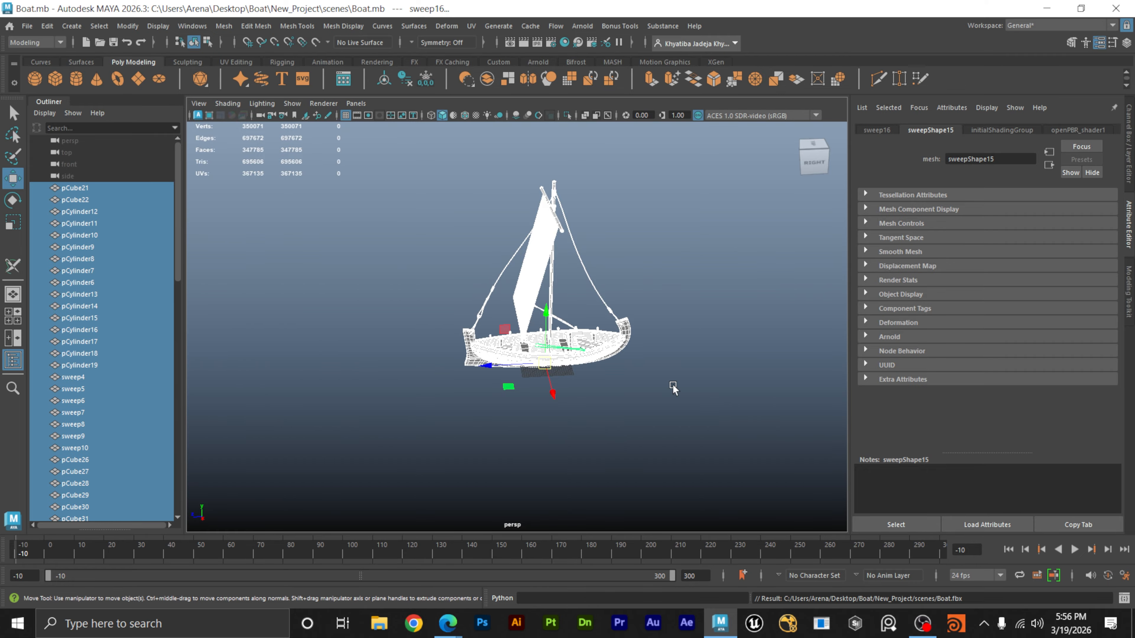
pyautogui.click(673, 385)
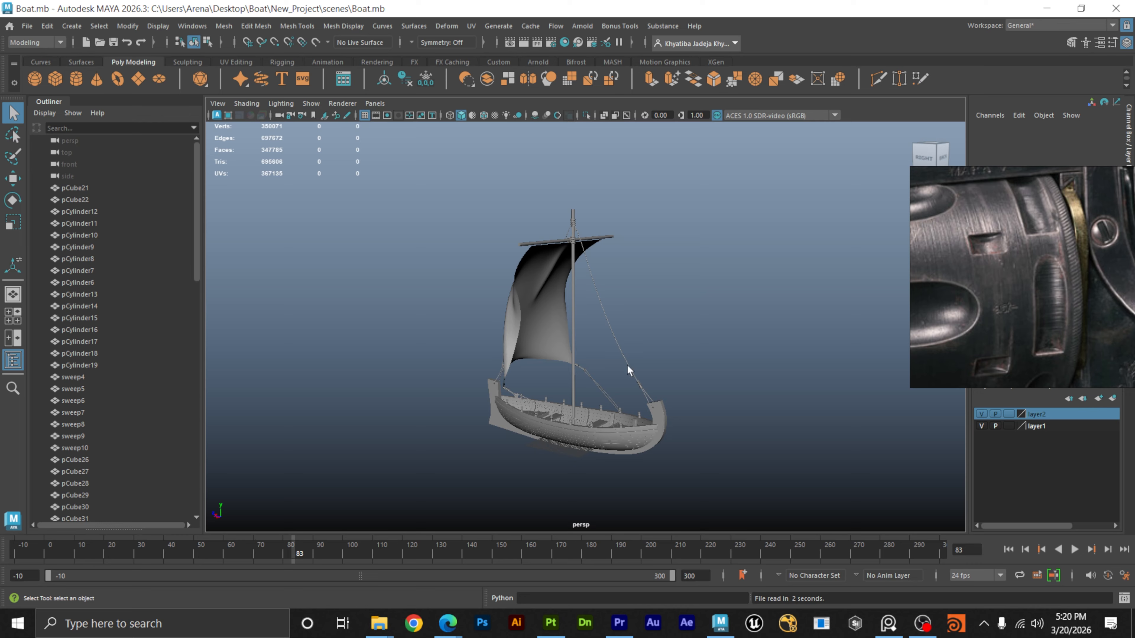
# Examine the boat's sail, rigging and interior from several angles and pick out the plank hull pCube21.
pyautogui.moveTo(626, 370)
pyautogui.keyDown('alt'); pyautogui.mouseDown()
pyautogui.moveTo(602, 386)
pyautogui.moveTo(638, 393)
pyautogui.moveTo(651, 364)
pyautogui.moveTo(642, 355)
pyautogui.mouseUp(); pyautogui.keyUp('alt')
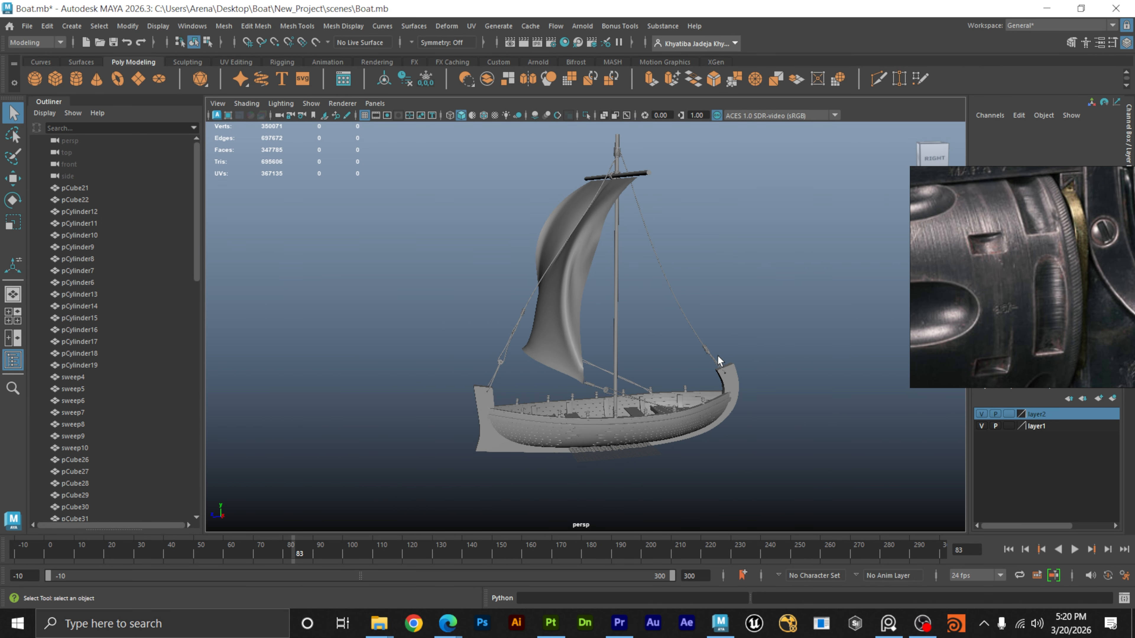
pyautogui.keyDown('alt'); pyautogui.moveTo(718, 361); pyautogui.dragTo(610, 326); pyautogui.keyUp('alt')
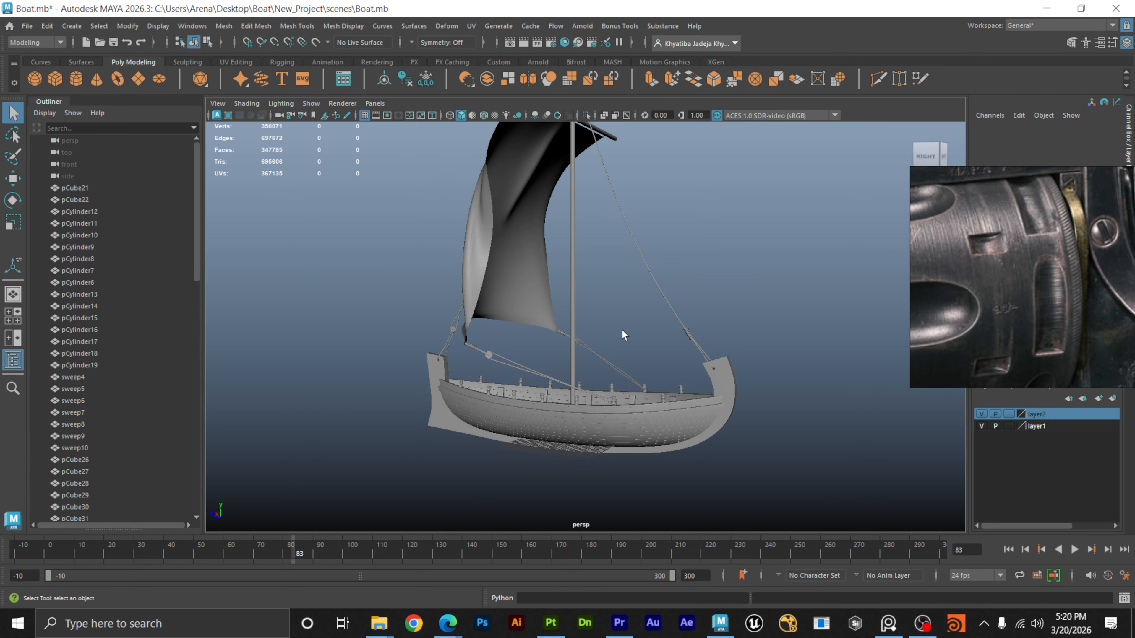
pyautogui.keyDown('alt'); pyautogui.moveTo(624, 335); pyautogui.dragTo(642, 339); pyautogui.keyUp('alt')
pyautogui.keyDown('alt'); pyautogui.moveTo(644, 400); pyautogui.dragTo(643, 341); pyautogui.keyUp('alt')
pyautogui.click(676, 396)
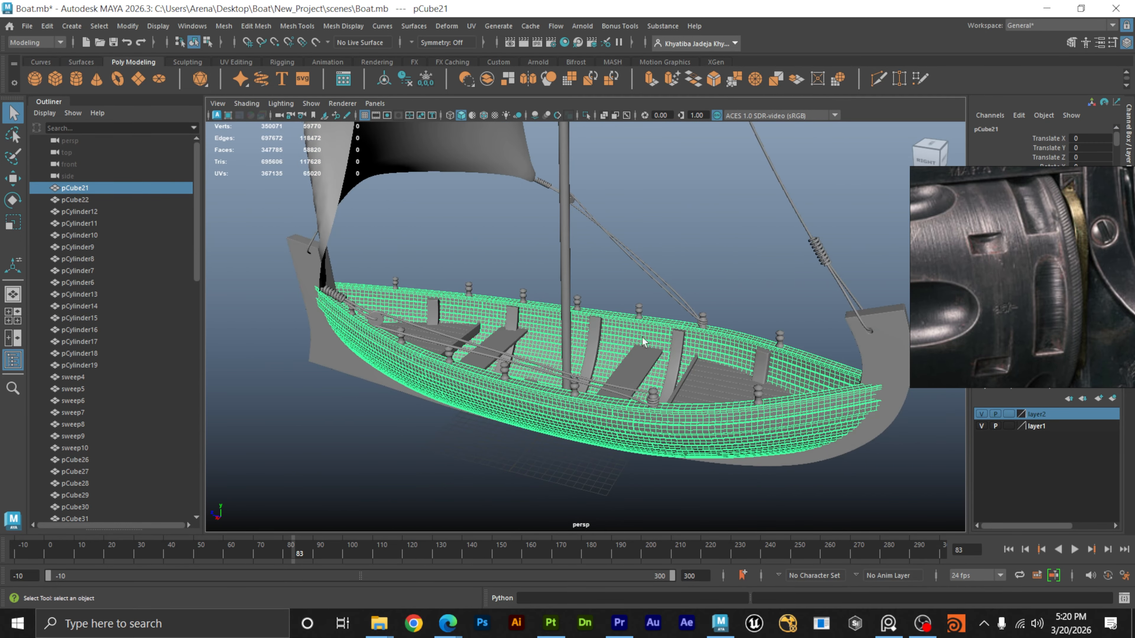
pyautogui.keyDown('alt'); pyautogui.moveTo(799, 360); pyautogui.dragTo(685, 311); pyautogui.keyUp('alt')
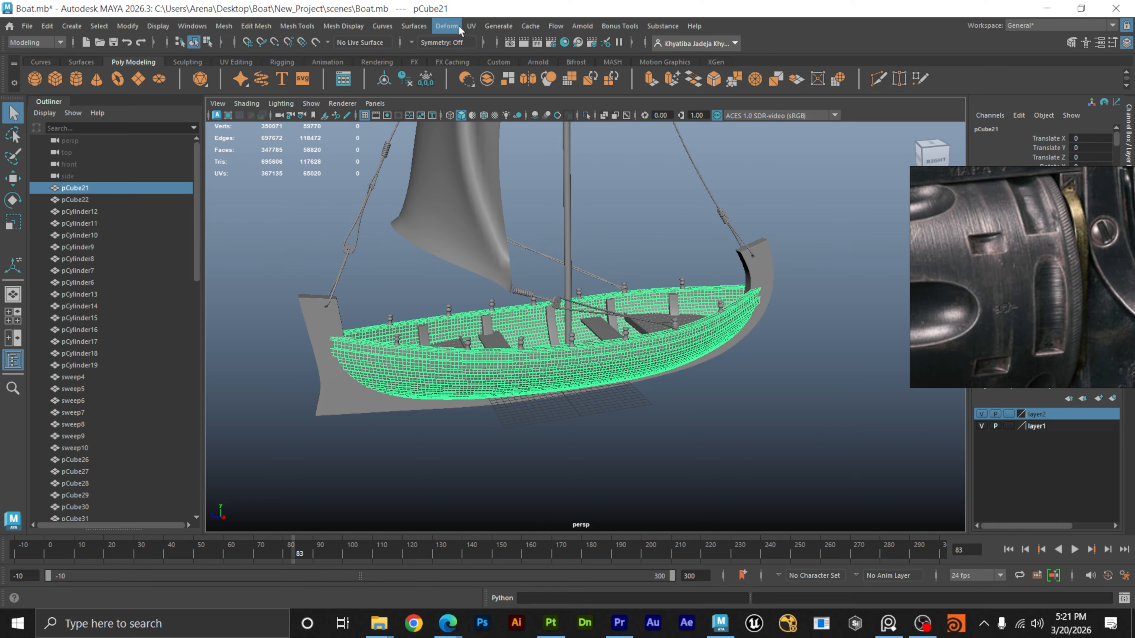
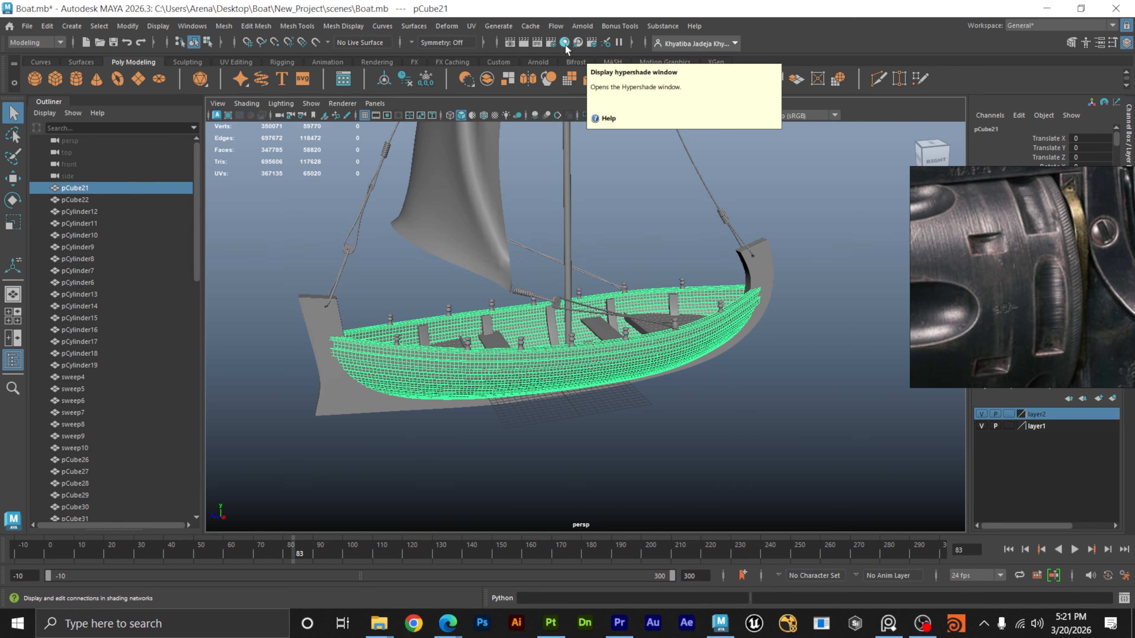
# Remove the revolver pictures from the floating reference board.
pyautogui.moveTo(1045, 176); pyautogui.dragTo(989, 171)
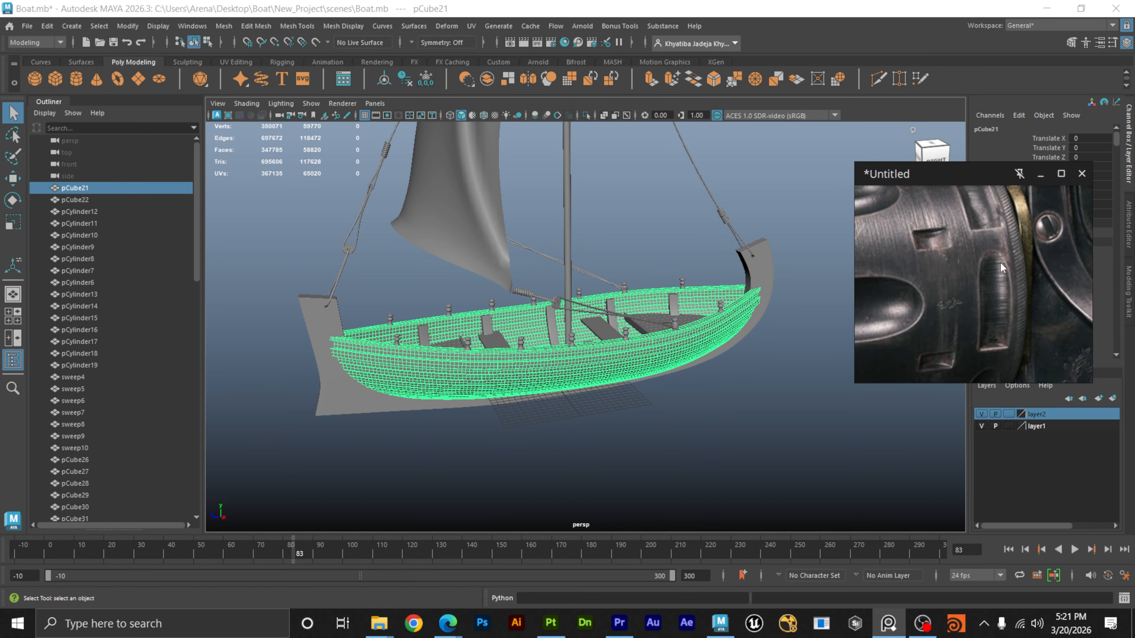
pyautogui.scroll(-5, 1001, 268)
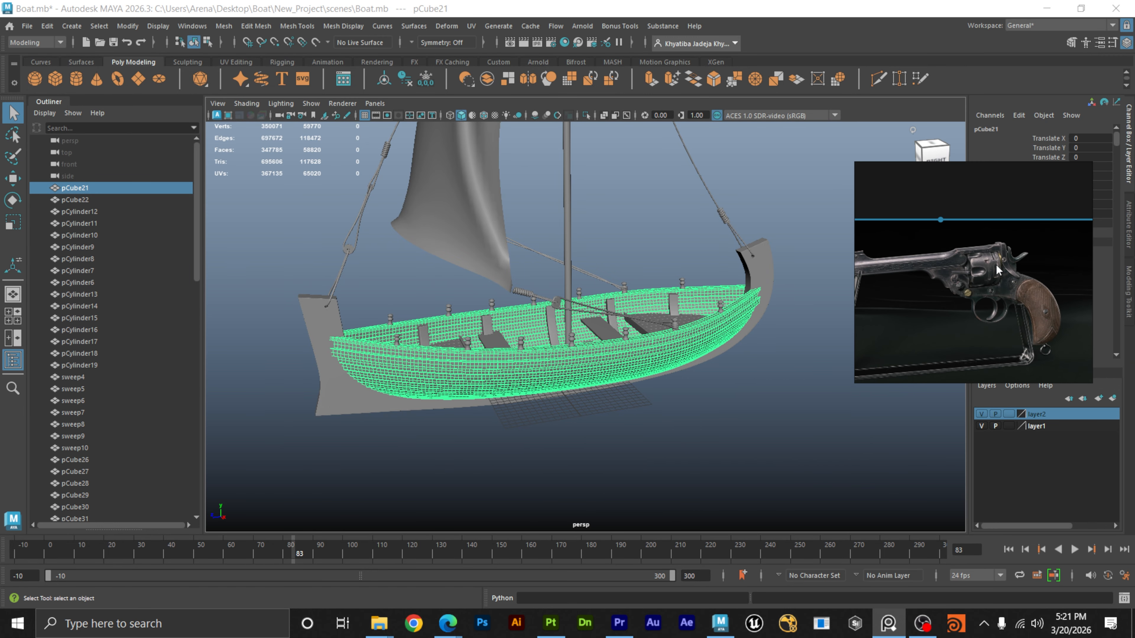
pyautogui.press('Delete')
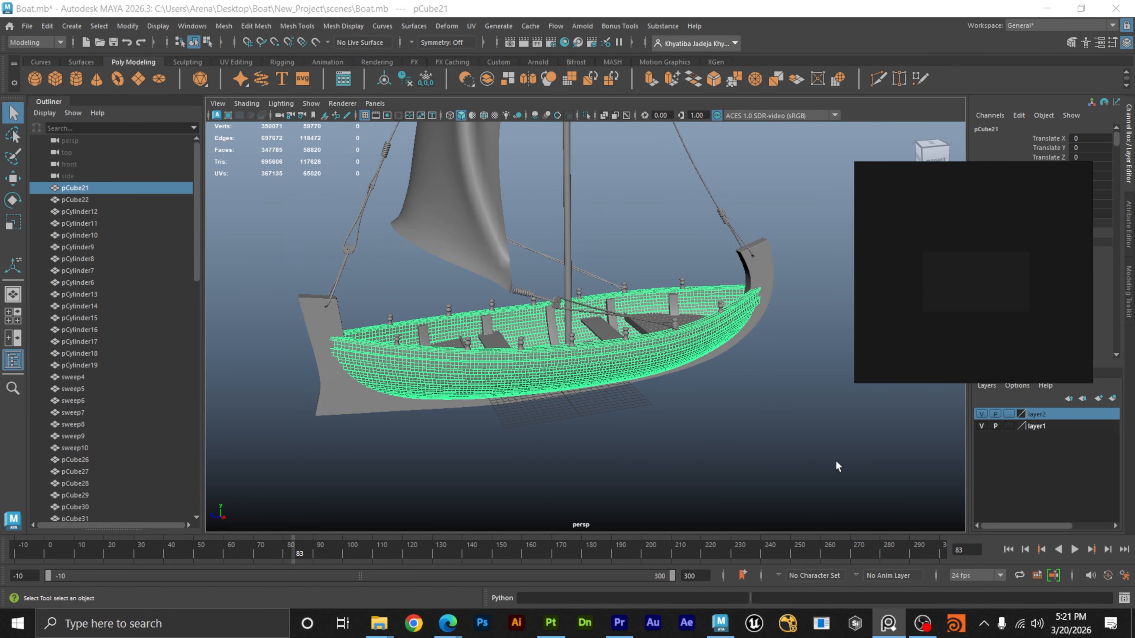
# Add all the boat pictures from the Desktop/Refrences/Boat1 folder to the empty reference board.
pyautogui.moveTo(379, 623)
pyautogui.click(469, 536)
pyautogui.click(54, 166)
pyautogui.doubleClick(250, 275)
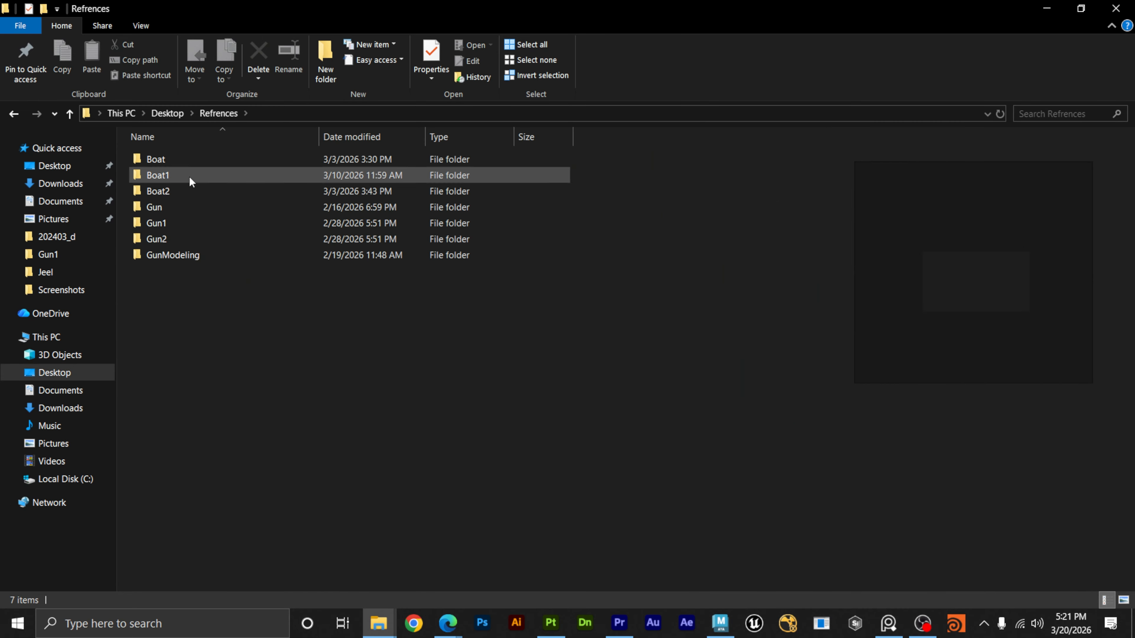
pyautogui.doubleClick(190, 179)
pyautogui.click(183, 179)
pyautogui.keyDown('shift'); pyautogui.click(874, 156); pyautogui.keyUp('shift')
pyautogui.moveTo(874, 156); pyautogui.dragTo(930, 309)
pyautogui.click(1047, 8)
pyautogui.click(793, 381)
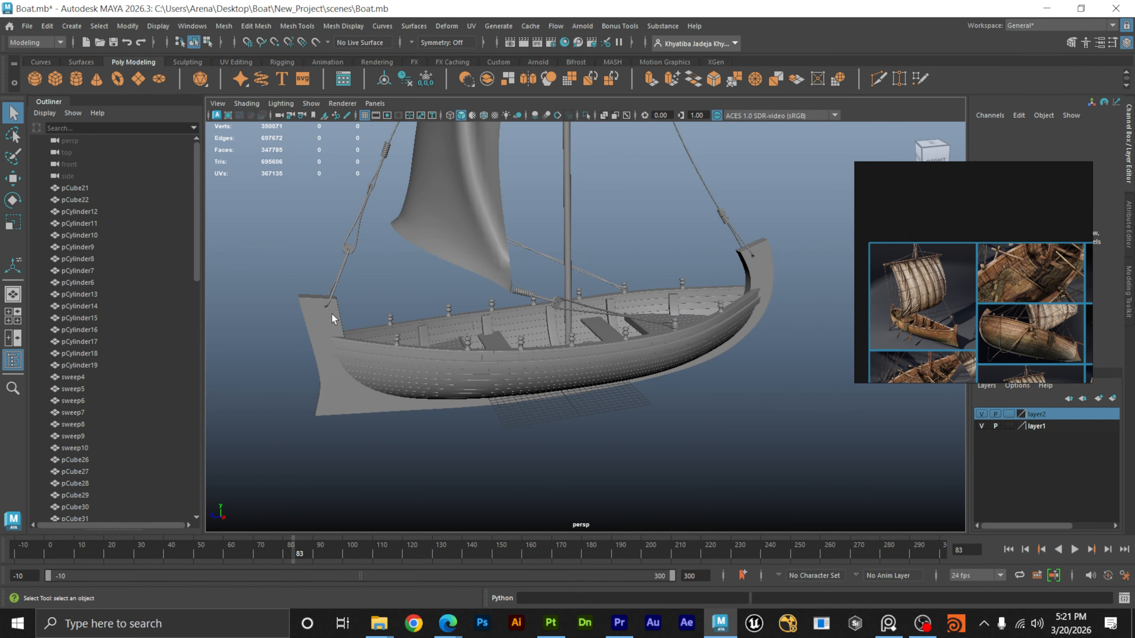
# Bring the whole boat into view and move the reference board clear of it, with all its pictures fitting inside.
pyautogui.scroll(-5, 486, 329)
pyautogui.keyDown('alt'); pyautogui.moveTo(486, 329); pyautogui.dragTo(655, 386); pyautogui.keyUp('alt')
pyautogui.moveTo(654, 385)
pyautogui.keyDown('alt'); pyautogui.mouseDown(button='right')
pyautogui.moveTo(576, 368)
pyautogui.moveTo(651, 372)
pyautogui.mouseUp(button='right'); pyautogui.keyUp('alt')
pyautogui.keyDown('alt'); pyautogui.moveTo(651, 372); pyautogui.dragTo(619, 367, button='middle'); pyautogui.keyUp('alt')
pyautogui.keyDown('alt'); pyautogui.moveTo(619, 367); pyautogui.dragTo(598, 363); pyautogui.keyUp('alt')
pyautogui.moveTo(970, 175)
pyautogui.moveTo(969, 179); pyautogui.dragTo(992, 380)
pyautogui.scroll(-2, 1011, 443)
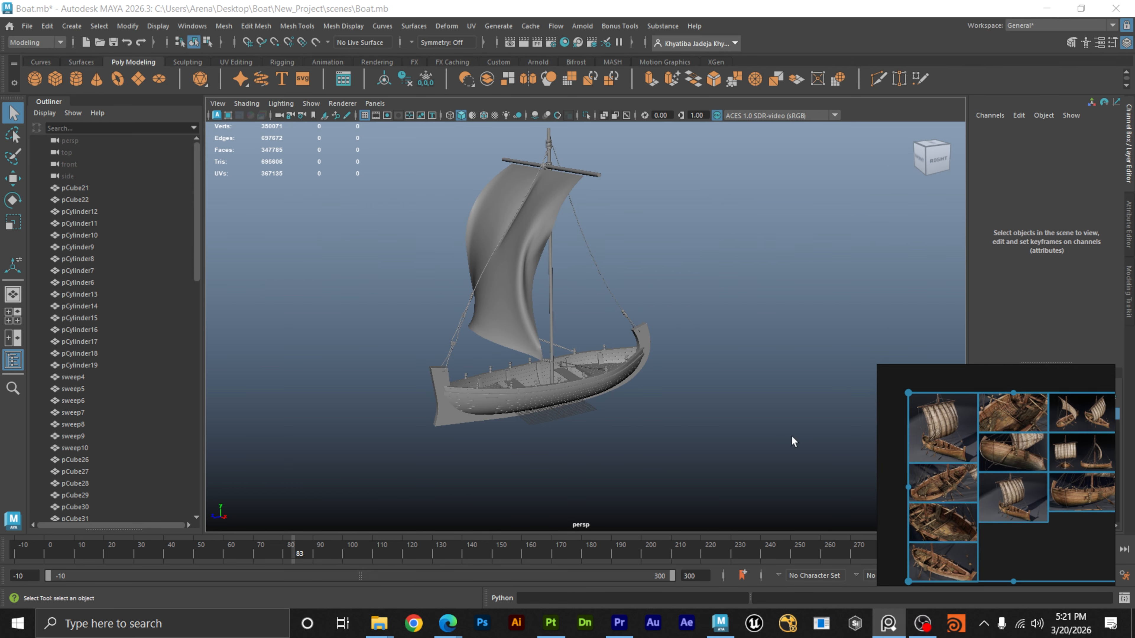
# Select the plank hull pCube21 and open the Hypershade, placing it so the boat remains in view.
pyautogui.keyDown('alt'); pyautogui.moveTo(679, 435); pyautogui.dragTo(653, 431); pyautogui.keyUp('alt')
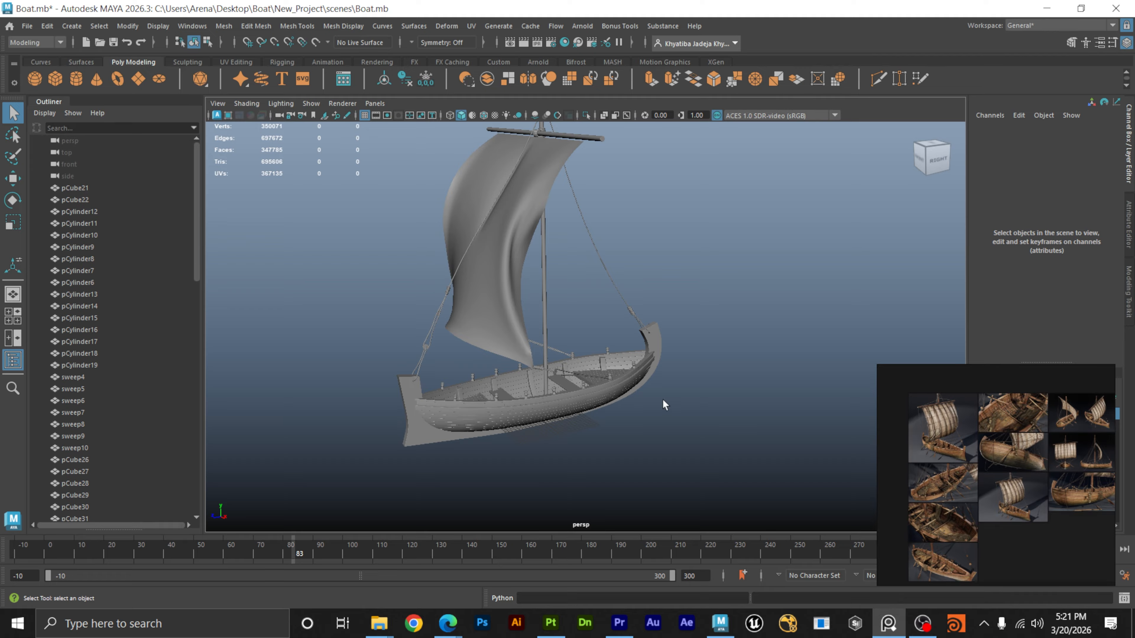
pyautogui.keyDown('alt'); pyautogui.moveTo(538, 422); pyautogui.dragTo(666, 375); pyautogui.keyUp('alt')
pyautogui.click(587, 380)
pyautogui.keyDown('alt'); pyautogui.moveTo(588, 457); pyautogui.dragTo(613, 472); pyautogui.keyUp('alt')
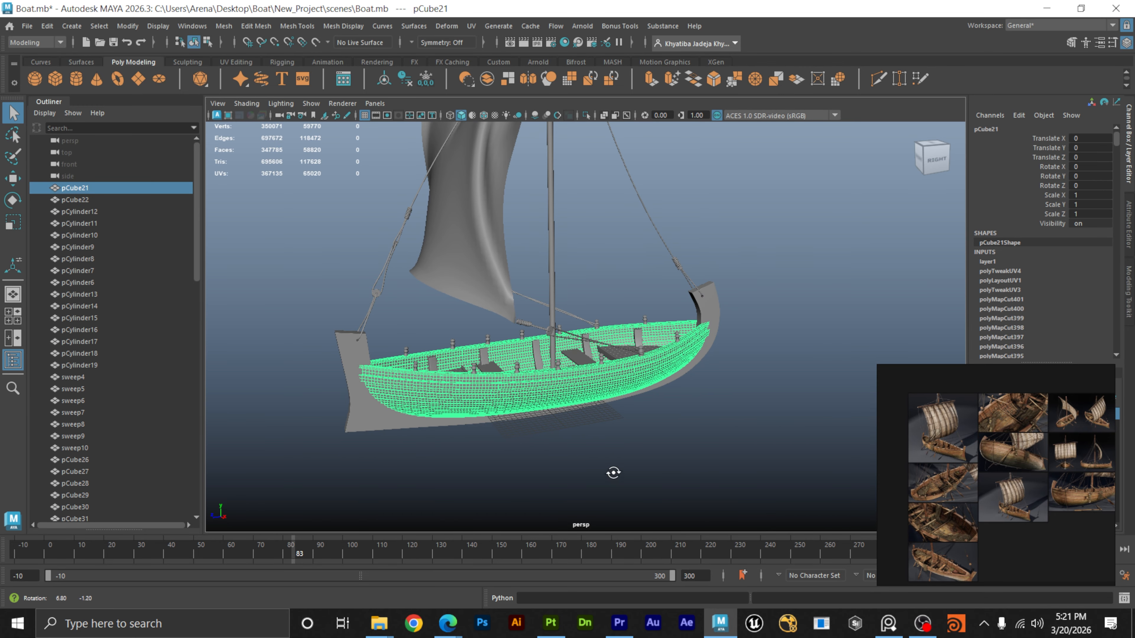
pyautogui.click(203, 26)
pyautogui.moveTo(272, 87)
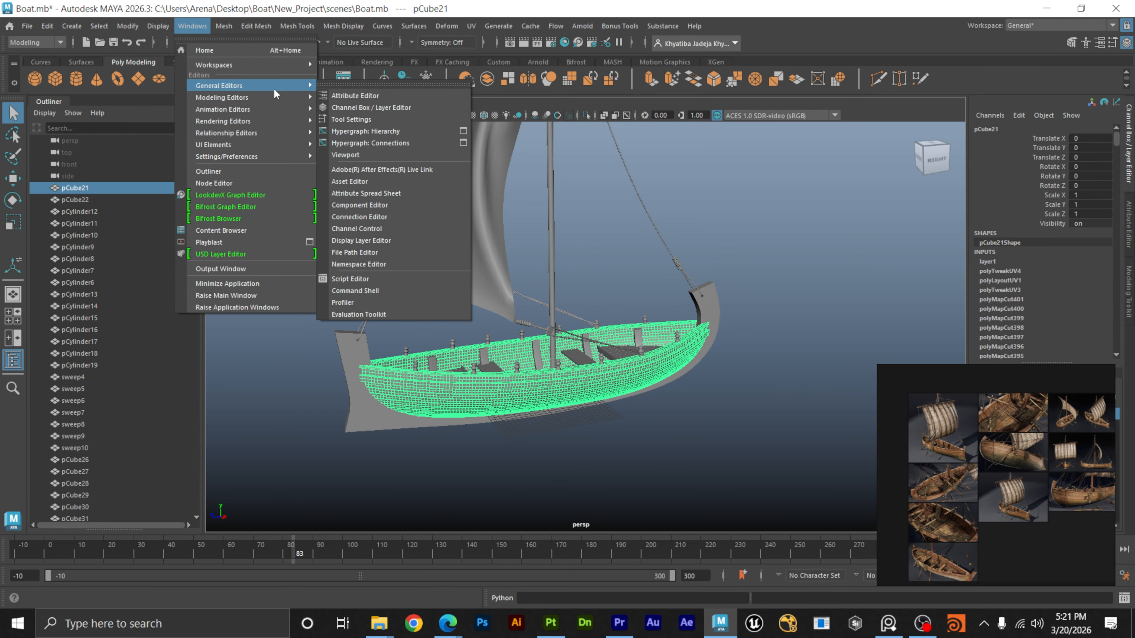
pyautogui.moveTo(275, 122)
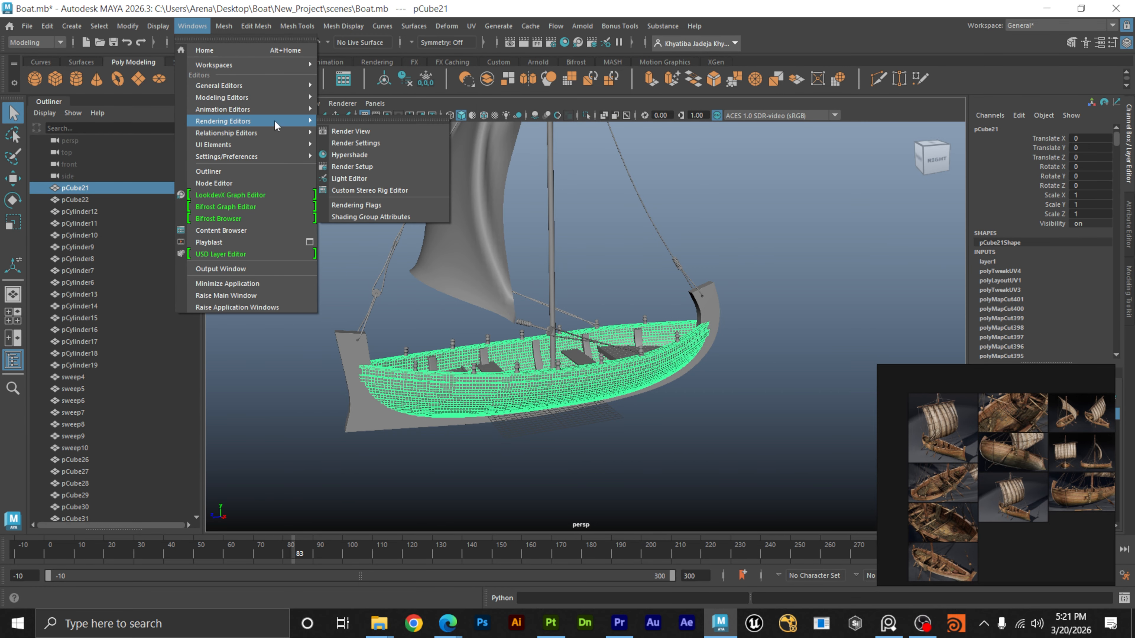
pyautogui.click(360, 156)
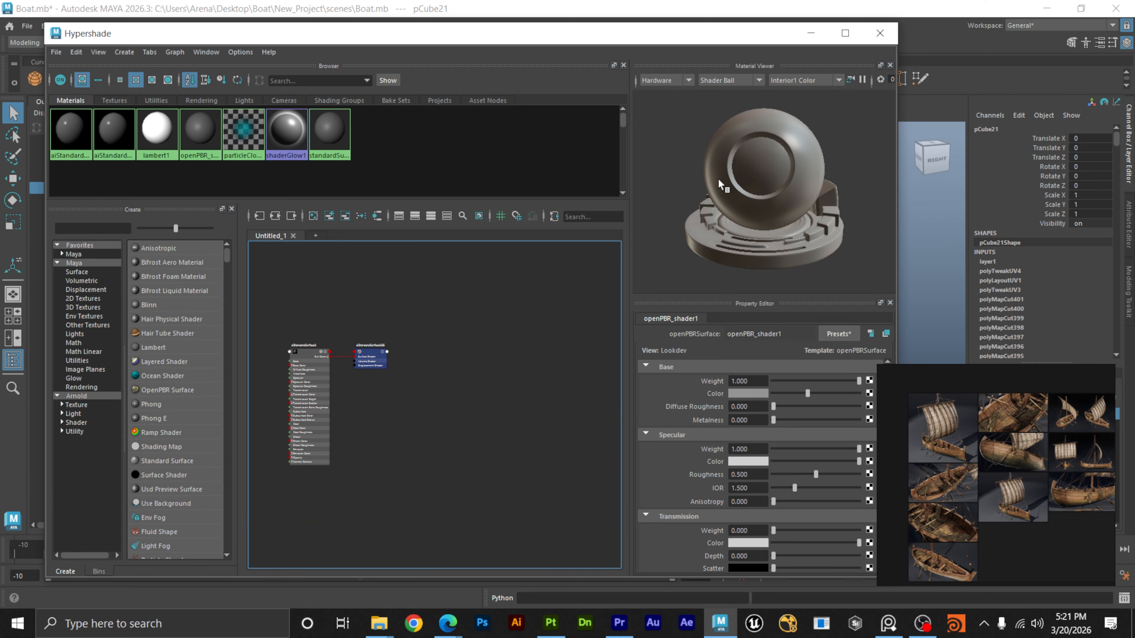
pyautogui.moveTo(437, 36); pyautogui.dragTo(1064, 37)
# Delete the two unused aiStandardSurface materials from the Hypershade graph.
pyautogui.scroll(-3, 937, 292)
pyautogui.keyDown('alt'); pyautogui.moveTo(952, 308); pyautogui.dragTo(915, 230, button='middle'); pyautogui.keyUp('alt')
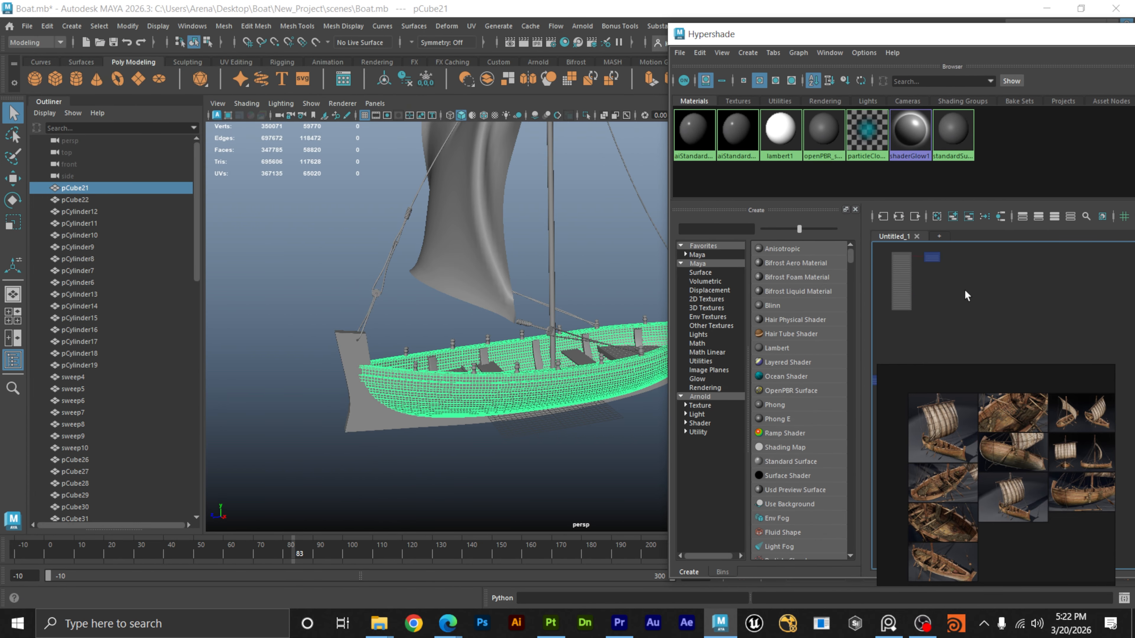
pyautogui.scroll(-5, 964, 290)
pyautogui.scroll(-3, 982, 287)
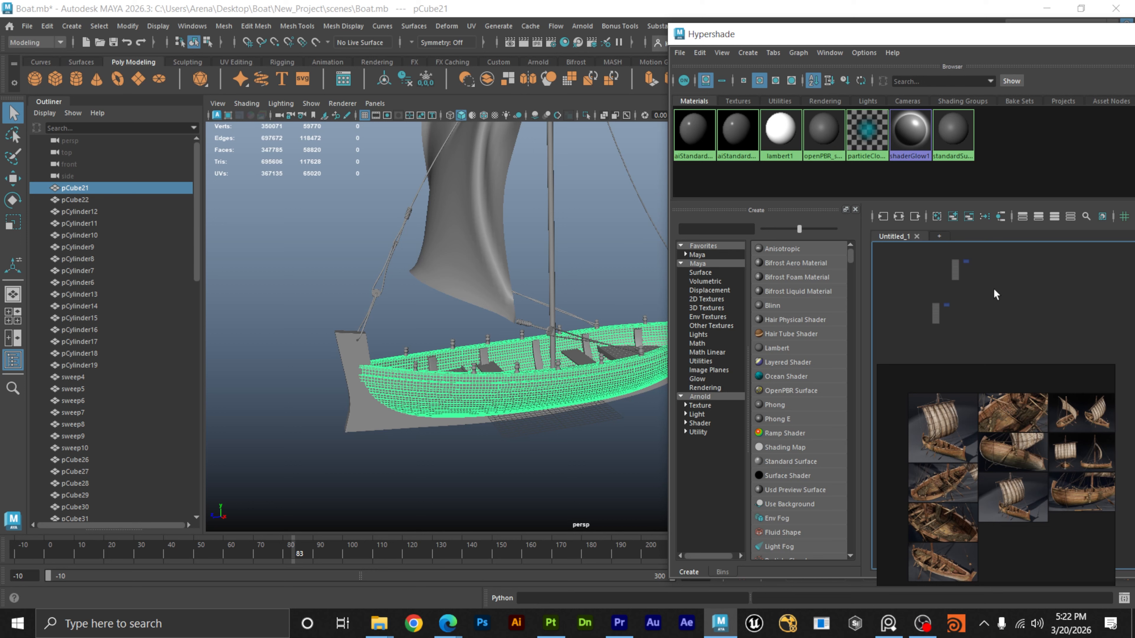
pyautogui.scroll(-2, 995, 289)
pyautogui.moveTo(1025, 264); pyautogui.dragTo(949, 320)
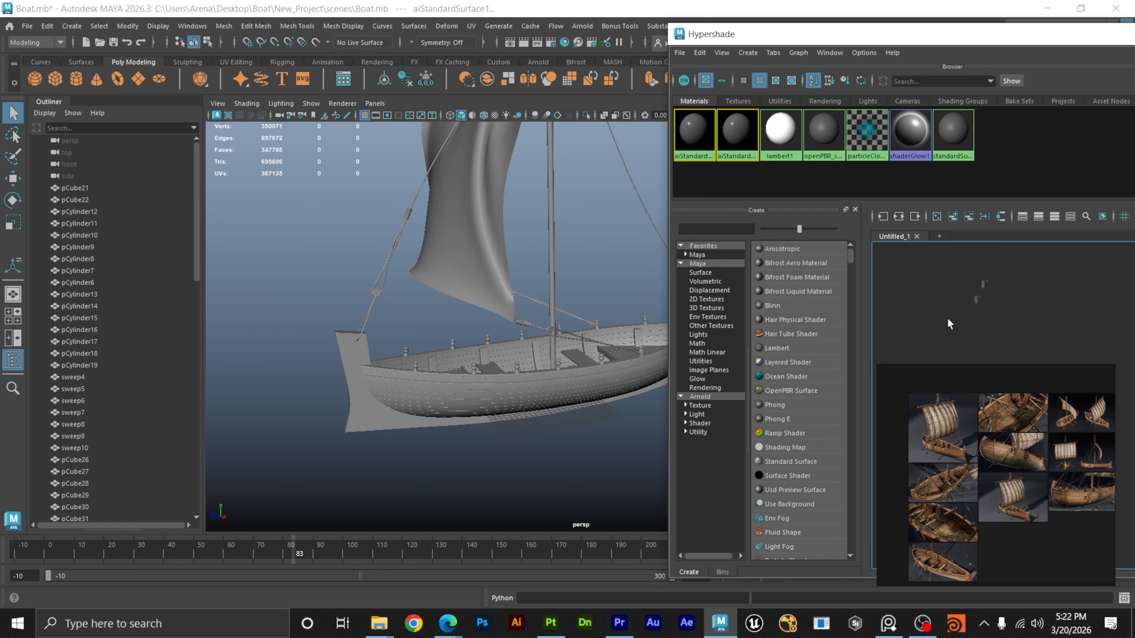
pyautogui.press('Delete')
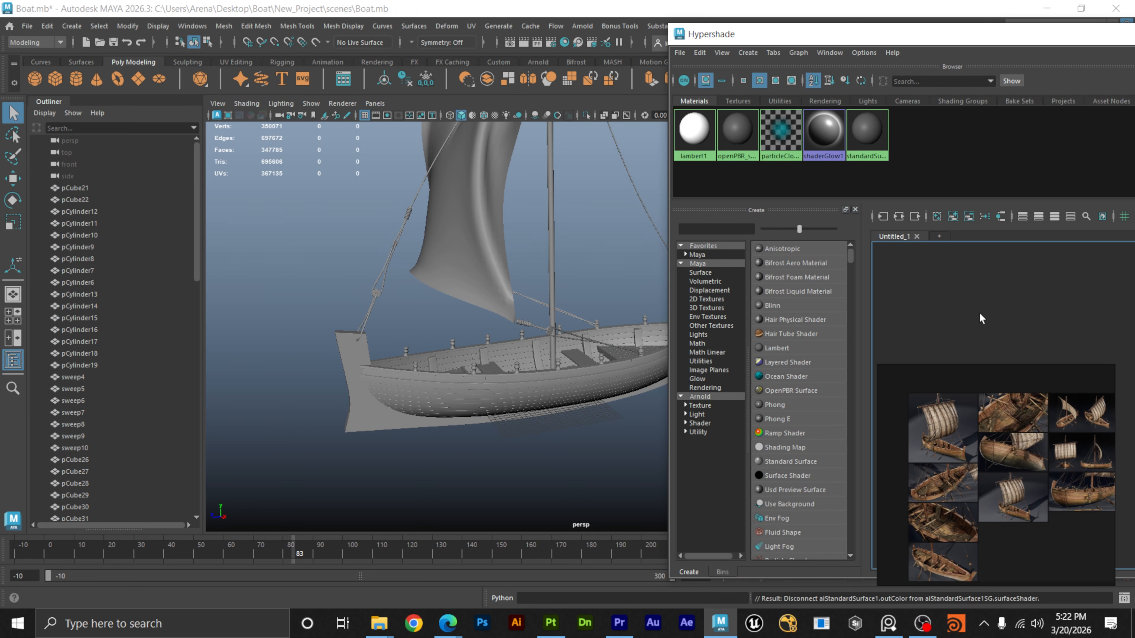
# Try to delete the standardSurface1 and lambert1 materials.
pyautogui.click(867, 148)
pyautogui.press('Delete')
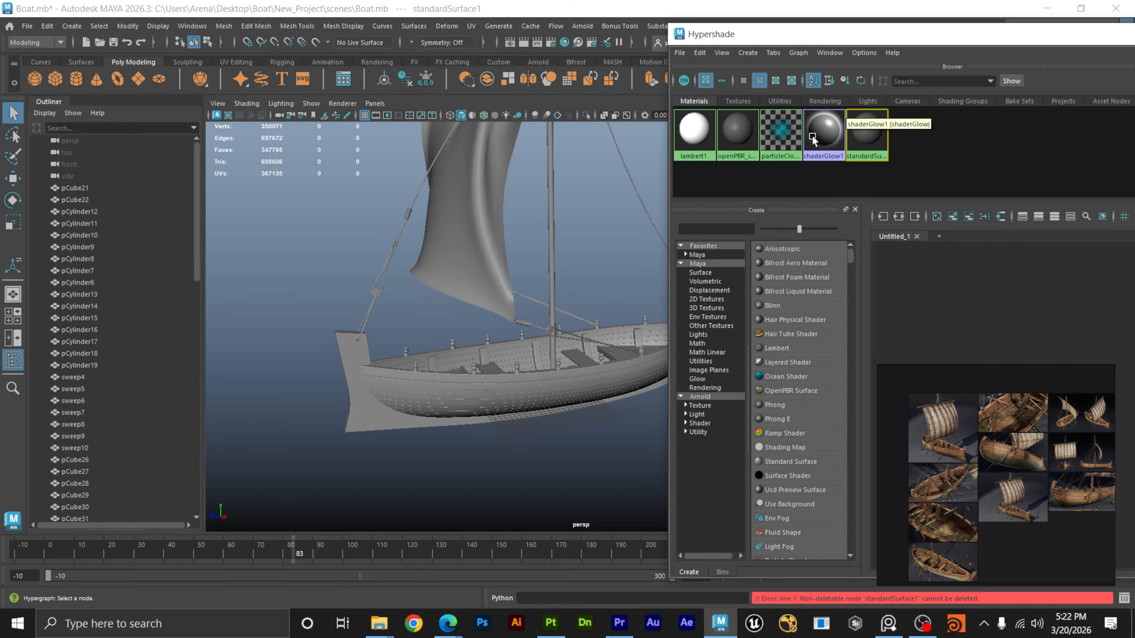
pyautogui.click(697, 134)
pyautogui.press('Delete')
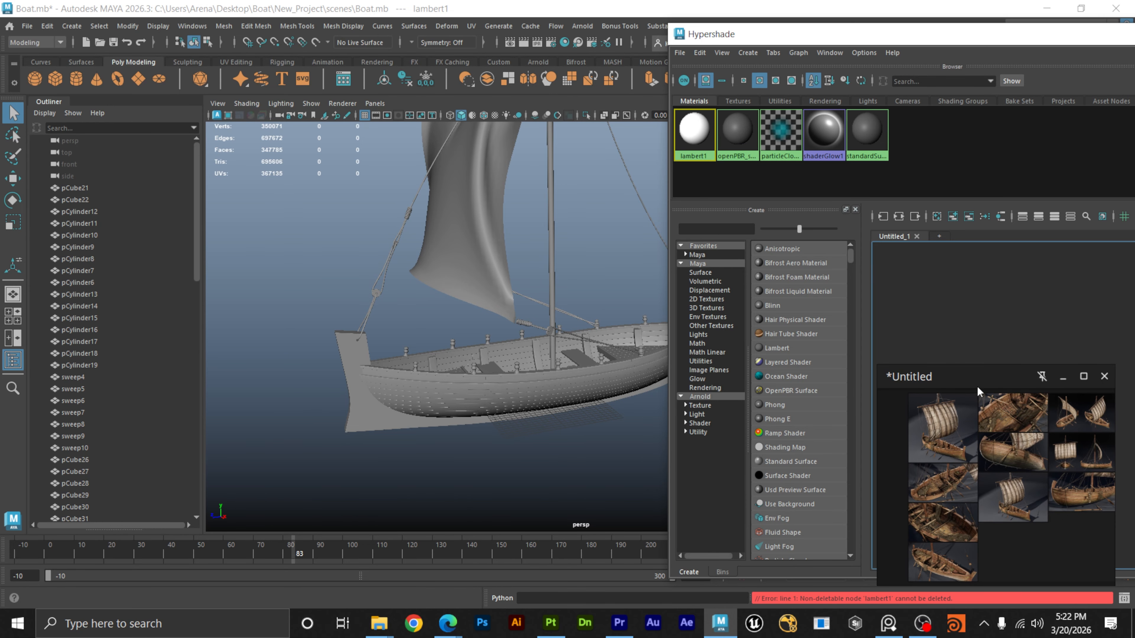
# Move the boat reference board off the Hypershade's node graph.
pyautogui.moveTo(958, 390); pyautogui.dragTo(77, 419)
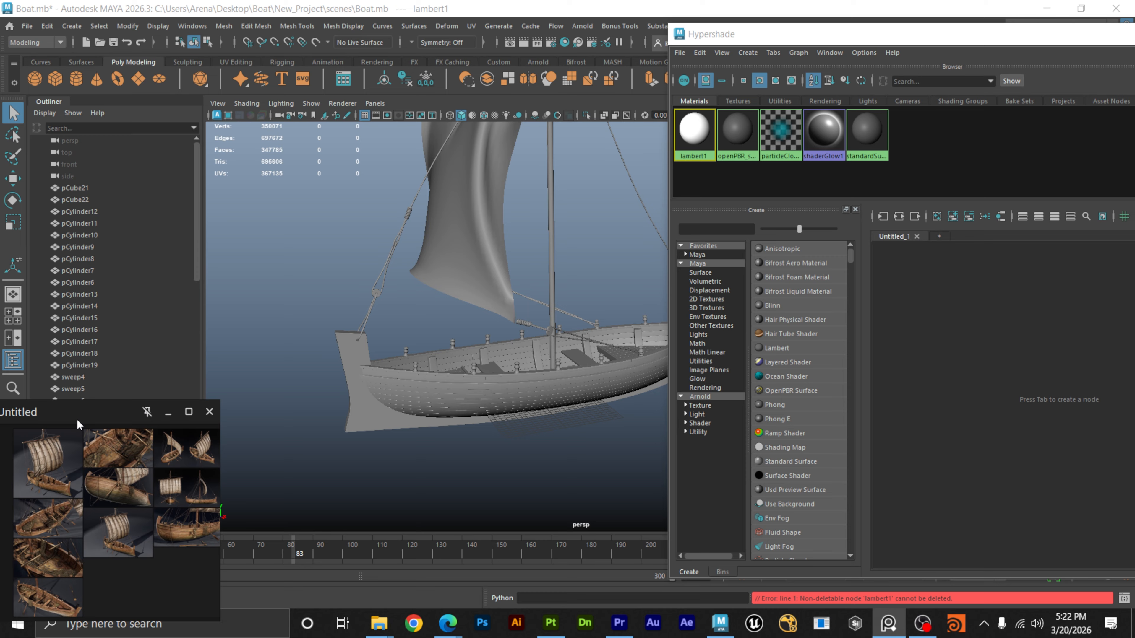
# Create a new Arnold aiStandardSurface material in the Hypershade.
pyautogui.click(983, 330)
pyautogui.click(711, 395)
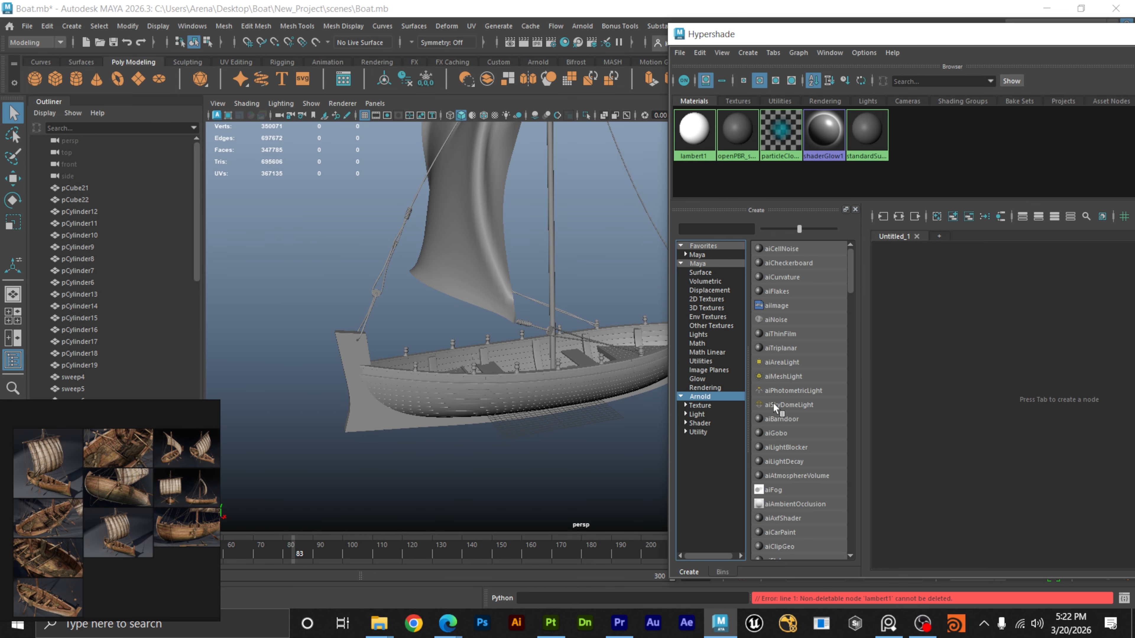
pyautogui.scroll(-5, 810, 383)
pyautogui.scroll(-1, 810, 382)
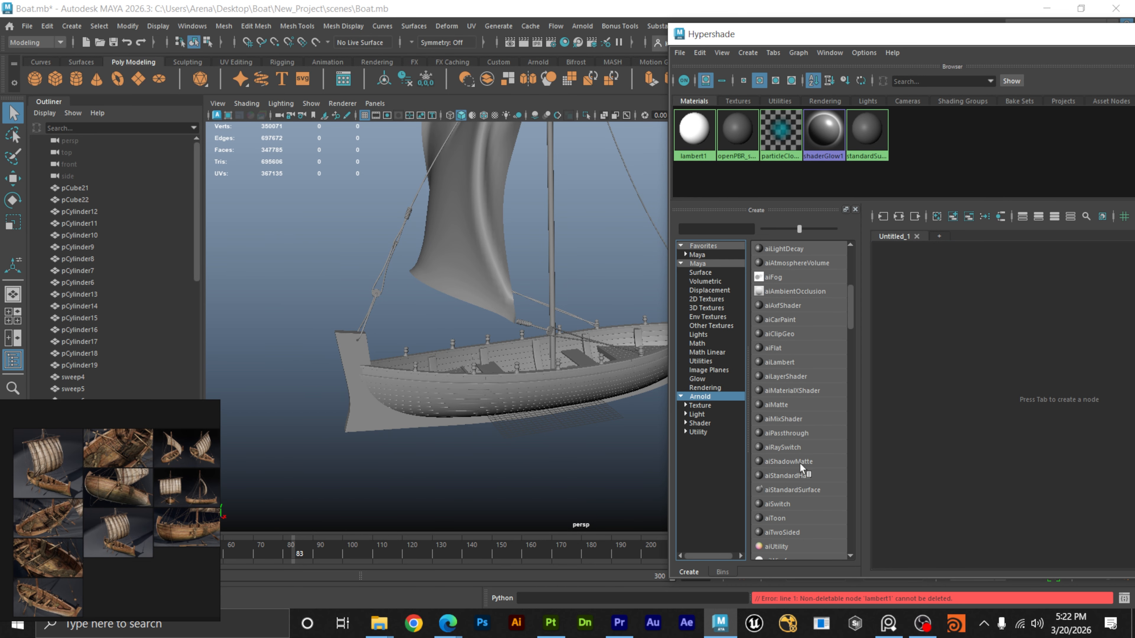
pyautogui.click(790, 490)
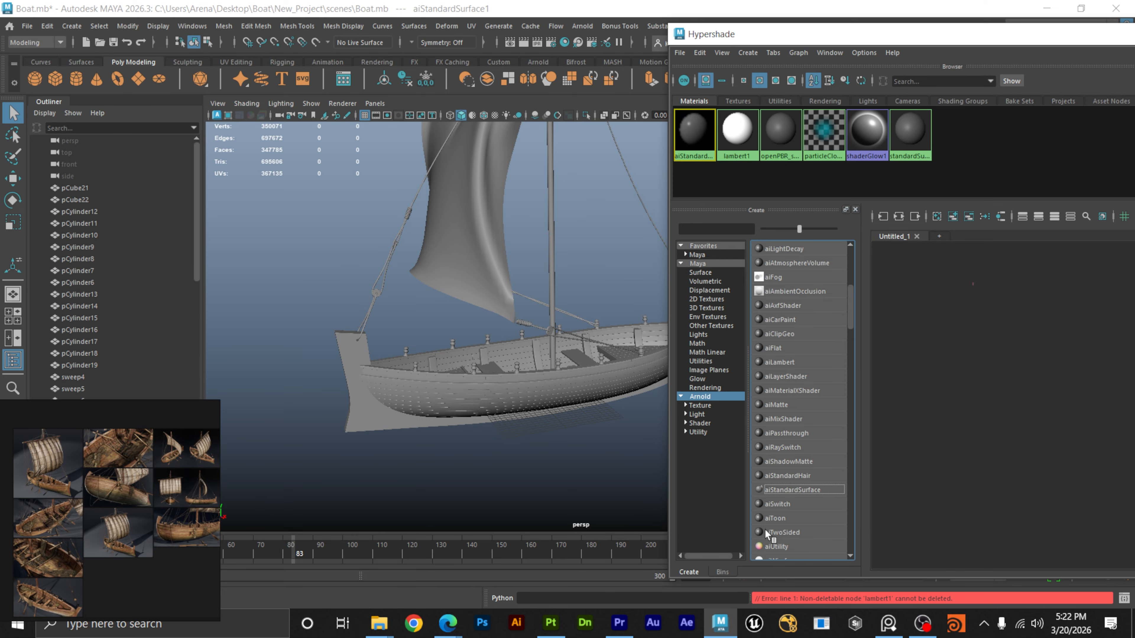
# Rename the new aiStandardSurface material as Boat_part1 and assign it to the plank hull pCube21.
pyautogui.keyDown('alt'); pyautogui.moveTo(993, 305); pyautogui.dragTo(993, 337, button='middle'); pyautogui.keyUp('alt')
pyautogui.scroll(5, 939, 295)
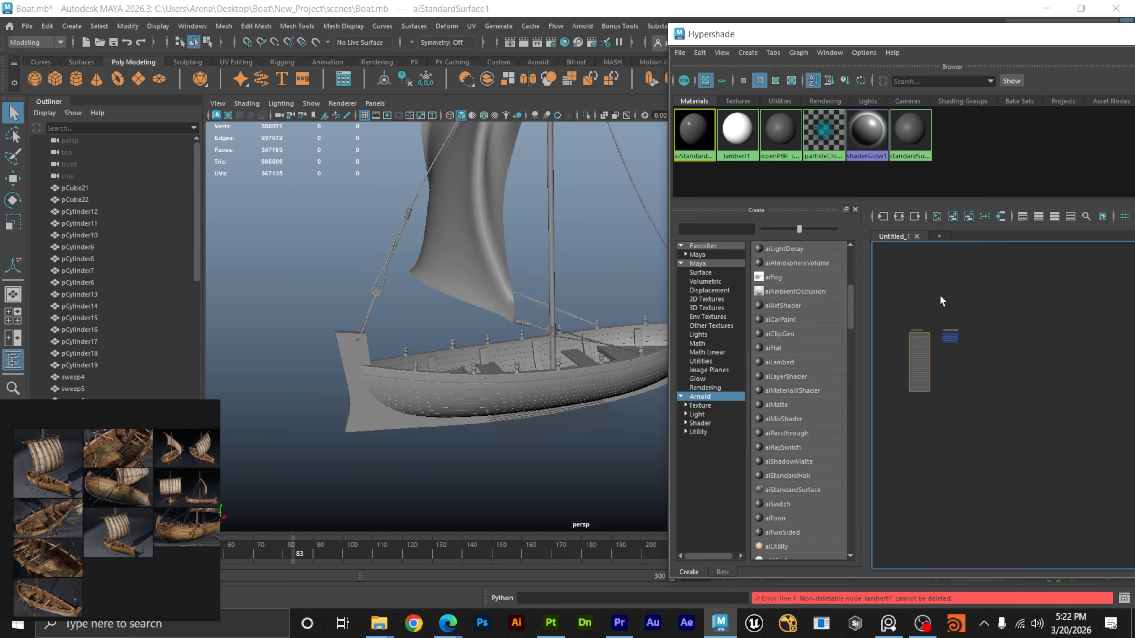
pyautogui.keyDown('alt'); pyautogui.moveTo(1001, 302); pyautogui.dragTo(988, 266, button='middle'); pyautogui.keyUp('alt')
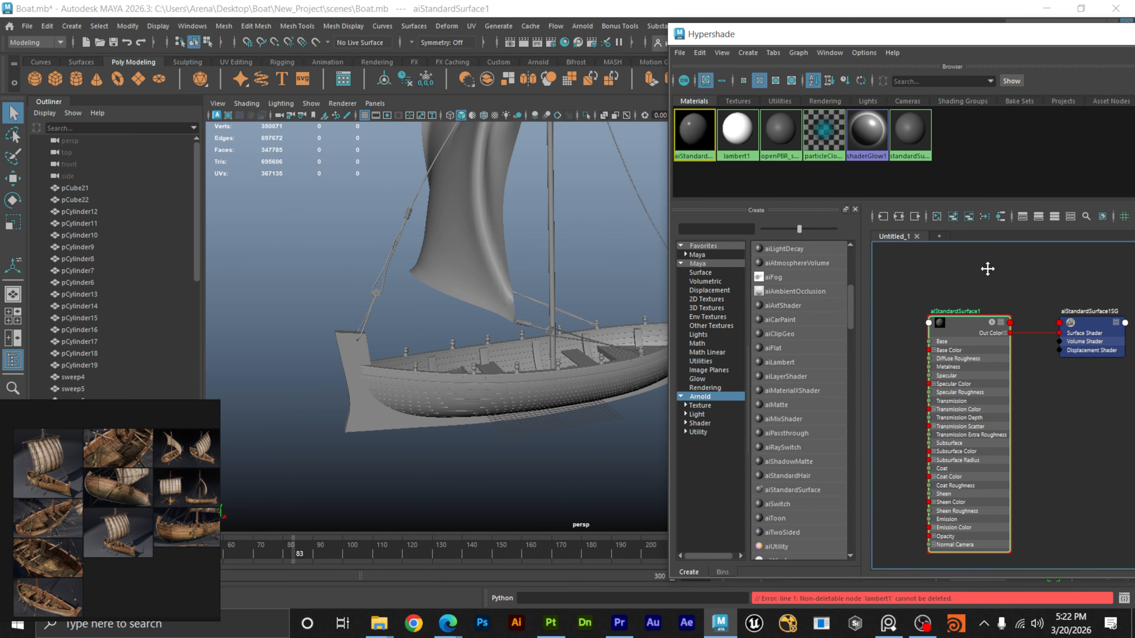
pyautogui.doubleClick(969, 312)
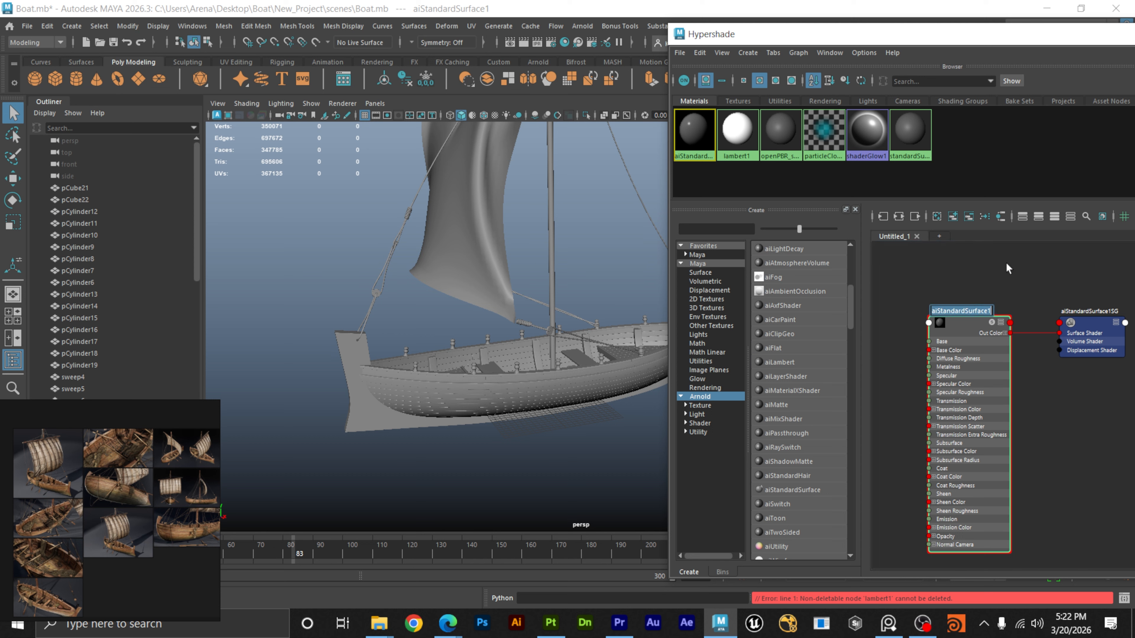
pyautogui.write('Boat')
pyautogui.write('_part1')
pyautogui.press('Return')
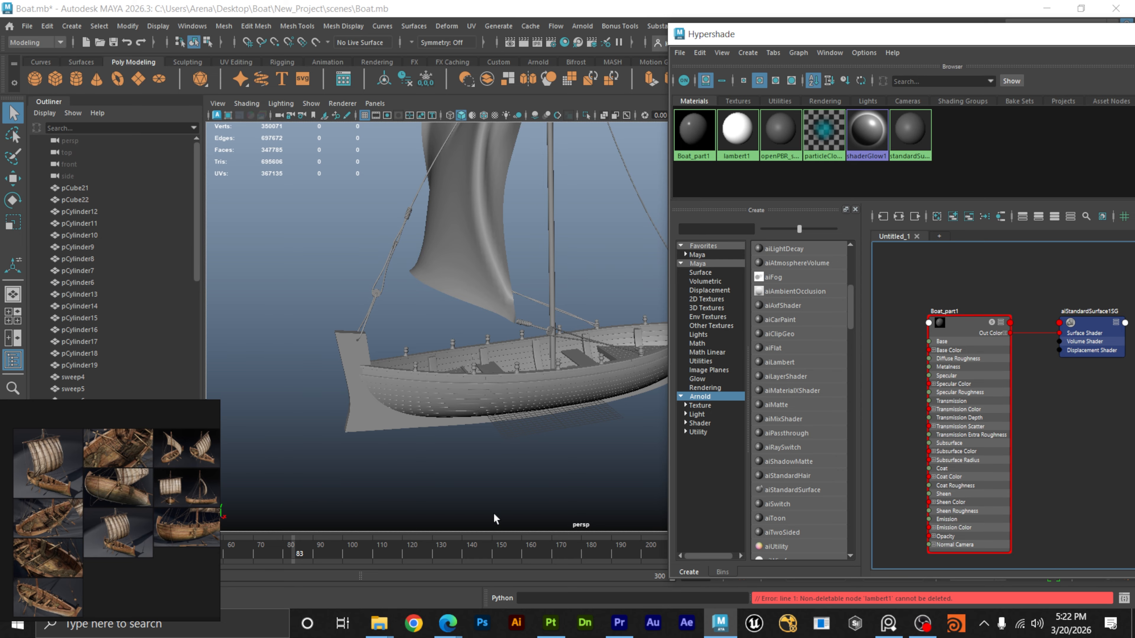
pyautogui.moveTo(495, 519); pyautogui.dragTo(531, 449, button='middle')
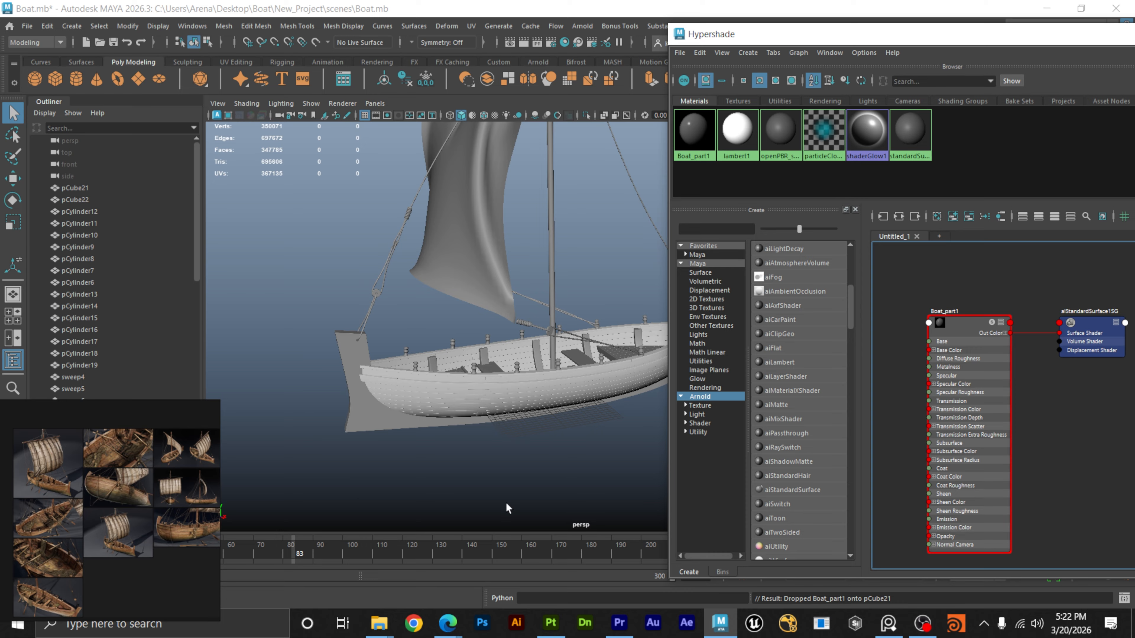
pyautogui.scroll(-2, 601, 423)
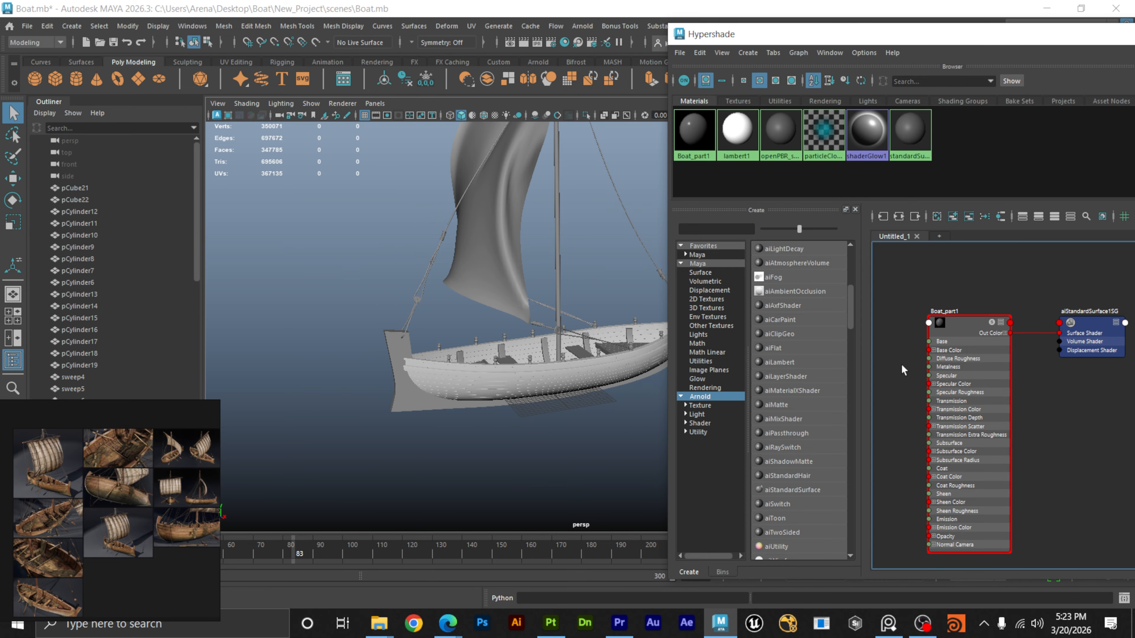
# Add a second aiStandardSurface material to the Hypershade graph, leaving Boat_part1 in place.
pyautogui.scroll(-2, 968, 270)
pyautogui.keyDown('alt'); pyautogui.moveTo(968, 272); pyautogui.dragTo(941, 461, button='middle'); pyautogui.keyUp('alt')
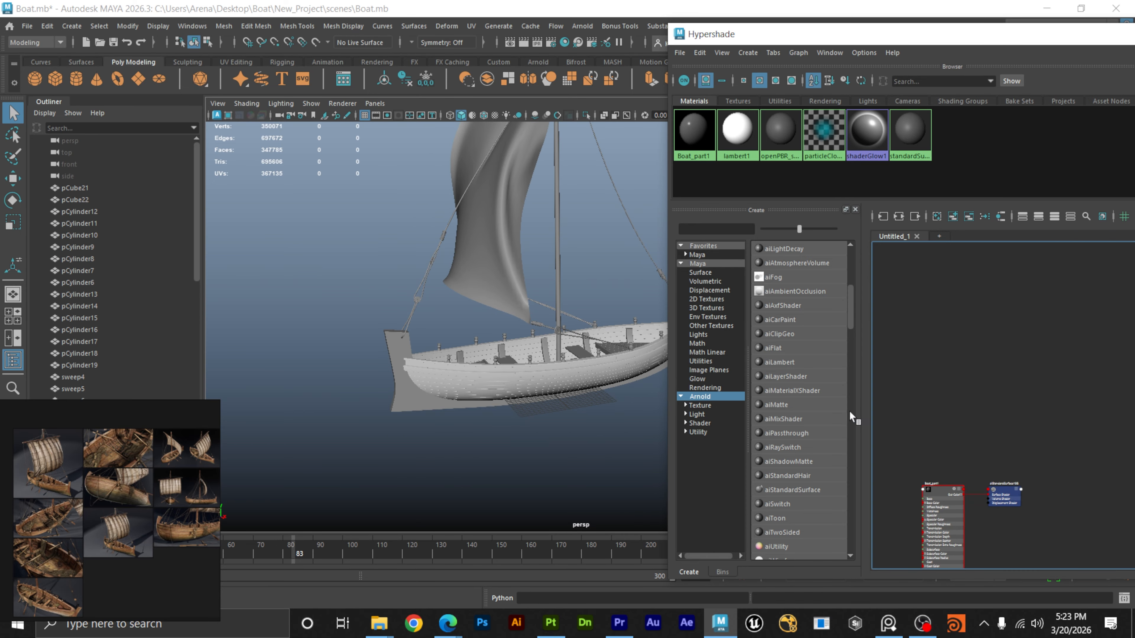
pyautogui.scroll(1, 801, 383)
pyautogui.click(801, 530)
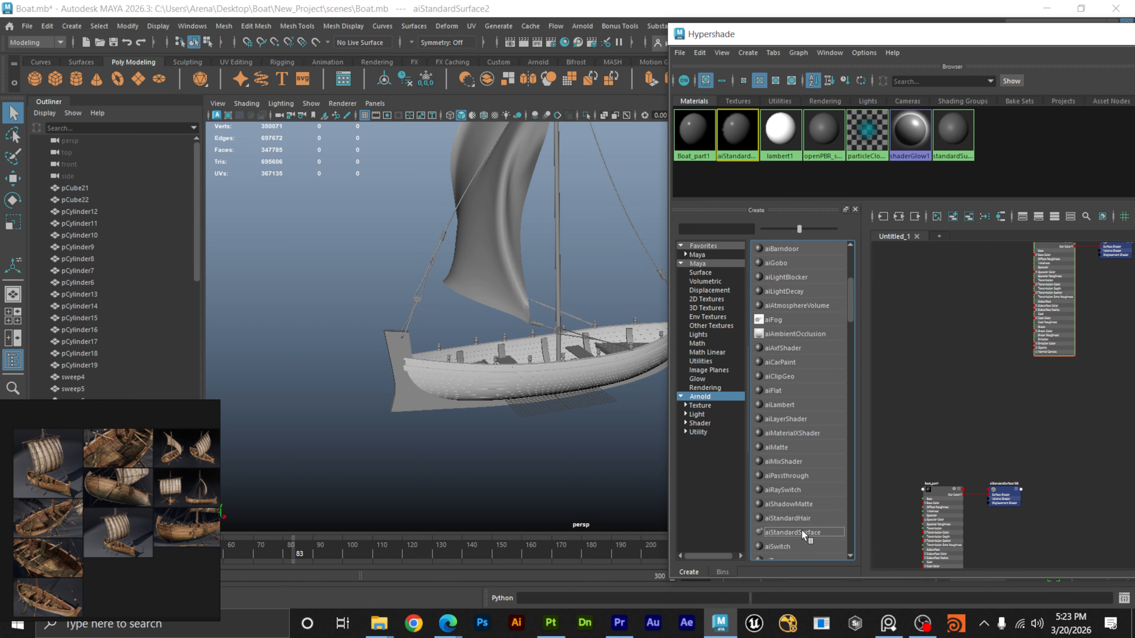
# Rename the second aiStandardSurface material as Boat_part2, reusing the name copied from Boat_part1.
pyautogui.keyDown('alt'); pyautogui.moveTo(992, 390); pyautogui.dragTo(963, 383, button='middle'); pyautogui.keyUp('alt')
pyautogui.scroll(-1, 959, 326)
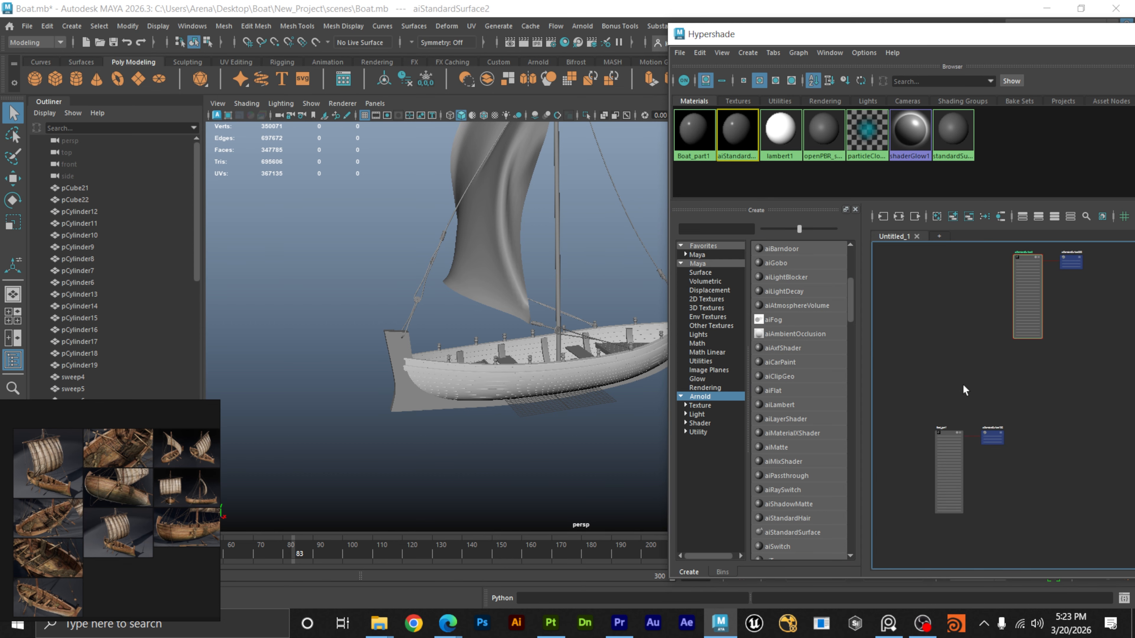
pyautogui.scroll(5, 931, 451)
pyautogui.keyDown('alt'); pyautogui.moveTo(880, 450); pyautogui.dragTo(954, 437, button='middle'); pyautogui.keyUp('alt')
pyautogui.doubleClick(954, 439)
pyautogui.hotkey('ctrl', 'c')
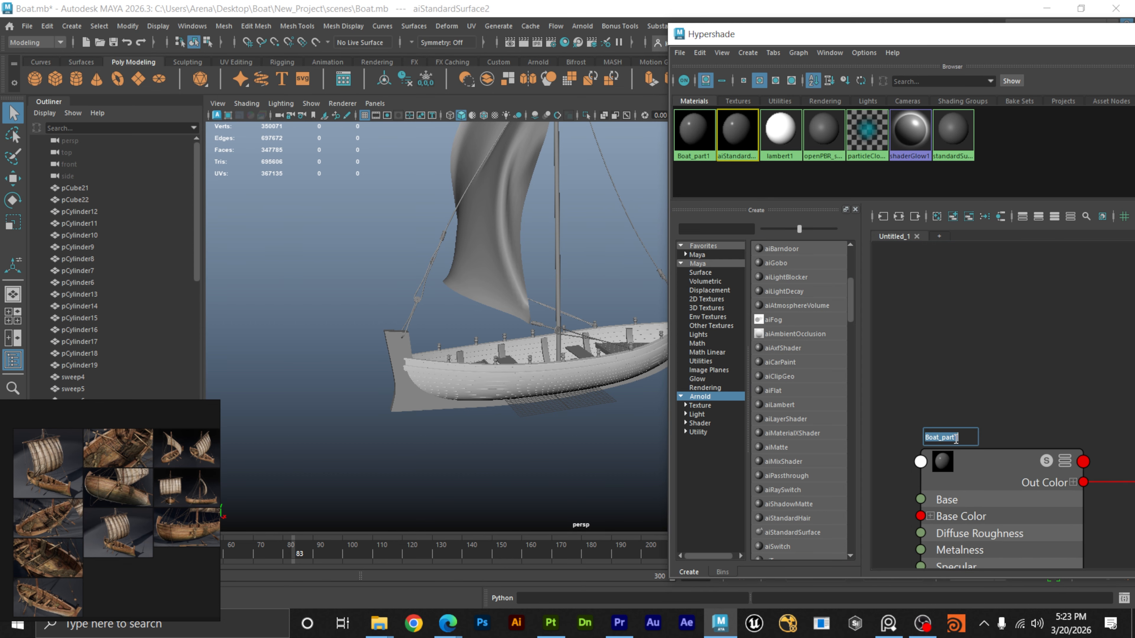
pyautogui.click(1018, 320)
pyautogui.keyDown('alt'); pyautogui.moveTo(1018, 321); pyautogui.dragTo(970, 393, button='middle'); pyautogui.keyUp('alt')
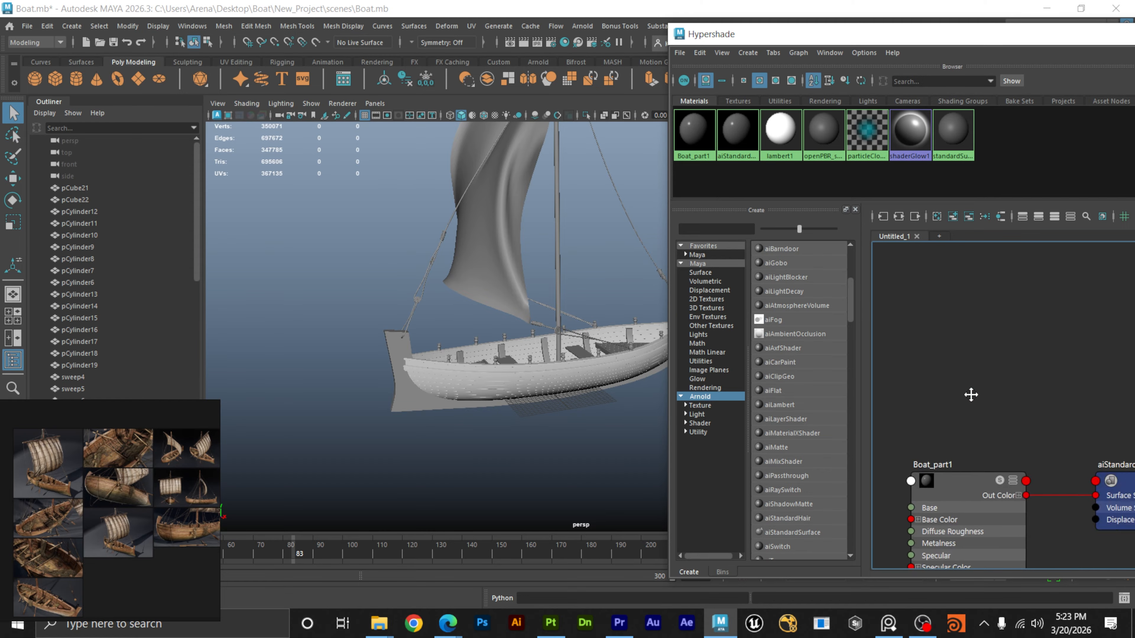
pyautogui.scroll(2, 894, 504)
pyautogui.scroll(-2, 957, 531)
pyautogui.scroll(4, 941, 299)
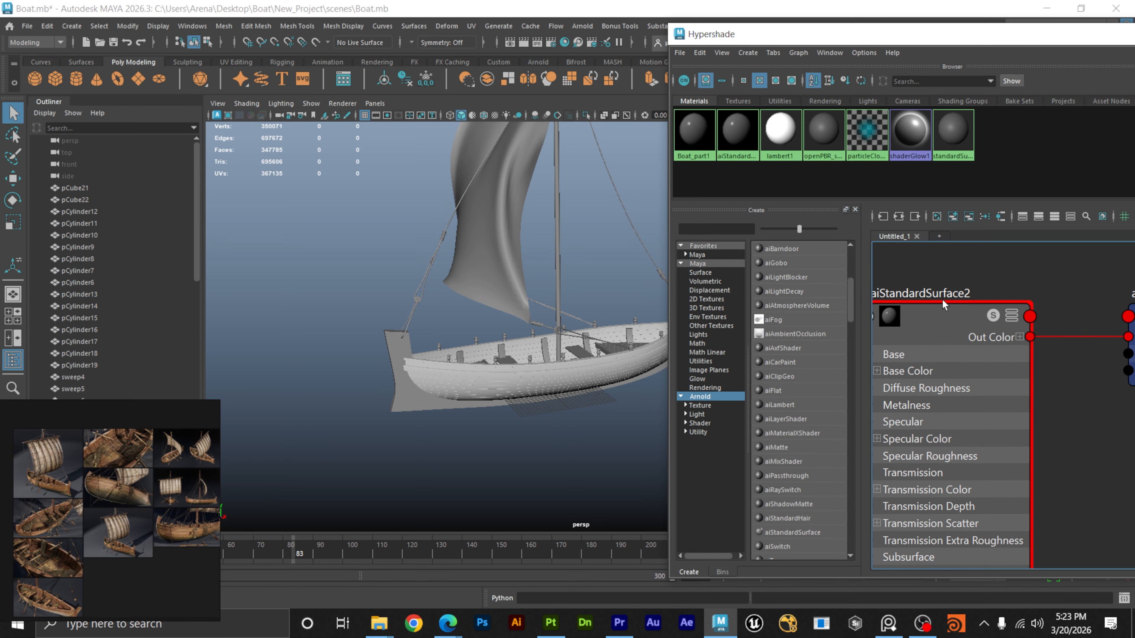
pyautogui.doubleClick(941, 293)
pyautogui.hotkey('ctrl', 'v')
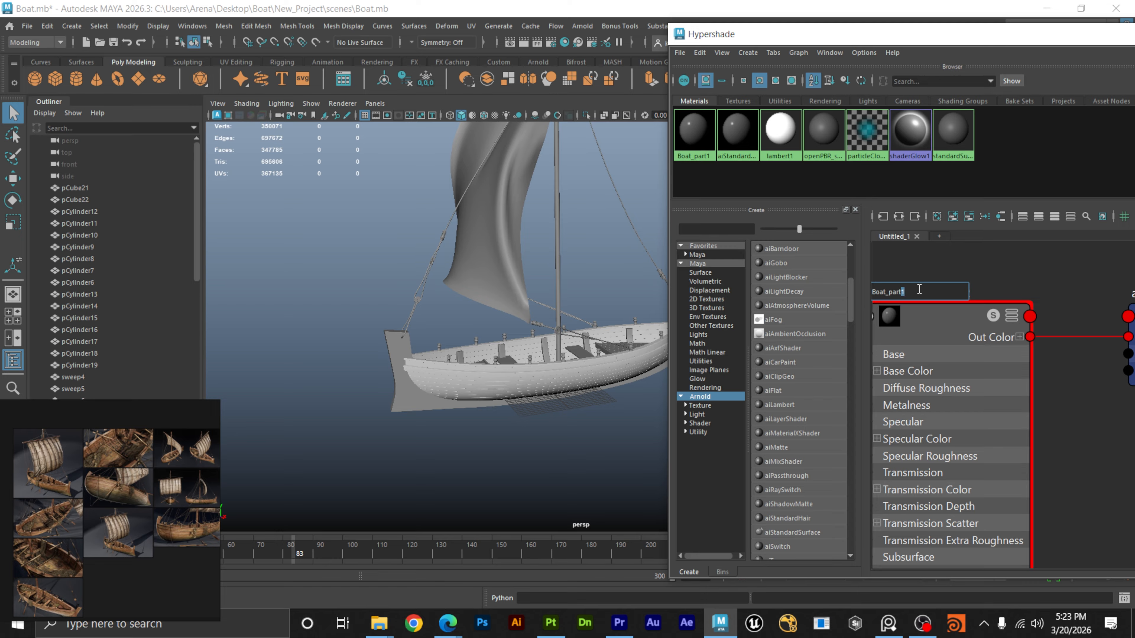
pyautogui.write('2')
pyautogui.press('Return')
pyautogui.scroll(-3, 1002, 269)
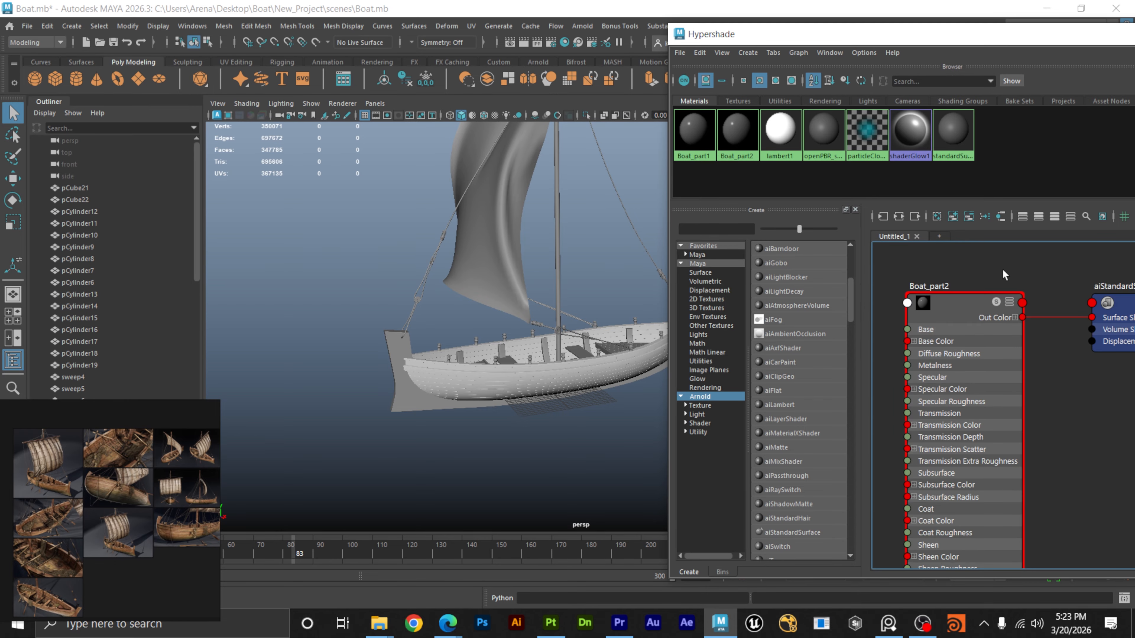
# Select the keel and stem piece pCube22 together with the five curved ribs inside the hull.
pyautogui.keyDown('alt'); pyautogui.moveTo(544, 396); pyautogui.dragTo(343, 405); pyautogui.keyUp('alt')
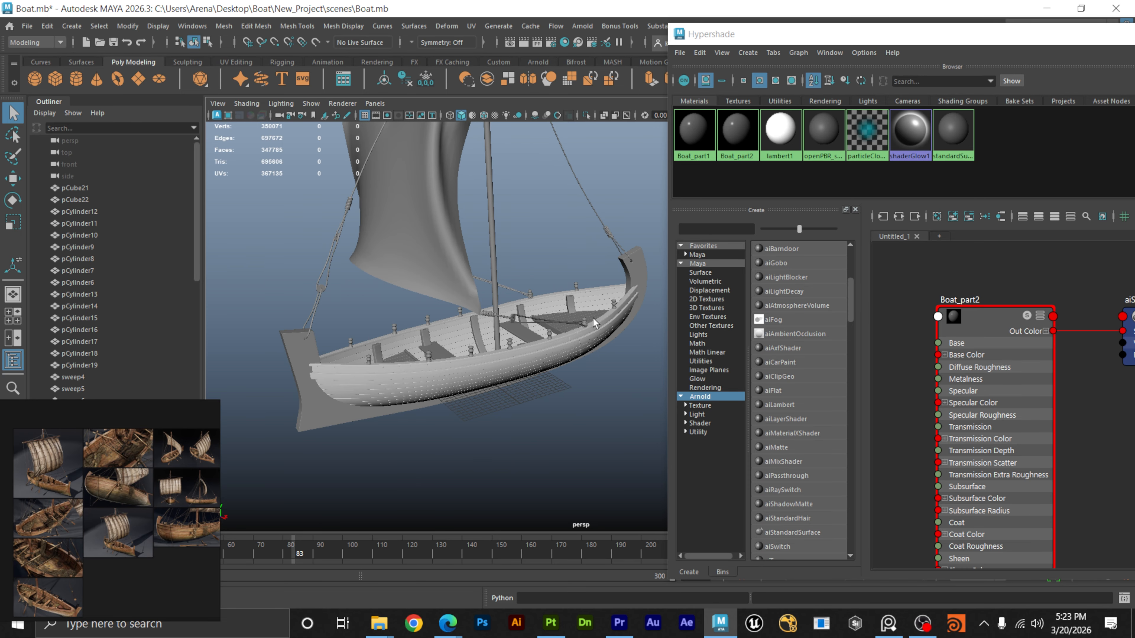
pyautogui.click(373, 403)
pyautogui.scroll(8, 447, 380)
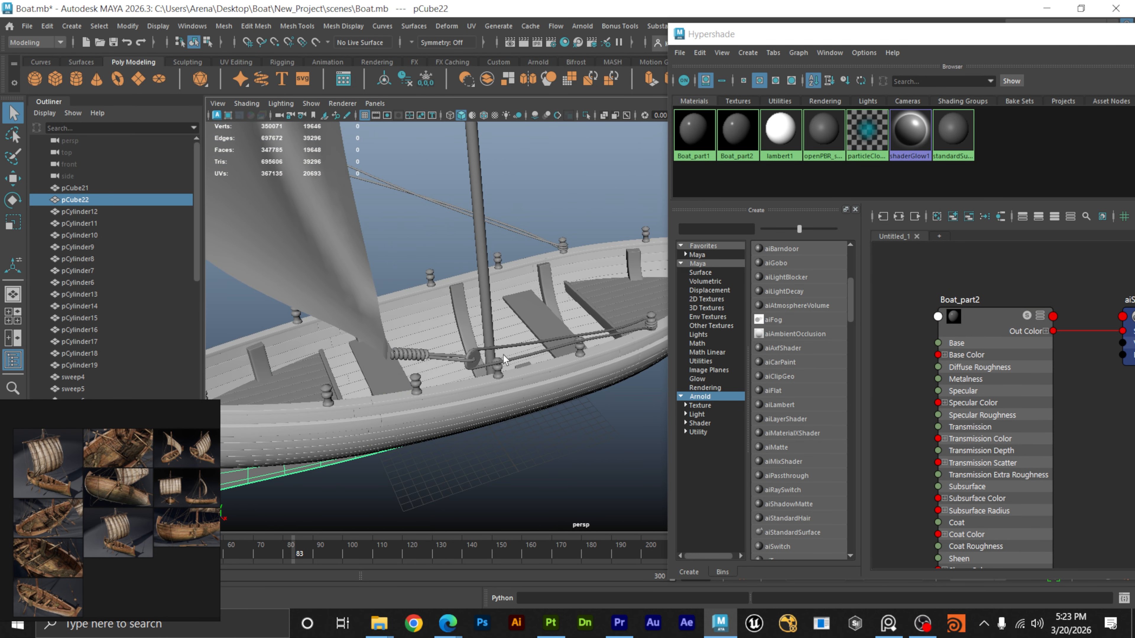
pyautogui.keyDown('alt'); pyautogui.moveTo(504, 359); pyautogui.dragTo(528, 284); pyautogui.keyUp('alt')
pyautogui.click(409, 348)
pyautogui.click(503, 322)
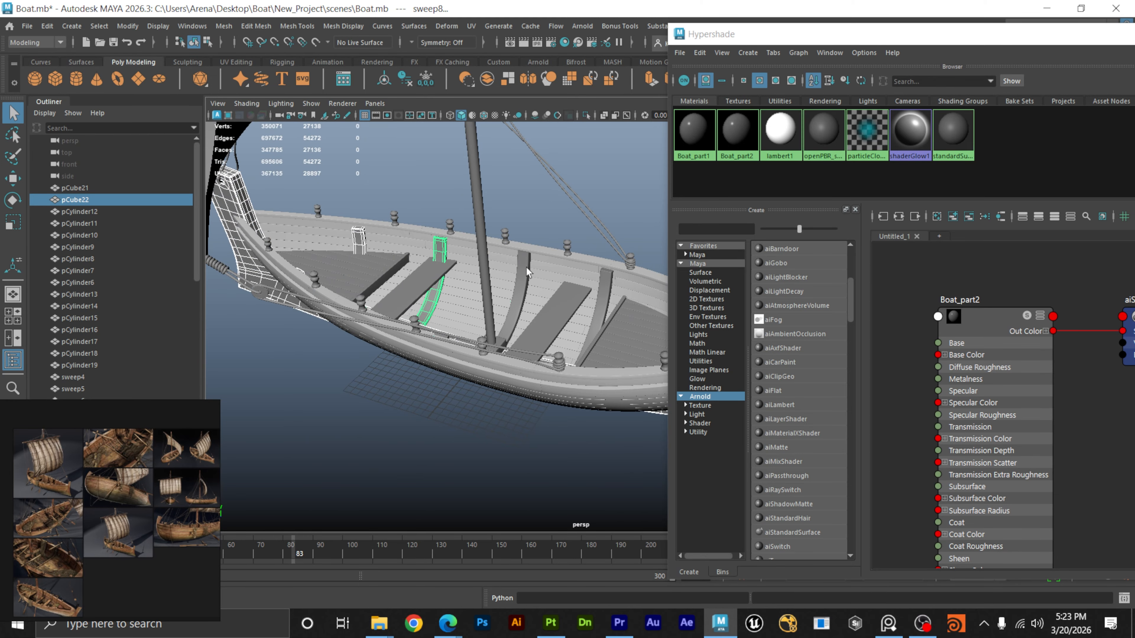
pyautogui.keyDown('shift'); pyautogui.click(528, 274); pyautogui.keyUp('shift')
pyautogui.keyDown('shift'); pyautogui.click(607, 296); pyautogui.keyUp('shift')
pyautogui.keyDown('alt'); pyautogui.moveTo(598, 298); pyautogui.dragTo(539, 346); pyautogui.keyUp('alt')
pyautogui.keyDown('shift'); pyautogui.click(551, 311); pyautogui.keyUp('shift')
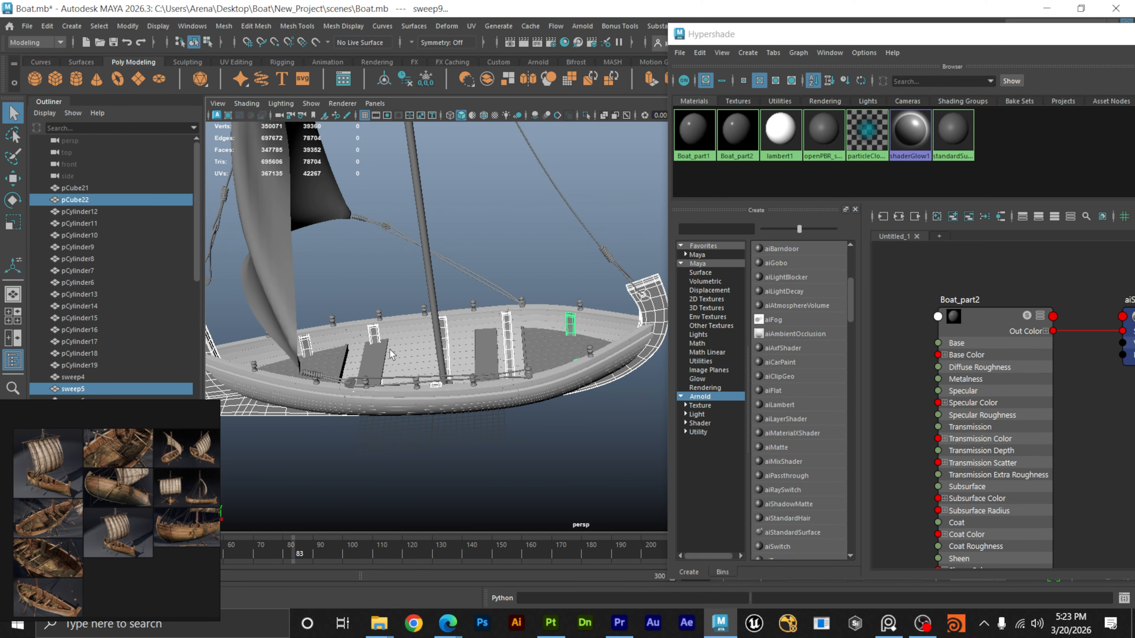
pyautogui.keyDown('alt'); pyautogui.moveTo(391, 354); pyautogui.dragTo(452, 330); pyautogui.keyUp('alt')
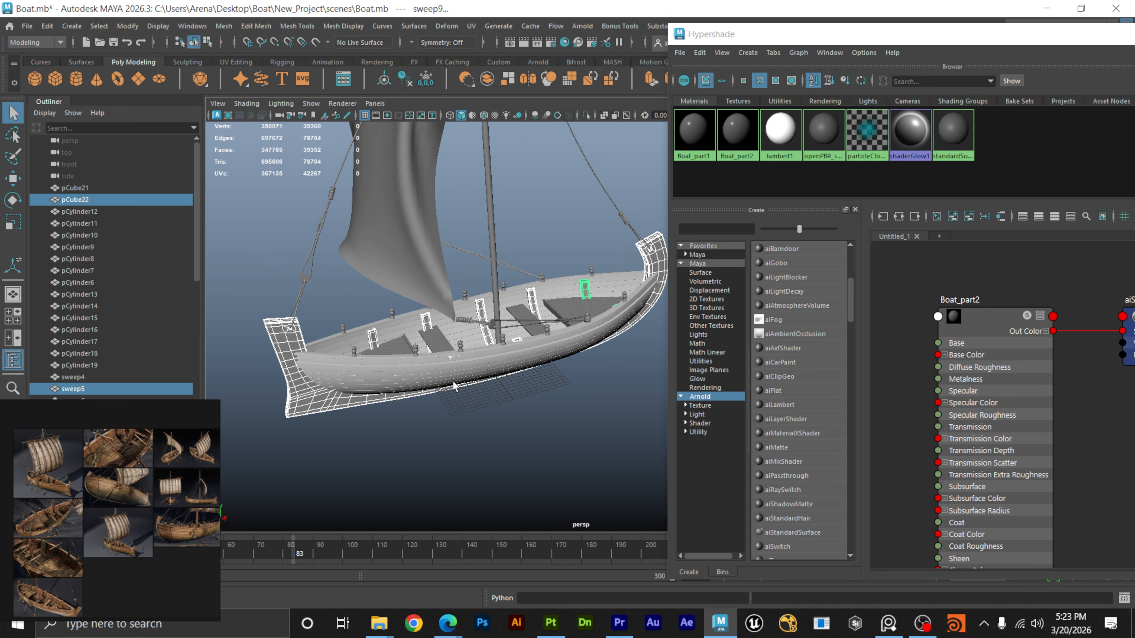
# Assign the Boat_part2 material to the selected keel piece and ribs, and clear the selection.
pyautogui.rightClick(994, 319)
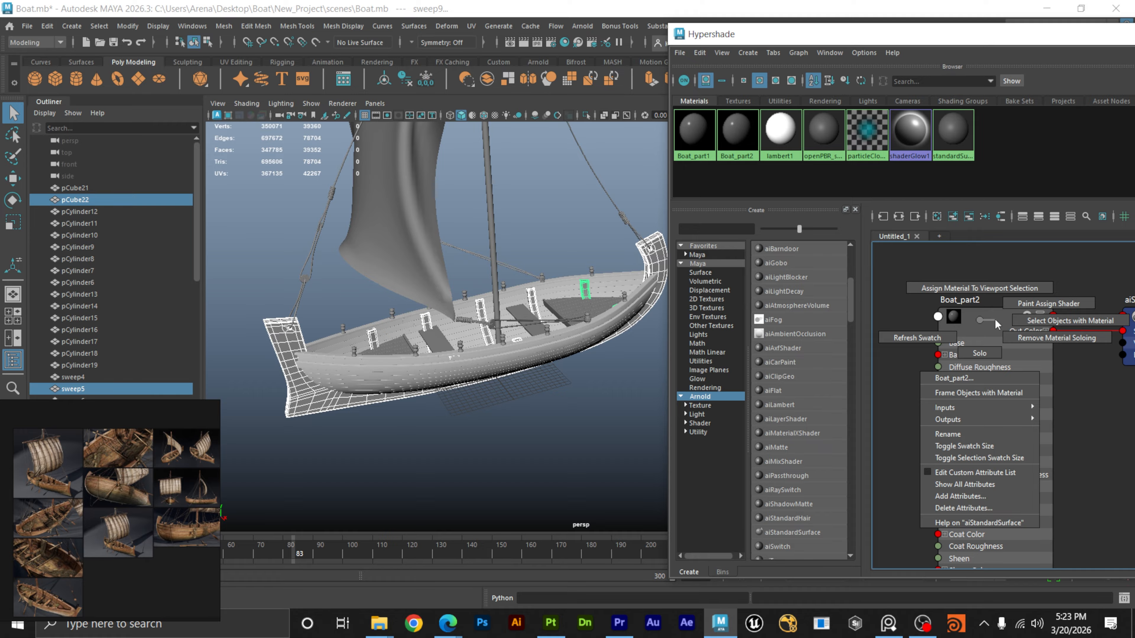
pyautogui.moveTo(995, 318); pyautogui.dragTo(986, 282, button='right')
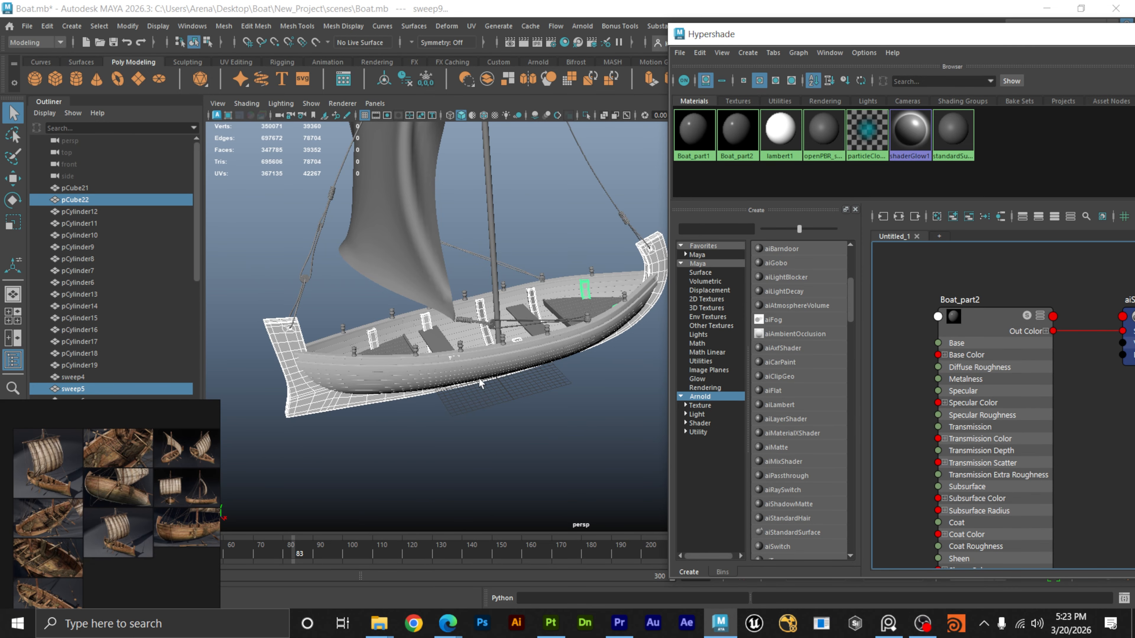
pyautogui.click(928, 267)
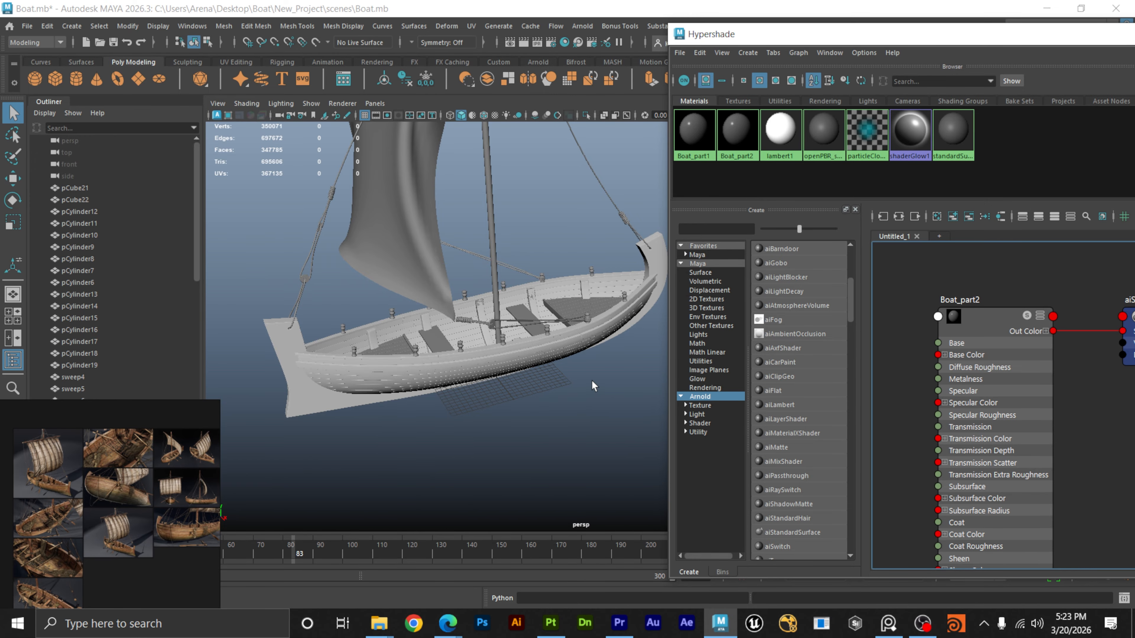
# Move the overlapping rib sweep6 near the mast out beside the hull and delete it.
pyautogui.keyDown('alt'); pyautogui.moveTo(593, 385); pyautogui.dragTo(559, 375); pyautogui.keyUp('alt')
pyautogui.keyDown('alt'); pyautogui.moveTo(514, 299); pyautogui.dragTo(688, 307, button='right'); pyautogui.keyUp('alt')
pyautogui.keyDown('alt'); pyautogui.moveTo(463, 280); pyautogui.dragTo(478, 370, button='middle'); pyautogui.keyUp('alt')
pyautogui.keyDown('alt'); pyautogui.moveTo(441, 309); pyautogui.dragTo(782, 325, button='right'); pyautogui.keyUp('alt')
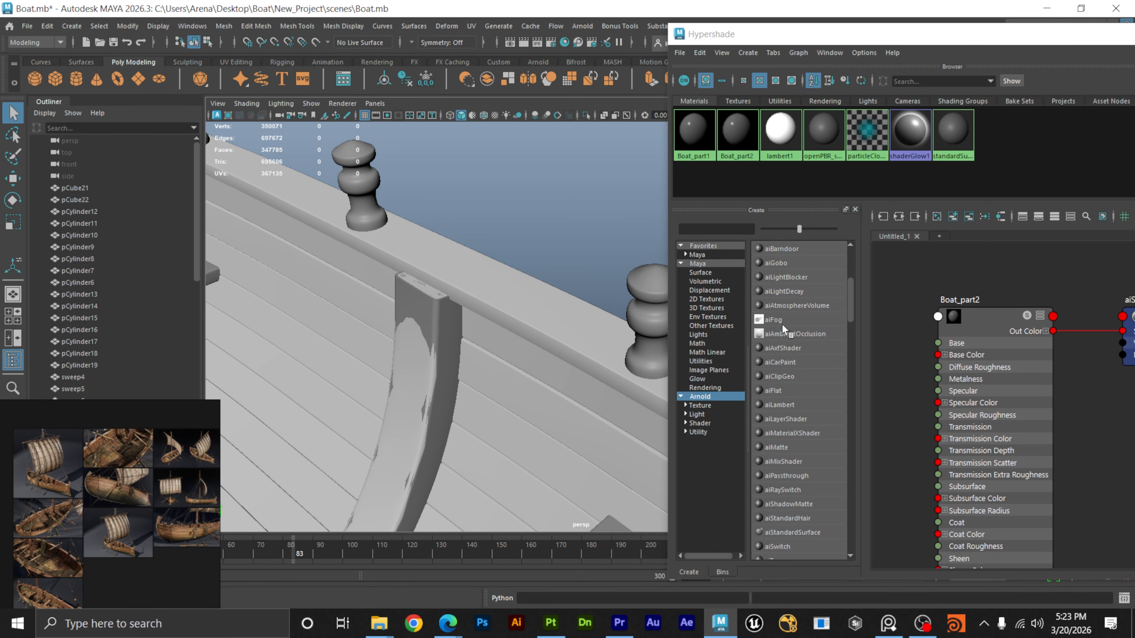
pyautogui.keyDown('alt'); pyautogui.moveTo(506, 342); pyautogui.dragTo(308, 373, button='right'); pyautogui.keyUp('alt')
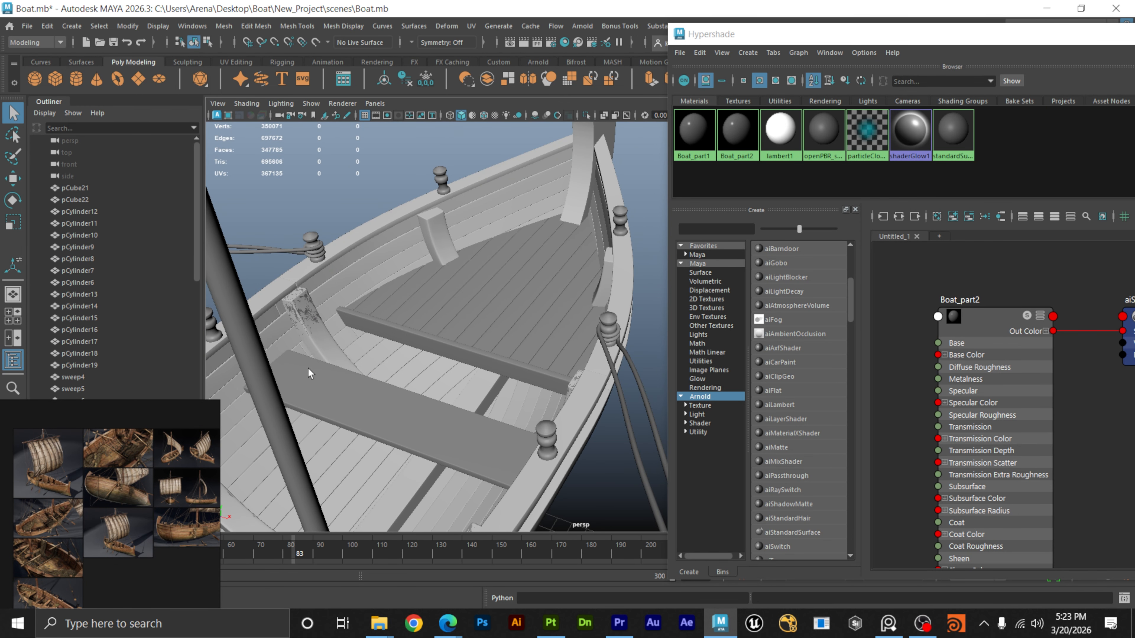
pyautogui.keyDown('alt'); pyautogui.moveTo(309, 374); pyautogui.dragTo(415, 321); pyautogui.keyUp('alt')
pyautogui.click(415, 321)
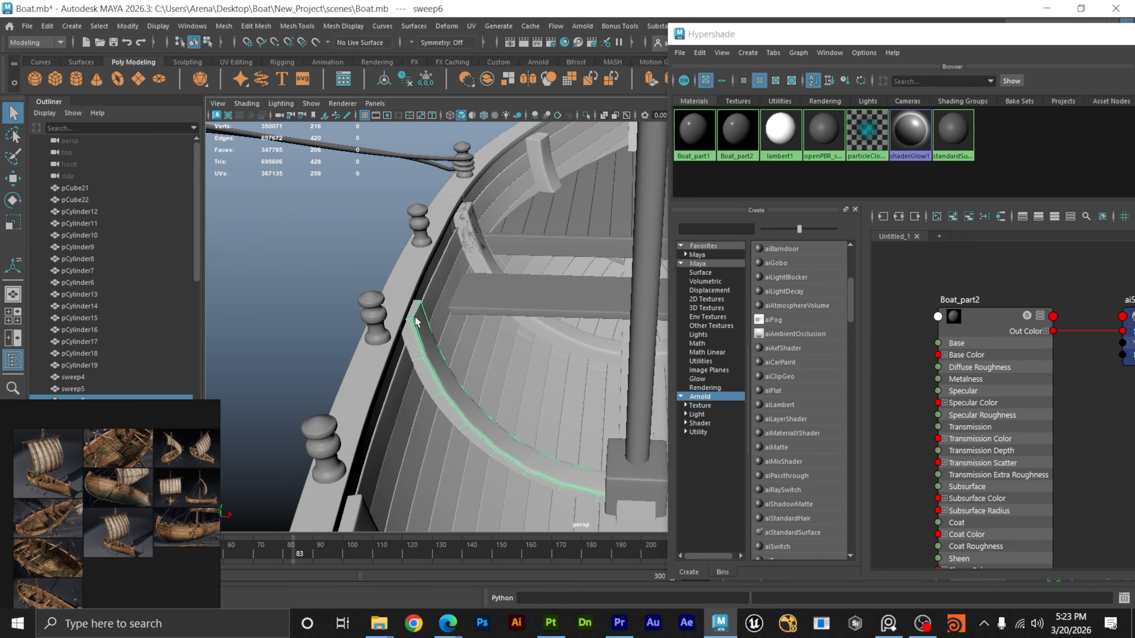
pyautogui.keyDown('alt'); pyautogui.moveTo(480, 332); pyautogui.dragTo(339, 340, button='right'); pyautogui.keyUp('alt')
pyautogui.press('w')
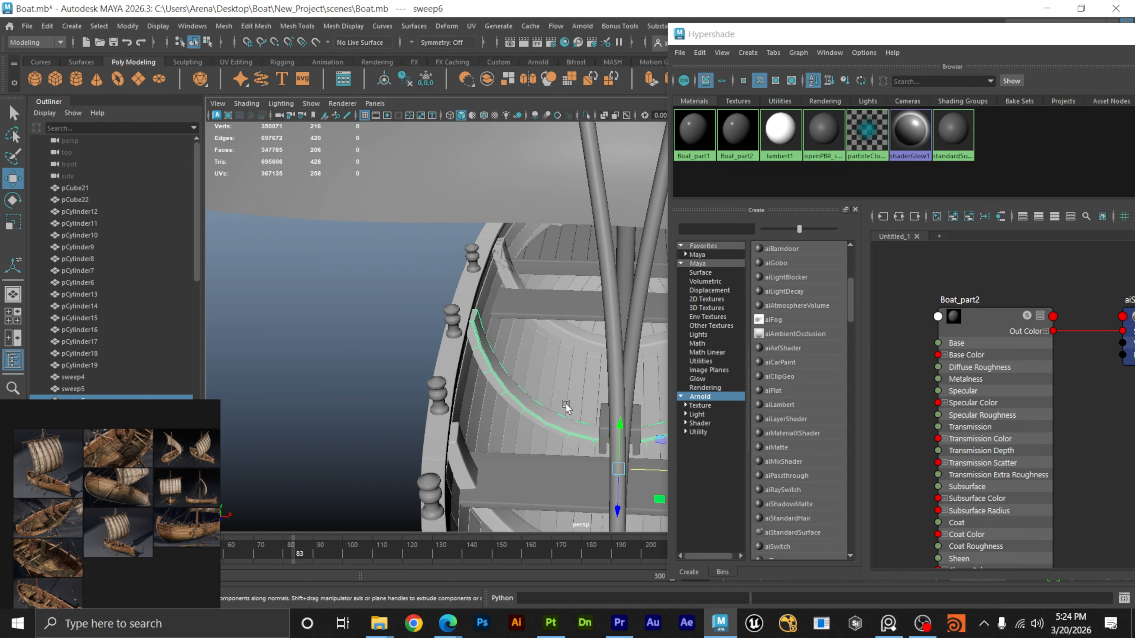
pyautogui.keyDown('alt'); pyautogui.moveTo(570, 410); pyautogui.dragTo(535, 382); pyautogui.keyUp('alt')
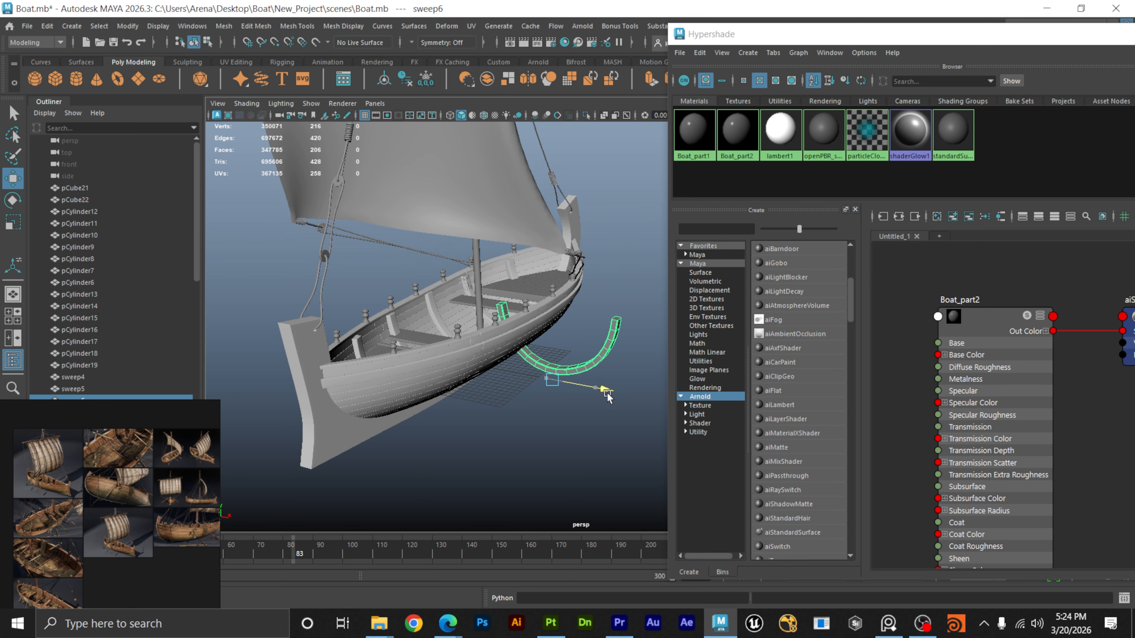
pyautogui.keyDown('alt'); pyautogui.moveTo(552, 396); pyautogui.dragTo(485, 409); pyautogui.keyUp('alt')
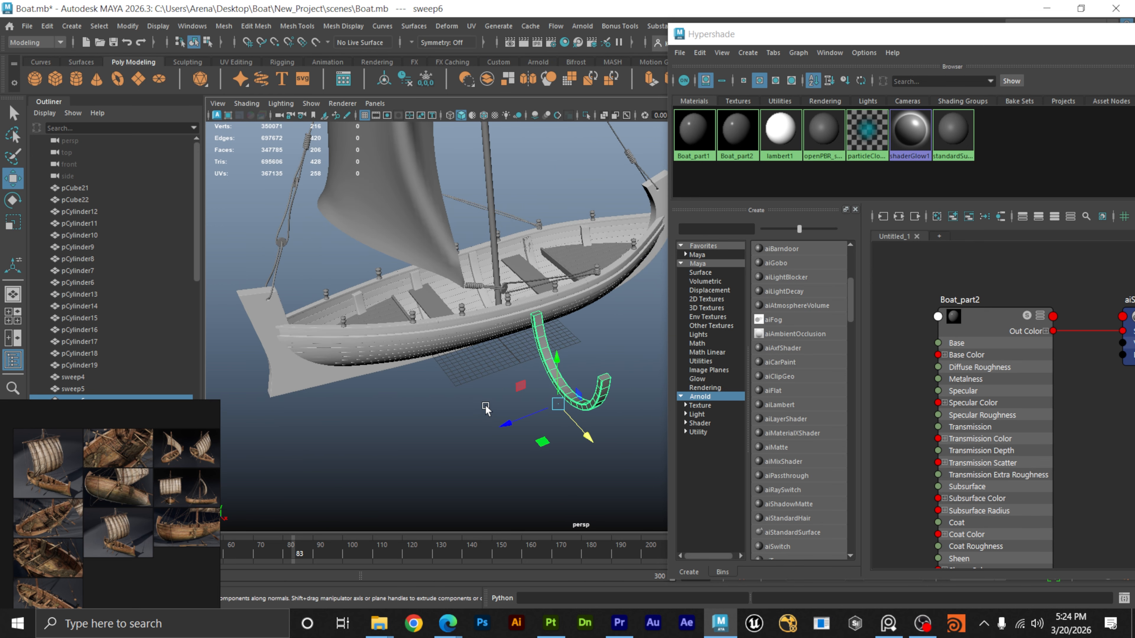
pyautogui.press('Delete')
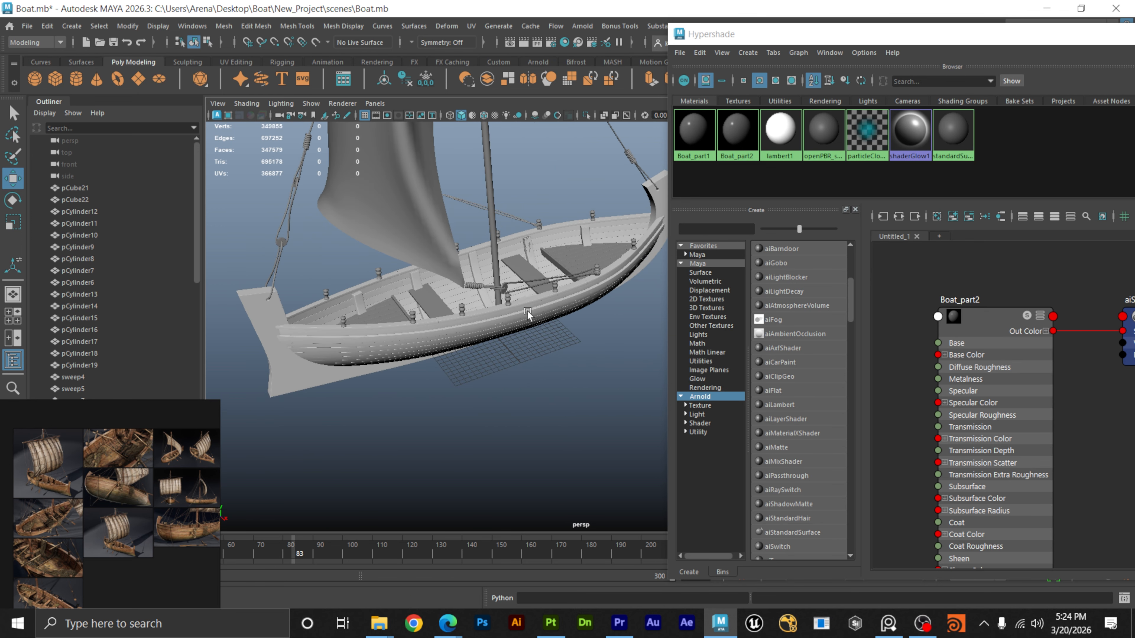
# Try moving the rib sweep5 near the mast out beside the hull, and undo that move.
pyautogui.scroll(10, 527, 314)
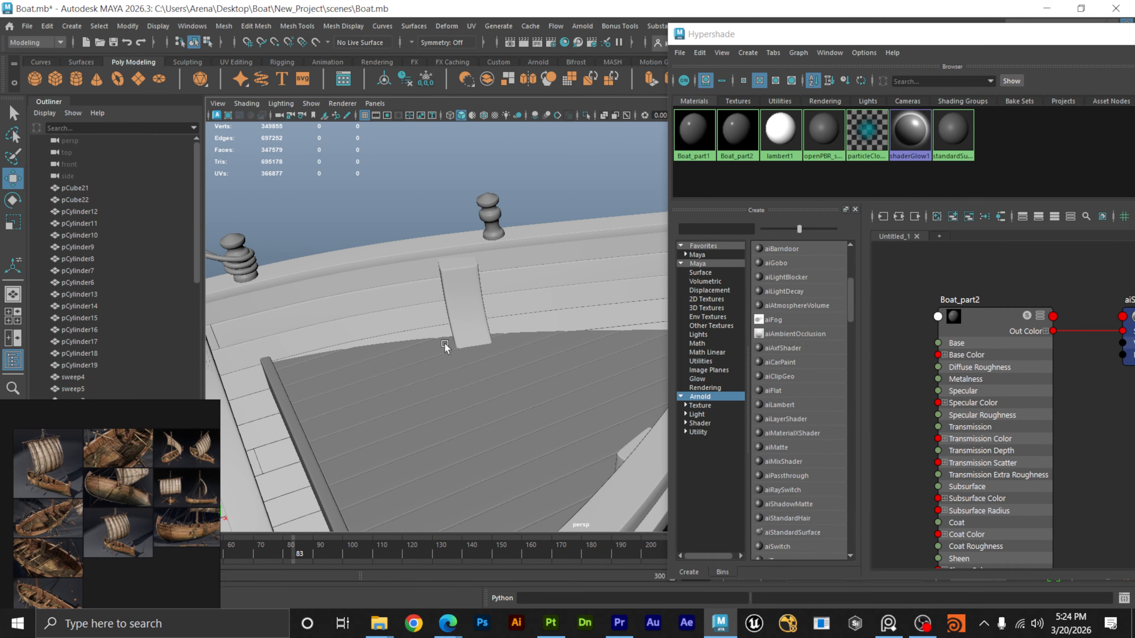
pyautogui.keyDown('alt'); pyautogui.moveTo(444, 346); pyautogui.dragTo(349, 391); pyautogui.keyUp('alt')
pyautogui.click(587, 302)
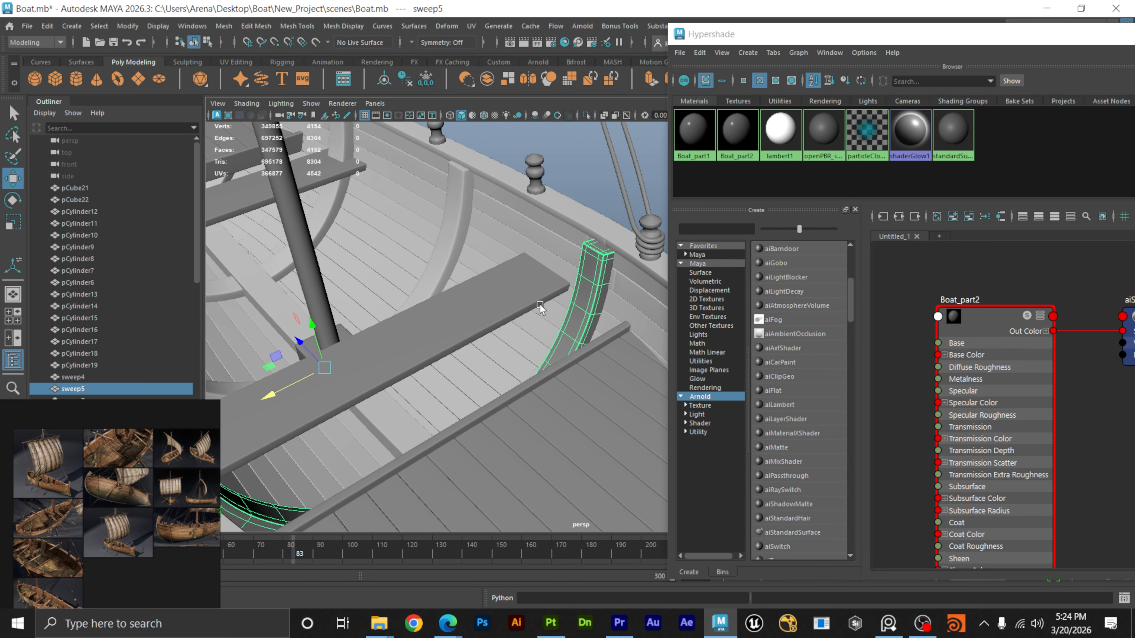
pyautogui.scroll(-8, 428, 375)
pyautogui.moveTo(429, 375); pyautogui.dragTo(295, 449)
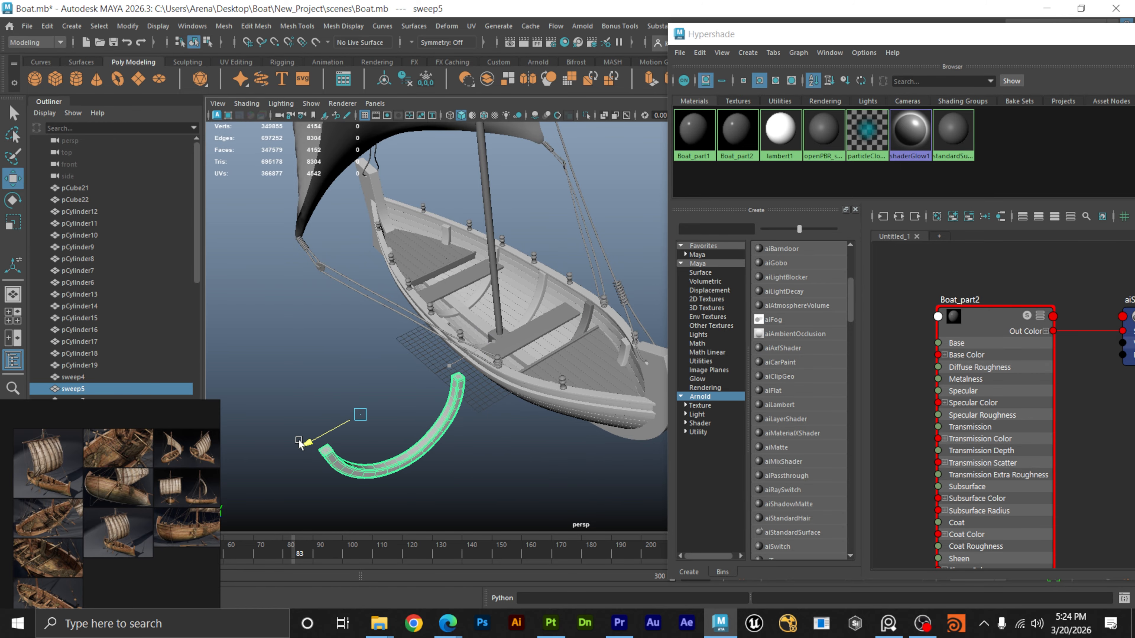
pyautogui.hotkey('ctrl', 'z')
# Isolate the duplicate rib sweep4 in the selection, leaving out the hull pCube21 and the overlapping rib sweep5.
pyautogui.scroll(8, 491, 411)
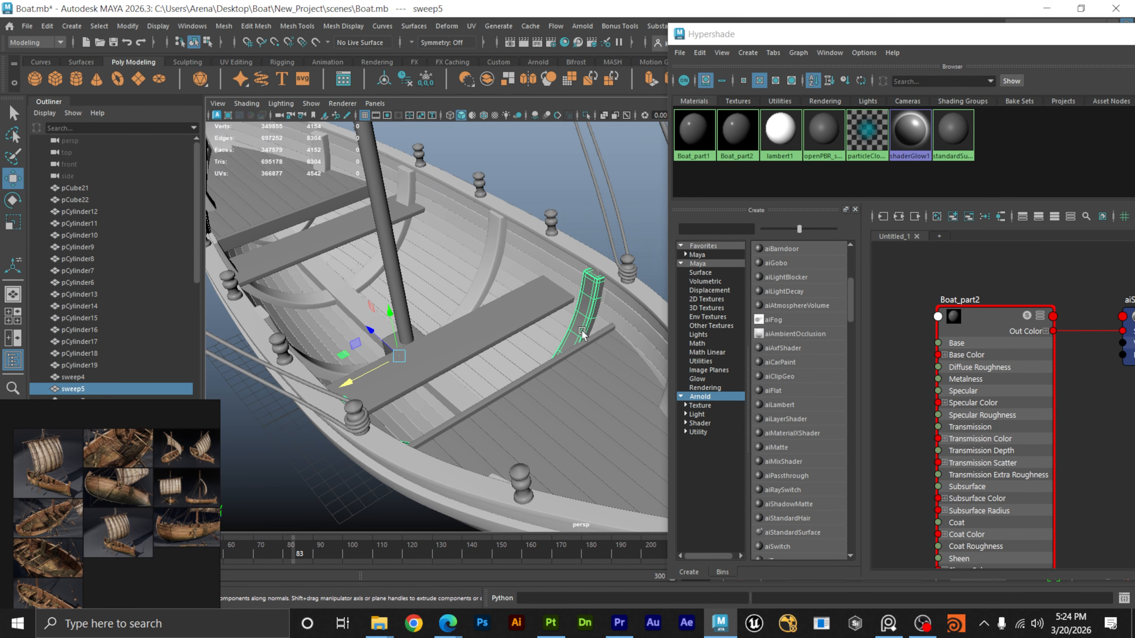
pyautogui.scroll(5, 514, 356)
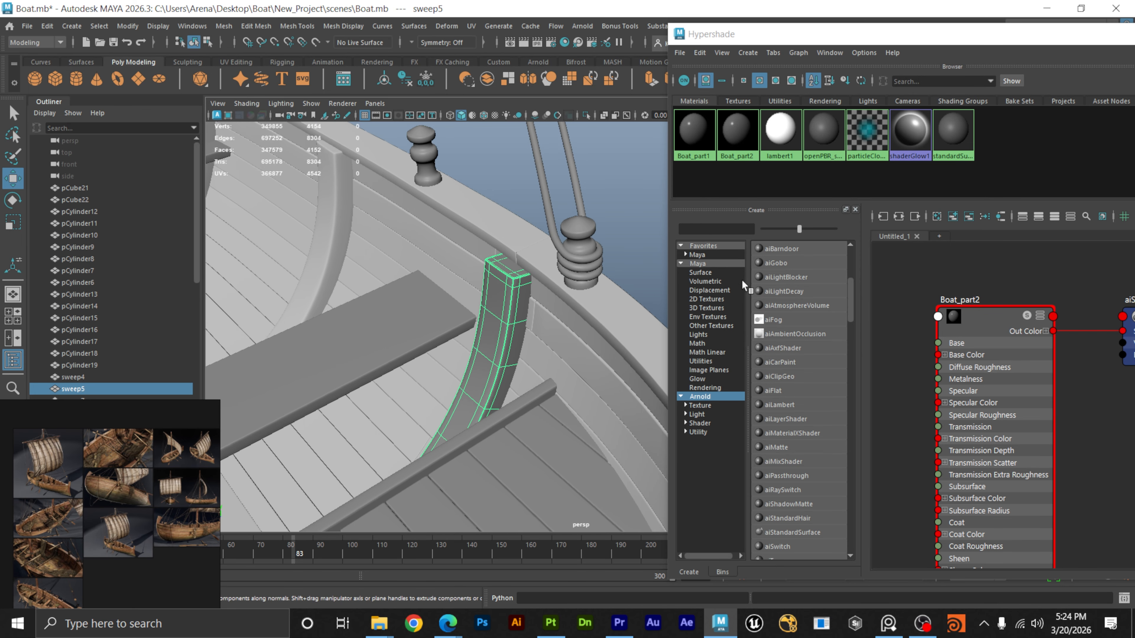
pyautogui.keyDown('alt'); pyautogui.moveTo(494, 268); pyautogui.dragTo(417, 389); pyautogui.keyUp('alt')
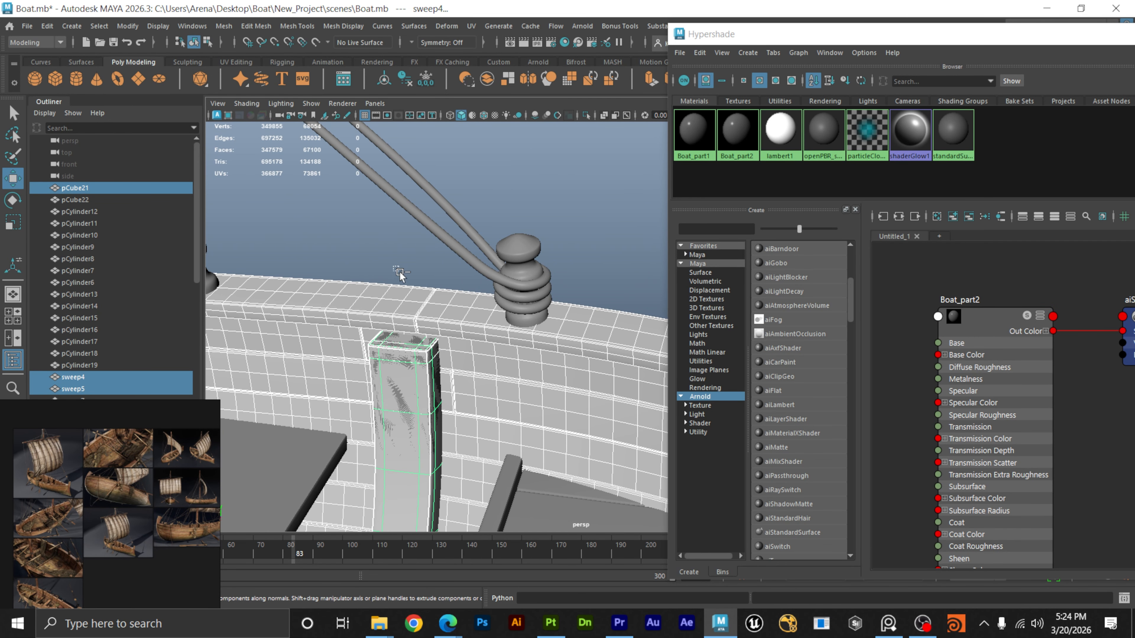
pyautogui.keyDown('ctrl'); pyautogui.moveTo(349, 293); pyautogui.dragTo(353, 295); pyautogui.keyUp('ctrl')
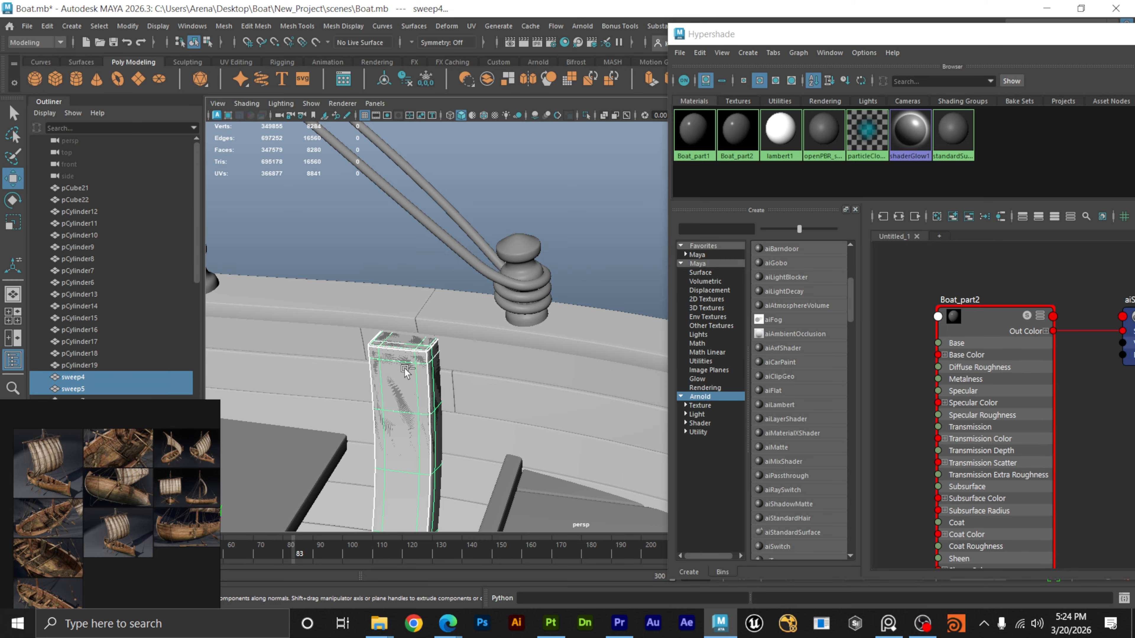
pyautogui.keyDown('ctrl'); pyautogui.click(404, 369); pyautogui.keyUp('ctrl')
# Move the duplicate rib sweep4 out beside the hull and delete it.
pyautogui.keyDown('alt'); pyautogui.moveTo(521, 381); pyautogui.dragTo(113, 412, button='right'); pyautogui.keyUp('alt')
pyautogui.keyDown('alt'); pyautogui.moveTo(581, 388); pyautogui.dragTo(501, 412, button='right'); pyautogui.keyUp('alt')
pyautogui.keyDown('alt'); pyautogui.moveTo(501, 412); pyautogui.dragTo(328, 470); pyautogui.keyUp('alt')
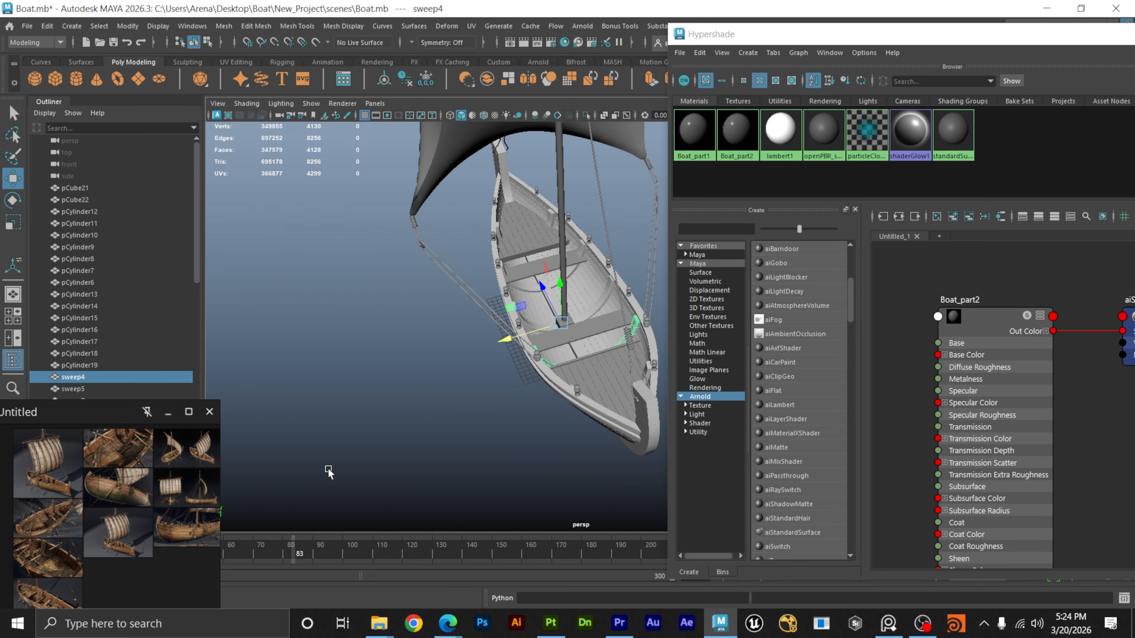
pyautogui.moveTo(560, 322); pyautogui.dragTo(402, 370)
pyautogui.click(473, 482)
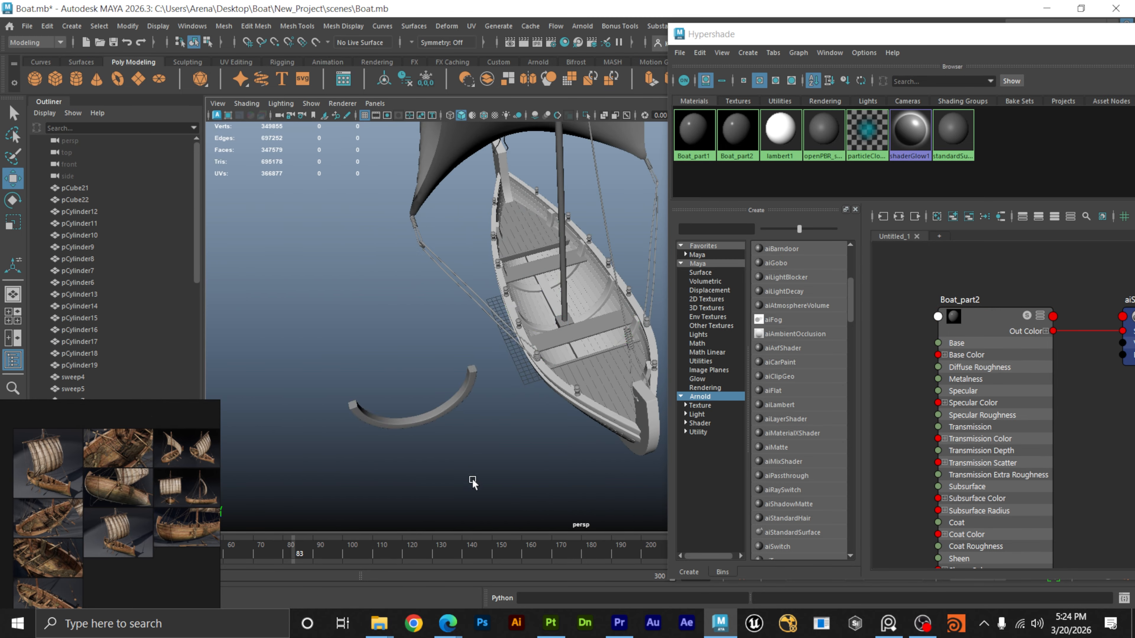
pyautogui.keyDown('alt'); pyautogui.moveTo(472, 482); pyautogui.dragTo(407, 452); pyautogui.keyUp('alt')
pyautogui.click(406, 458)
pyautogui.press('Delete')
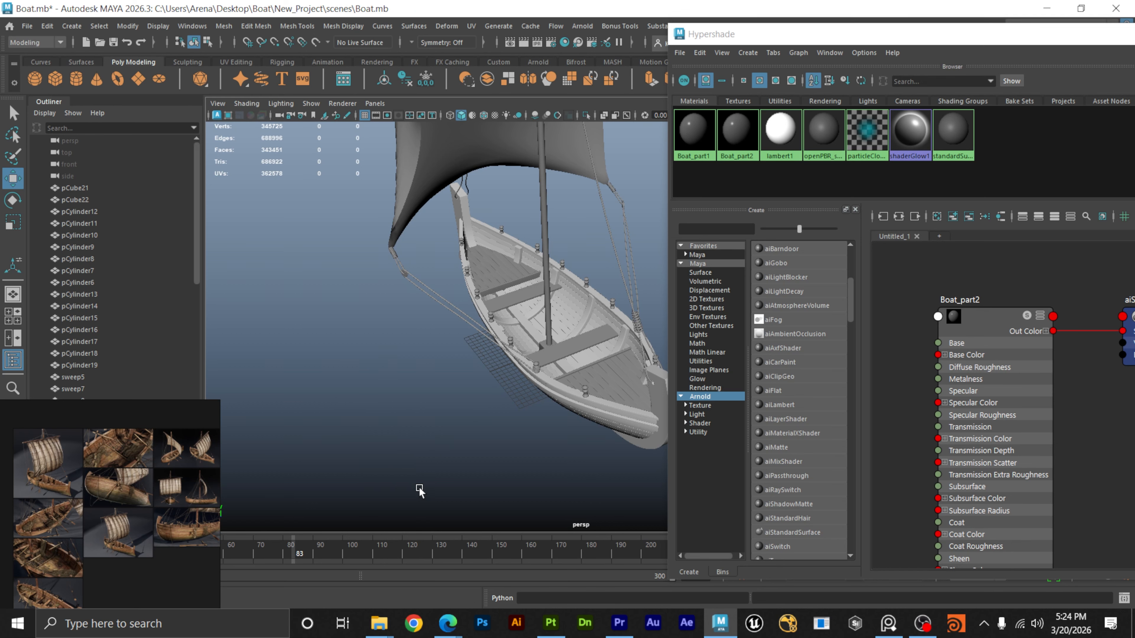
# Create a third aiStandardSurface material in an empty area of the Hypershade graph.
pyautogui.keyDown('alt'); pyautogui.moveTo(513, 441); pyautogui.dragTo(673, 424); pyautogui.keyUp('alt')
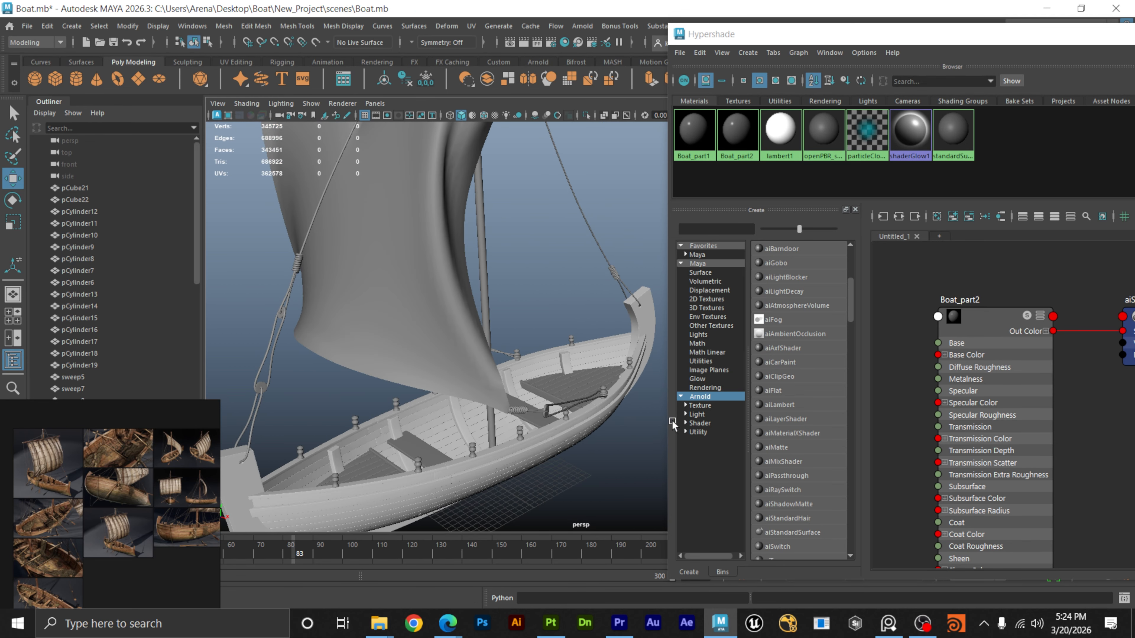
pyautogui.keyDown('alt'); pyautogui.moveTo(550, 355); pyautogui.dragTo(887, 417, button='right'); pyautogui.keyUp('alt')
pyautogui.keyDown('alt'); pyautogui.moveTo(601, 436); pyautogui.dragTo(404, 459); pyautogui.keyUp('alt')
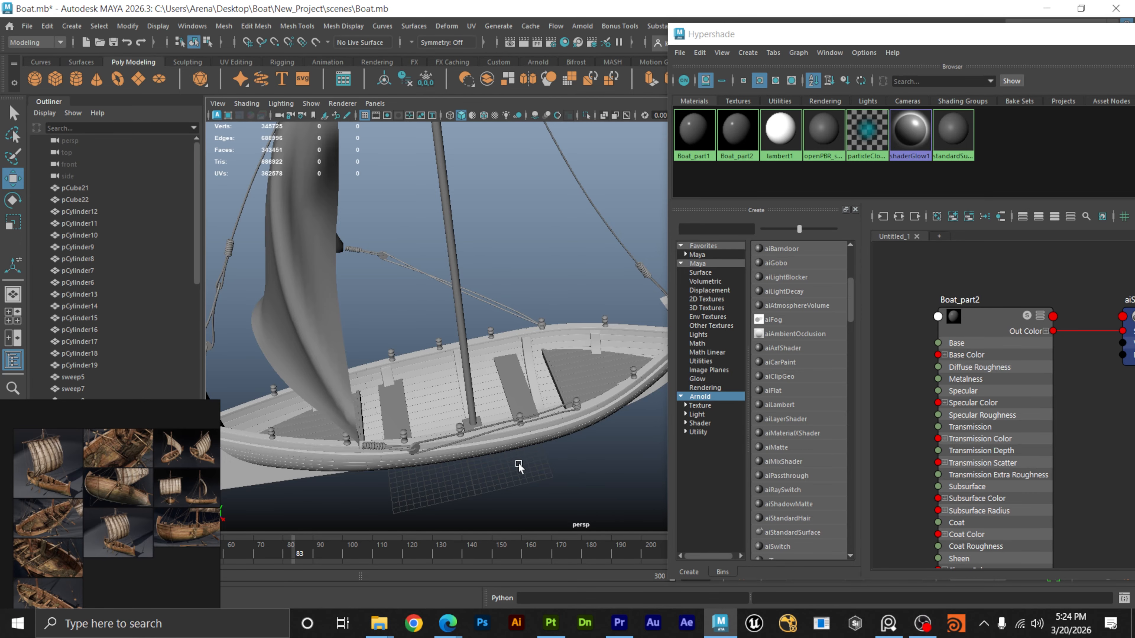
pyautogui.keyDown('alt'); pyautogui.moveTo(518, 464); pyautogui.dragTo(526, 464); pyautogui.keyUp('alt')
pyautogui.scroll(-5, 985, 290)
pyautogui.moveTo(985, 291)
pyautogui.keyDown('alt'); pyautogui.mouseDown(button='middle')
pyautogui.moveTo(1019, 352)
pyautogui.moveTo(981, 395)
pyautogui.moveTo(937, 519)
pyautogui.mouseUp(button='middle'); pyautogui.keyUp('alt')
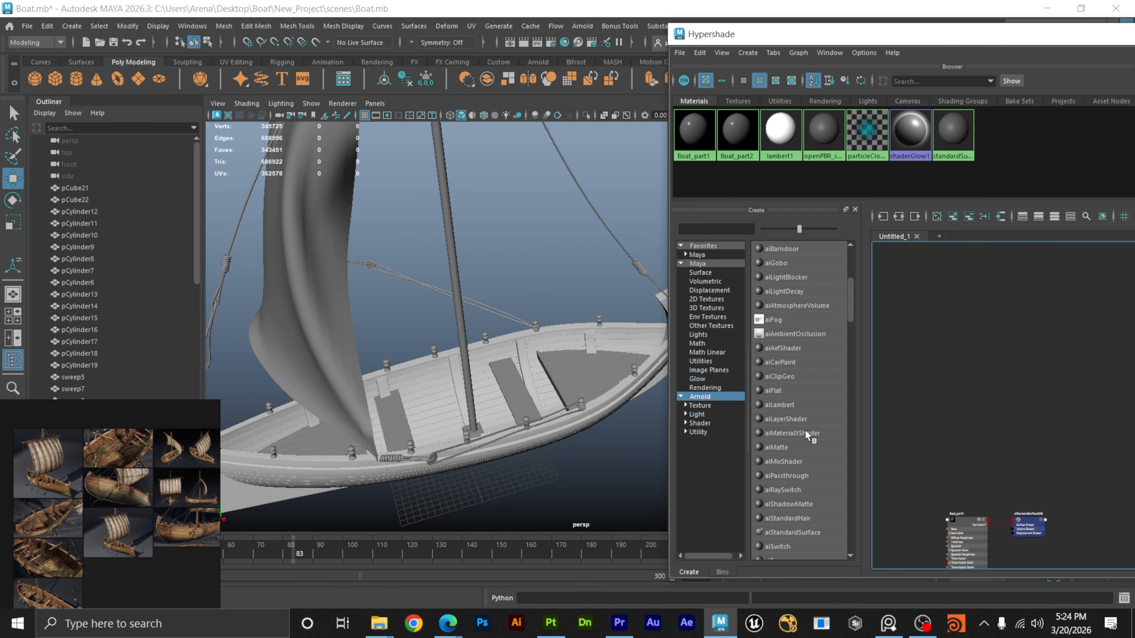
pyautogui.click(789, 533)
pyautogui.keyDown('alt'); pyautogui.moveTo(964, 377); pyautogui.dragTo(907, 420, button='middle'); pyautogui.keyUp('alt')
pyautogui.scroll(5, 960, 367)
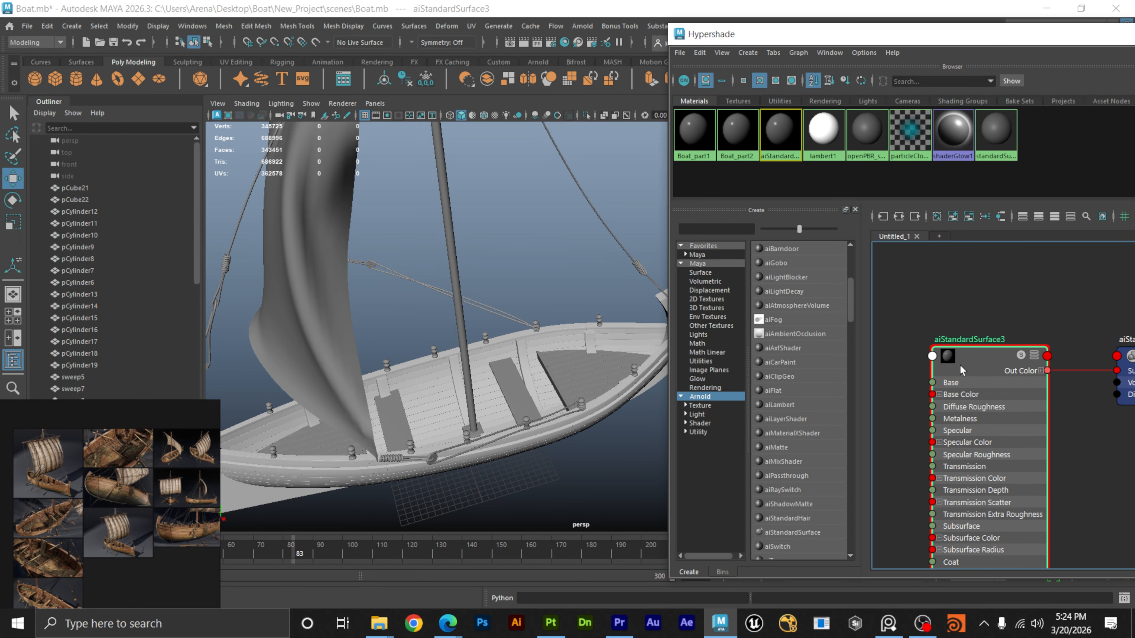
# Rename the new aiStandardSurface3 material as Boat_part3, reusing the copied Boat_part1 name.
pyautogui.doubleClick(984, 339)
pyautogui.write('Boat_part1')
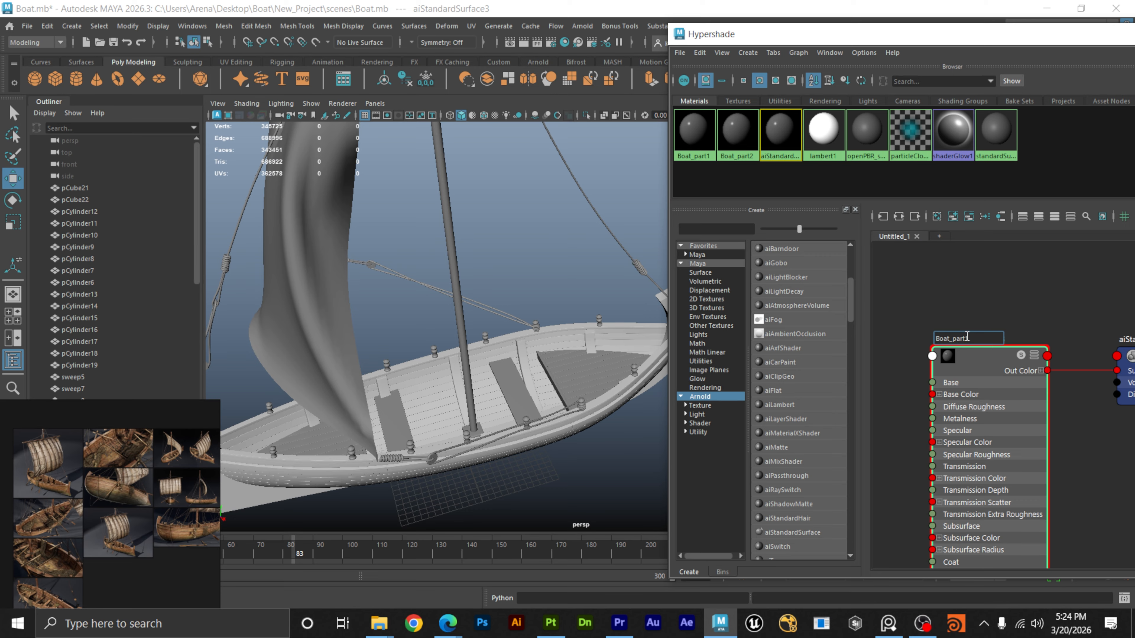
pyautogui.press('Return')
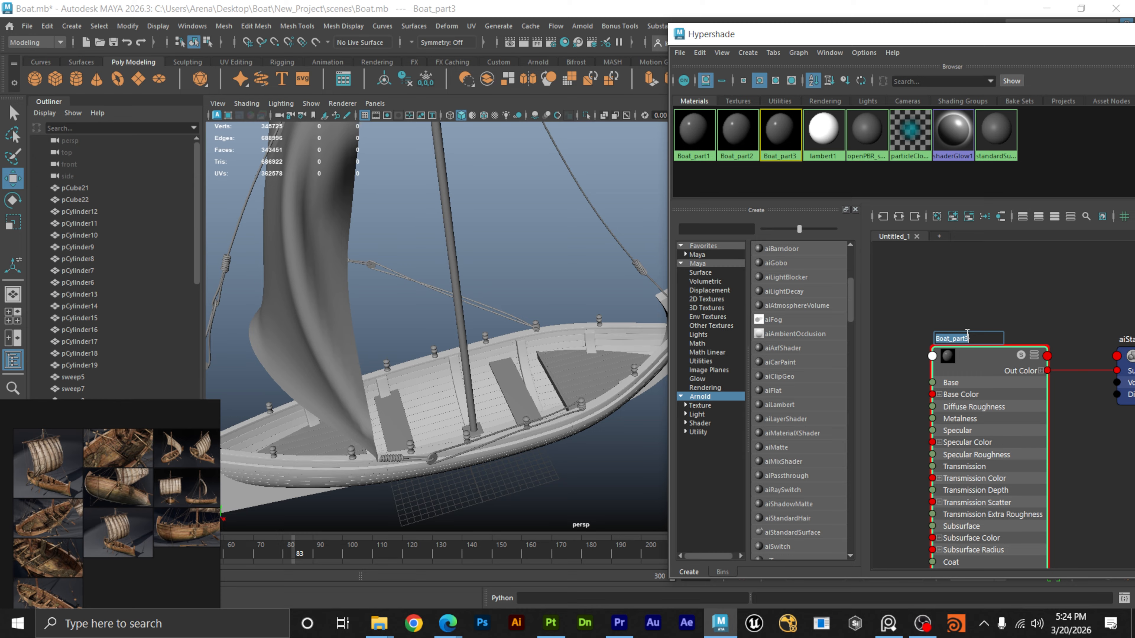
# Select all the planks of the triangular deck at the sail end of the boat, together with the crossbeam along its edge.
pyautogui.keyDown('alt'); pyautogui.moveTo(544, 273); pyautogui.dragTo(475, 340); pyautogui.keyUp('alt')
pyautogui.click(447, 339)
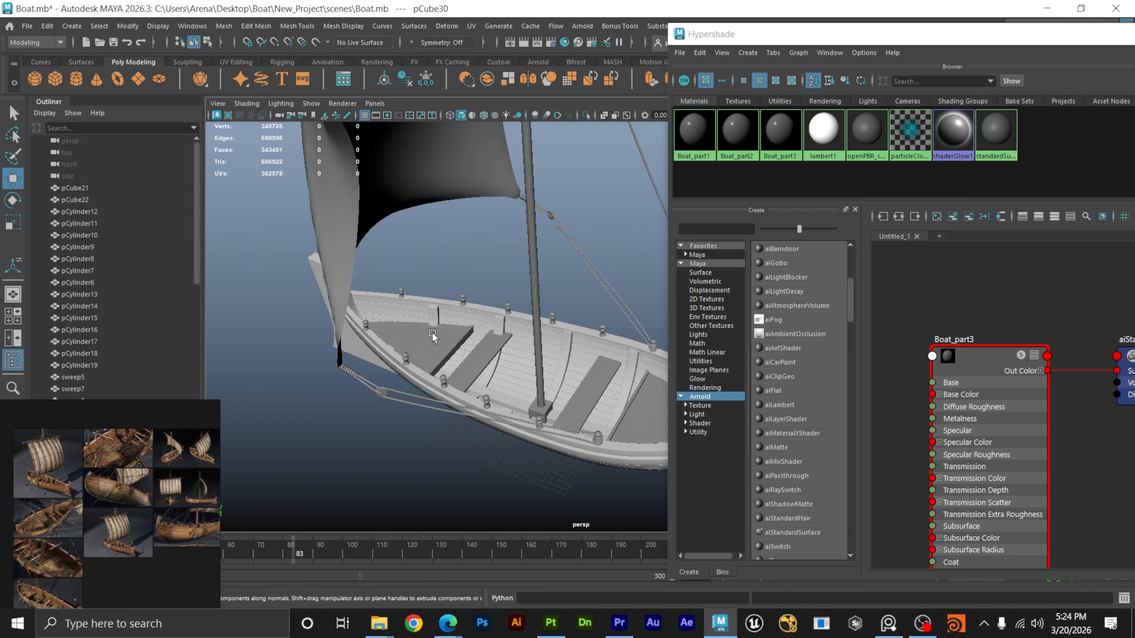
pyautogui.keyDown('alt'); pyautogui.moveTo(434, 338); pyautogui.dragTo(504, 344, button='right'); pyautogui.keyUp('alt')
pyautogui.keyDown('alt'); pyautogui.moveTo(435, 353); pyautogui.dragTo(360, 310, button='middle'); pyautogui.keyUp('alt')
pyautogui.keyDown('alt'); pyautogui.moveTo(360, 310); pyautogui.dragTo(450, 383); pyautogui.keyUp('alt')
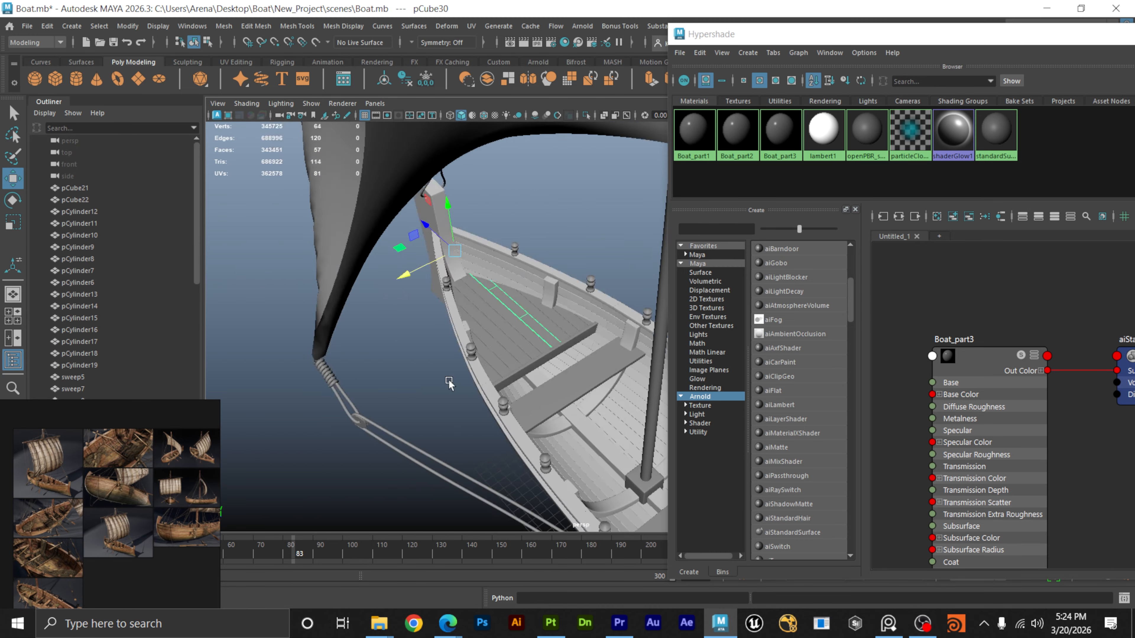
pyautogui.keyDown('alt'); pyautogui.moveTo(451, 383); pyautogui.dragTo(697, 354, button='right'); pyautogui.keyUp('alt')
pyautogui.keyDown('alt'); pyautogui.moveTo(579, 363); pyautogui.dragTo(532, 384, button='middle'); pyautogui.keyUp('alt')
pyautogui.click(413, 406)
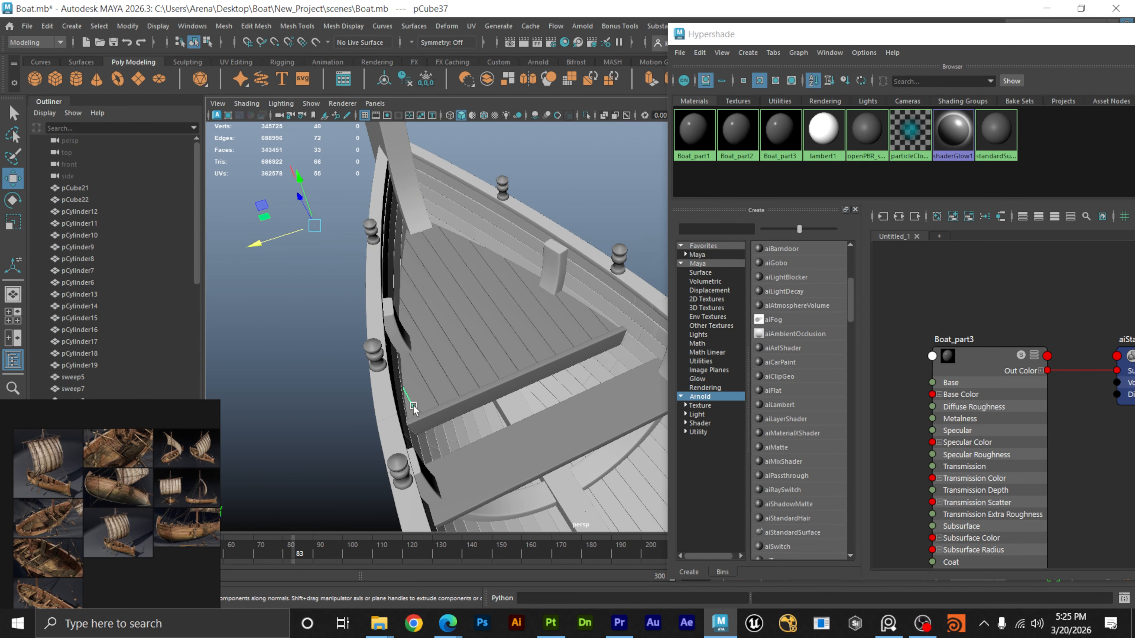
pyautogui.keyDown('shift'); pyautogui.click(427, 395); pyautogui.keyUp('shift')
pyautogui.keyDown('shift'); pyautogui.click(439, 386); pyautogui.keyUp('shift')
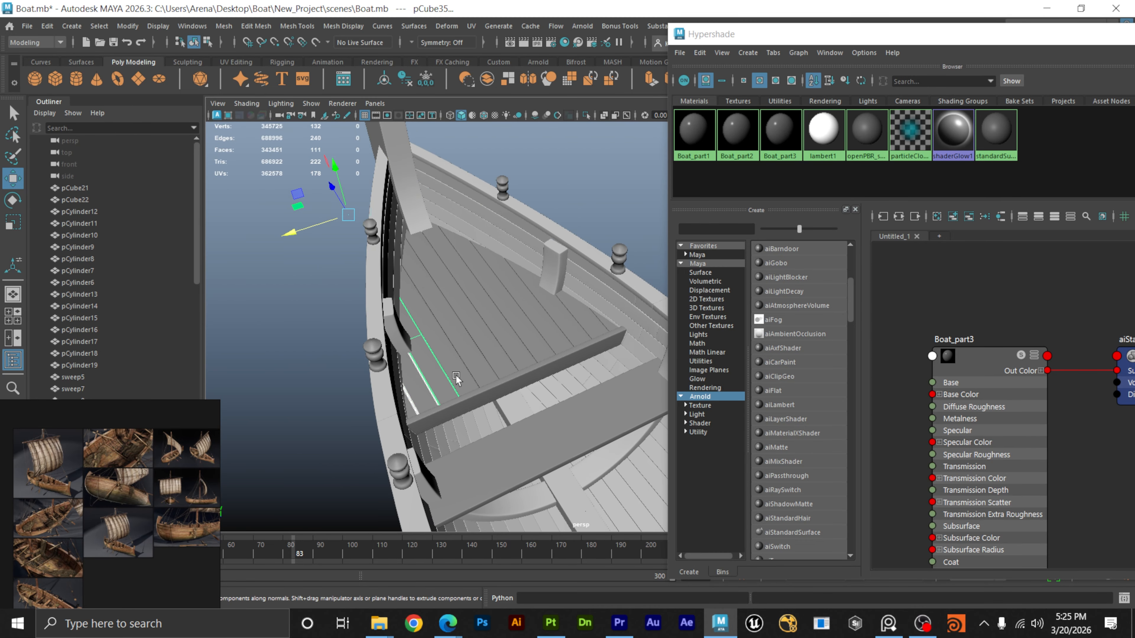
pyautogui.keyDown('shift'); pyautogui.click(460, 380); pyautogui.keyUp('shift')
pyautogui.keyDown('shift'); pyautogui.click(493, 365); pyautogui.keyUp('shift')
pyautogui.keyDown('shift'); pyautogui.click(504, 363); pyautogui.keyUp('shift')
pyautogui.keyDown('shift'); pyautogui.click(532, 355); pyautogui.keyUp('shift')
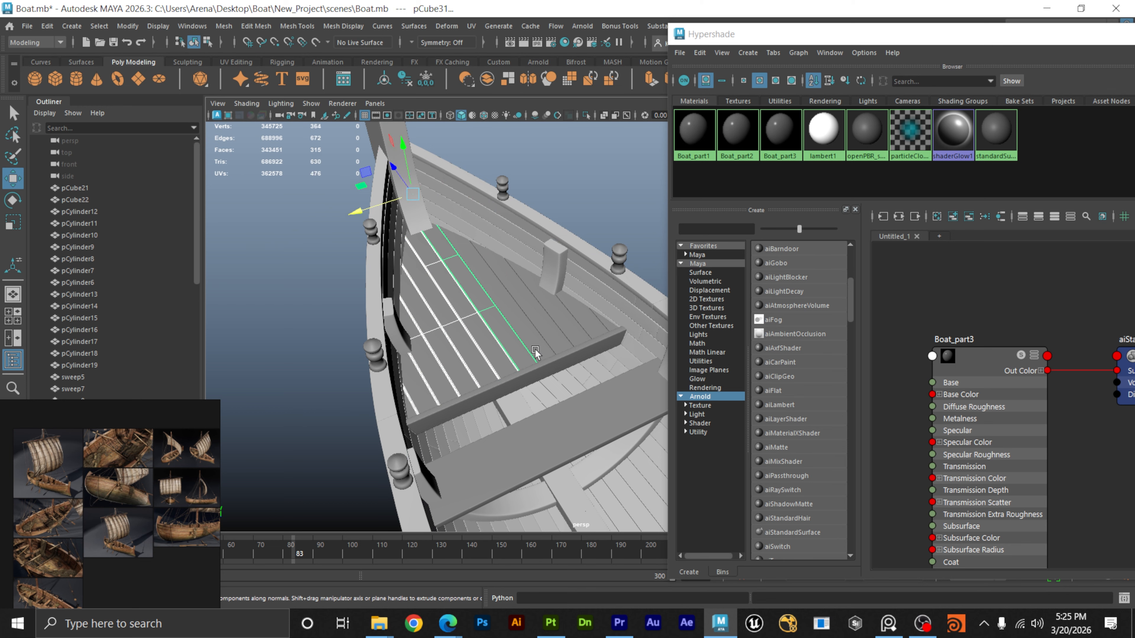
pyautogui.keyDown('shift'); pyautogui.click(559, 345); pyautogui.keyUp('shift')
pyautogui.keyDown('shift'); pyautogui.click(583, 333); pyautogui.keyUp('shift')
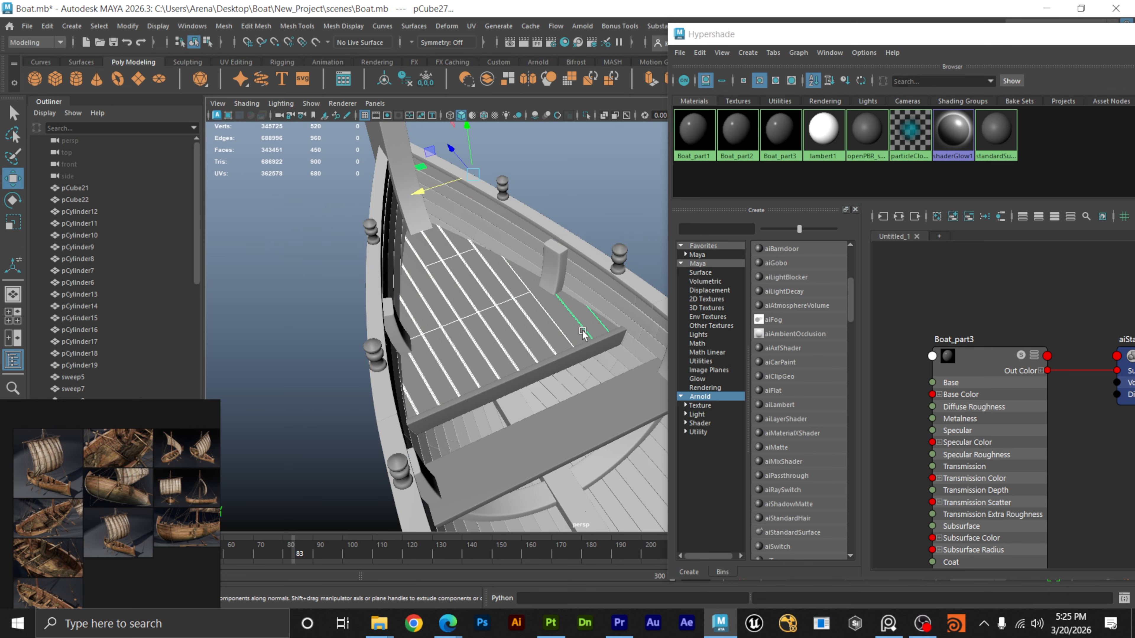
pyautogui.keyDown('shift'); pyautogui.click(602, 342); pyautogui.keyUp('shift')
pyautogui.keyDown('shift'); pyautogui.click(602, 345); pyautogui.keyUp('shift')
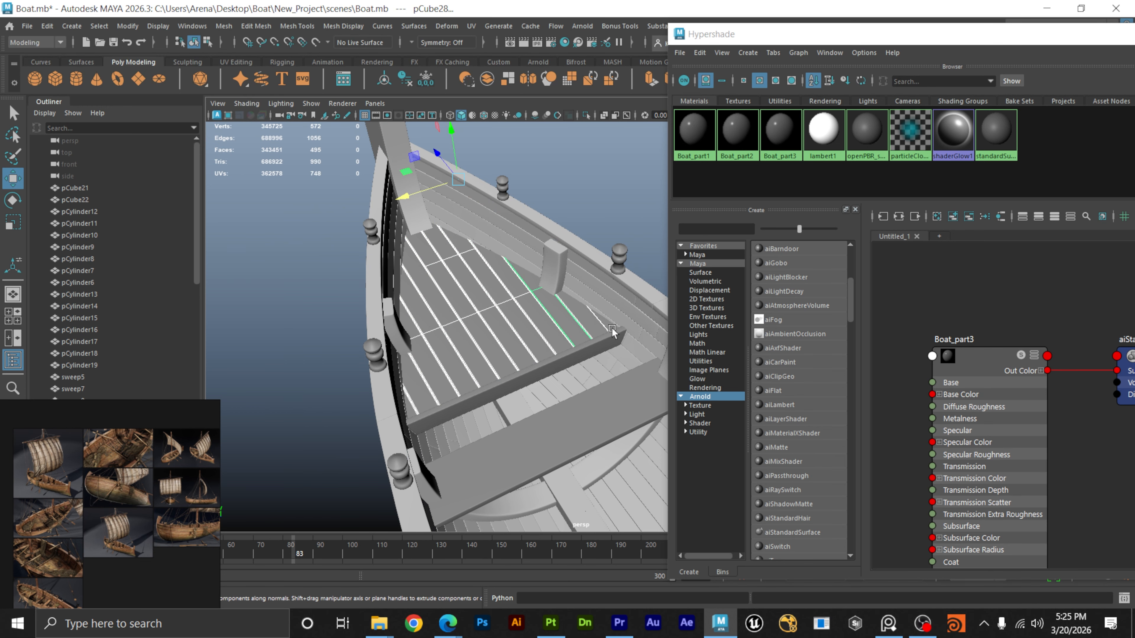
pyautogui.keyDown('shift'); pyautogui.click(612, 336); pyautogui.keyUp('shift')
pyautogui.keyDown('shift'); pyautogui.click(608, 325); pyautogui.keyUp('shift')
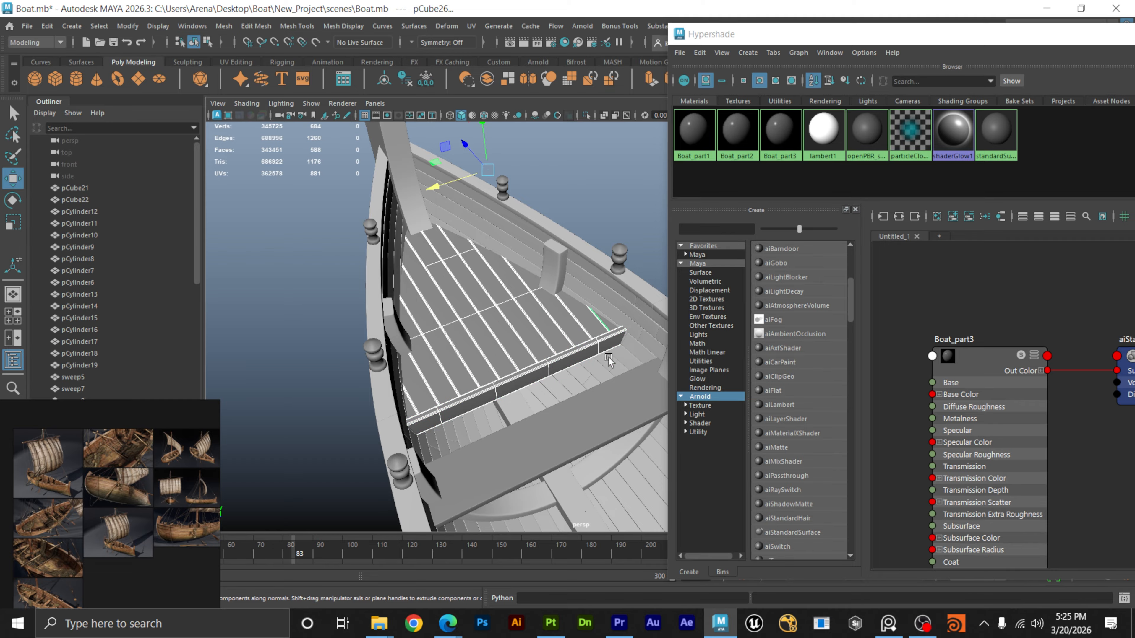
# Add the two bench boards spanning the hull on either side of the mast to the selection.
pyautogui.keyDown('shift'); pyautogui.click(588, 417); pyautogui.keyUp('shift')
pyautogui.scroll(-3, 587, 417)
pyautogui.keyDown('alt'); pyautogui.moveTo(592, 492); pyautogui.dragTo(545, 427, button='middle'); pyautogui.keyUp('alt')
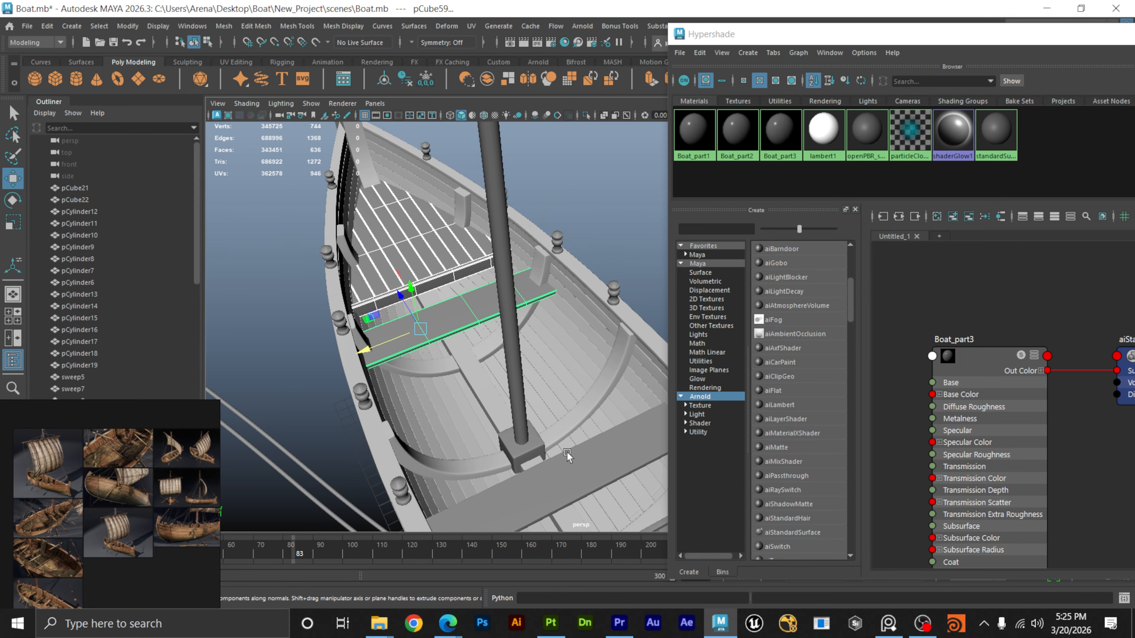
pyautogui.keyDown('shift'); pyautogui.click(580, 471); pyautogui.keyUp('shift')
# Add all the planks of the triangular deck at the opposite end and its edge crossbeam to the selection, excluding the hull.
pyautogui.keyDown('alt'); pyautogui.moveTo(487, 465); pyautogui.dragTo(556, 440); pyautogui.keyUp('alt')
pyautogui.keyDown('alt'); pyautogui.moveTo(556, 440); pyautogui.dragTo(363, 413, button='middle'); pyautogui.keyUp('alt')
pyautogui.scroll(3, 363, 413)
pyautogui.keyDown('alt'); pyautogui.moveTo(380, 416); pyautogui.dragTo(626, 423); pyautogui.keyUp('alt')
pyautogui.keyDown('alt'); pyautogui.moveTo(626, 516); pyautogui.dragTo(611, 430); pyautogui.keyUp('alt')
pyautogui.click(620, 451)
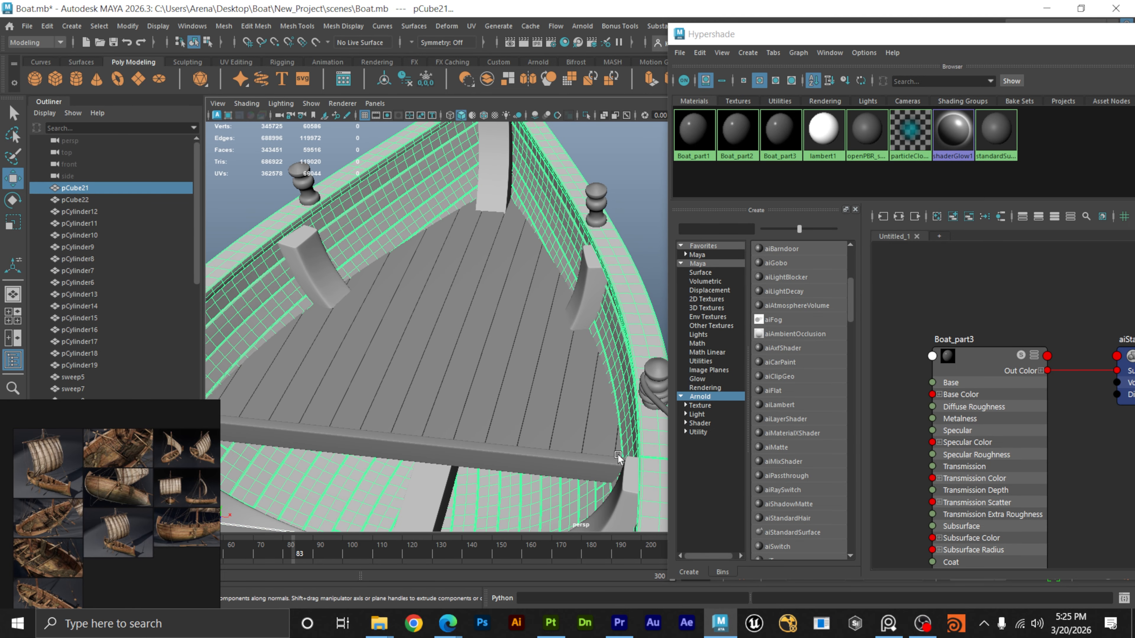
pyautogui.click(622, 463)
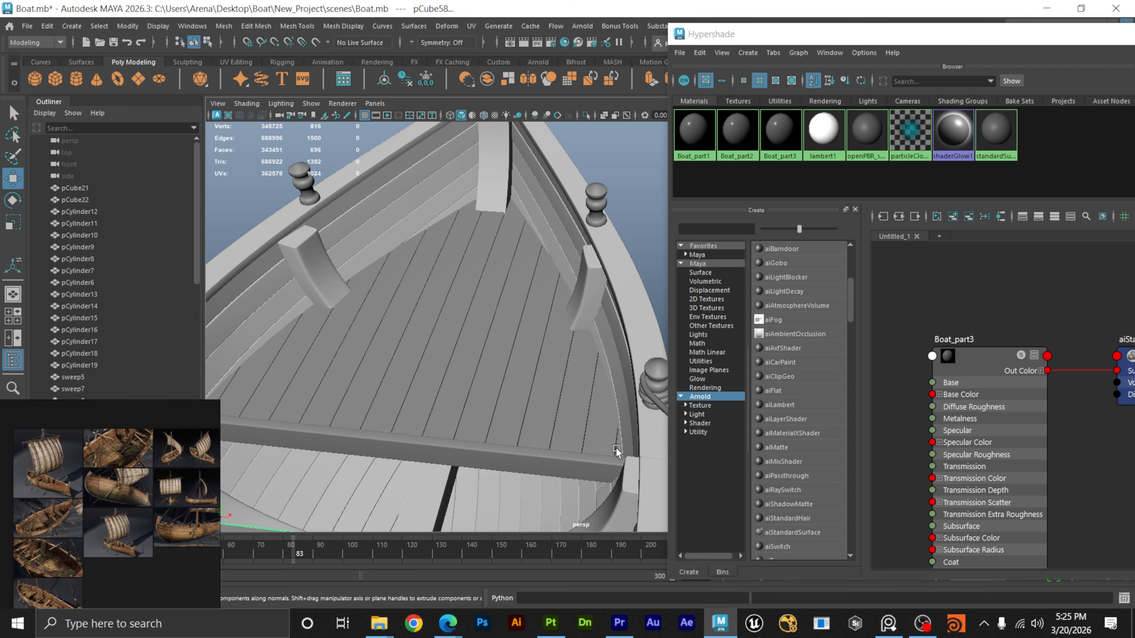
pyautogui.click(615, 450)
pyautogui.keyDown('shift'); pyautogui.click(610, 456); pyautogui.keyUp('shift')
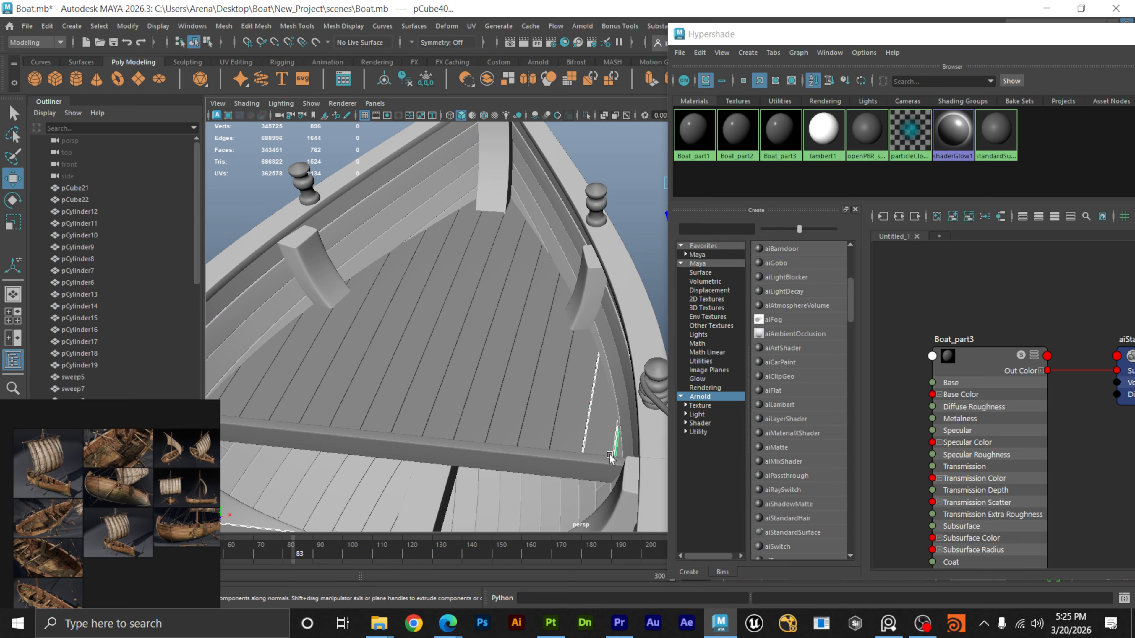
pyautogui.keyDown('shift'); pyautogui.click(564, 416); pyautogui.keyUp('shift')
pyautogui.keyDown('shift'); pyautogui.click(536, 411); pyautogui.keyUp('shift')
pyautogui.keyDown('shift'); pyautogui.click(509, 410); pyautogui.keyUp('shift')
pyautogui.keyDown('shift'); pyautogui.click(478, 408); pyautogui.keyUp('shift')
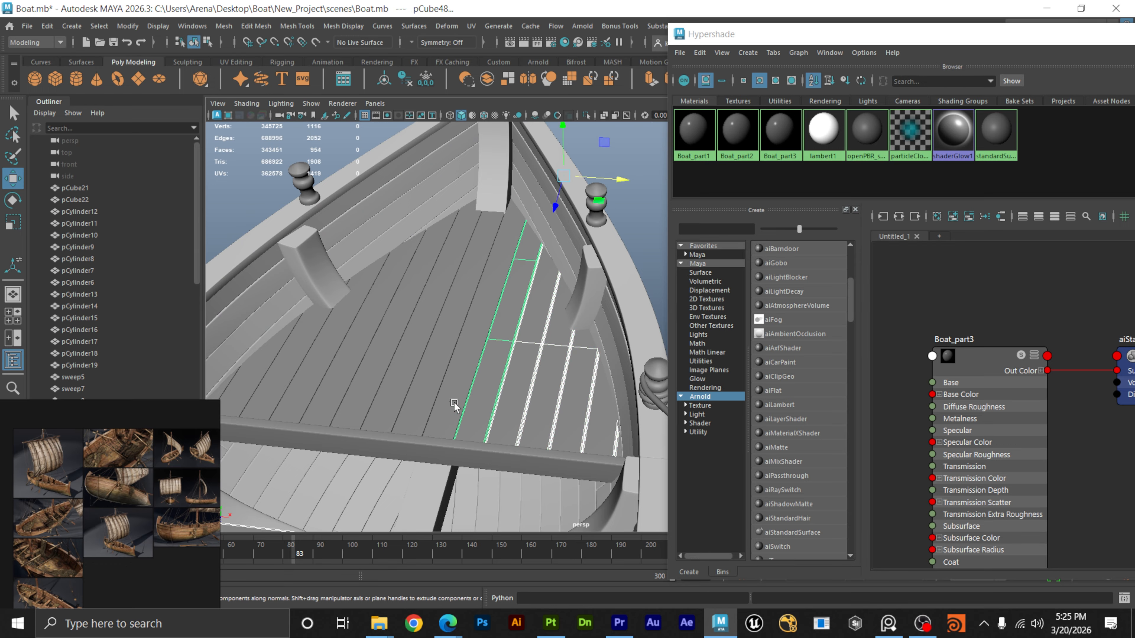
pyautogui.keyDown('shift'); pyautogui.click(444, 406); pyautogui.keyUp('shift')
pyautogui.keyDown('shift'); pyautogui.click(423, 404); pyautogui.keyUp('shift')
pyautogui.keyDown('shift'); pyautogui.click(389, 400); pyautogui.keyUp('shift')
pyautogui.keyDown('shift'); pyautogui.click(356, 398); pyautogui.keyUp('shift')
pyautogui.keyDown('shift'); pyautogui.click(333, 397); pyautogui.keyUp('shift')
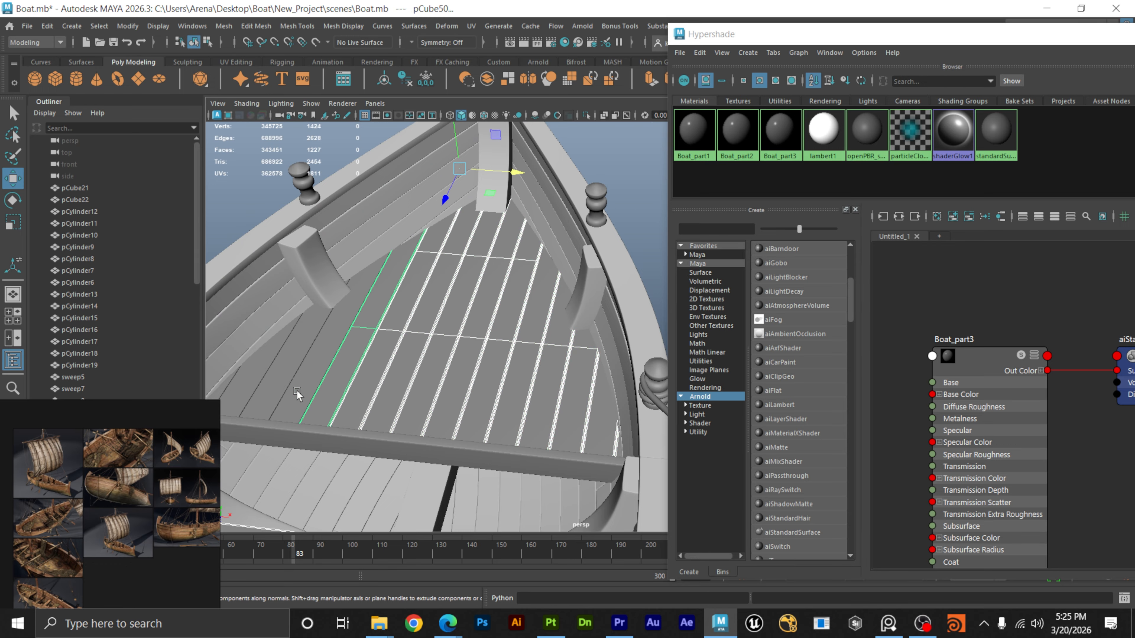
pyautogui.keyDown('shift'); pyautogui.click(303, 395); pyautogui.keyUp('shift')
pyautogui.keyDown('shift'); pyautogui.click(272, 391); pyautogui.keyUp('shift')
pyautogui.keyDown('shift'); pyautogui.click(217, 390); pyautogui.keyUp('shift')
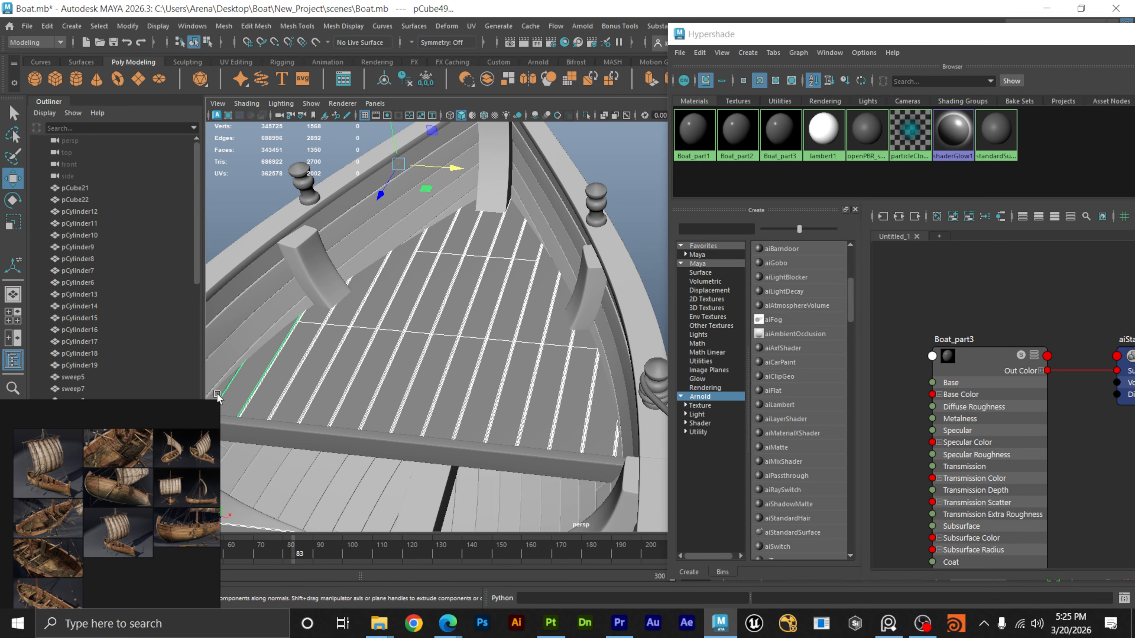
pyautogui.keyDown('shift'); pyautogui.click(217, 394); pyautogui.keyUp('shift')
pyautogui.keyDown('alt'); pyautogui.moveTo(372, 388); pyautogui.dragTo(425, 365, button='middle'); pyautogui.keyUp('alt')
pyautogui.keyDown('shift'); pyautogui.click(433, 410); pyautogui.keyUp('shift')
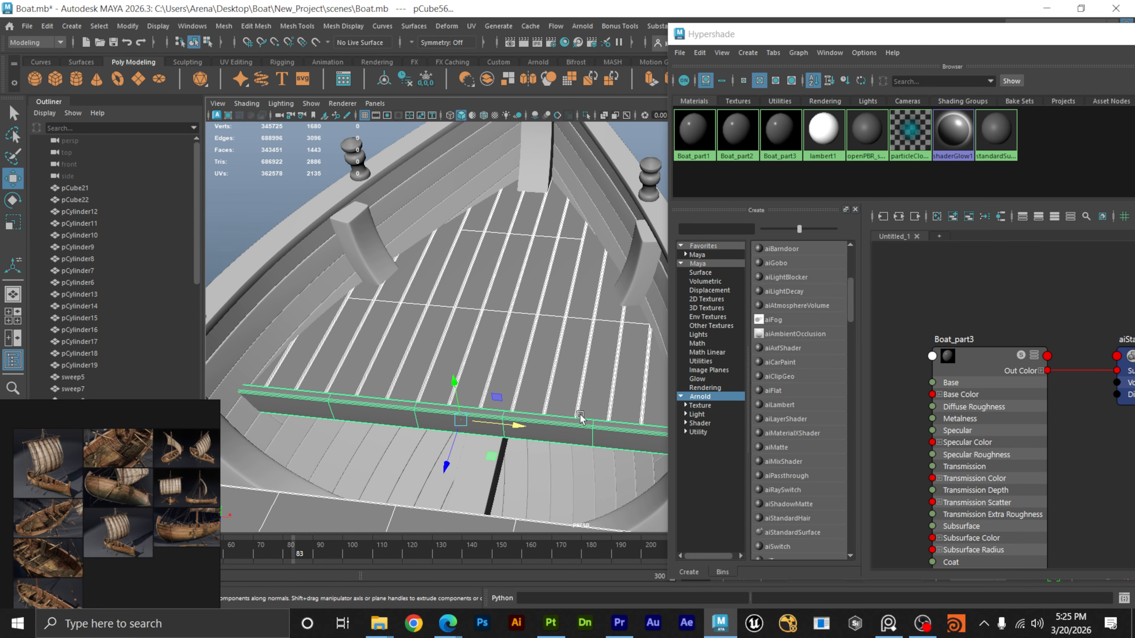
# Assign the Boat_part3 material to the selected deck planks, crossbeams and benches.
pyautogui.keyDown('alt'); pyautogui.moveTo(580, 418); pyautogui.dragTo(420, 408, button='right'); pyautogui.keyUp('alt')
pyautogui.keyDown('alt'); pyautogui.moveTo(420, 408); pyautogui.dragTo(339, 375); pyautogui.keyUp('alt')
pyautogui.keyDown('alt'); pyautogui.moveTo(340, 375); pyautogui.dragTo(474, 462, button='middle'); pyautogui.keyUp('alt')
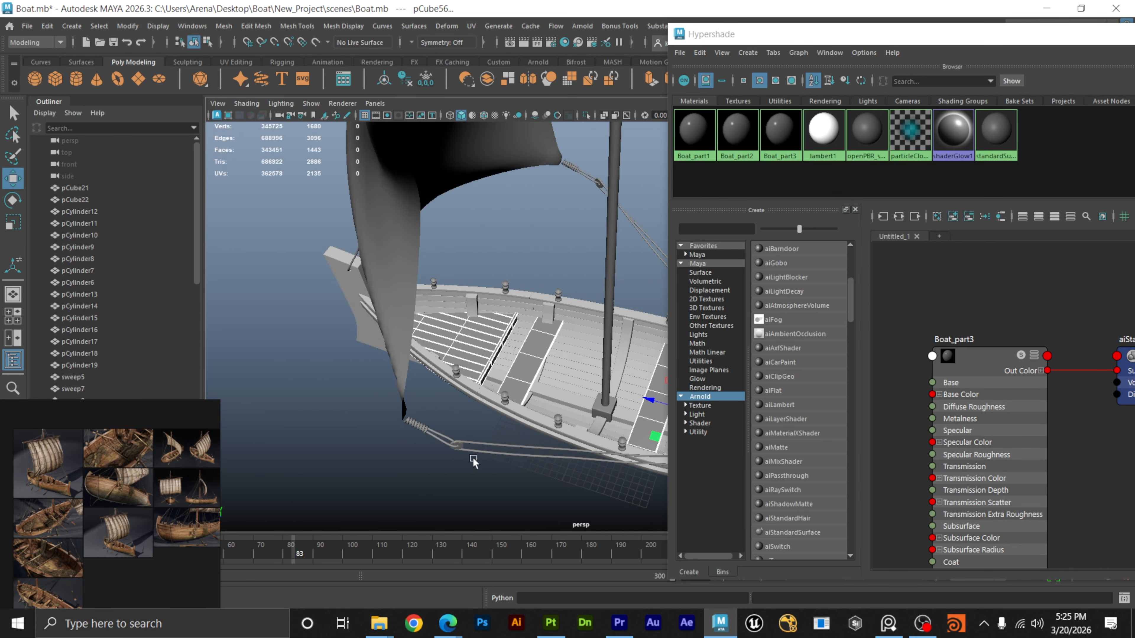
pyautogui.keyDown('alt'); pyautogui.moveTo(473, 462); pyautogui.dragTo(403, 406, button='right'); pyautogui.keyUp('alt')
pyautogui.keyDown('alt'); pyautogui.moveTo(402, 406); pyautogui.dragTo(469, 405); pyautogui.keyUp('alt')
pyautogui.keyDown('alt'); pyautogui.moveTo(545, 444); pyautogui.dragTo(525, 436); pyautogui.keyUp('alt')
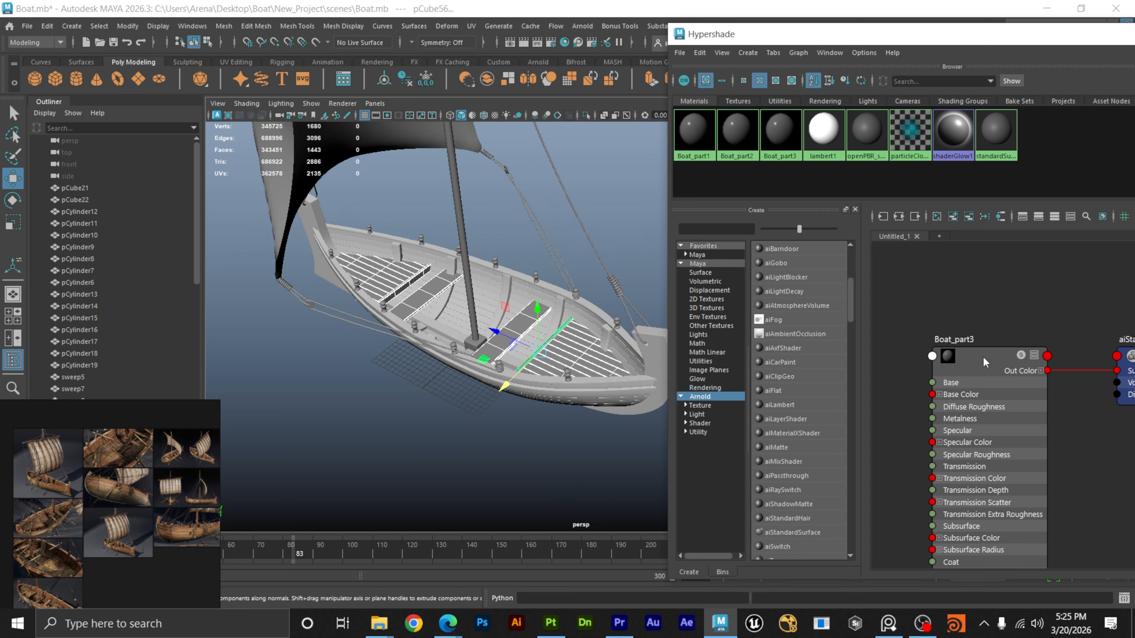
pyautogui.moveTo(979, 357); pyautogui.dragTo(986, 330, button='right')
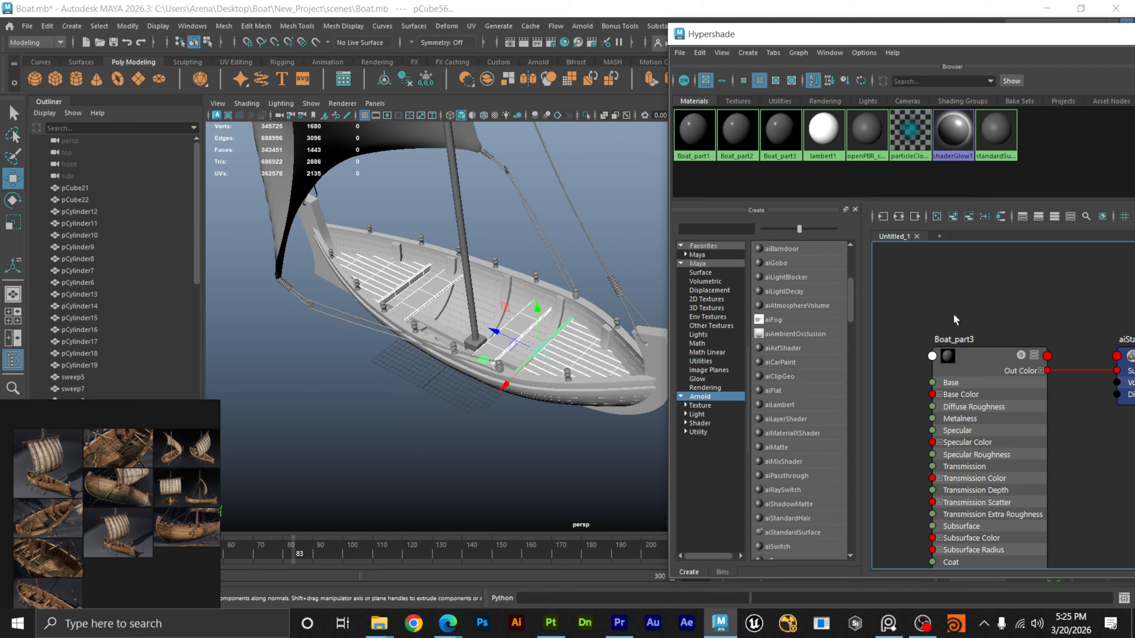
# Add a new aiStandardSurface material to an empty area of the Hypershade graph.
pyautogui.click(984, 297)
pyautogui.scroll(-4, 989, 304)
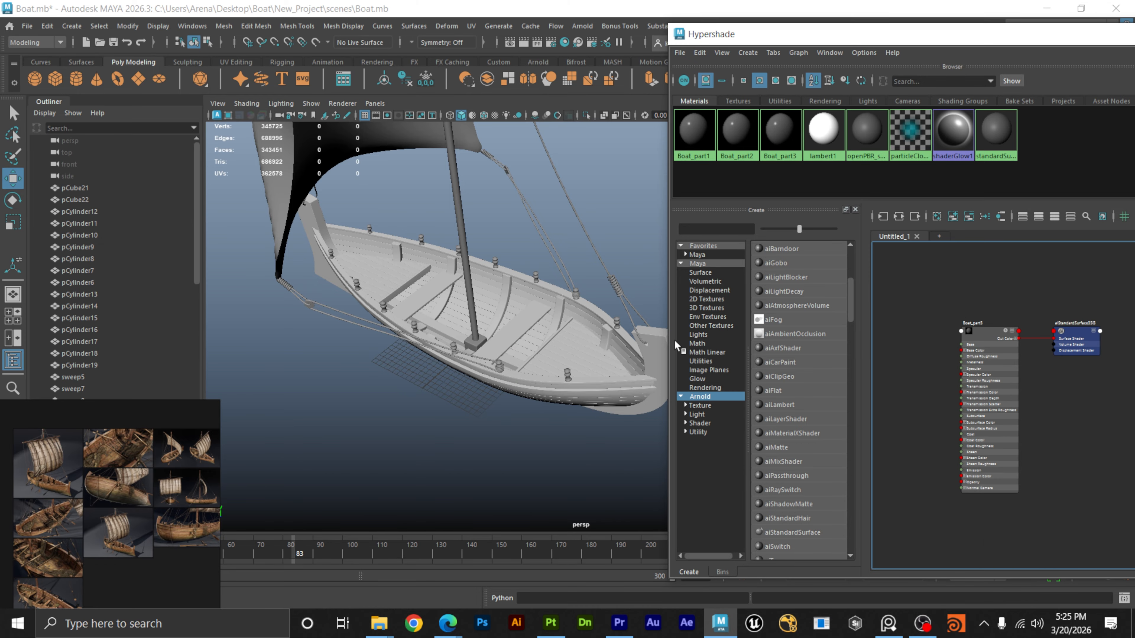
pyautogui.keyDown('alt'); pyautogui.moveTo(484, 323); pyautogui.dragTo(485, 374); pyautogui.keyUp('alt')
pyautogui.scroll(-3, 541, 374)
pyautogui.keyDown('alt'); pyautogui.moveTo(542, 373); pyautogui.dragTo(517, 439, button='middle'); pyautogui.keyUp('alt')
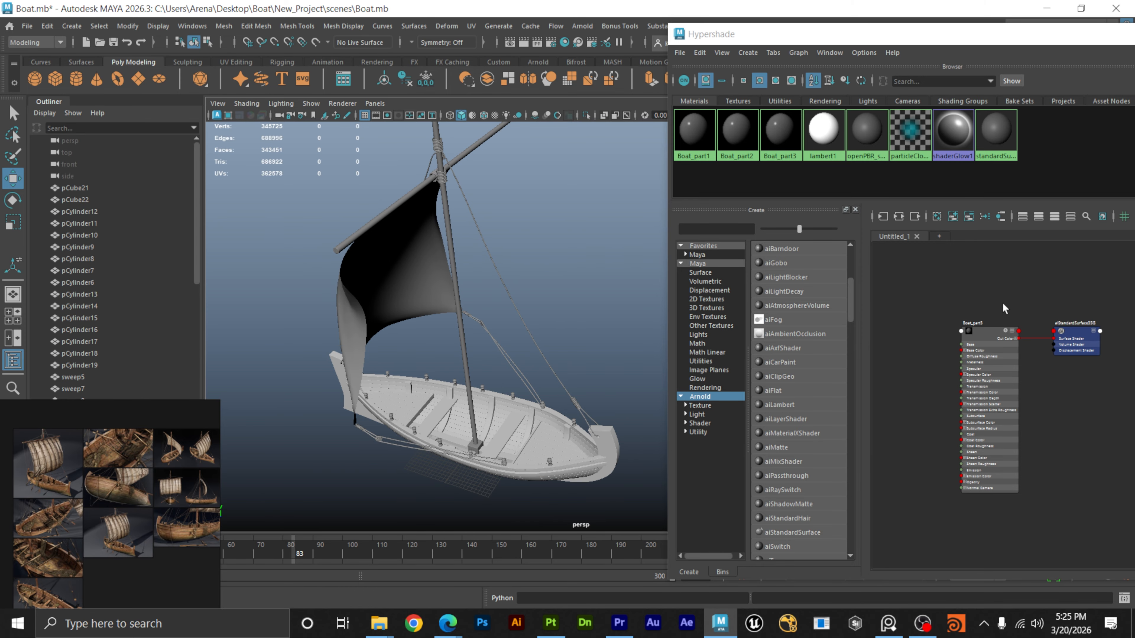
pyautogui.scroll(-4, 1001, 303)
pyautogui.keyDown('alt'); pyautogui.moveTo(1000, 300); pyautogui.dragTo(838, 420, button='middle'); pyautogui.keyUp('alt')
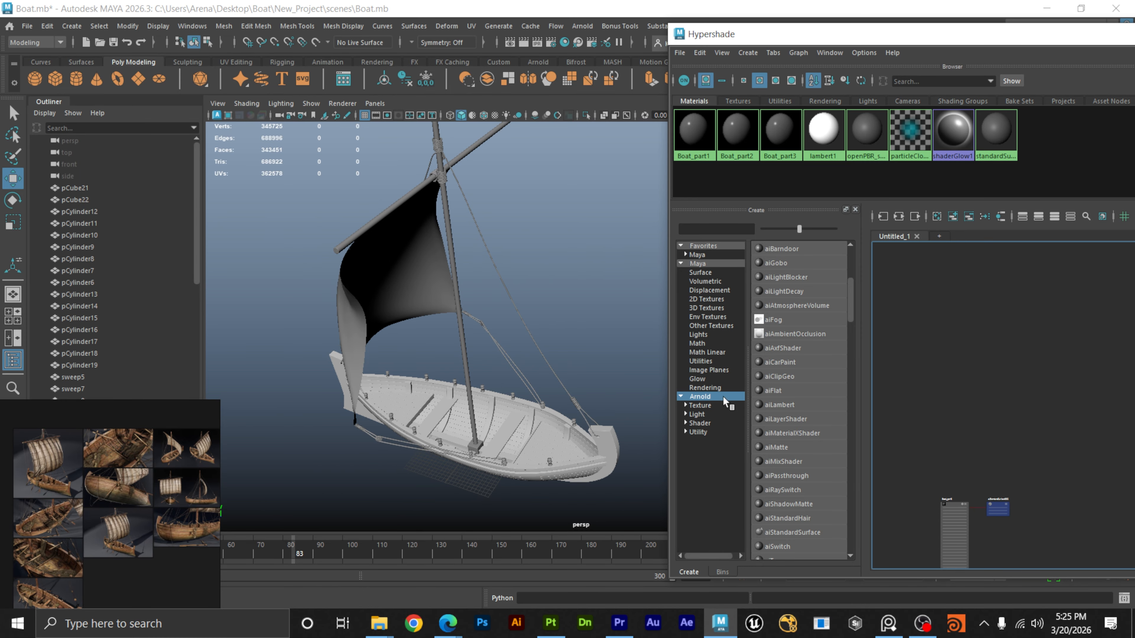
pyautogui.moveTo(784, 537); pyautogui.dragTo(990, 358)
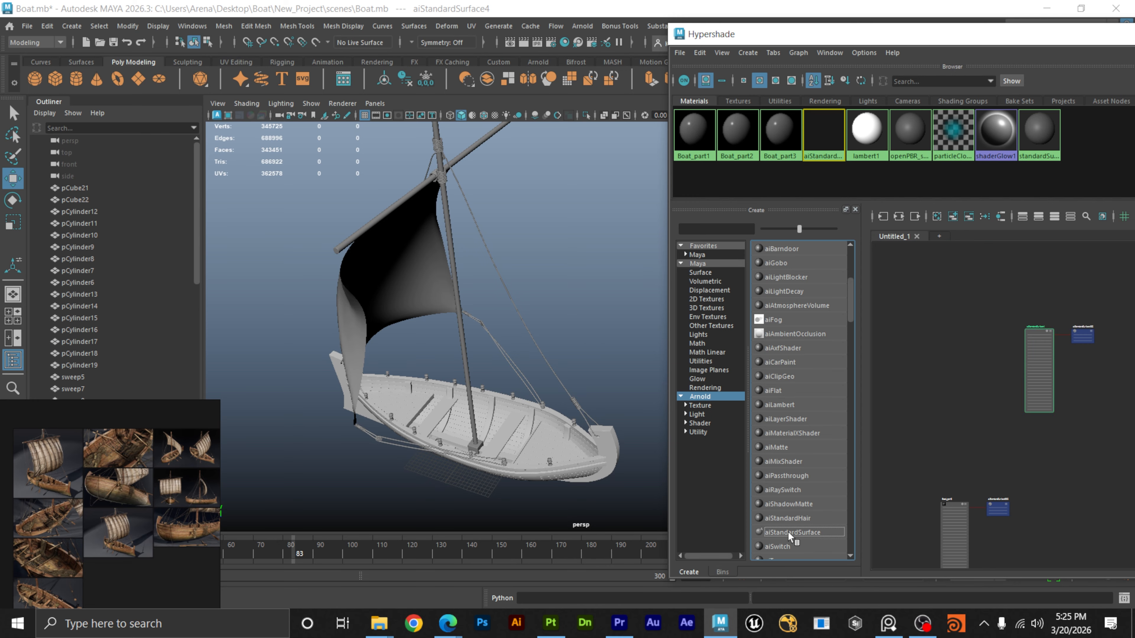
pyautogui.scroll(3, 989, 358)
pyautogui.keyDown('alt'); pyautogui.moveTo(989, 359); pyautogui.dragTo(1036, 297, button='middle'); pyautogui.keyUp('alt')
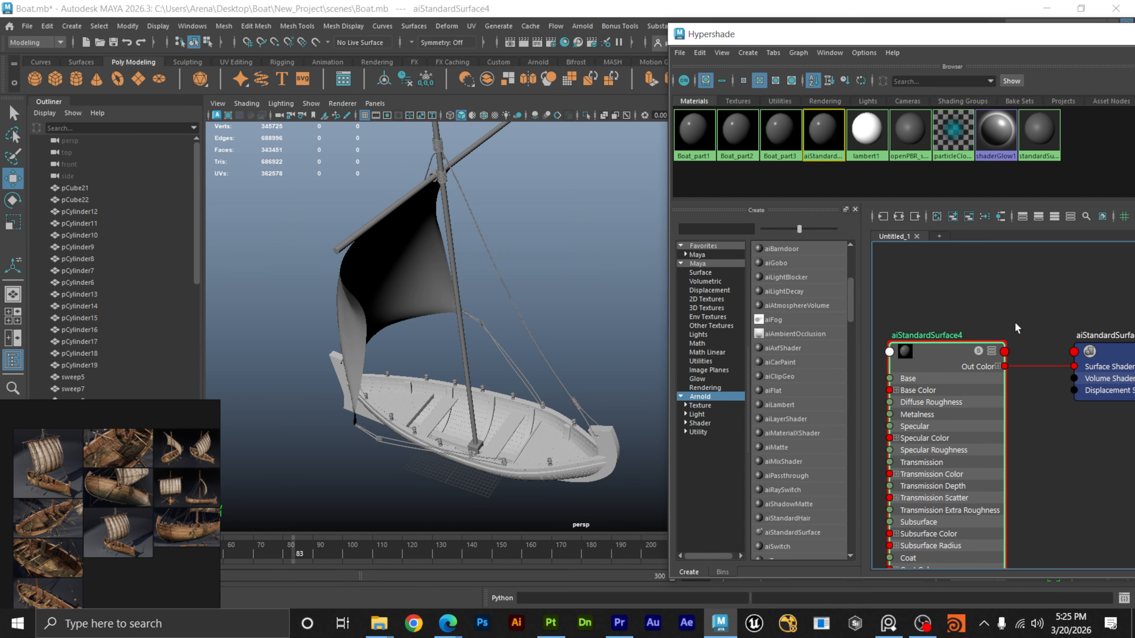
# Select the sail's yard, the mast and the block at the mast's foot together.
pyautogui.keyDown('alt'); pyautogui.moveTo(540, 210); pyautogui.dragTo(544, 202); pyautogui.keyUp('alt')
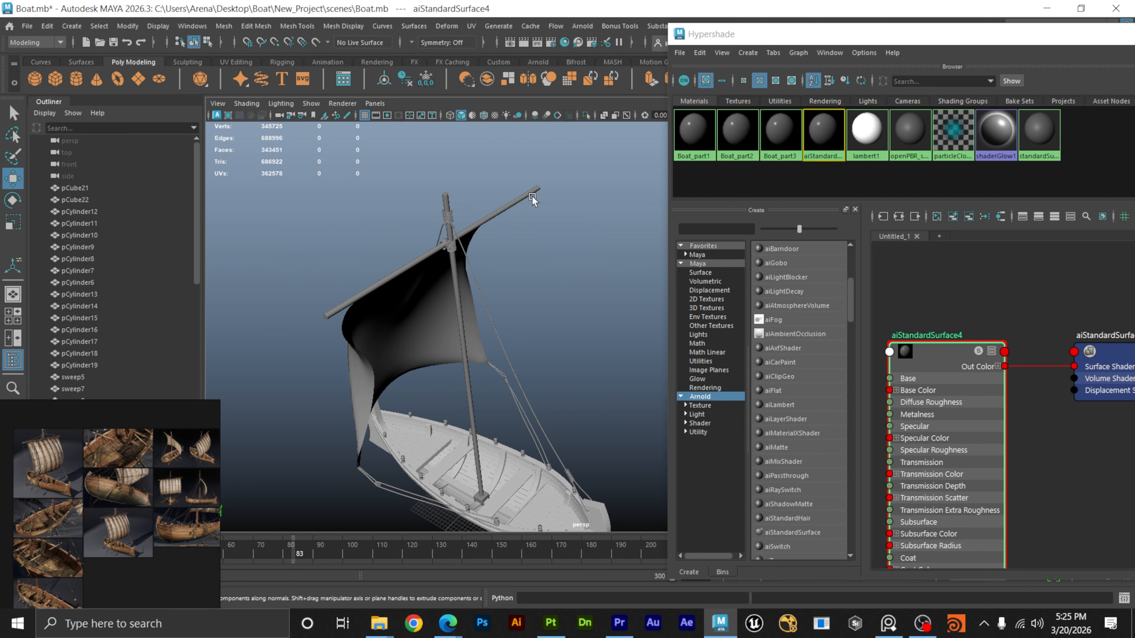
pyautogui.click(534, 191)
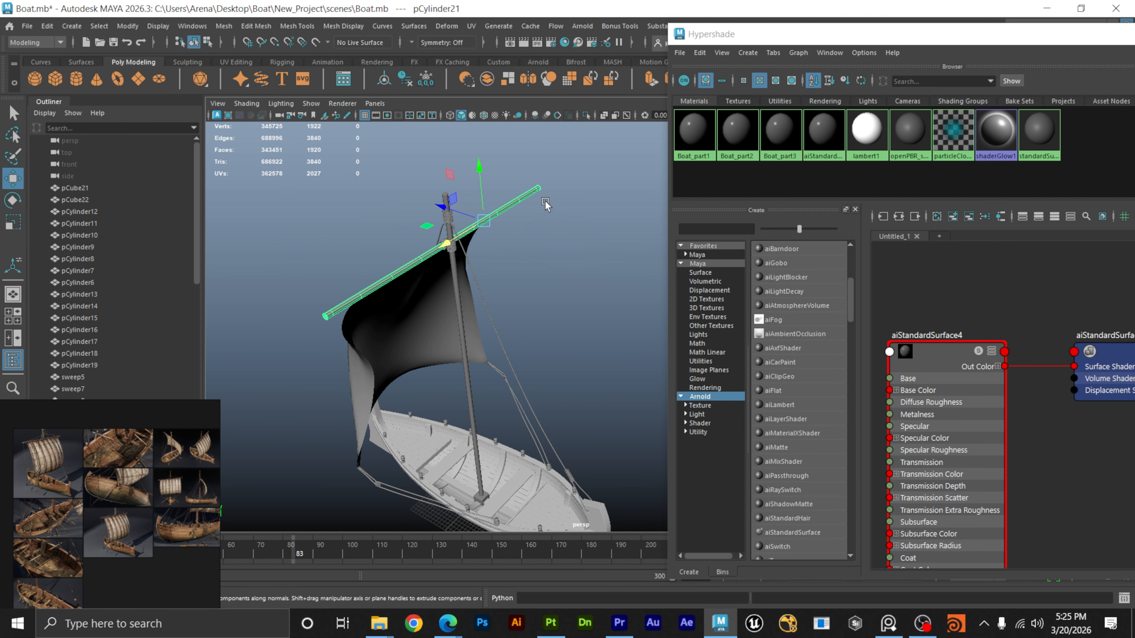
pyautogui.click(457, 300)
pyautogui.press('f')
pyautogui.keyDown('alt'); pyautogui.moveTo(548, 393); pyautogui.dragTo(560, 452); pyautogui.keyUp('alt')
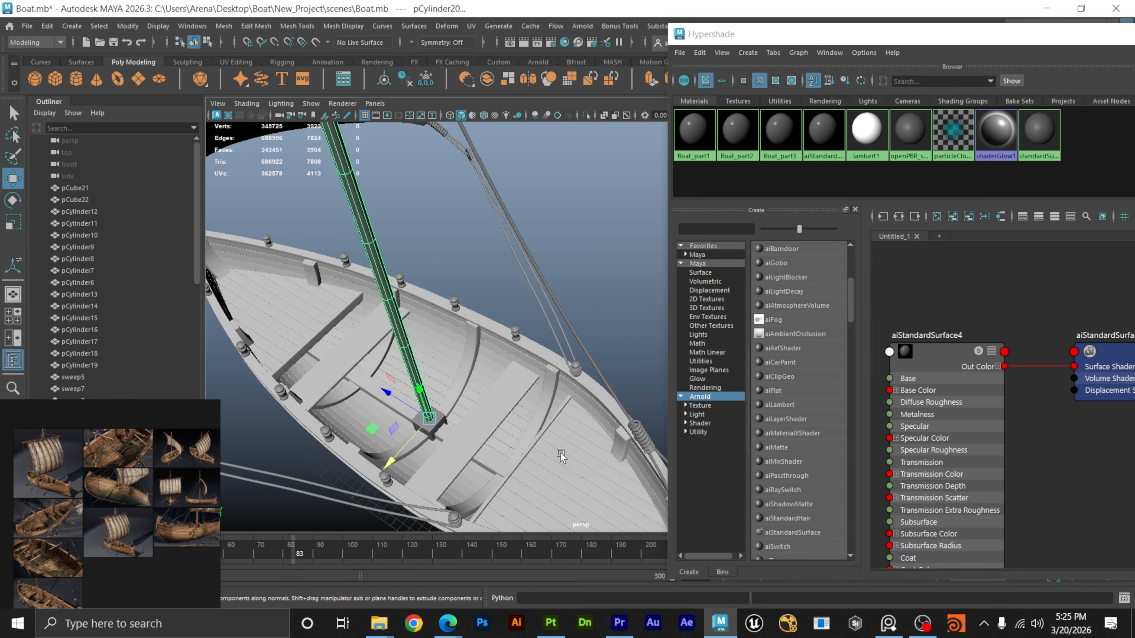
pyautogui.keyDown('alt'); pyautogui.moveTo(487, 421); pyautogui.dragTo(581, 387, button='middle'); pyautogui.keyUp('alt')
pyautogui.keyDown('alt'); pyautogui.moveTo(476, 390); pyautogui.dragTo(728, 416, button='right'); pyautogui.keyUp('alt')
pyautogui.keyDown('alt'); pyautogui.moveTo(553, 424); pyautogui.dragTo(581, 392, button='middle'); pyautogui.keyUp('alt')
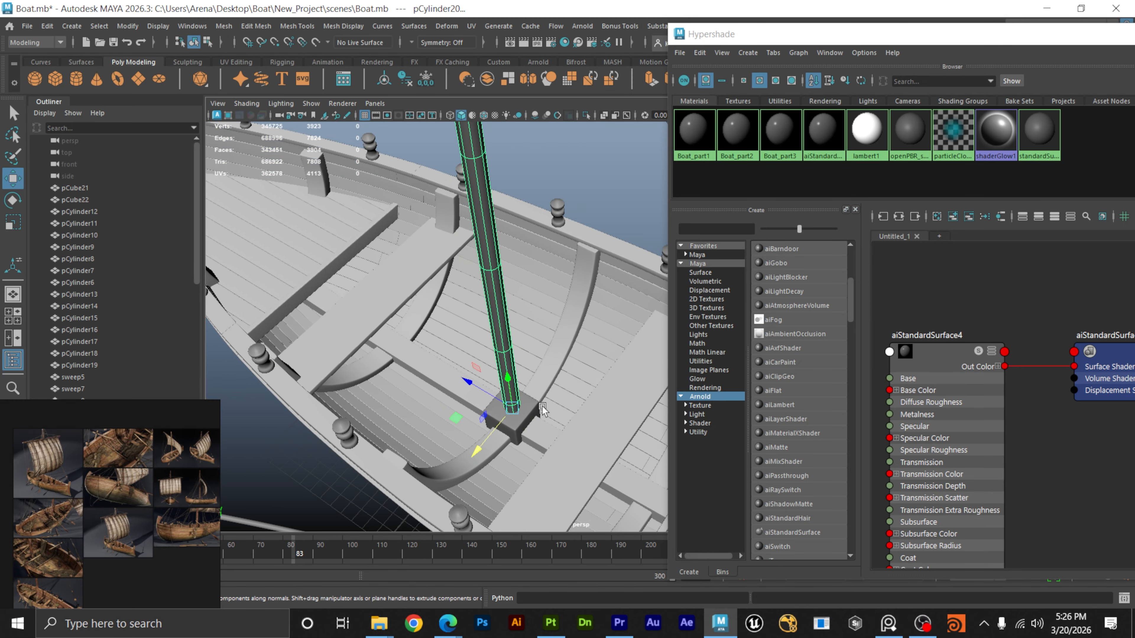
pyautogui.keyDown('shift'); pyautogui.click(528, 418); pyautogui.keyUp('shift')
pyautogui.keyDown('alt'); pyautogui.moveTo(577, 396); pyautogui.dragTo(631, 252, button='right'); pyautogui.keyUp('alt')
pyautogui.keyDown('alt'); pyautogui.moveTo(630, 252); pyautogui.dragTo(577, 344, button='middle'); pyautogui.keyUp('alt')
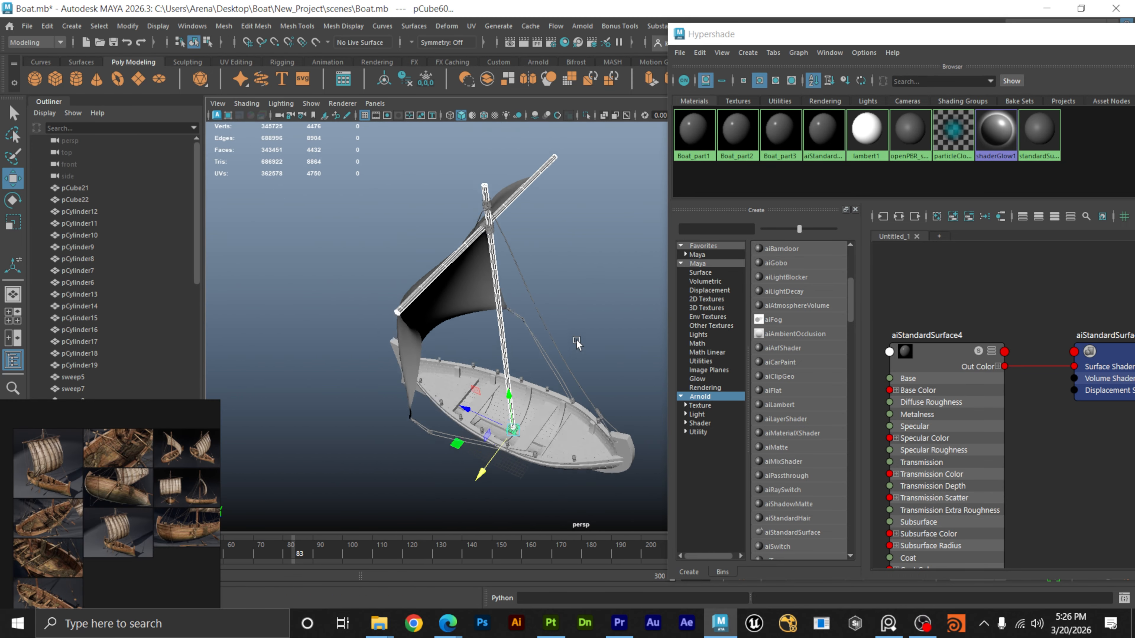
pyautogui.keyDown('alt'); pyautogui.moveTo(576, 341); pyautogui.dragTo(590, 335); pyautogui.keyUp('alt')
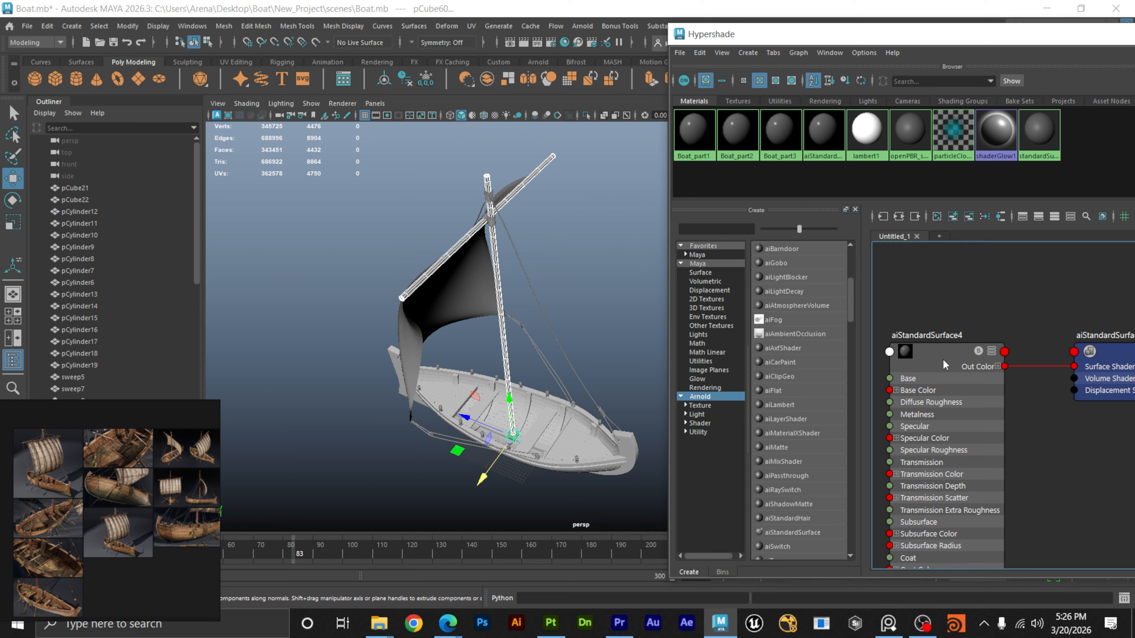
# Assign the new aiStandardSurface4 material to the selected mast parts, rename it Boat_part4 and clear the selection.
pyautogui.moveTo(949, 354); pyautogui.dragTo(952, 323, button='right')
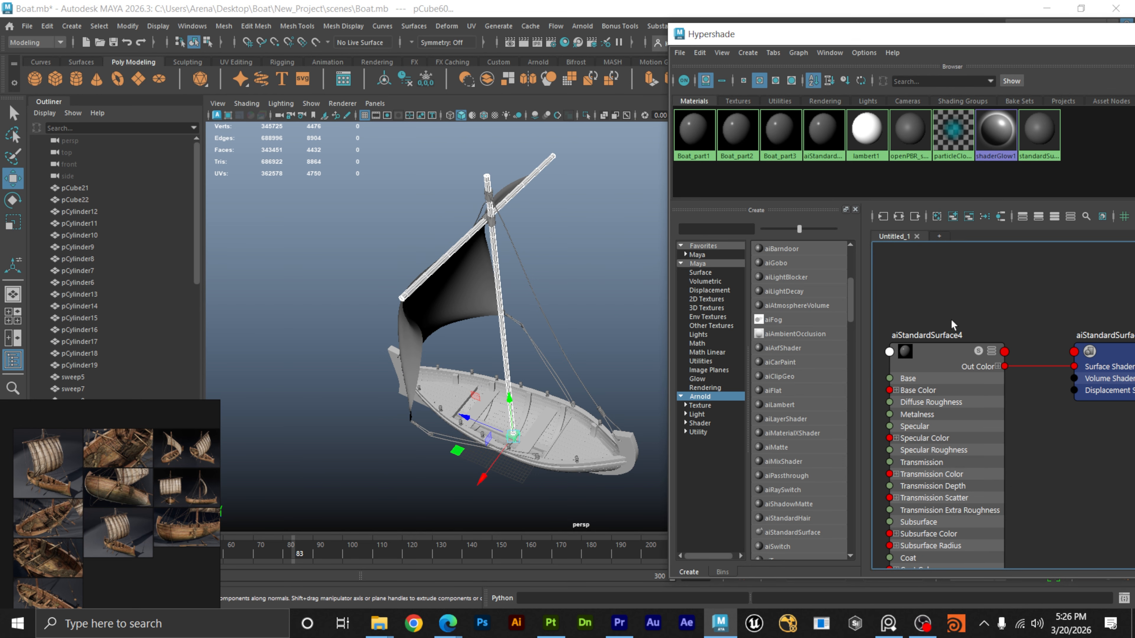
pyautogui.doubleClick(941, 335)
pyautogui.write('Boat_part1')
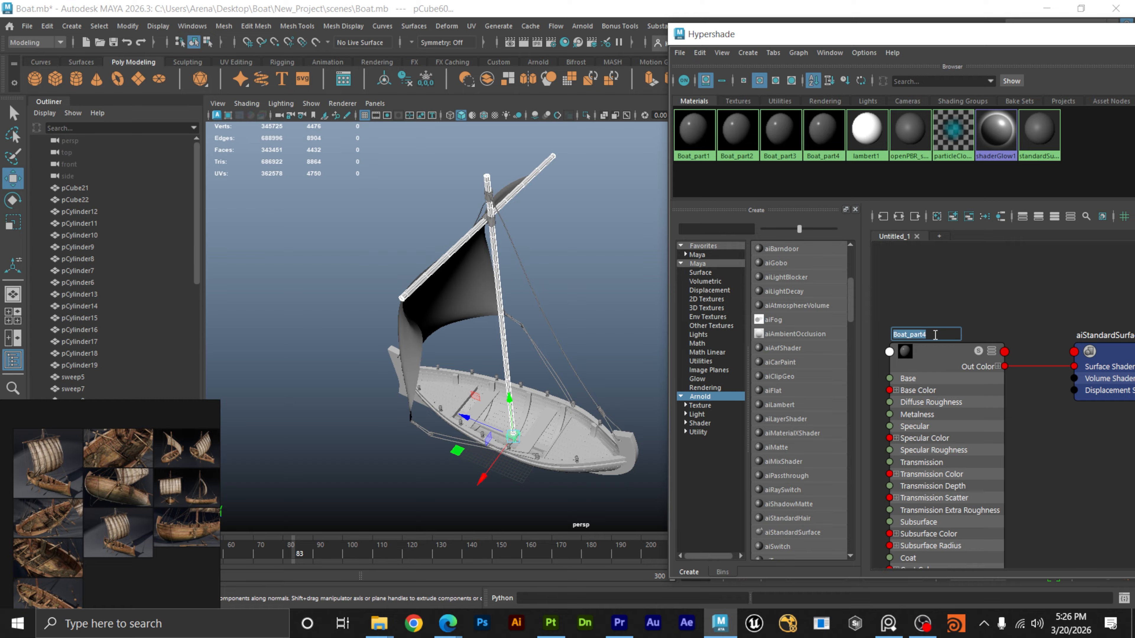
pyautogui.click(959, 307)
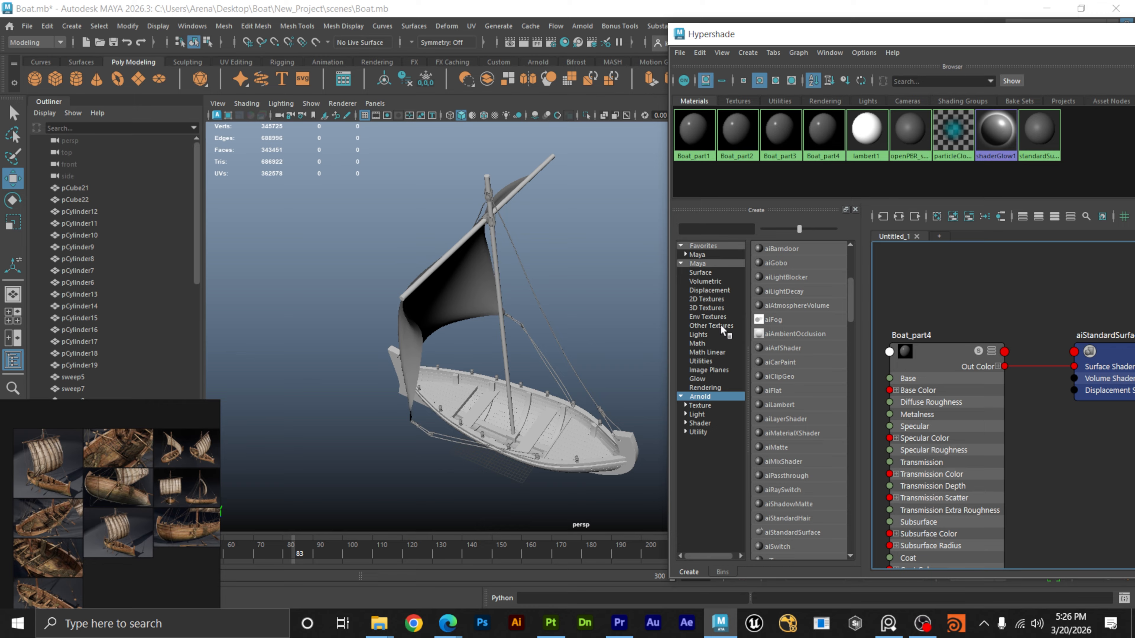
# Select the pair of small turned posts on the hull rails nearest the curved prow.
pyautogui.keyDown('alt'); pyautogui.moveTo(495, 309); pyautogui.dragTo(599, 319); pyautogui.keyUp('alt')
pyautogui.scroll(-6, 985, 286)
pyautogui.keyDown('alt'); pyautogui.moveTo(985, 277); pyautogui.dragTo(1001, 350, button='middle'); pyautogui.keyUp('alt')
pyautogui.keyDown('alt'); pyautogui.moveTo(552, 365); pyautogui.dragTo(486, 405); pyautogui.keyUp('alt')
pyautogui.keyDown('alt'); pyautogui.moveTo(485, 405); pyautogui.dragTo(758, 429, button='right'); pyautogui.keyUp('alt')
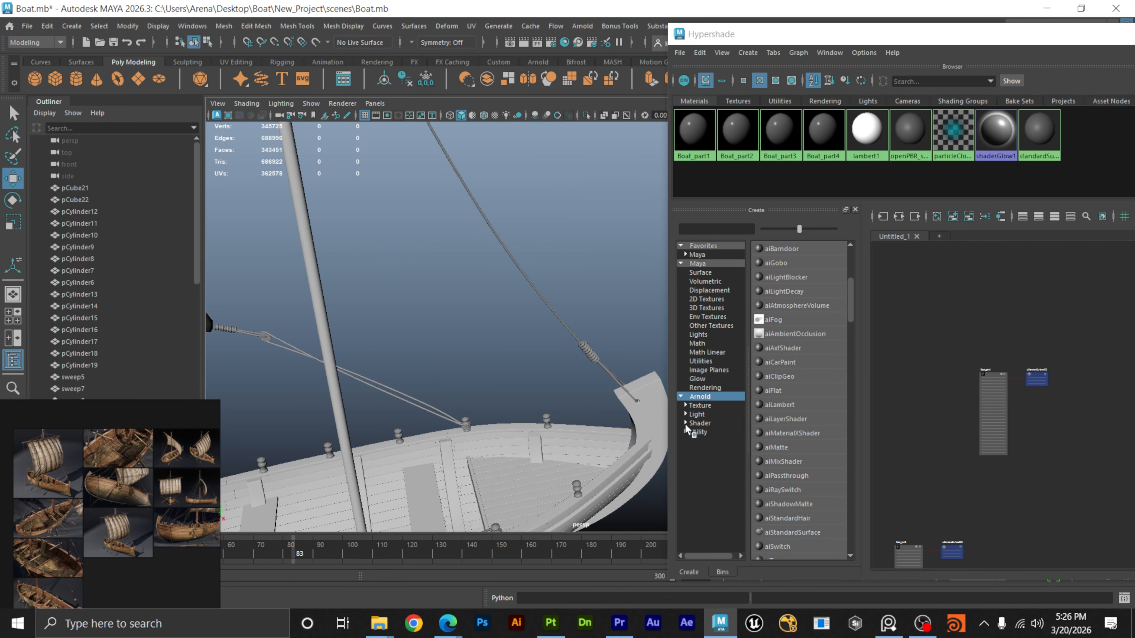
pyautogui.keyDown('alt'); pyautogui.moveTo(569, 398); pyautogui.dragTo(554, 324, button='middle'); pyautogui.keyUp('alt')
pyautogui.click(554, 320)
pyautogui.keyDown('alt'); pyautogui.moveTo(566, 380); pyautogui.dragTo(562, 397); pyautogui.keyUp('alt')
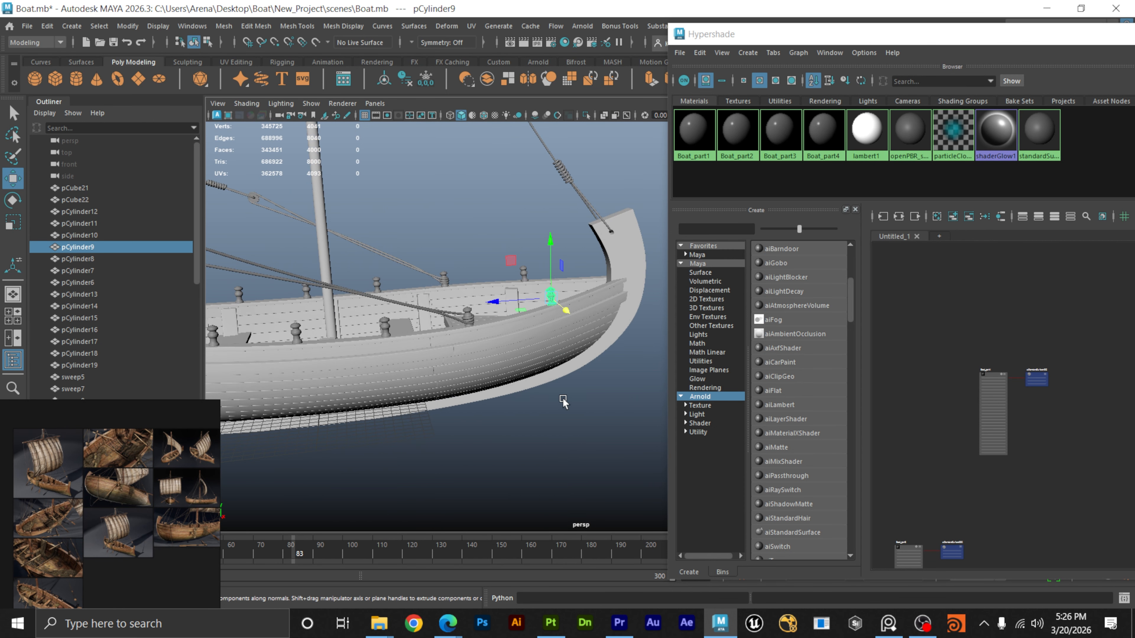
pyautogui.press('space')
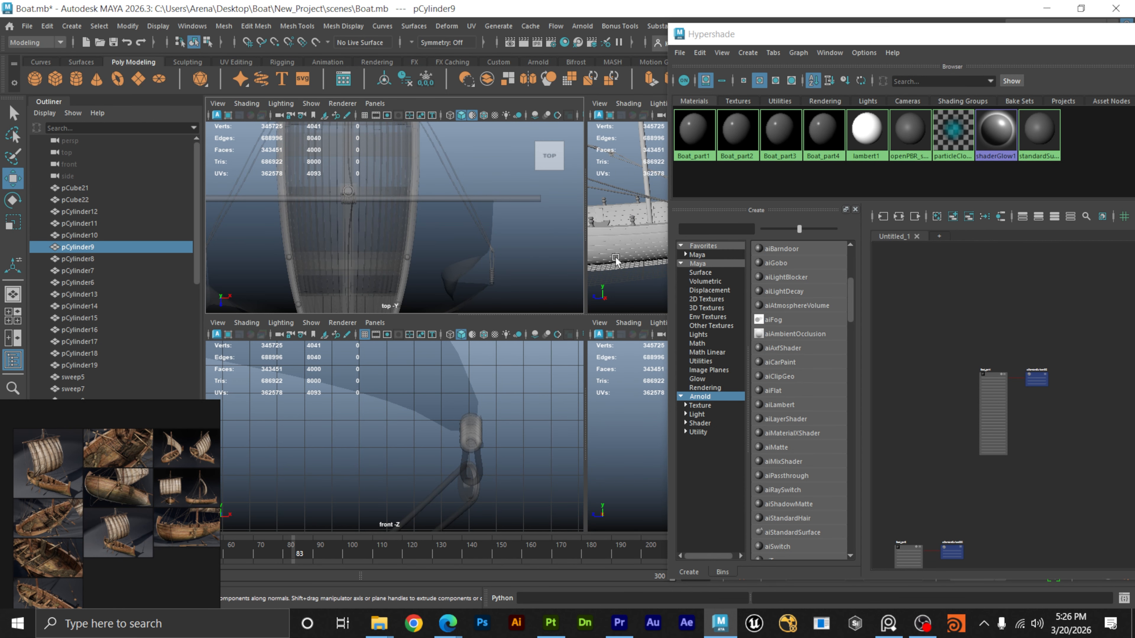
pyautogui.press('space')
pyautogui.scroll(-5, 497, 343)
pyautogui.scroll(6, 479, 343)
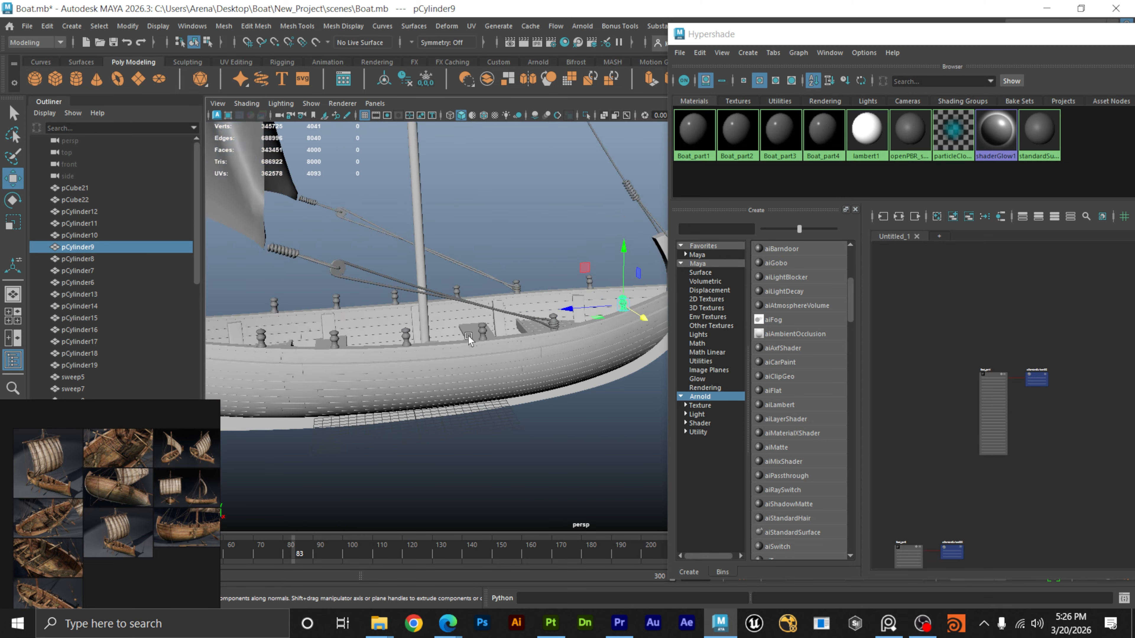
pyautogui.keyDown('alt'); pyautogui.moveTo(468, 335); pyautogui.dragTo(361, 370); pyautogui.keyUp('alt')
pyautogui.keyDown('shift'); pyautogui.moveTo(490, 293); pyautogui.dragTo(492, 295); pyautogui.keyUp('shift')
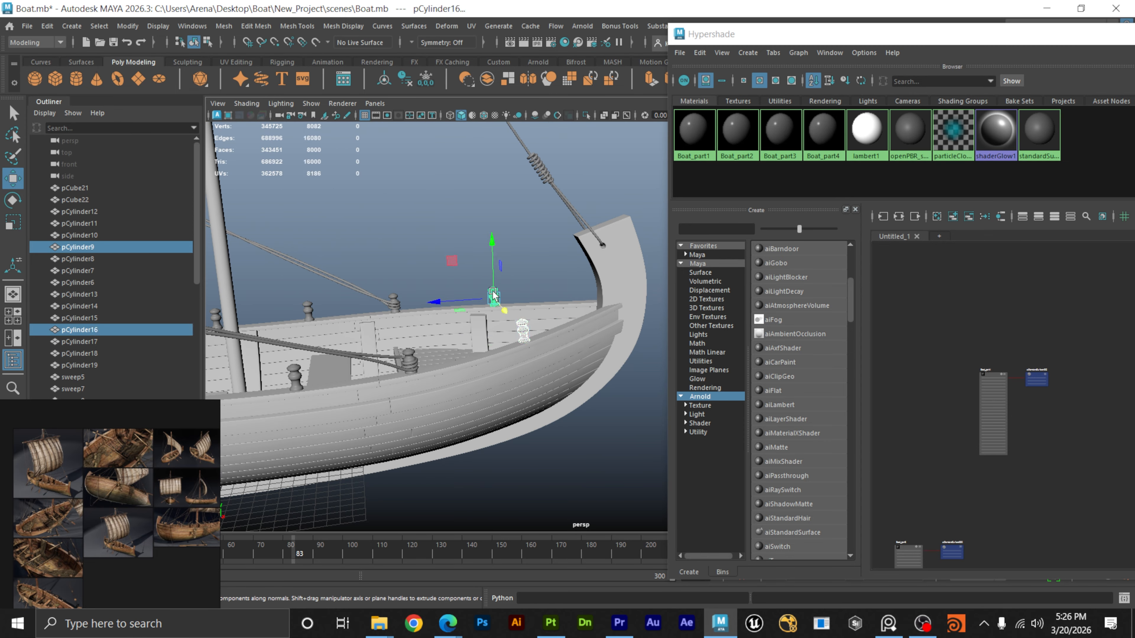
pyautogui.keyDown('alt'); pyautogui.moveTo(503, 414); pyautogui.dragTo(401, 396); pyautogui.keyUp('alt')
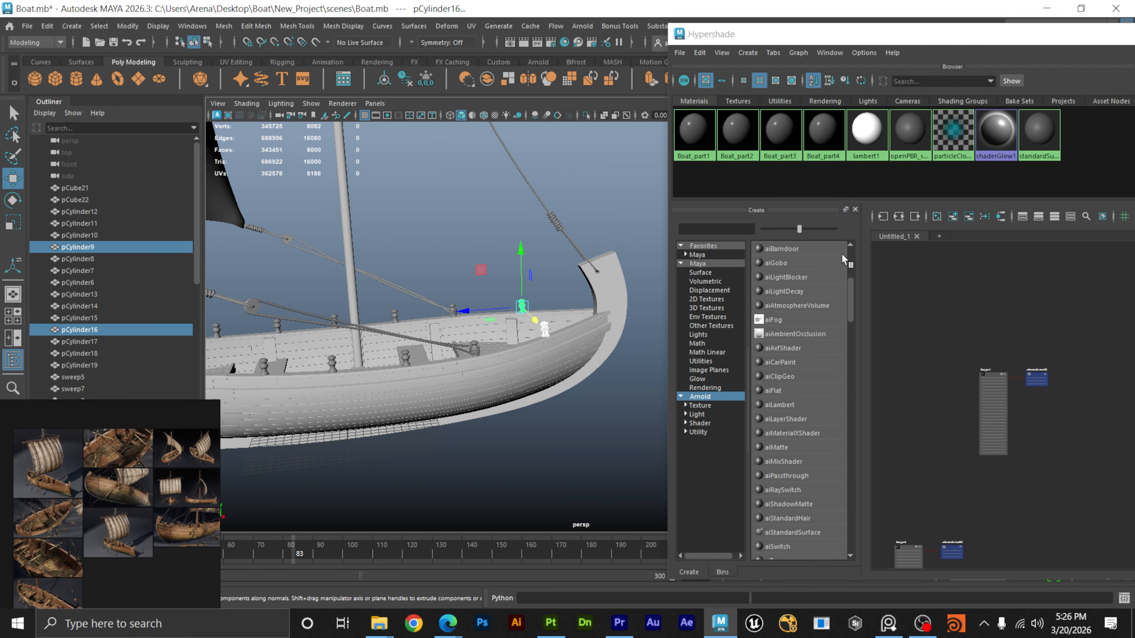
# Open the UV Editor and examine where the two selected rail posts' UV shells lie.
pyautogui.click(498, 25)
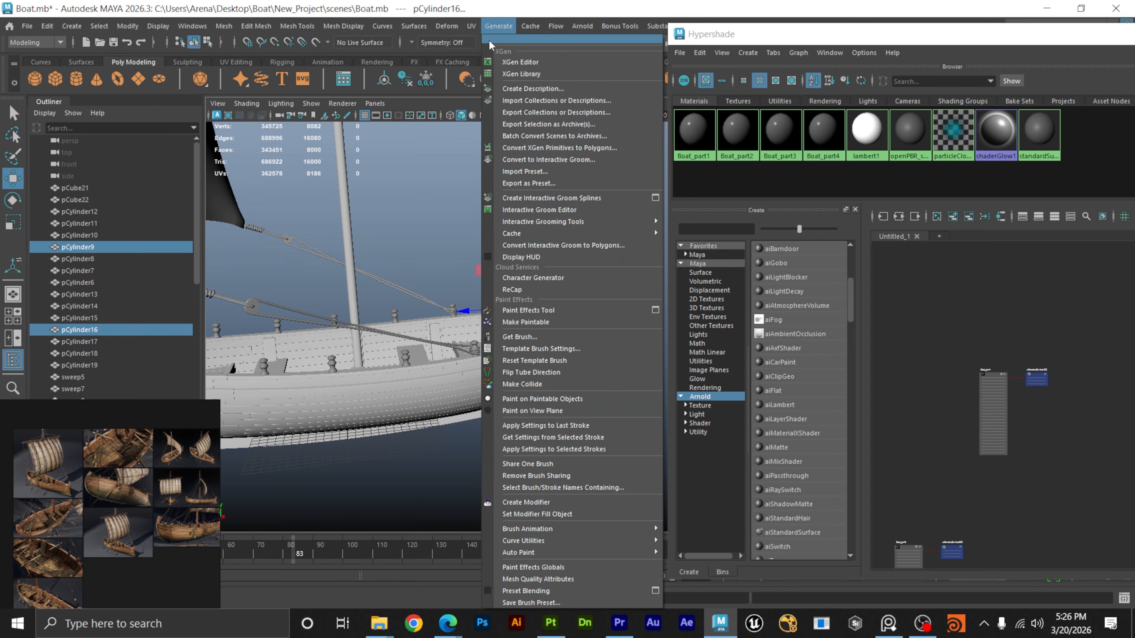
pyautogui.click(493, 49)
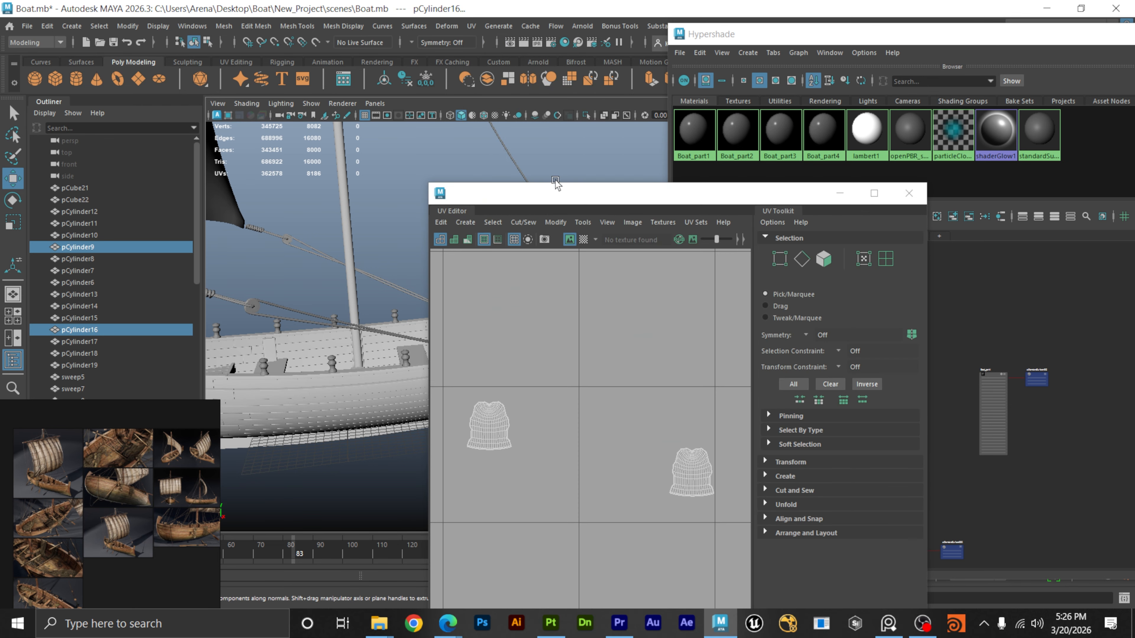
pyautogui.moveTo(557, 186); pyautogui.dragTo(826, 155)
pyautogui.scroll(-10, 853, 344)
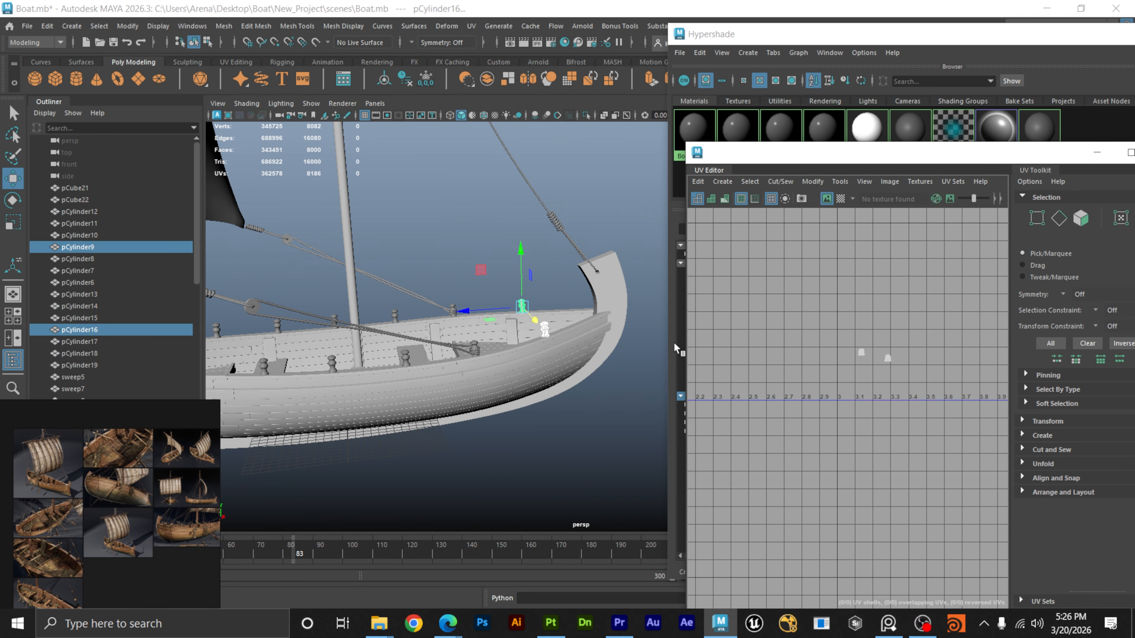
# Select the whole boat, inspect its UV layout around the mast's shell, and close the UV Editor with everything deselected.
pyautogui.keyDown('alt'); pyautogui.moveTo(583, 405); pyautogui.dragTo(482, 437); pyautogui.keyUp('alt')
pyautogui.moveTo(621, 429); pyautogui.dragTo(221, 232)
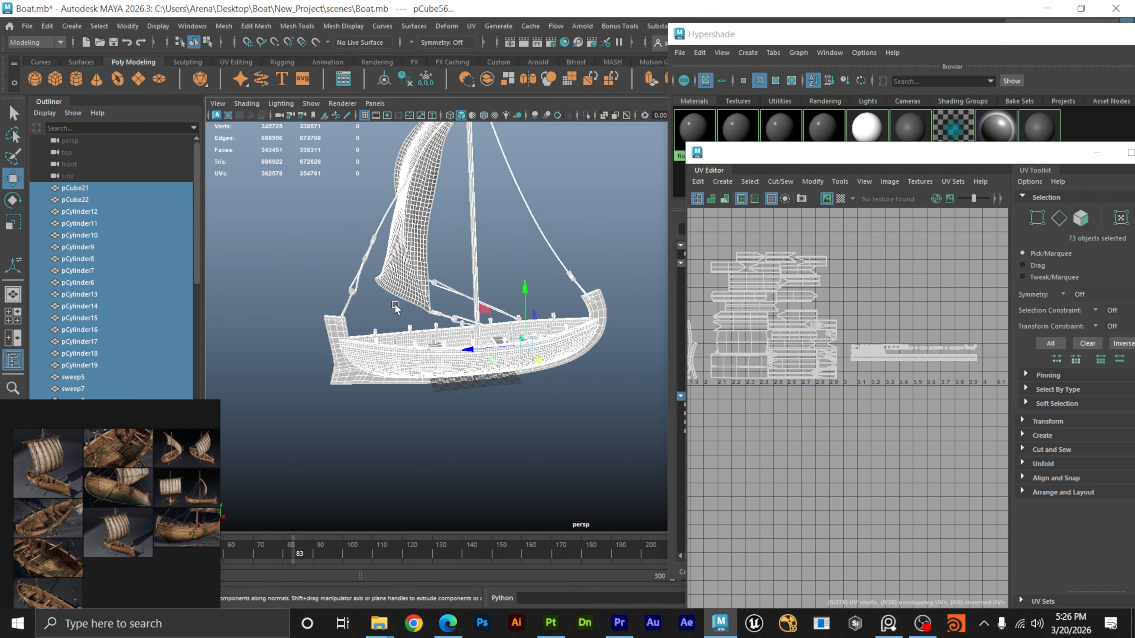
pyautogui.scroll(8, 848, 393)
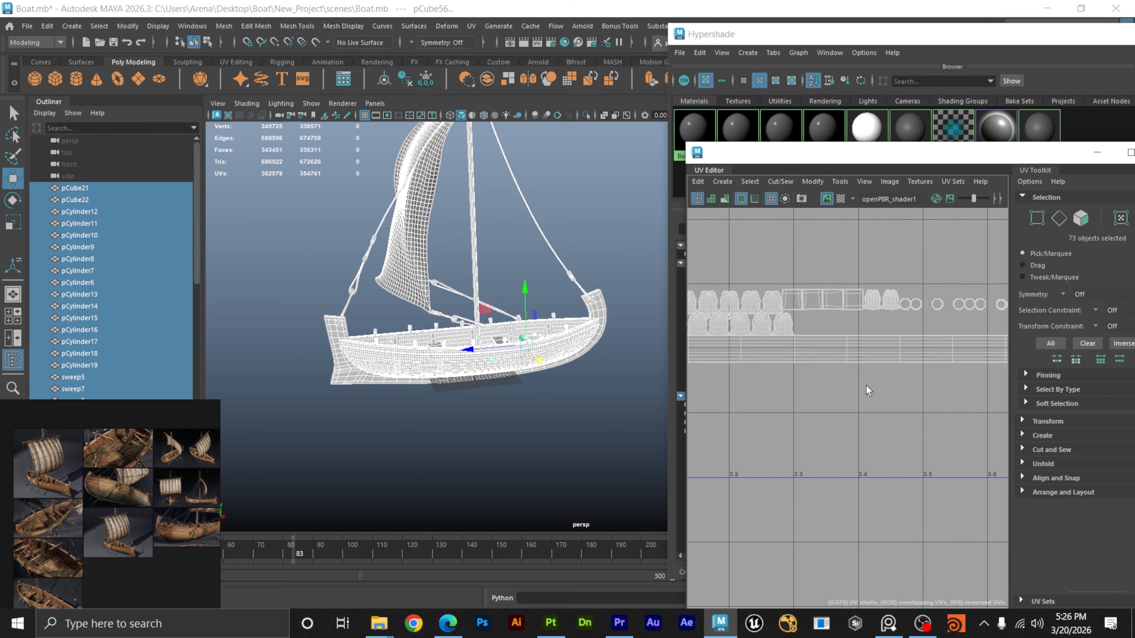
pyautogui.moveTo(863, 347)
pyautogui.mouseDown(button='right')
pyautogui.moveTo(839, 353)
pyautogui.moveTo(848, 359)
pyautogui.mouseUp(button='right')
pyautogui.click(859, 344)
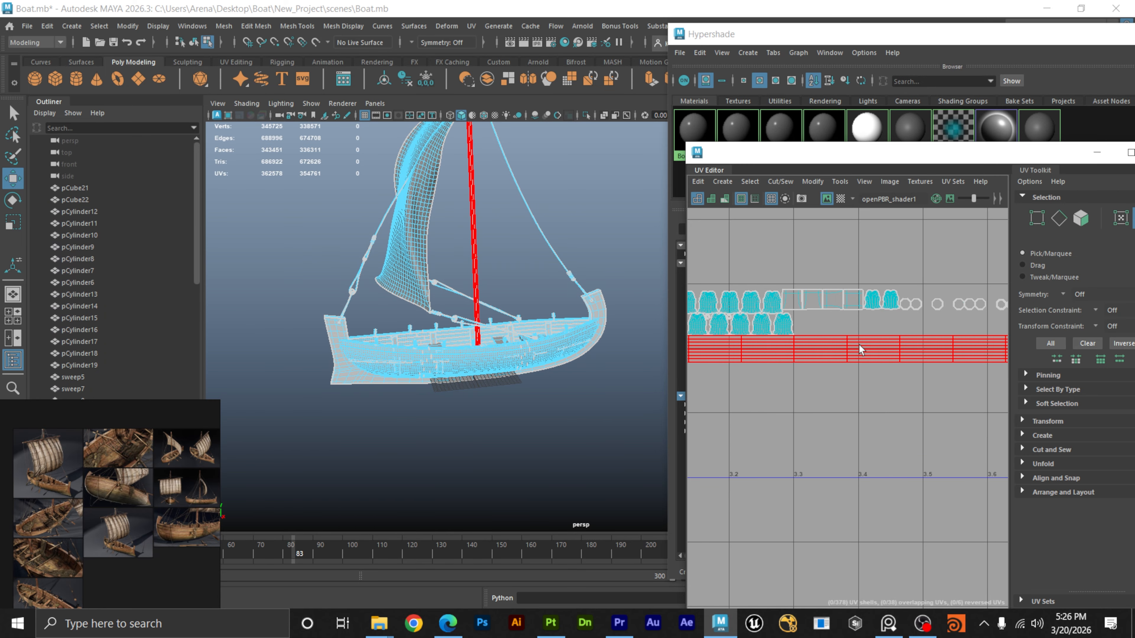
pyautogui.moveTo(1077, 166); pyautogui.dragTo(489, 354)
pyautogui.click(639, 383)
pyautogui.moveTo(557, 253); pyautogui.dragTo(617, 231, button='right')
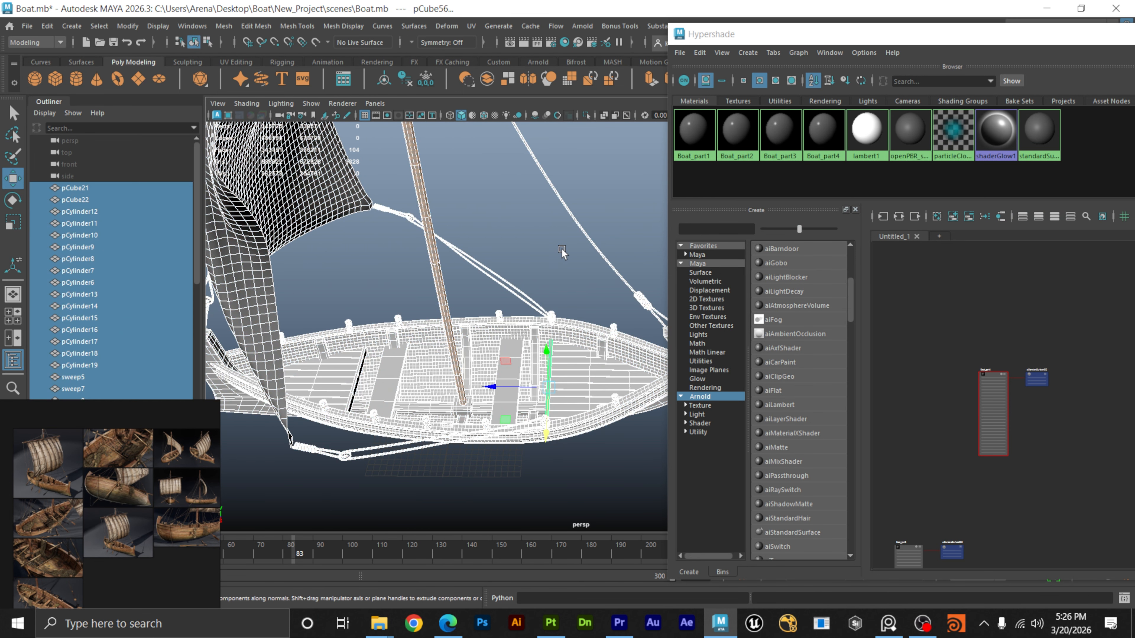
pyautogui.click(563, 252)
# Switch to the side view and select the pair of rail posts nearest the curved prow.
pyautogui.scroll(5, 979, 385)
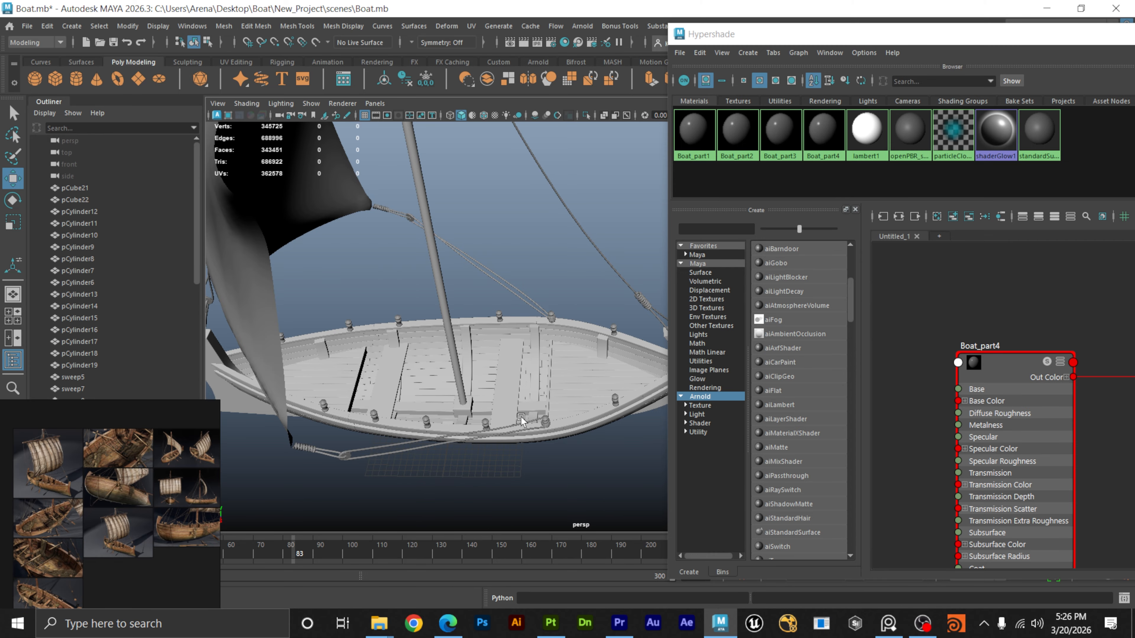
pyautogui.keyDown('alt'); pyautogui.moveTo(520, 420); pyautogui.dragTo(556, 396); pyautogui.keyUp('alt')
pyautogui.keyDown('alt'); pyautogui.moveTo(600, 365); pyautogui.dragTo(596, 355); pyautogui.keyUp('alt')
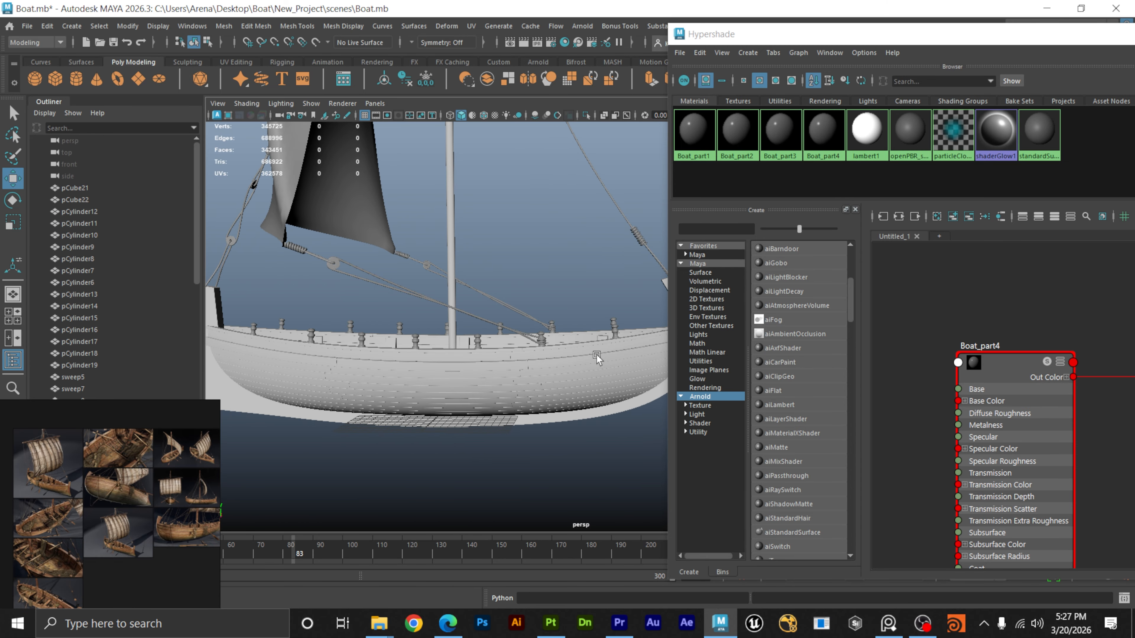
pyautogui.click(616, 330)
pyautogui.press('space')
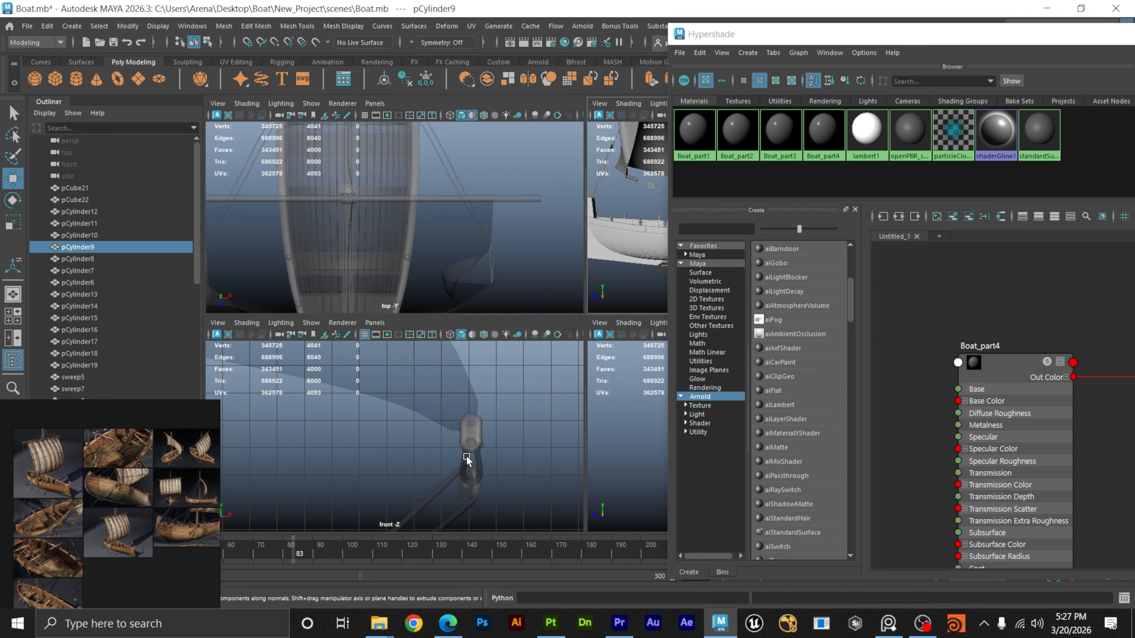
pyautogui.press('space')
pyautogui.scroll(8, 550, 390)
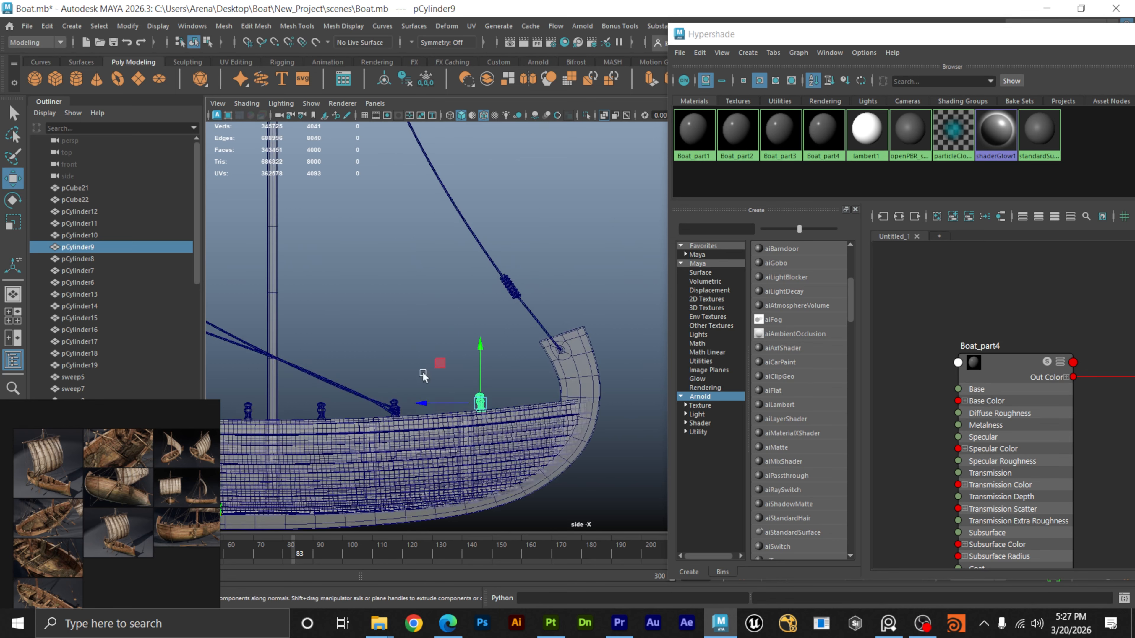
pyautogui.scroll(3, 551, 390)
pyautogui.click(471, 392)
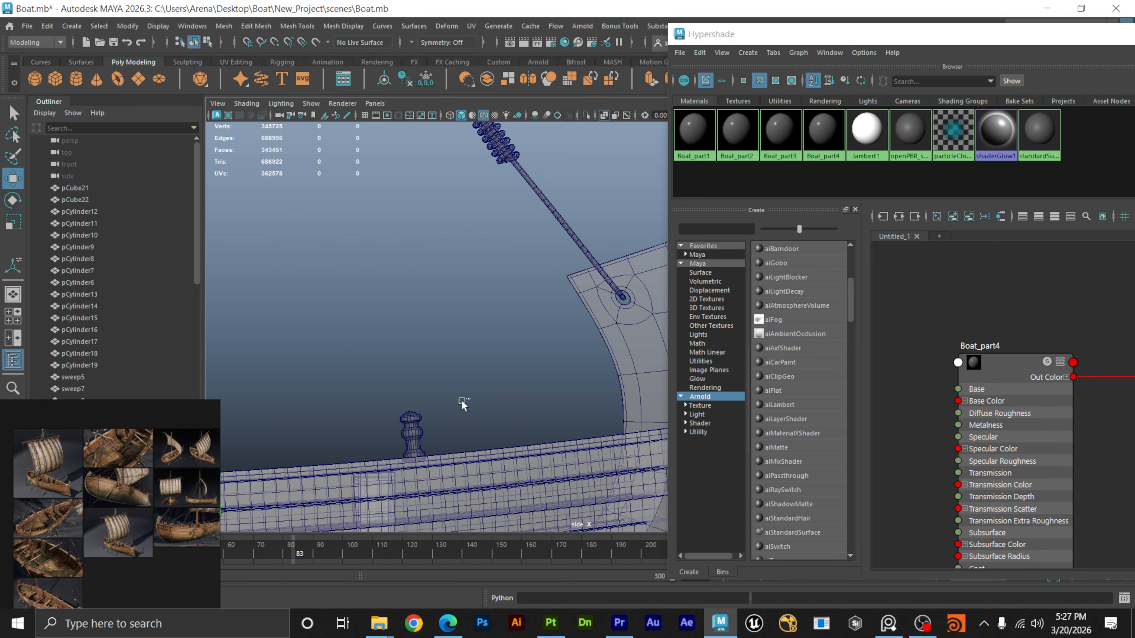
pyautogui.moveTo(463, 405); pyautogui.dragTo(381, 437)
# Add the remaining pairs of turned rail posts along the hull to the selection, working from the curved prow to the stern.
pyautogui.keyDown('alt'); pyautogui.moveTo(381, 437); pyautogui.dragTo(610, 383, button='middle'); pyautogui.keyUp('alt')
pyautogui.keyDown('alt'); pyautogui.moveTo(452, 376); pyautogui.dragTo(513, 374, button='middle'); pyautogui.keyUp('alt')
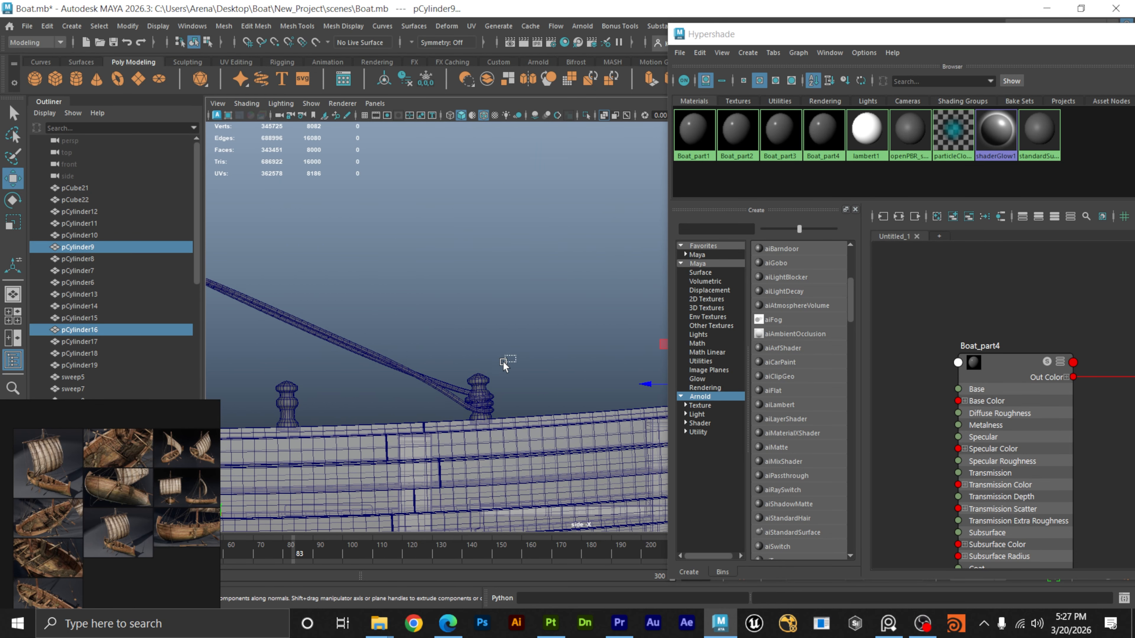
pyautogui.keyDown('shift'); pyautogui.moveTo(475, 378); pyautogui.dragTo(473, 379); pyautogui.keyUp('shift')
pyautogui.keyDown('alt'); pyautogui.moveTo(418, 406); pyautogui.dragTo(544, 390, button='middle'); pyautogui.keyUp('alt')
pyautogui.keyDown('shift'); pyautogui.moveTo(448, 360); pyautogui.dragTo(414, 376); pyautogui.keyUp('shift')
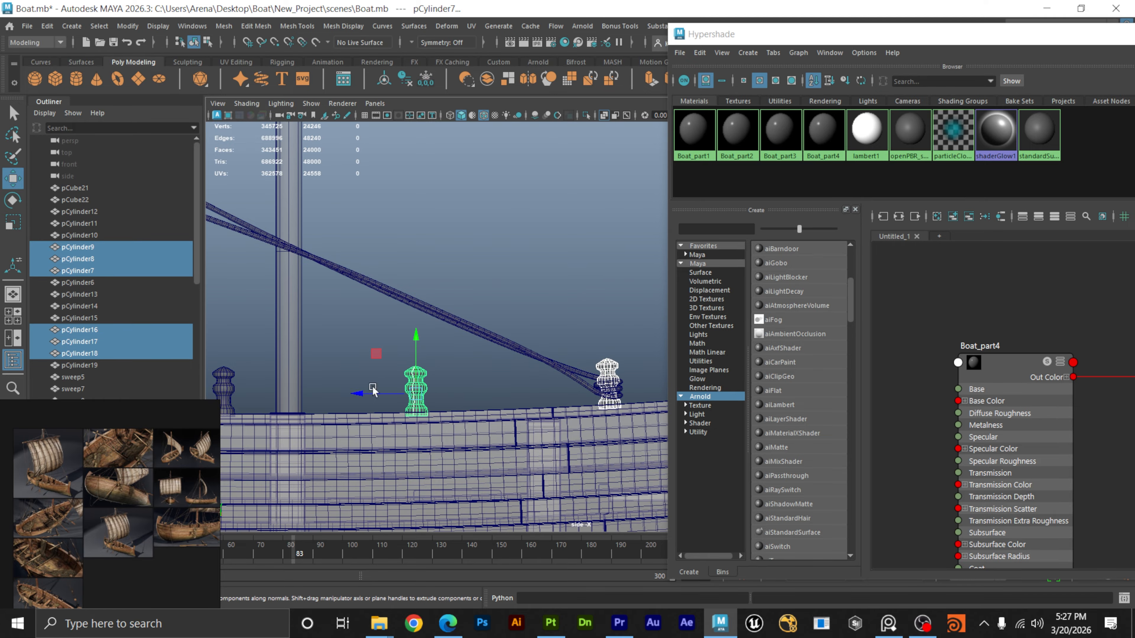
pyautogui.keyDown('alt'); pyautogui.moveTo(373, 391); pyautogui.dragTo(557, 395, button='middle'); pyautogui.keyUp('alt')
pyautogui.keyDown('shift'); pyautogui.moveTo(410, 379); pyautogui.dragTo(410, 379); pyautogui.keyUp('shift')
pyautogui.moveTo(410, 379)
pyautogui.keyDown('alt'); pyautogui.mouseDown(button='middle')
pyautogui.moveTo(499, 401)
pyautogui.moveTo(558, 393)
pyautogui.mouseUp(button='middle'); pyautogui.keyUp('alt')
pyautogui.keyDown('shift'); pyautogui.moveTo(391, 354); pyautogui.dragTo(437, 389); pyautogui.keyUp('shift')
pyautogui.keyDown('alt'); pyautogui.moveTo(437, 389); pyautogui.dragTo(581, 393, button='middle'); pyautogui.keyUp('alt')
pyautogui.keyDown('shift'); pyautogui.moveTo(415, 374); pyautogui.dragTo(477, 410); pyautogui.keyUp('shift')
pyautogui.keyDown('alt'); pyautogui.moveTo(339, 376); pyautogui.dragTo(515, 403, button='middle'); pyautogui.keyUp('alt')
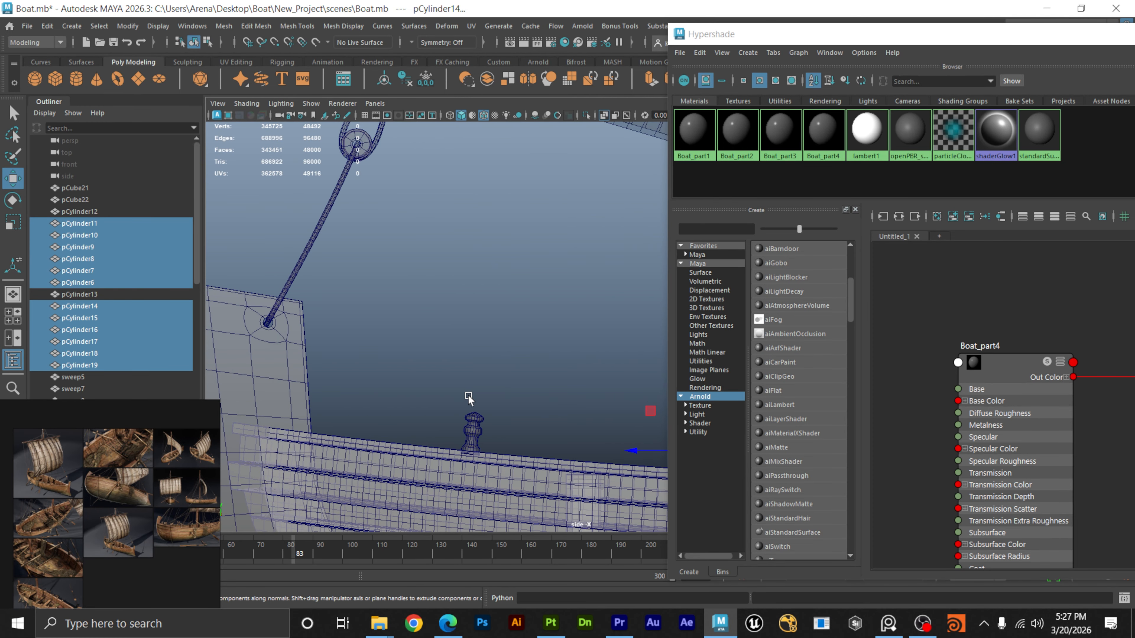
pyautogui.keyDown('shift'); pyautogui.moveTo(433, 397); pyautogui.dragTo(525, 422); pyautogui.keyUp('shift')
pyautogui.scroll(-3, 526, 407)
# Return to the perspective view, assign the Boat_part4 material to the selected rail posts, and deselect everything.
pyautogui.press('space')
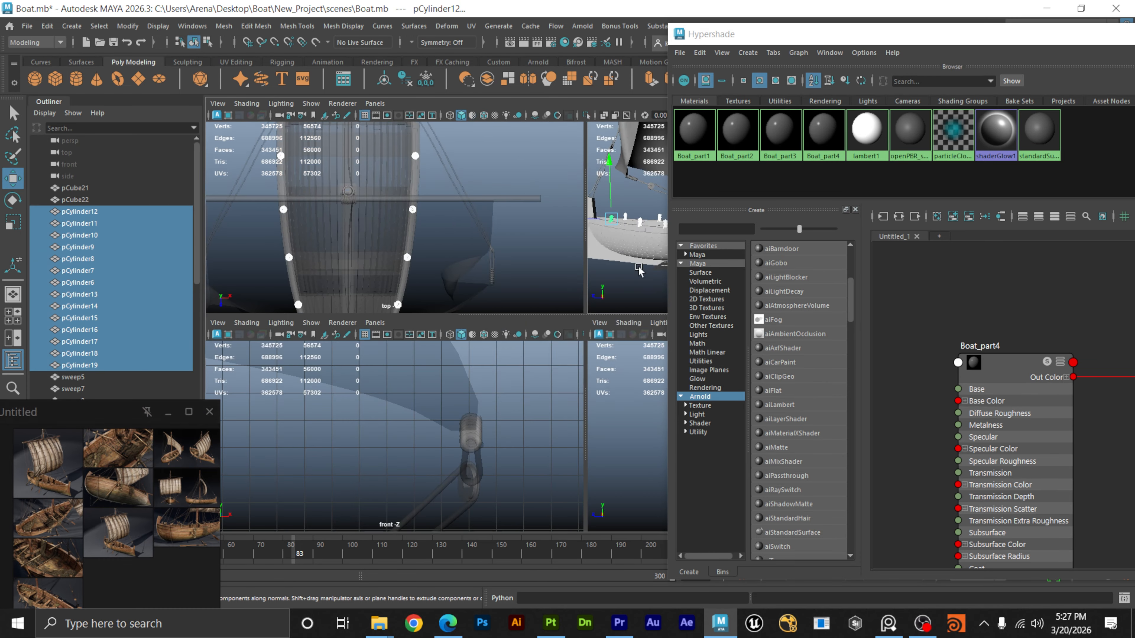
pyautogui.press('space')
pyautogui.moveTo(1005, 371); pyautogui.dragTo(994, 319, button='right')
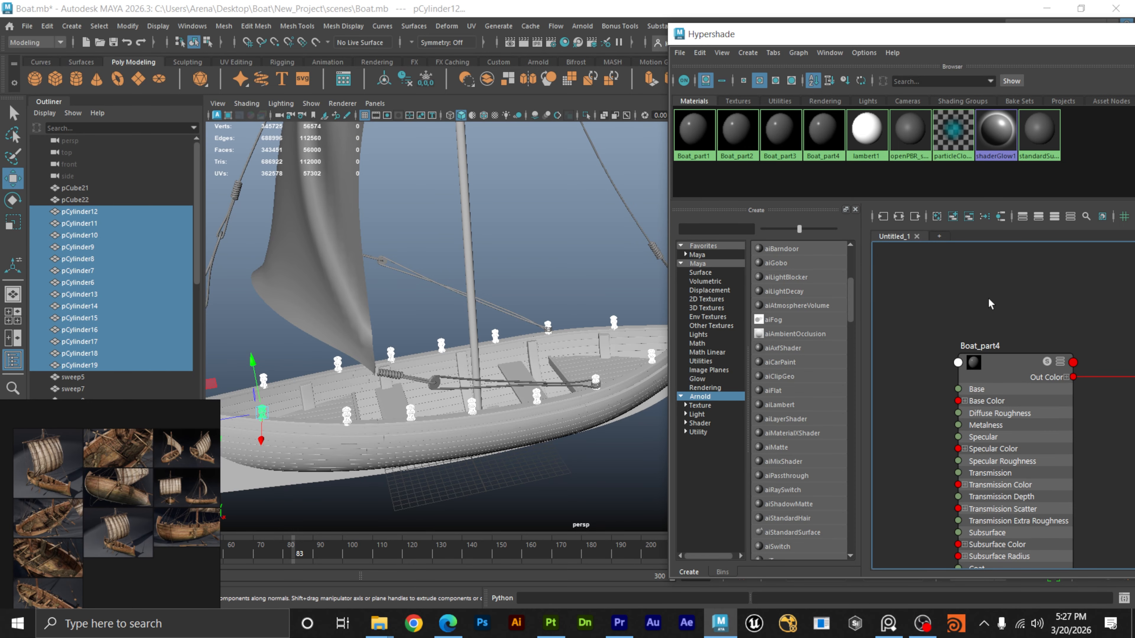
pyautogui.click(988, 297)
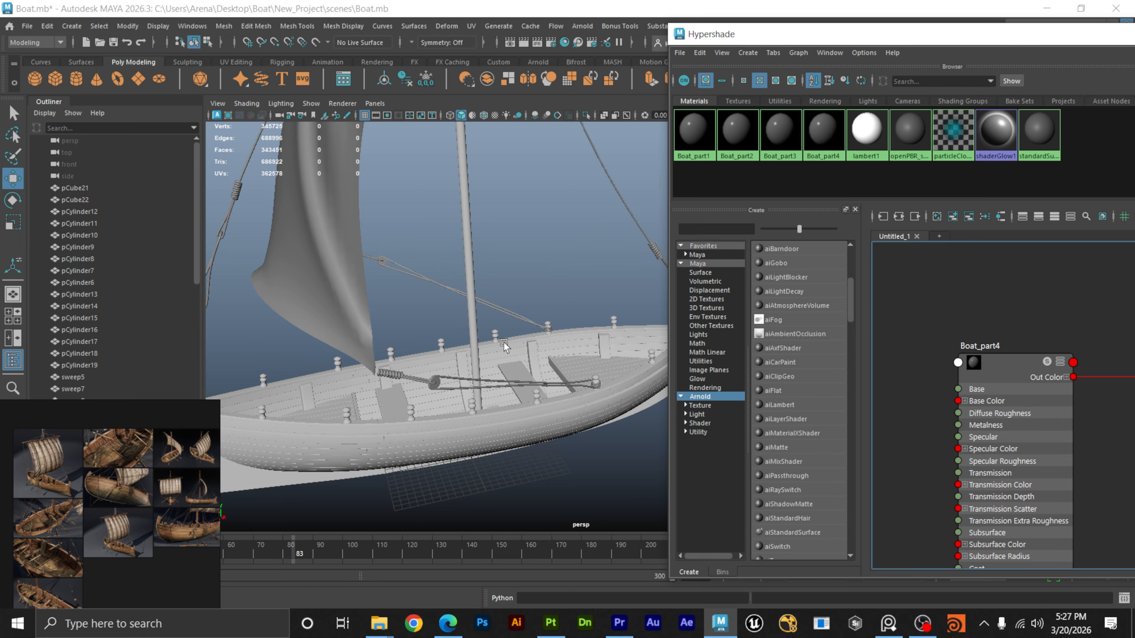
# Select the round pulley disc on the rope at the sail's near lower corner, above the deck.
pyautogui.keyDown('alt'); pyautogui.moveTo(539, 284); pyautogui.dragTo(467, 268, button='right'); pyautogui.keyUp('alt')
pyautogui.keyDown('alt'); pyautogui.moveTo(536, 265); pyautogui.dragTo(504, 308, button='middle'); pyautogui.keyUp('alt')
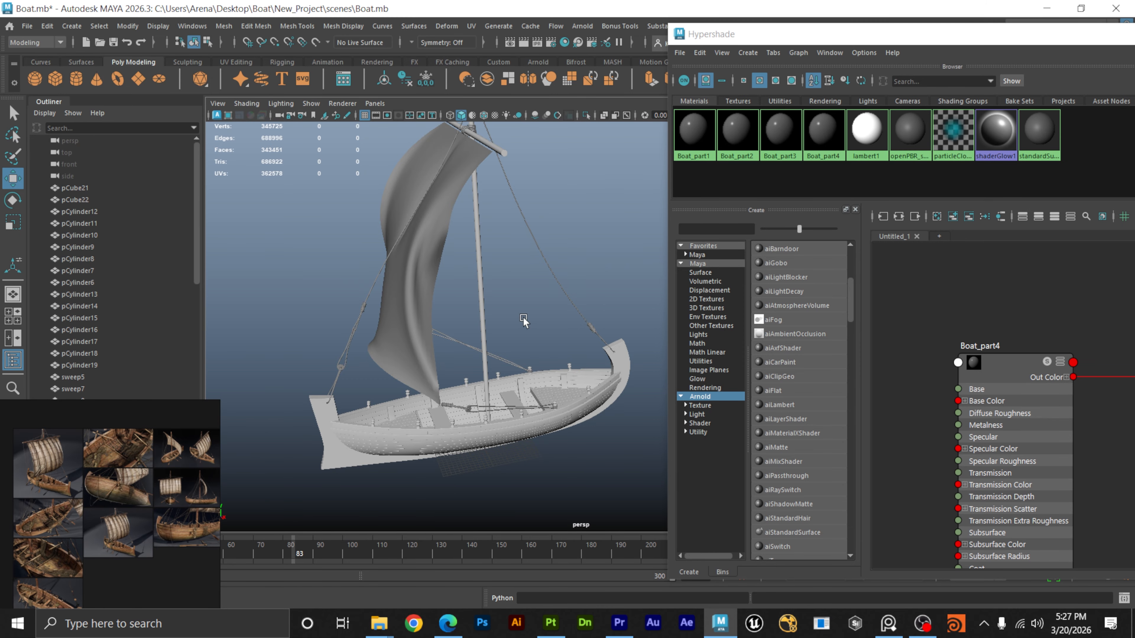
pyautogui.keyDown('alt'); pyautogui.moveTo(523, 318); pyautogui.dragTo(624, 328, button='right'); pyautogui.keyUp('alt')
pyautogui.keyDown('alt'); pyautogui.moveTo(536, 344); pyautogui.dragTo(554, 278, button='middle'); pyautogui.keyUp('alt')
pyautogui.keyDown('alt'); pyautogui.moveTo(402, 367); pyautogui.dragTo(559, 380, button='right'); pyautogui.keyUp('alt')
pyautogui.keyDown('alt'); pyautogui.moveTo(402, 392); pyautogui.dragTo(576, 340, button='middle'); pyautogui.keyUp('alt')
pyautogui.keyDown('alt'); pyautogui.moveTo(313, 380); pyautogui.dragTo(406, 381, button='right'); pyautogui.keyUp('alt')
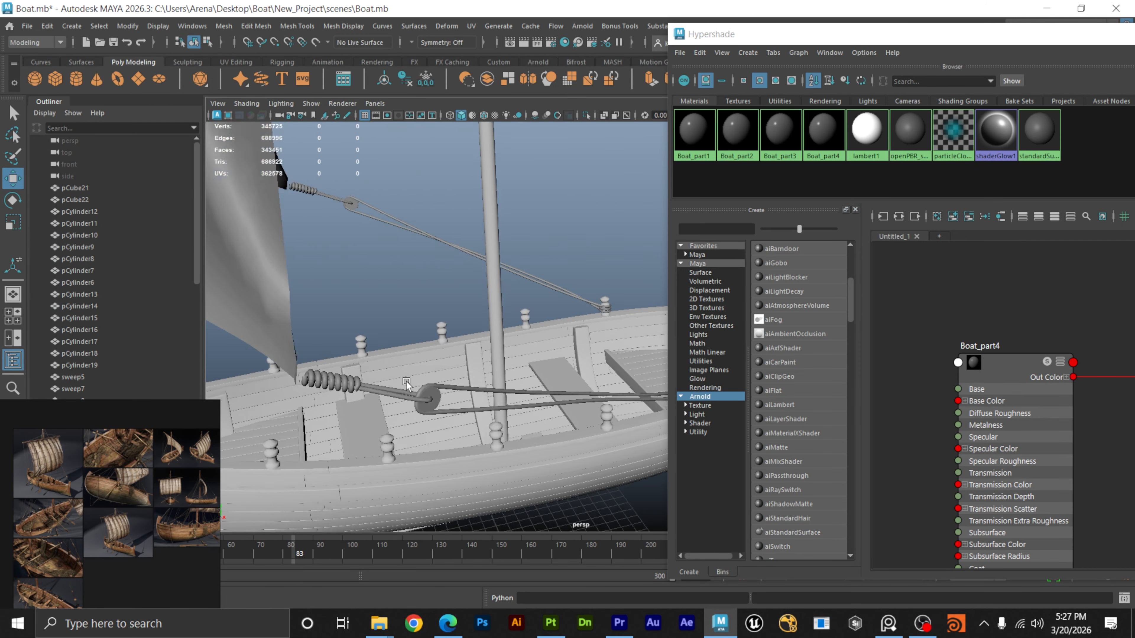
pyautogui.keyDown('alt'); pyautogui.moveTo(406, 385); pyautogui.dragTo(431, 400); pyautogui.keyUp('alt')
pyautogui.click(371, 432)
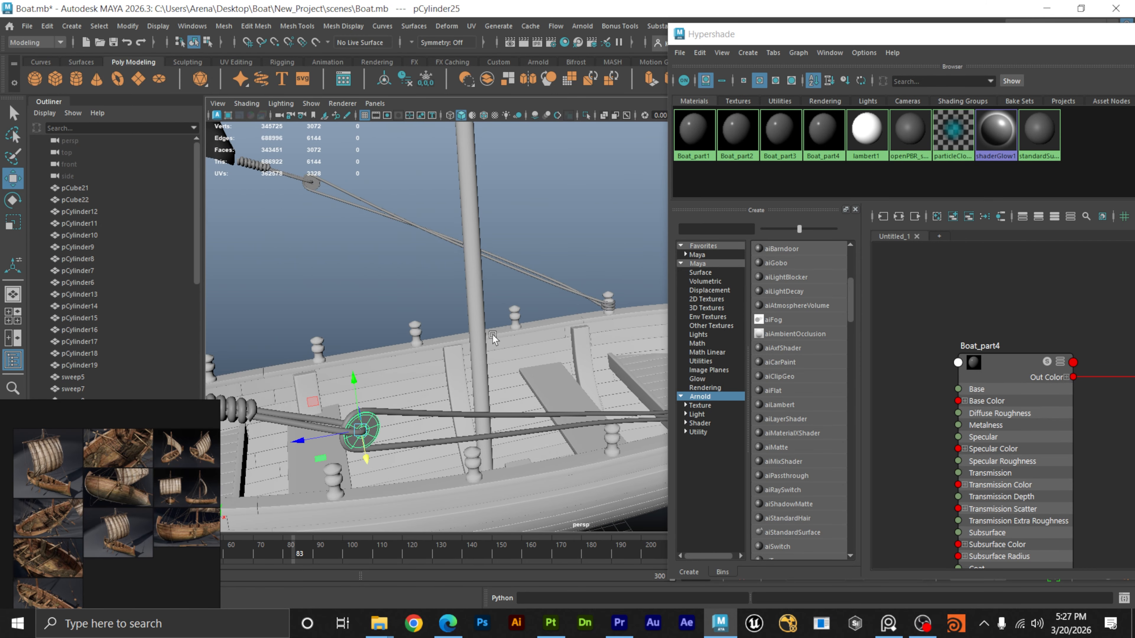
# Add the two pulley discs on the rope rigging between the mast and the stern to the selection.
pyautogui.keyDown('alt'); pyautogui.moveTo(453, 376); pyautogui.dragTo(504, 373, button='right'); pyautogui.keyUp('alt')
pyautogui.keyDown('alt'); pyautogui.moveTo(505, 373); pyautogui.dragTo(416, 390); pyautogui.keyUp('alt')
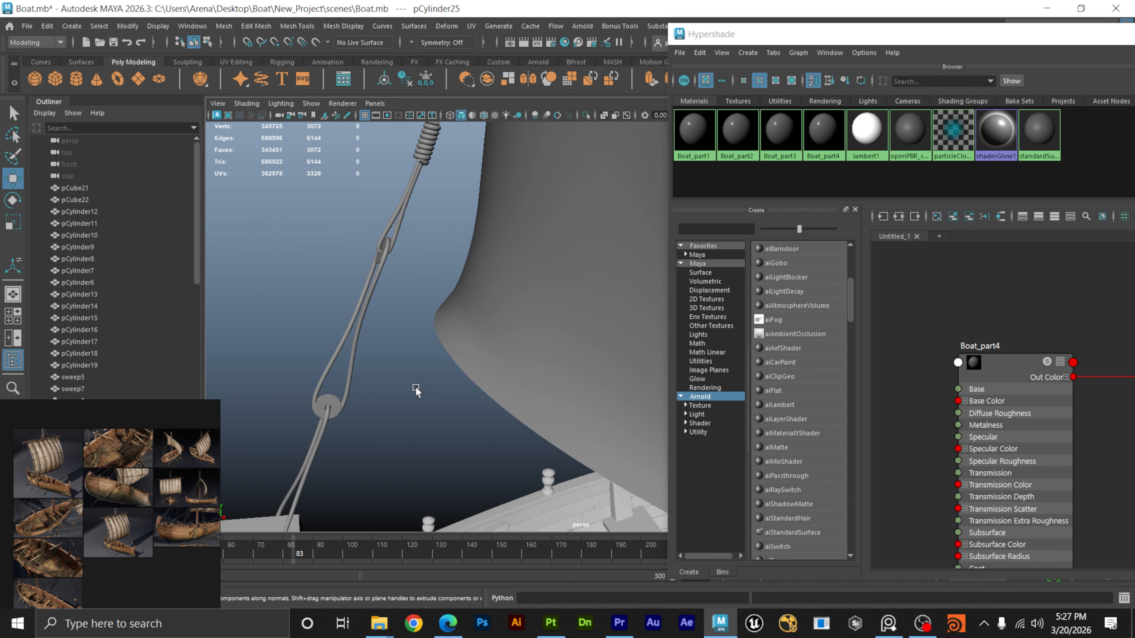
pyautogui.keyDown('shift'); pyautogui.click(335, 404); pyautogui.keyUp('shift')
pyautogui.moveTo(335, 403)
pyautogui.keyDown('alt'); pyautogui.mouseDown(button='right')
pyautogui.moveTo(444, 411)
pyautogui.moveTo(485, 397)
pyautogui.moveTo(334, 398)
pyautogui.mouseUp(button='right'); pyautogui.keyUp('alt')
pyautogui.keyDown('shift'); pyautogui.click(515, 437); pyautogui.keyUp('shift')
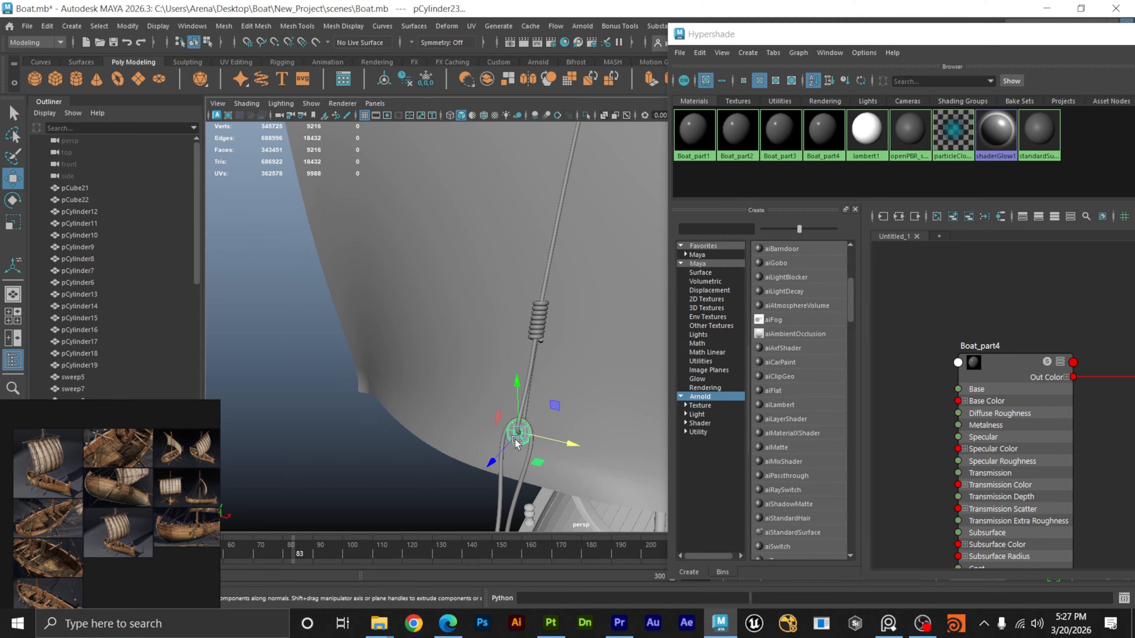
pyautogui.keyDown('alt'); pyautogui.moveTo(510, 429); pyautogui.dragTo(511, 436); pyautogui.keyUp('alt')
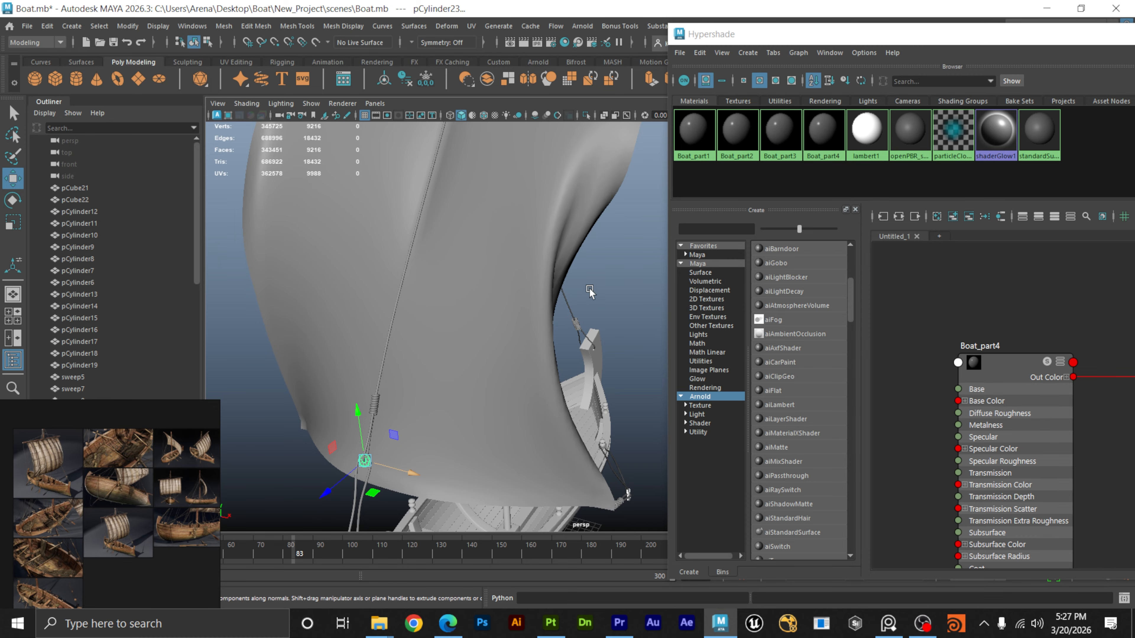
# Add the pulley at the sail's other lower corner and the one near the mast top to the selection.
pyautogui.keyDown('alt'); pyautogui.moveTo(590, 291); pyautogui.dragTo(352, 296); pyautogui.keyUp('alt')
pyautogui.scroll(4, 433, 304)
pyautogui.scroll(4, 405, 306)
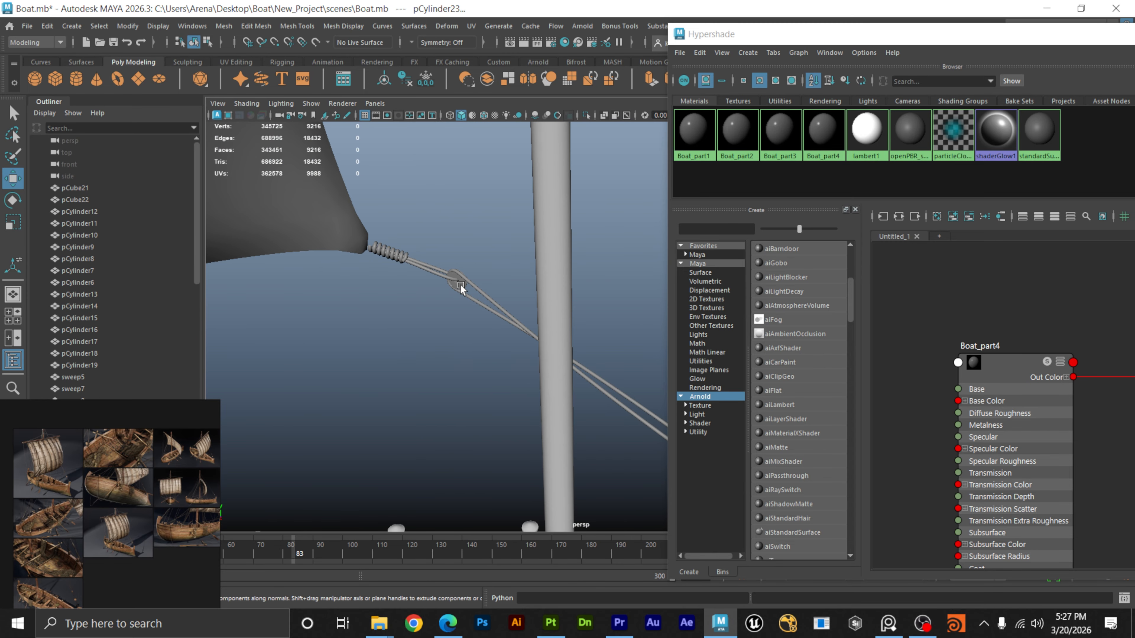
pyautogui.click(460, 286)
pyautogui.keyDown('alt'); pyautogui.moveTo(352, 297); pyautogui.dragTo(464, 388, button='middle'); pyautogui.keyUp('alt')
pyautogui.scroll(-1, 462, 387)
pyautogui.click(506, 262)
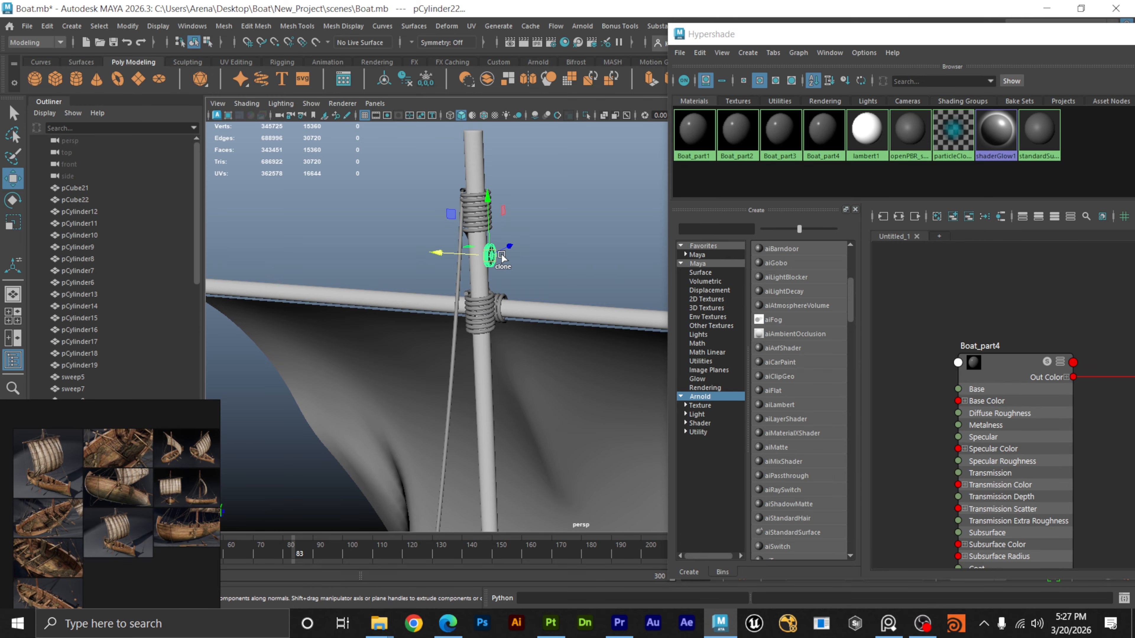
# Assign the Boat_part4 material to the five selected pulleys and deselect everything.
pyautogui.scroll(-5, 507, 263)
pyautogui.keyDown('alt'); pyautogui.moveTo(393, 416); pyautogui.dragTo(402, 255, button='middle'); pyautogui.keyUp('alt')
pyautogui.keyDown('alt'); pyautogui.moveTo(494, 431); pyautogui.dragTo(620, 350); pyautogui.keyUp('alt')
pyautogui.scroll(-3, 619, 349)
pyautogui.keyDown('alt'); pyautogui.moveTo(503, 359); pyautogui.dragTo(464, 342, button='middle'); pyautogui.keyUp('alt')
pyautogui.rightClick(1012, 375)
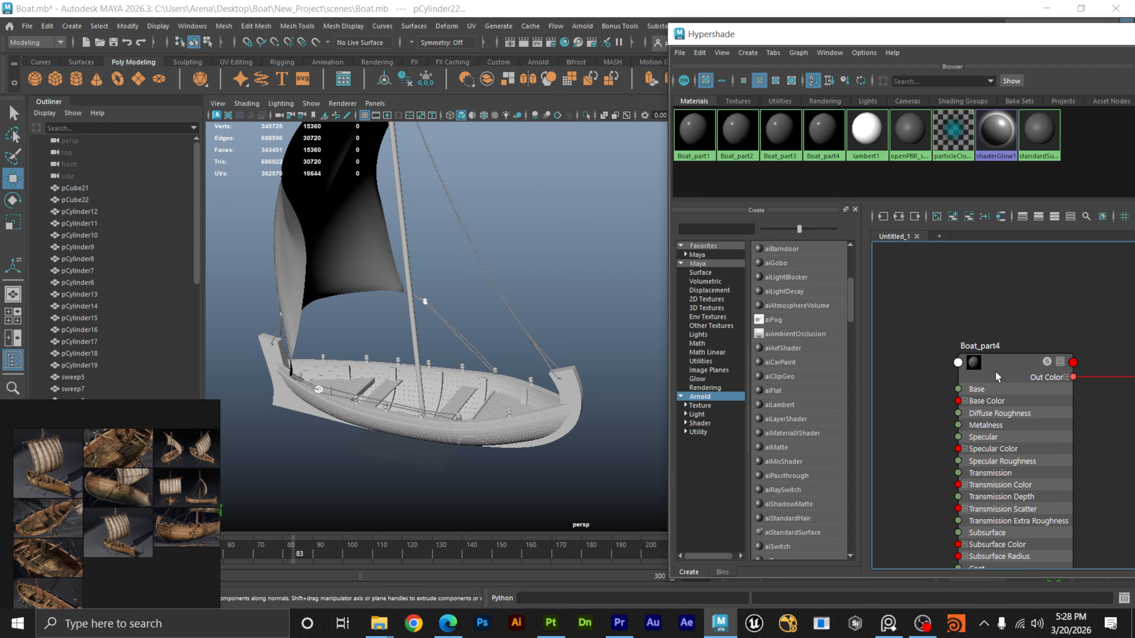
pyautogui.moveTo(1001, 373); pyautogui.dragTo(999, 348, button='right')
pyautogui.keyDown('alt'); pyautogui.moveTo(611, 249); pyautogui.dragTo(585, 260, button='right'); pyautogui.keyUp('alt')
pyautogui.click(585, 260)
pyautogui.keyDown('alt'); pyautogui.moveTo(553, 278); pyautogui.dragTo(592, 275); pyautogui.keyUp('alt')
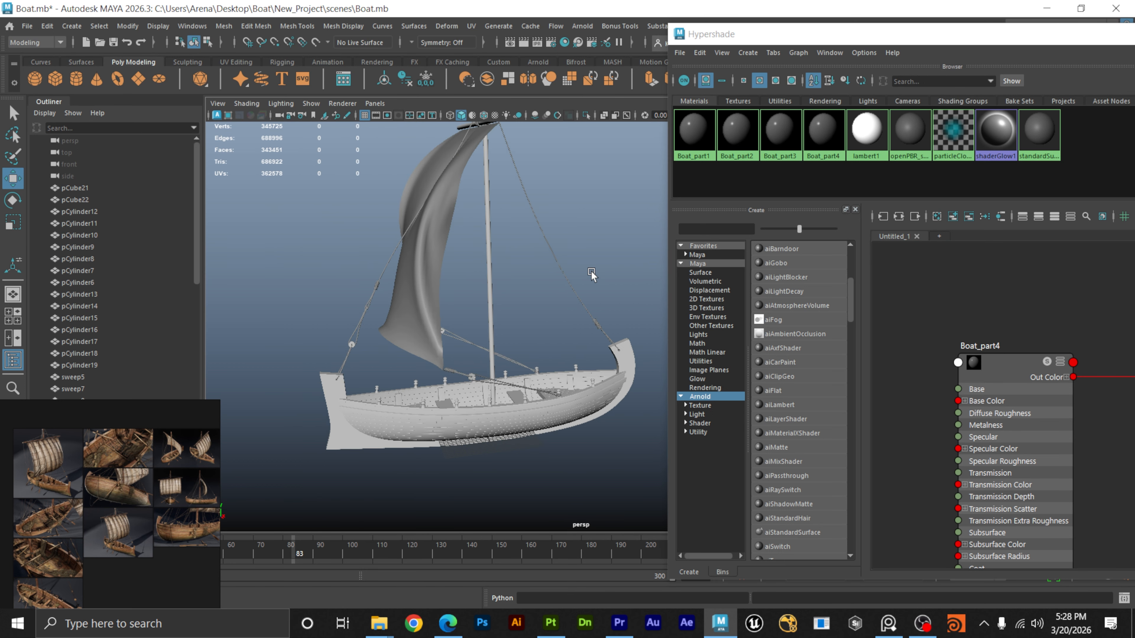
# Create a new aiStandardSurface material in the Hypershade and name it Rope.
pyautogui.keyDown('alt'); pyautogui.moveTo(982, 332); pyautogui.dragTo(972, 467, button='middle'); pyautogui.keyUp('alt')
pyautogui.scroll(-3, 999, 377)
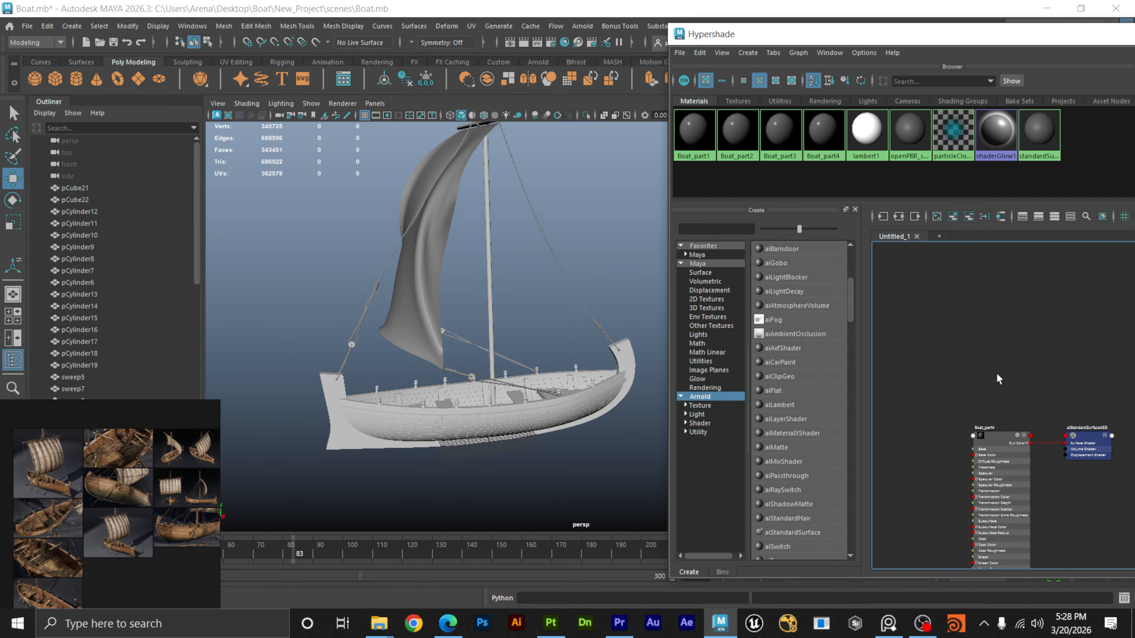
pyautogui.keyDown('alt'); pyautogui.moveTo(998, 378); pyautogui.dragTo(932, 504, button='middle'); pyautogui.keyUp('alt')
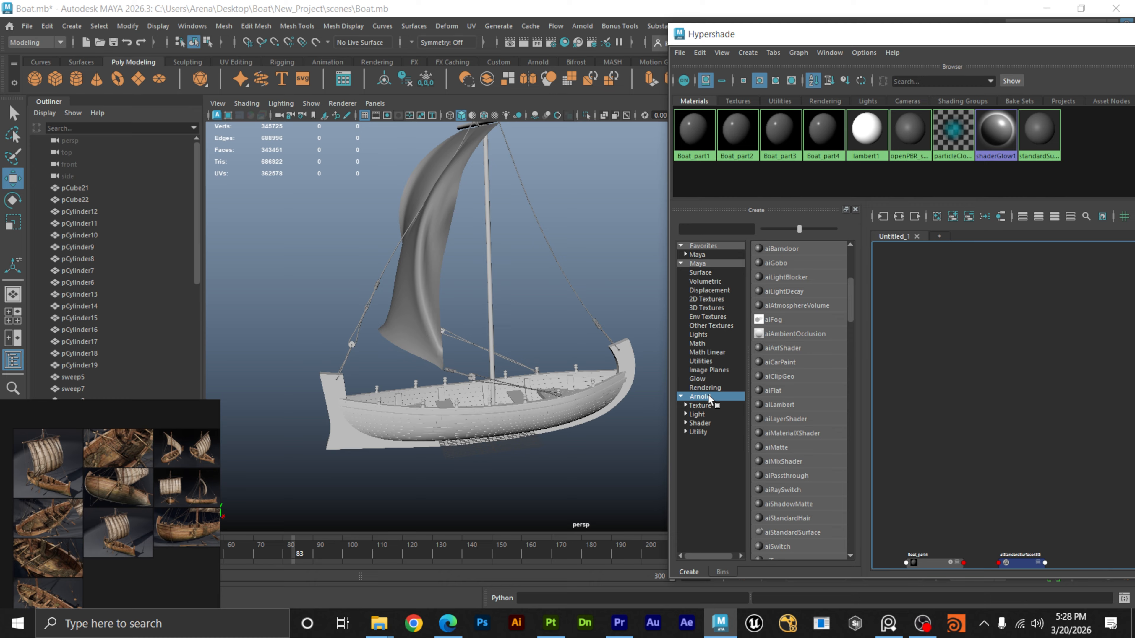
pyautogui.click(803, 533)
pyautogui.scroll(3, 1027, 324)
pyautogui.doubleClick(1012, 305)
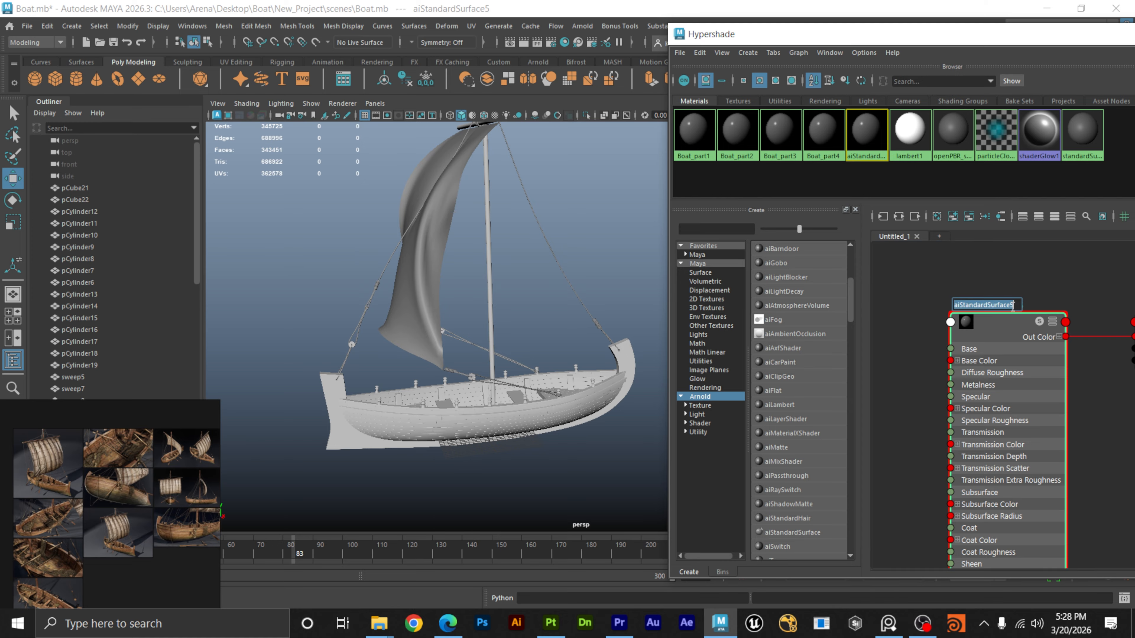
pyautogui.write('Rope')
pyautogui.click(982, 279)
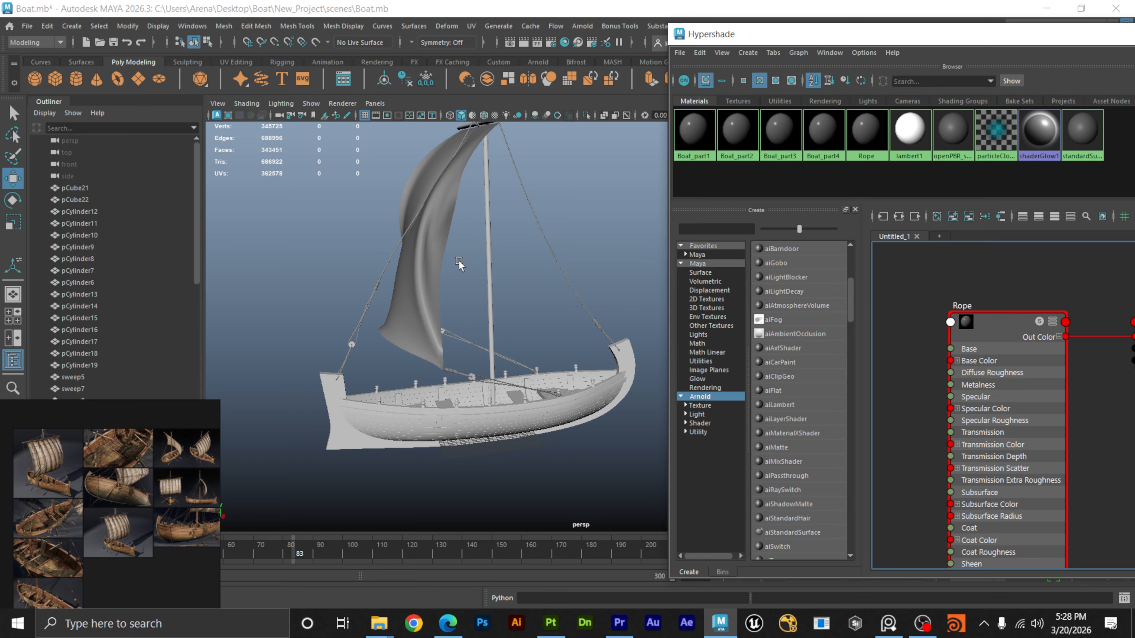
# Switch to the side view and select the whole boat with its sail and rigging.
pyautogui.keyDown('alt'); pyautogui.moveTo(480, 277); pyautogui.dragTo(487, 303); pyautogui.keyUp('alt')
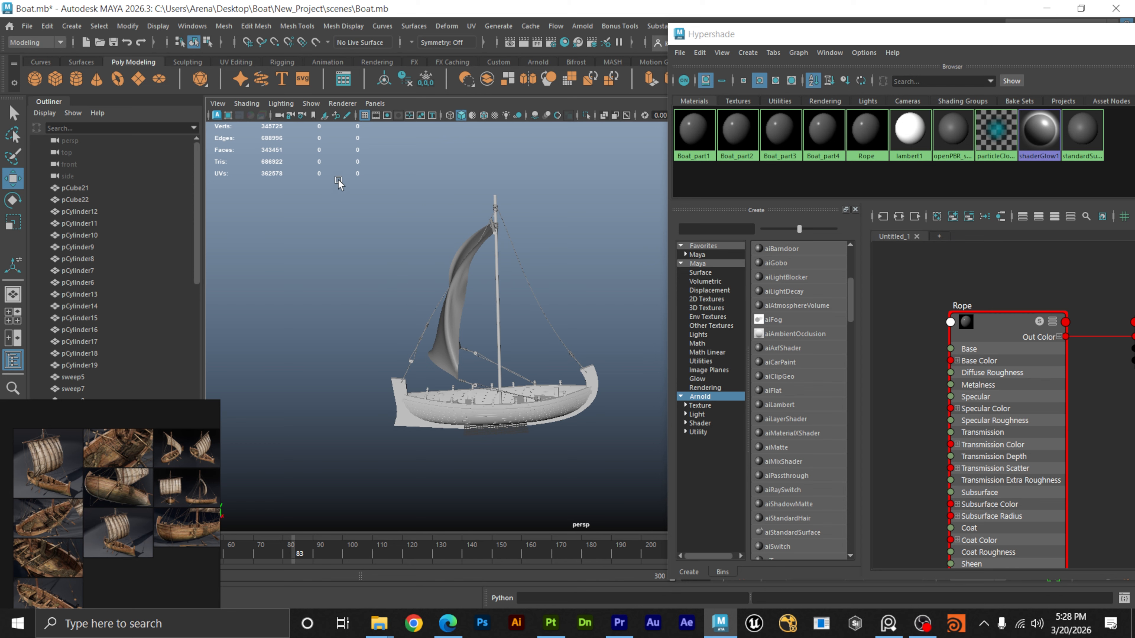
pyautogui.moveTo(338, 178); pyautogui.dragTo(461, 254)
pyautogui.press('space')
pyautogui.press('space')
pyautogui.keyDown('alt'); pyautogui.moveTo(600, 348); pyautogui.dragTo(451, 349, button='middle'); pyautogui.keyUp('alt')
pyautogui.keyDown('alt'); pyautogui.moveTo(451, 348); pyautogui.dragTo(261, 332, button='right'); pyautogui.keyUp('alt')
pyautogui.scroll(-3, 261, 332)
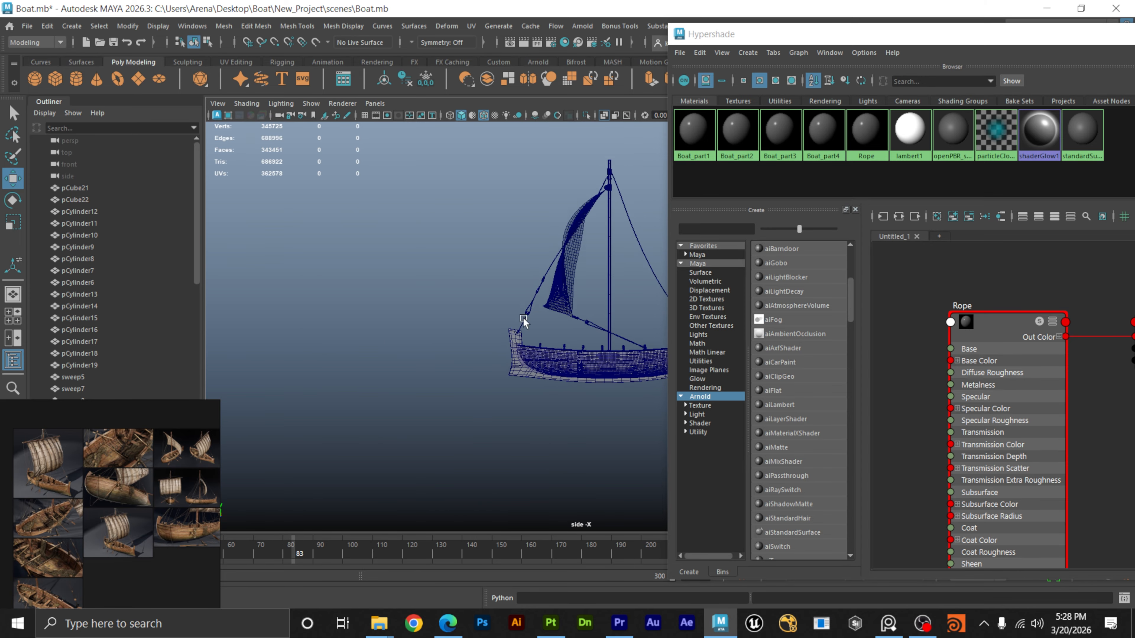
pyautogui.keyDown('alt'); pyautogui.moveTo(523, 317); pyautogui.dragTo(356, 331, button='middle'); pyautogui.keyUp('alt')
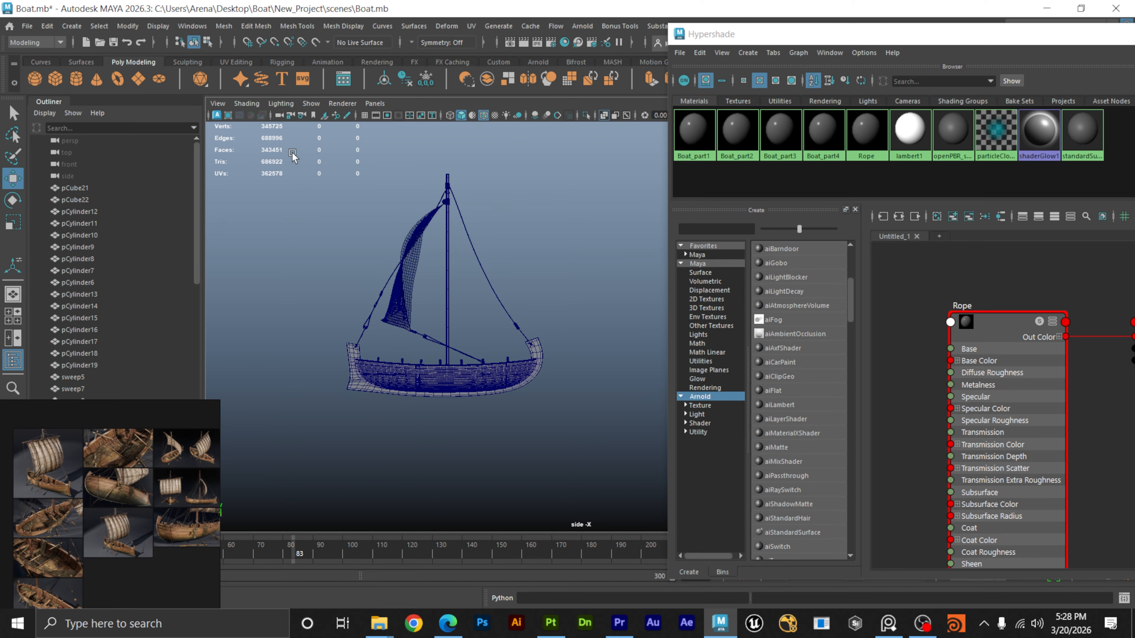
pyautogui.moveTo(292, 153); pyautogui.dragTo(577, 379)
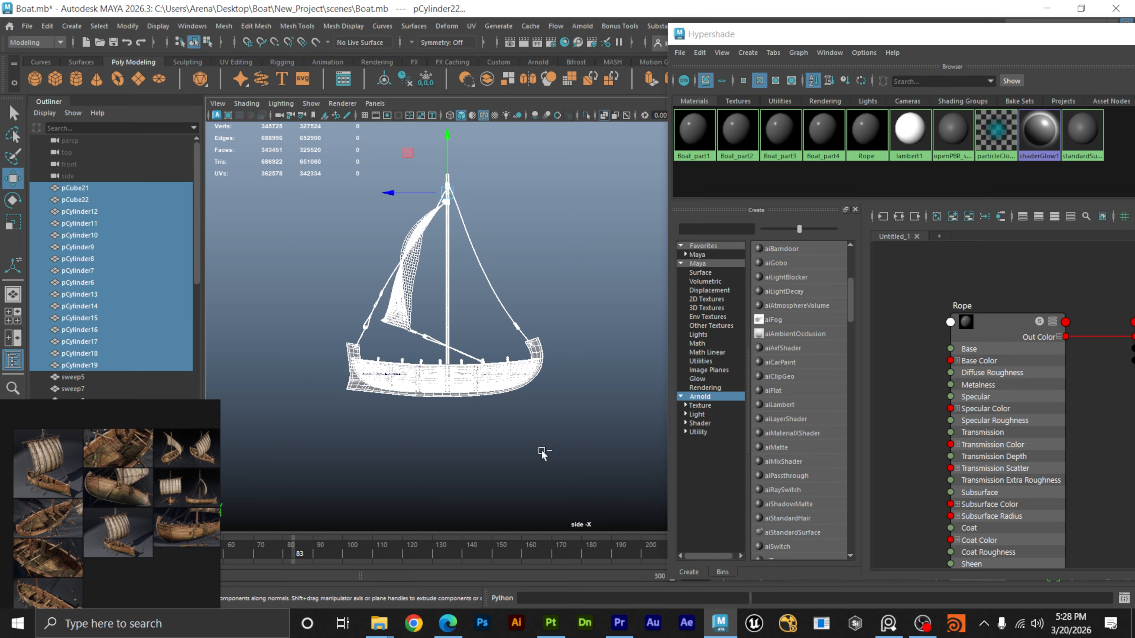
# Remove the hull, mast, sail and all rail posts from the selection, keeping the ropes selected.
pyautogui.moveTo(540, 449); pyautogui.dragTo(364, 387)
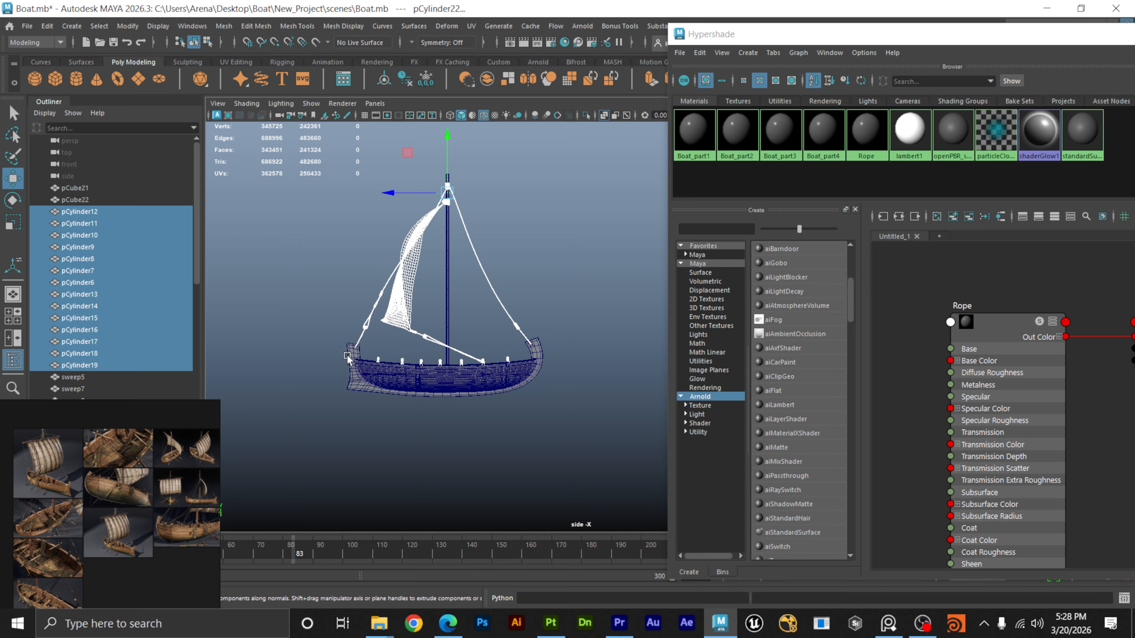
pyautogui.keyDown('ctrl'); pyautogui.click(404, 297); pyautogui.keyUp('ctrl')
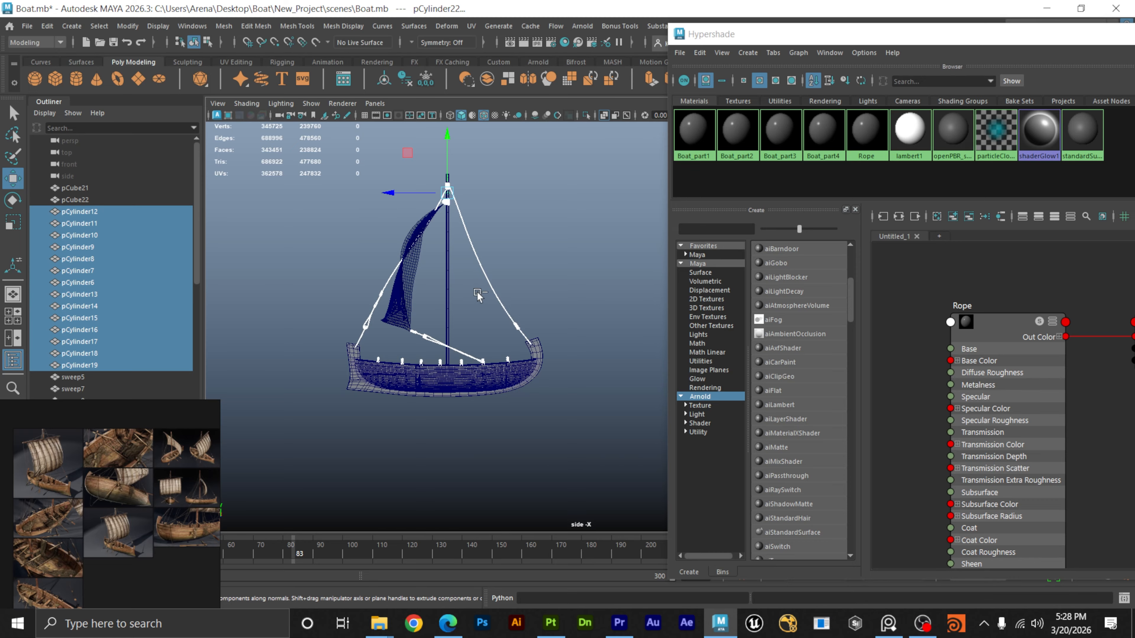
pyautogui.scroll(5, 464, 369)
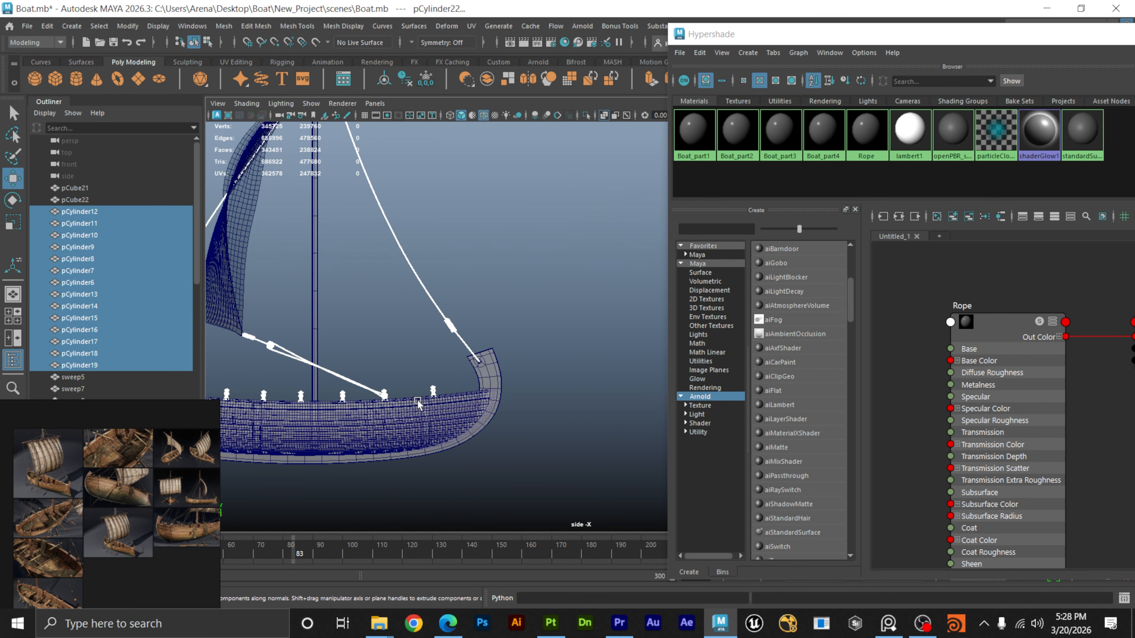
pyautogui.keyDown('ctrl'); pyautogui.moveTo(366, 387); pyautogui.dragTo(603, 328); pyautogui.keyUp('ctrl')
pyautogui.press('f')
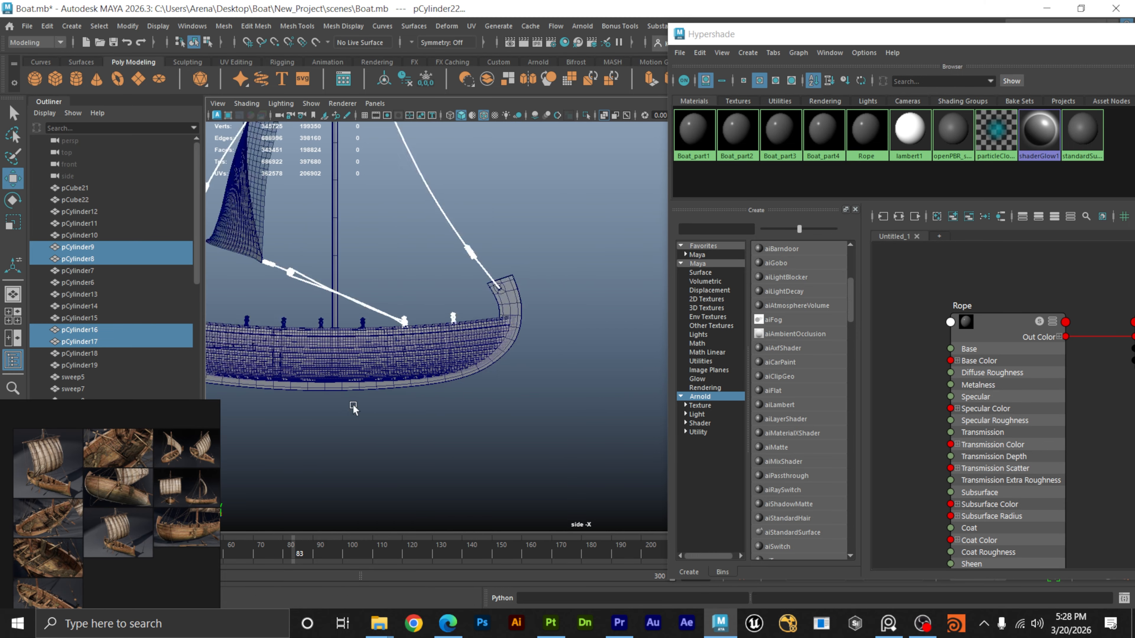
pyautogui.moveTo(429, 290); pyautogui.dragTo(617, 316)
# Remove the horizontal yard from the selection in the top view and return to the perspective view.
pyautogui.press('space')
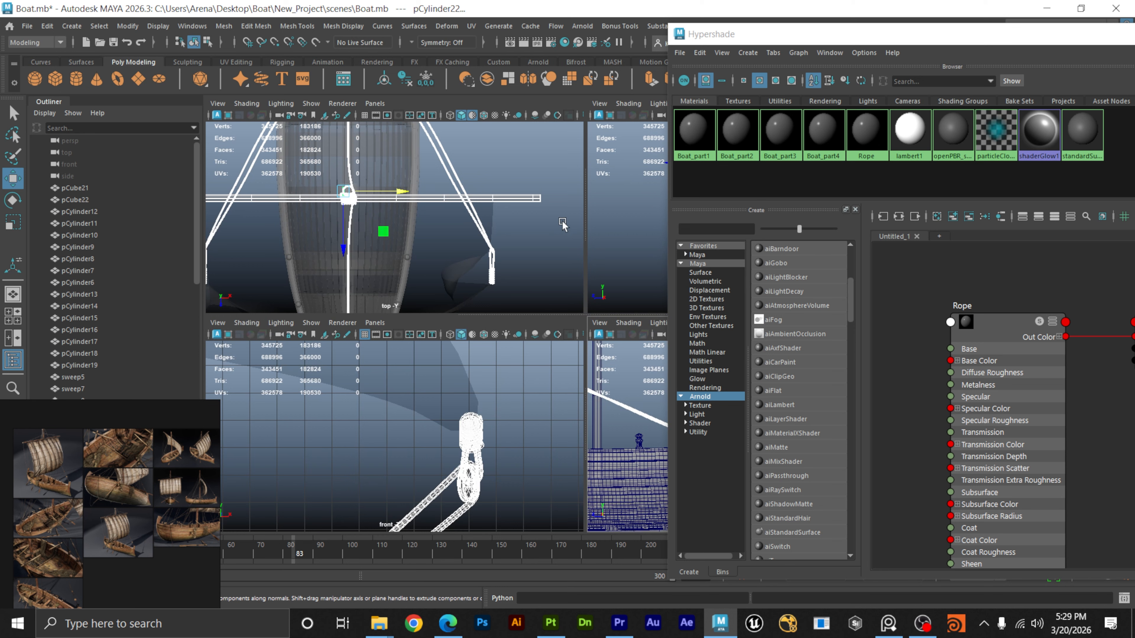
pyautogui.keyDown('ctrl'); pyautogui.moveTo(528, 180); pyautogui.dragTo(546, 204); pyautogui.keyUp('ctrl')
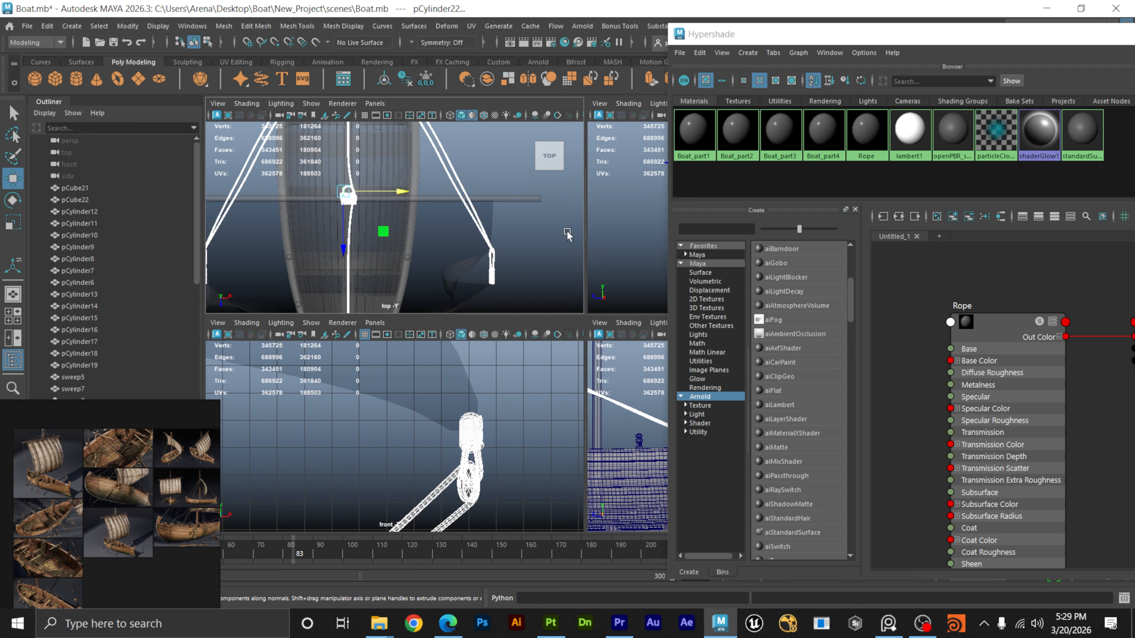
pyautogui.press('space')
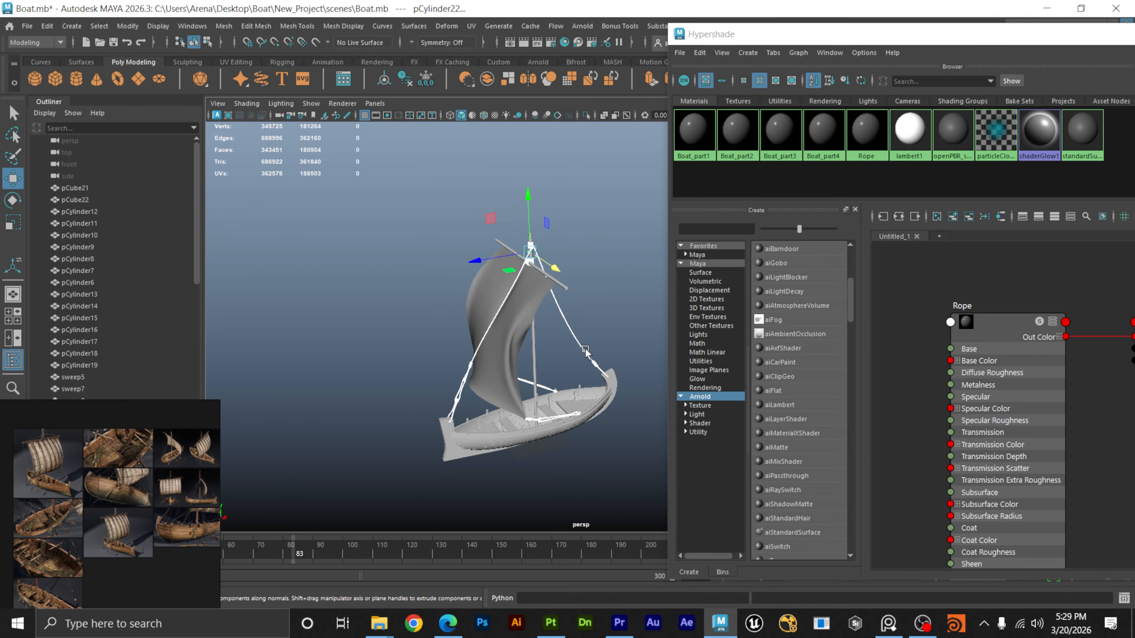
# Remove the pulley between the rope windings at the mast top from the selection.
pyautogui.keyDown('alt'); pyautogui.moveTo(567, 339); pyautogui.dragTo(600, 353, button='right'); pyautogui.keyUp('alt')
pyautogui.keyDown('alt'); pyautogui.moveTo(536, 214); pyautogui.dragTo(532, 280, button='middle'); pyautogui.keyUp('alt')
pyautogui.keyDown('alt'); pyautogui.moveTo(400, 241); pyautogui.dragTo(527, 302, button='right'); pyautogui.keyUp('alt')
pyautogui.keyDown('alt'); pyautogui.moveTo(402, 192); pyautogui.dragTo(528, 320, button='middle'); pyautogui.keyUp('alt')
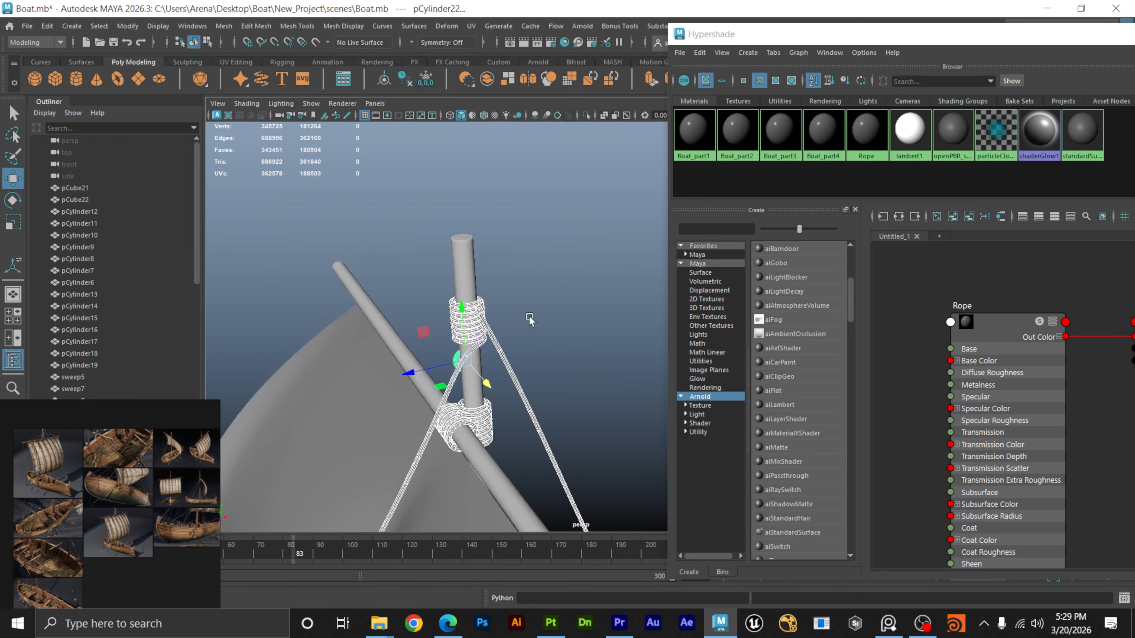
pyautogui.keyDown('alt'); pyautogui.moveTo(529, 319); pyautogui.dragTo(547, 332, button='right'); pyautogui.keyUp('alt')
pyautogui.keyDown('alt'); pyautogui.moveTo(438, 335); pyautogui.dragTo(520, 364); pyautogui.keyUp('alt')
pyautogui.keyDown('alt'); pyautogui.moveTo(527, 348); pyautogui.dragTo(448, 364, button='middle'); pyautogui.keyUp('alt')
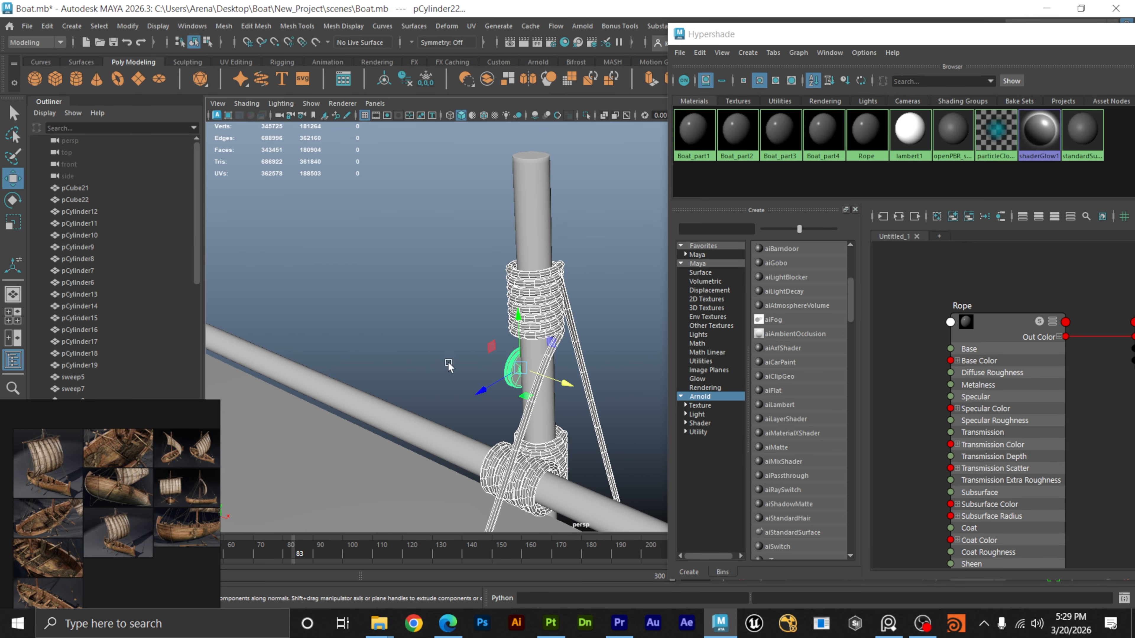
pyautogui.click(514, 385)
# Remove the two pulleys on the rope running from the mast top past the sail from the selection, keeping its rope loops selected.
pyautogui.keyDown('alt'); pyautogui.moveTo(535, 363); pyautogui.dragTo(311, 390, button='right'); pyautogui.keyUp('alt')
pyautogui.keyDown('alt'); pyautogui.moveTo(311, 391); pyautogui.dragTo(423, 411); pyautogui.keyUp('alt')
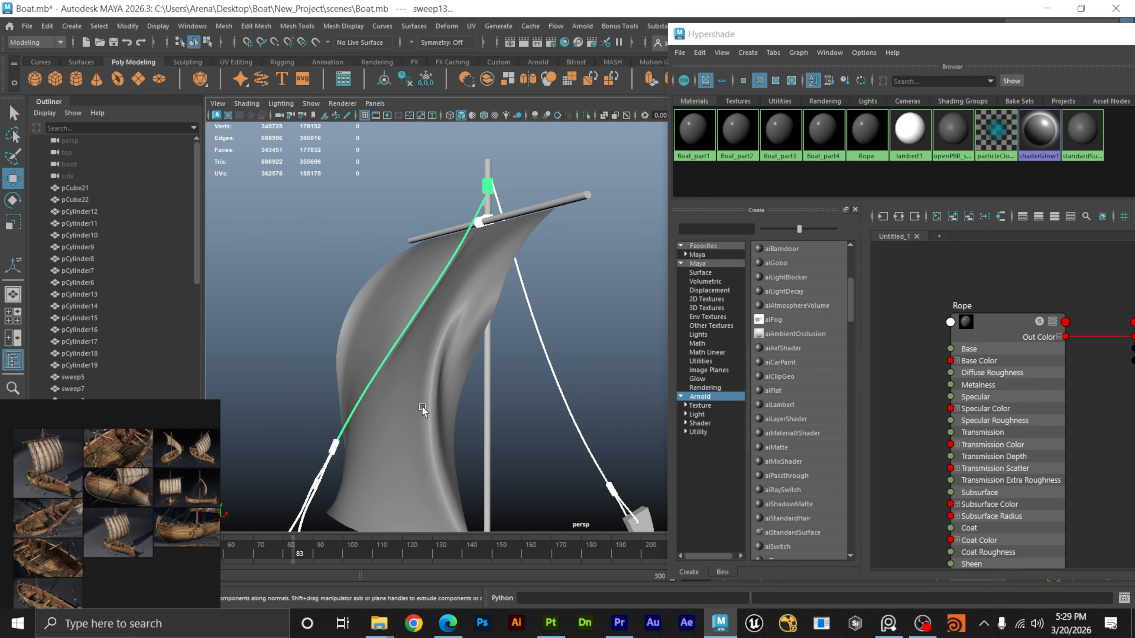
pyautogui.keyDown('alt'); pyautogui.moveTo(426, 483); pyautogui.dragTo(486, 346, button='middle'); pyautogui.keyUp('alt')
pyautogui.keyDown('alt'); pyautogui.moveTo(485, 347); pyautogui.dragTo(491, 429, button='right'); pyautogui.keyUp('alt')
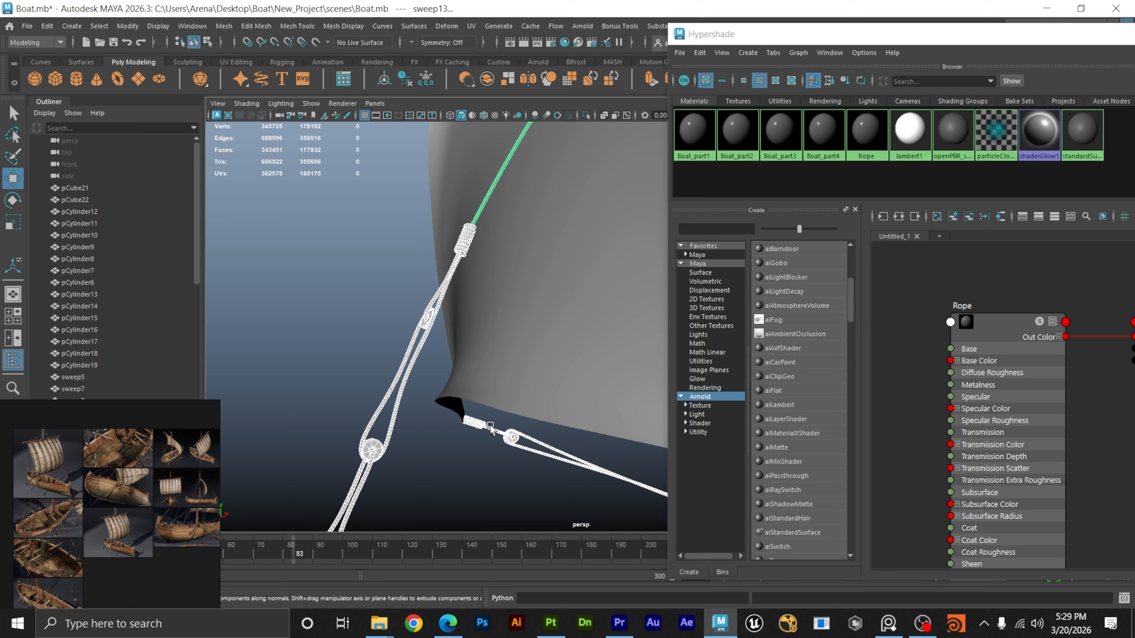
pyautogui.keyDown('ctrl'); pyautogui.click(429, 320); pyautogui.keyUp('ctrl')
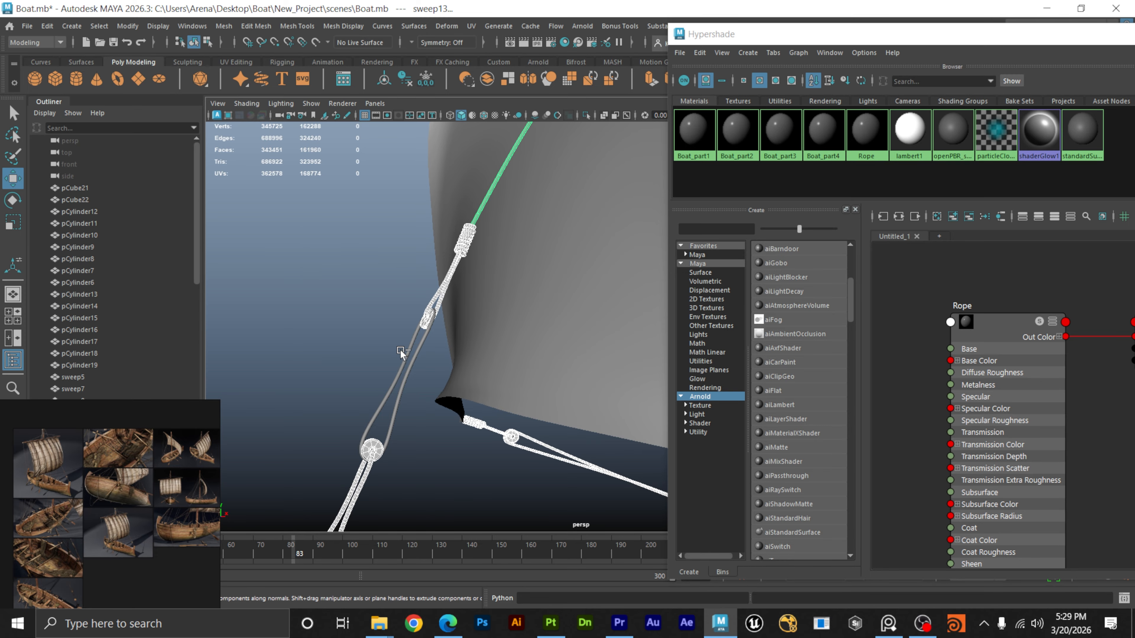
pyautogui.keyDown('shift'); pyautogui.click(410, 360); pyautogui.keyUp('shift')
pyautogui.keyDown('alt'); pyautogui.moveTo(375, 373); pyautogui.dragTo(438, 377, button='right'); pyautogui.keyUp('alt')
pyautogui.keyDown('alt'); pyautogui.moveTo(437, 376); pyautogui.dragTo(481, 375); pyautogui.keyUp('alt')
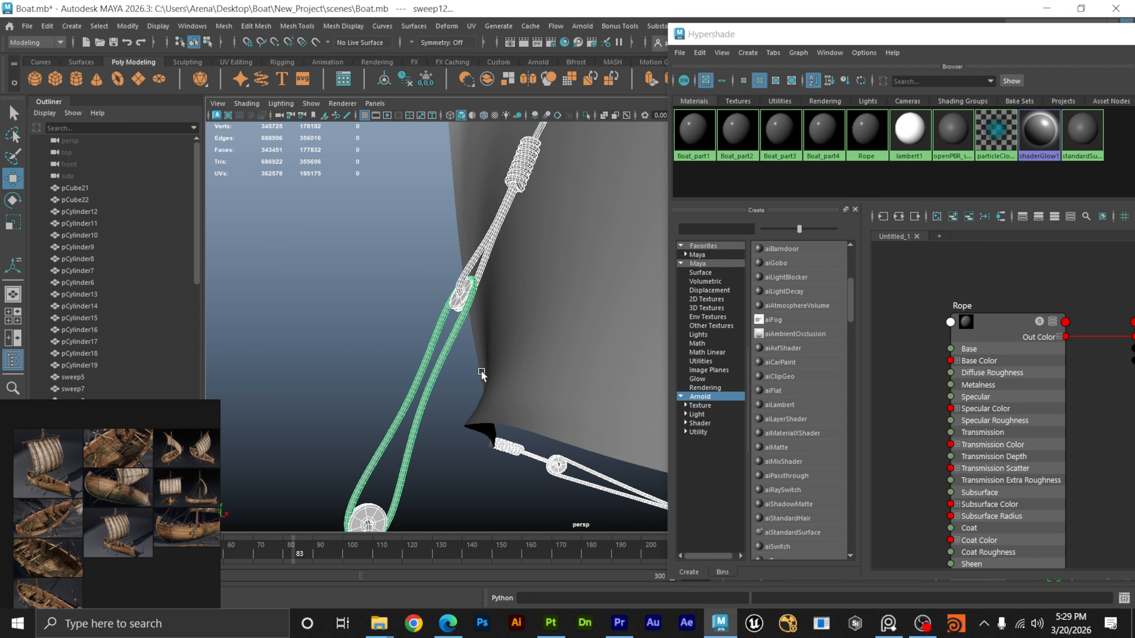
pyautogui.keyDown('ctrl'); pyautogui.click(373, 511); pyautogui.keyUp('ctrl')
pyautogui.keyDown('alt'); pyautogui.moveTo(430, 444); pyautogui.dragTo(335, 395); pyautogui.keyUp('alt')
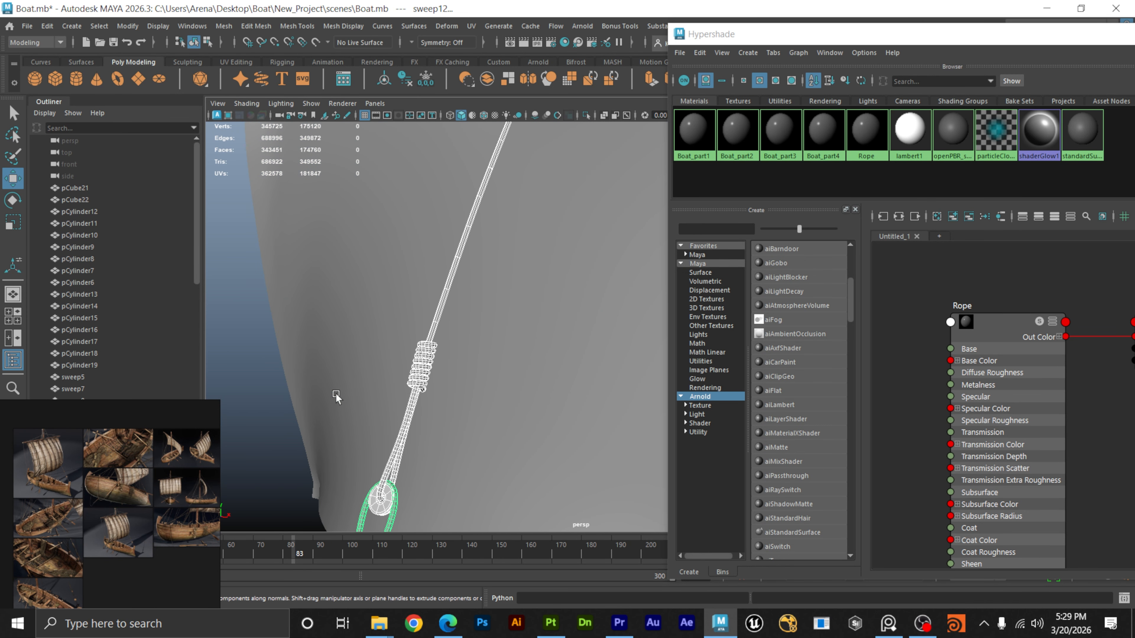
pyautogui.keyDown('ctrl'); pyautogui.click(384, 509); pyautogui.keyUp('ctrl')
pyautogui.keyDown('alt'); pyautogui.moveTo(532, 442); pyautogui.dragTo(486, 453, button='right'); pyautogui.keyUp('alt')
pyautogui.keyDown('alt'); pyautogui.moveTo(486, 453); pyautogui.dragTo(364, 447, button='middle'); pyautogui.keyUp('alt')
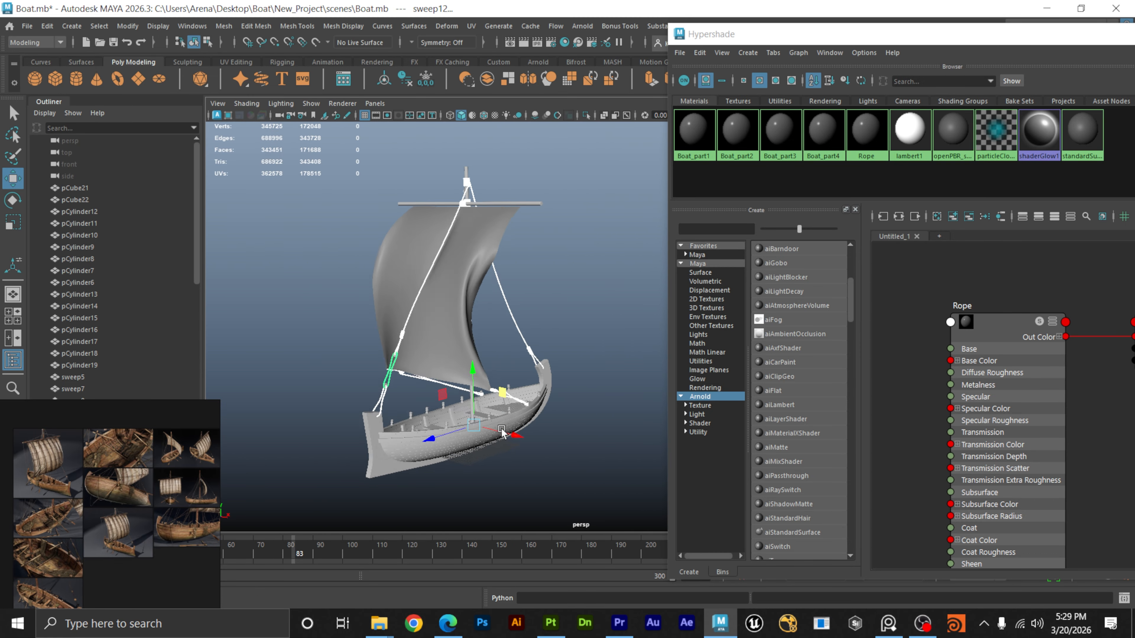
# Remove the pulleys on the two ropes tied to the sail's lower corners from the selection.
pyautogui.keyDown('alt'); pyautogui.moveTo(502, 433); pyautogui.dragTo(402, 384); pyautogui.keyUp('alt')
pyautogui.keyDown('alt'); pyautogui.moveTo(403, 384); pyautogui.dragTo(673, 274, button='right'); pyautogui.keyUp('alt')
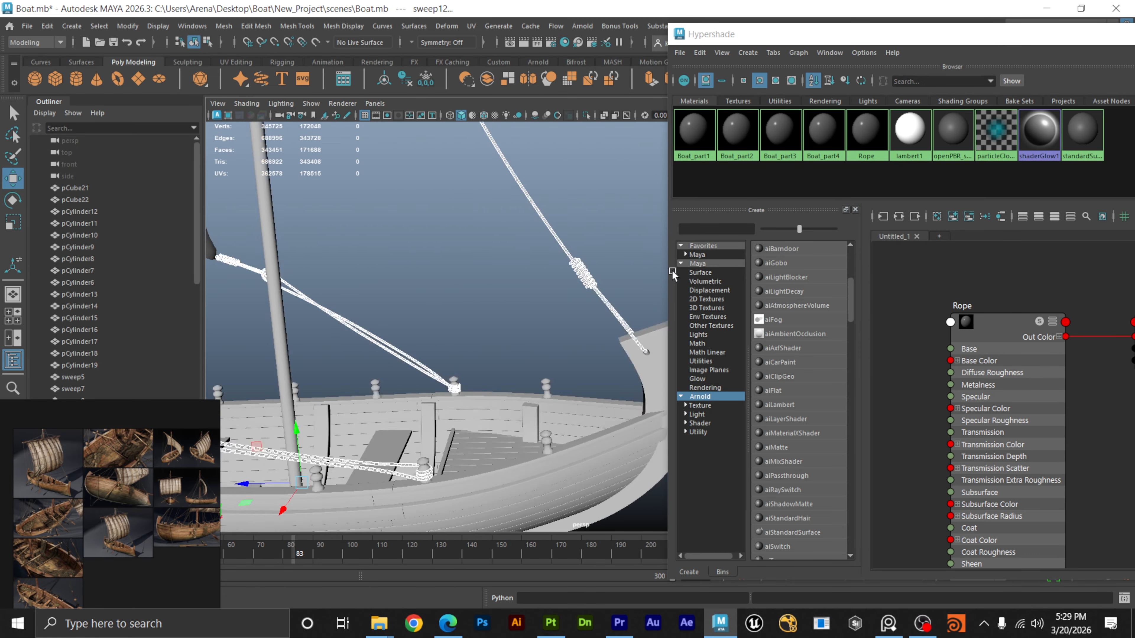
pyautogui.keyDown('alt'); pyautogui.moveTo(674, 274); pyautogui.dragTo(535, 357); pyautogui.keyUp('alt')
pyautogui.keyDown('alt'); pyautogui.moveTo(536, 358); pyautogui.dragTo(483, 385, button='right'); pyautogui.keyUp('alt')
pyautogui.keyDown('alt'); pyautogui.moveTo(483, 384); pyautogui.dragTo(427, 422); pyautogui.keyUp('alt')
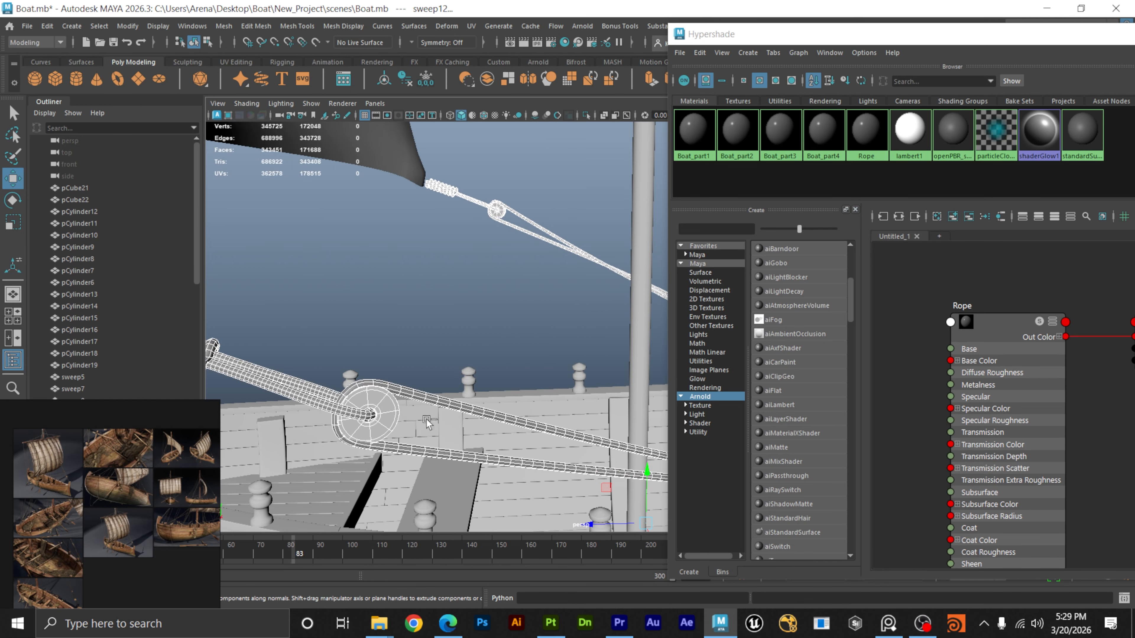
pyautogui.keyDown('ctrl'); pyautogui.click(399, 420); pyautogui.keyUp('ctrl')
pyautogui.keyDown('alt'); pyautogui.moveTo(474, 253); pyautogui.dragTo(474, 286); pyautogui.keyUp('alt')
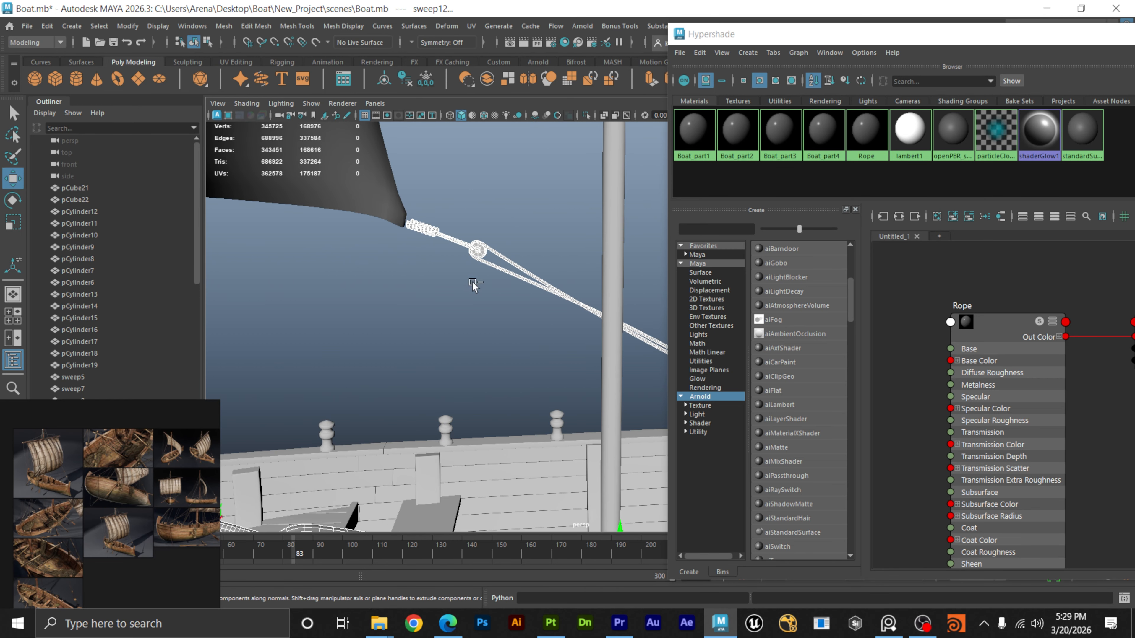
pyautogui.keyDown('ctrl'); pyautogui.click(483, 257); pyautogui.keyUp('ctrl')
# Assign the Rope material to the selected ropes and clear the selection.
pyautogui.keyDown('alt'); pyautogui.moveTo(519, 321); pyautogui.dragTo(425, 325, button='right'); pyautogui.keyUp('alt')
pyautogui.keyDown('alt'); pyautogui.moveTo(425, 325); pyautogui.dragTo(418, 379); pyautogui.keyUp('alt')
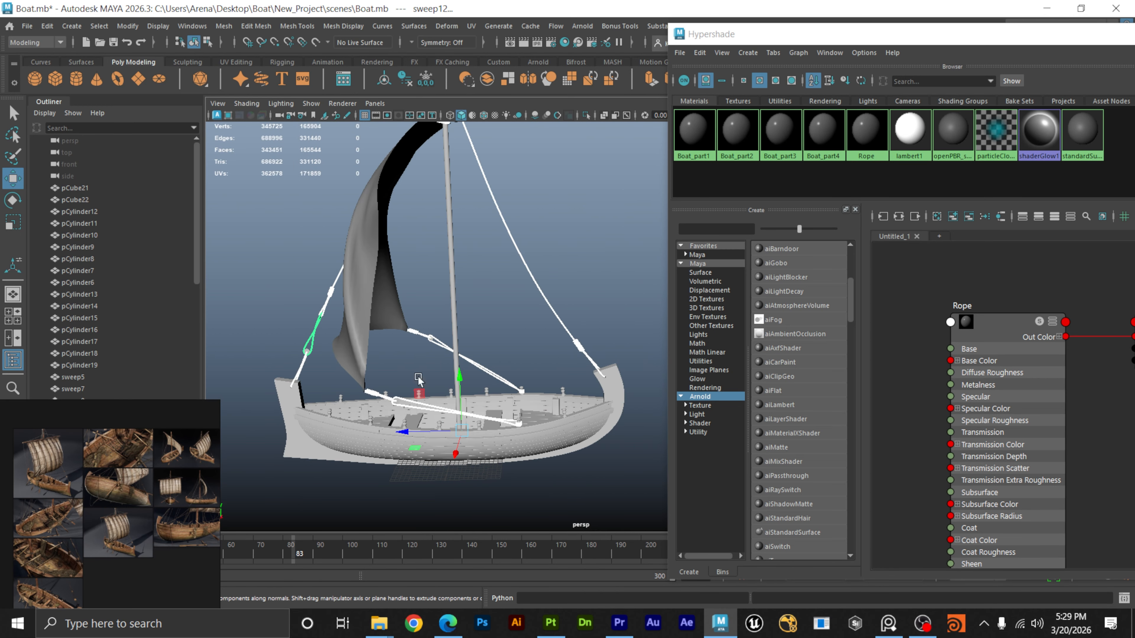
pyautogui.keyDown('alt'); pyautogui.moveTo(557, 369); pyautogui.dragTo(492, 348); pyautogui.keyUp('alt')
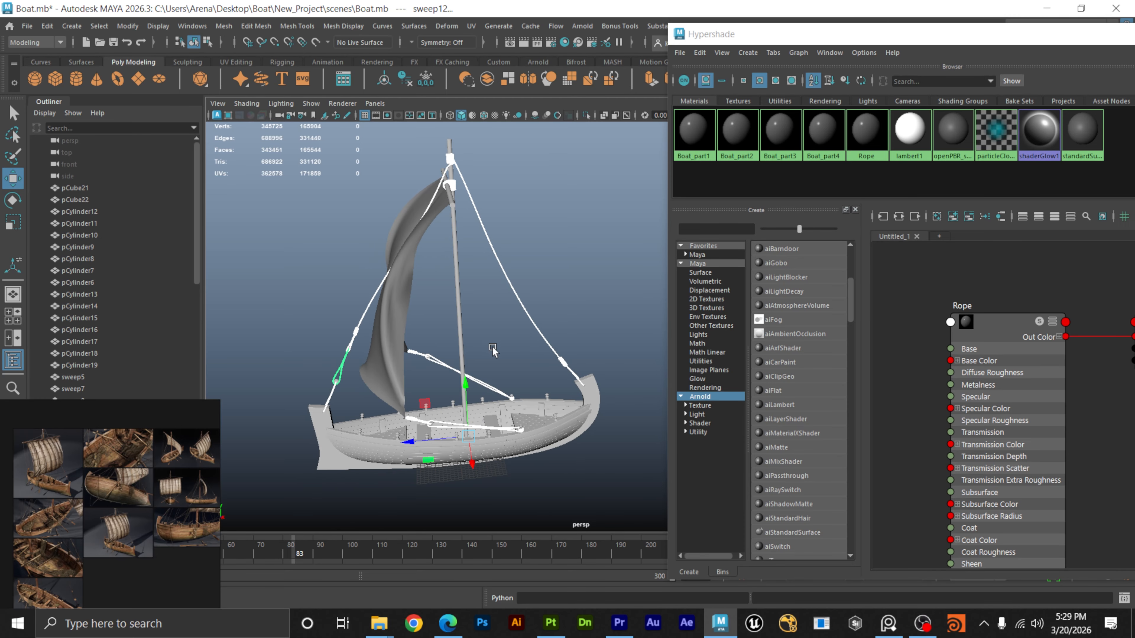
pyautogui.moveTo(1003, 331); pyautogui.dragTo(994, 293, button='right')
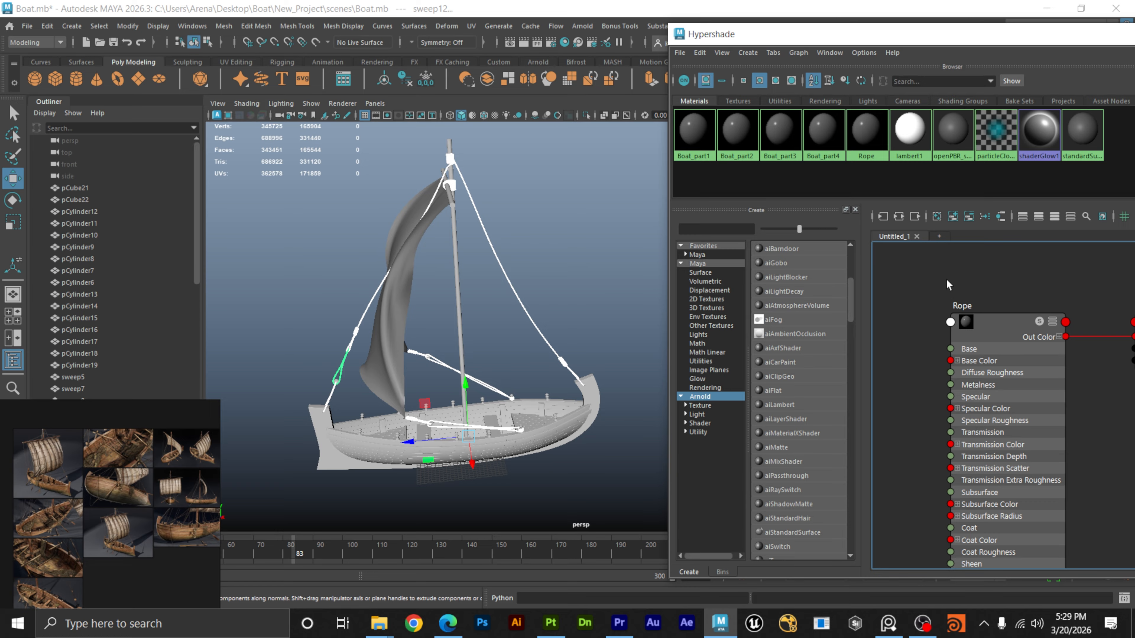
pyautogui.click(317, 313)
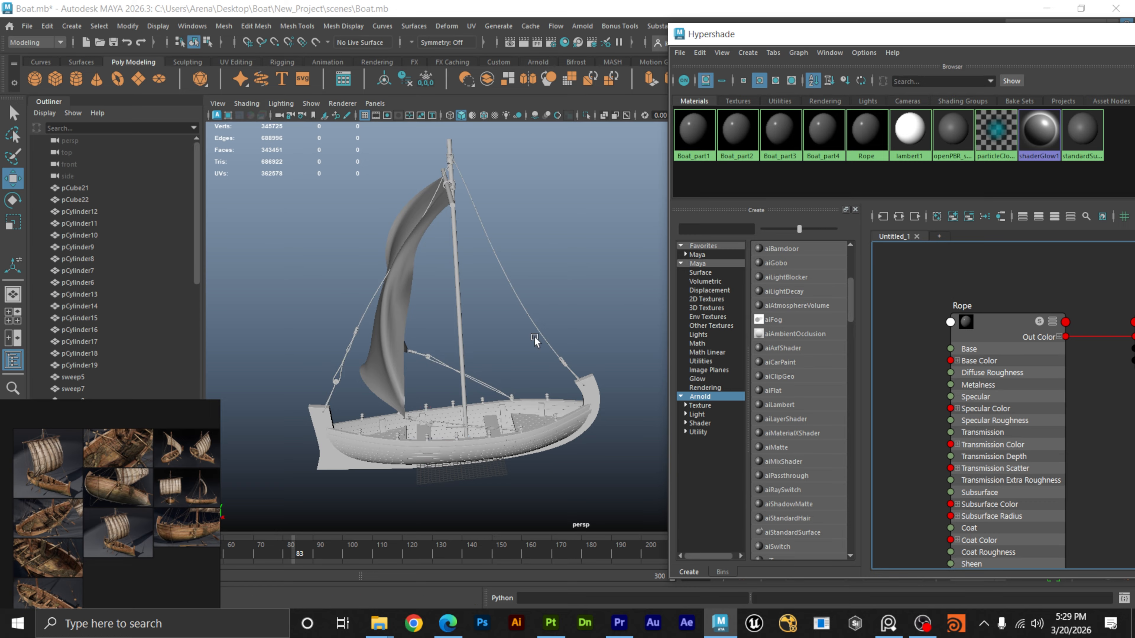
# Create another aiStandardSurface material in the Hypershade and rename it Cloth.
pyautogui.scroll(-5, 942, 456)
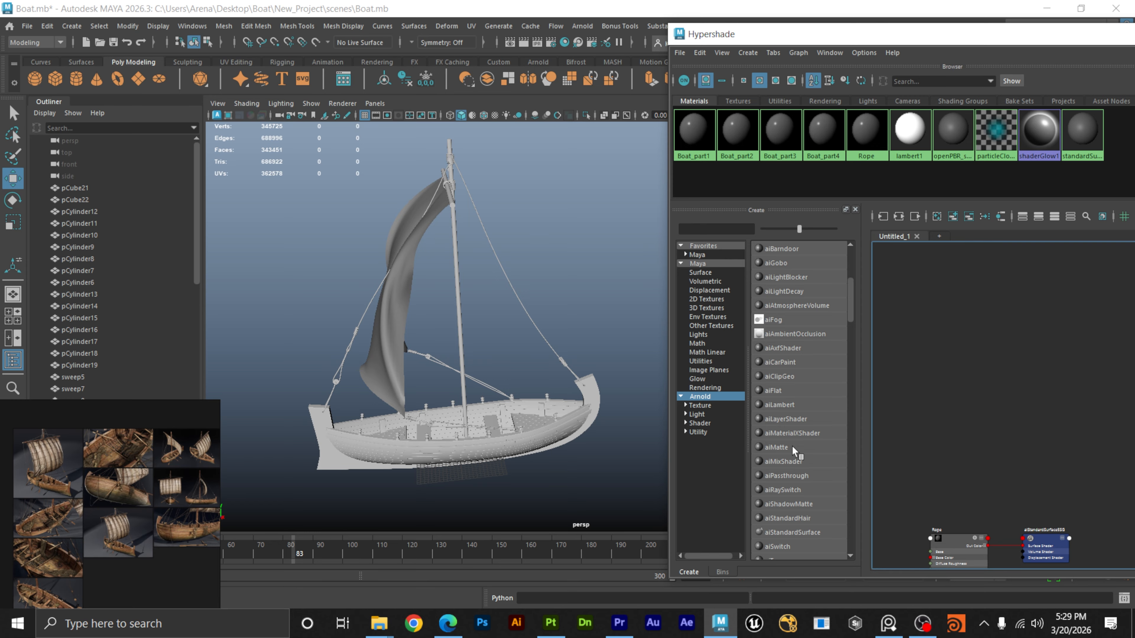
pyautogui.click(781, 533)
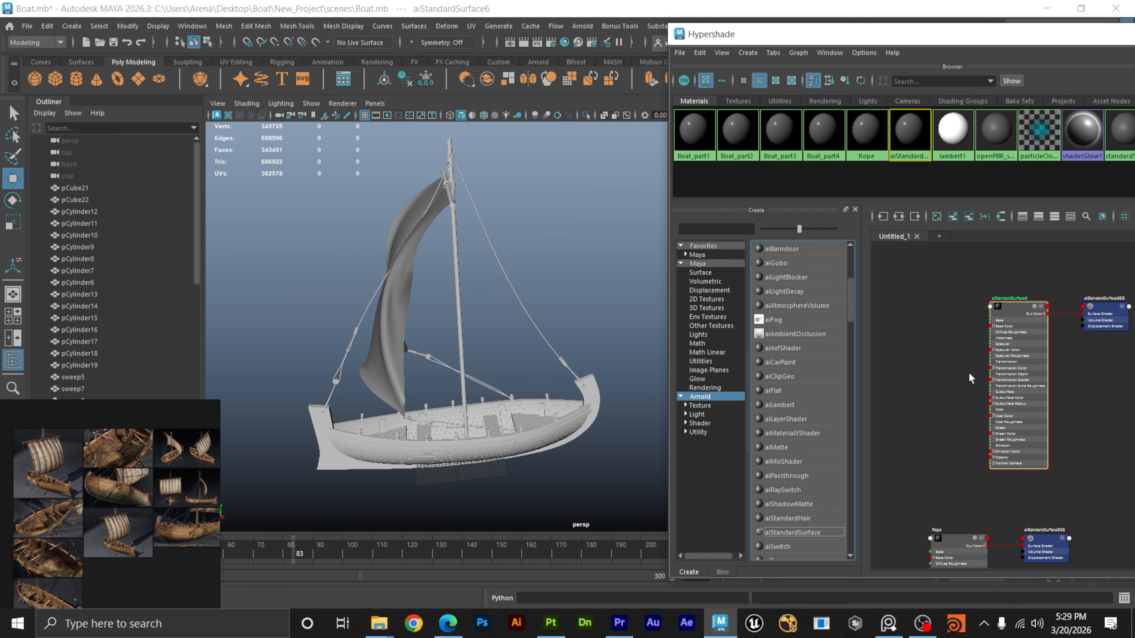
pyautogui.doubleClick(1015, 301)
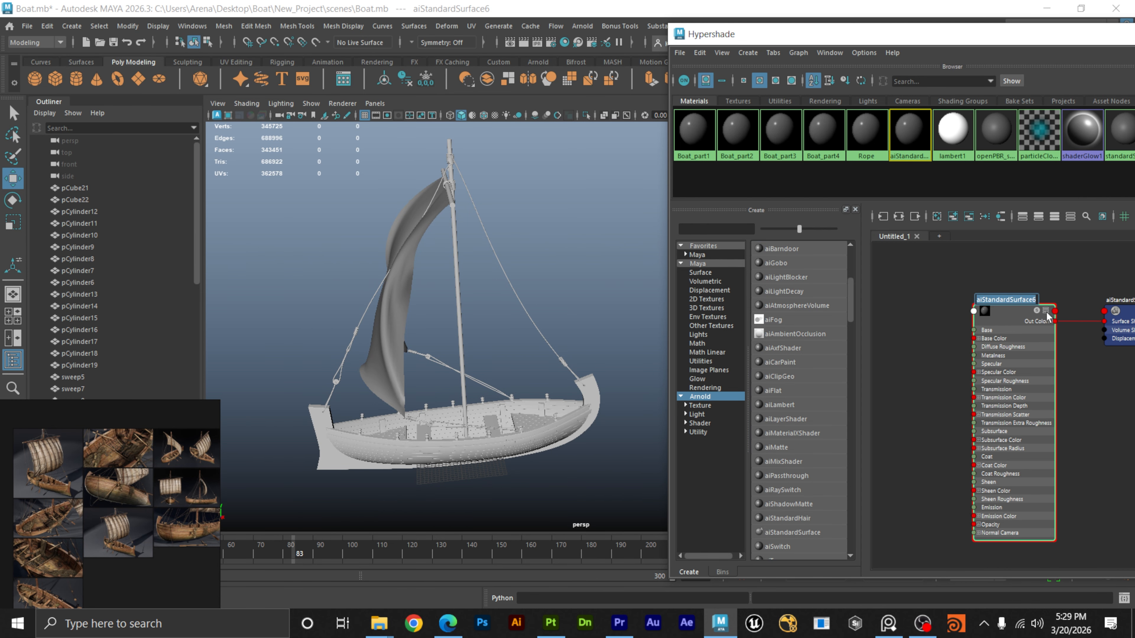
pyautogui.write('Cloth')
pyautogui.click(926, 326)
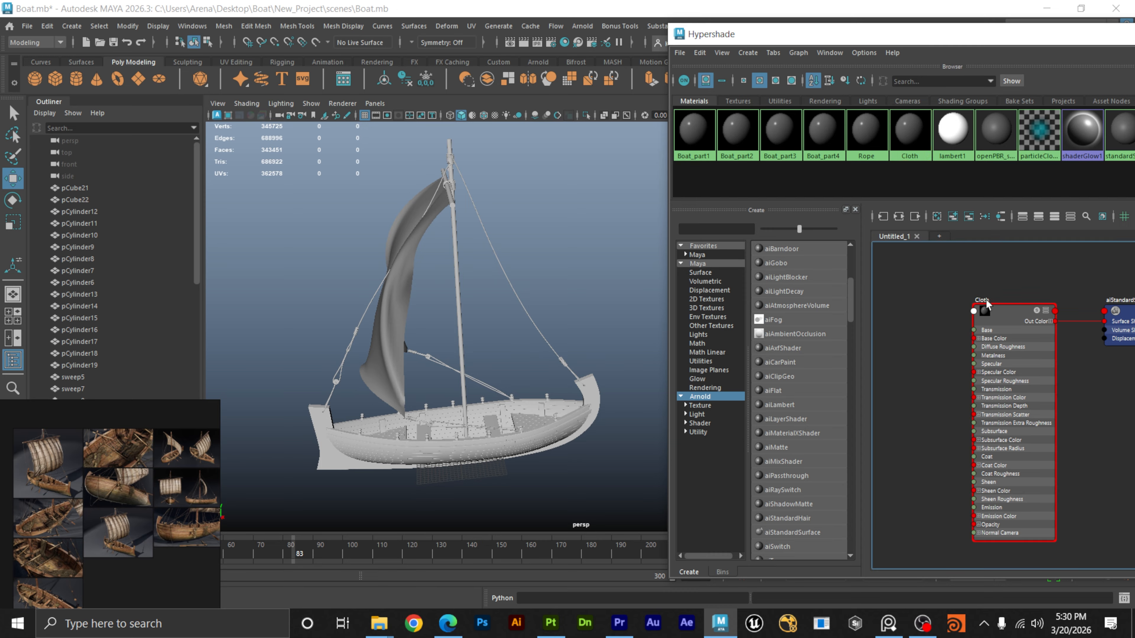
pyautogui.doubleClick(989, 300)
pyautogui.click(1013, 300)
# Assign the Cloth material to the sail and deselect everything.
pyautogui.click(398, 295)
pyautogui.rightClick(1016, 316)
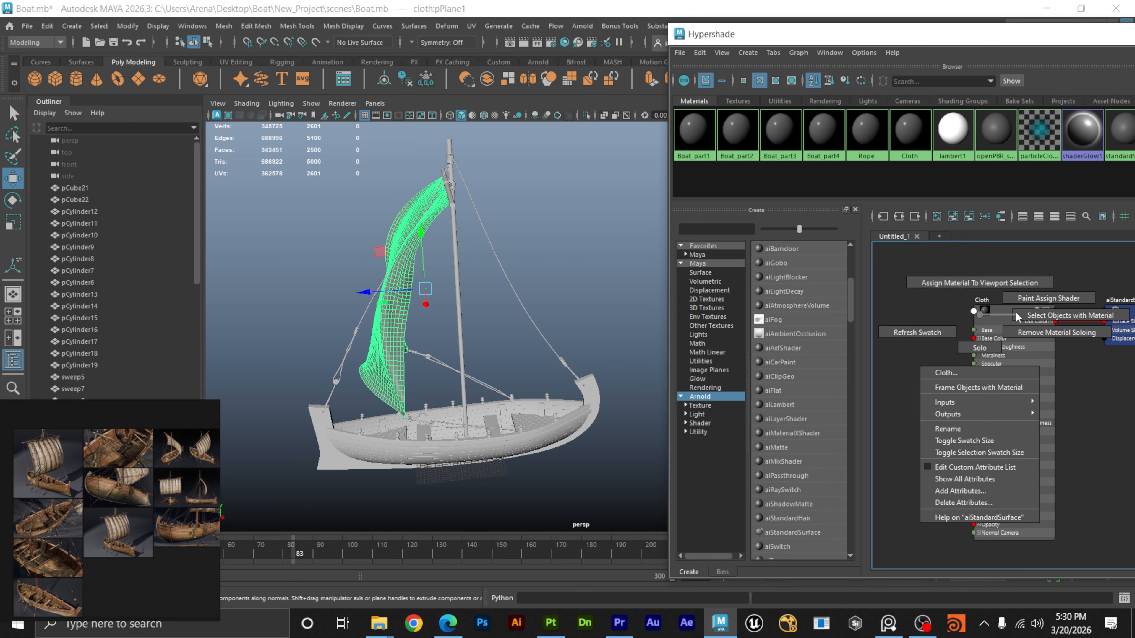
pyautogui.click(1016, 316)
pyautogui.click(1003, 274)
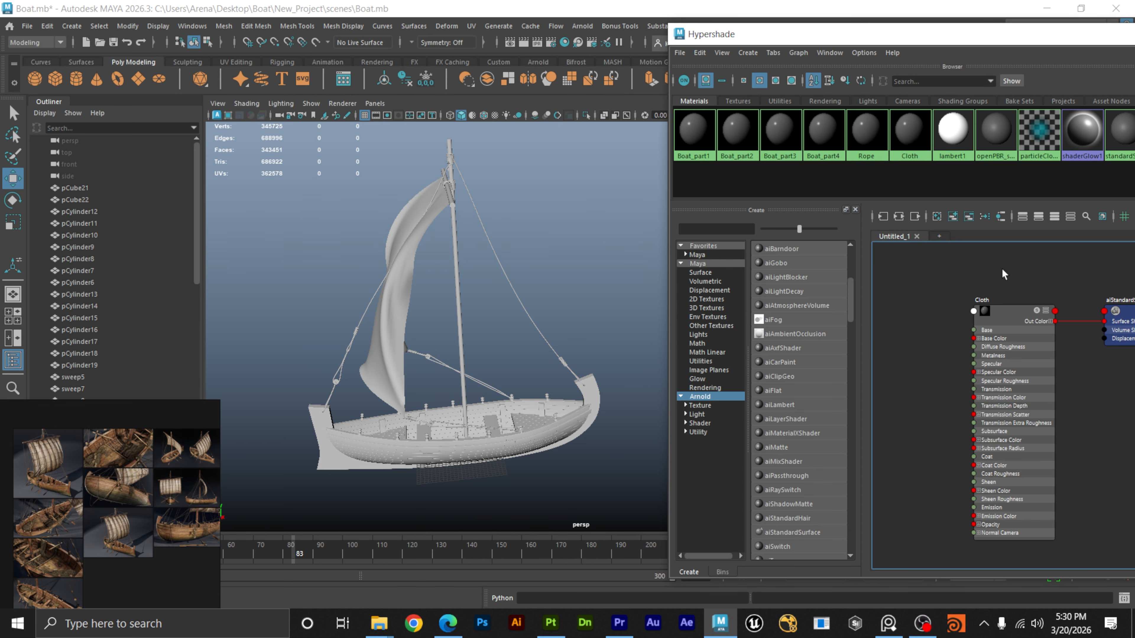
# Check the material nodes in the maximized Hypershade, then close it and save the scene.
pyautogui.doubleClick(1023, 44)
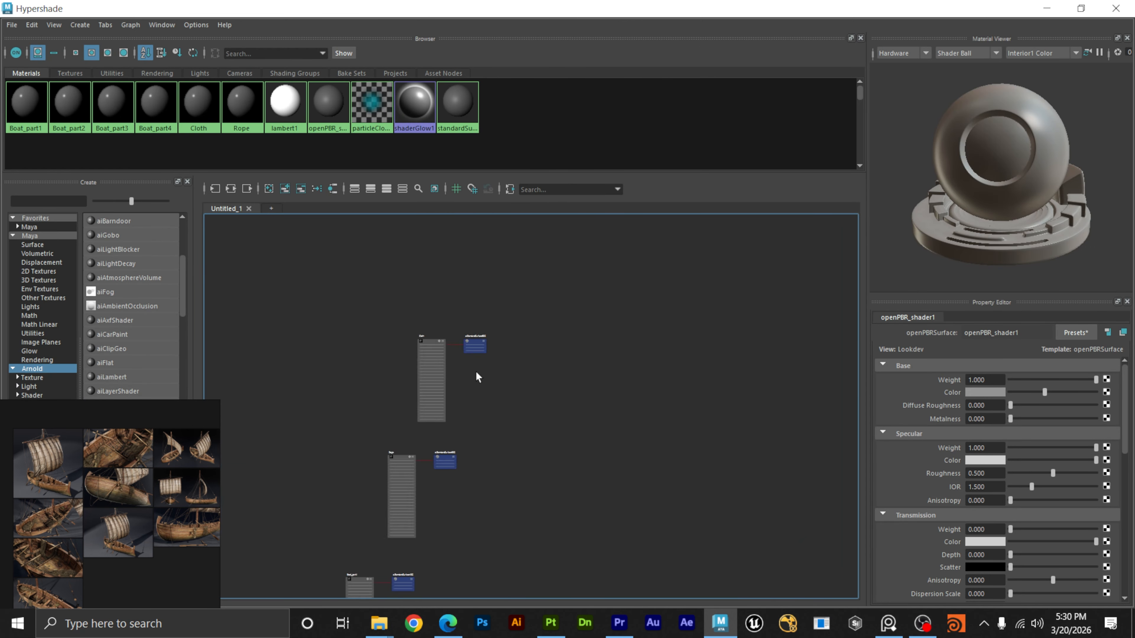
pyautogui.keyDown('alt'); pyautogui.moveTo(490, 410); pyautogui.dragTo(616, 333, button='middle'); pyautogui.keyUp('alt')
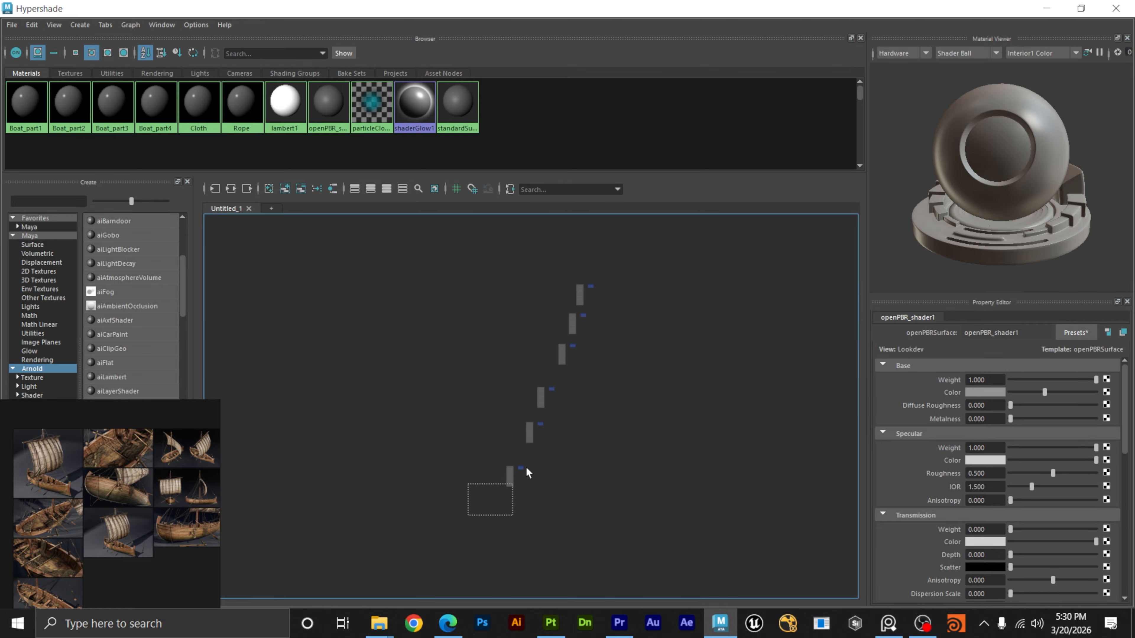
pyautogui.moveTo(526, 466); pyautogui.dragTo(527, 464)
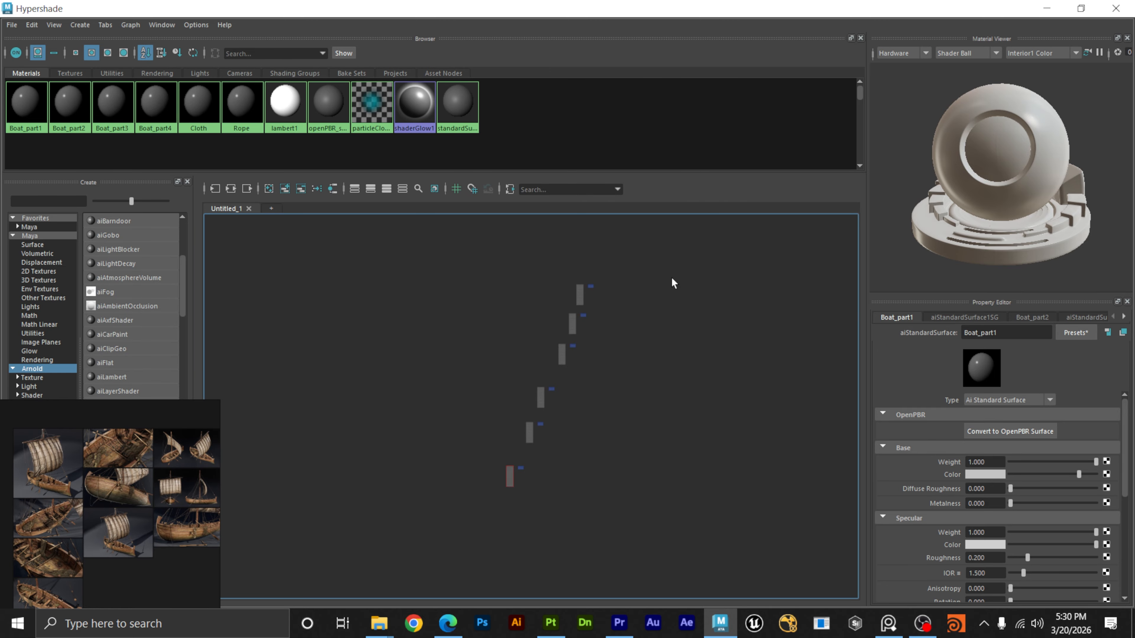
pyautogui.click(1115, 8)
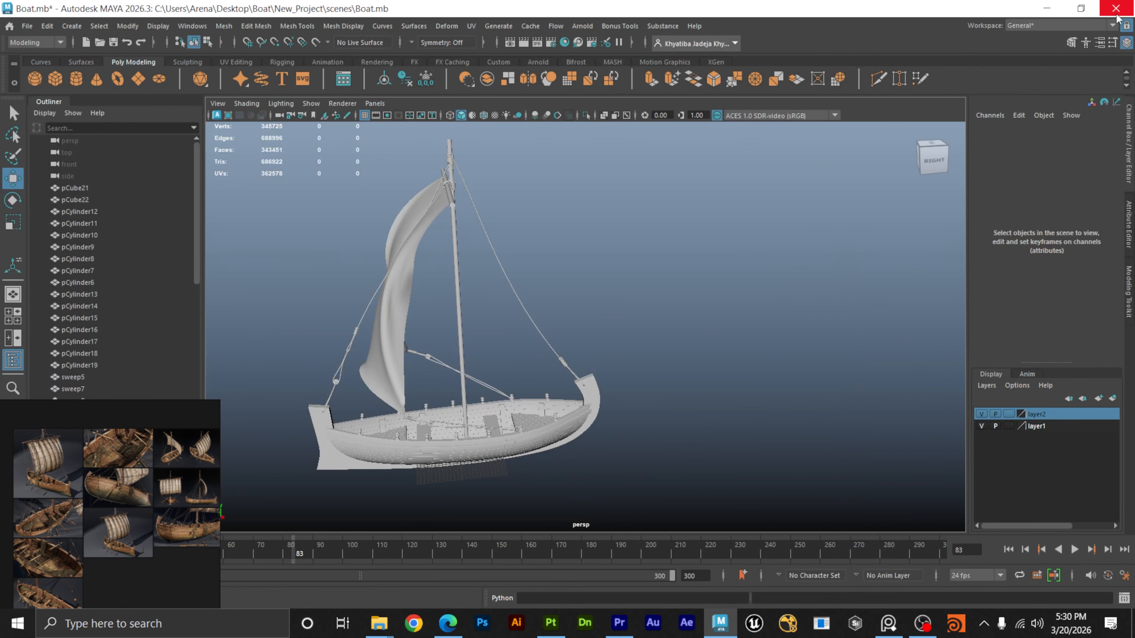
pyautogui.hotkey('ctrl', 's')
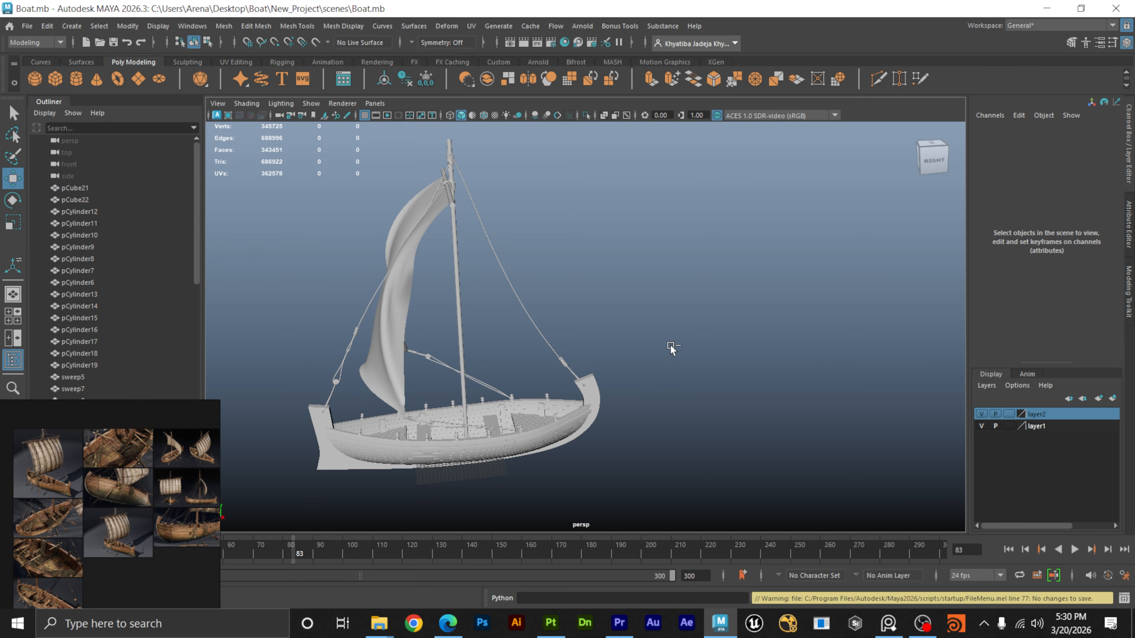
# Select the whole boat with its sail and rigging and start an Export Selection with the FBX export file type.
pyautogui.scroll(-5, 654, 299)
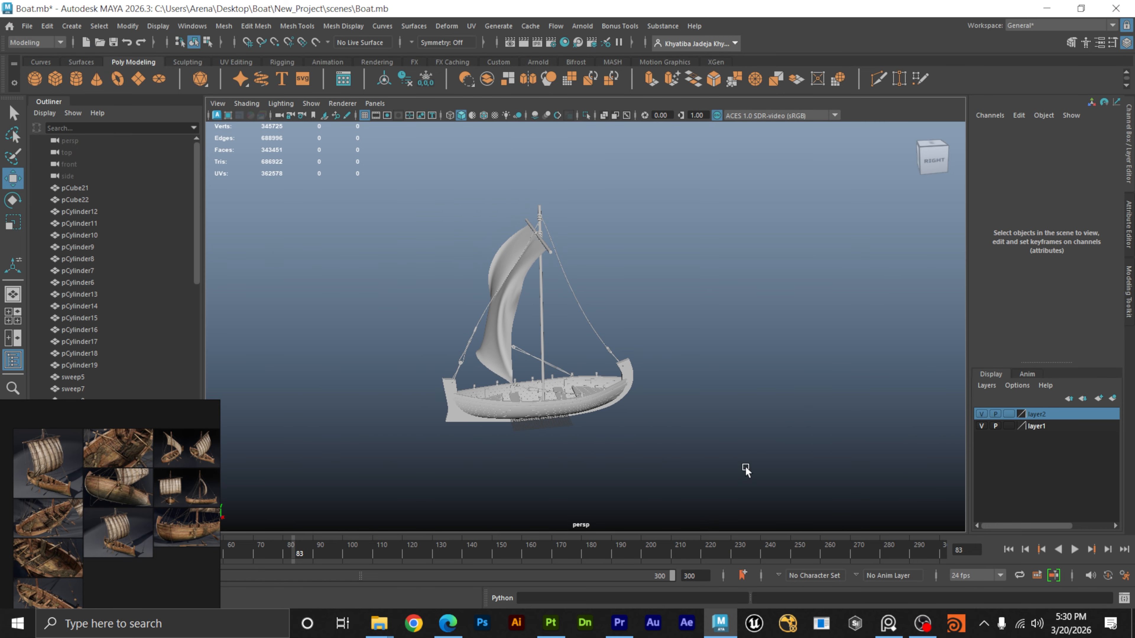
pyautogui.moveTo(730, 473); pyautogui.dragTo(409, 201)
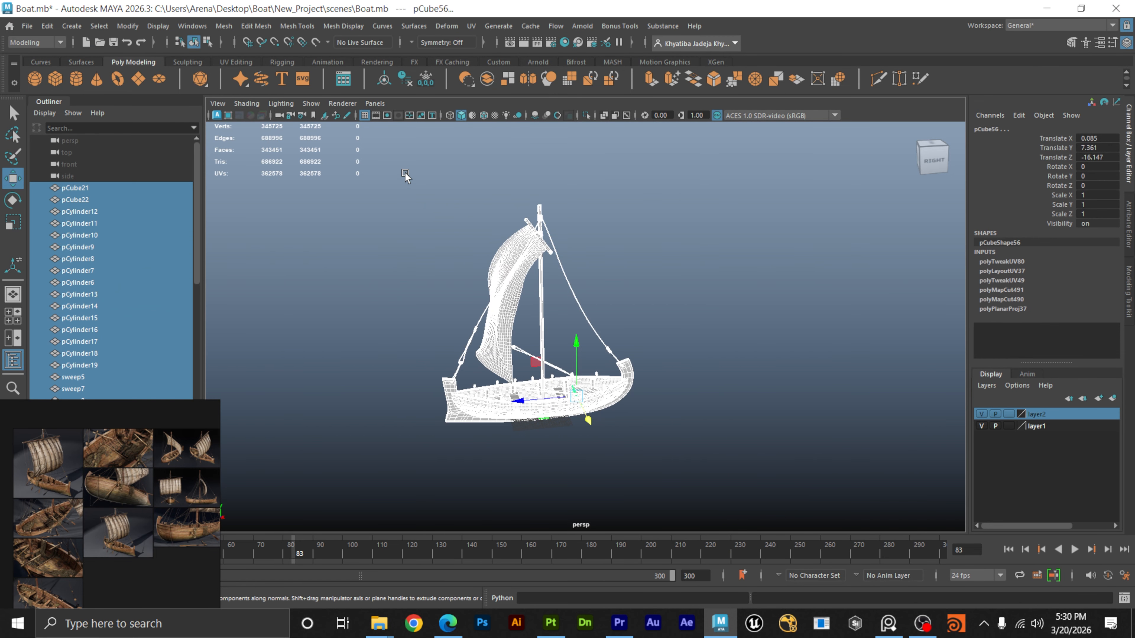
pyautogui.click(25, 26)
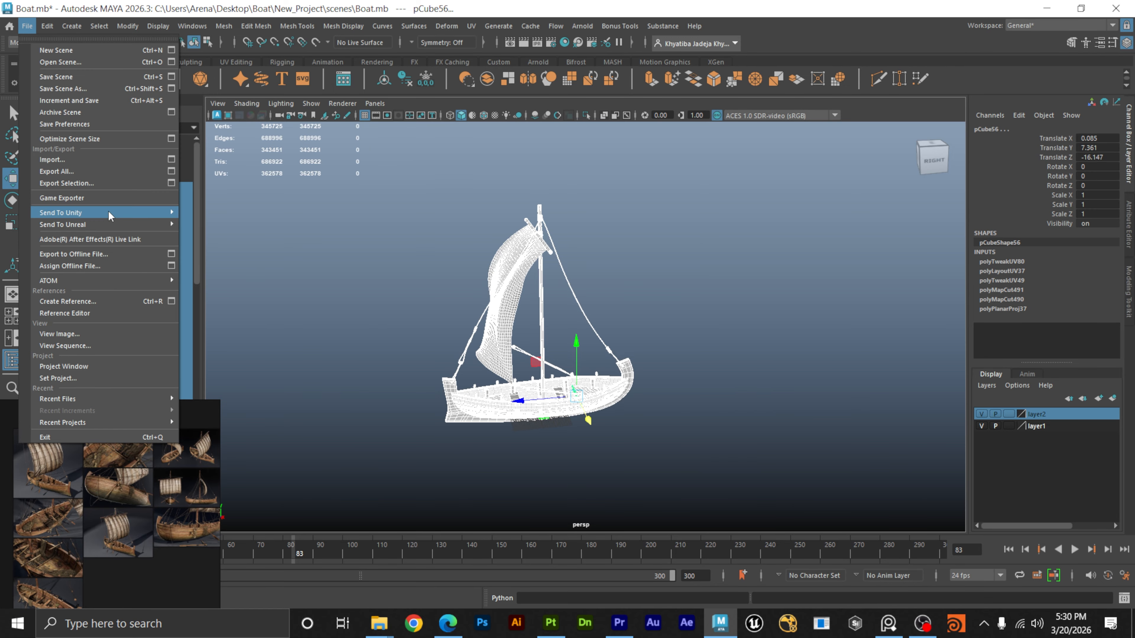
pyautogui.click(171, 183)
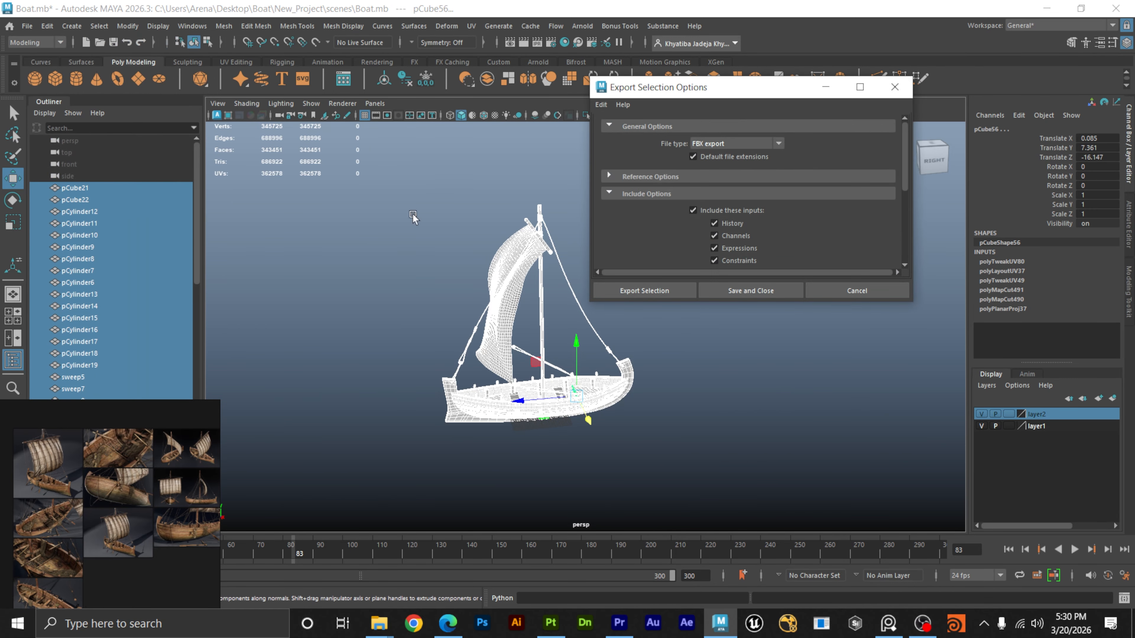
pyautogui.click(654, 286)
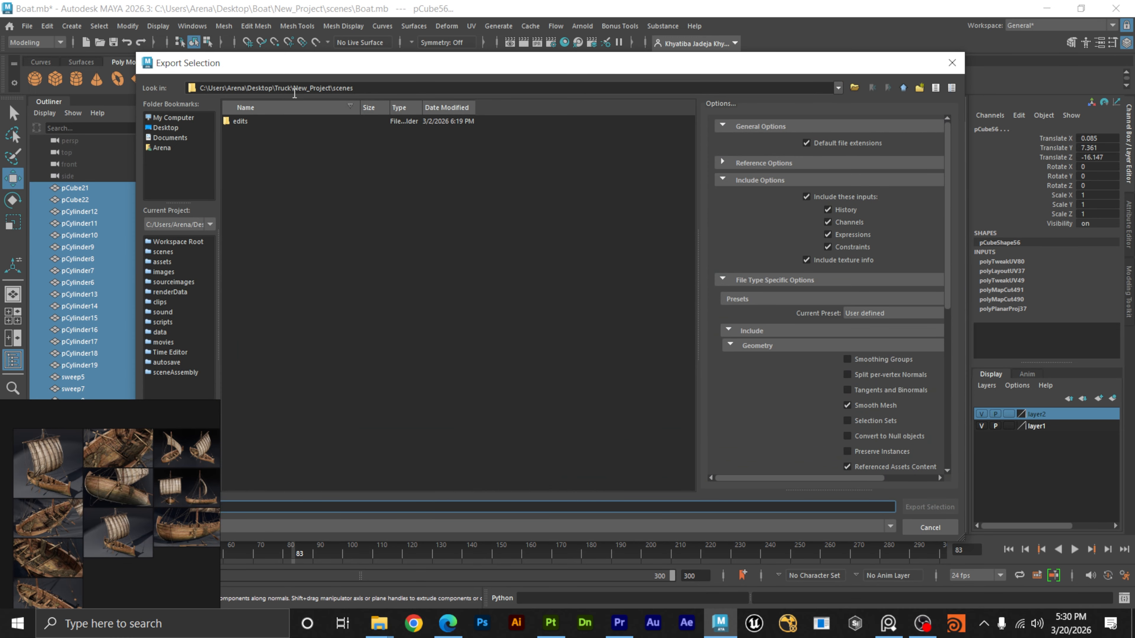
# Set the export location to the Desktop\Boat\New_Project\scenes folder.
pyautogui.click(178, 125)
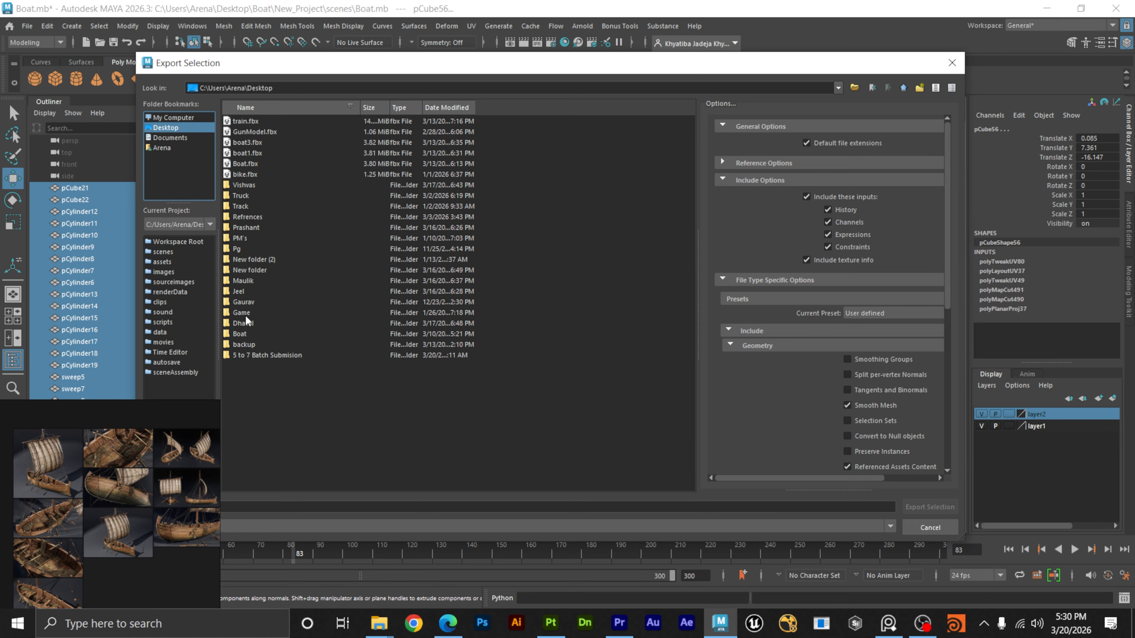
pyautogui.doubleClick(245, 334)
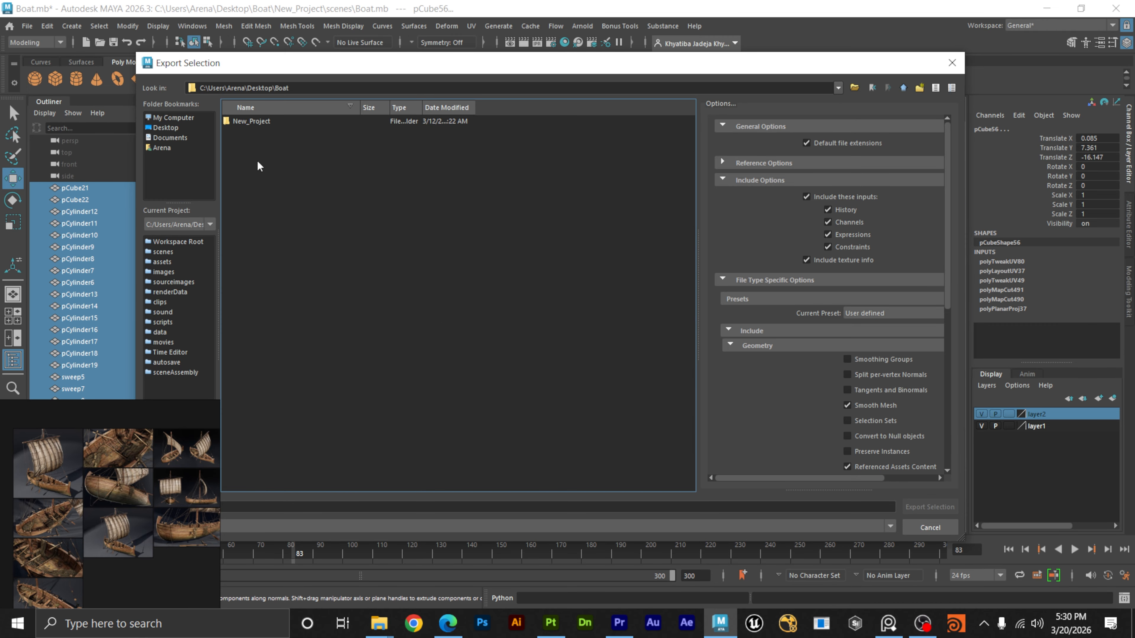
pyautogui.doubleClick(268, 121)
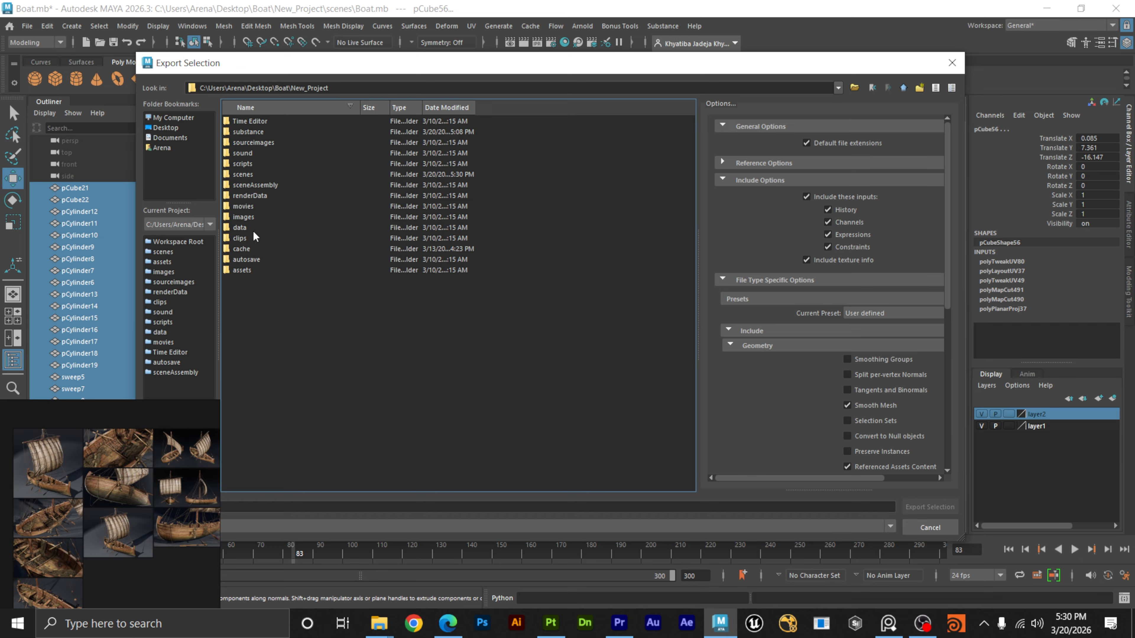
pyautogui.doubleClick(258, 175)
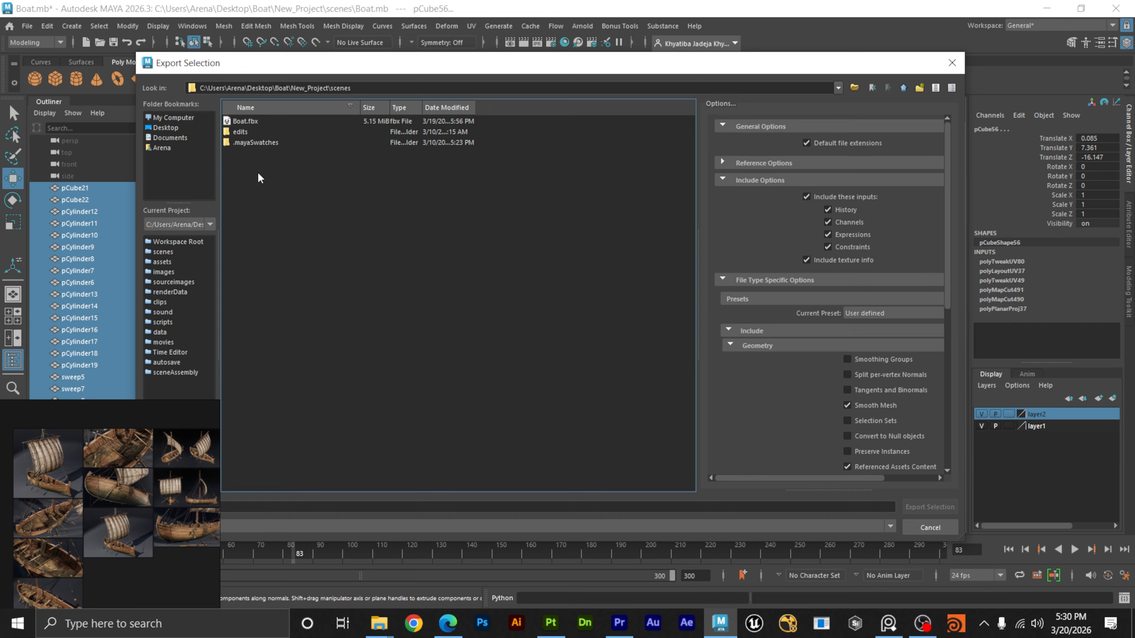
# Use the existing Boat.fbx file name as a base and name the export file Boat_v1.fbx.
pyautogui.click(245, 121)
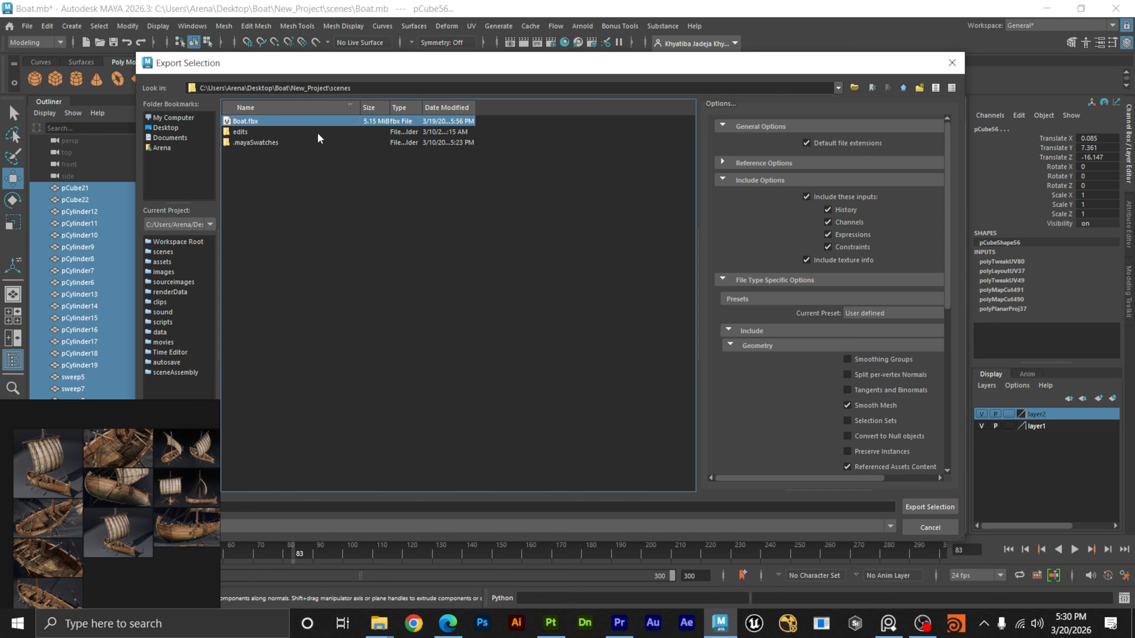
pyautogui.moveTo(360, 73); pyautogui.dragTo(512, 62)
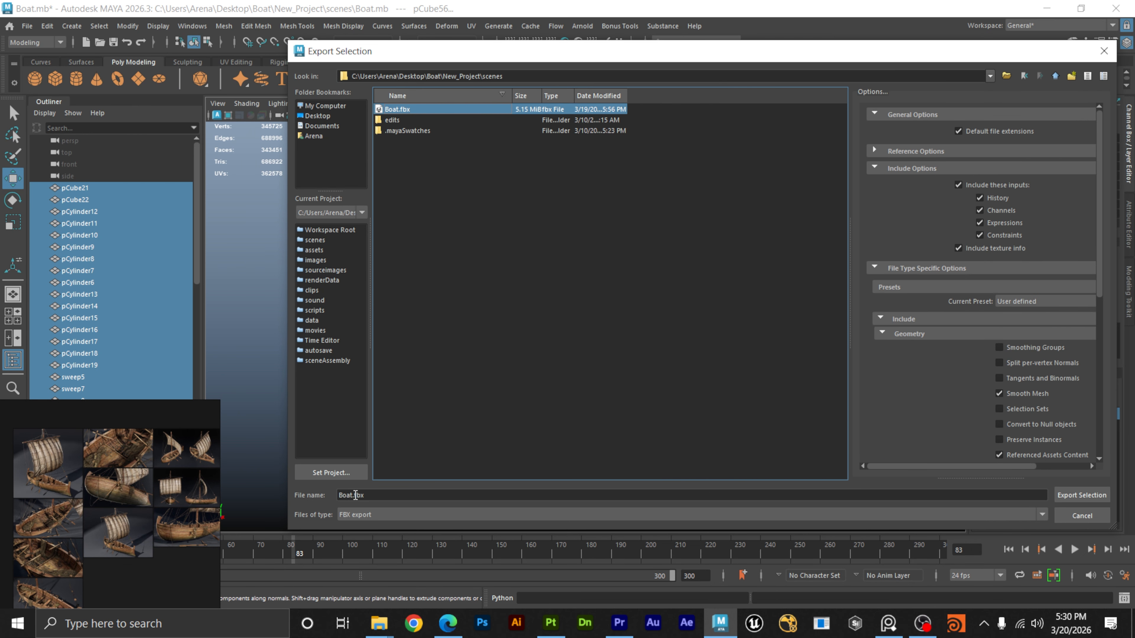
pyautogui.click(354, 494)
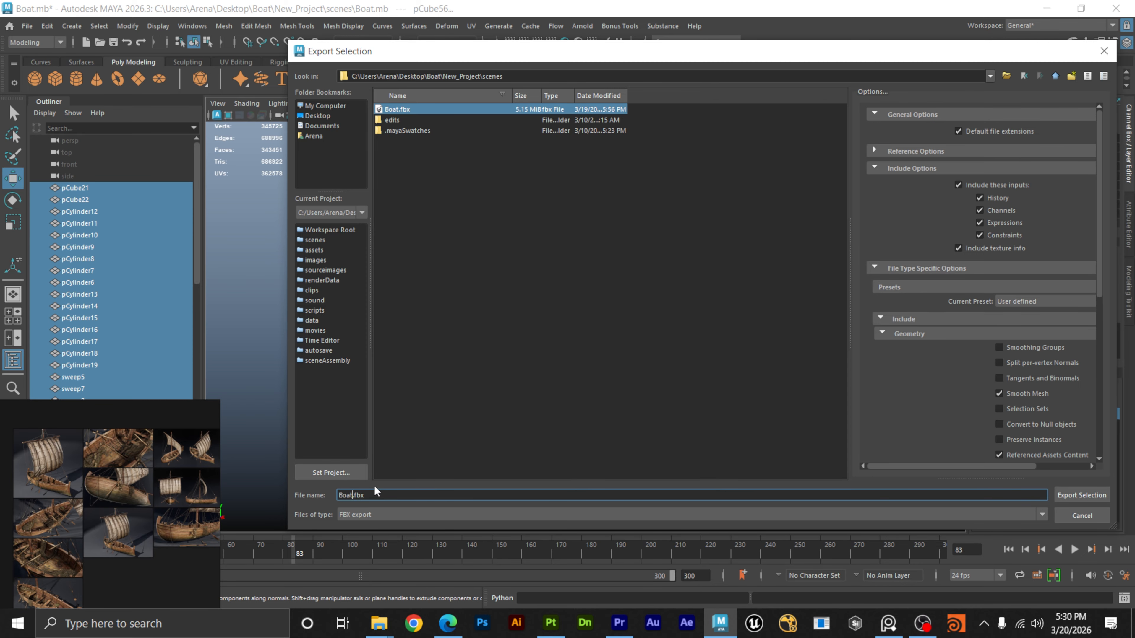
pyautogui.write('_v1')
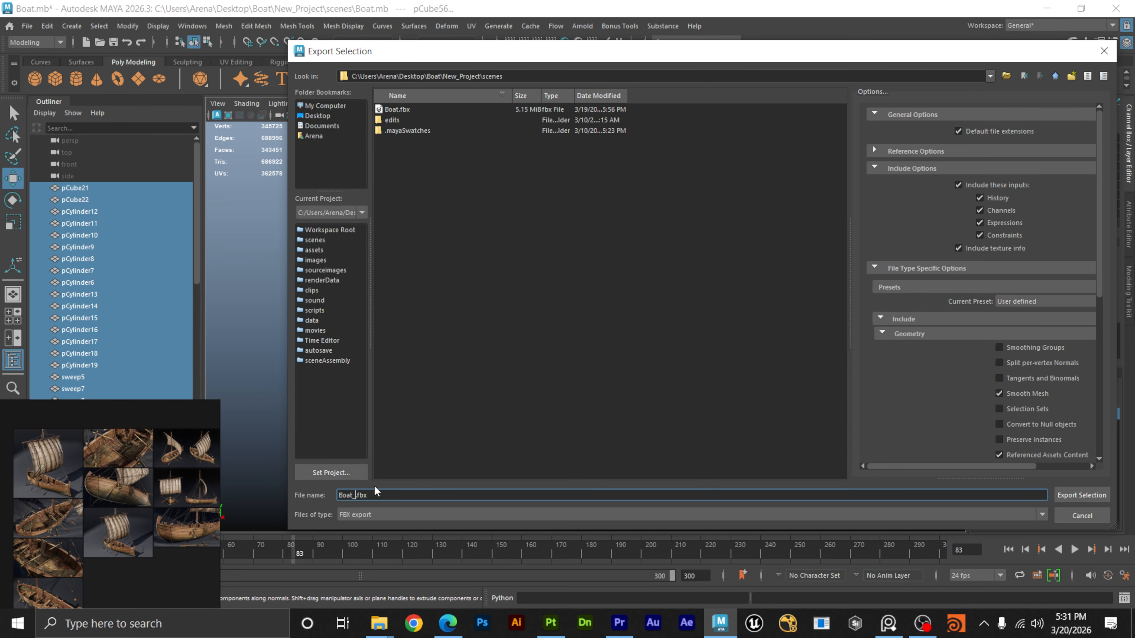